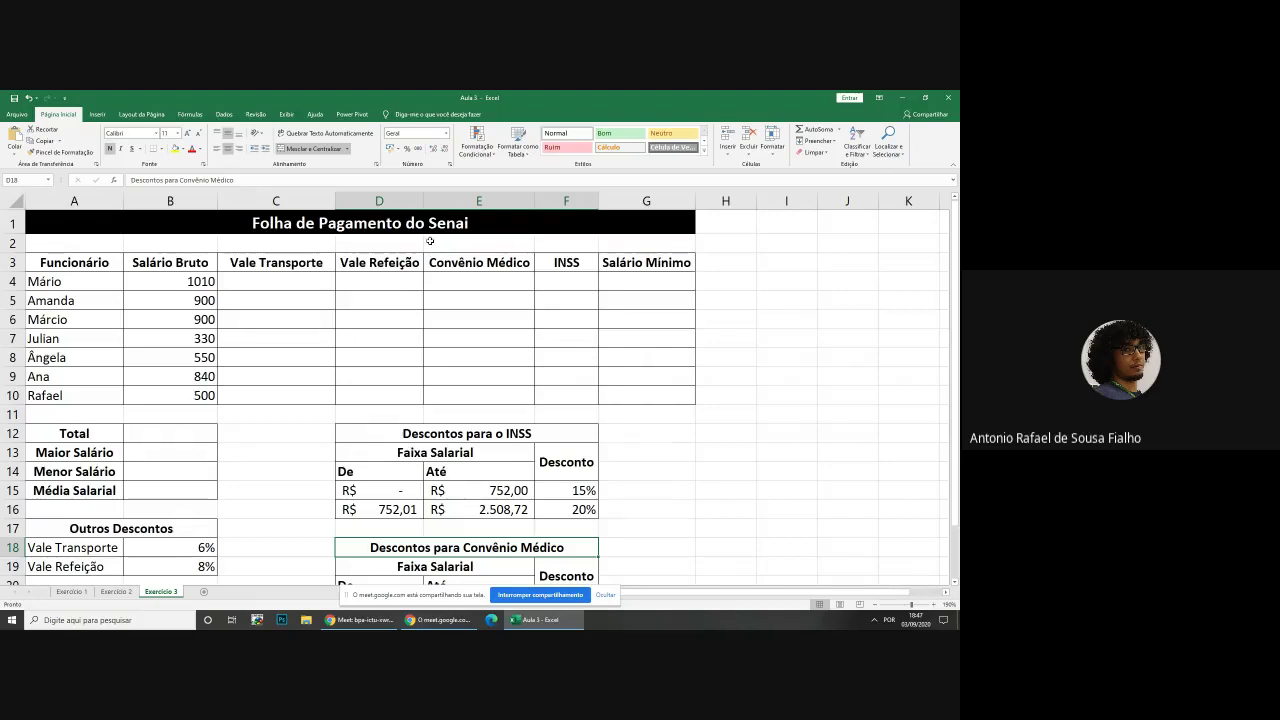
drag(272, 223, 420, 343)
click(420, 343)
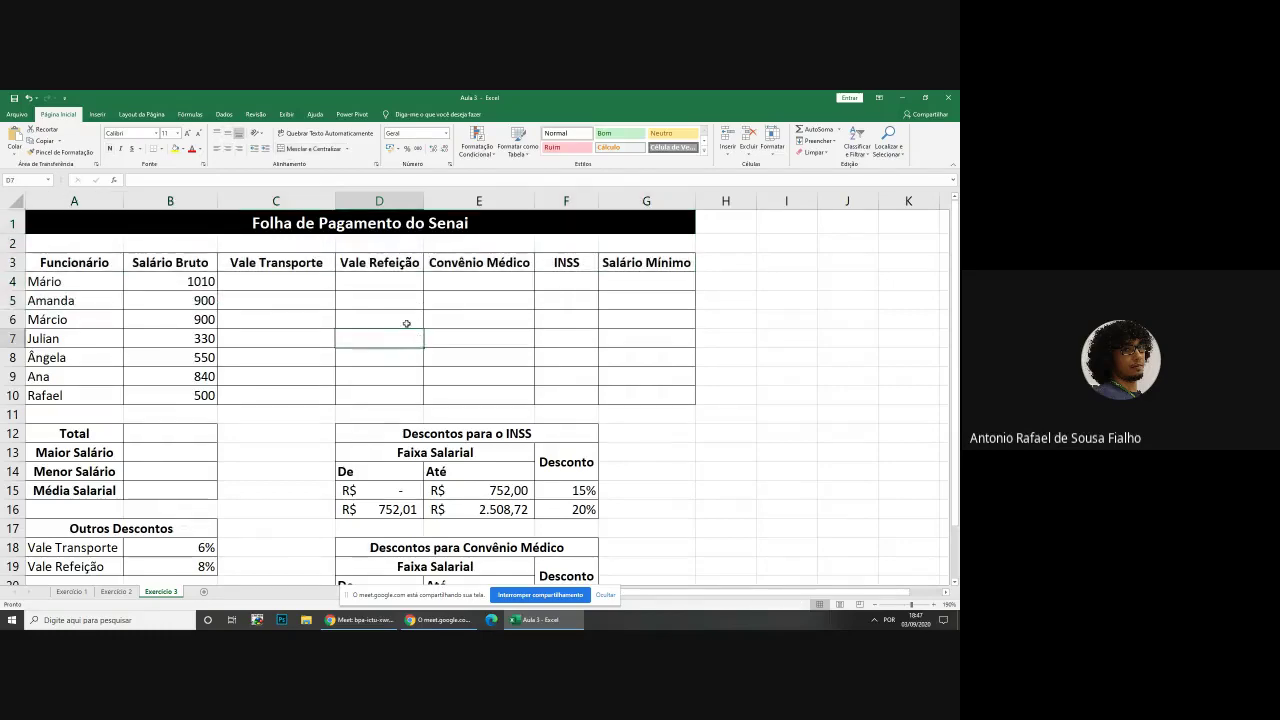
scroll(406, 302, down, 1)
scroll(406, 302, down, 1)
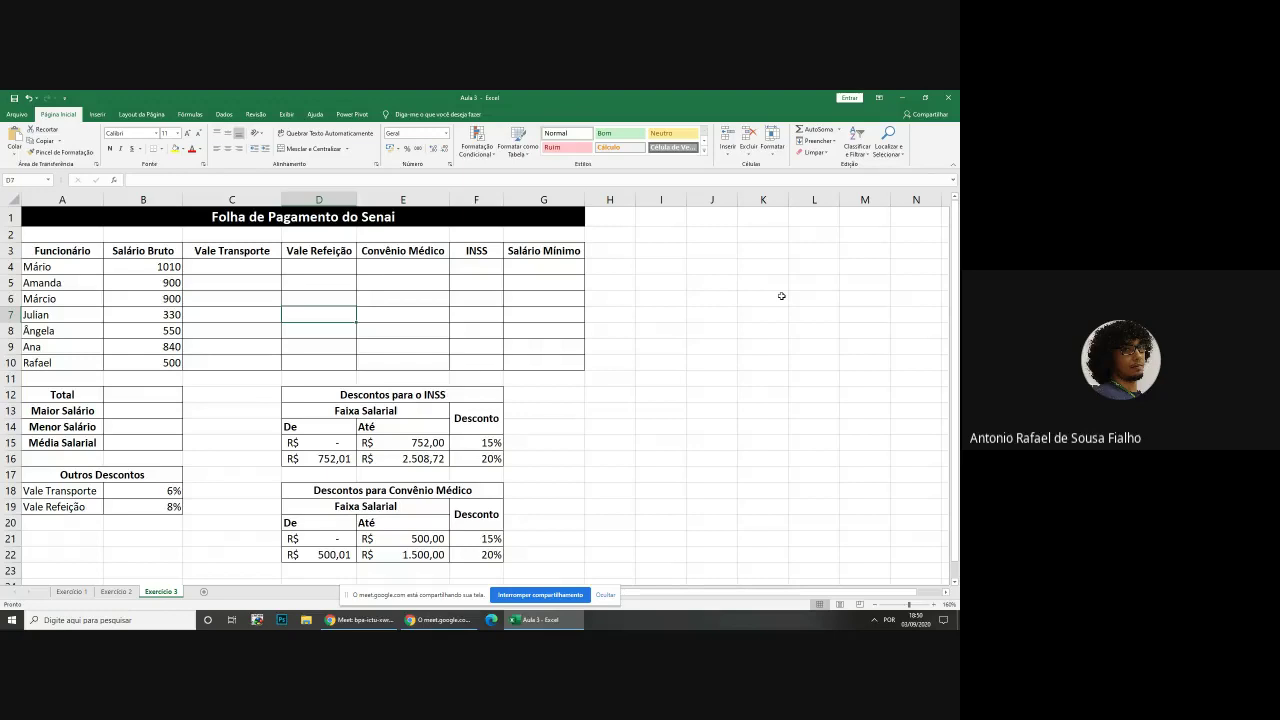
Enter the starting date in cell J4 and today's date with the HOJE function in J5
click(722, 268)
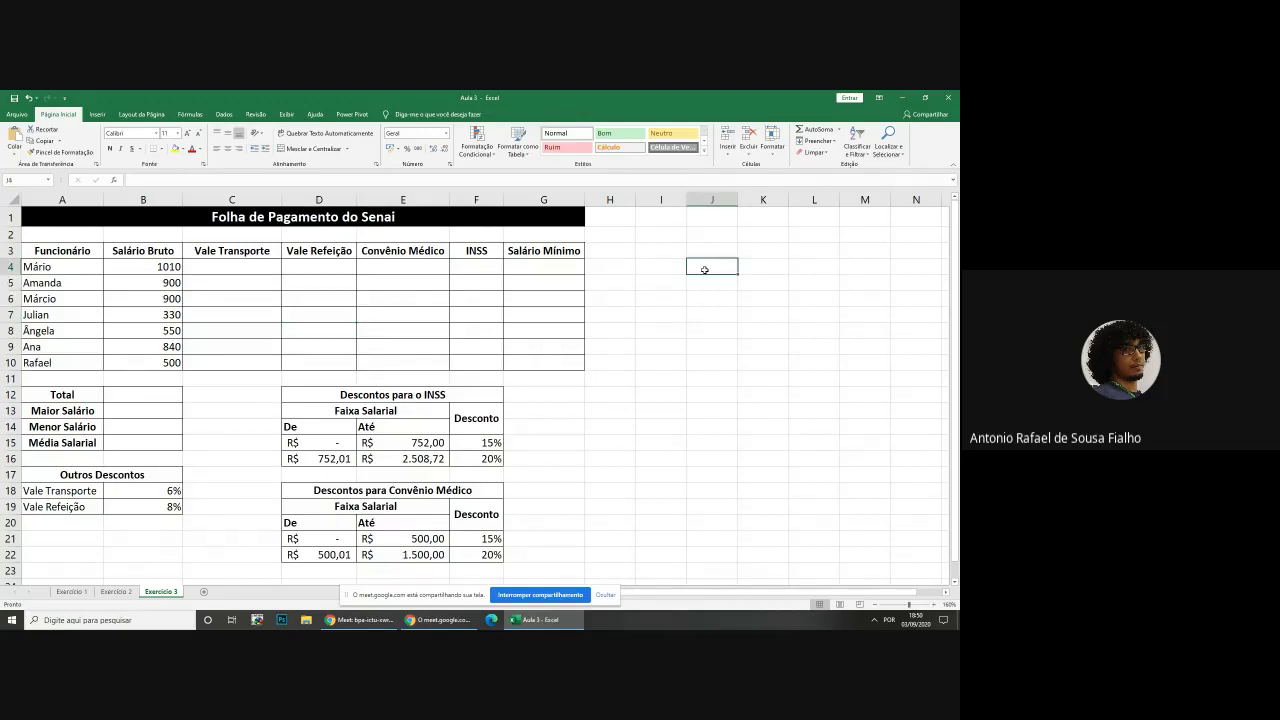
text(30/10)
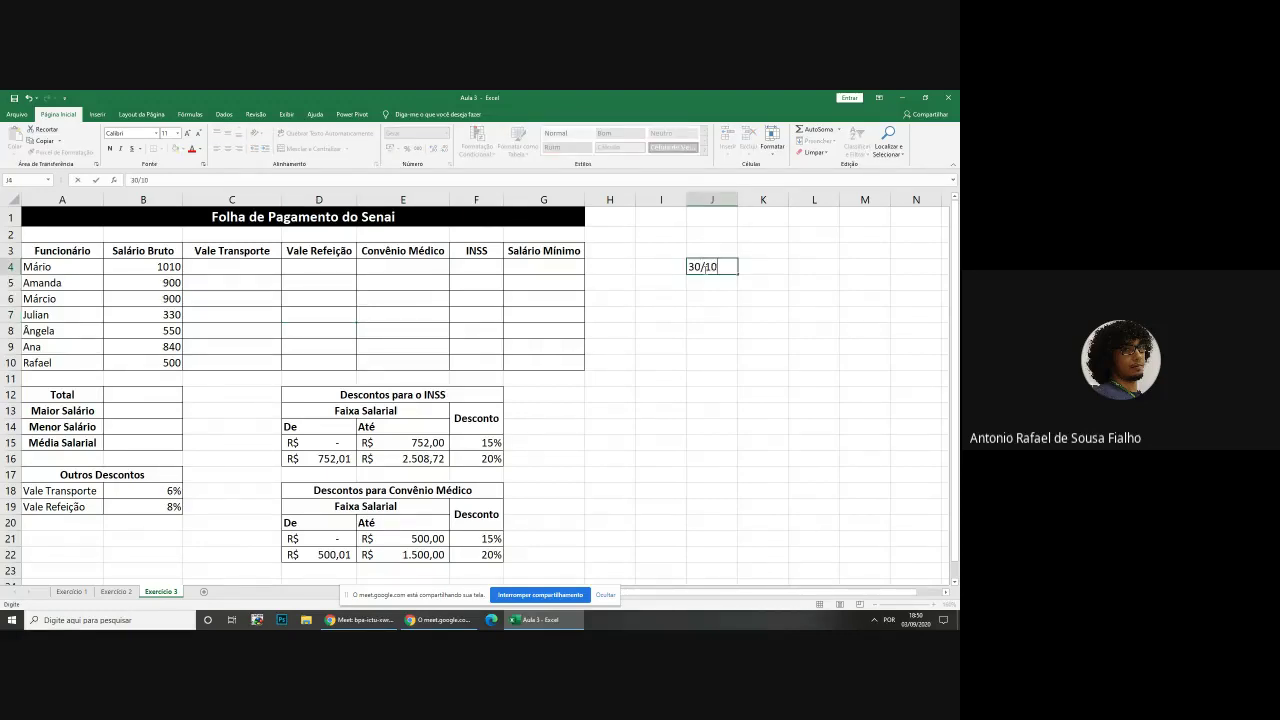
text(/1988)
key(Return)
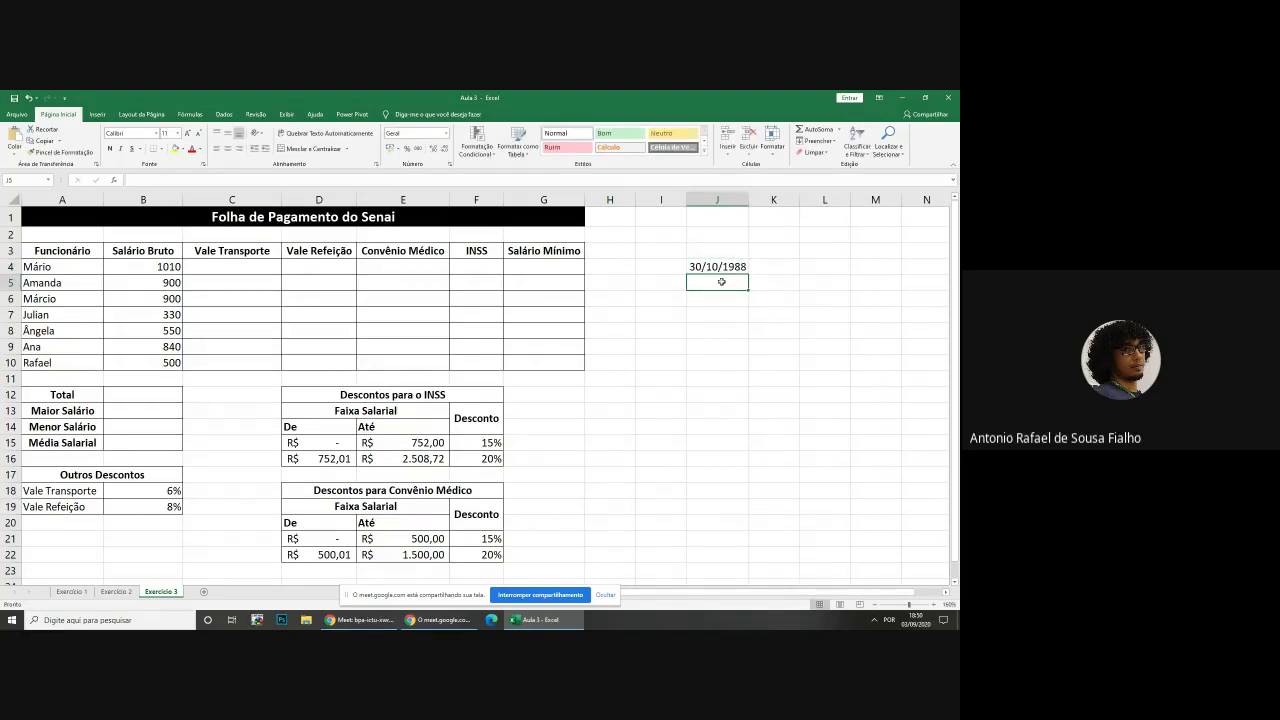
text(=hoje)
key(Tab)
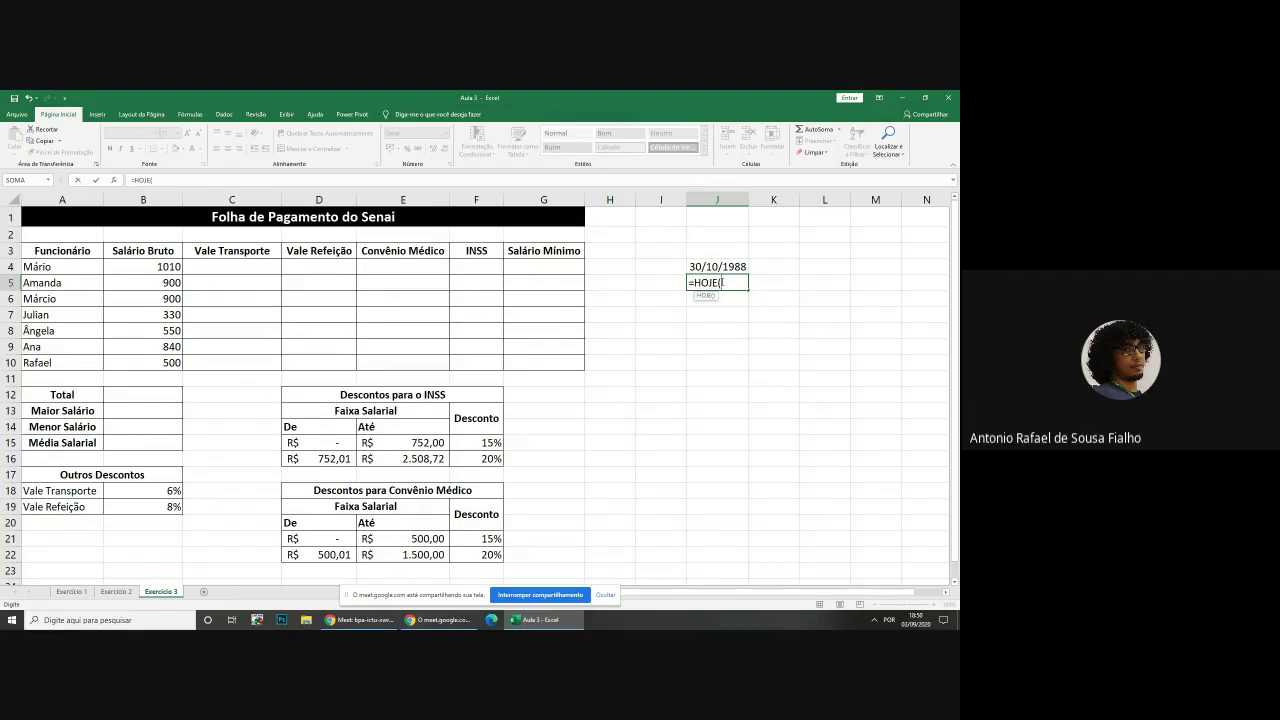
key(Return)
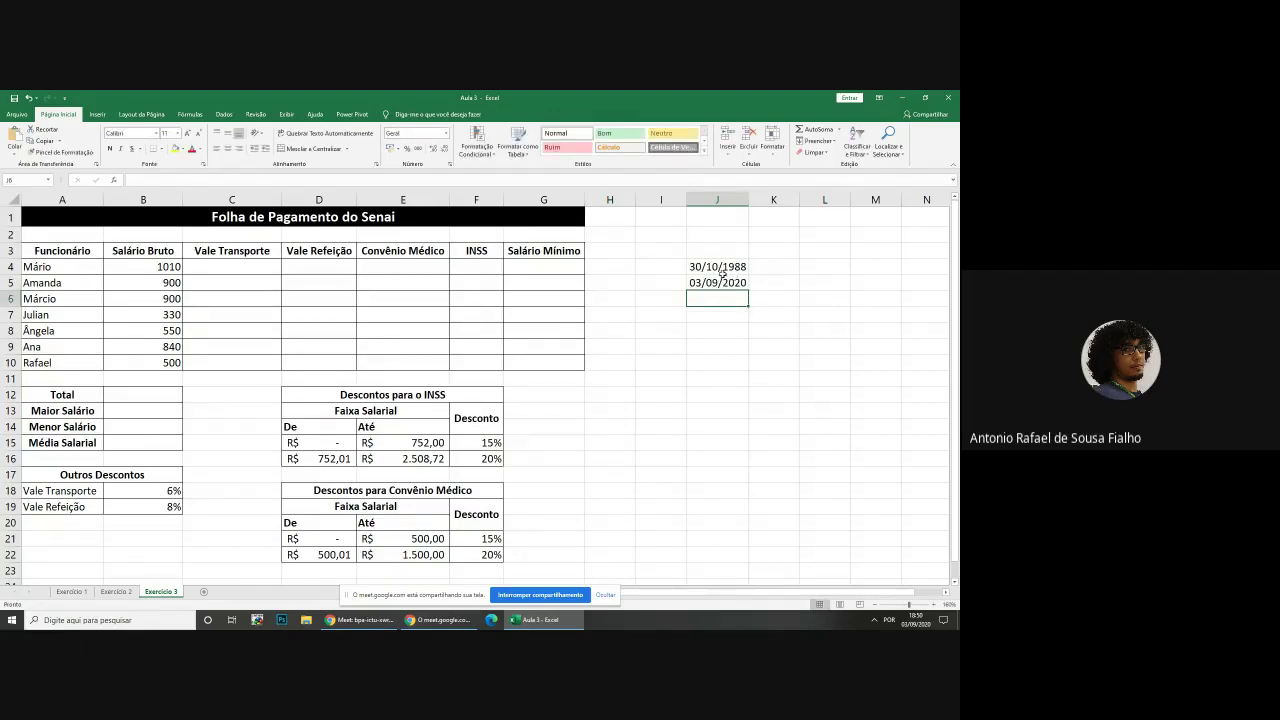
click(720, 267)
click(714, 296)
click(713, 270)
click(712, 283)
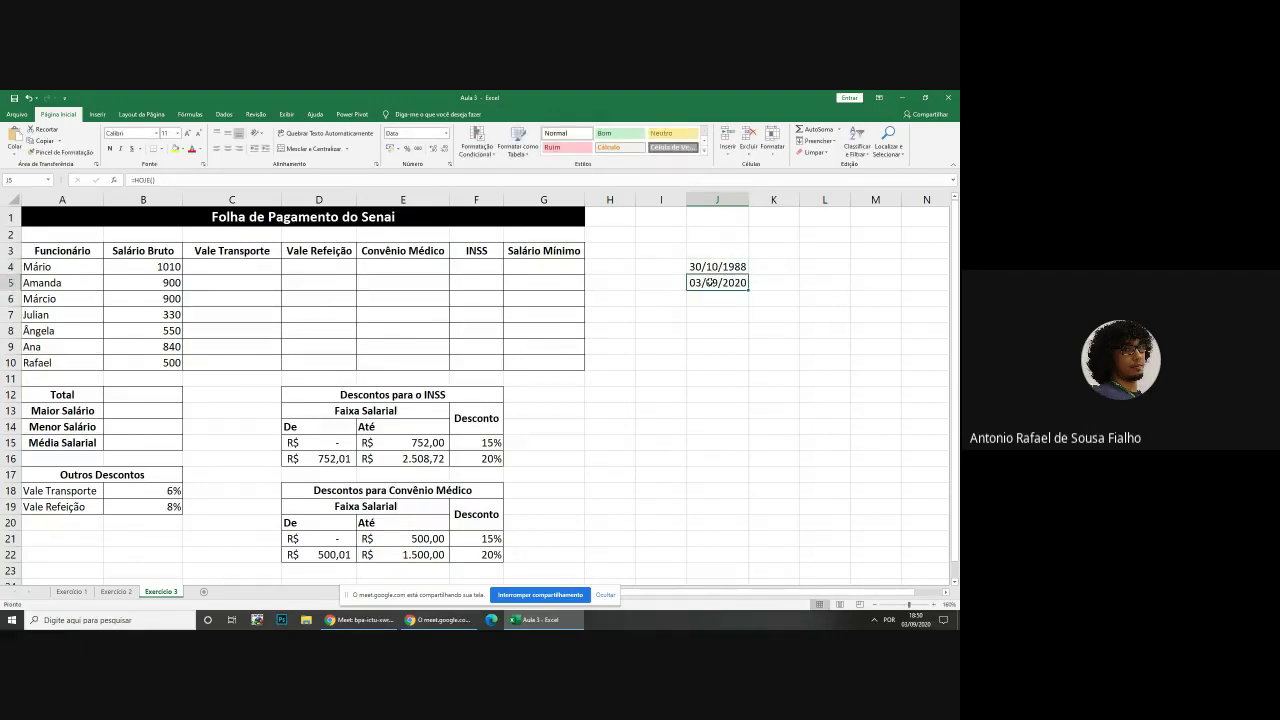
click(712, 269)
click(712, 283)
click(712, 269)
click(712, 283)
click(712, 269)
Calculate the number of days between the two dates in J6 with the formula =J5-J4
click(712, 299)
text(=)
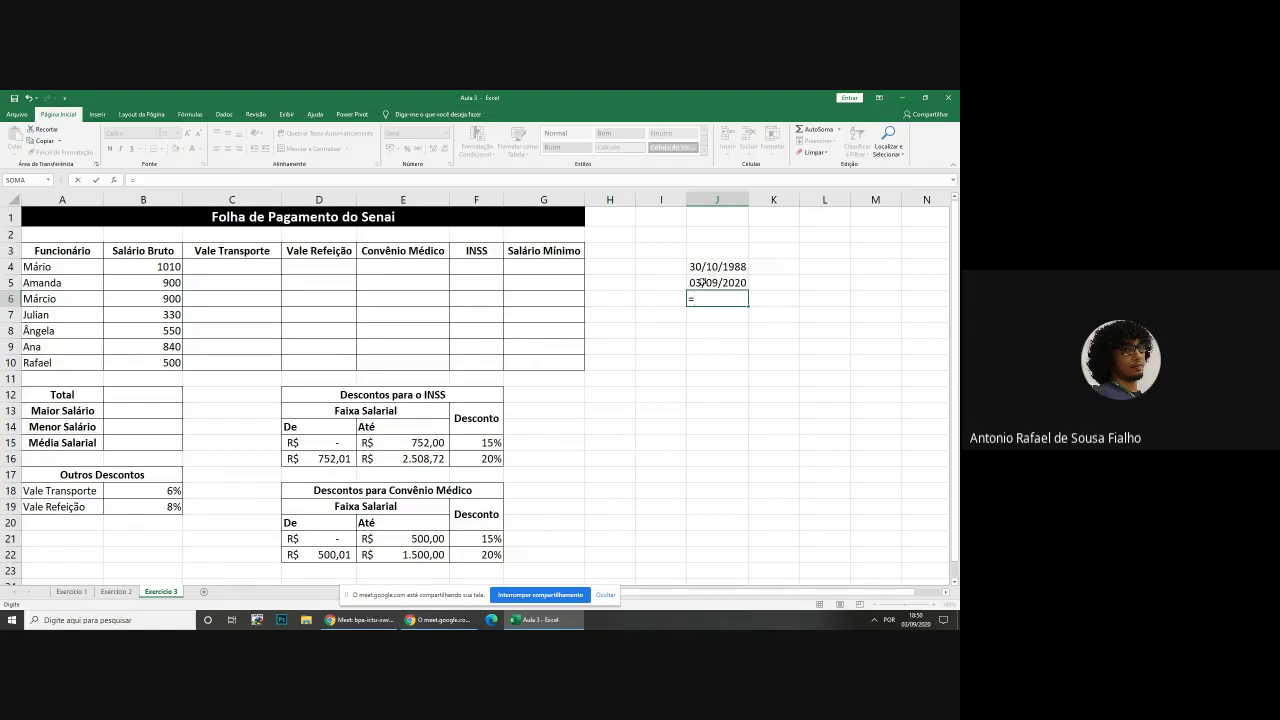
click(705, 284)
text(-)
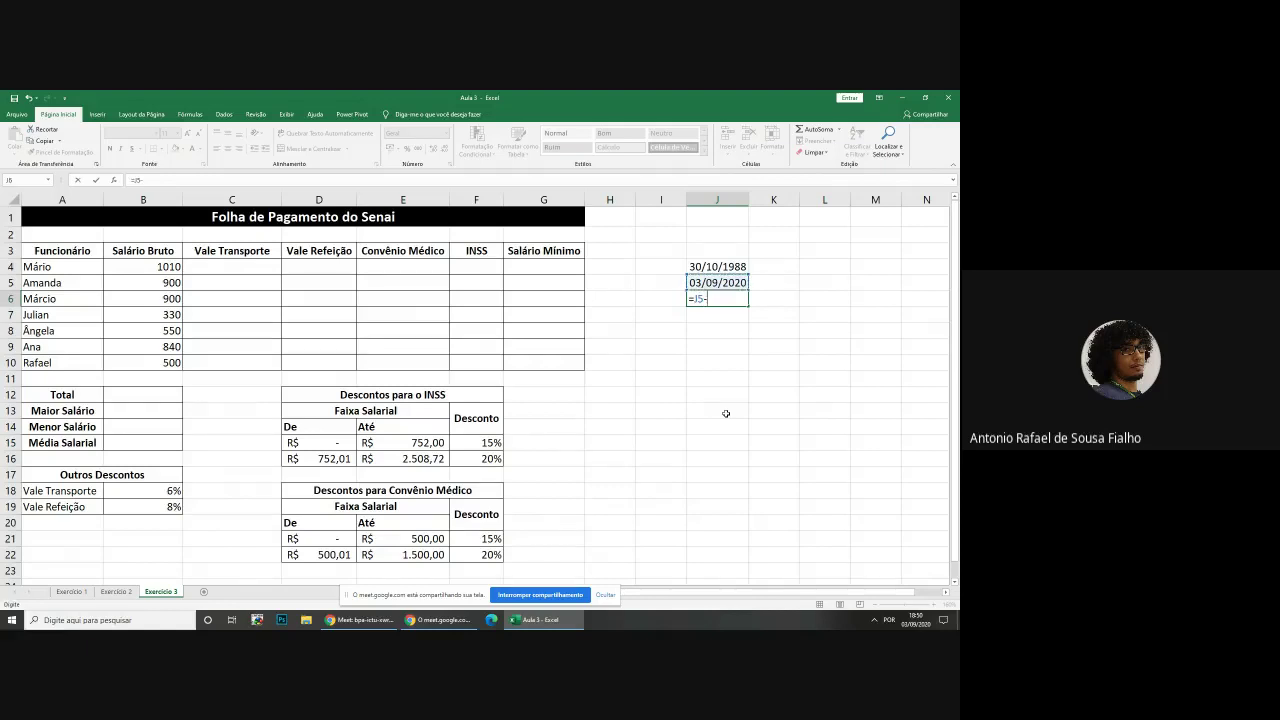
click(722, 267)
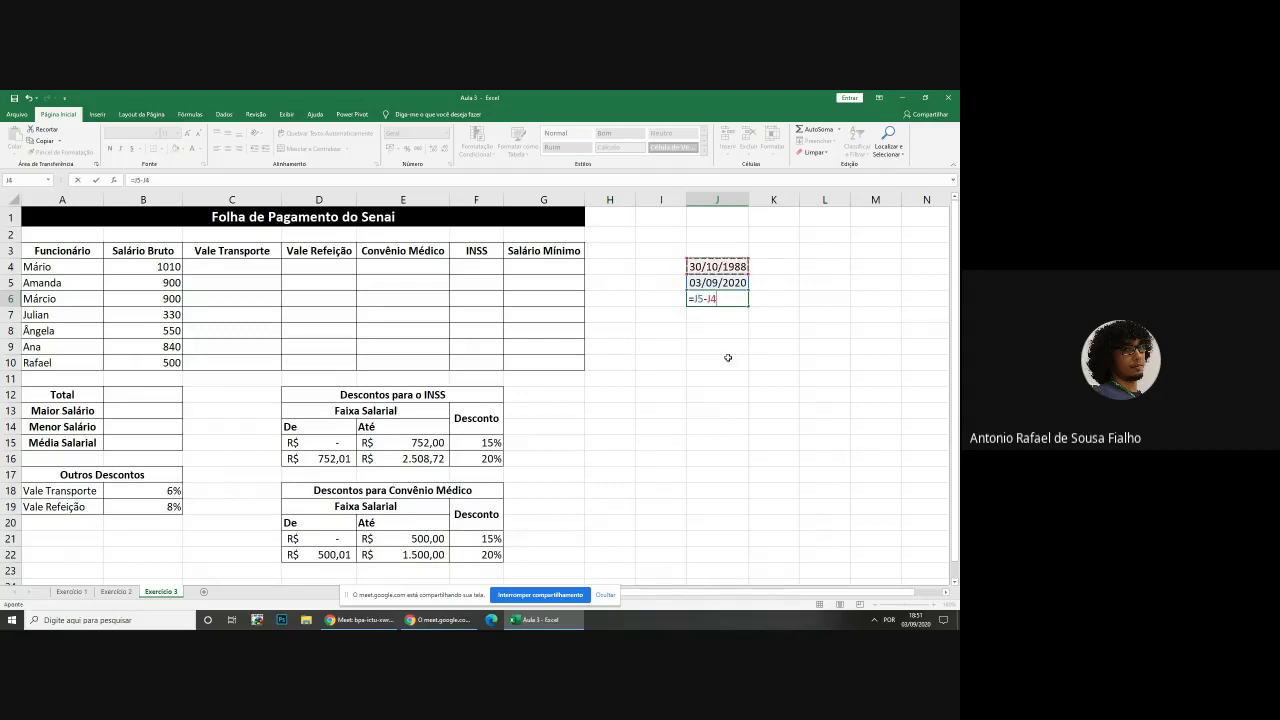
key(Return)
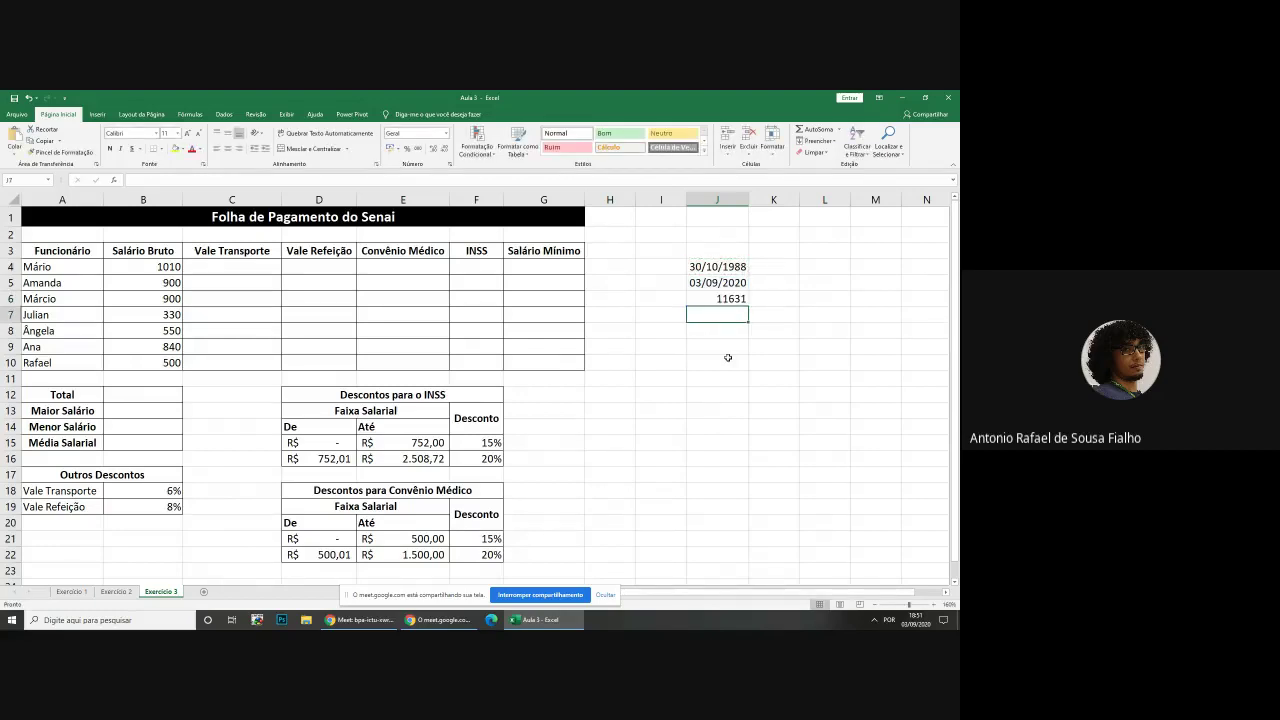
Examine the subtraction in J6 together with the two dates it uses in J4 and J5
click(730, 300)
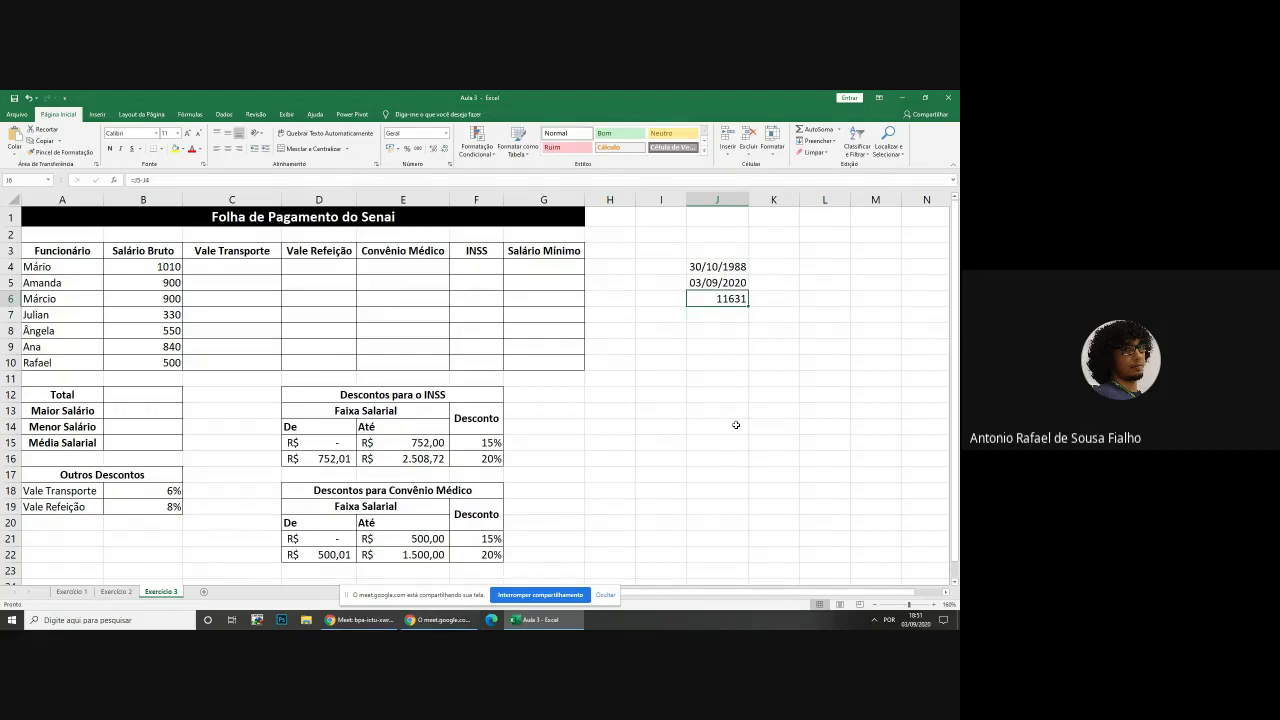
click(721, 283)
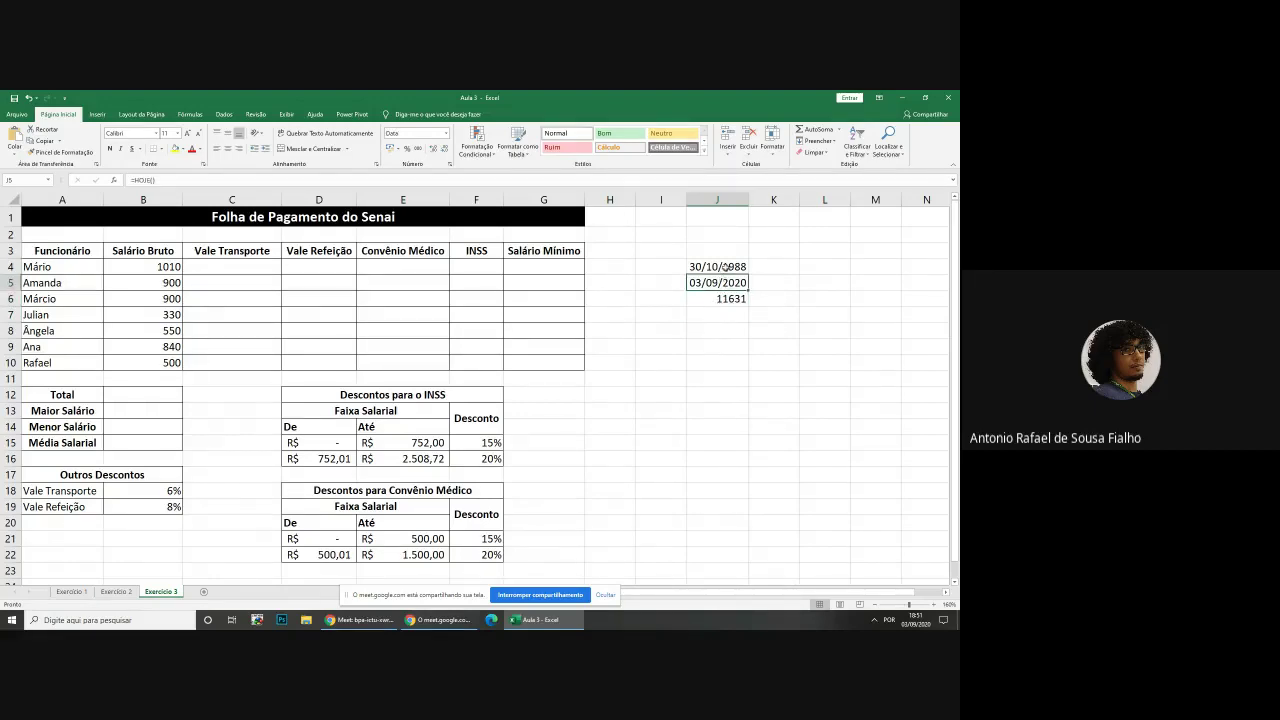
click(725, 268)
click(724, 283)
click(725, 269)
click(724, 283)
click(724, 270)
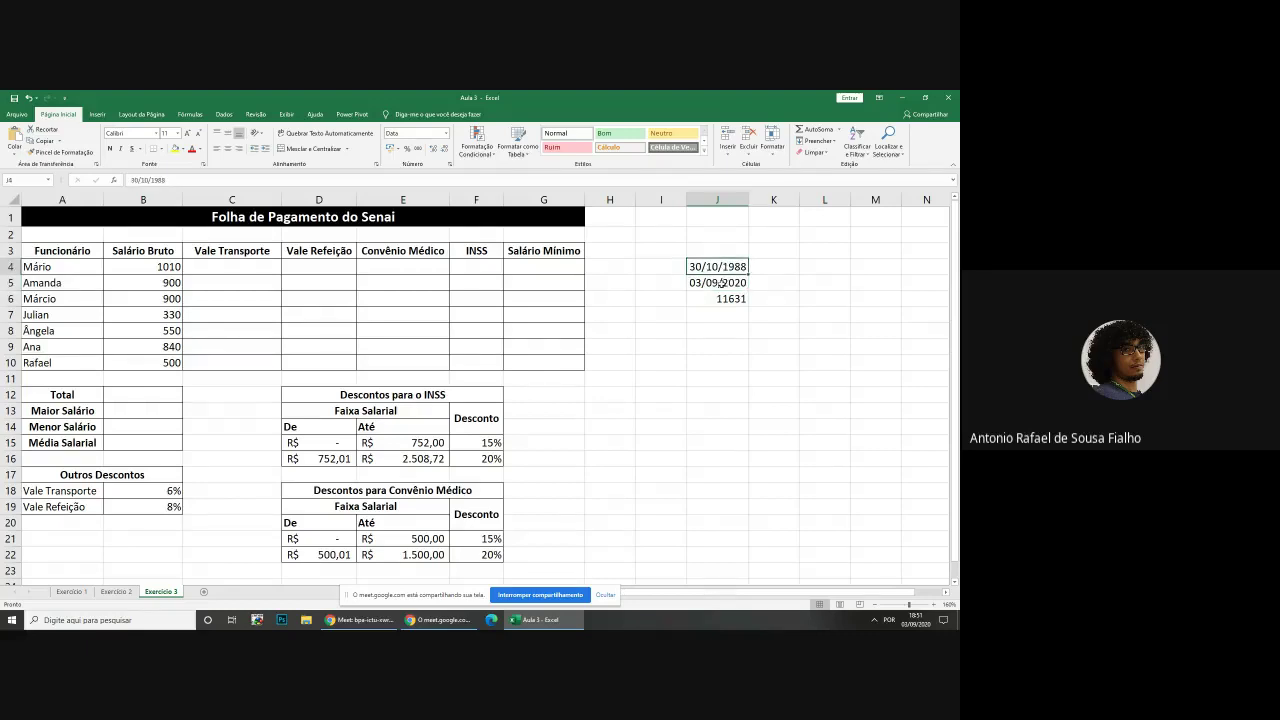
click(724, 283)
click(724, 270)
click(725, 284)
click(730, 302)
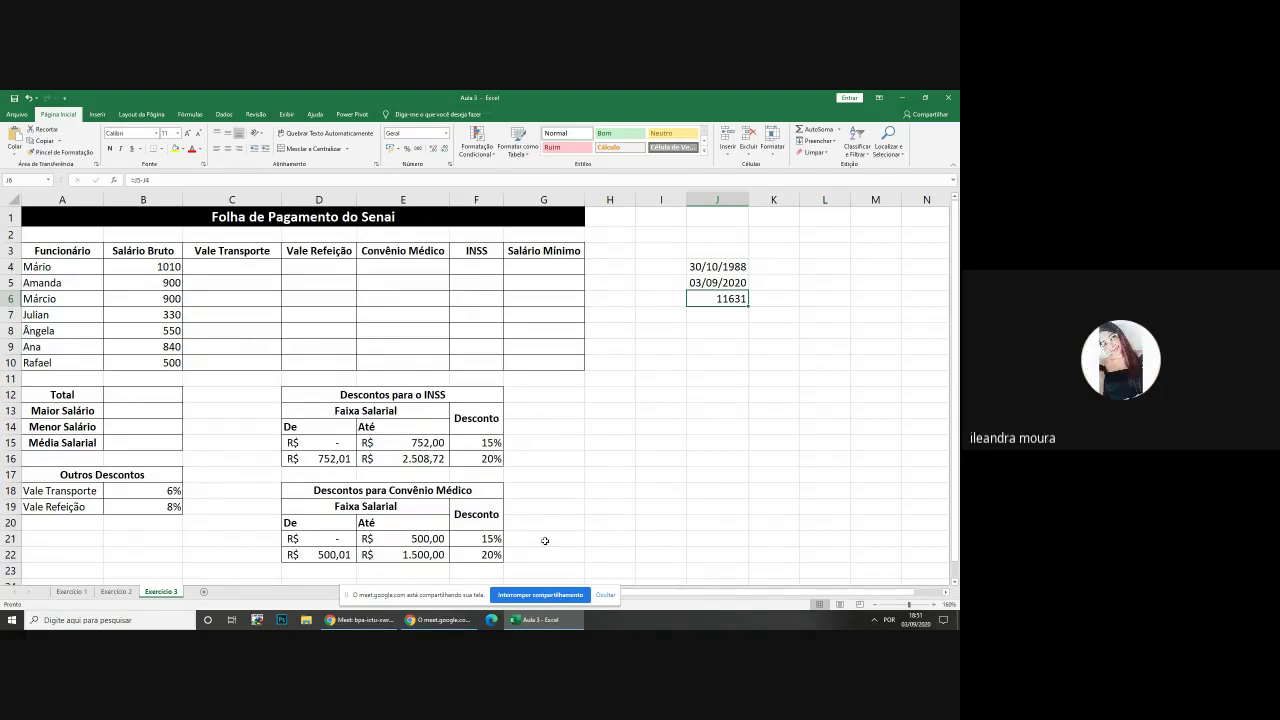
Switch to the Google Meet call in Chrome, admit the waiting participant and return to the Excel workbook
click(360, 620)
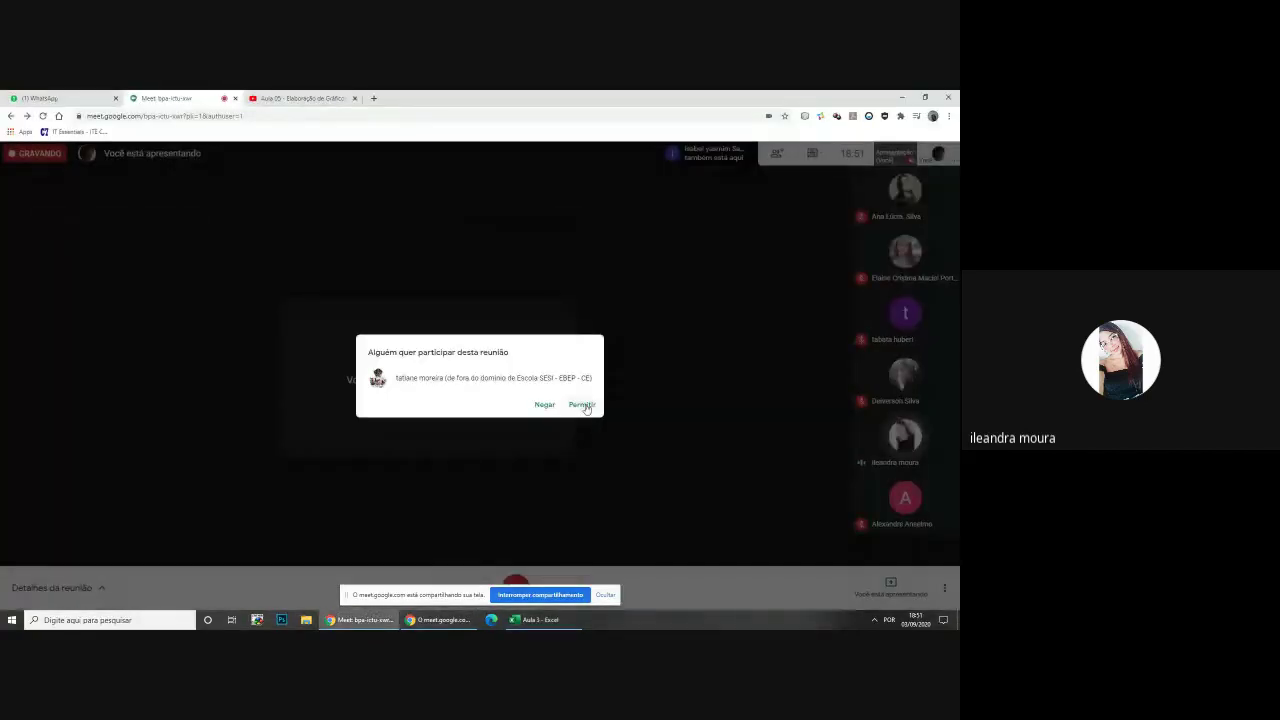
click(581, 404)
click(540, 620)
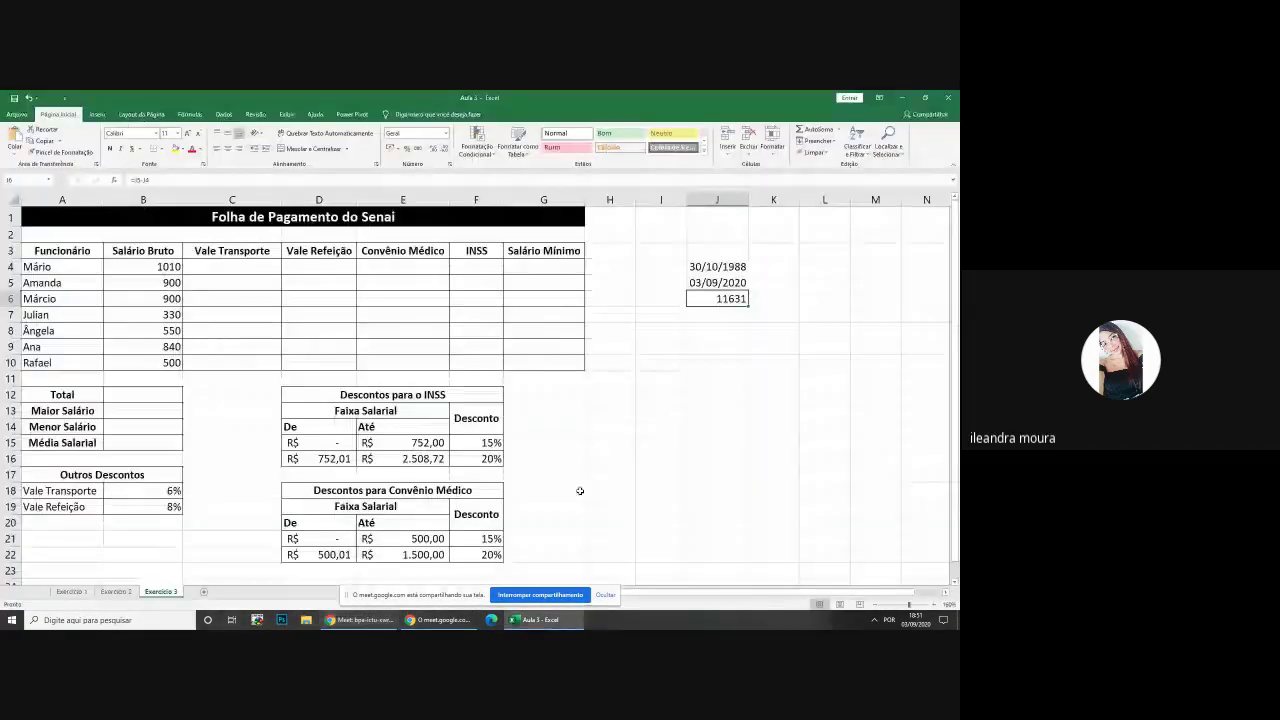
Label the two dates by entering "Data Inicial" in I4 and "Data Final" in I5
click(660, 298)
click(661, 268)
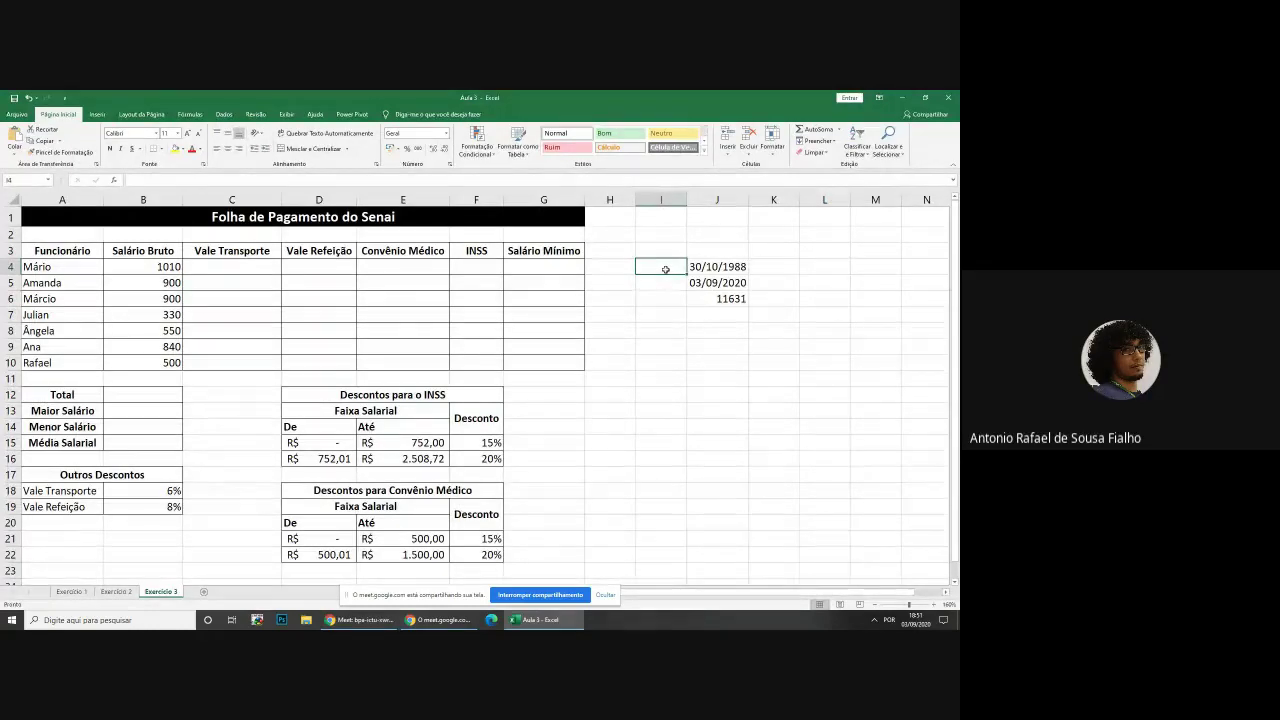
text(Data Inicial)
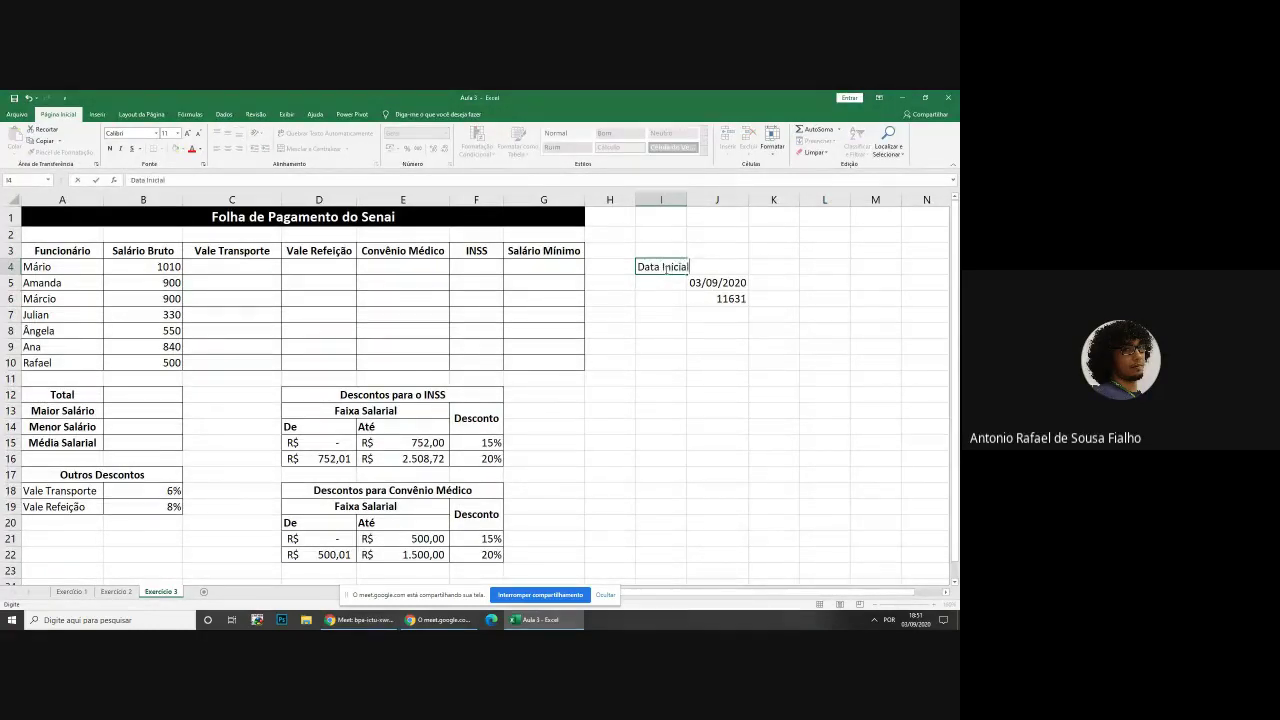
key(Return)
text(D)
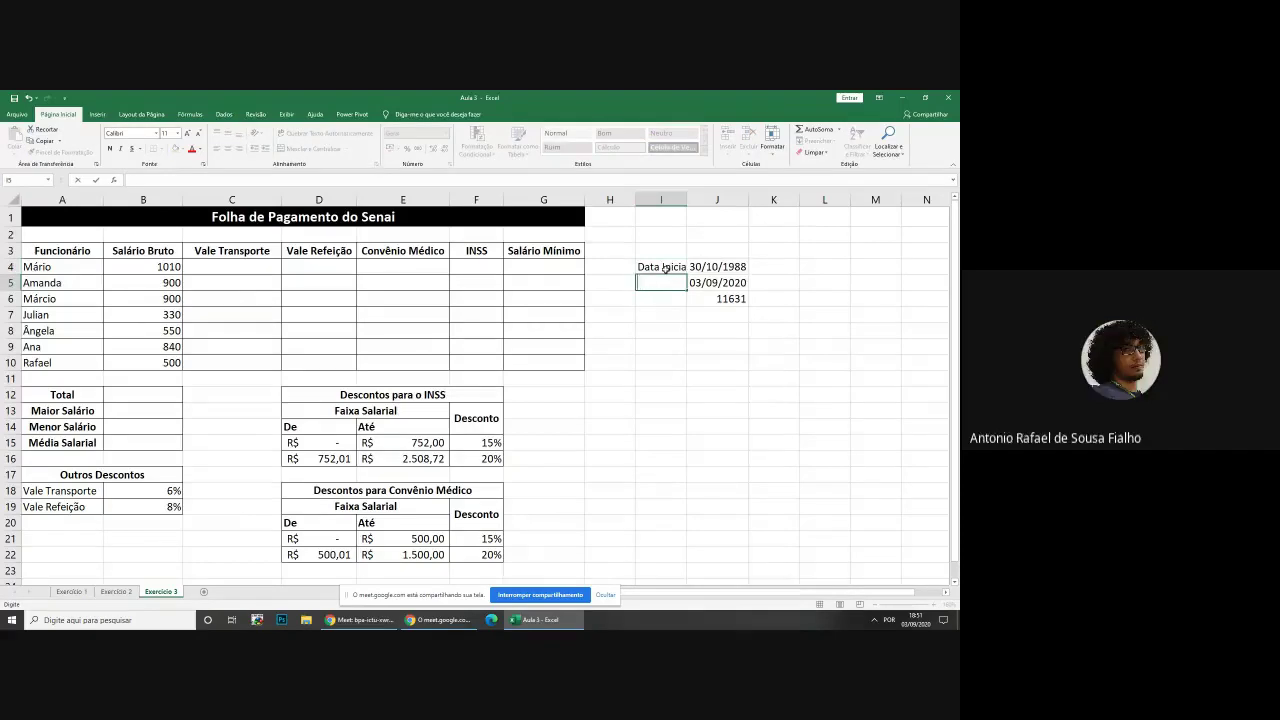
text(ata Final)
key(Tab)
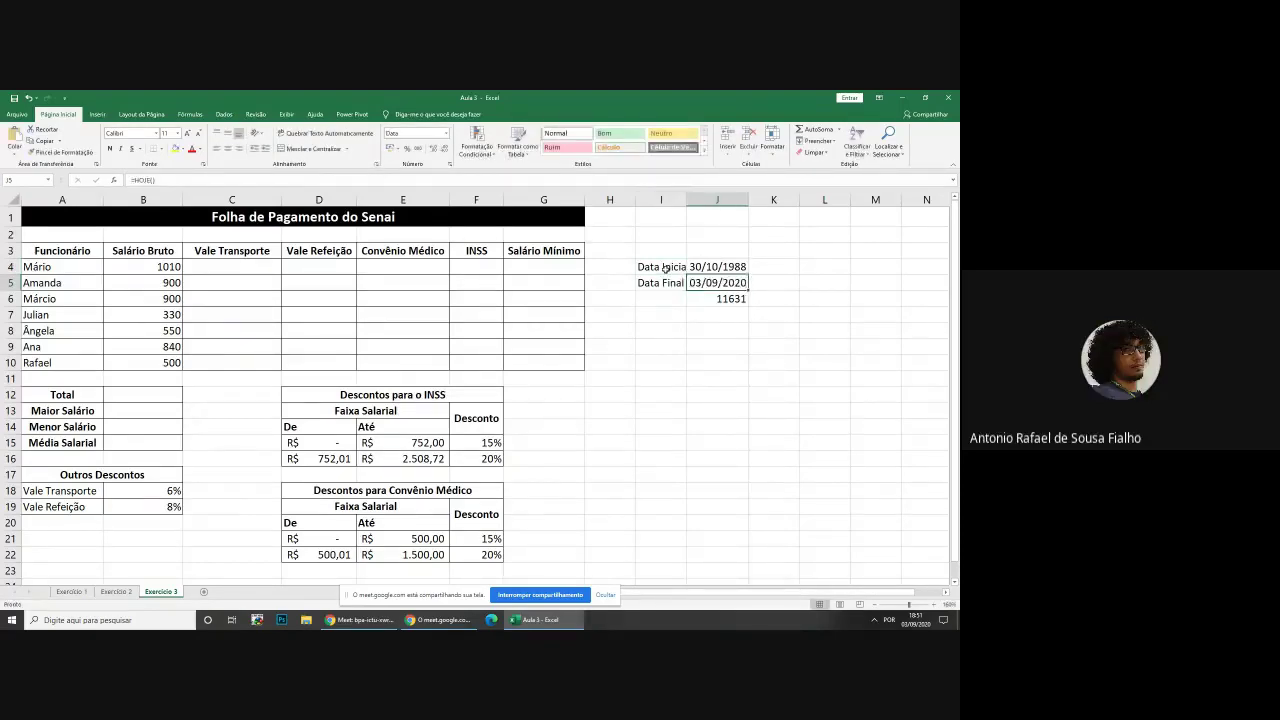
Enter the label "Dias" in I6 and autofit column I to its contents
text(D)
key(Escape)
key(Return)
text(Dias)
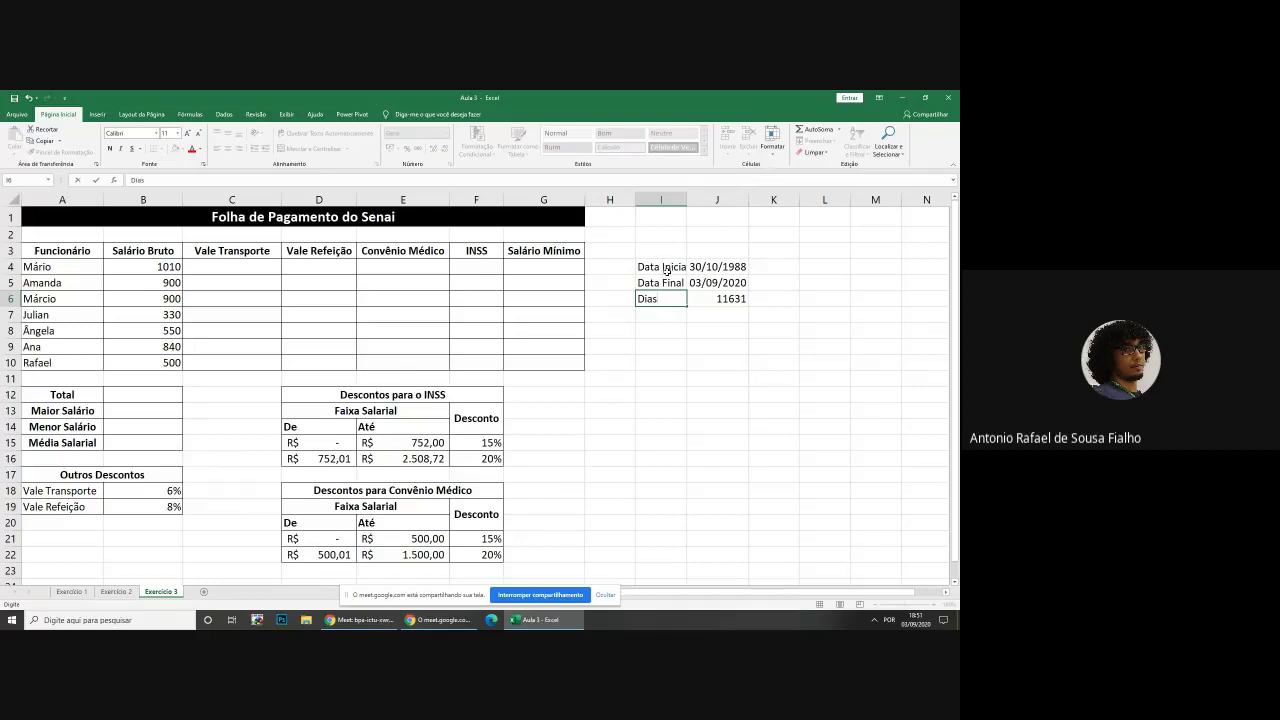
click(706, 330)
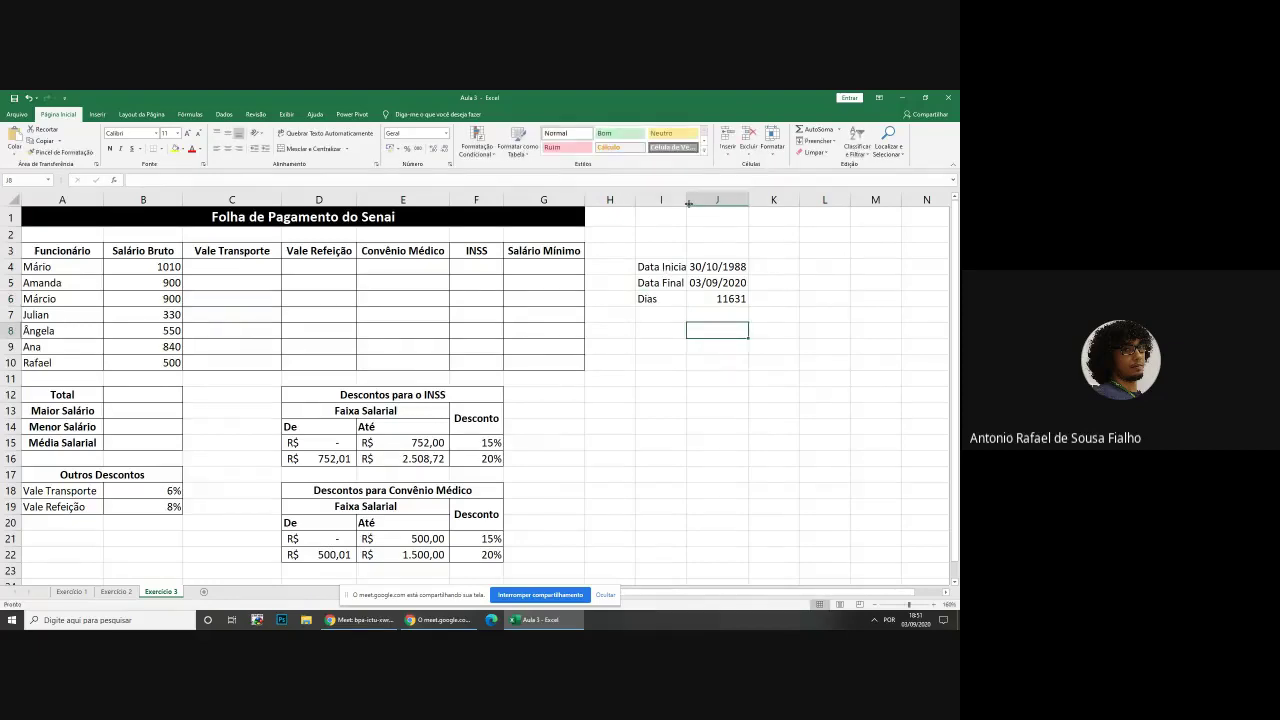
double_click(687, 199)
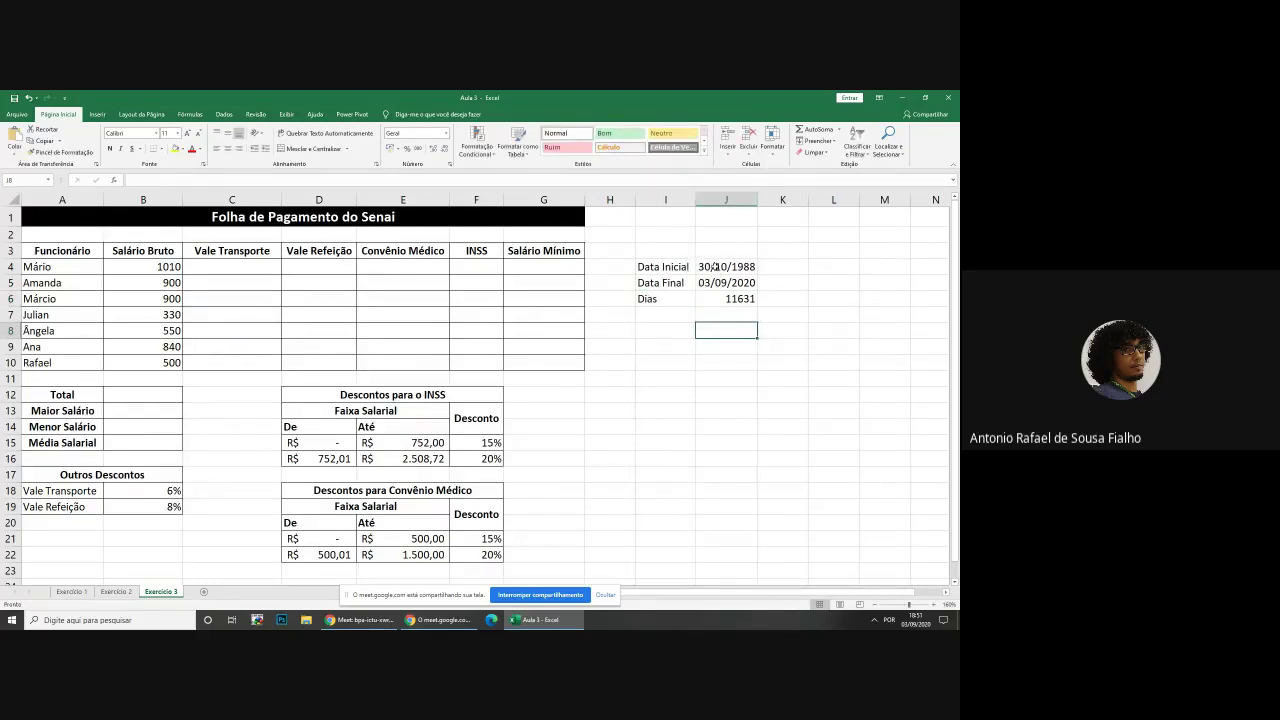
click(720, 266)
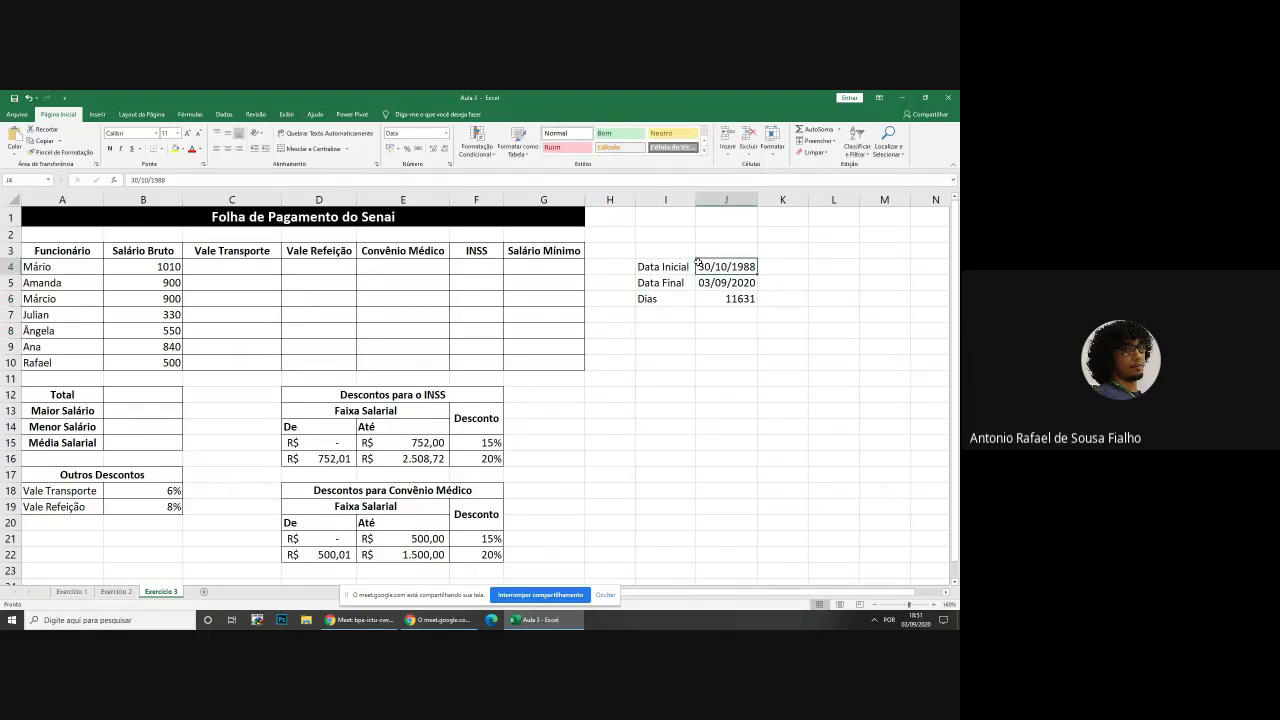
click(722, 283)
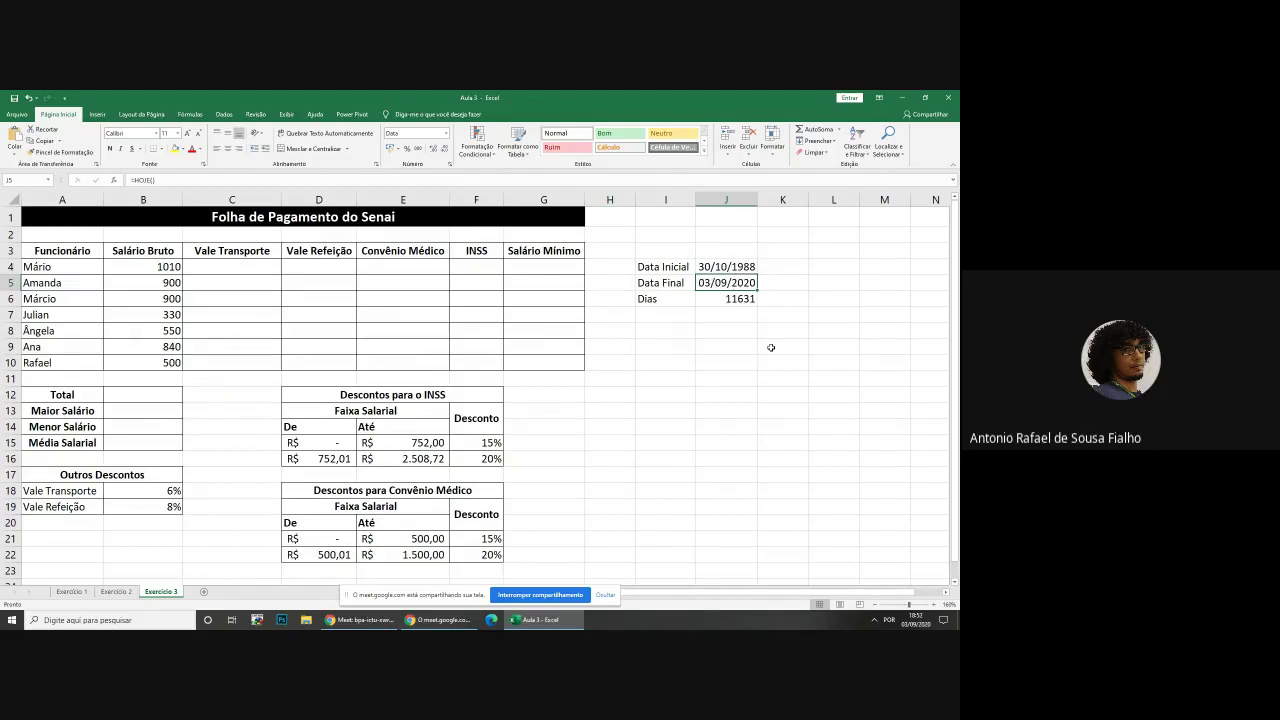
click(731, 268)
click(738, 283)
click(721, 267)
click(718, 280)
click(721, 267)
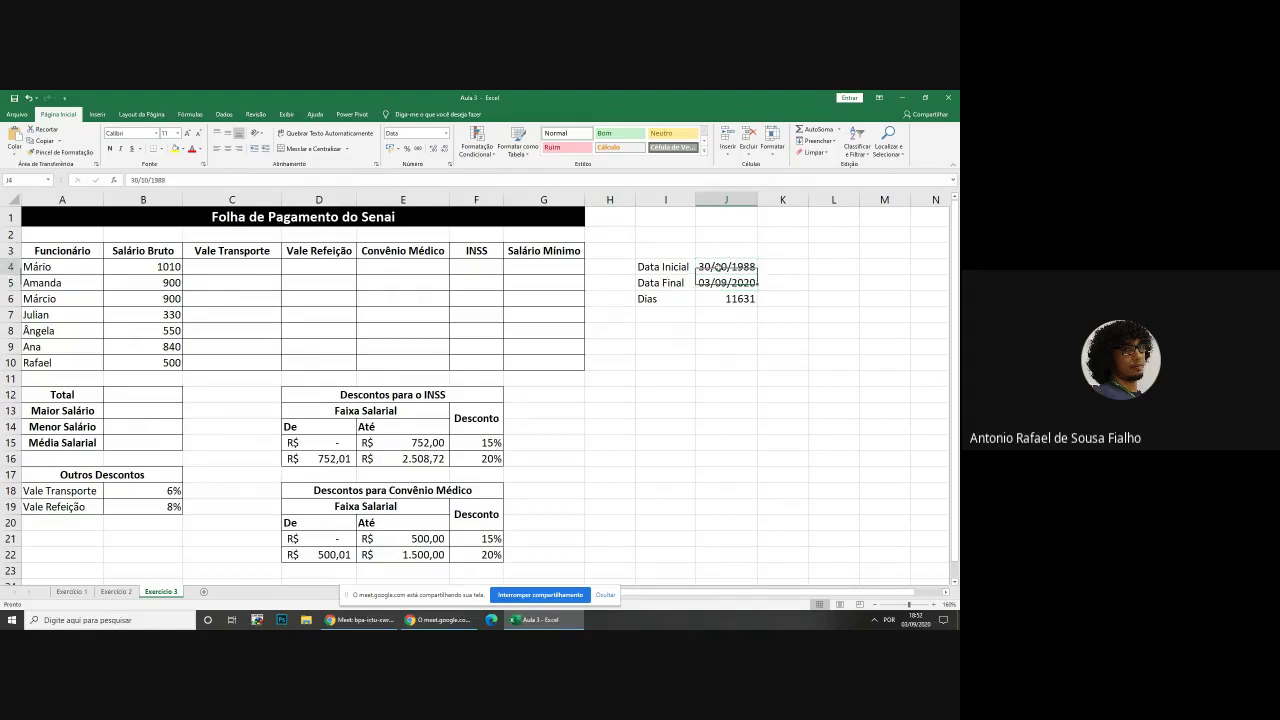
click(718, 280)
click(721, 267)
click(718, 280)
Change the number format of the dates in J4 and J5 to Número
click(721, 267)
click(446, 133)
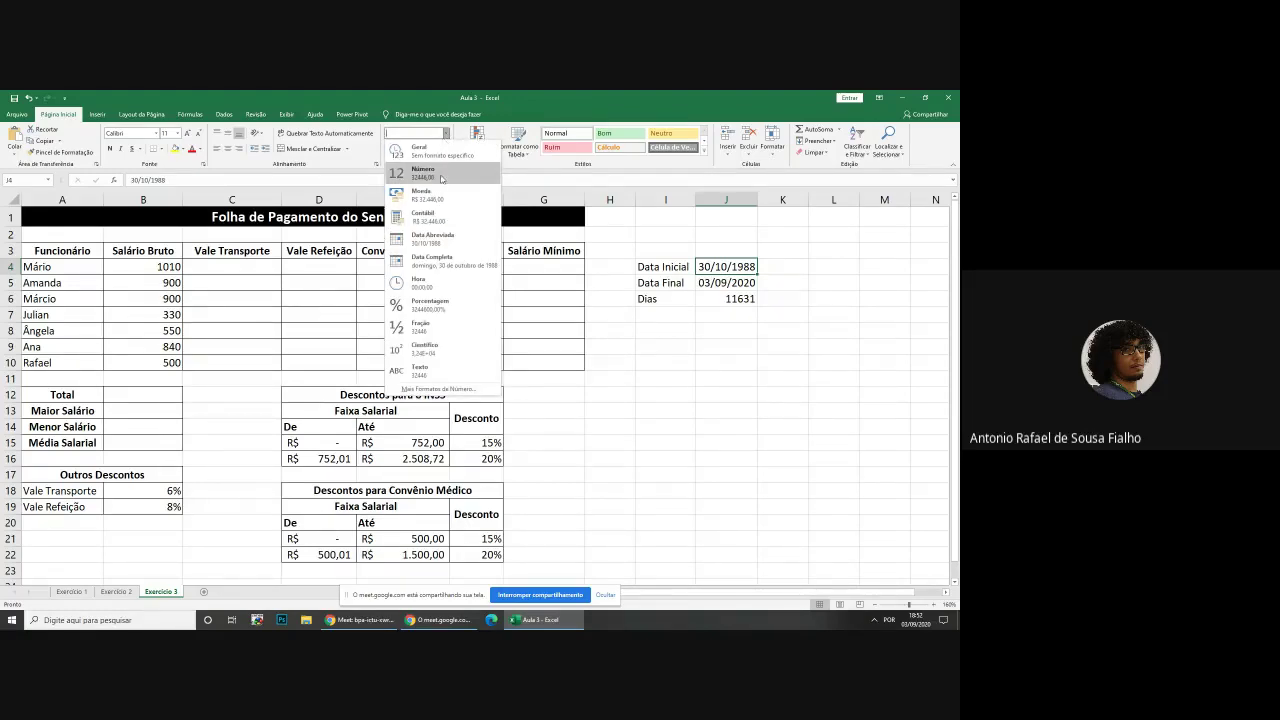
click(441, 178)
click(724, 283)
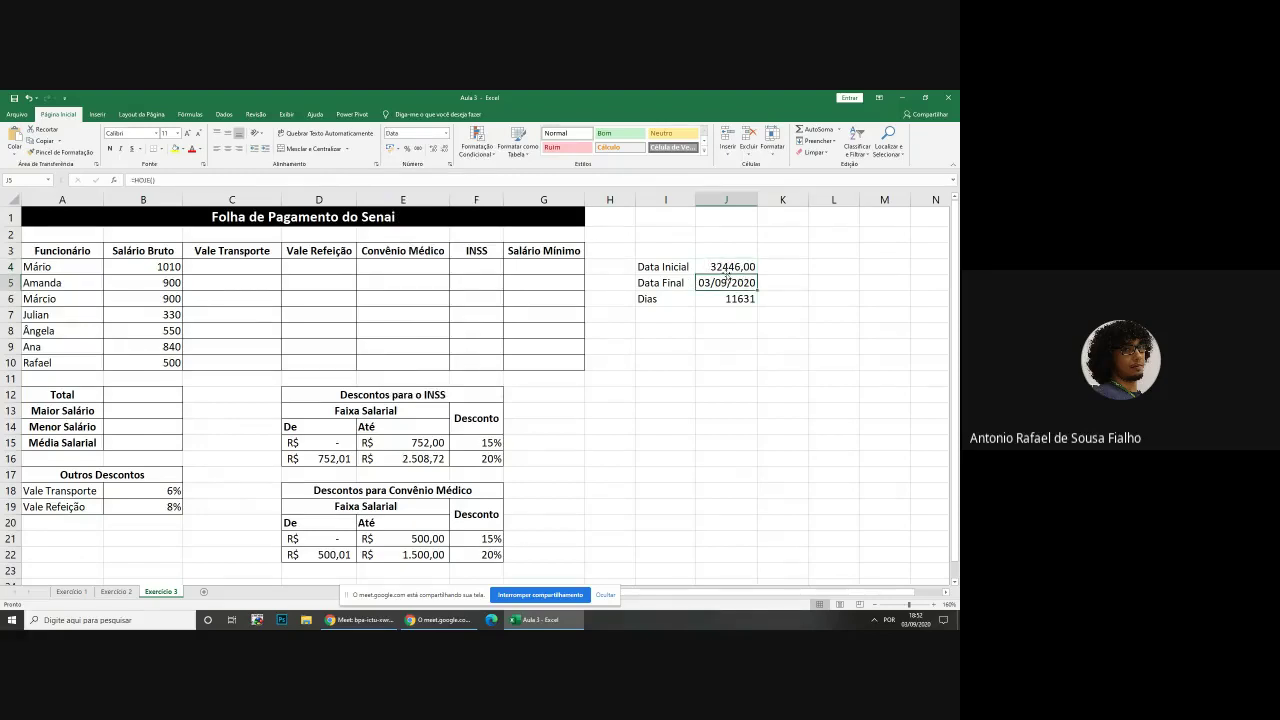
click(446, 133)
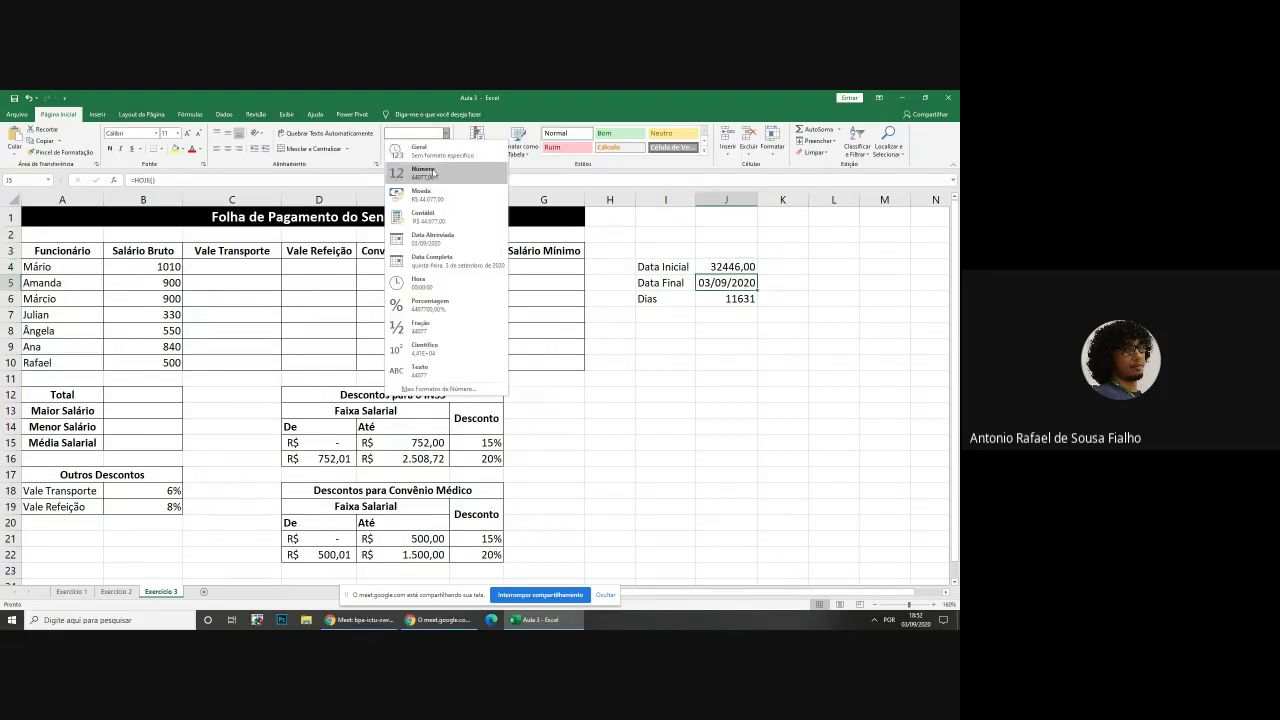
click(435, 175)
click(731, 265)
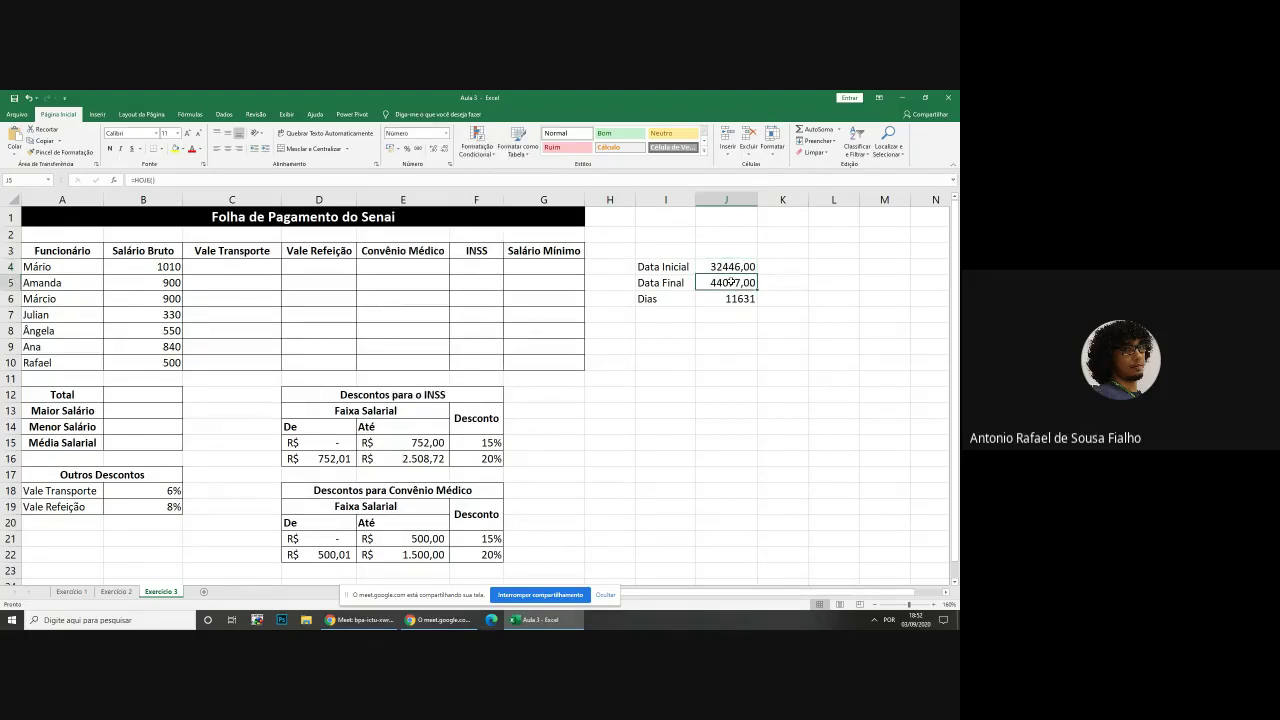
click(730, 290)
click(733, 268)
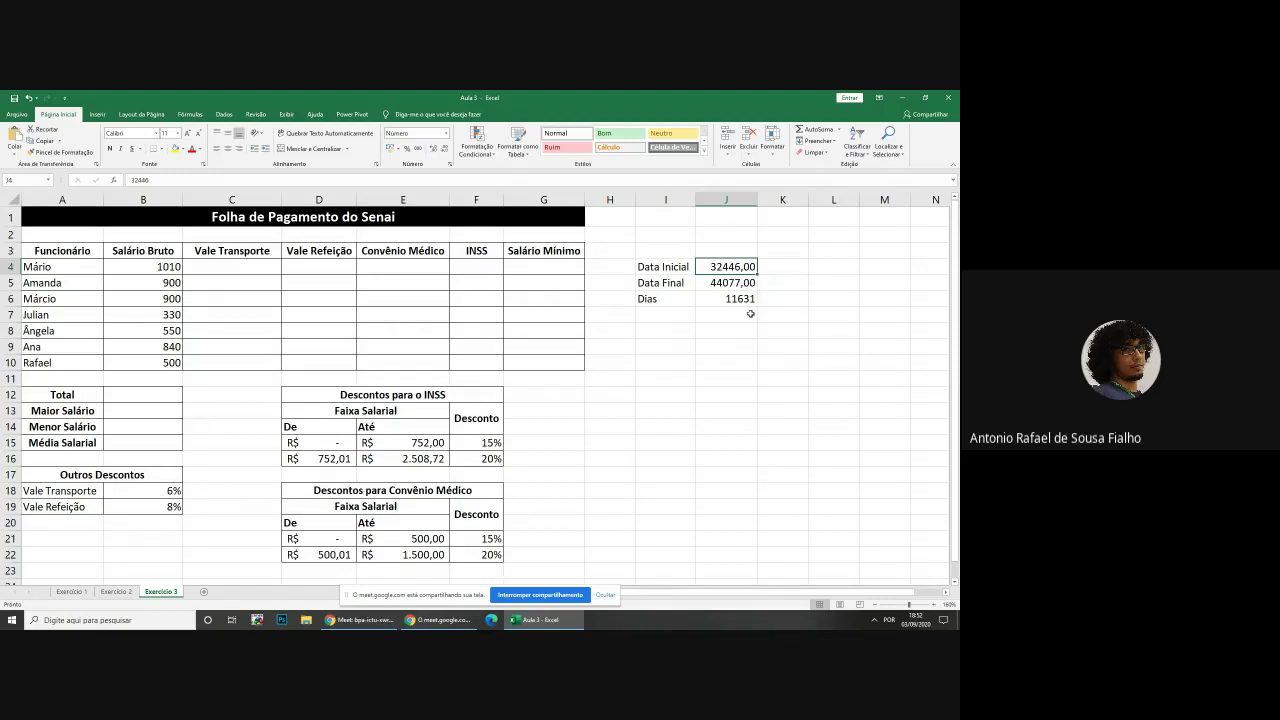
Undo the Número format changes on the dates in J4 and J5
key(ctrl+z)
key(ctrl+z)
click(745, 300)
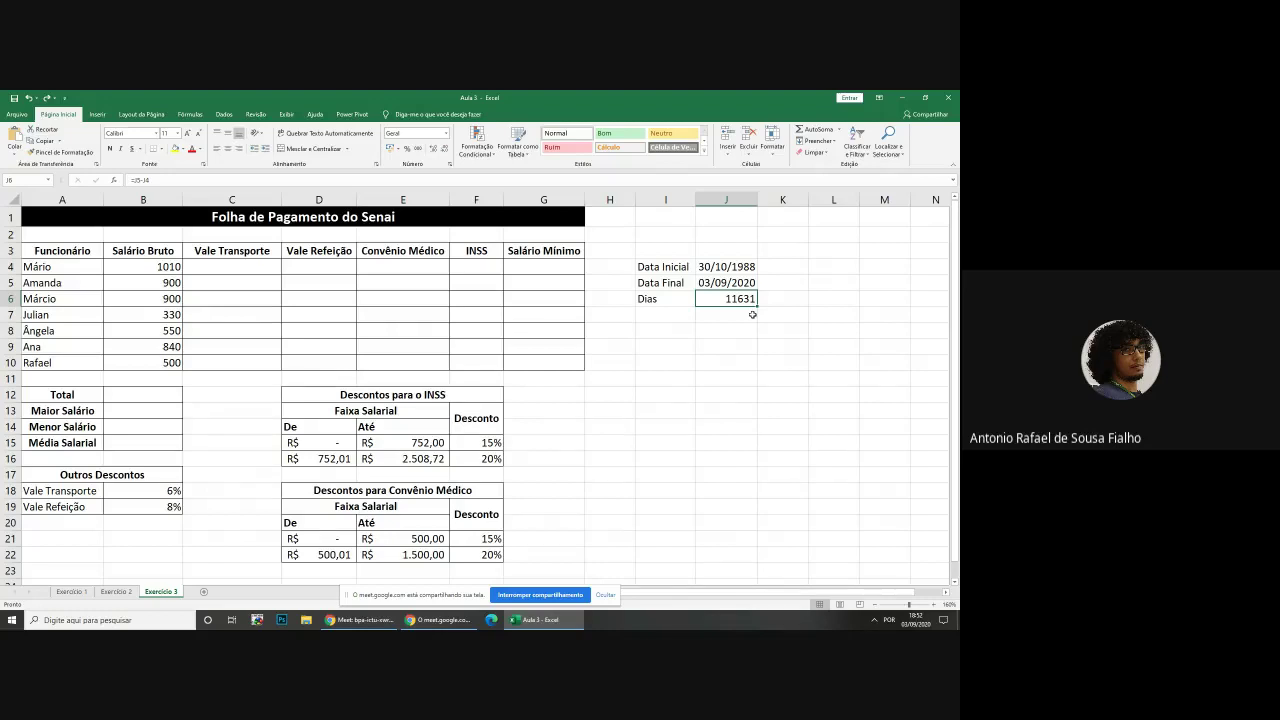
click(698, 358)
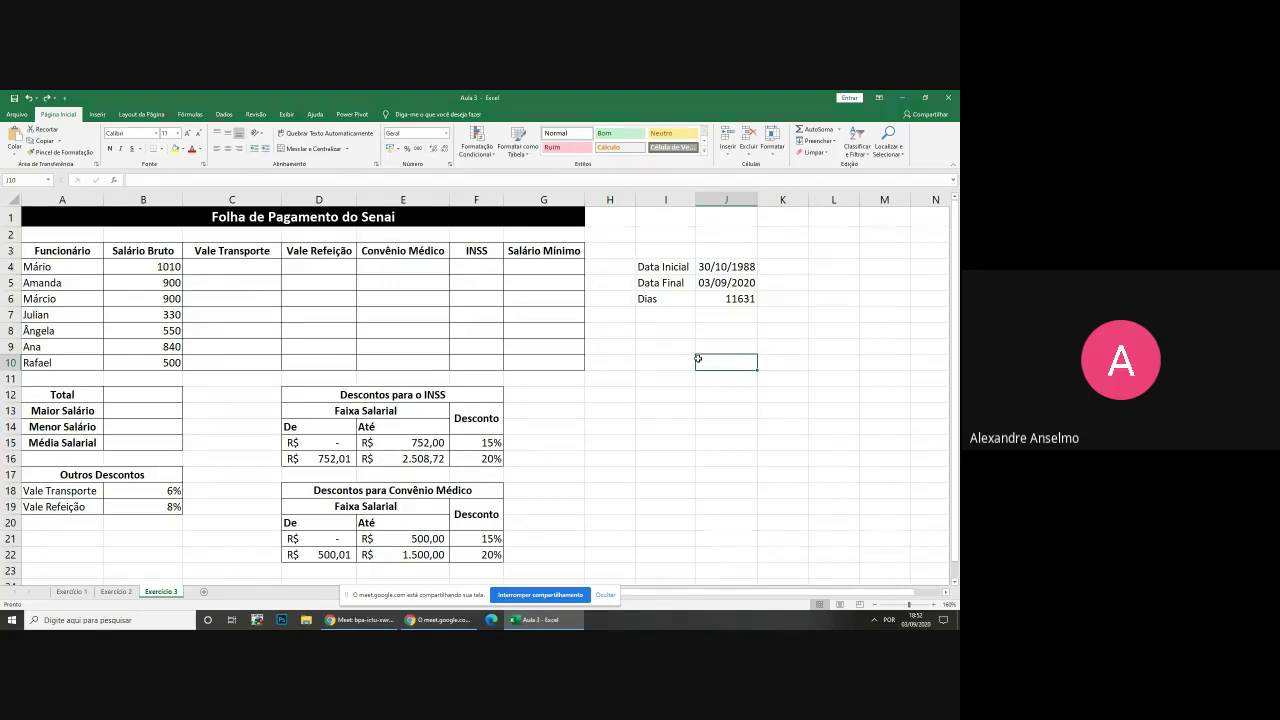
Clear the date-difference example with its labels and values from I4:J6
drag(676, 266, 729, 302)
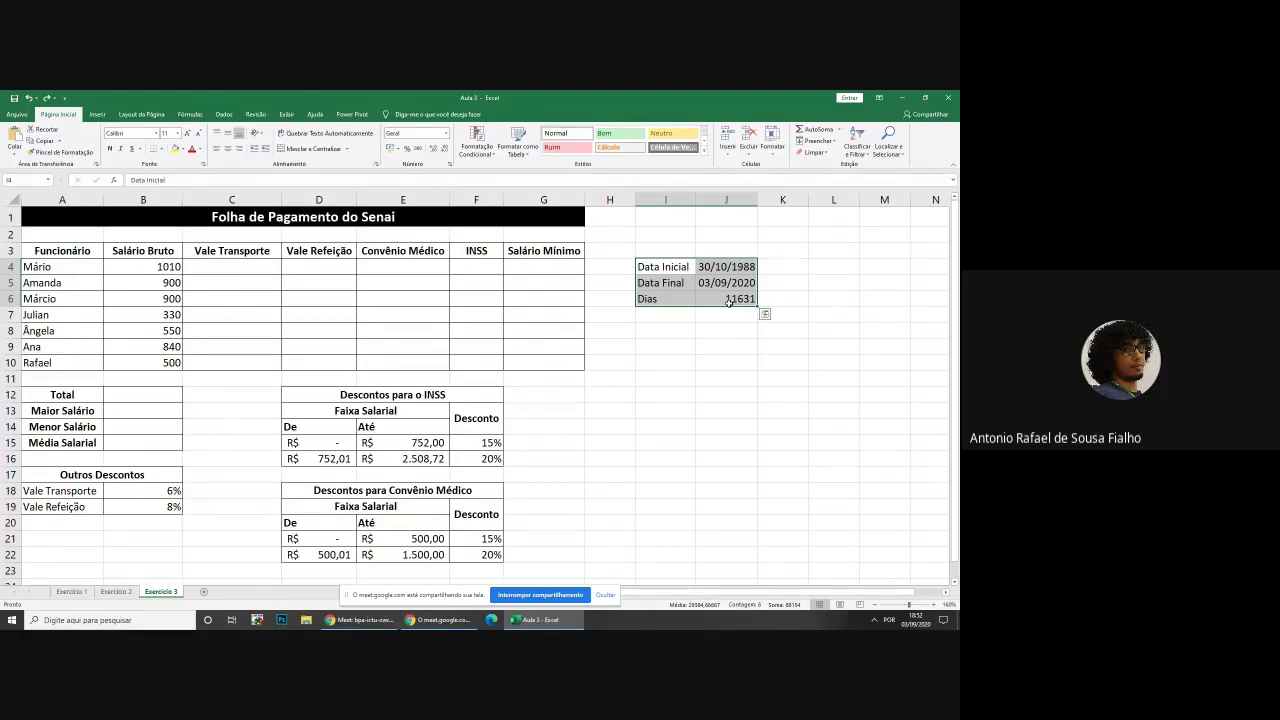
key(Delete)
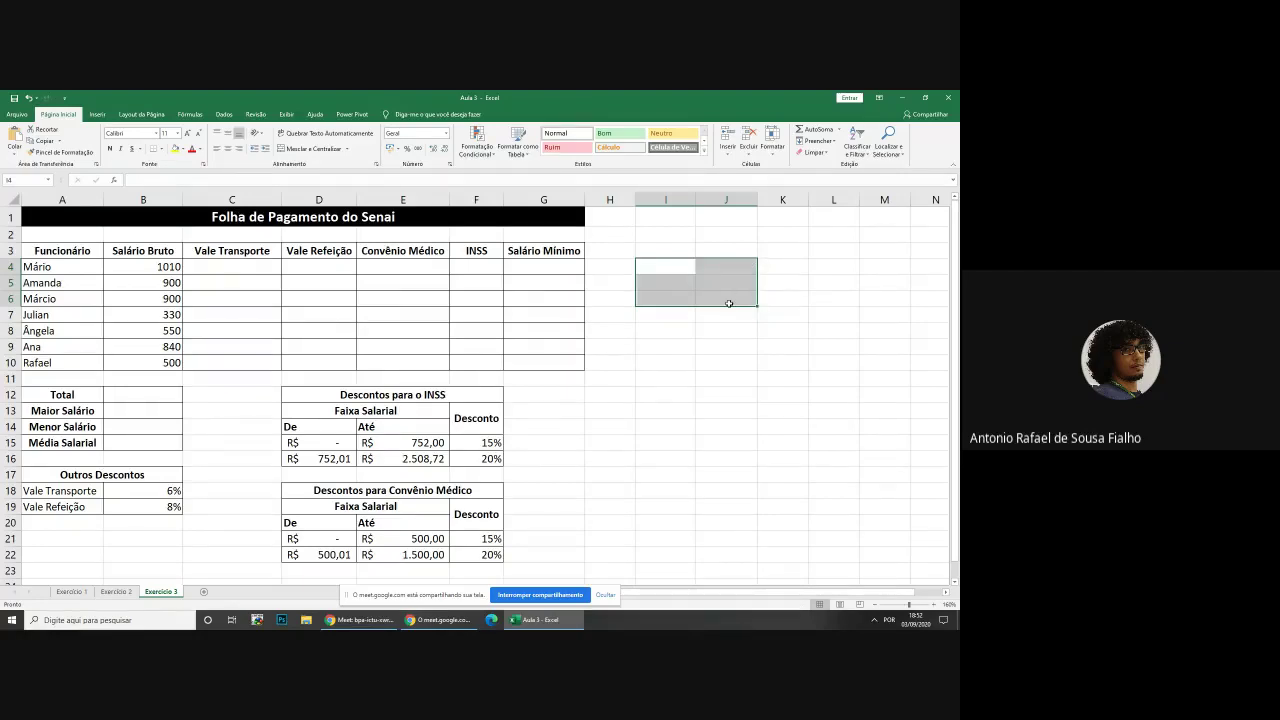
click(729, 303)
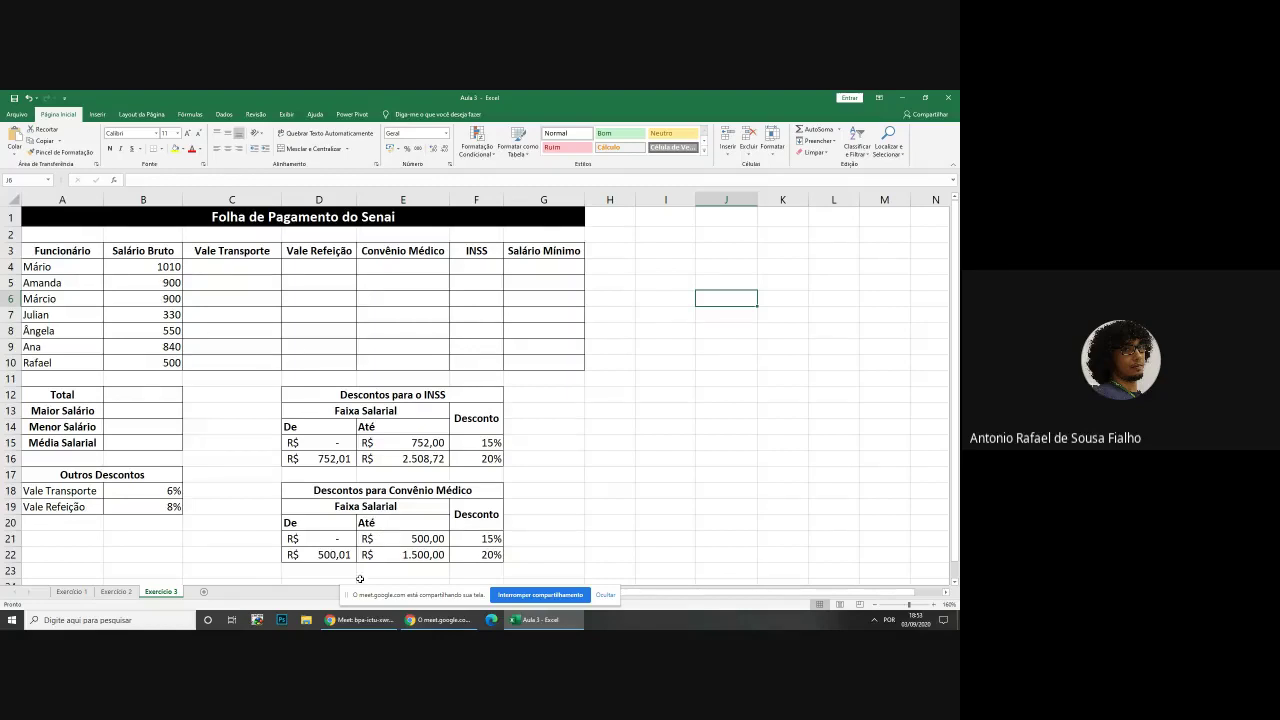
click(349, 625)
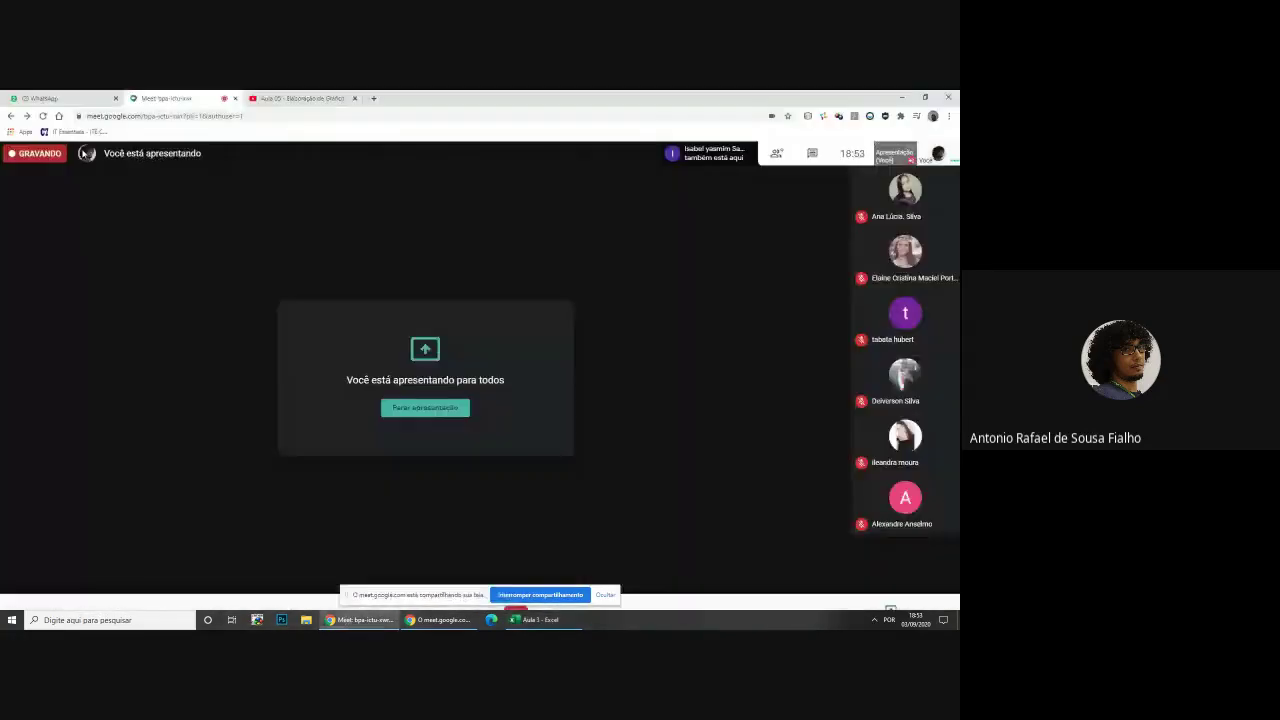
click(116, 99)
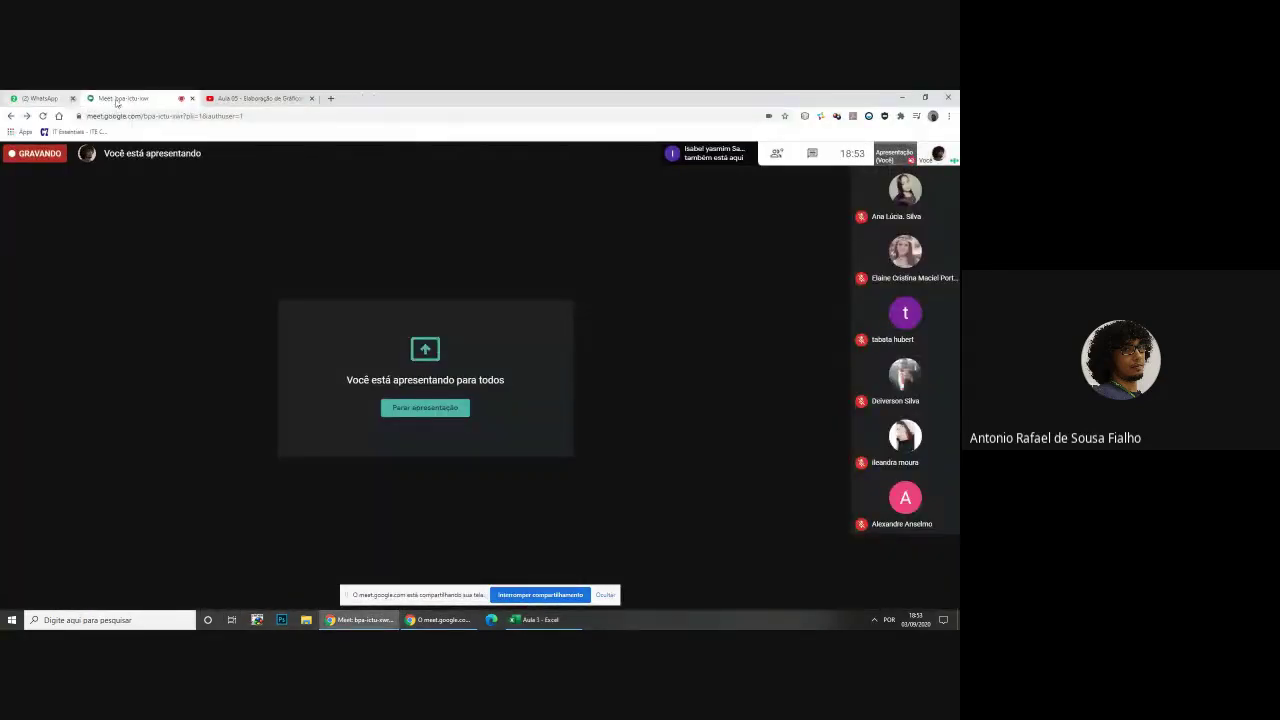
click(235, 98)
key(alt+Tab)
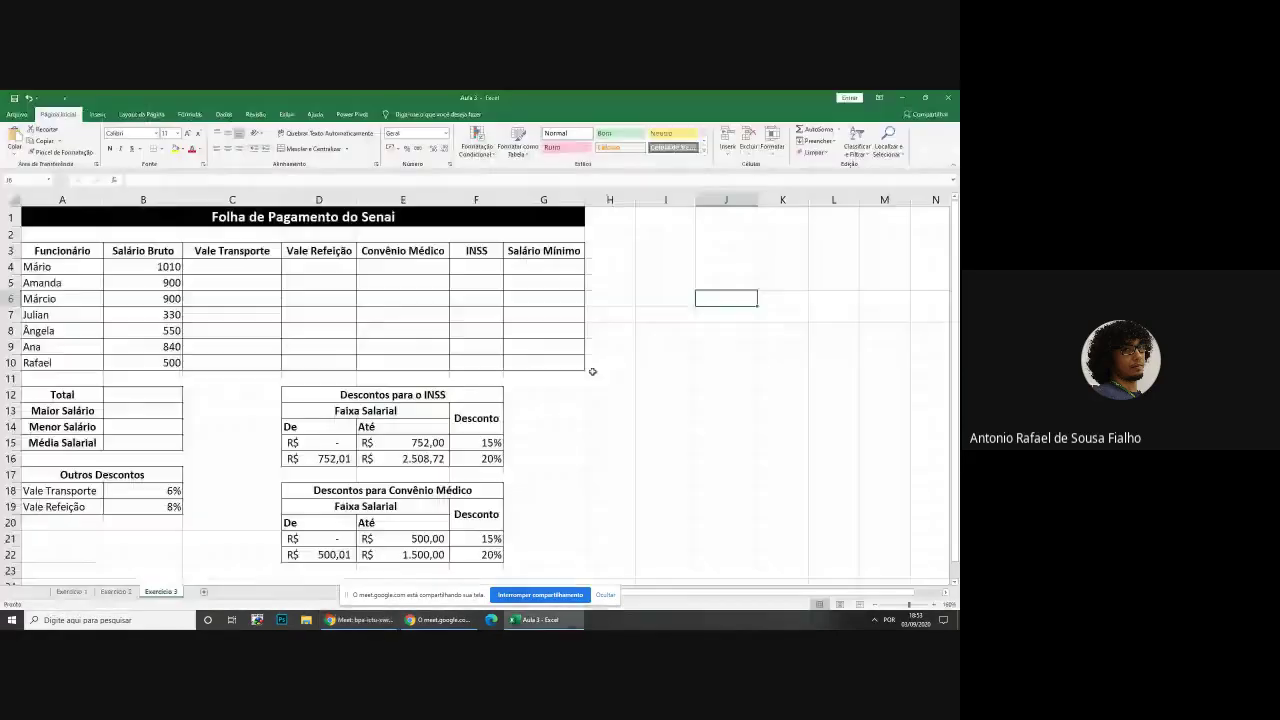
click(726, 342)
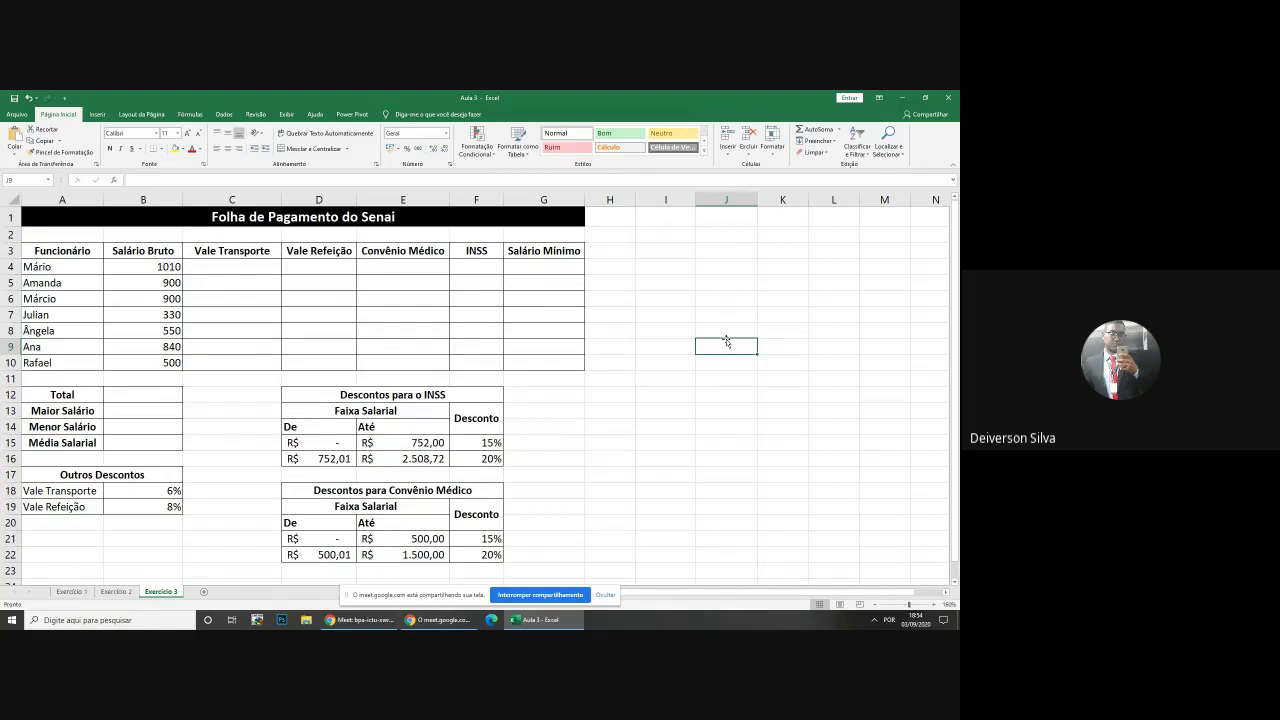
Examine the salary ranges and Desconto percentages in the INSS and Convênio Médico discount tables, then the payroll columns above them
click(472, 440)
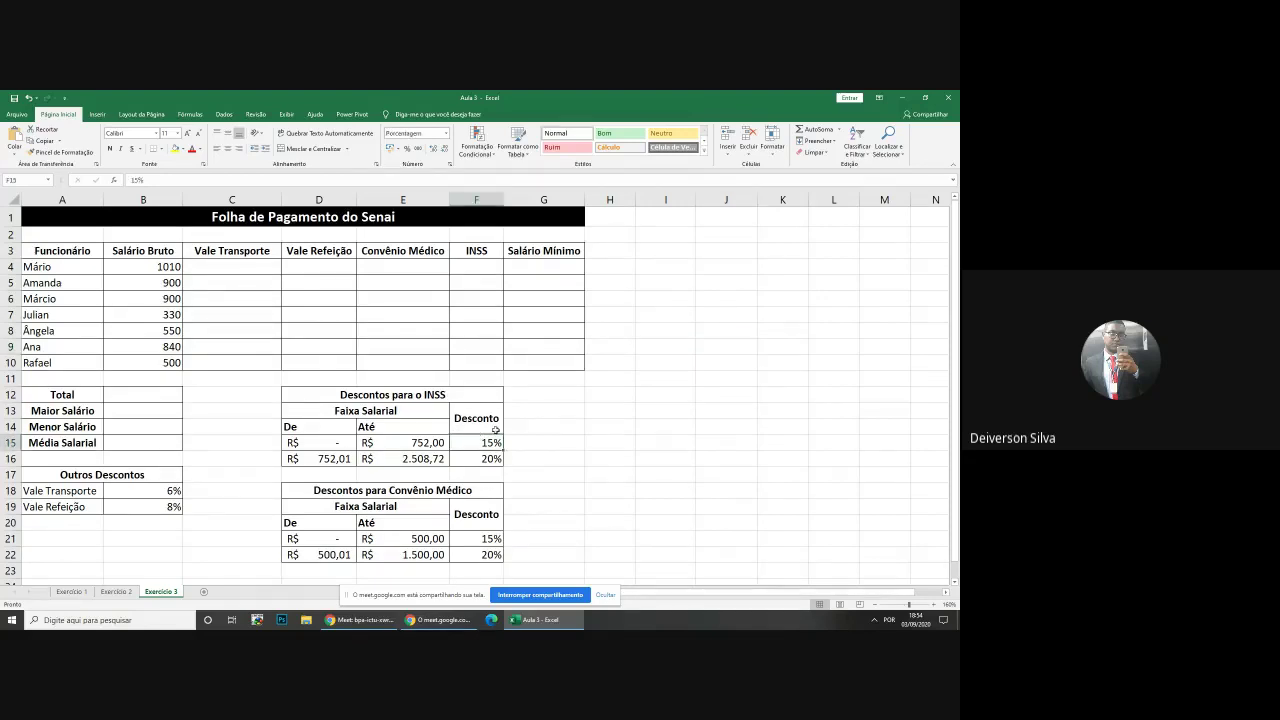
click(495, 428)
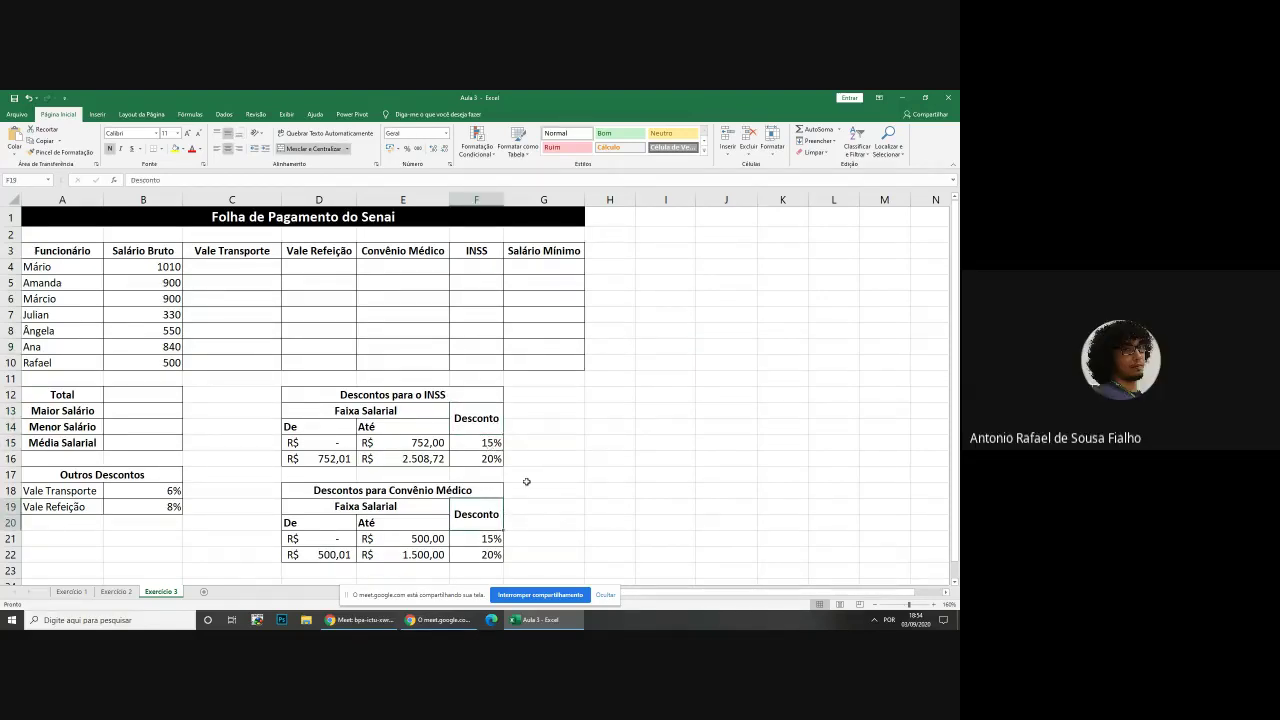
scroll(526, 481, up, 3)
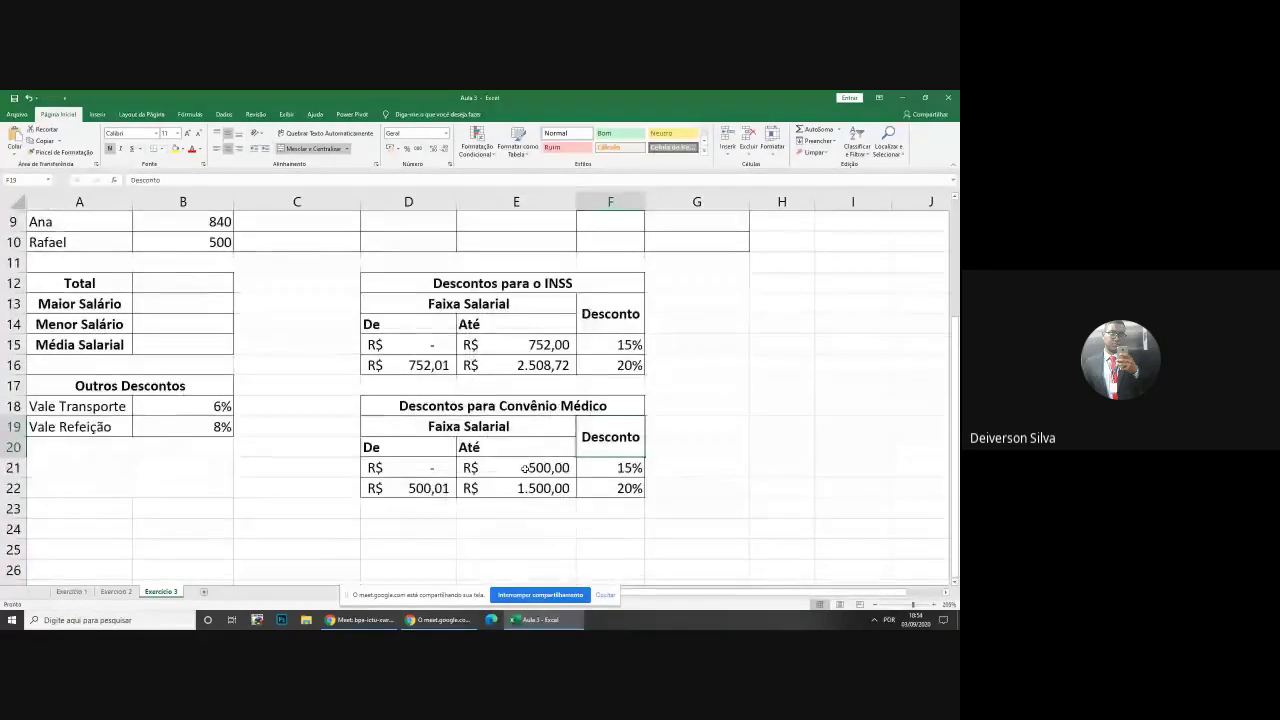
scroll(526, 468, up, 3)
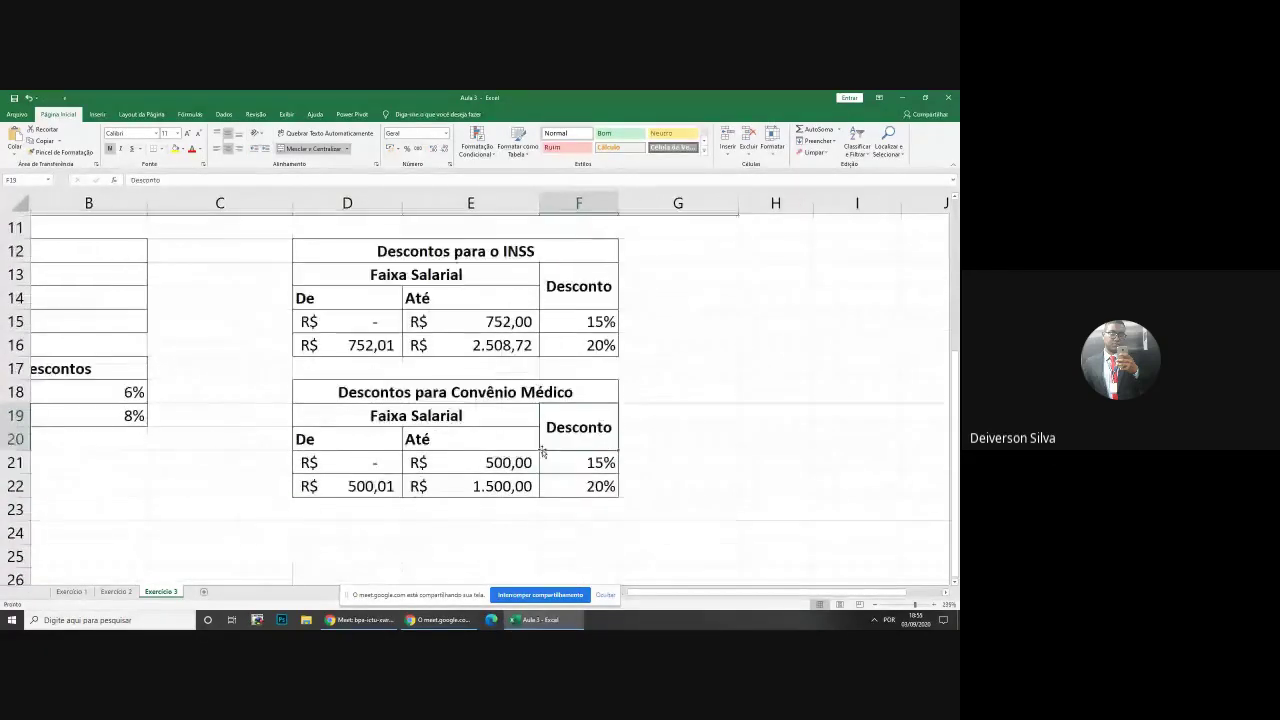
scroll(542, 452, up, 3)
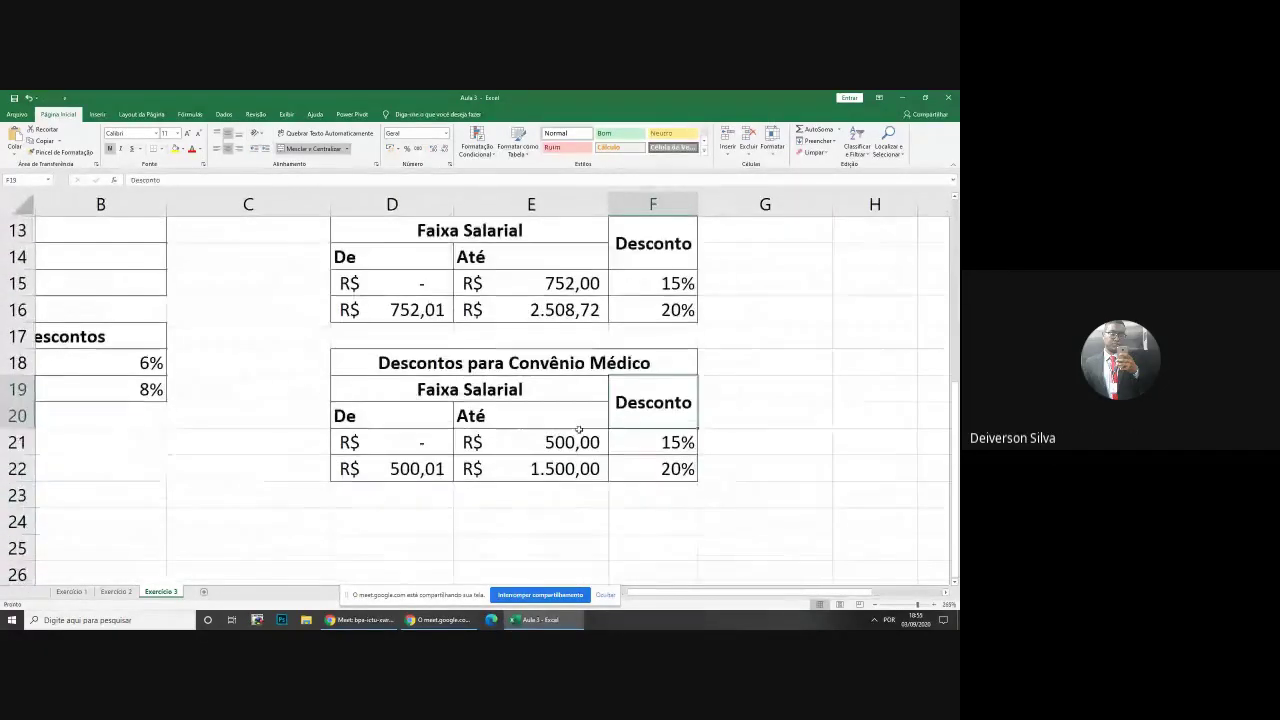
click(419, 445)
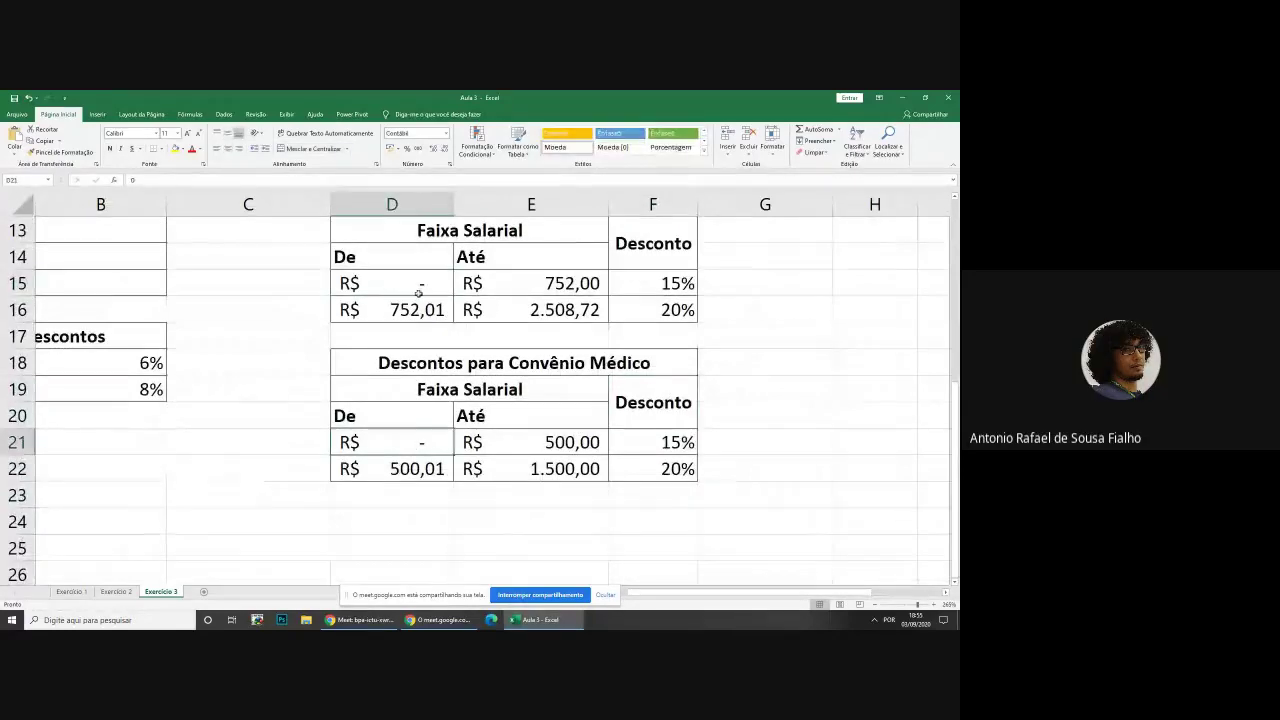
click(418, 290)
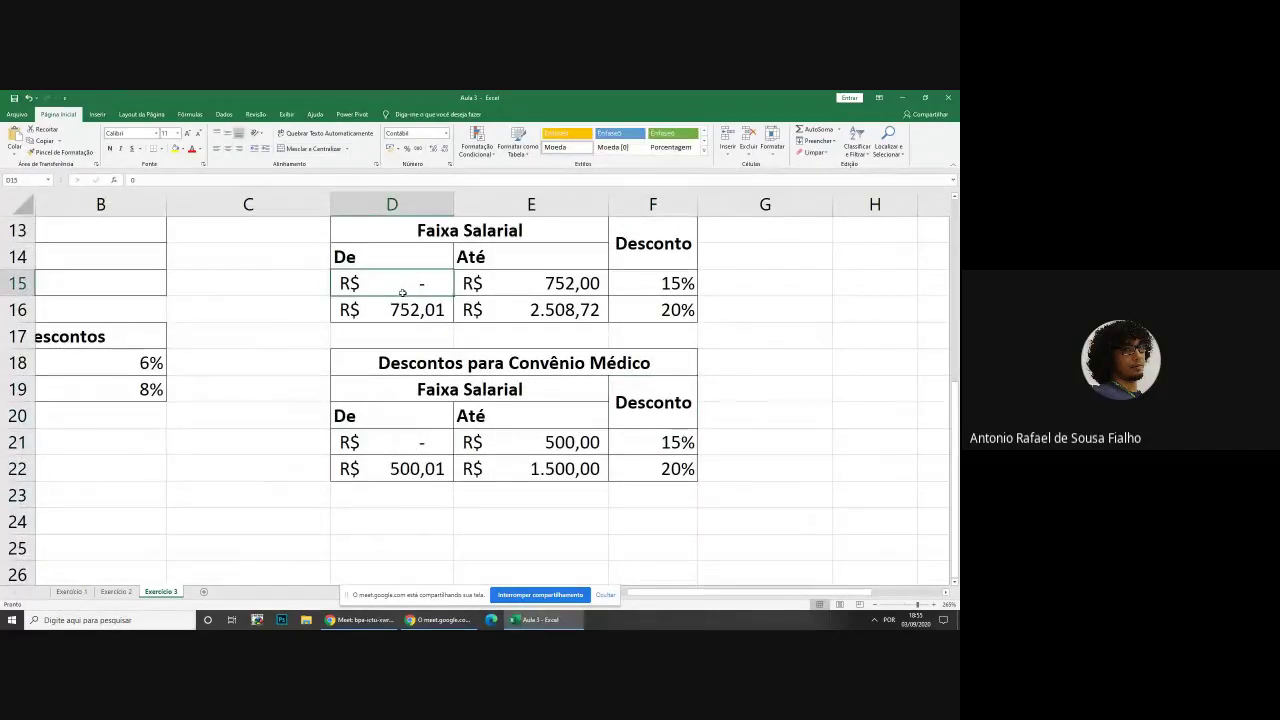
click(538, 276)
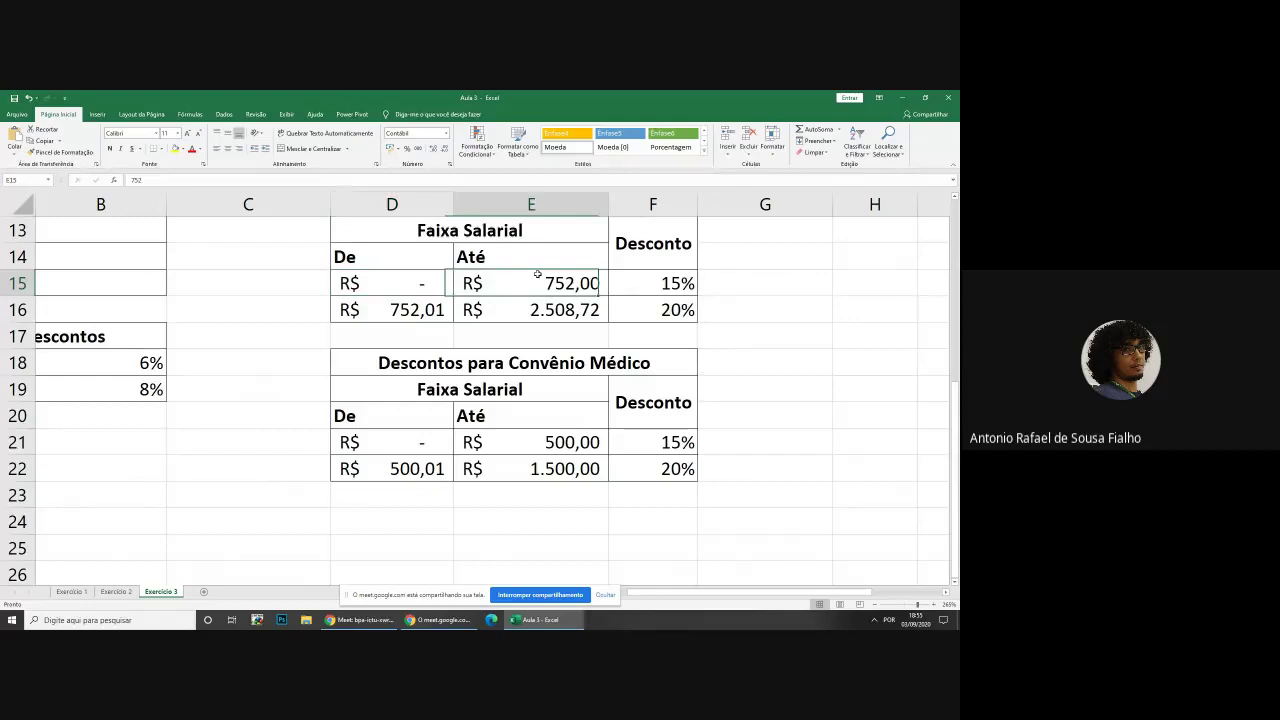
click(645, 283)
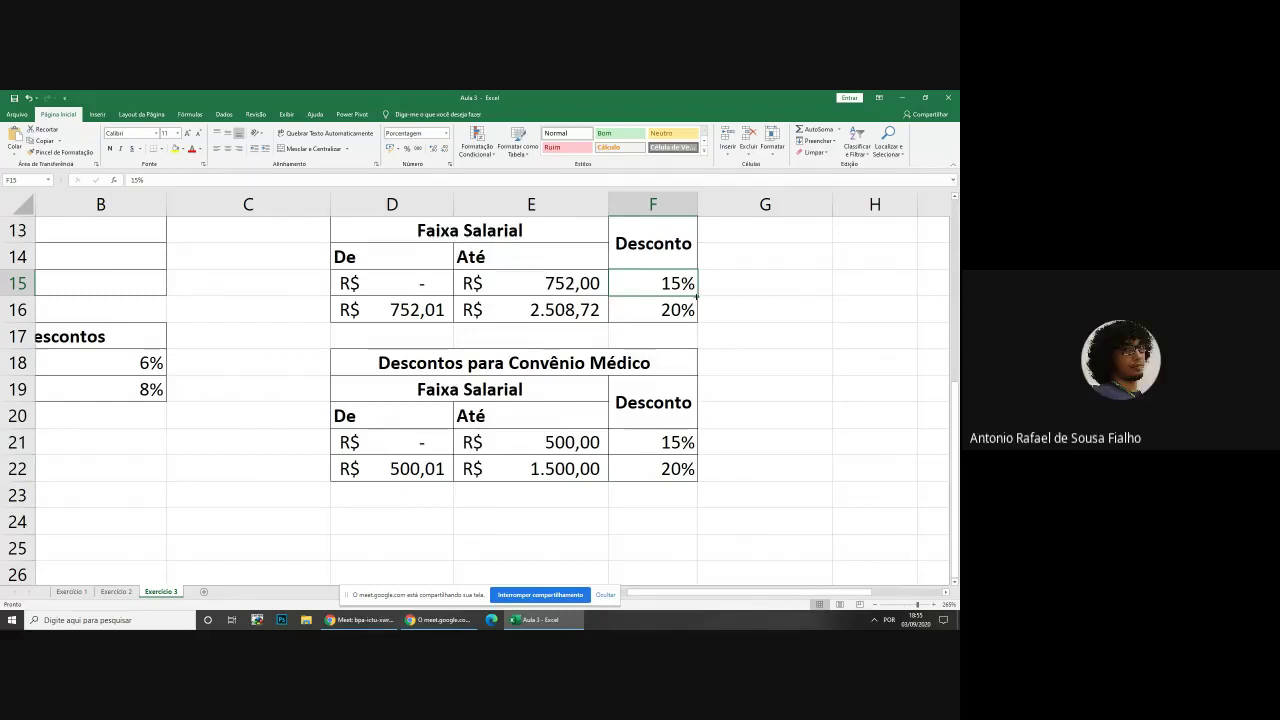
click(768, 283)
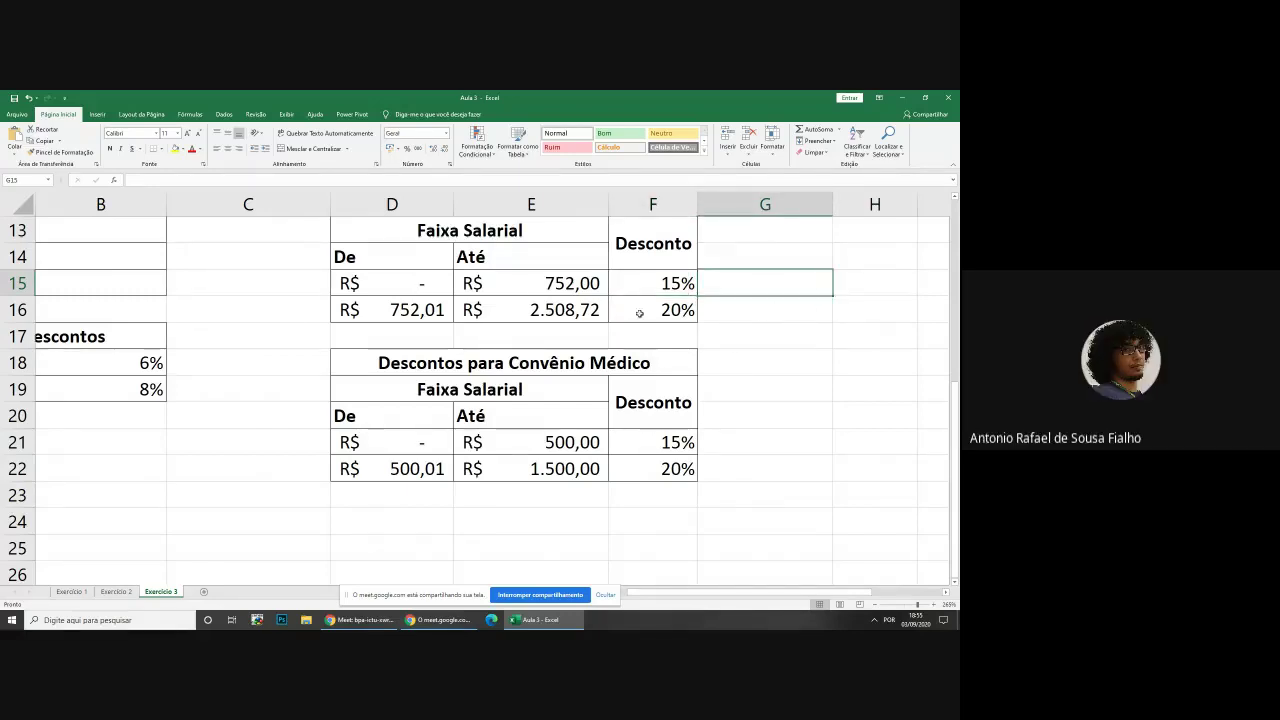
click(432, 287)
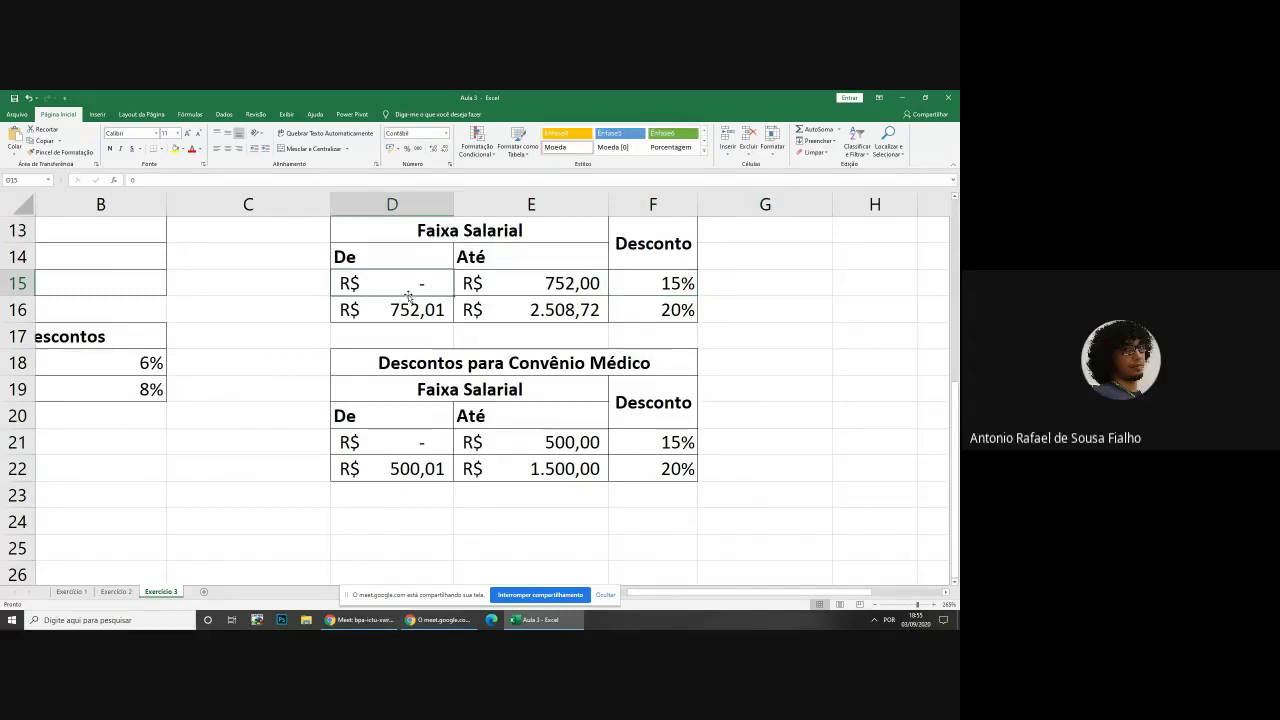
scroll(403, 298, up, 4)
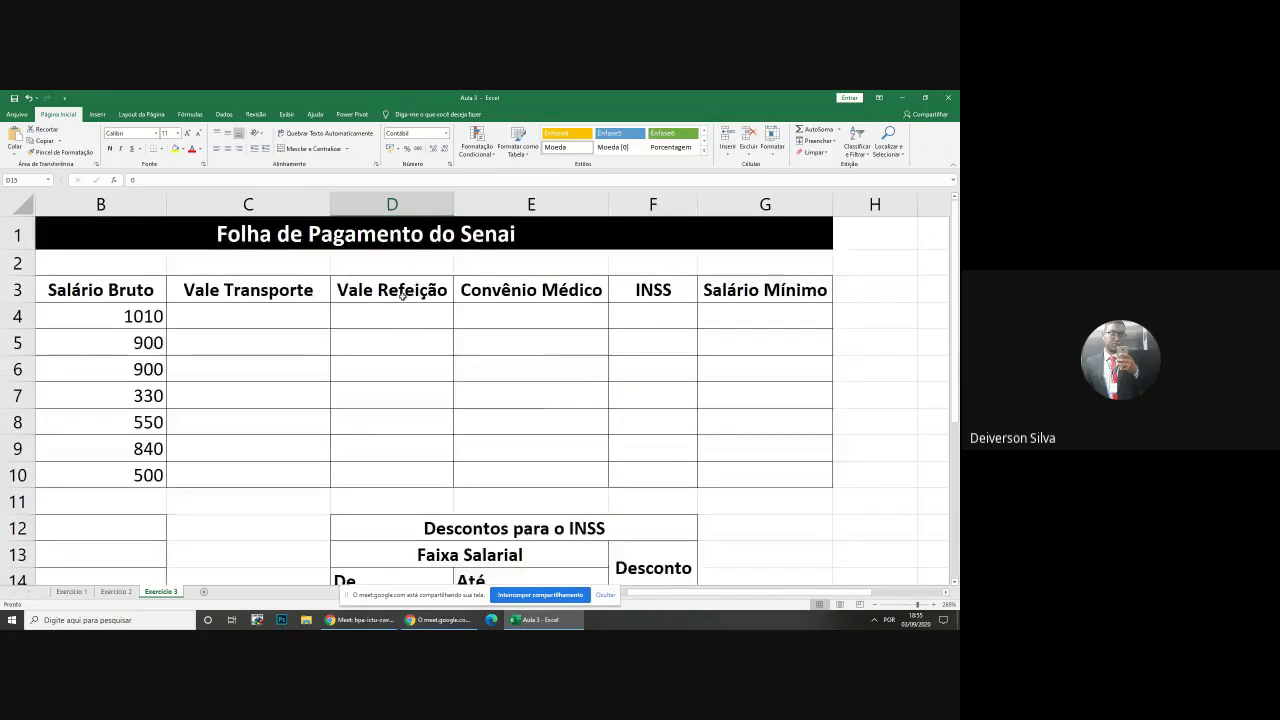
scroll(403, 294, down, 3)
click(571, 389)
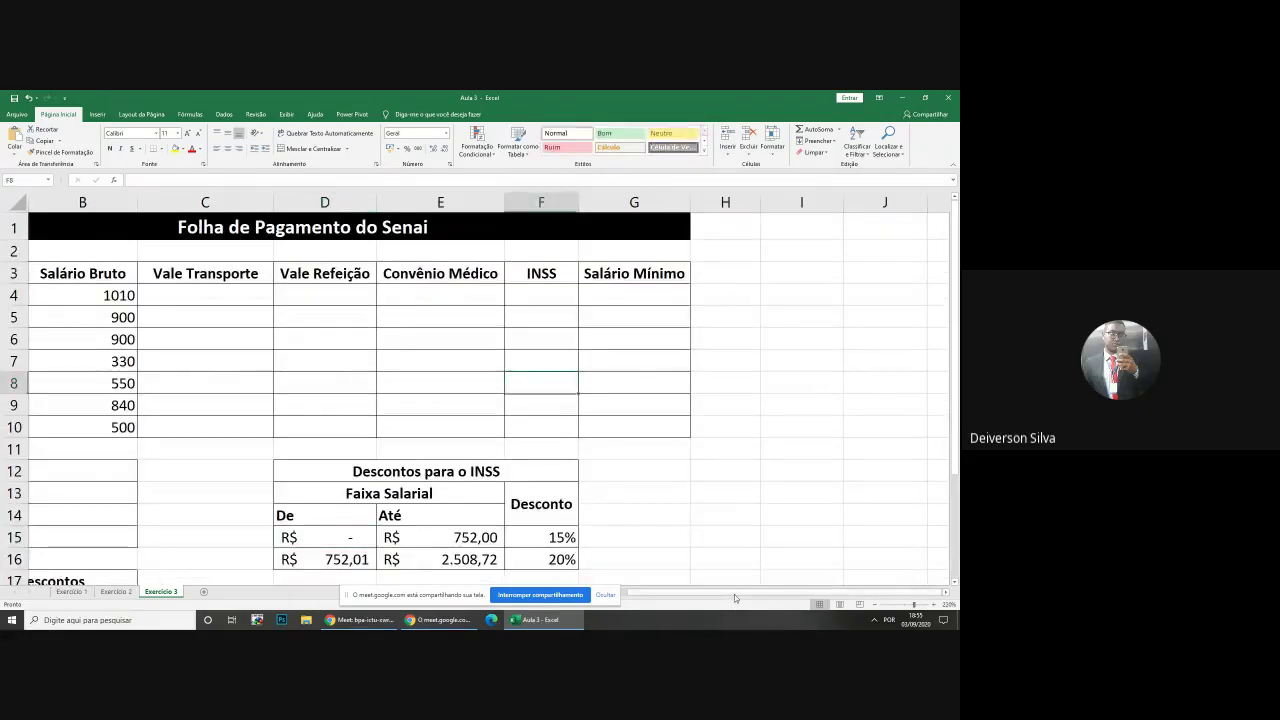
drag(736, 595, 650, 594)
scroll(633, 505, down, 2)
scroll(633, 505, down, 2)
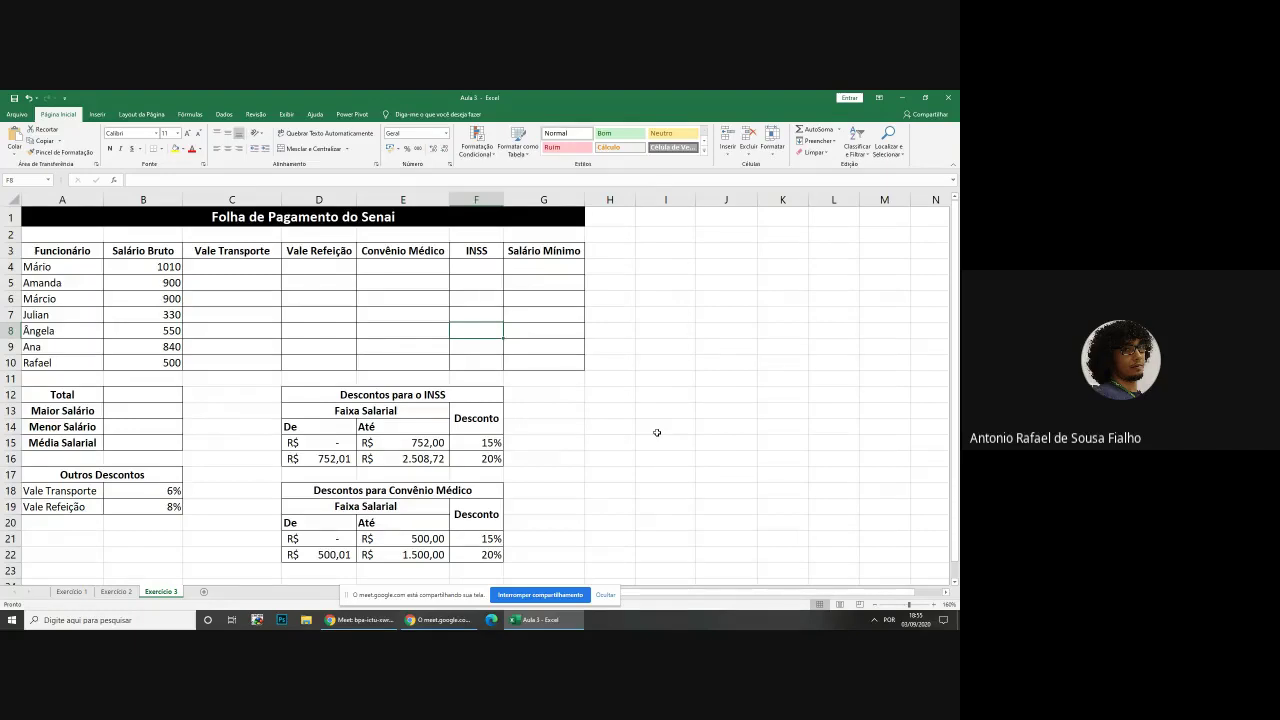
Enter R$ 0,00 in J13 as a currency example for comparison with the dash in D15
click(323, 446)
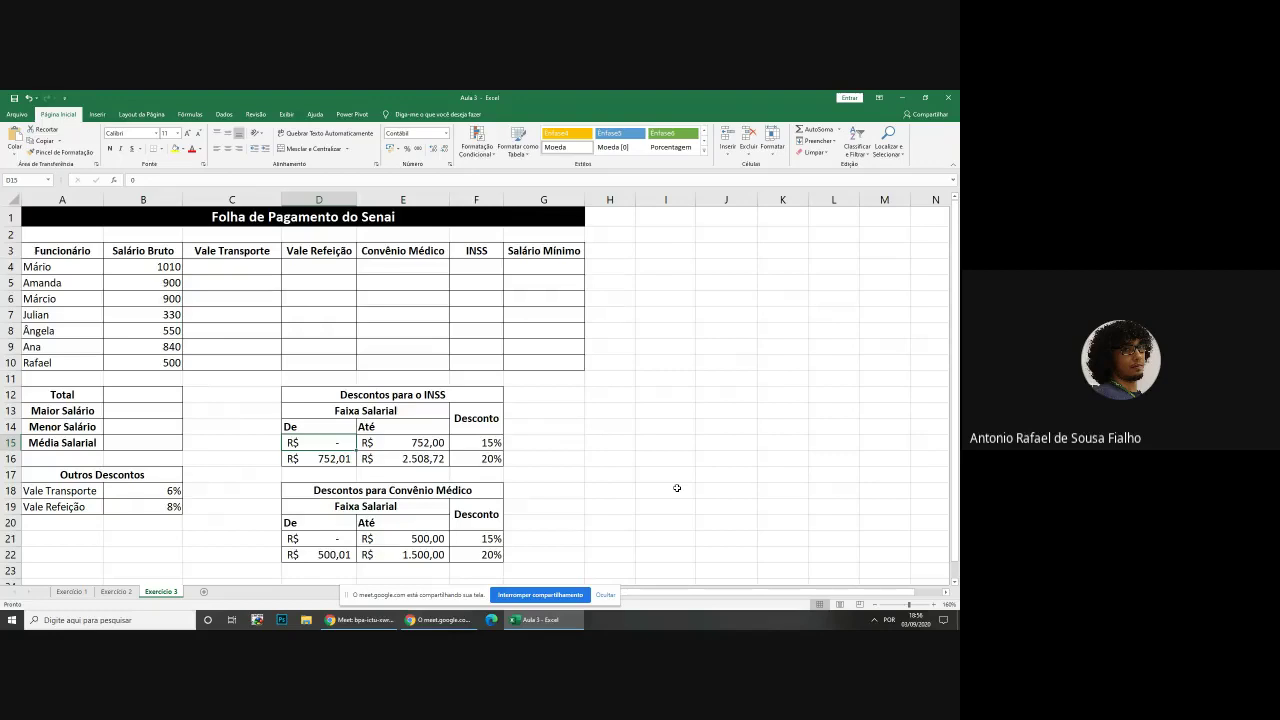
click(722, 410)
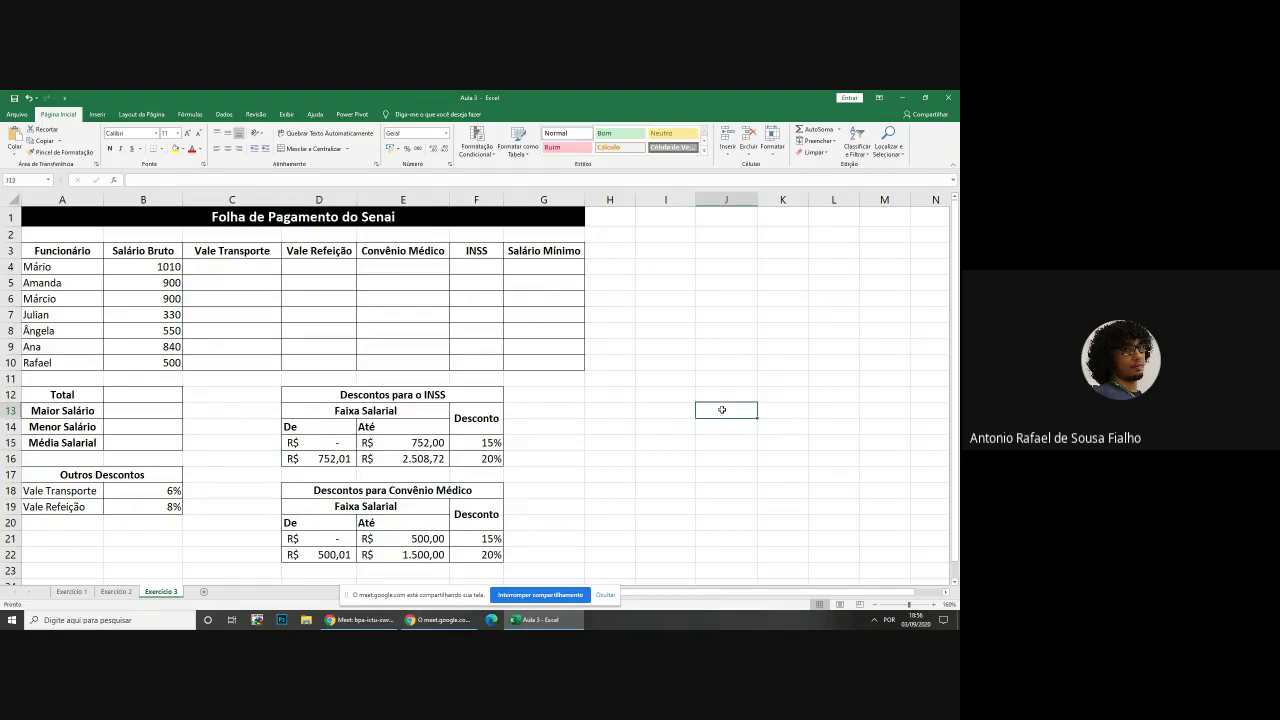
text(R$ )
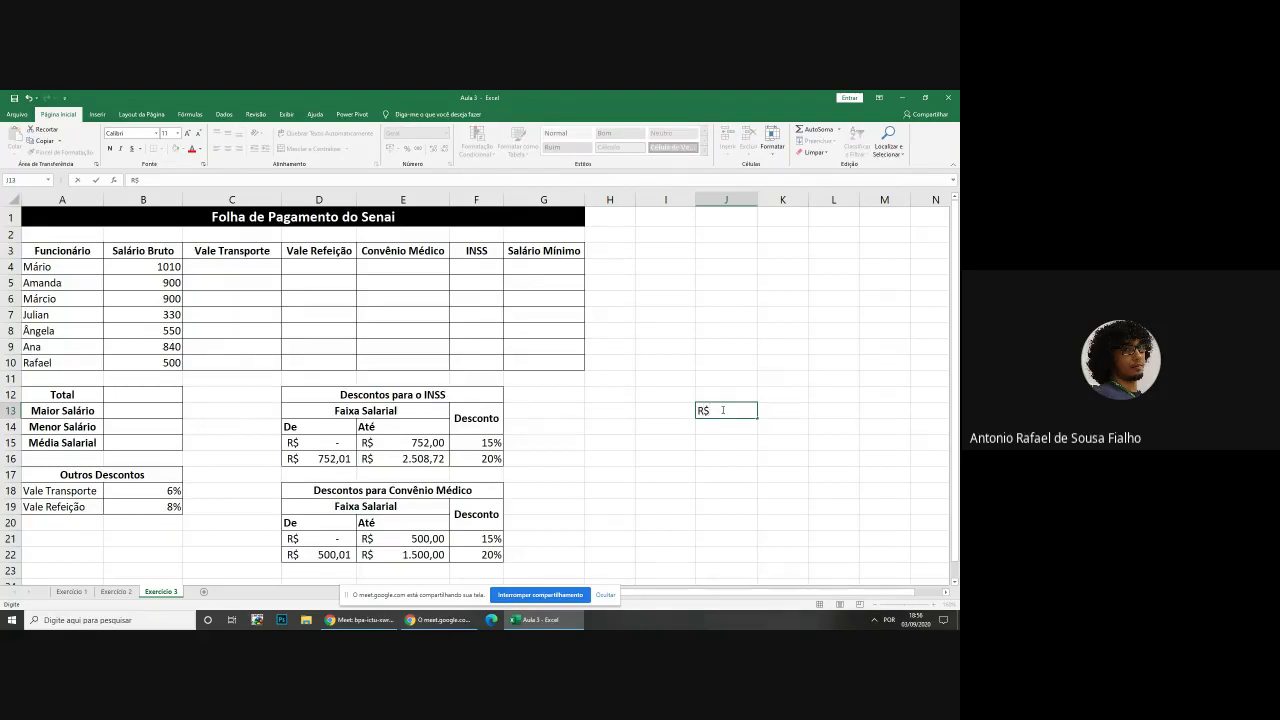
text(0,00)
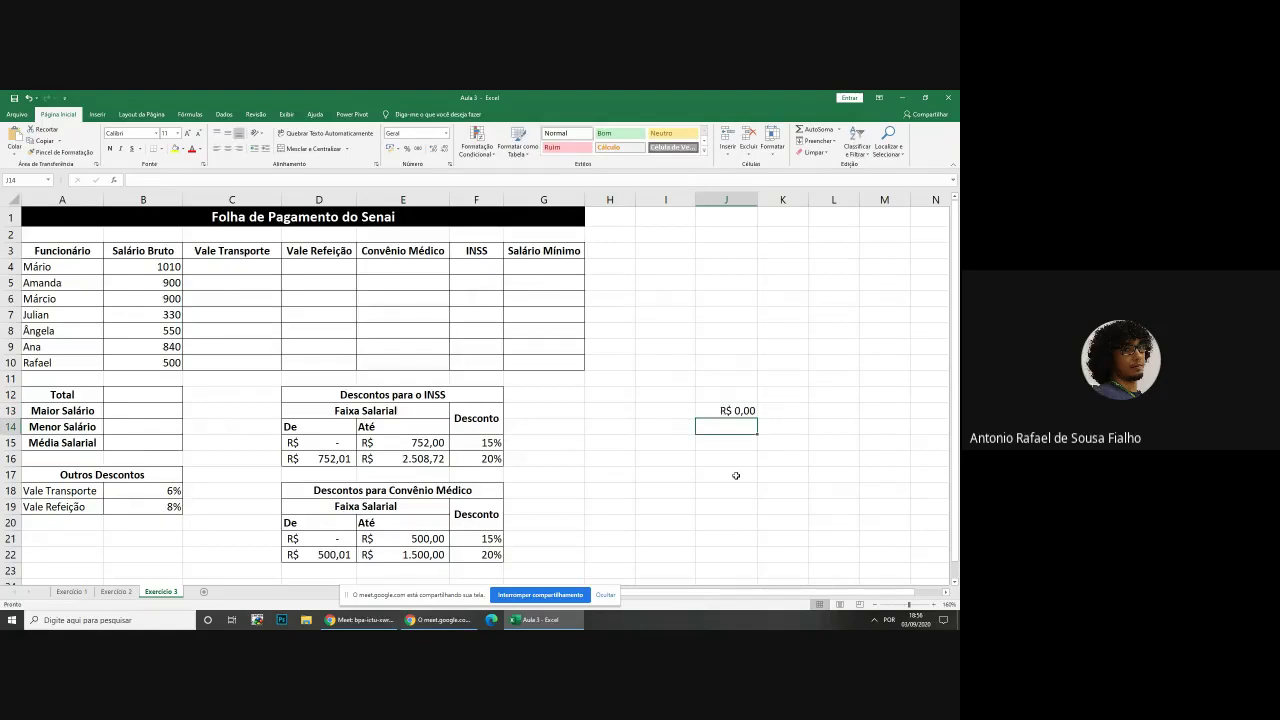
click(729, 411)
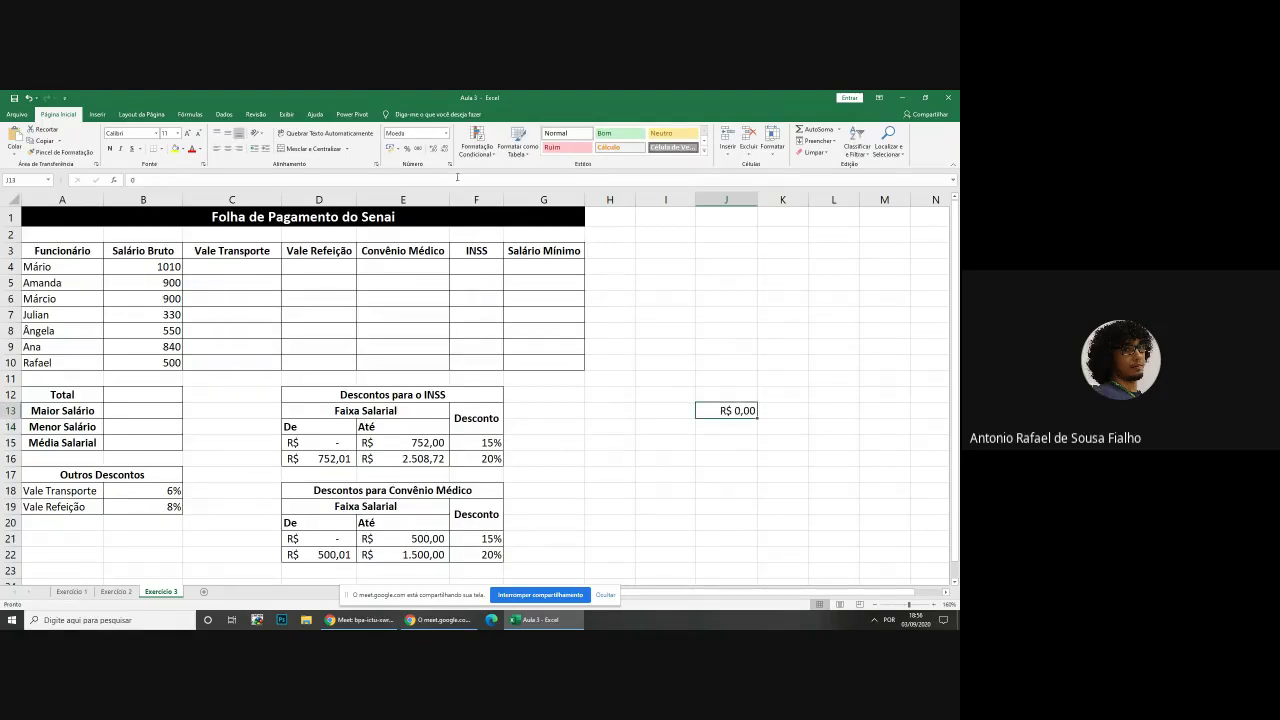
Open the Lupa magnifier, view the discount tables at 200%, and return the magnification to 100%
click(97, 625)
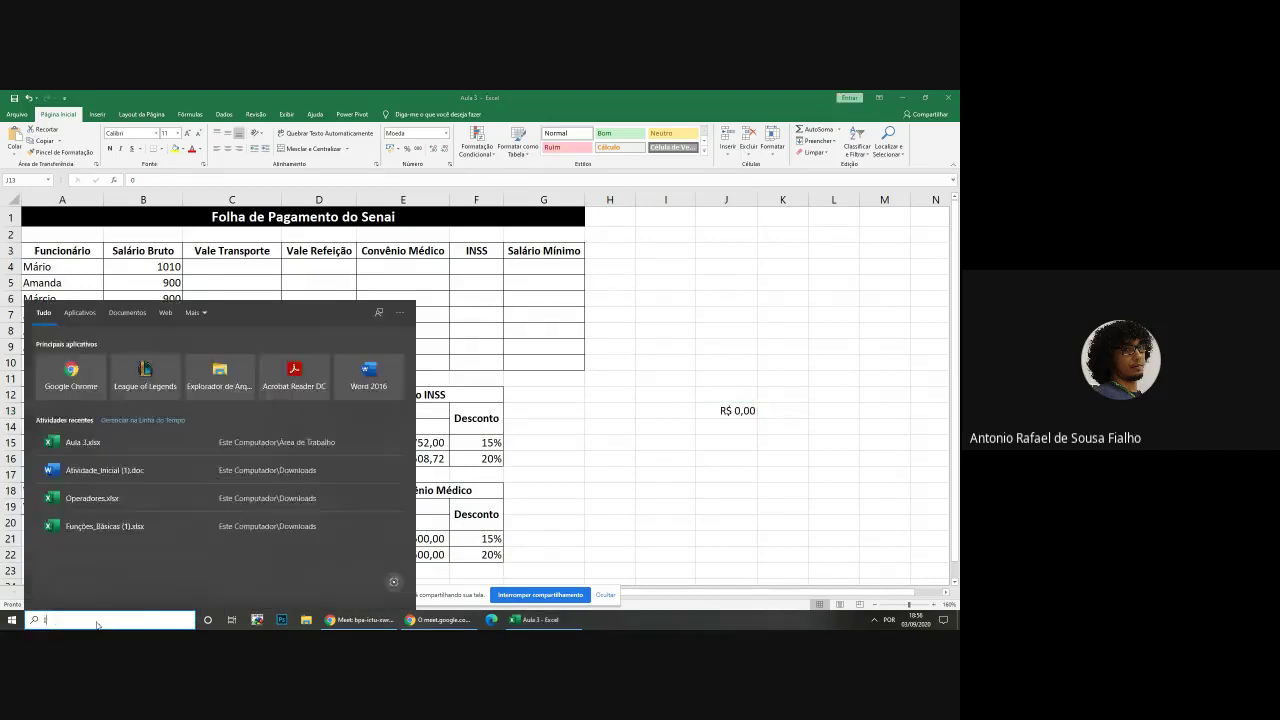
text(lupa)
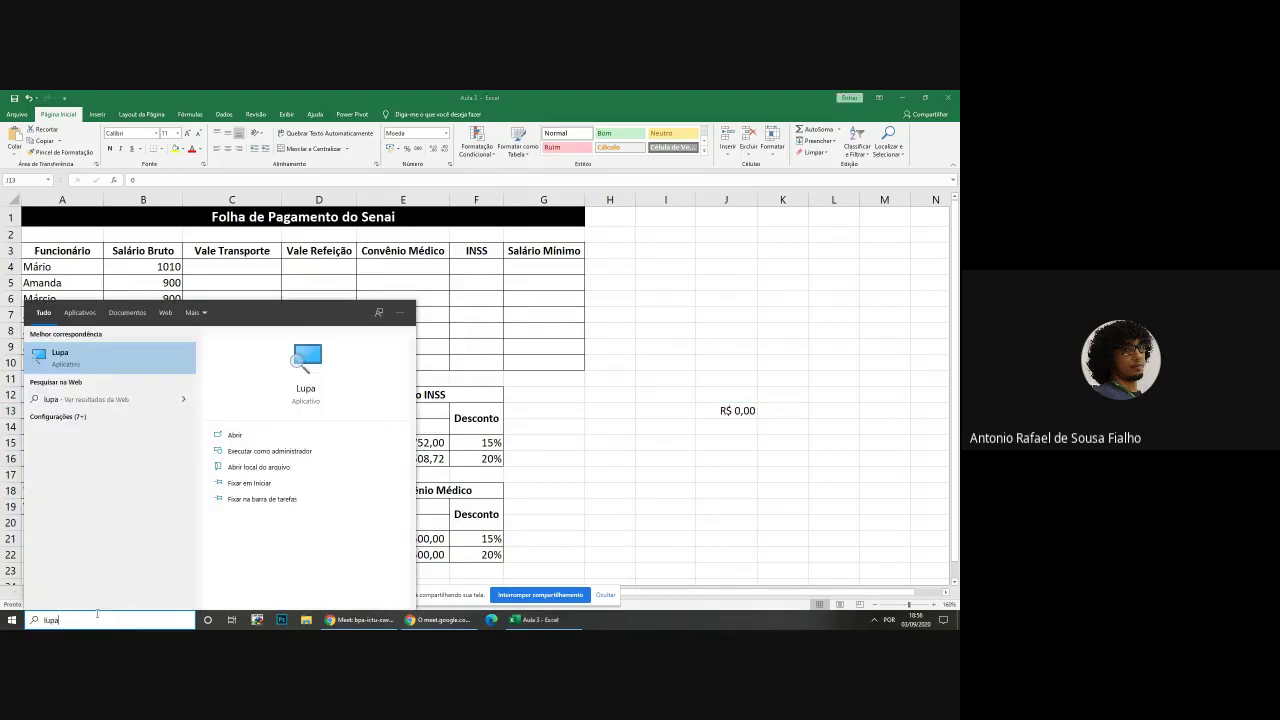
click(110, 362)
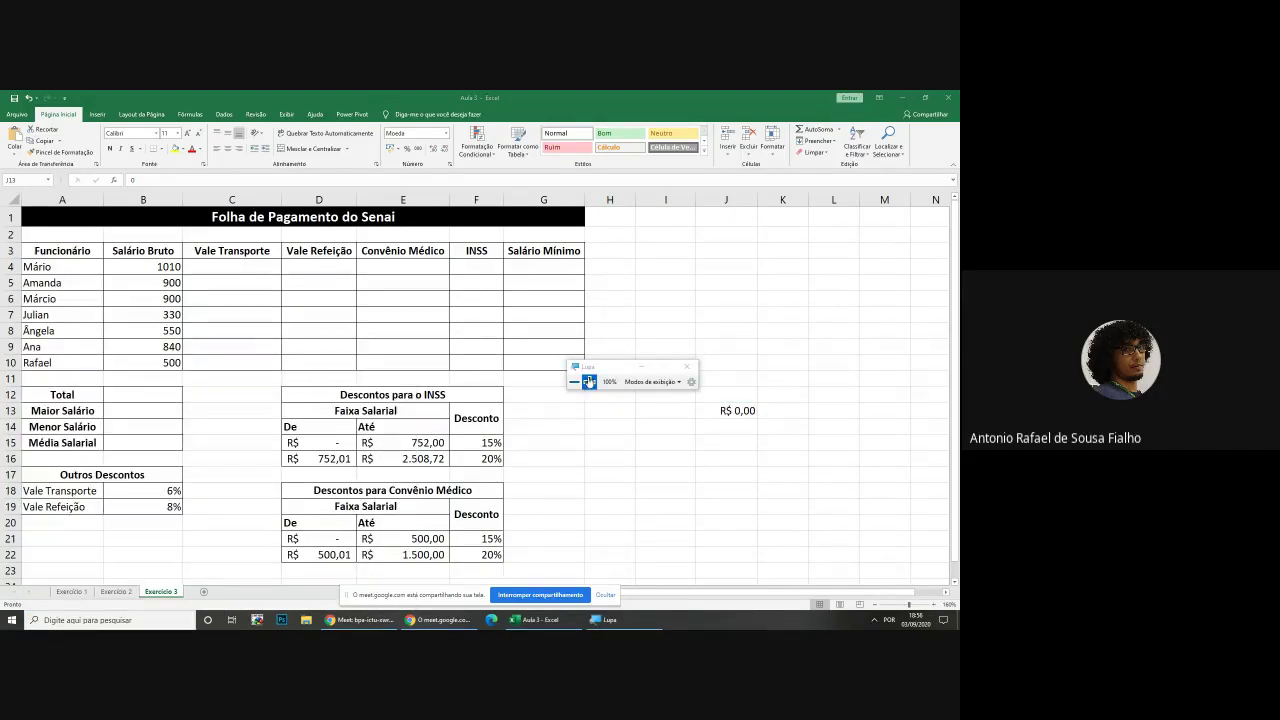
click(589, 381)
click(720, 374)
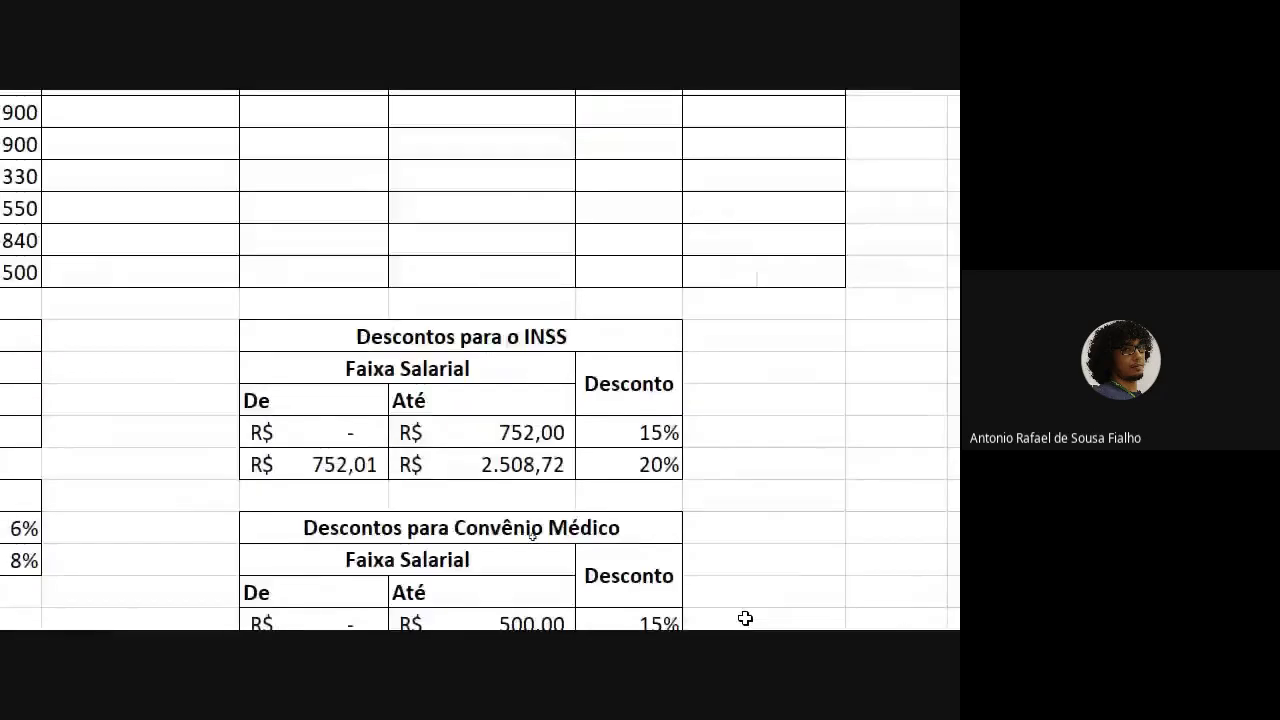
click(848, 609)
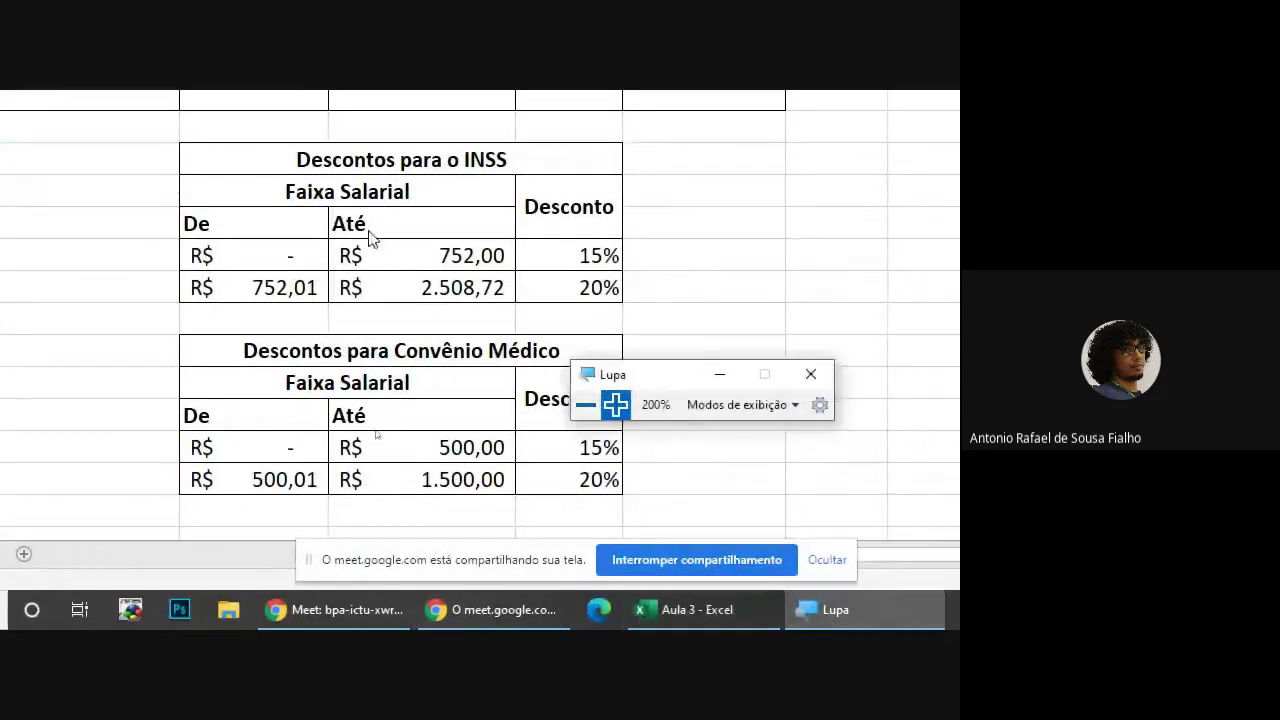
click(583, 407)
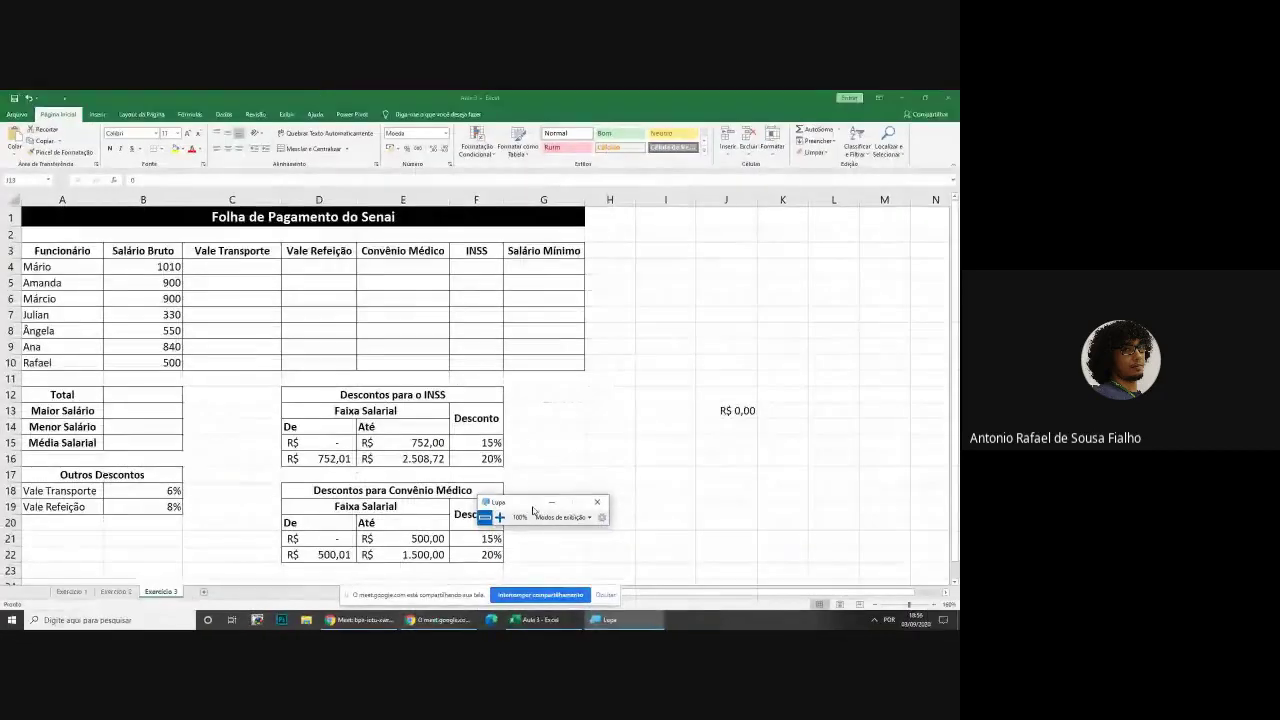
Clear the example currency value from J13
key(Delete)
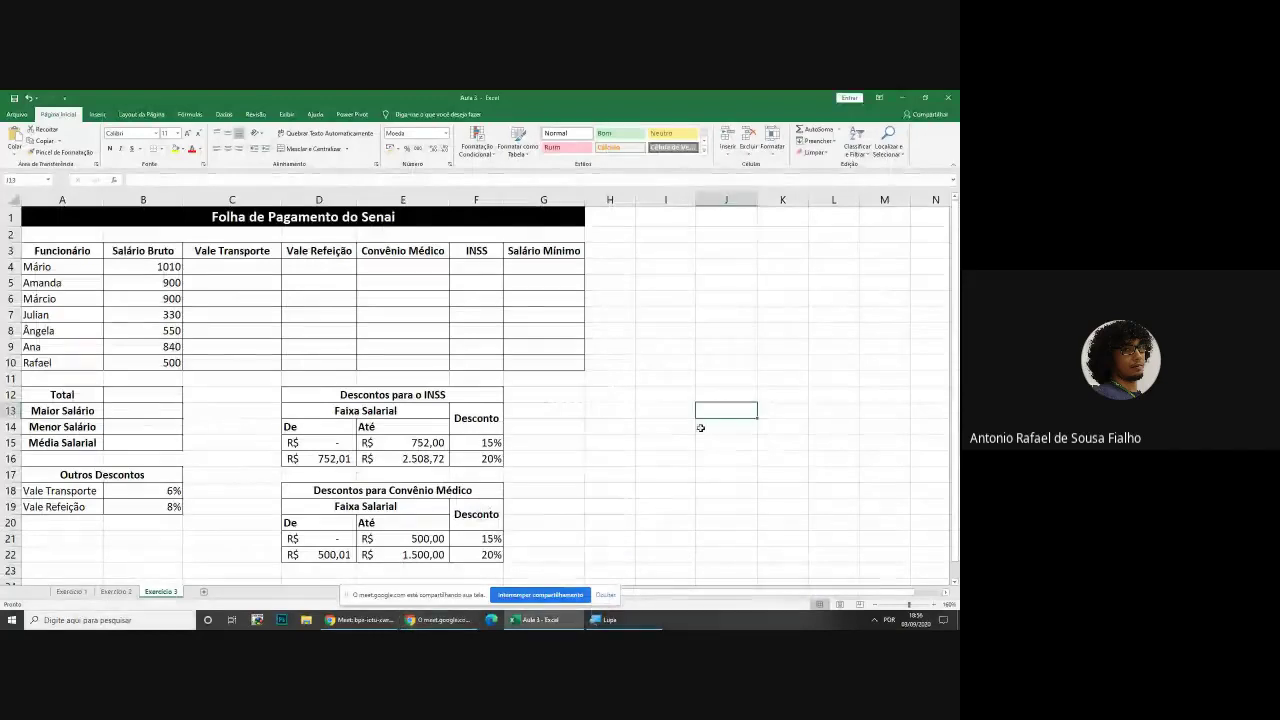
click(699, 427)
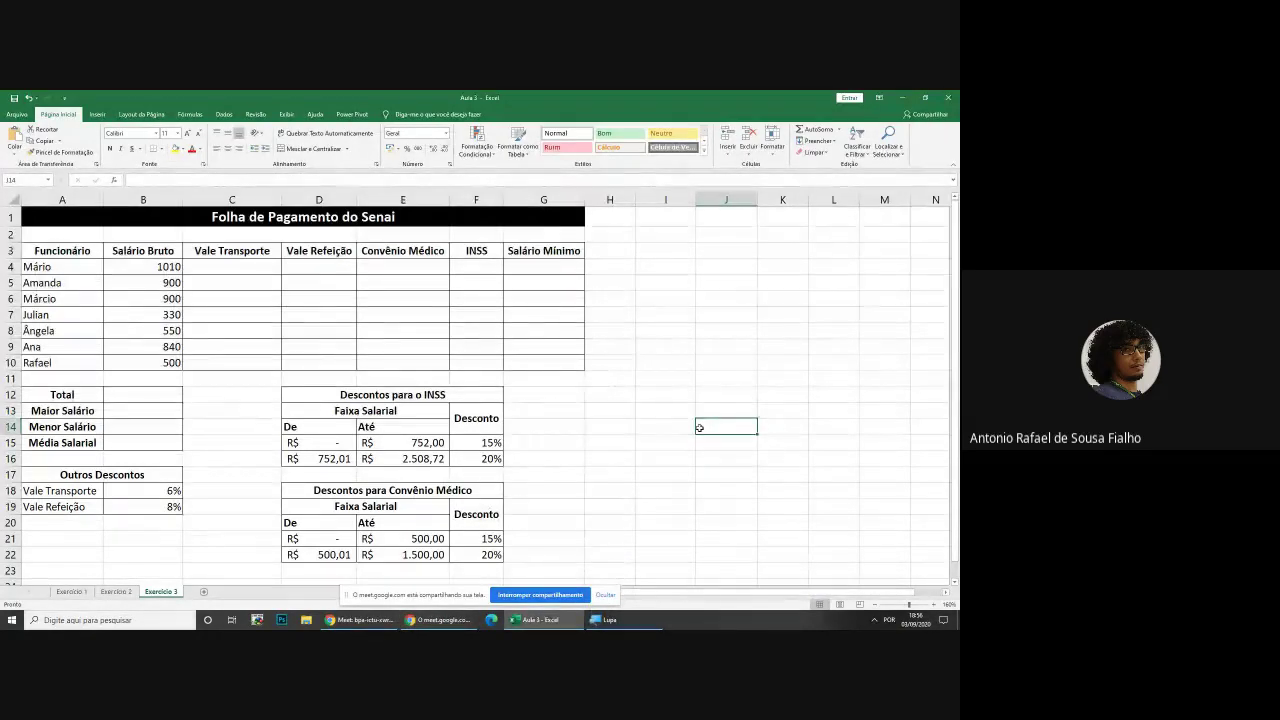
click(661, 442)
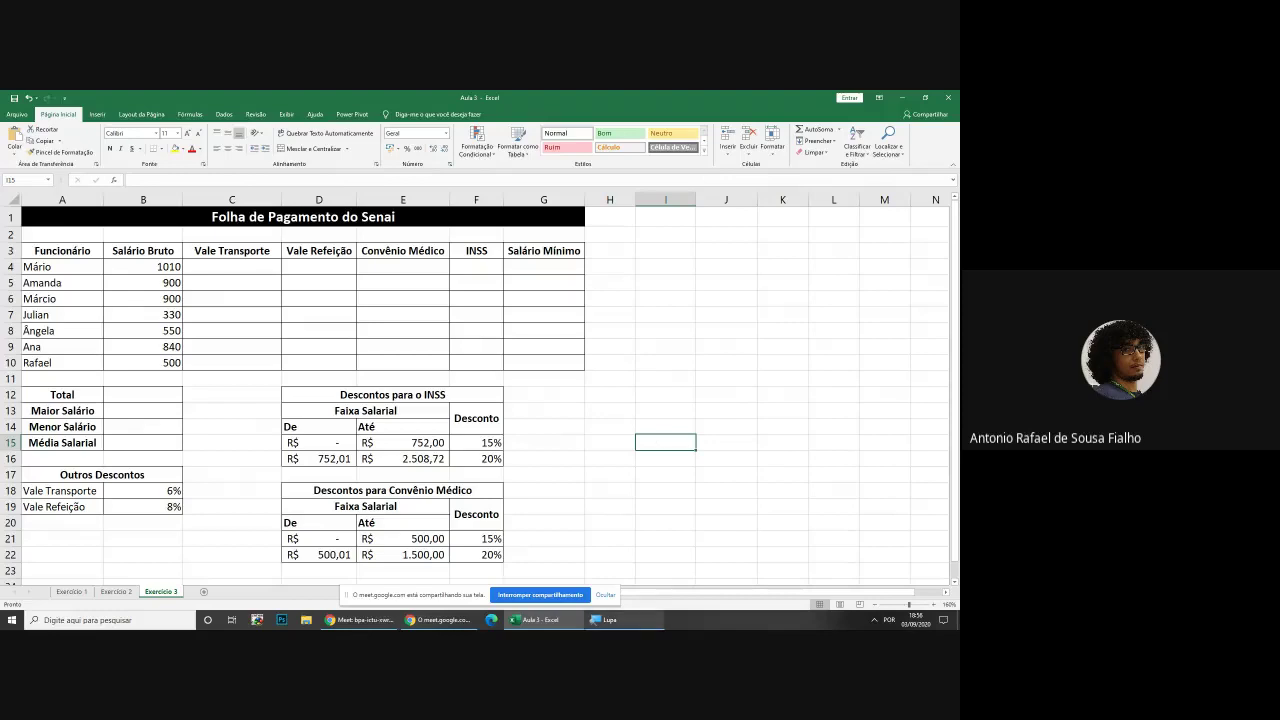
Magnify the screen to 200% with Lupa and open the additional Contábil number formats
click(603, 620)
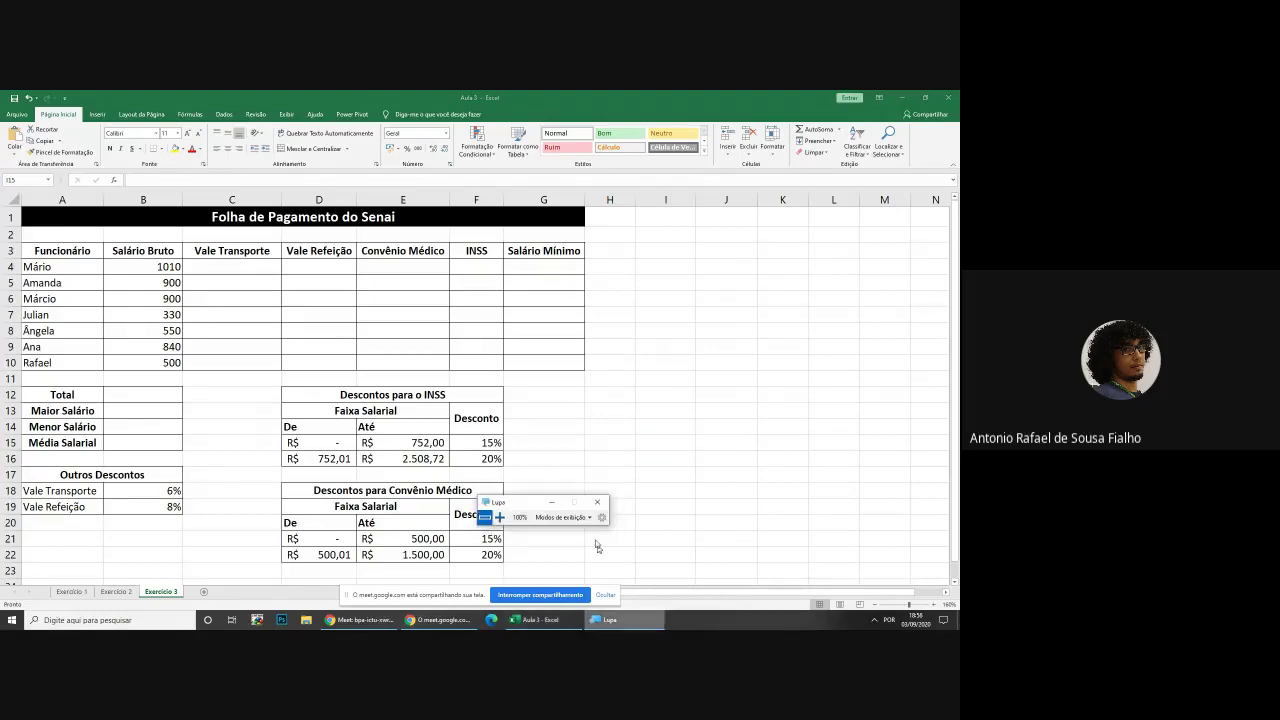
click(500, 518)
click(606, 480)
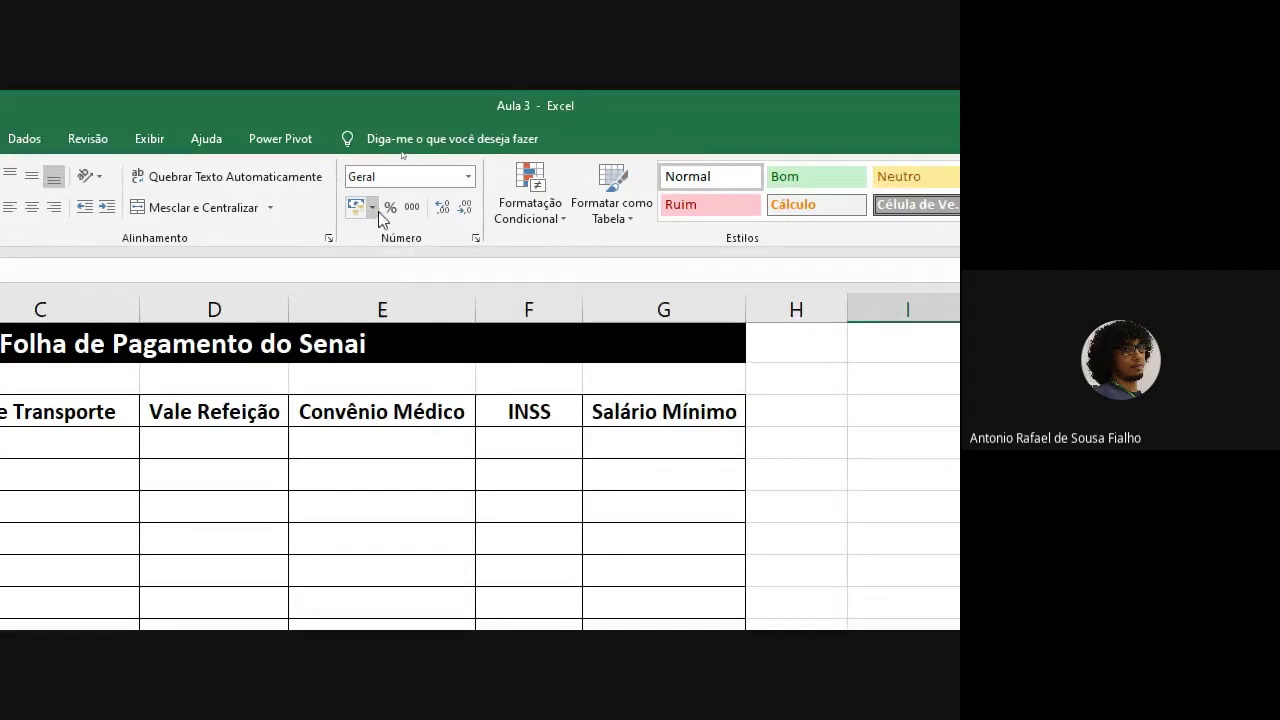
click(372, 208)
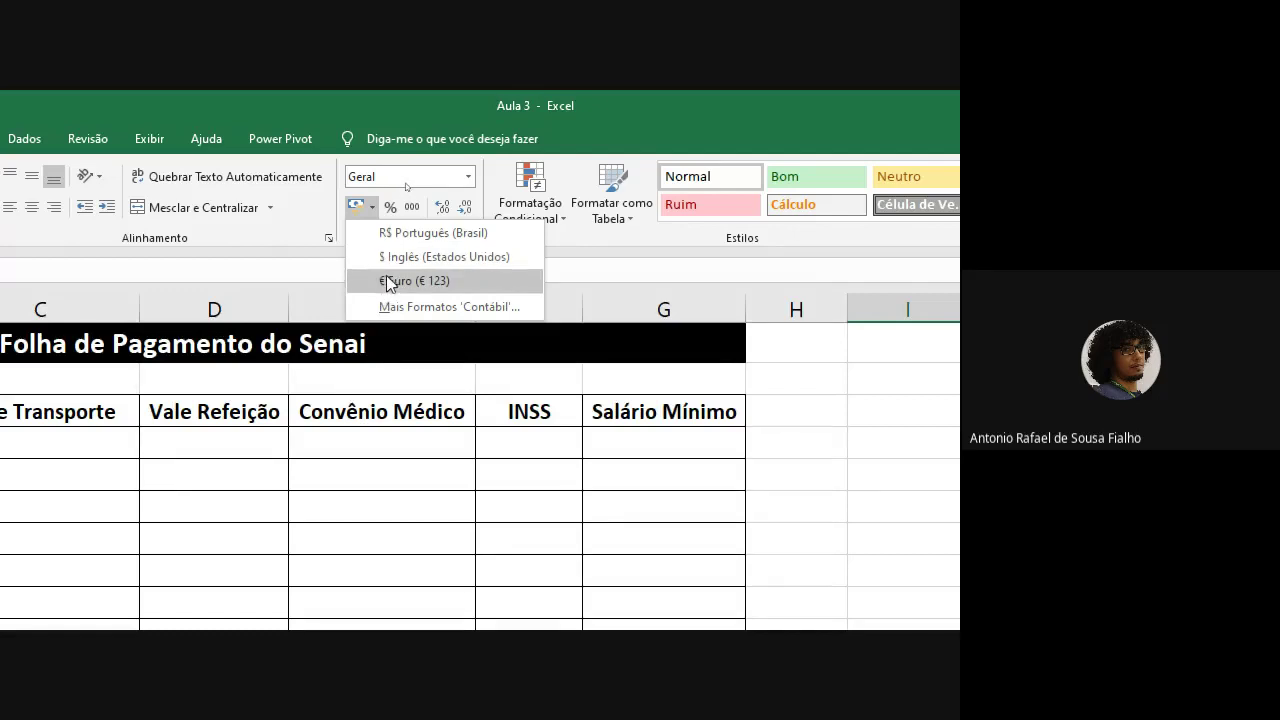
click(431, 307)
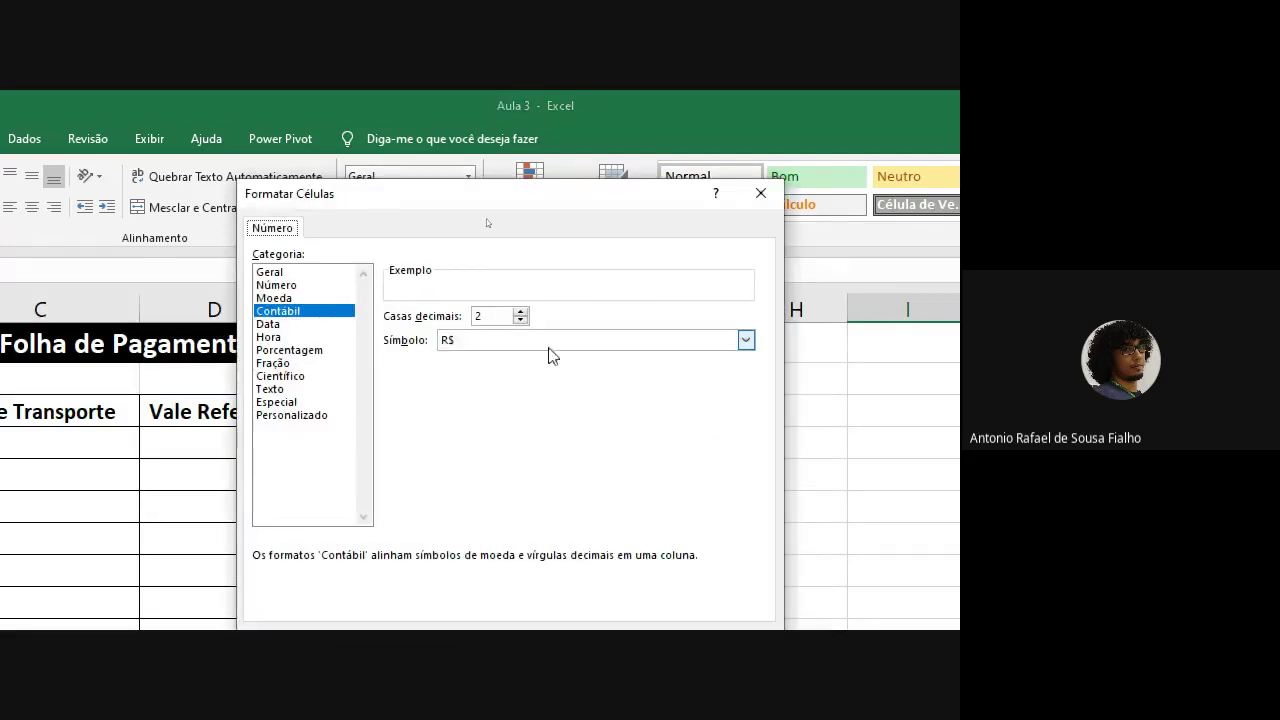
Browse the currency symbols offered for the Contábil format, and leave the cell formatting dialog without applying anything
click(606, 342)
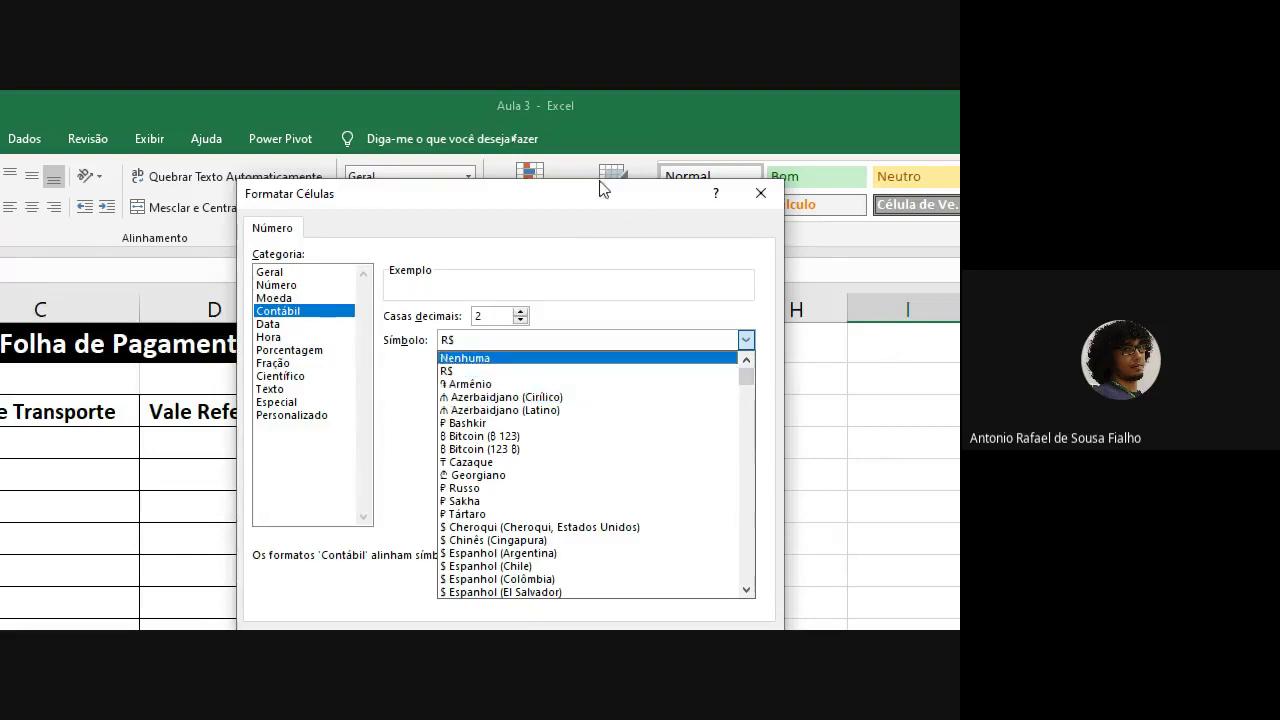
click(575, 196)
drag(512, 196, 419, 140)
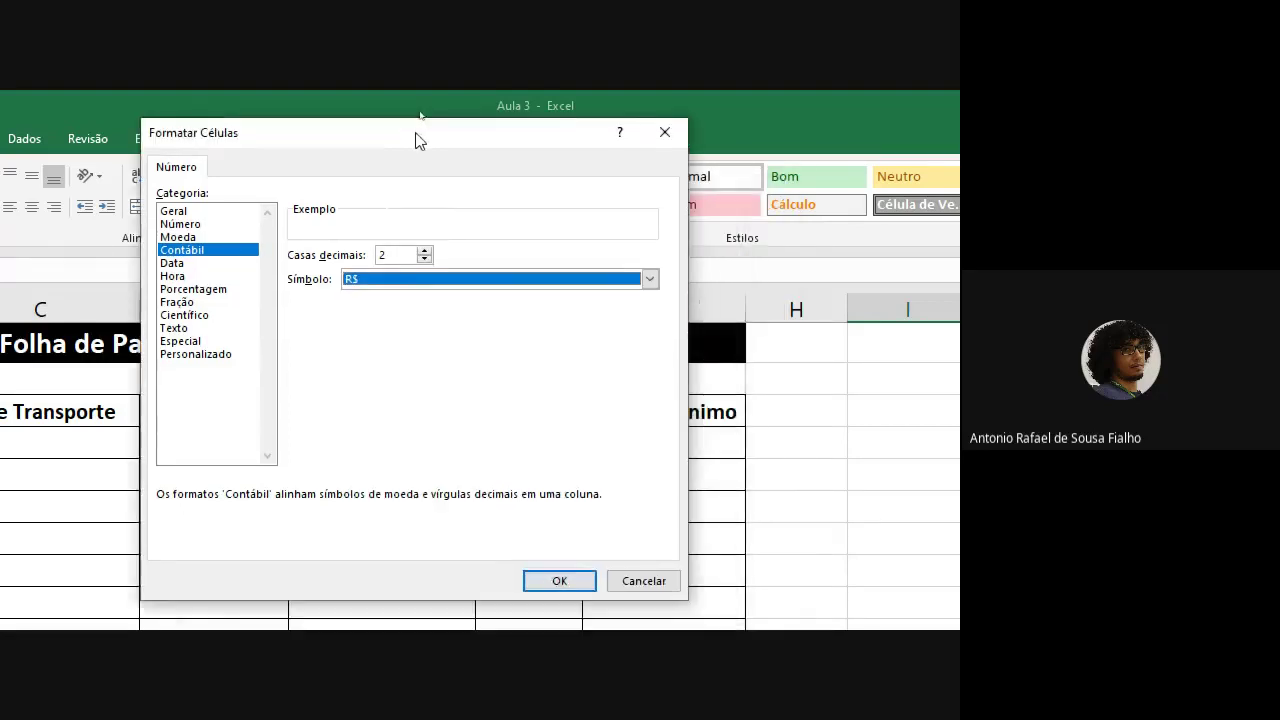
click(657, 283)
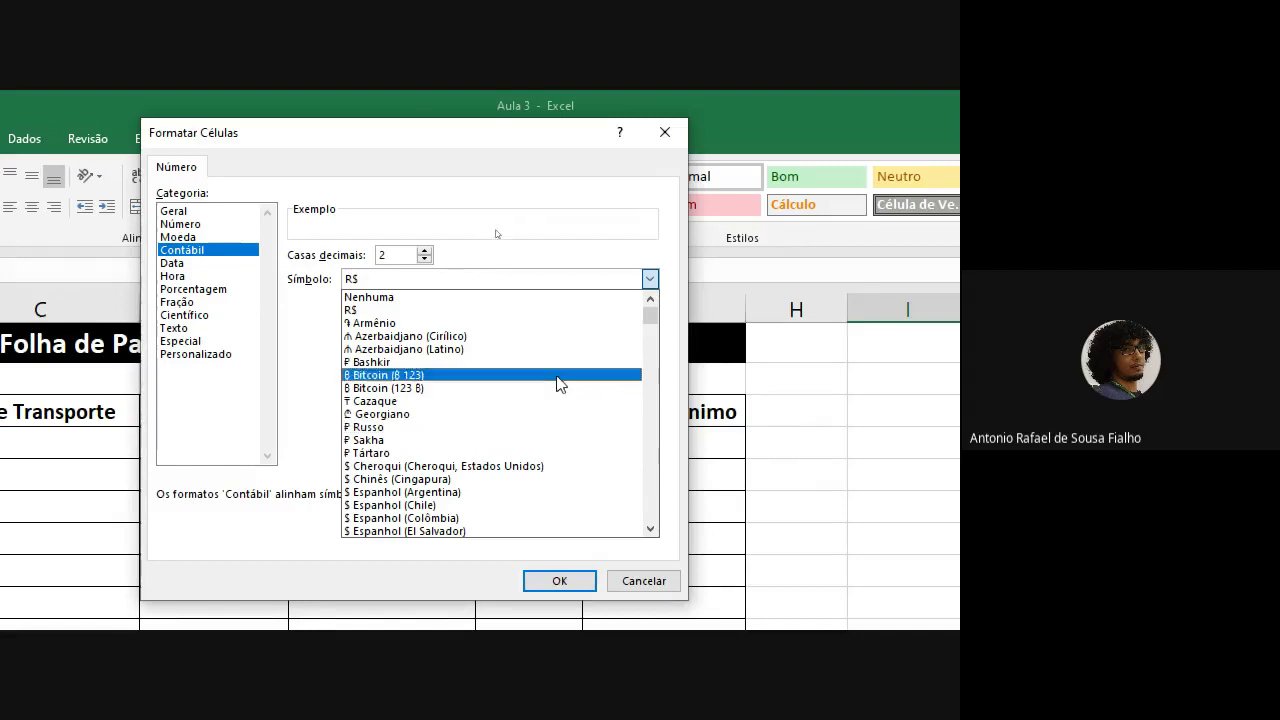
drag(656, 317, 657, 357)
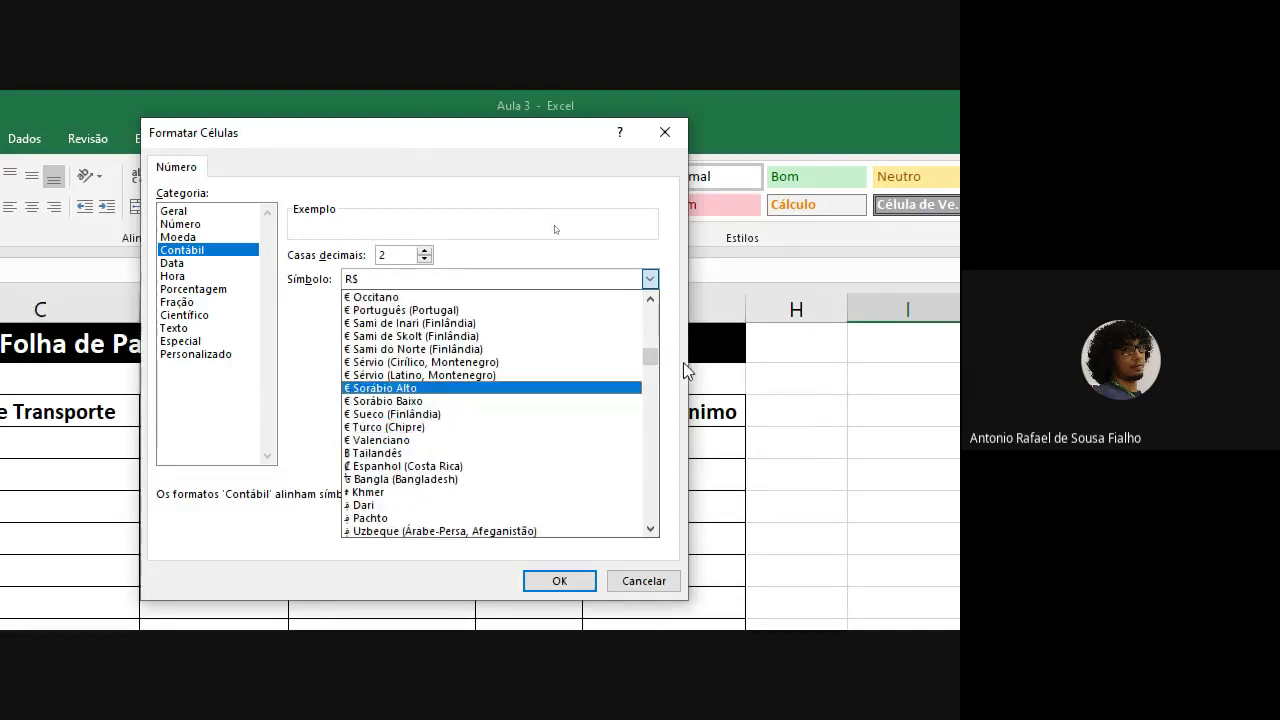
drag(650, 352, 666, 331)
click(640, 575)
click(540, 436)
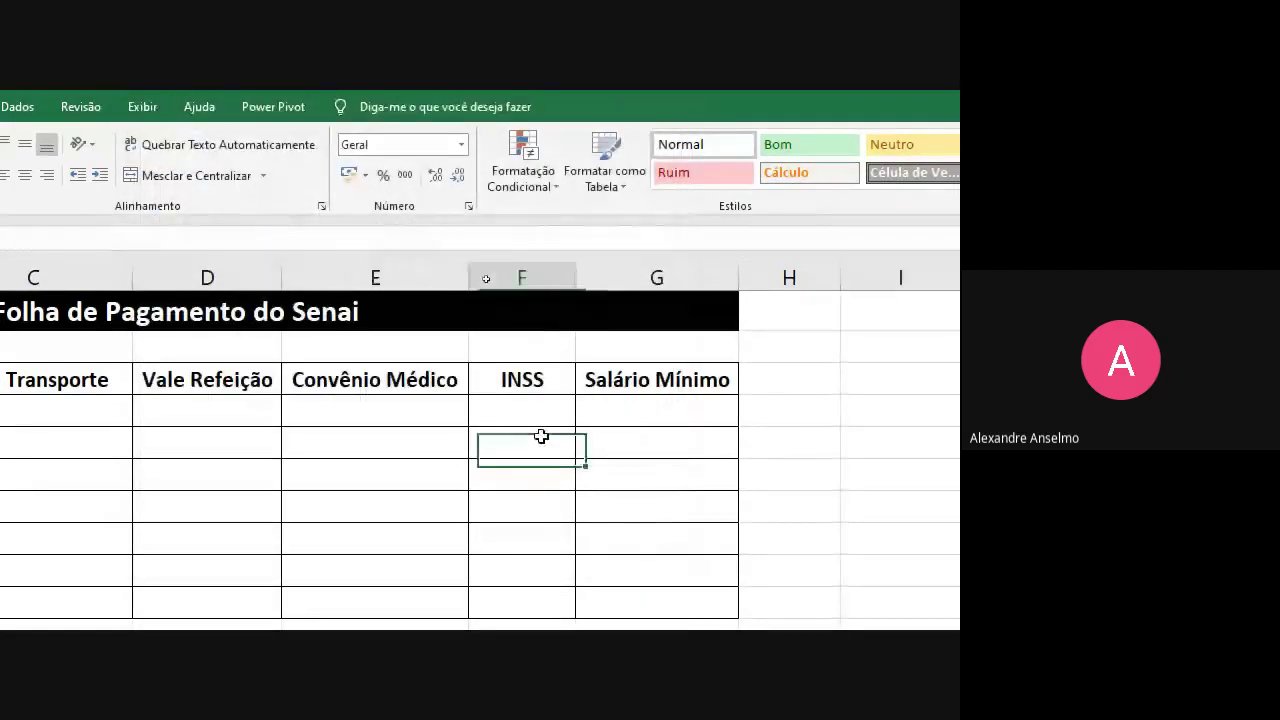
Return the Lupa magnification to 100% and put its window away
click(549, 609)
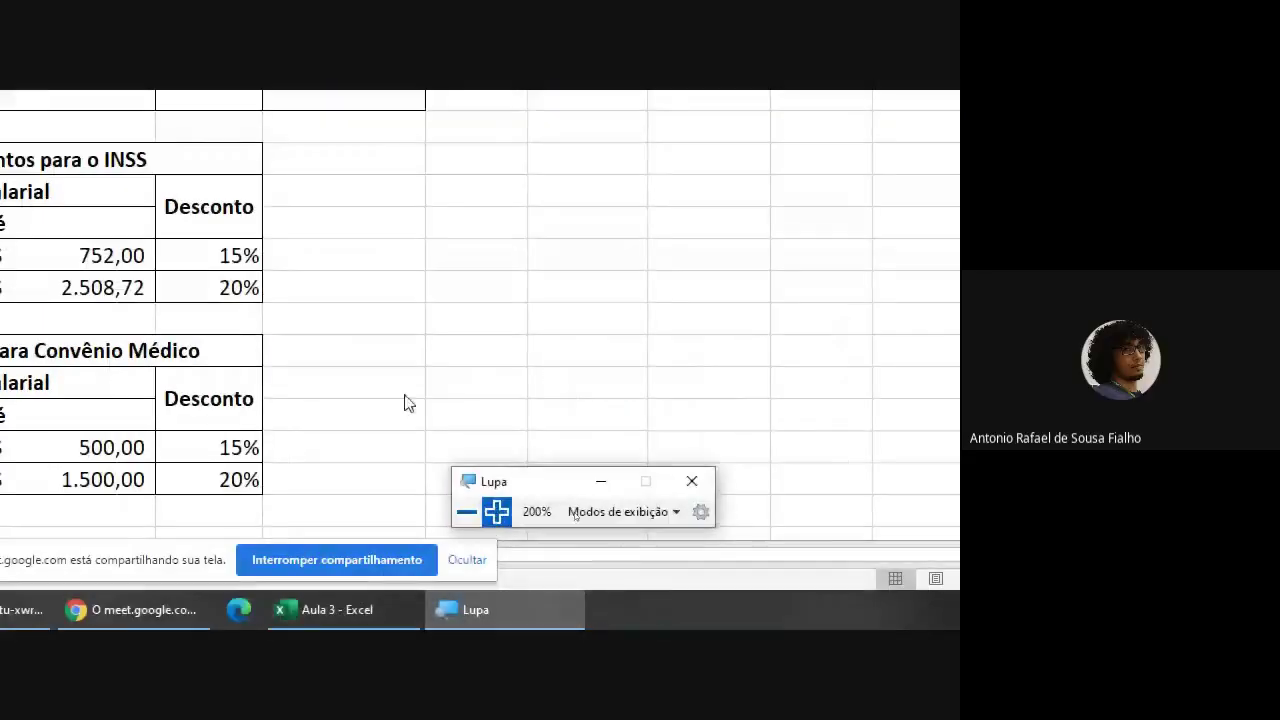
click(466, 511)
click(670, 555)
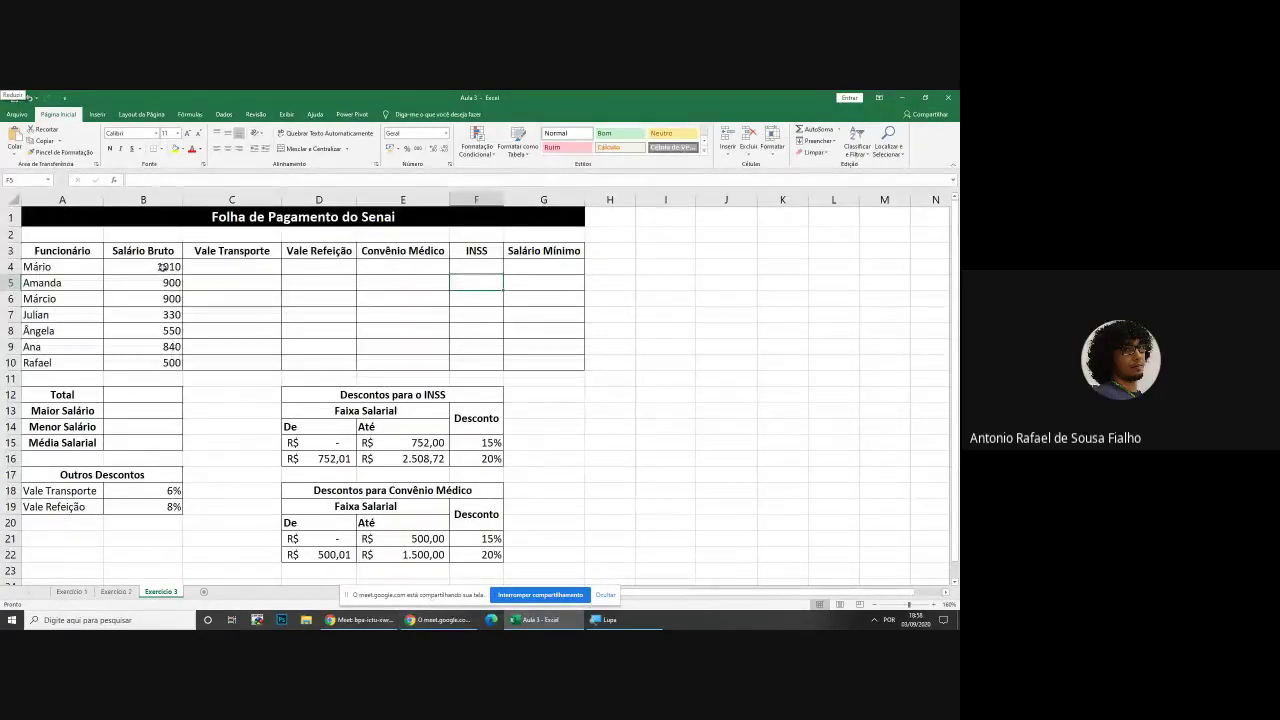
Apply the R$ accounting number format to the Salário Bruto values in B4:B10
drag(160, 268, 168, 358)
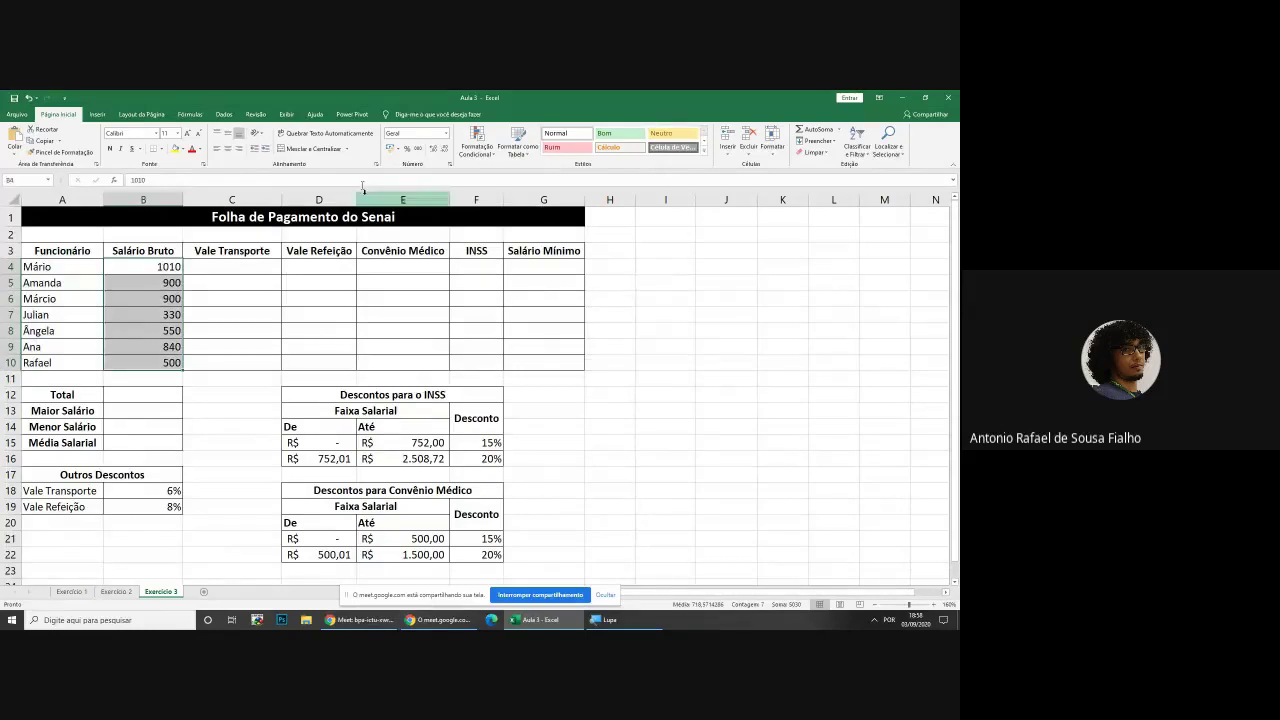
click(391, 148)
click(588, 320)
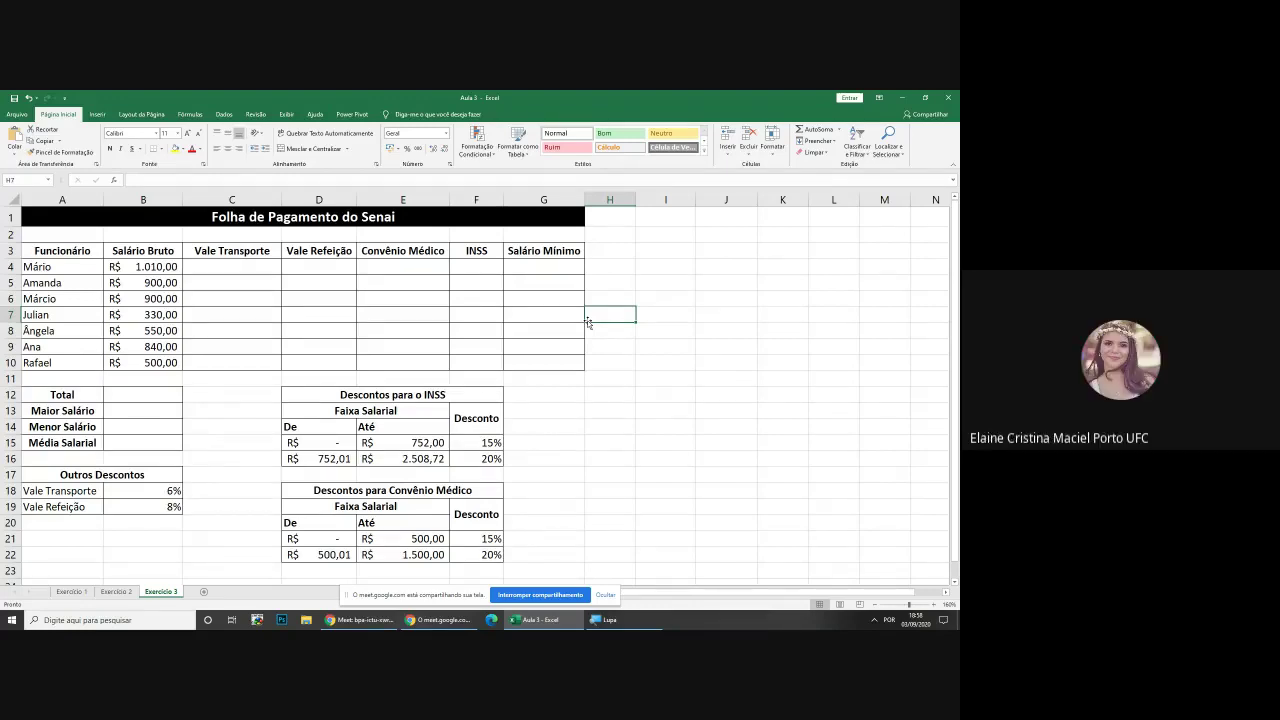
Review the discount cells C4:F4 against column G, and change the header in G3 to Salário Líquido
click(565, 245)
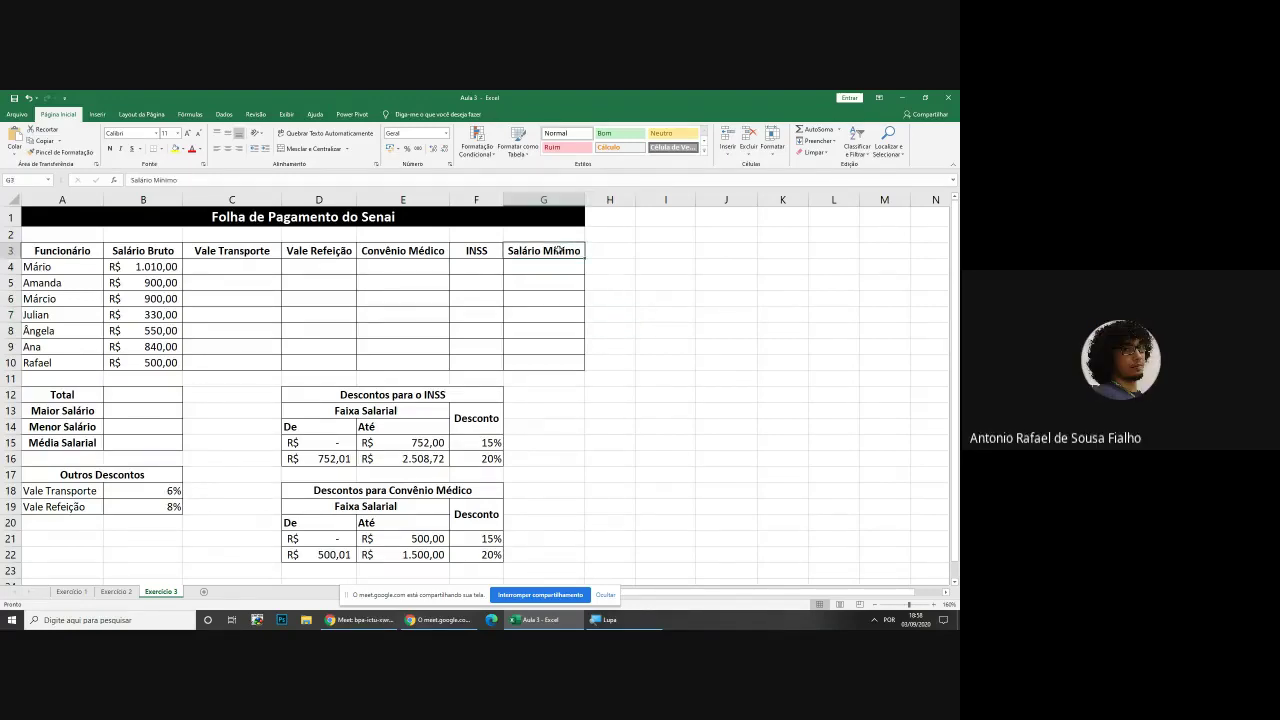
click(621, 268)
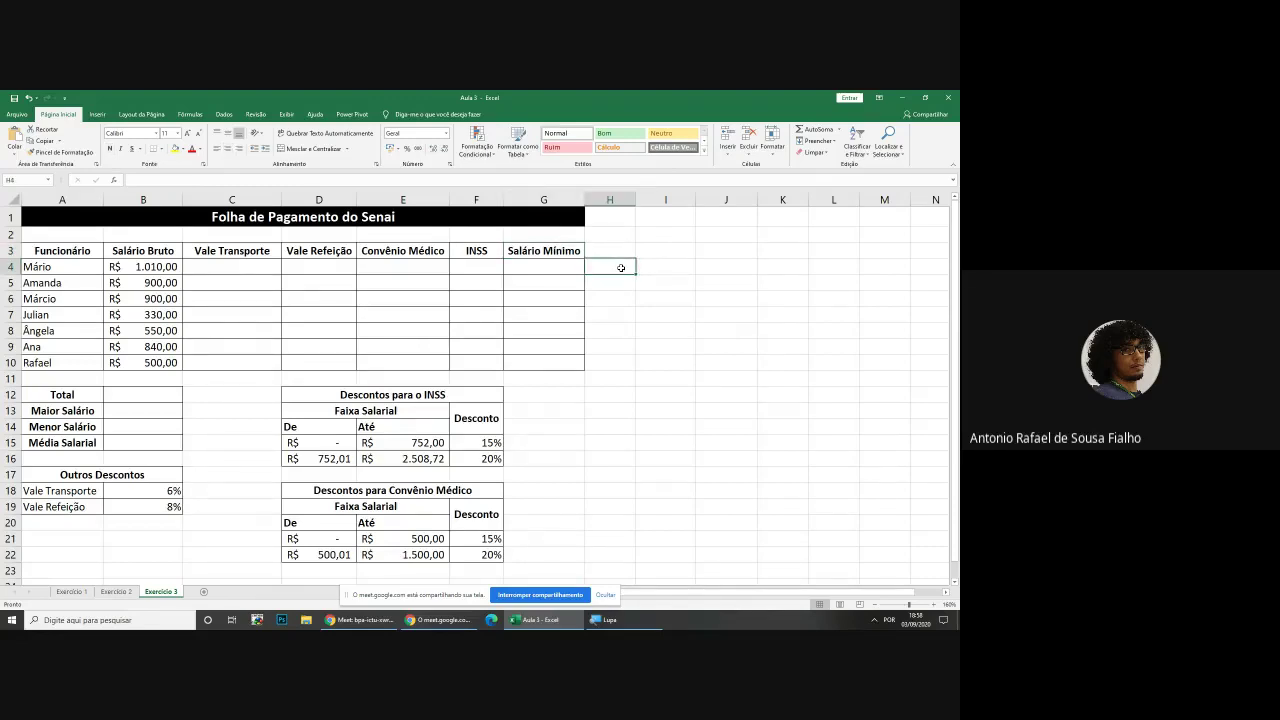
click(573, 268)
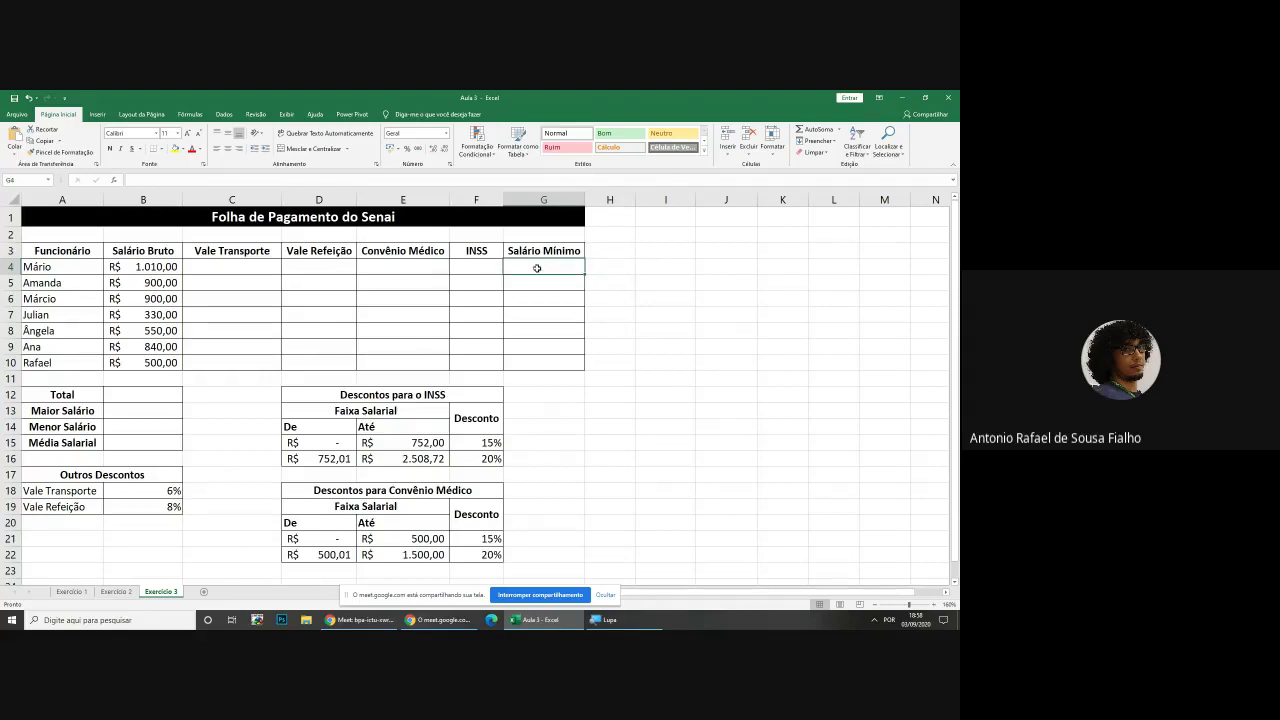
drag(224, 270, 473, 266)
click(542, 266)
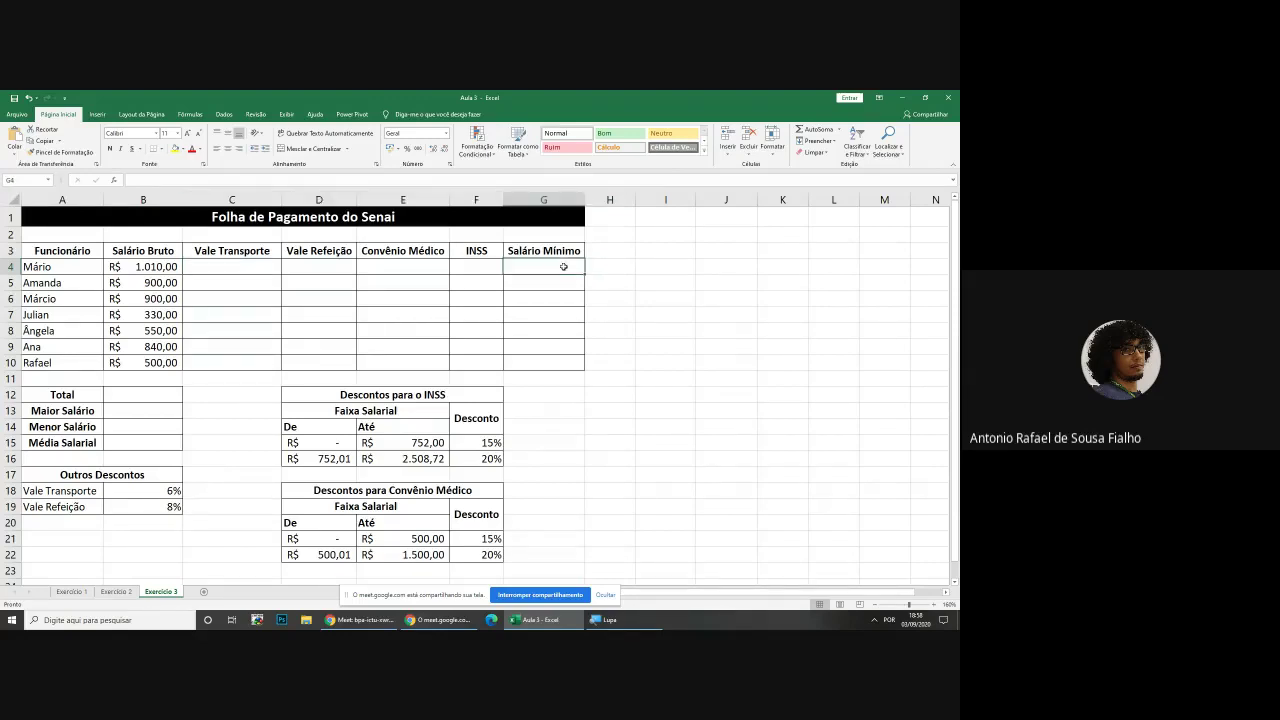
click(711, 269)
click(548, 245)
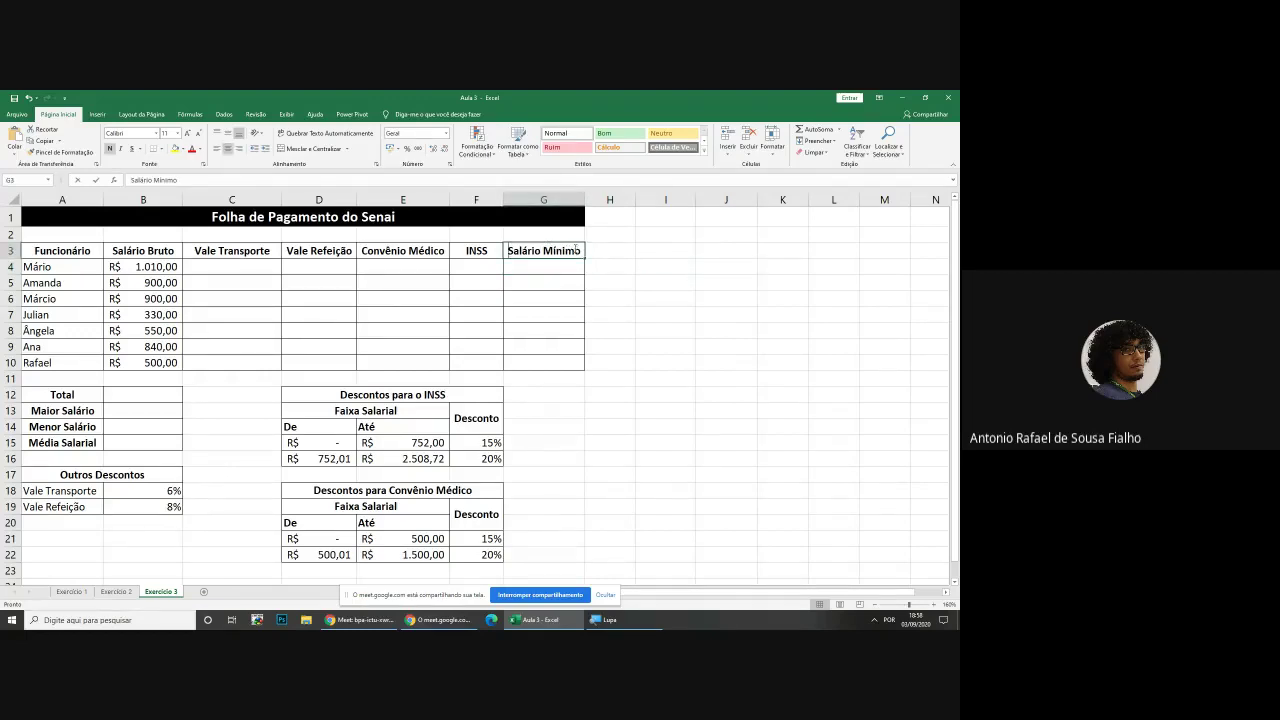
double_click(575, 249)
drag(579, 250, 543, 251)
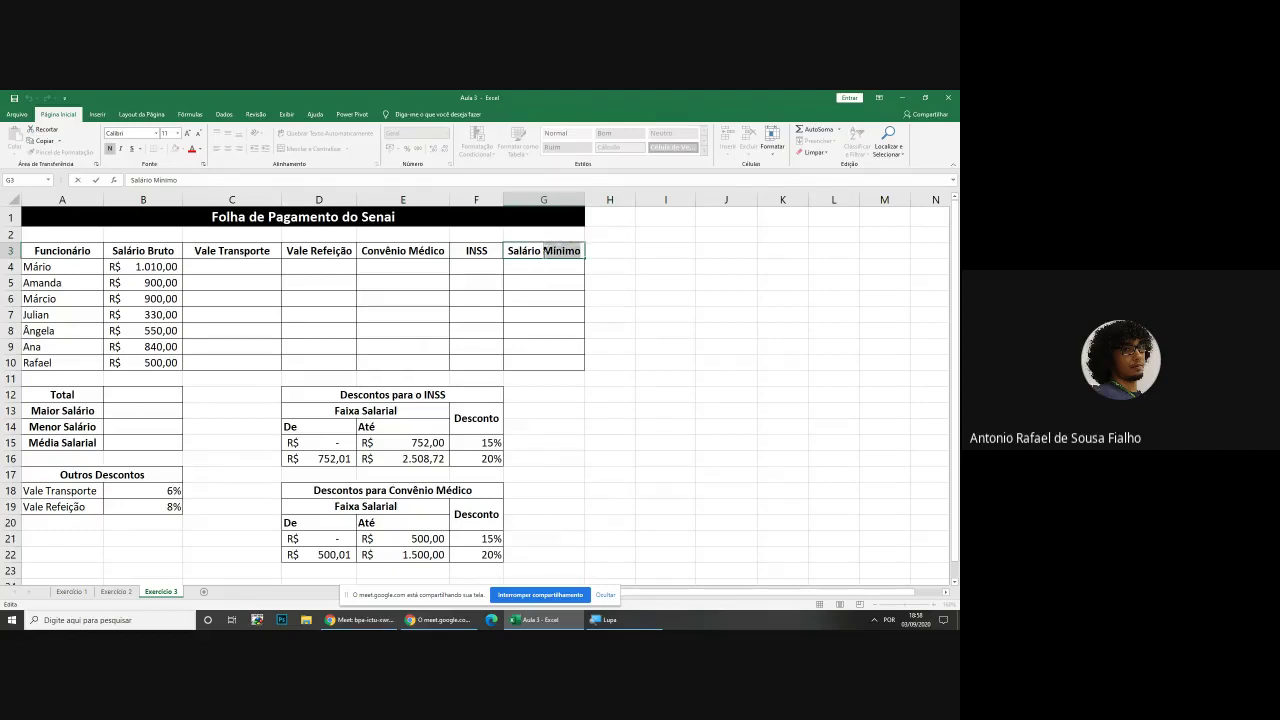
text(Líquido)
key(Return)
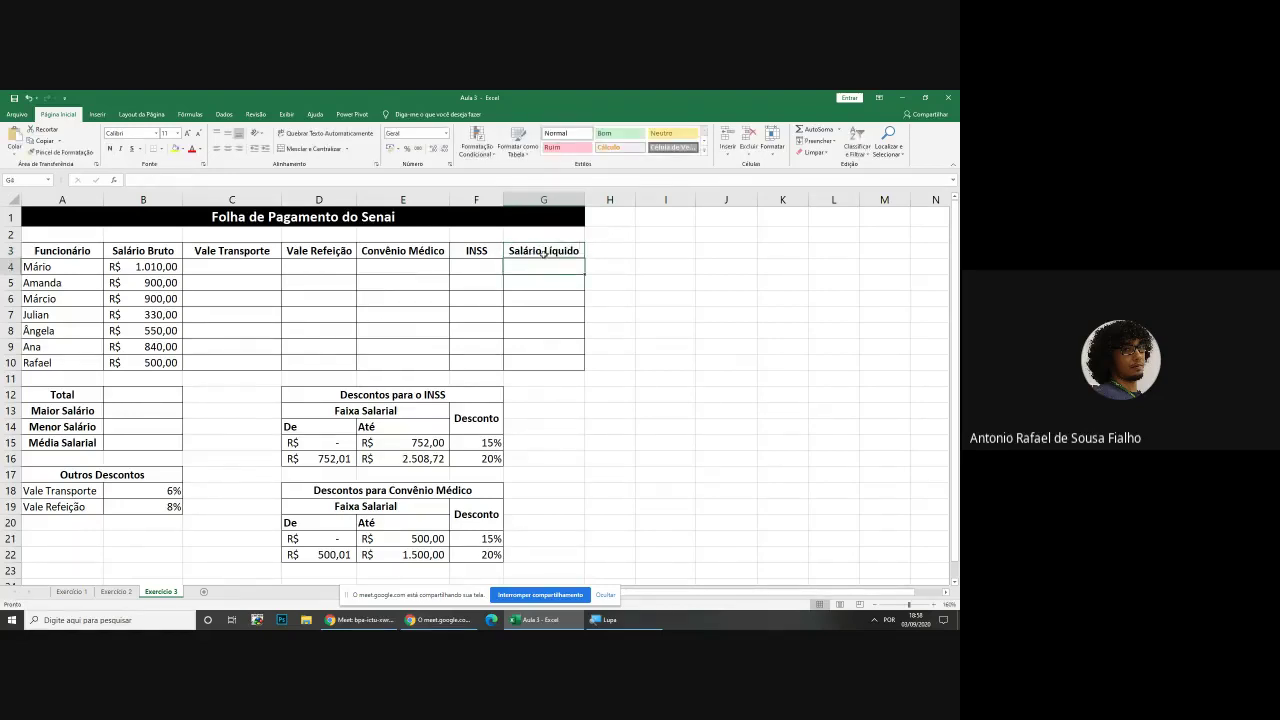
Examine the Vale Transporte rate under Outros Descontos and the cells C4:C10 where that discount applies
click(668, 265)
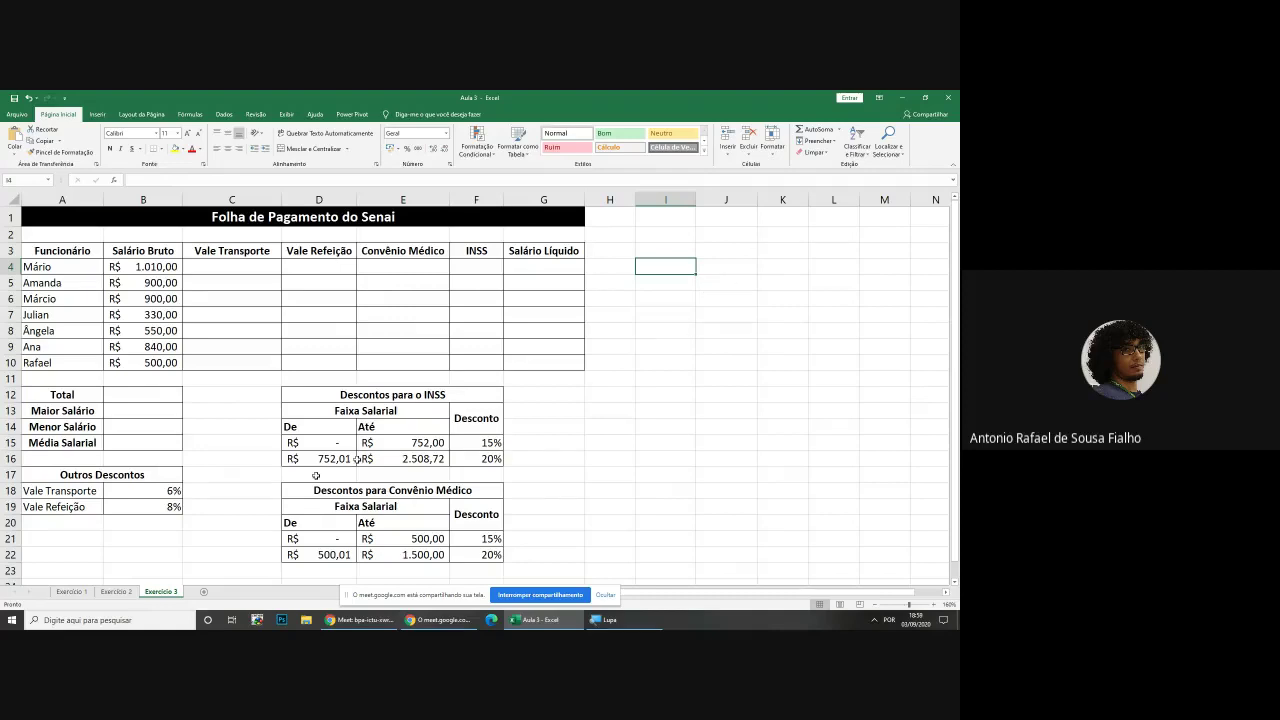
click(86, 491)
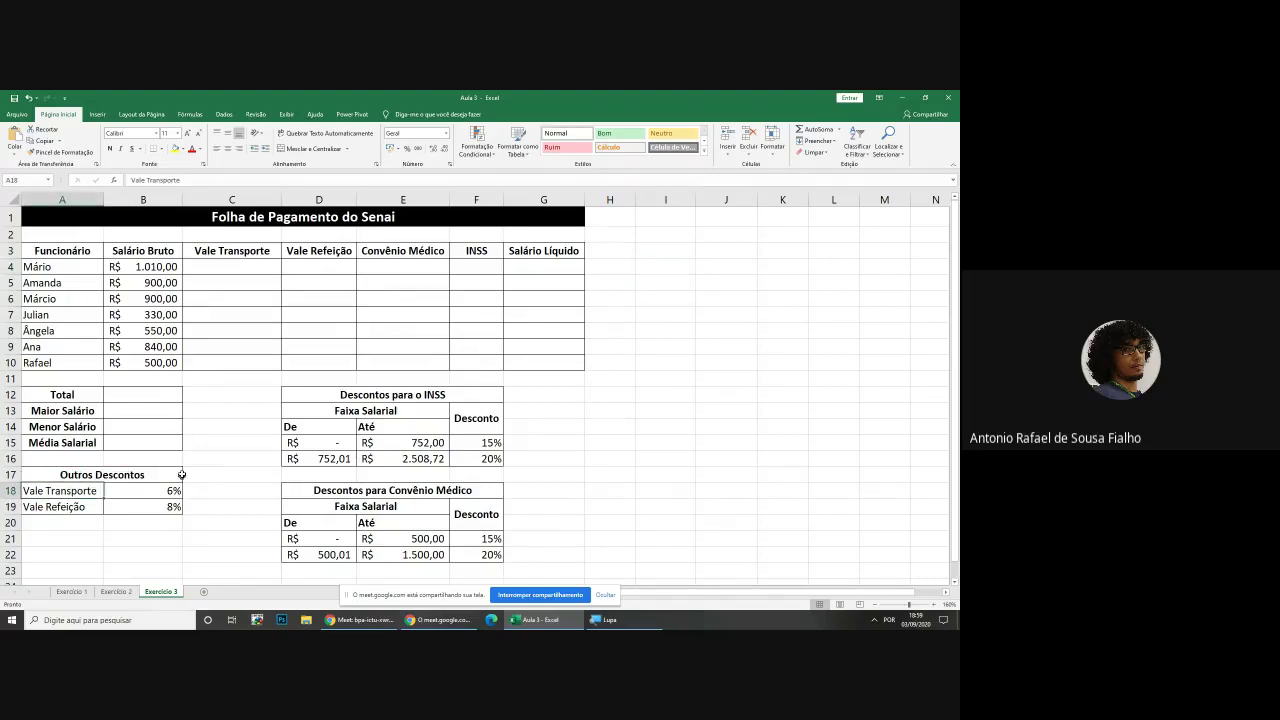
drag(217, 267, 231, 353)
click(250, 270)
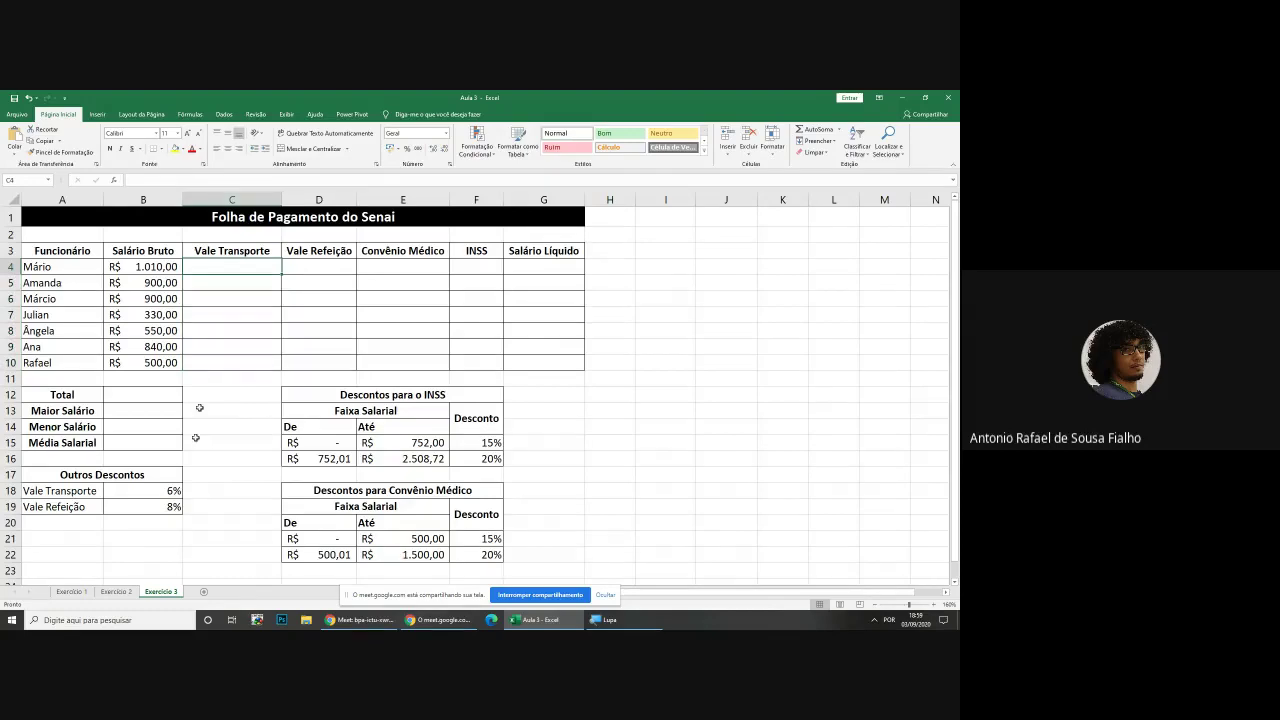
click(155, 495)
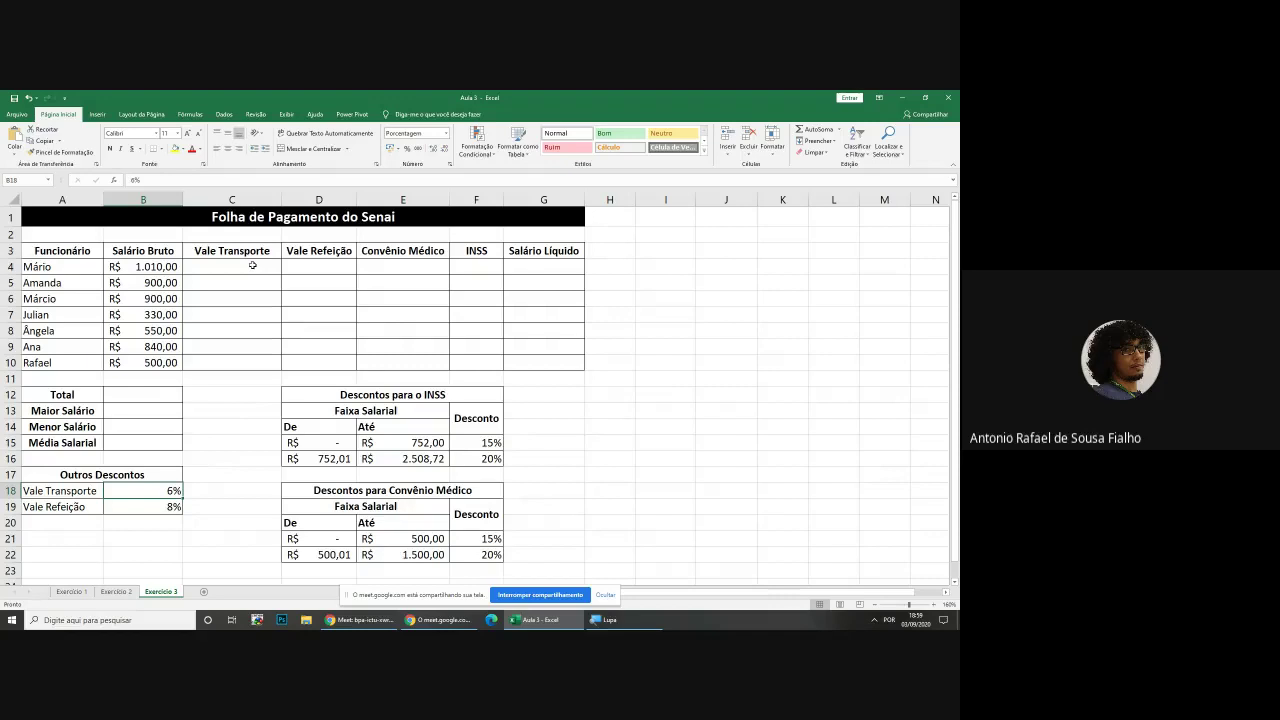
Calculate =6%*2100 in J6 as an R$ accounting-formatted percentage example, and clear the cell
click(746, 295)
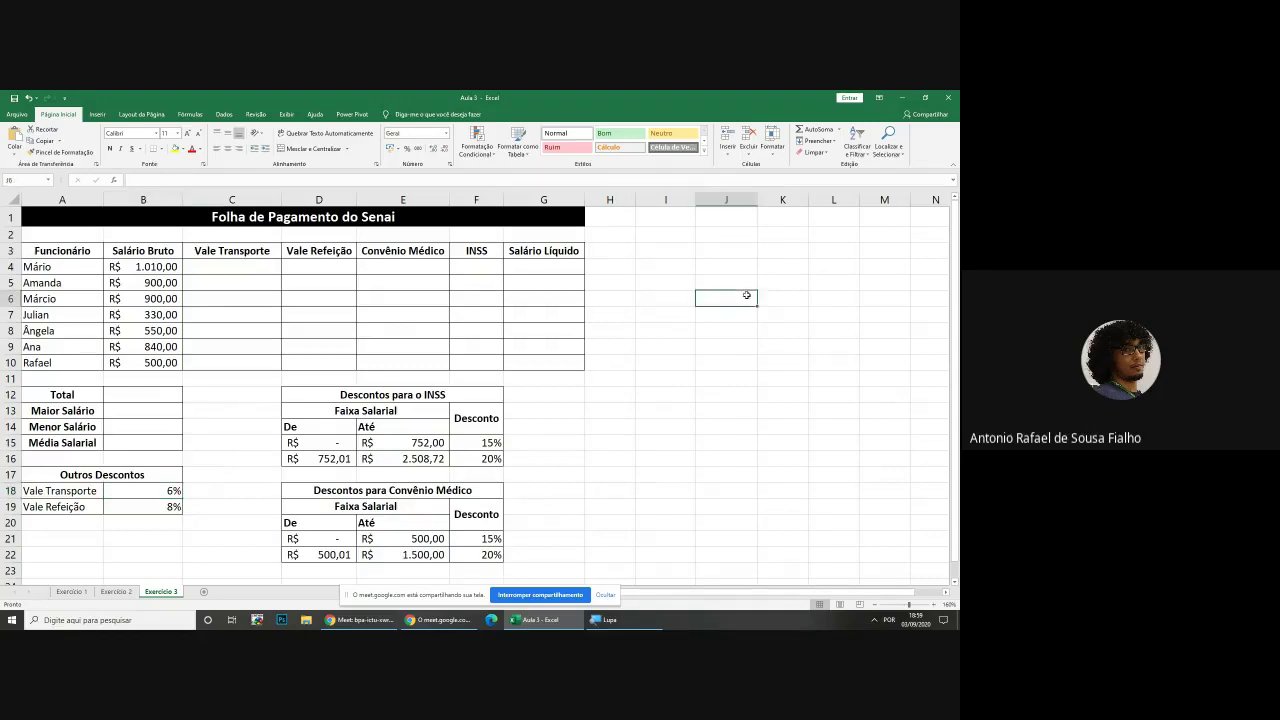
text(=)
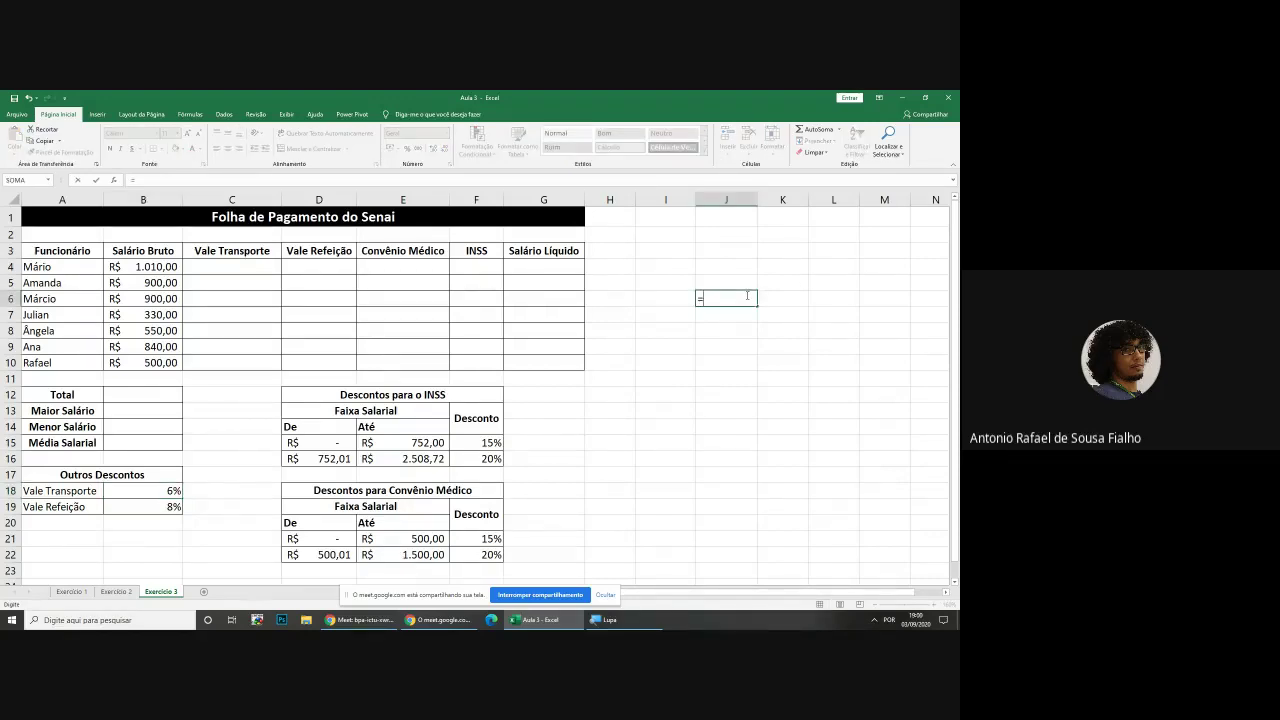
text(6%*2100)
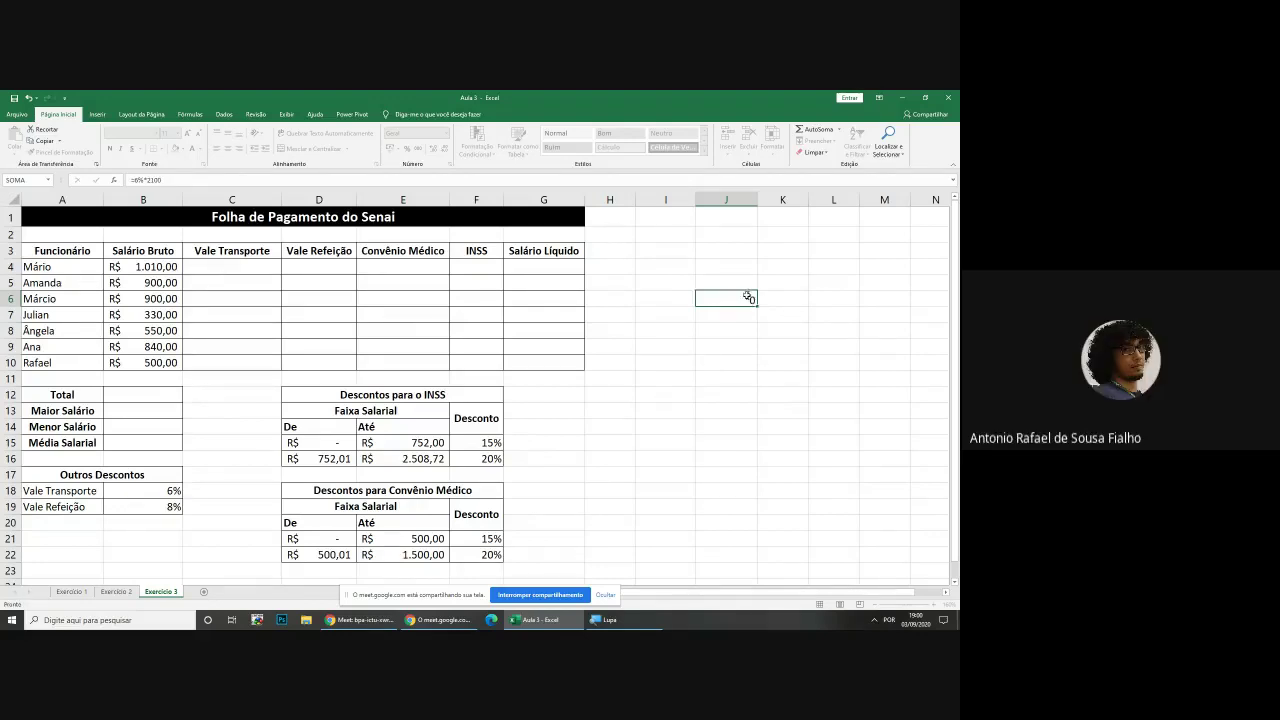
key(Return)
click(744, 296)
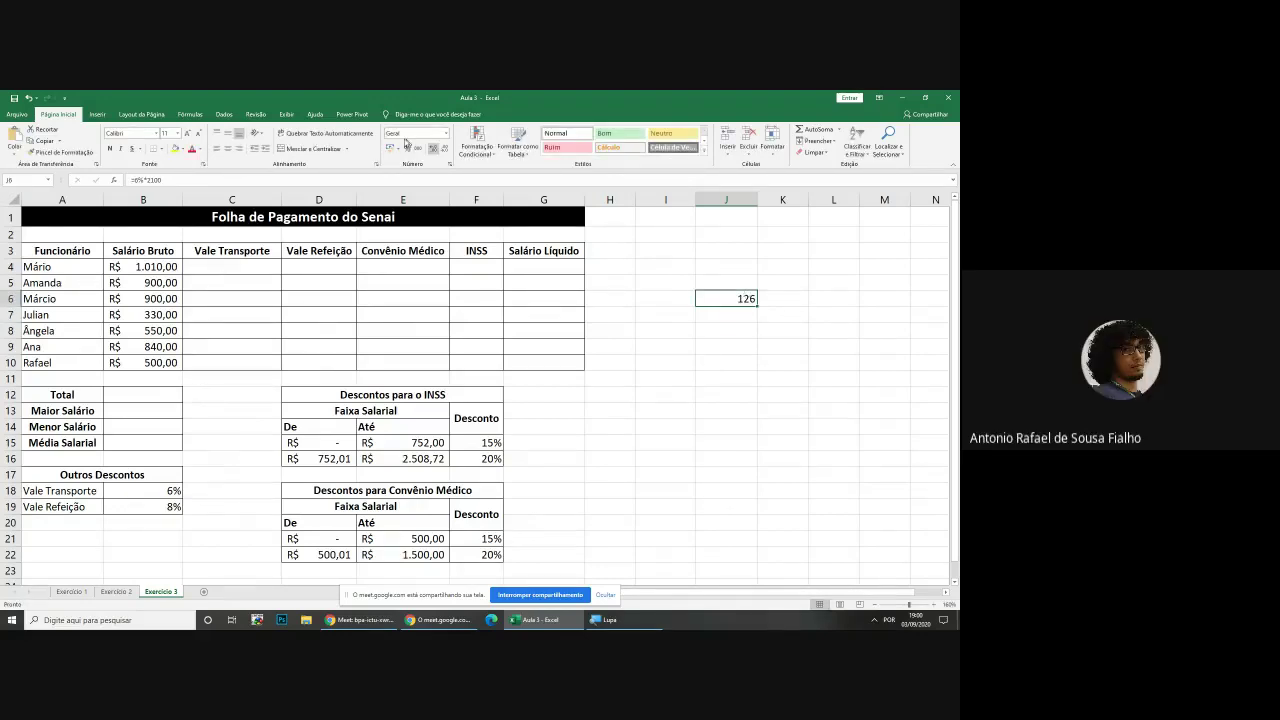
click(397, 147)
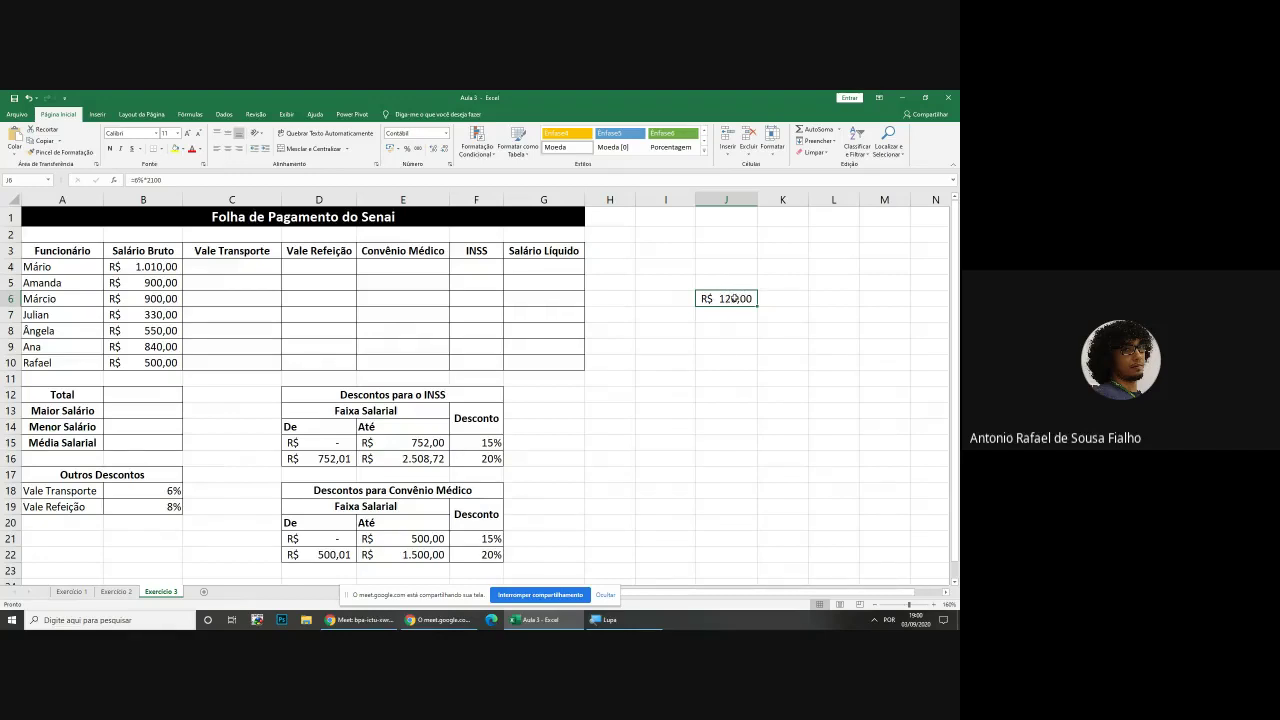
key(Delete)
Build the Vale Transporte formula =6%*B4 in C4 from the rate and the gross salary
click(152, 496)
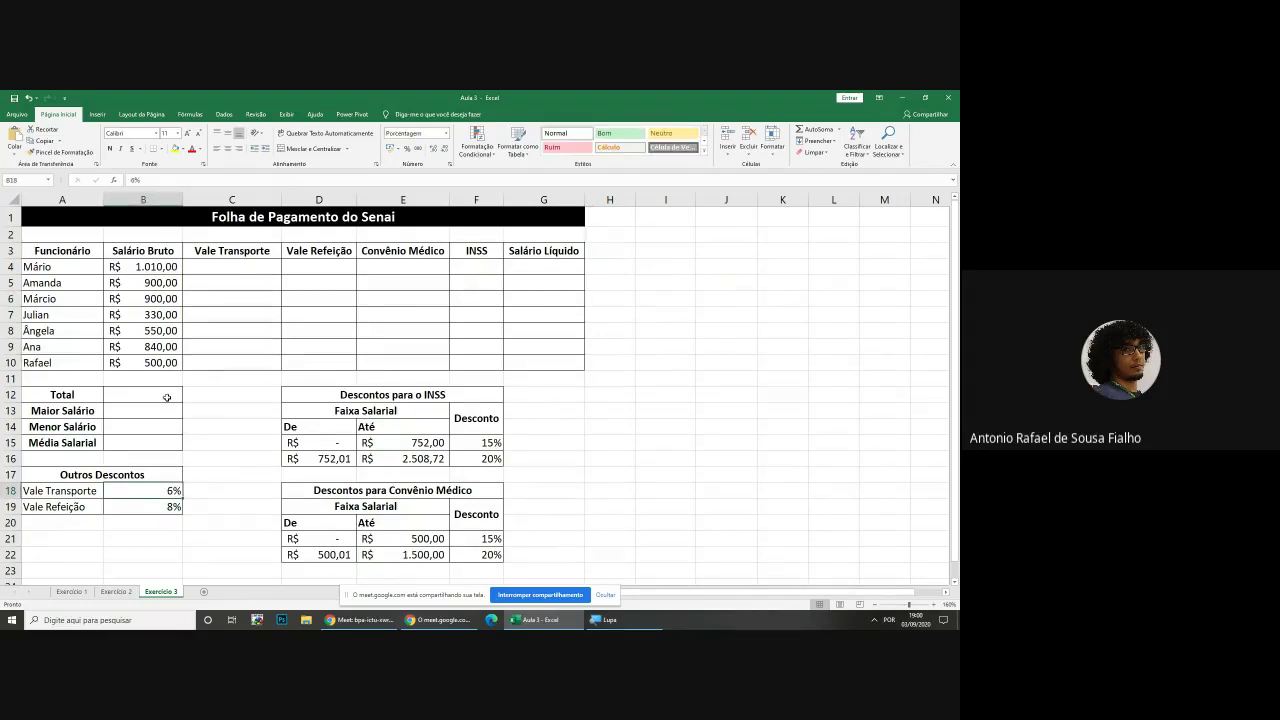
scroll(167, 398, up, 2)
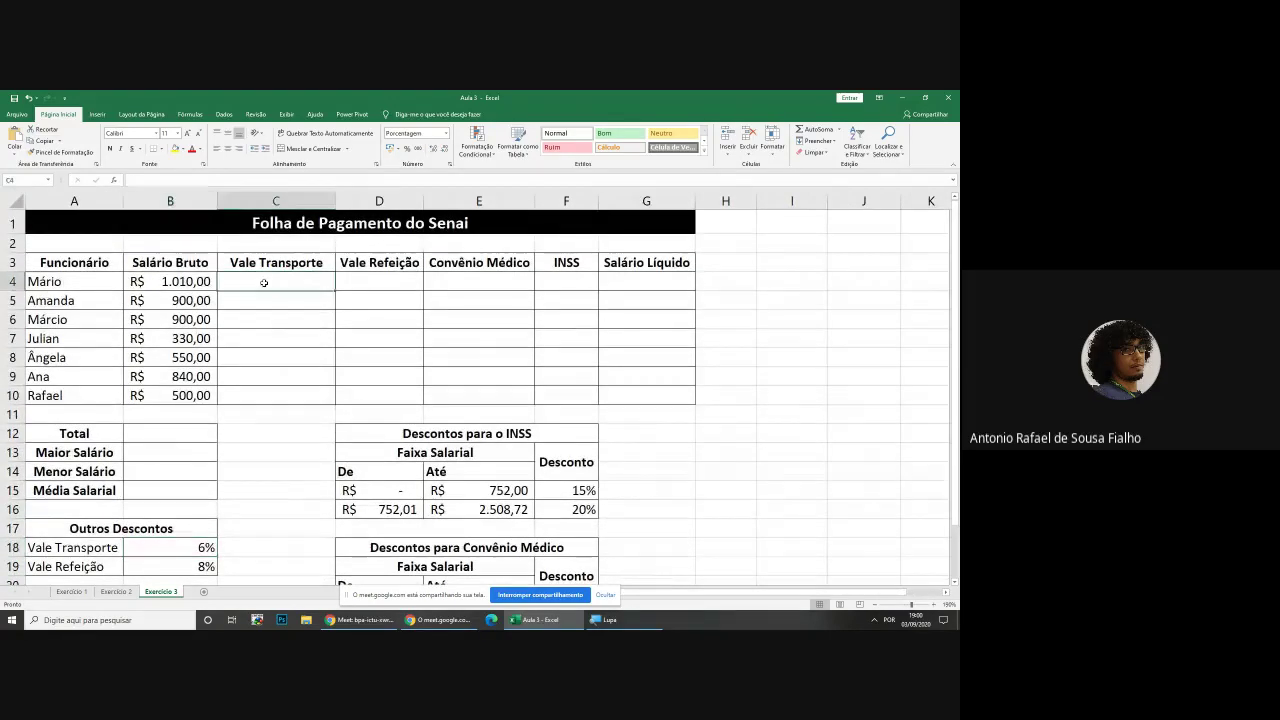
click(262, 284)
text(=)
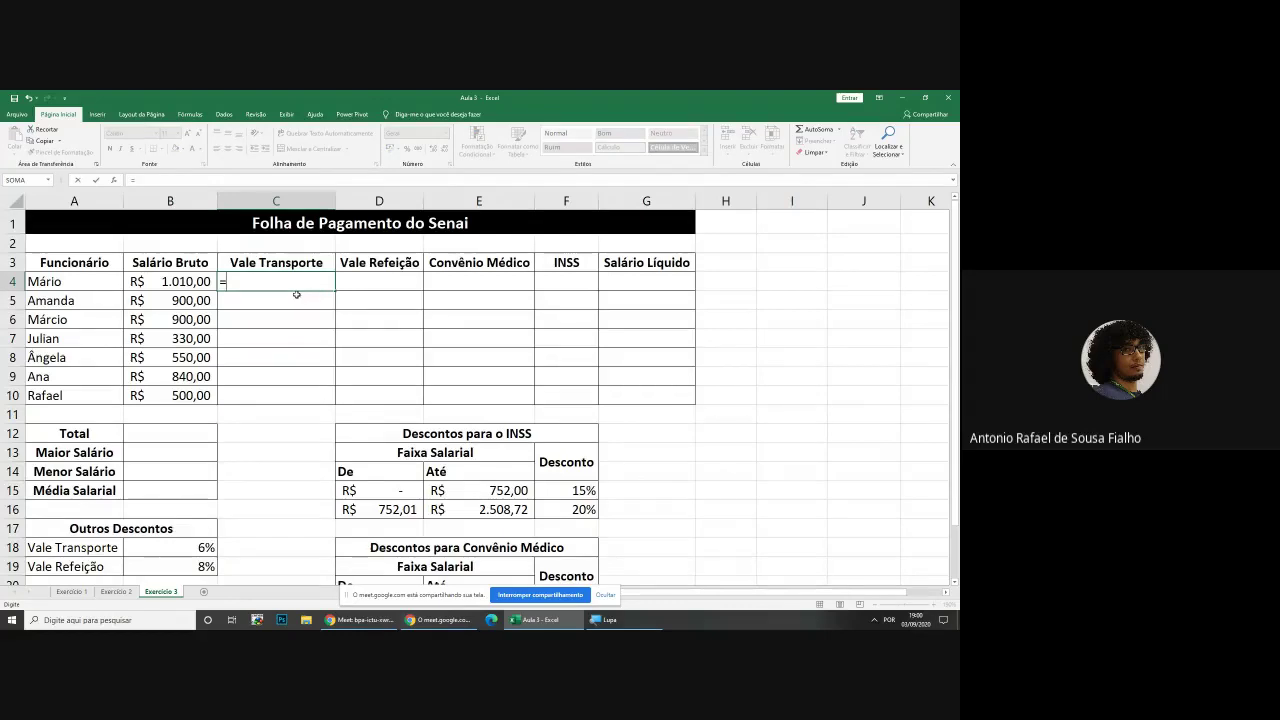
text(6%*)
click(206, 282)
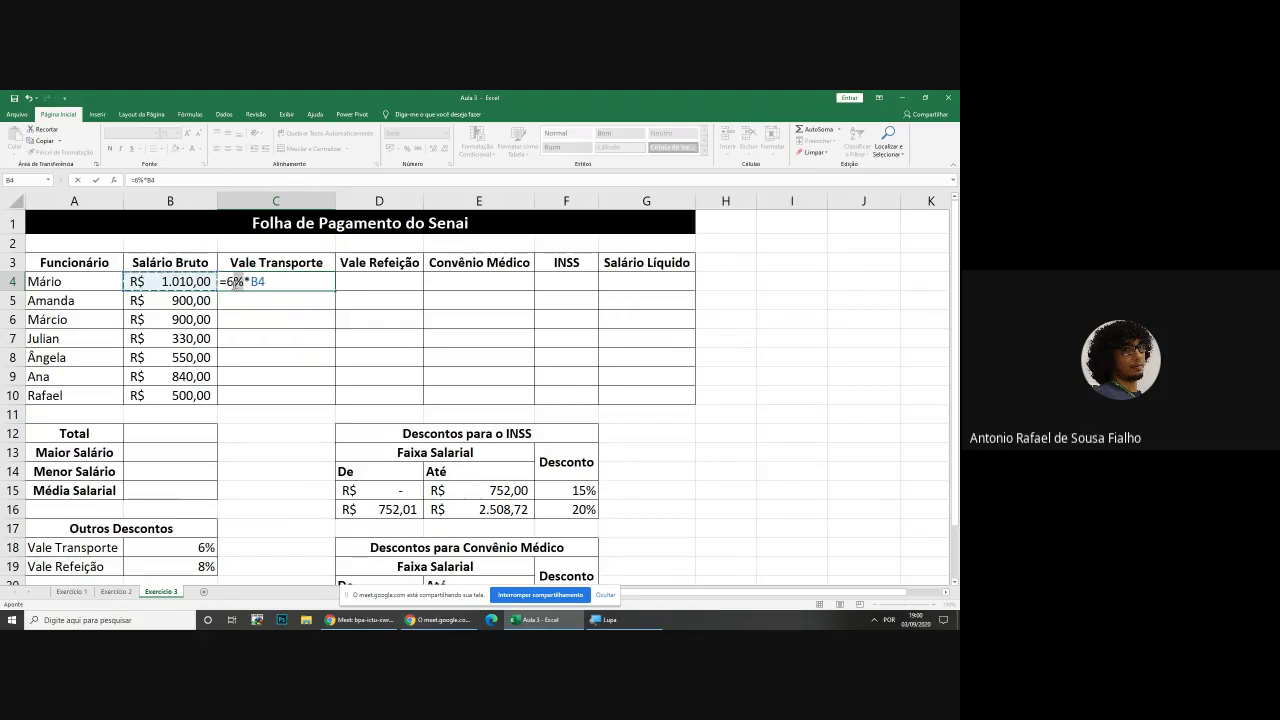
Replace the literal 6% in the C4 formula with a reference to the Vale Transporte rate in B18
key(BackSpace)
key(BackSpace)
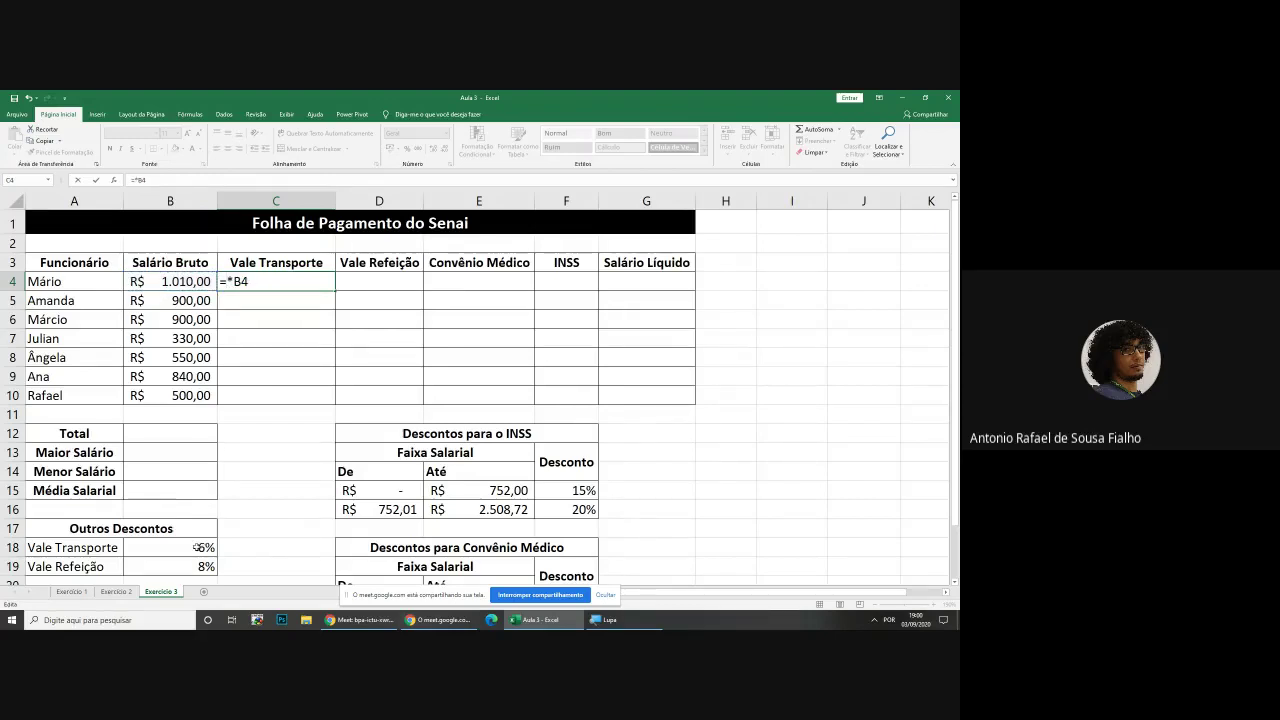
click(200, 546)
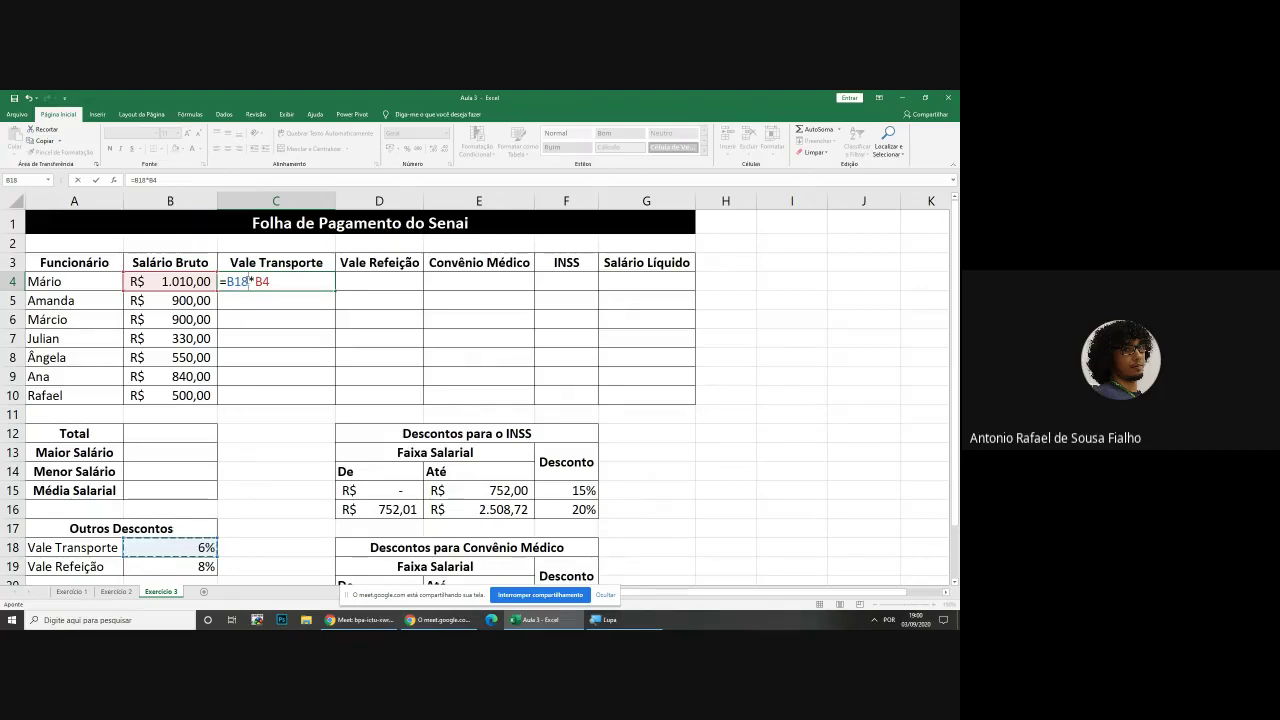
Lock the row of the rate reference in C4 so the formula reads =B$18*B4, and enter it
drag(249, 281, 227, 281)
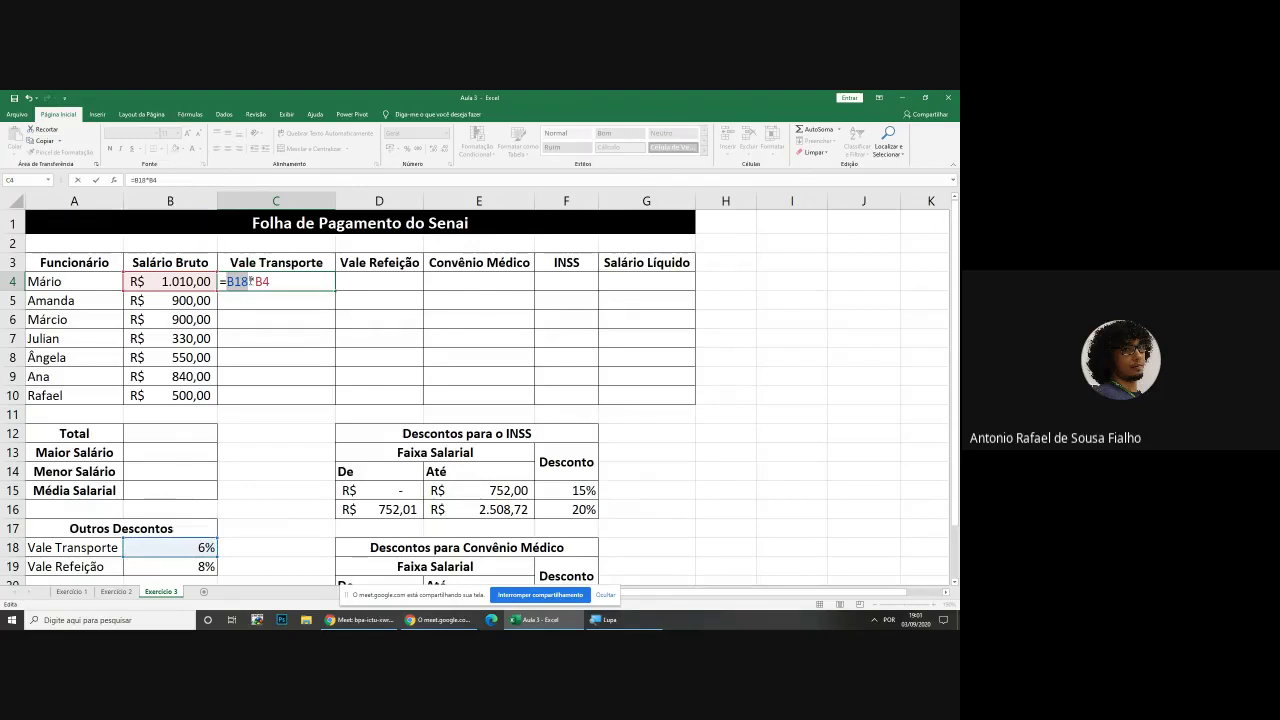
click(249, 282)
text($)
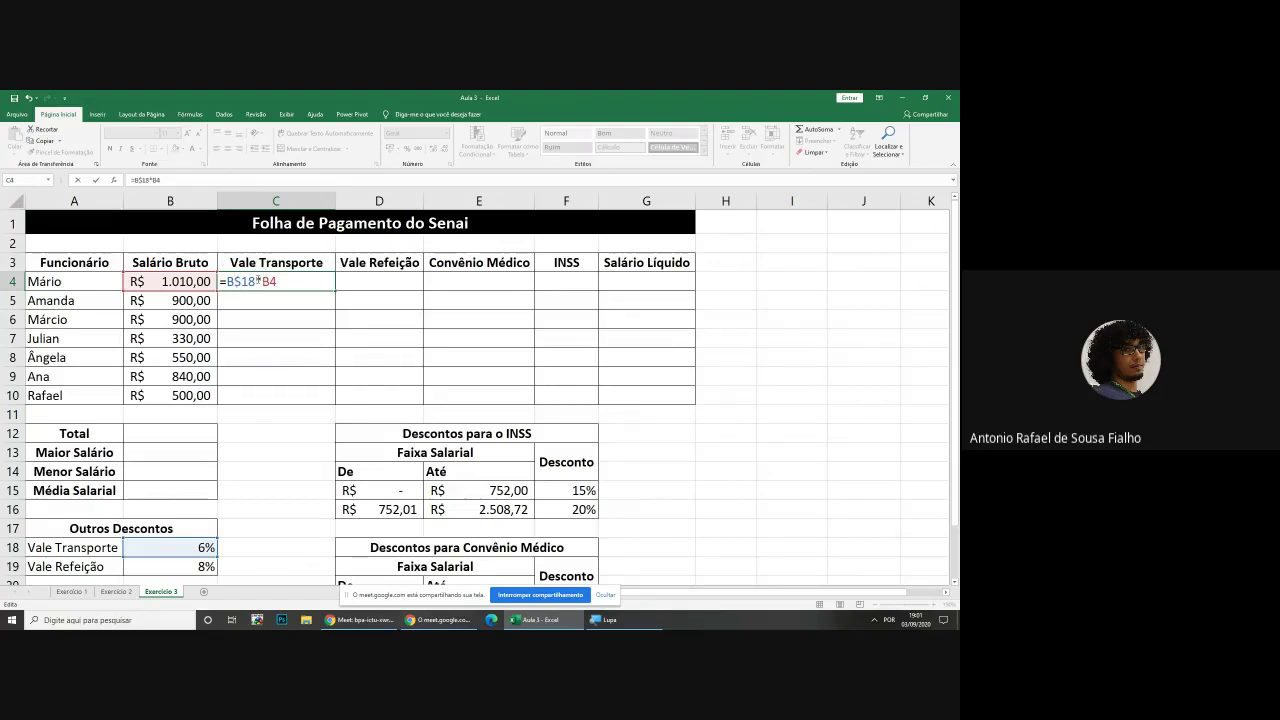
key(BackSpace)
key(F4)
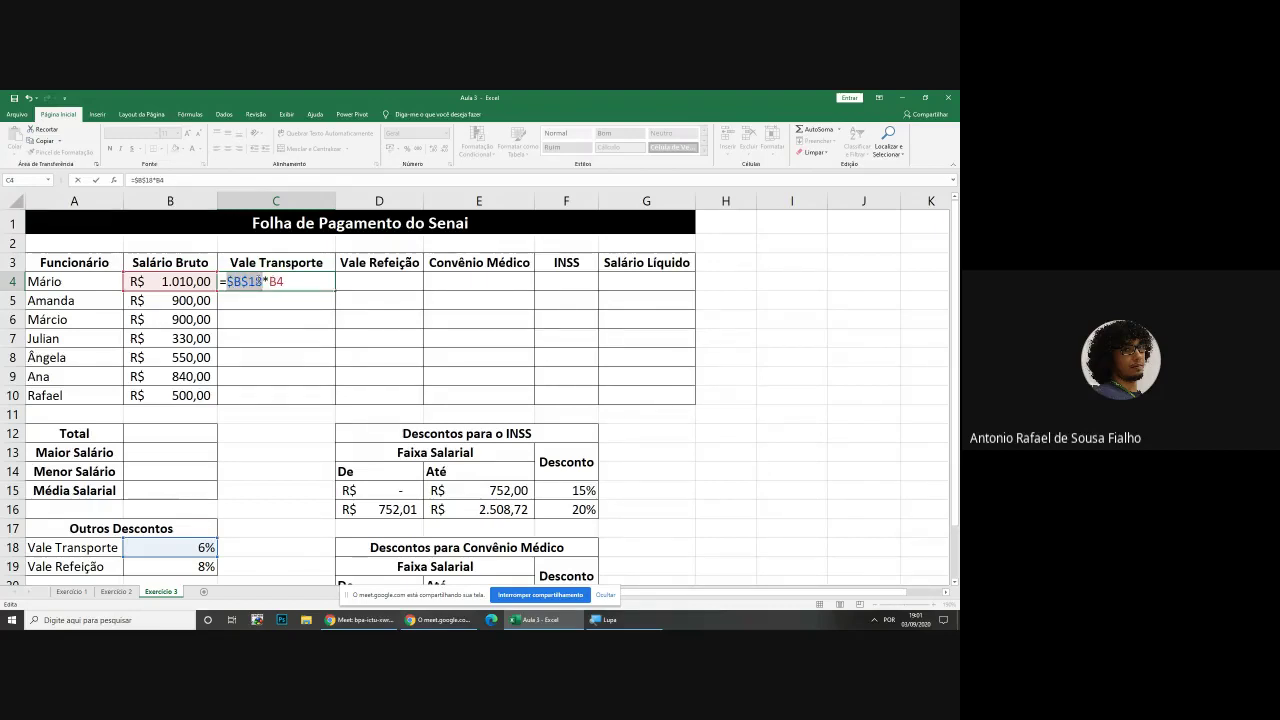
click(258, 281)
key(F4)
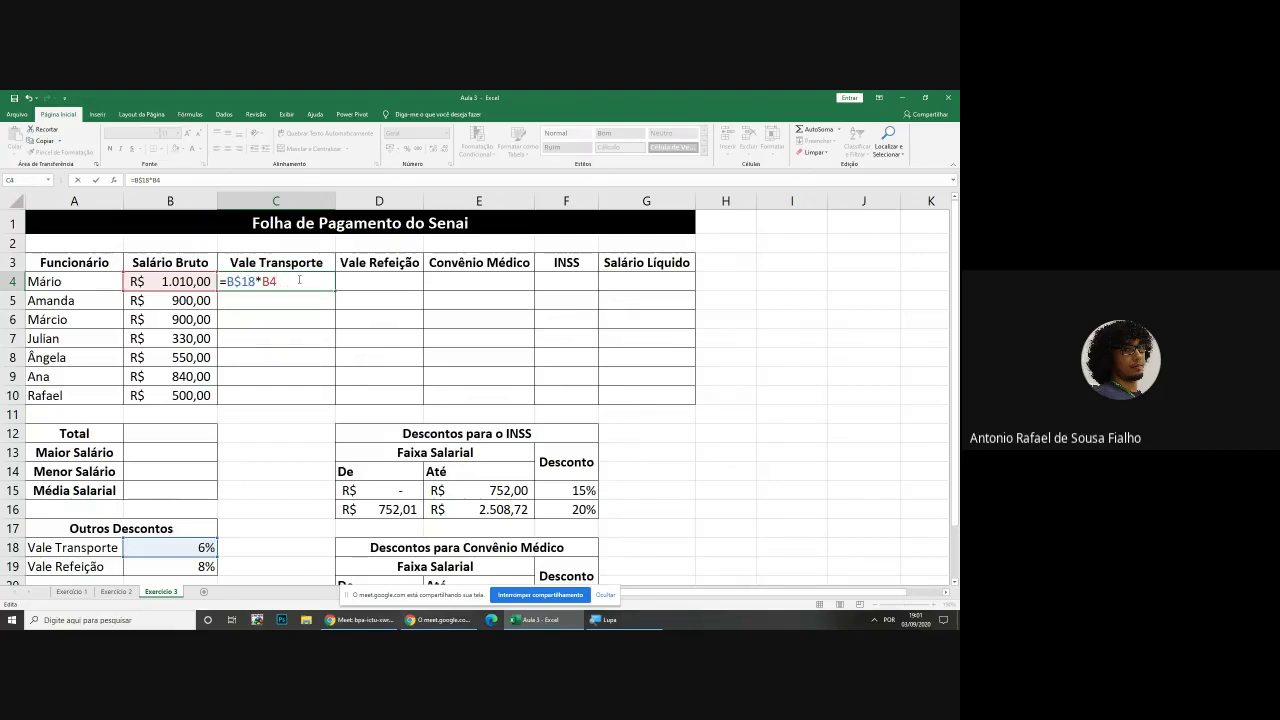
key(Return)
Copy the Vale Transporte formula from C4 down through C10 and check the references in C4
click(299, 280)
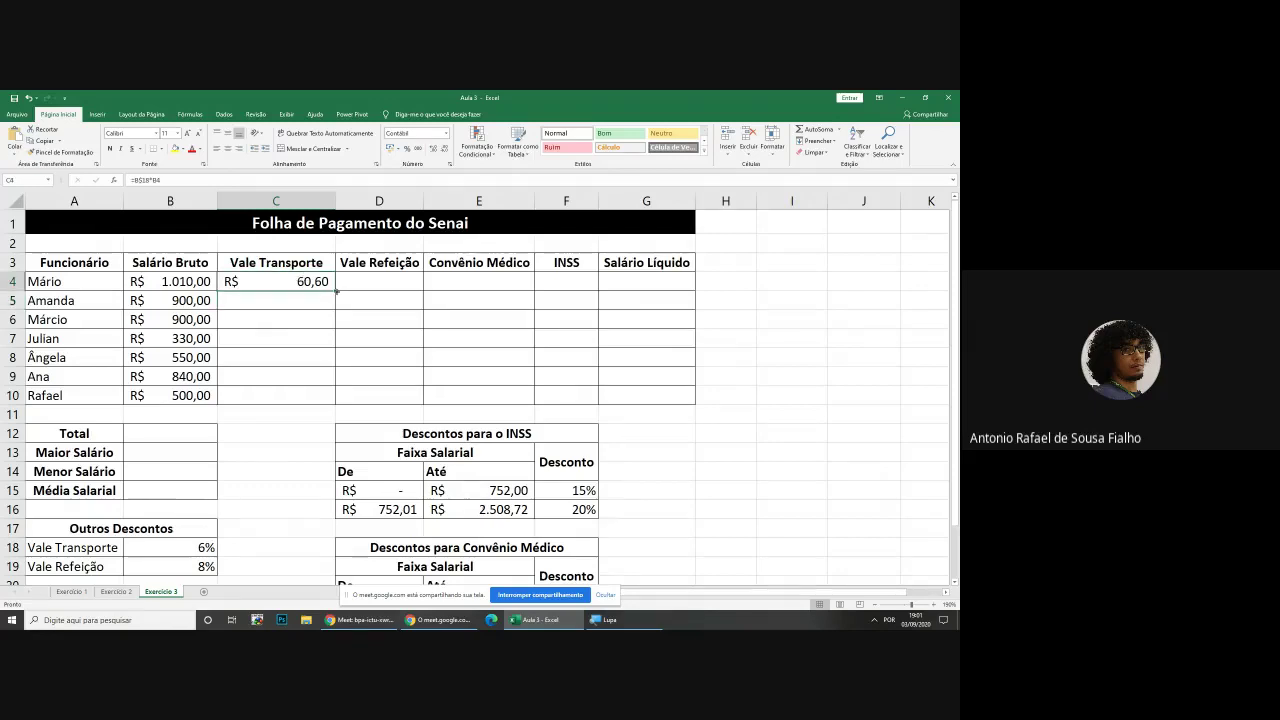
drag(335, 290, 337, 395)
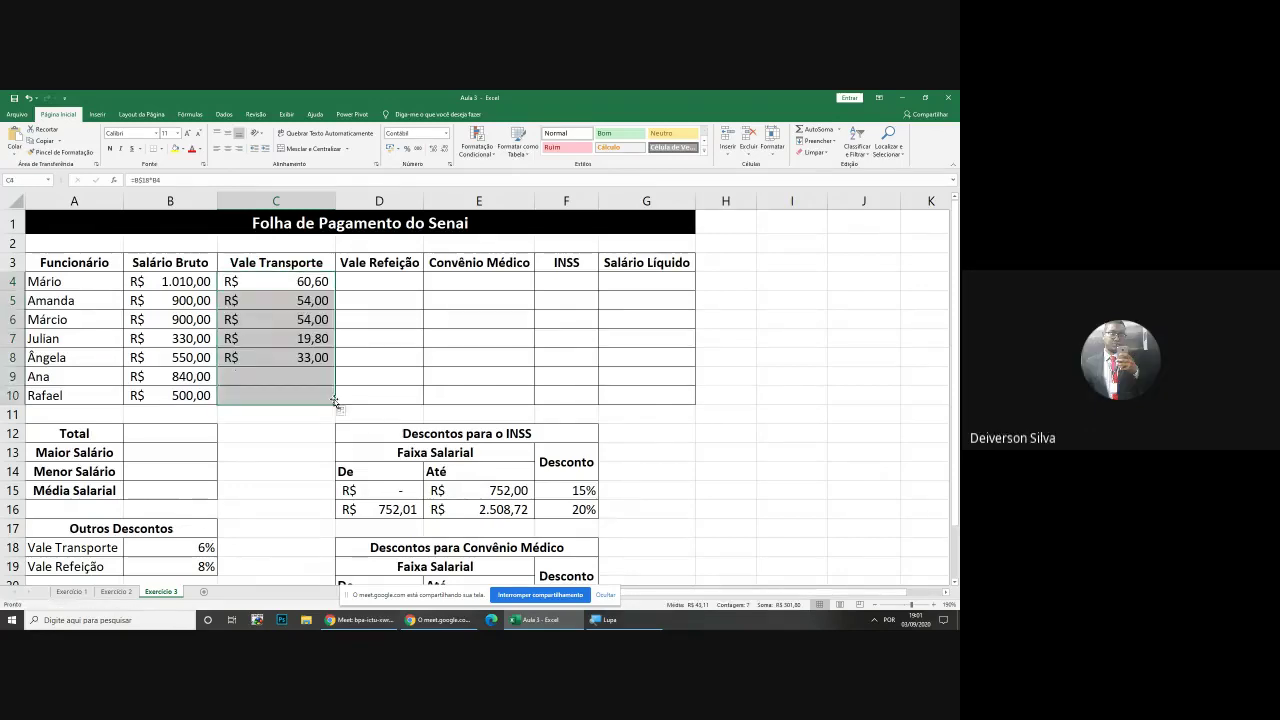
click(312, 357)
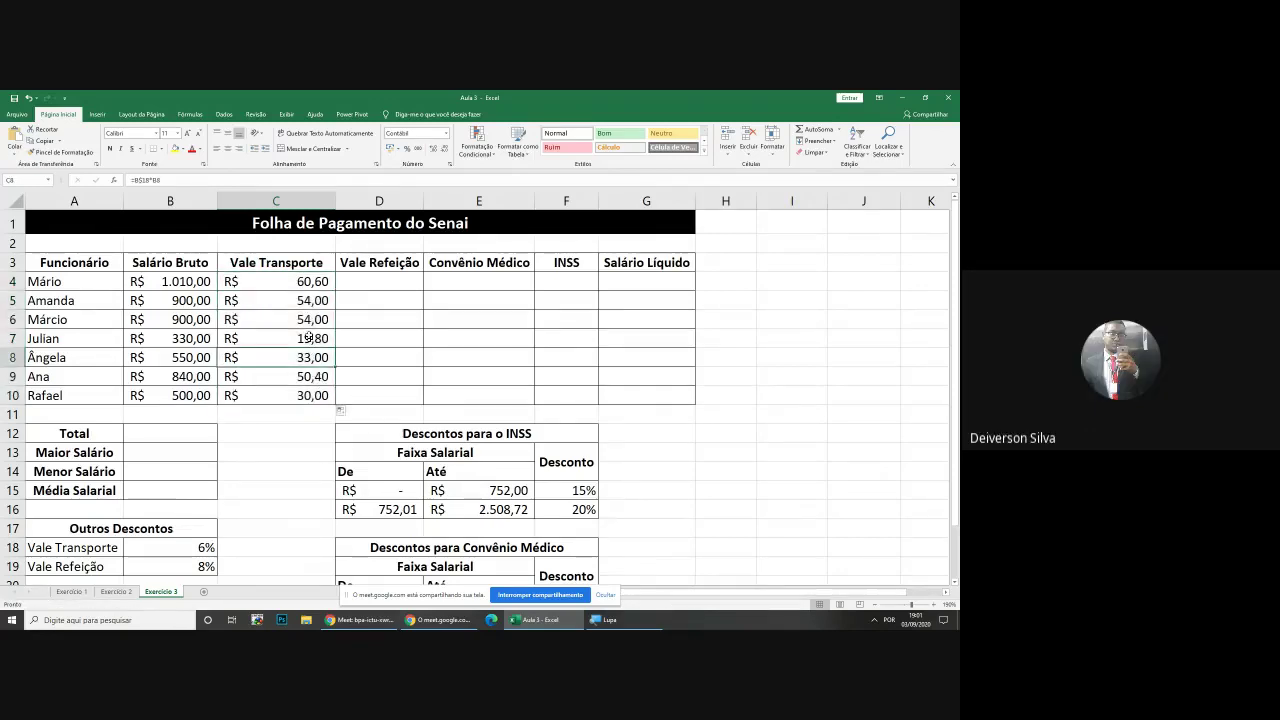
click(300, 281)
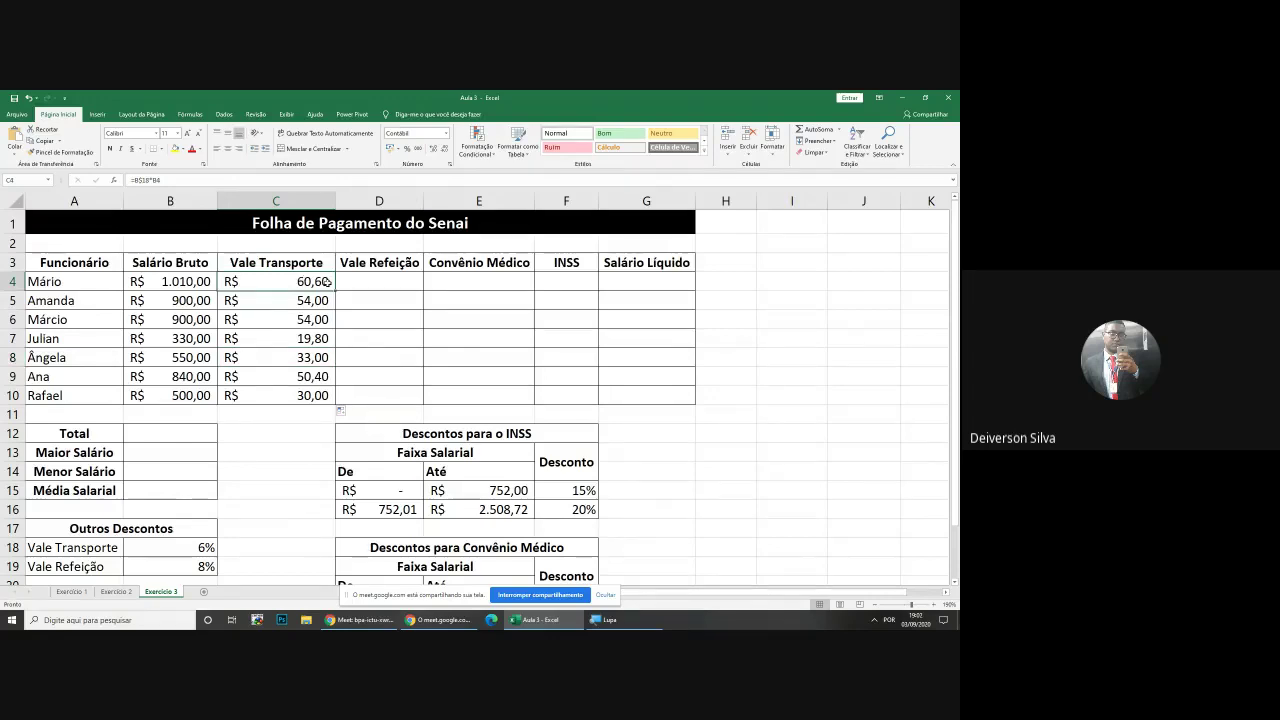
double_click(327, 282)
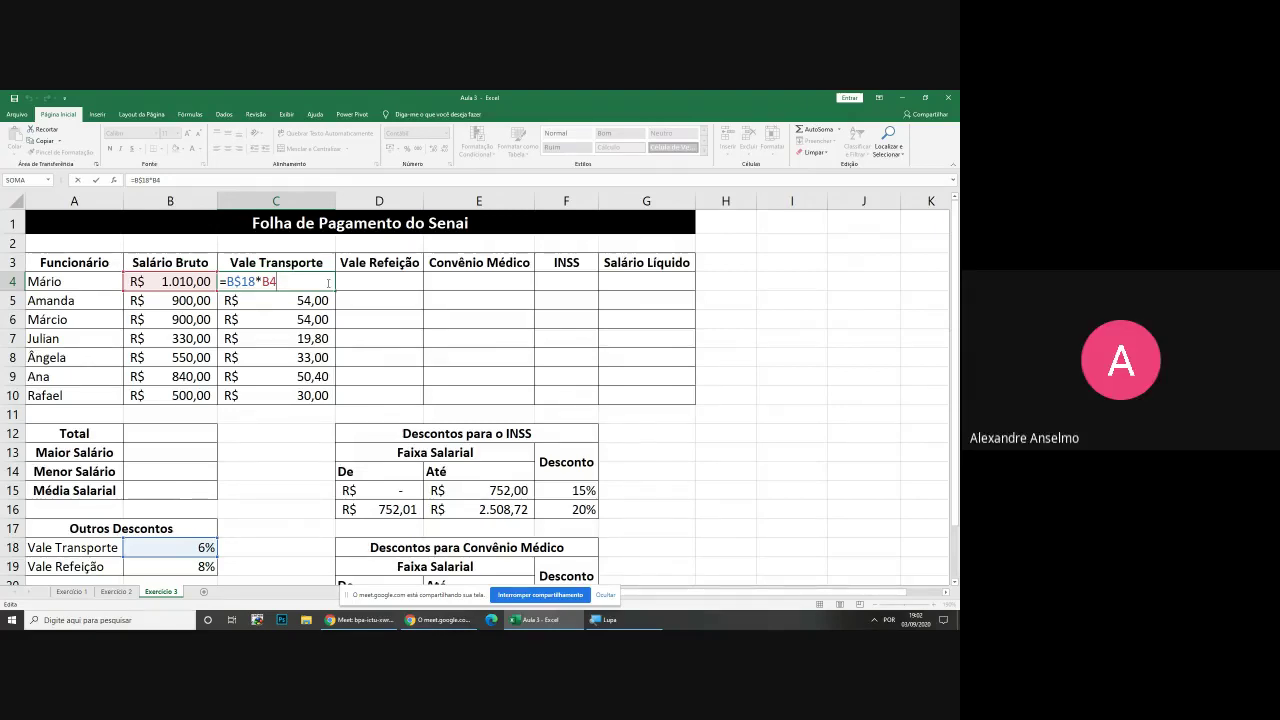
key(Return)
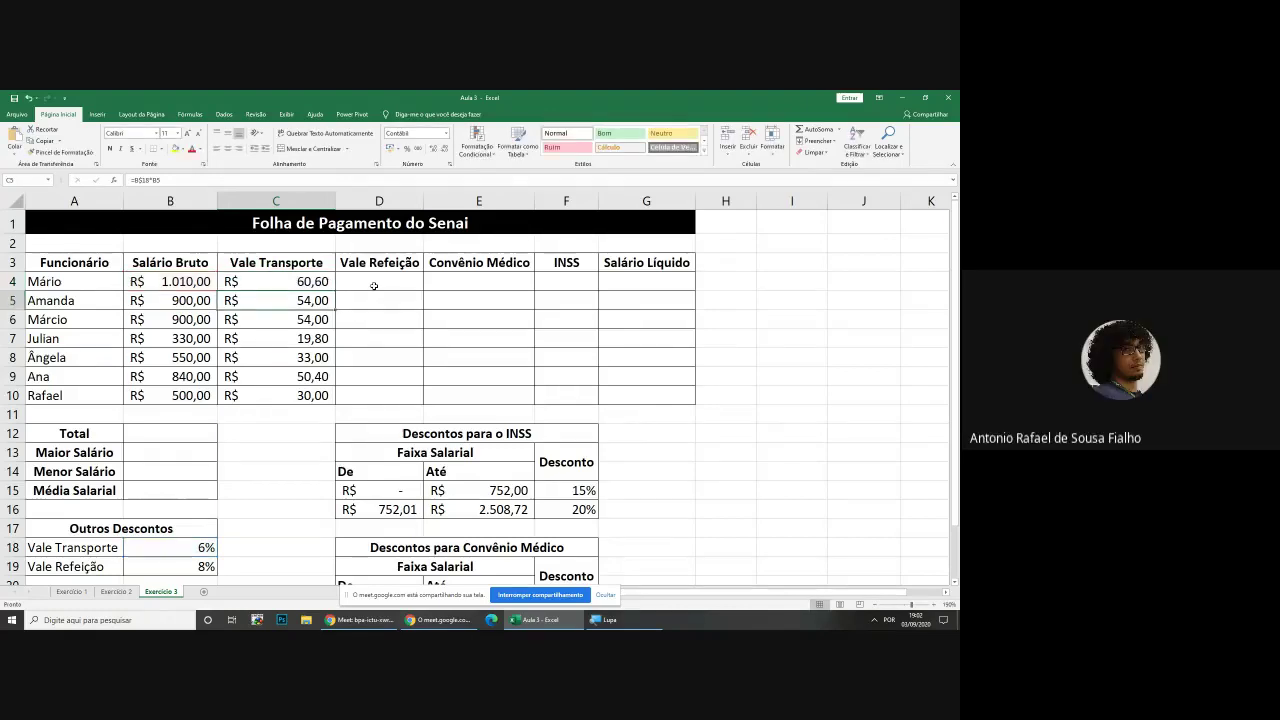
Enter the Vale Refeição formula =B$19*B4 in D4, with the row of the rate reference locked
click(374, 286)
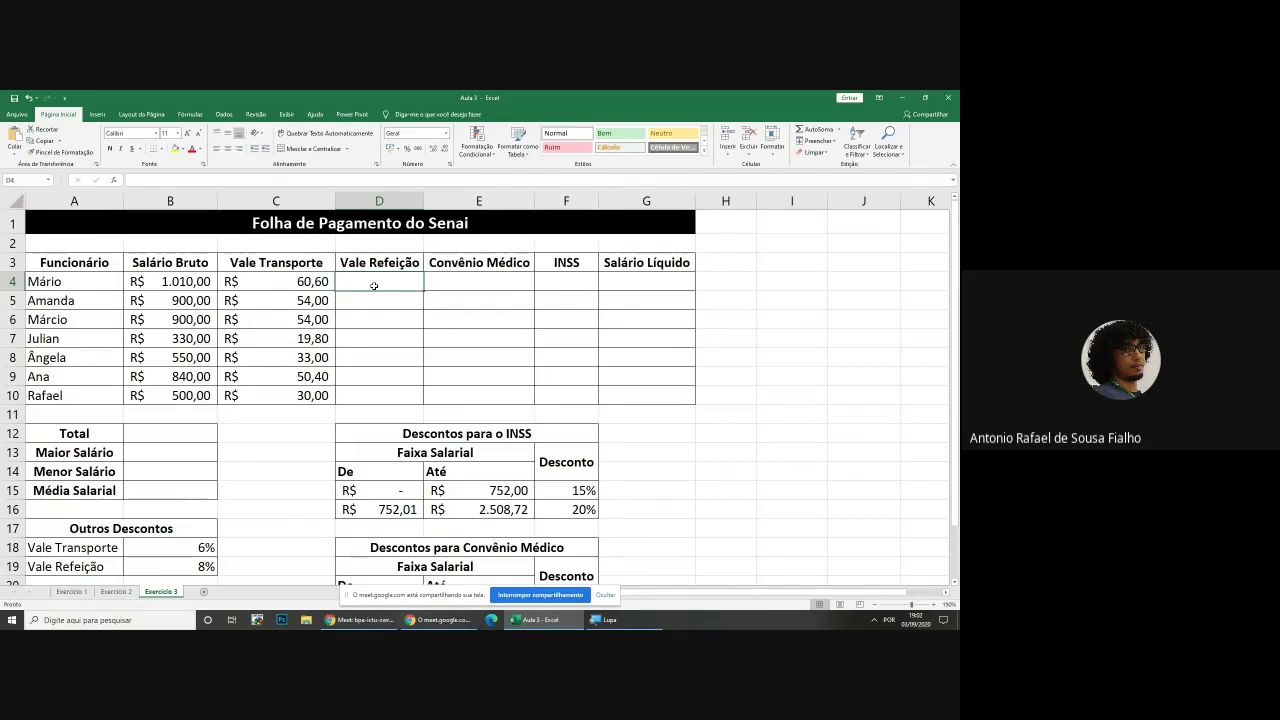
text(=)
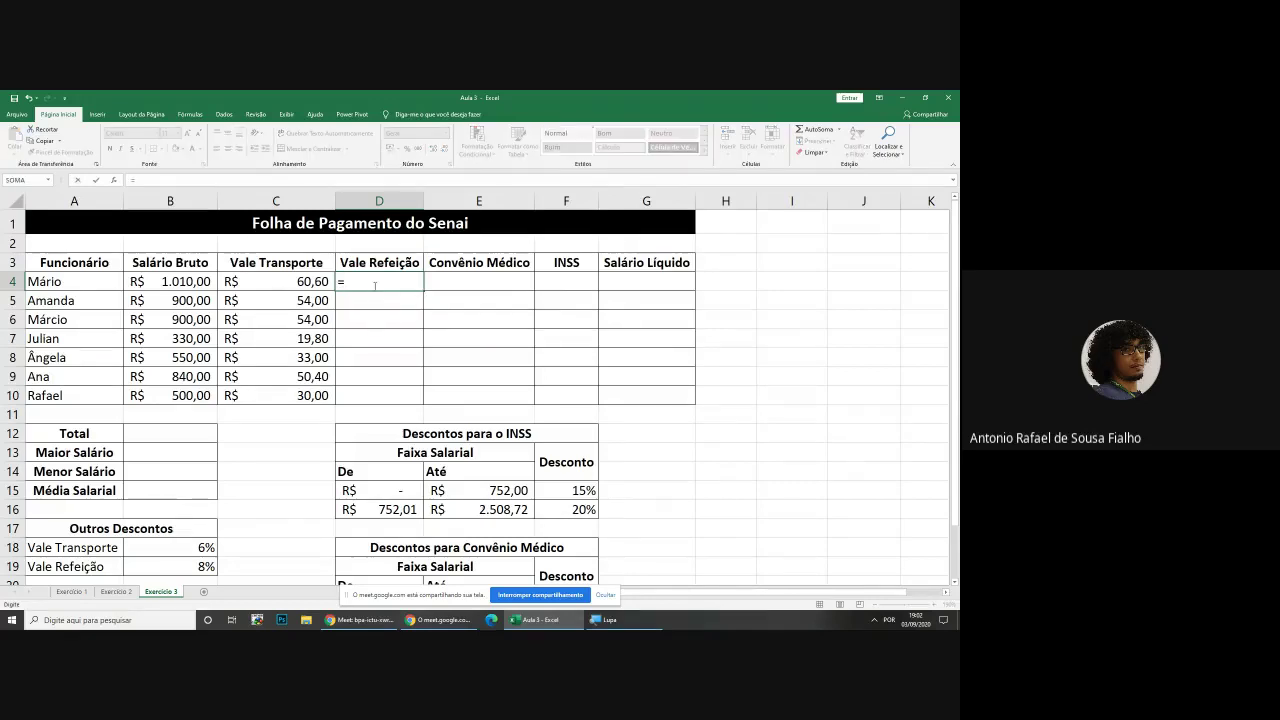
click(181, 568)
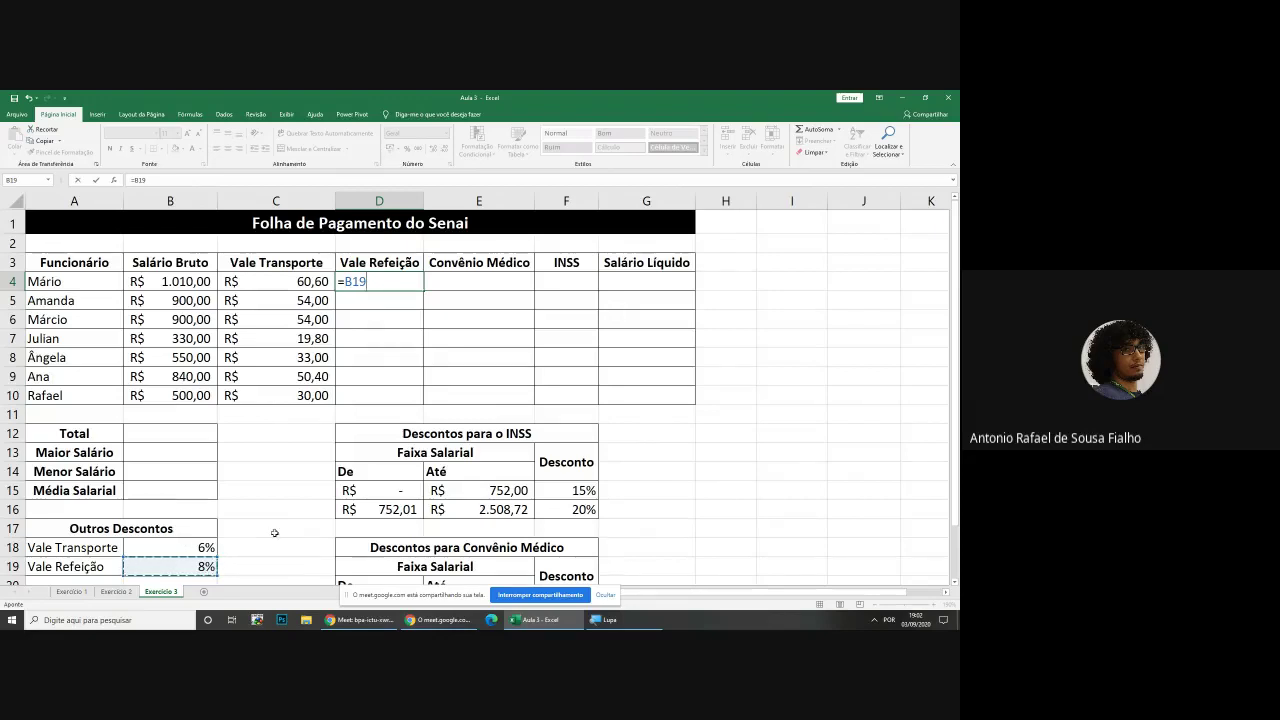
text(*)
click(172, 281)
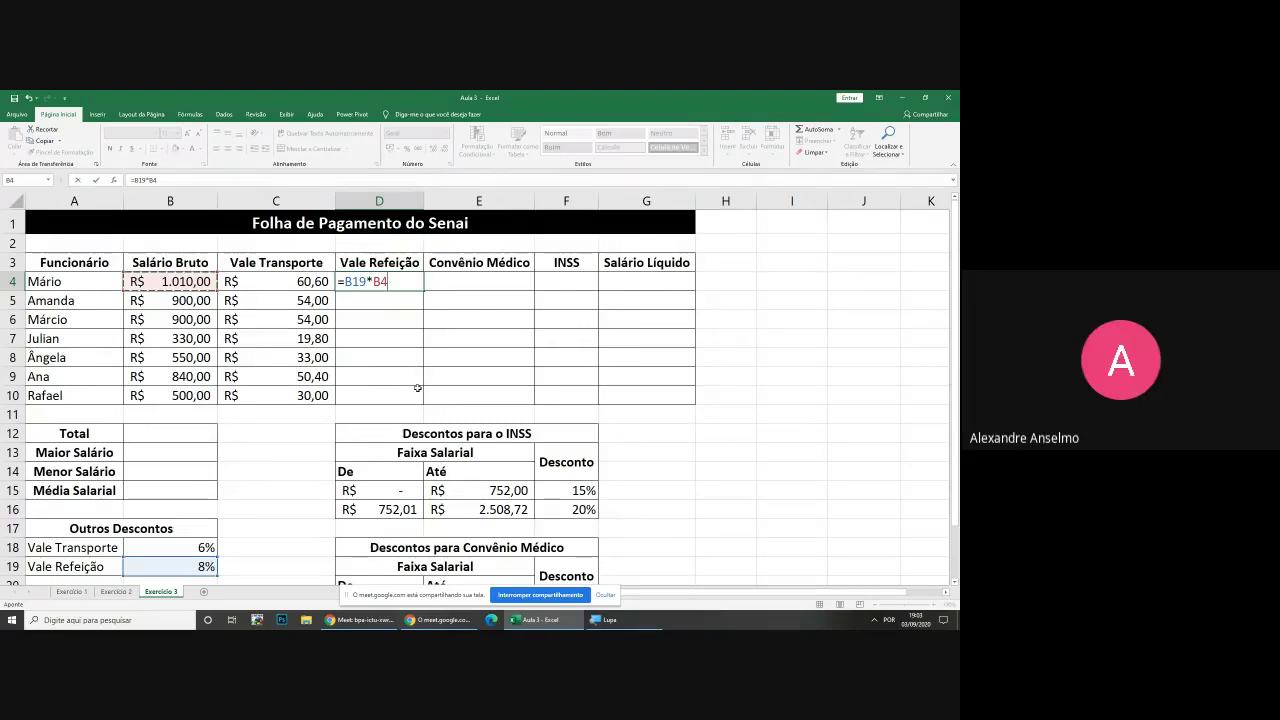
click(386, 290)
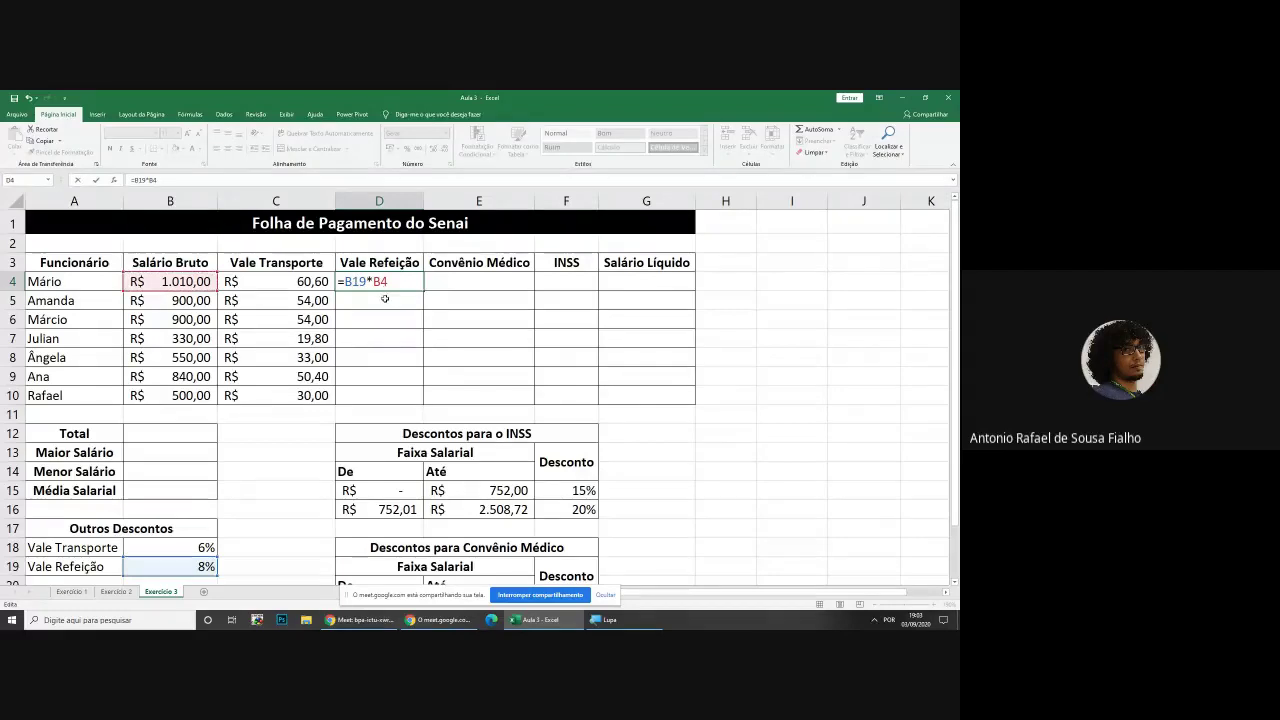
text($)
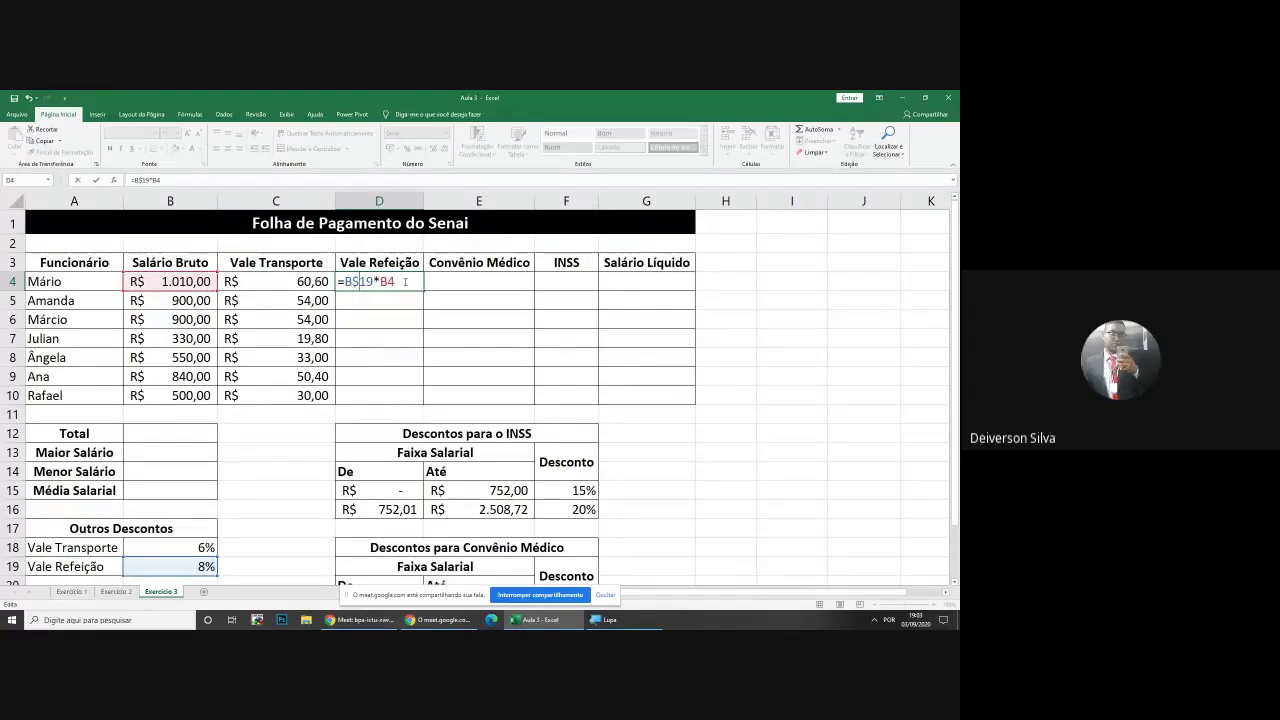
key(End)
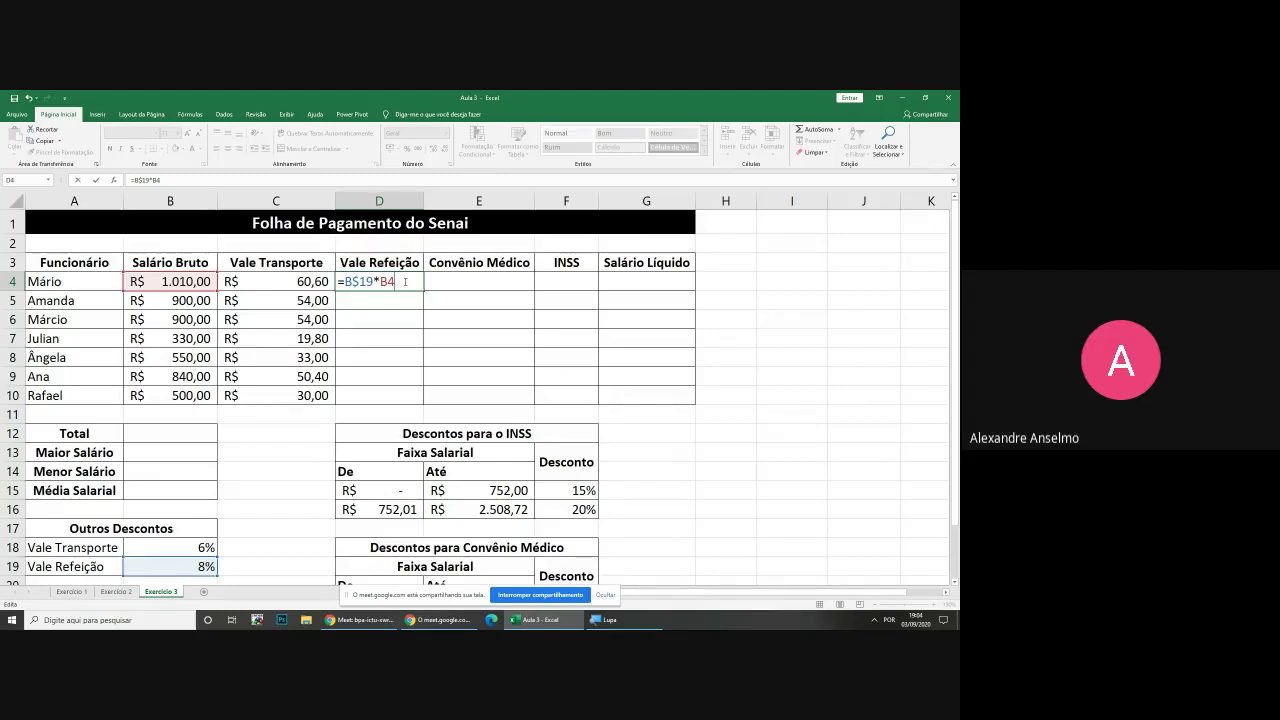
key(ctrl+Return)
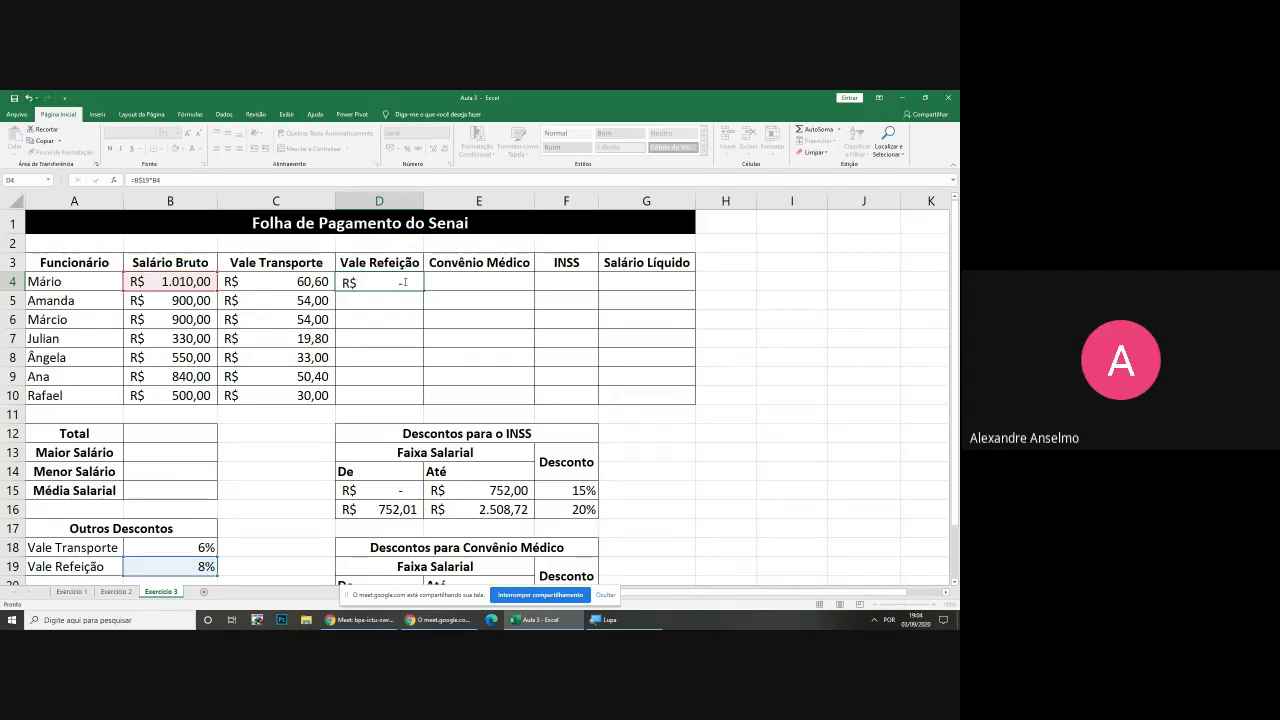
Copy the Vale Refeição formula from D4 down through D10 and check the references in D4
double_click(422, 290)
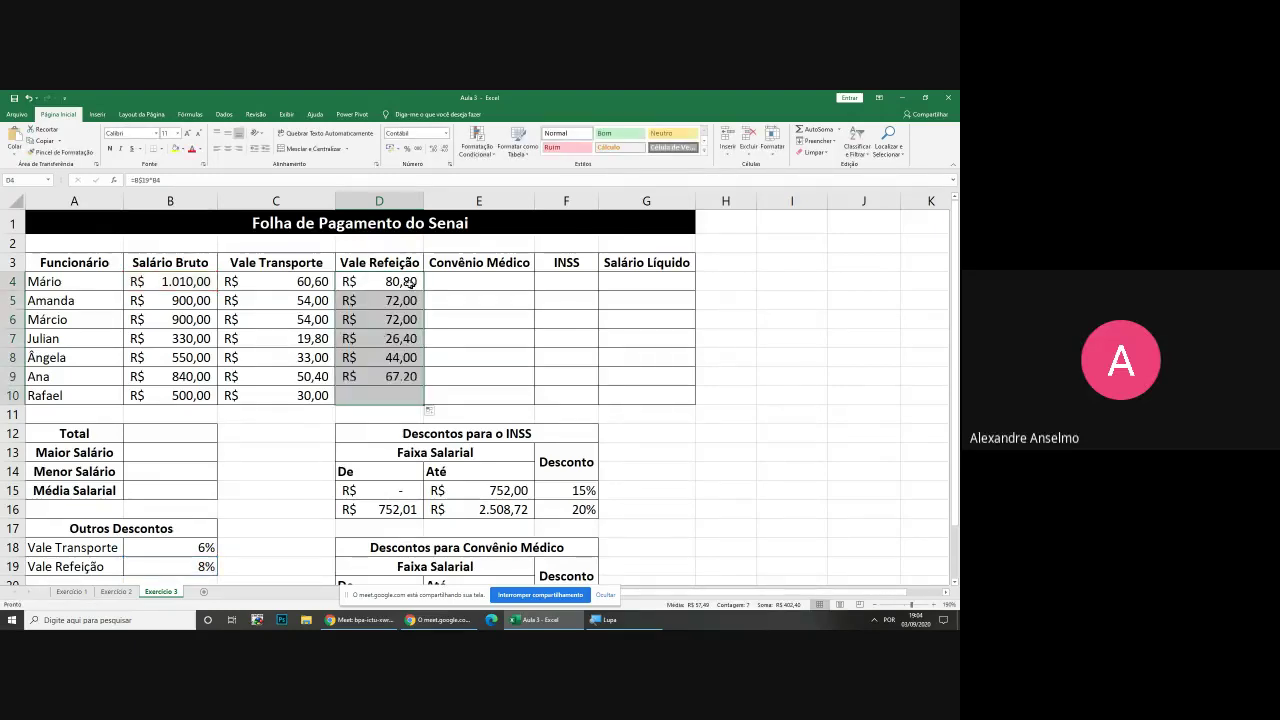
double_click(405, 282)
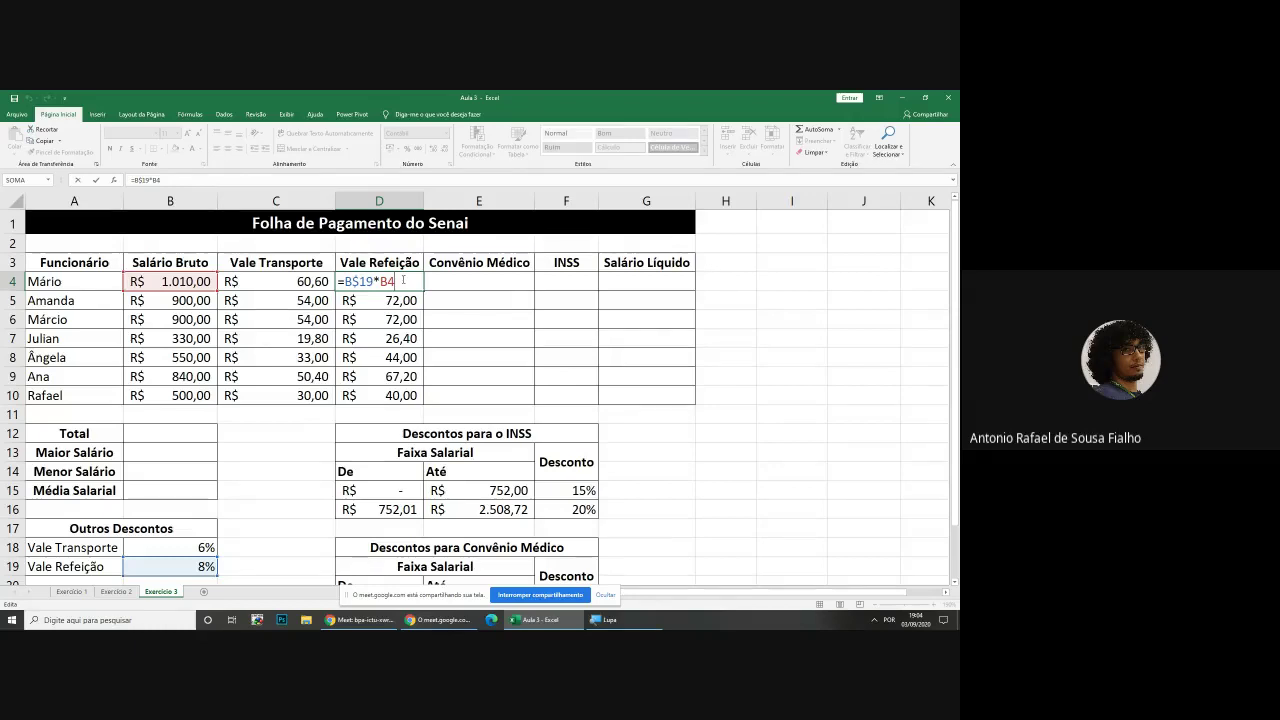
key(Return)
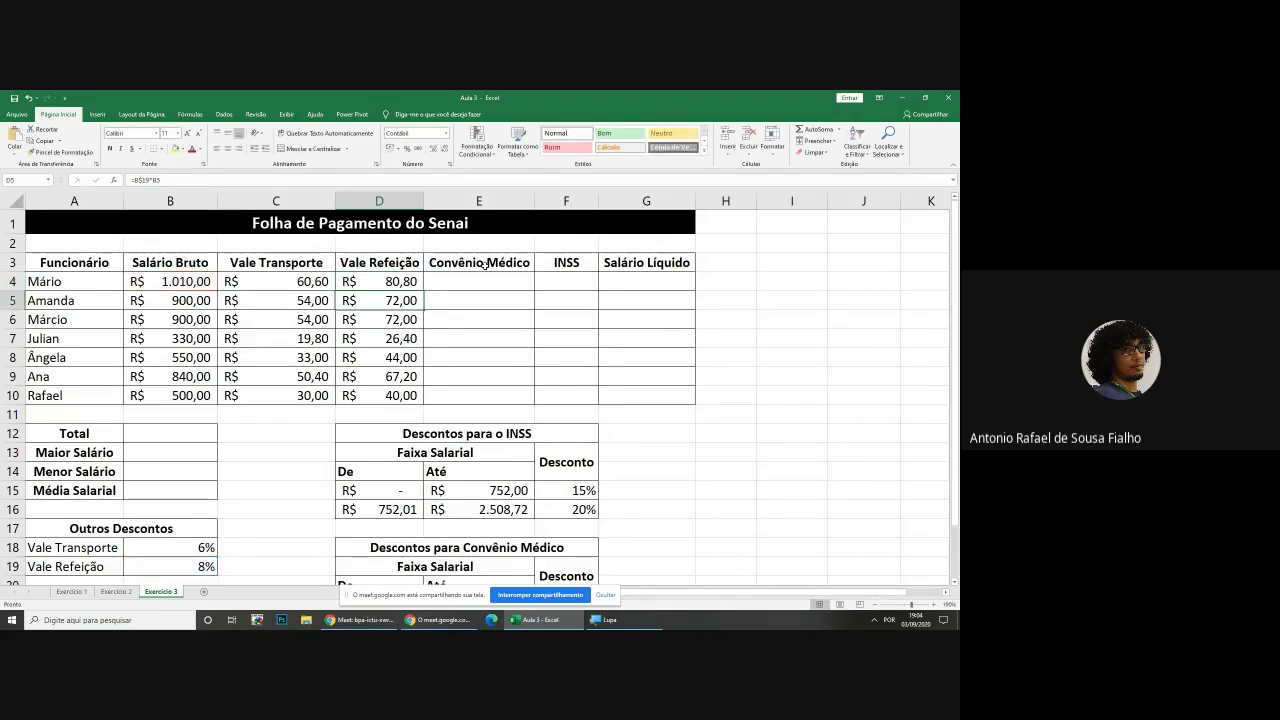
click(486, 265)
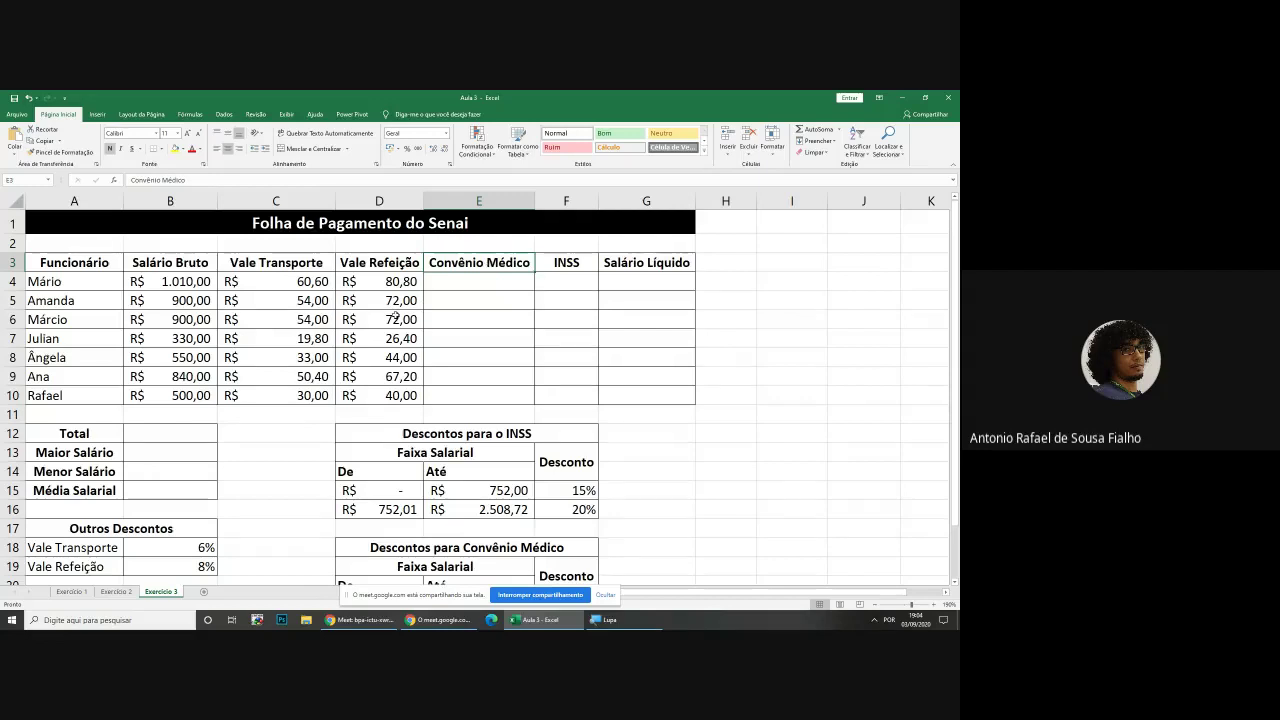
double_click(391, 283)
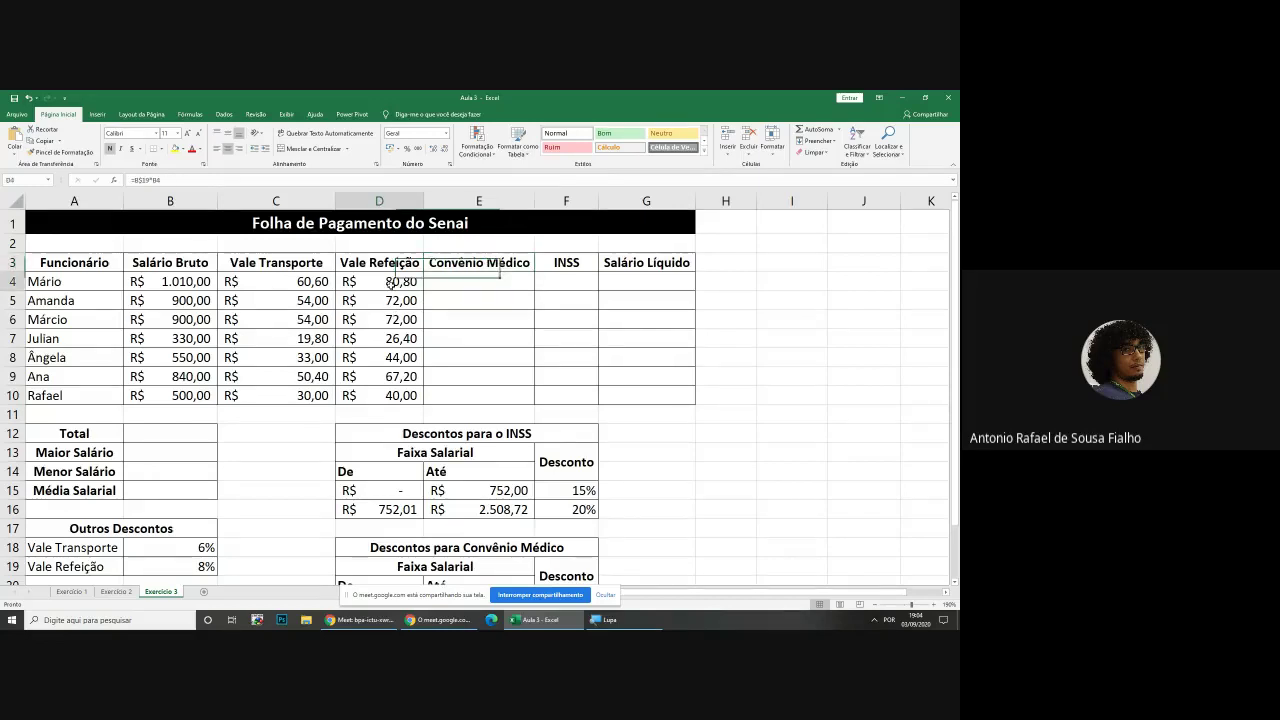
key(Escape)
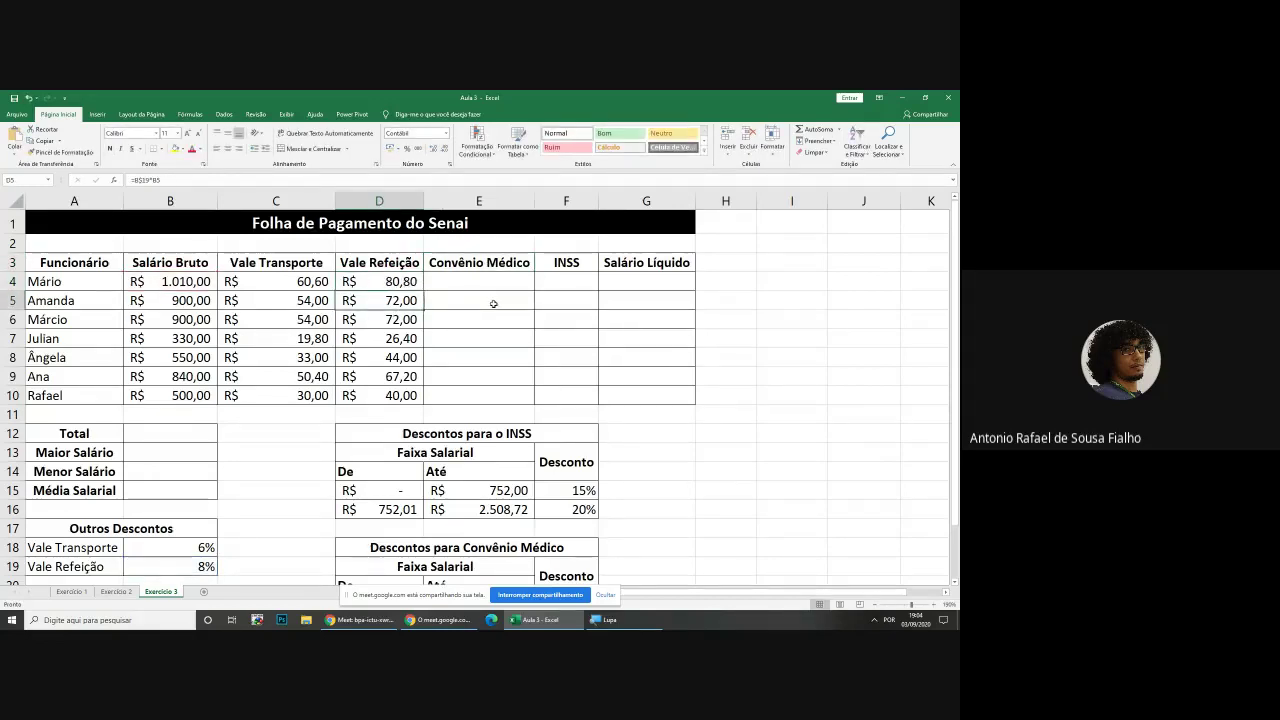
Examine the salary ranges and discount rates in D21:F22 of the Descontos para Convênio Médico table
click(494, 303)
scroll(494, 303, down, 3)
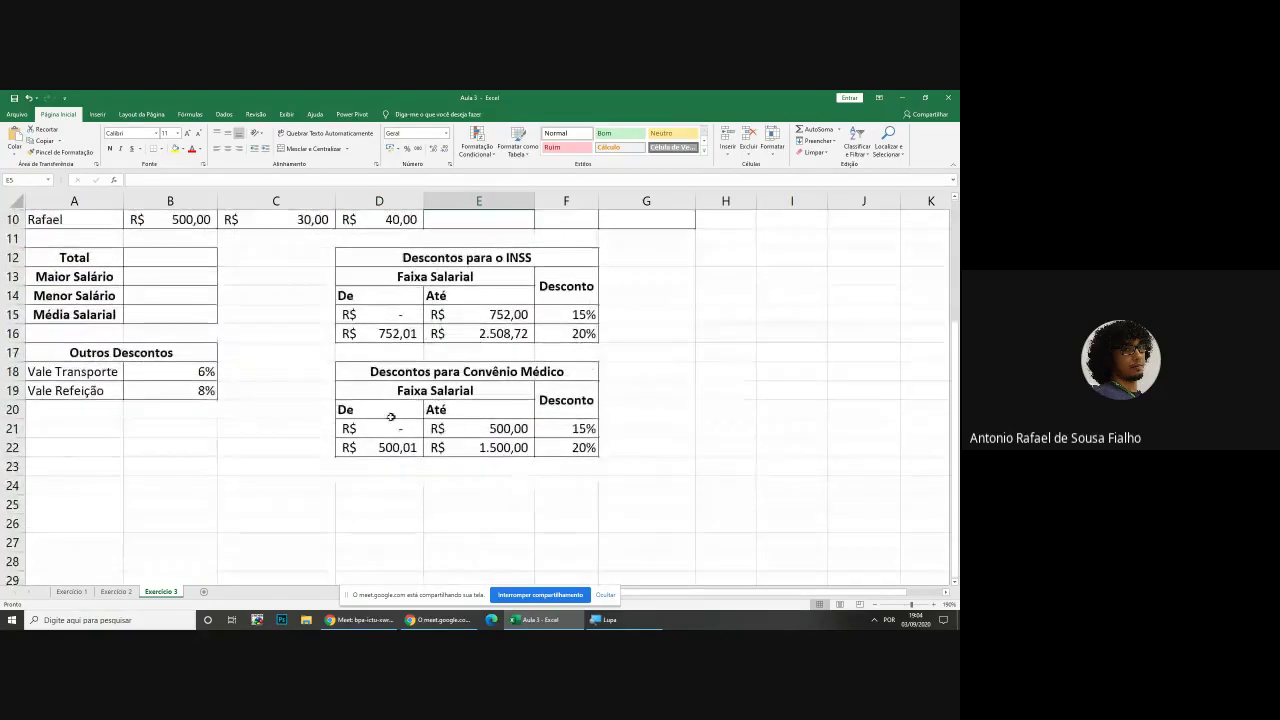
click(370, 428)
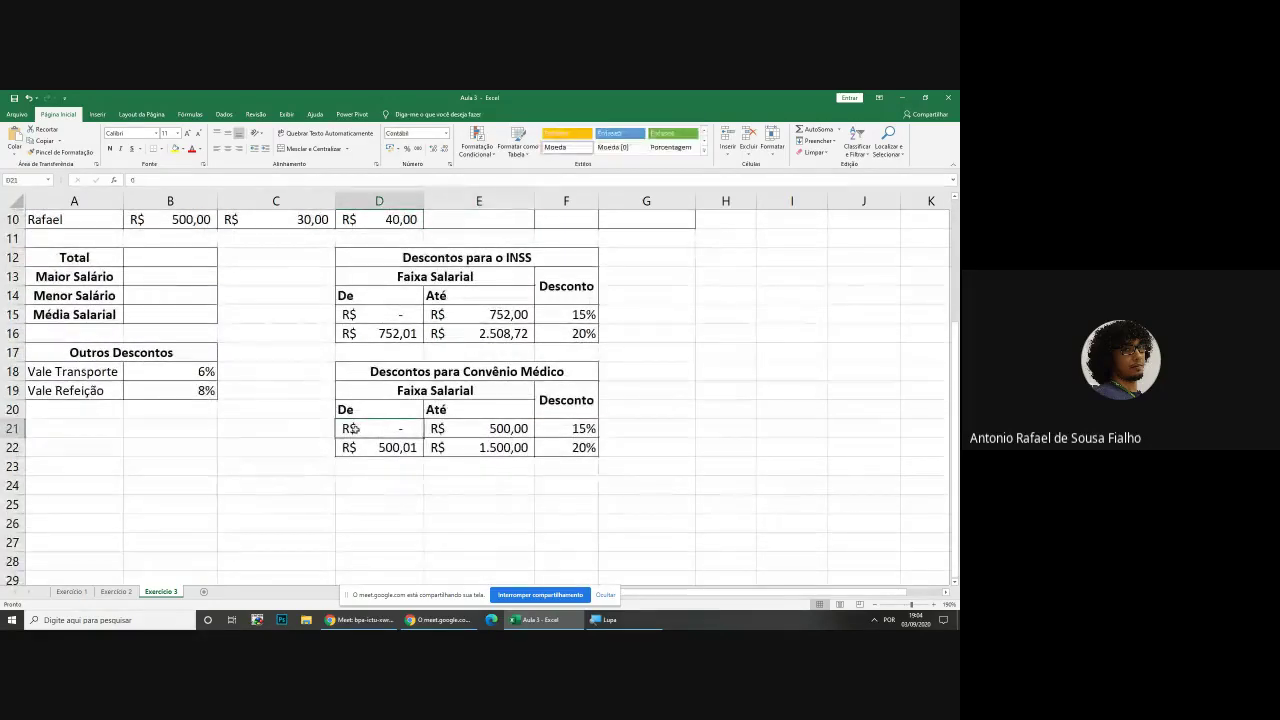
click(440, 428)
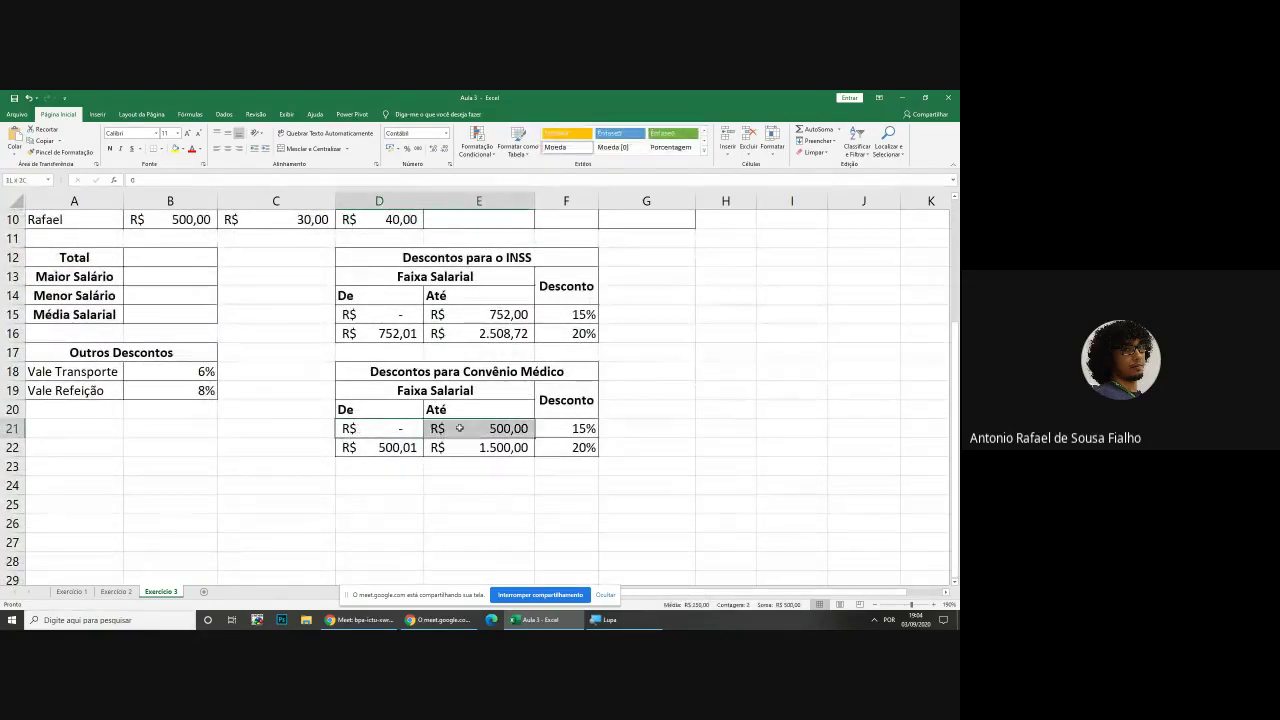
click(586, 426)
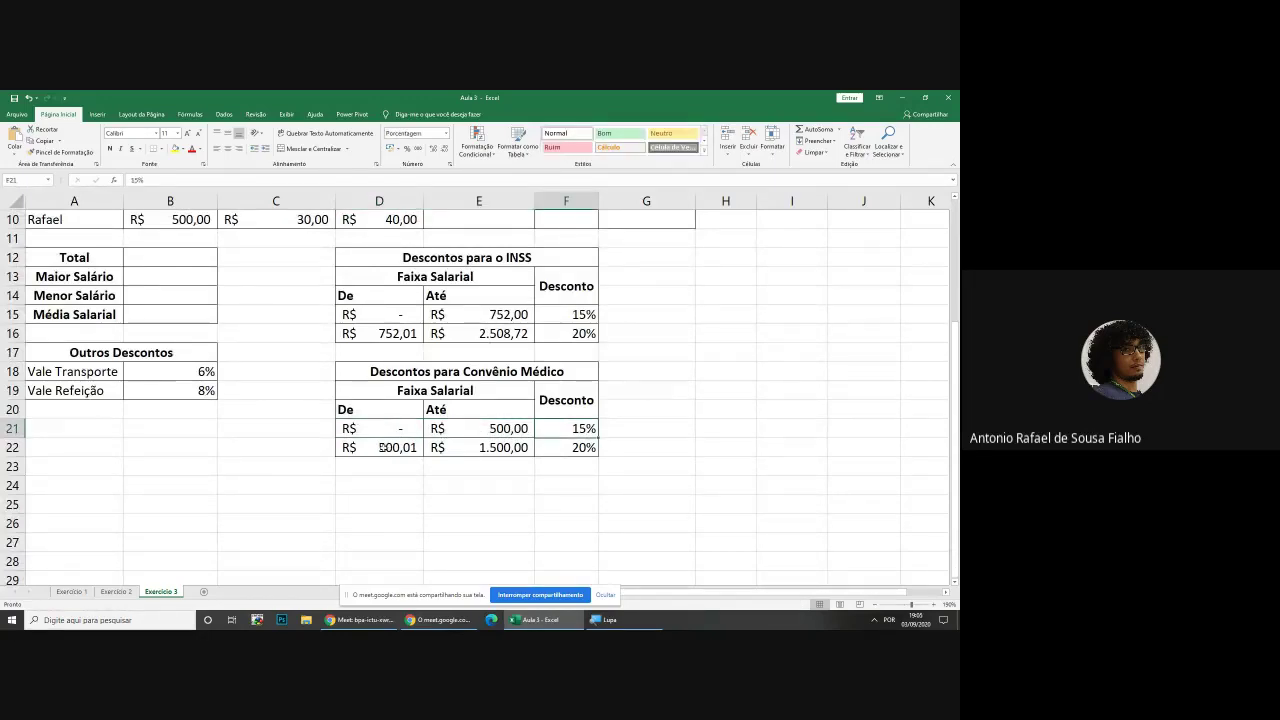
click(382, 447)
click(498, 447)
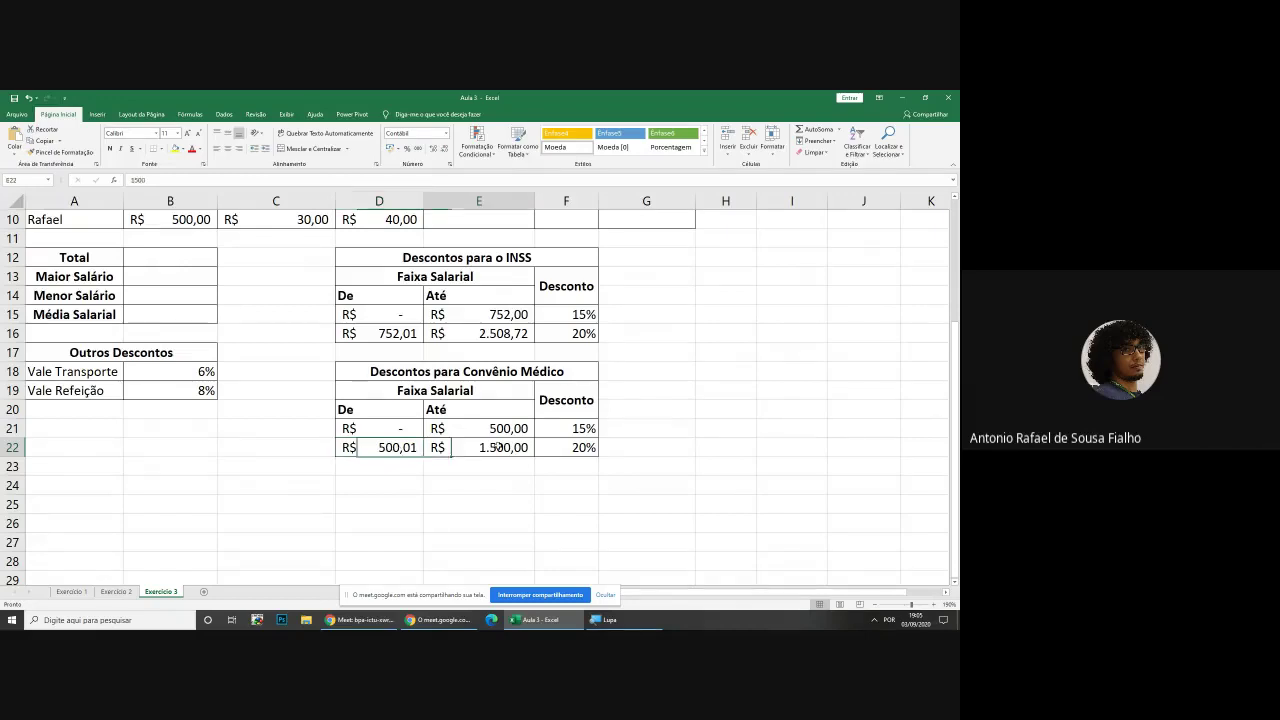
click(385, 447)
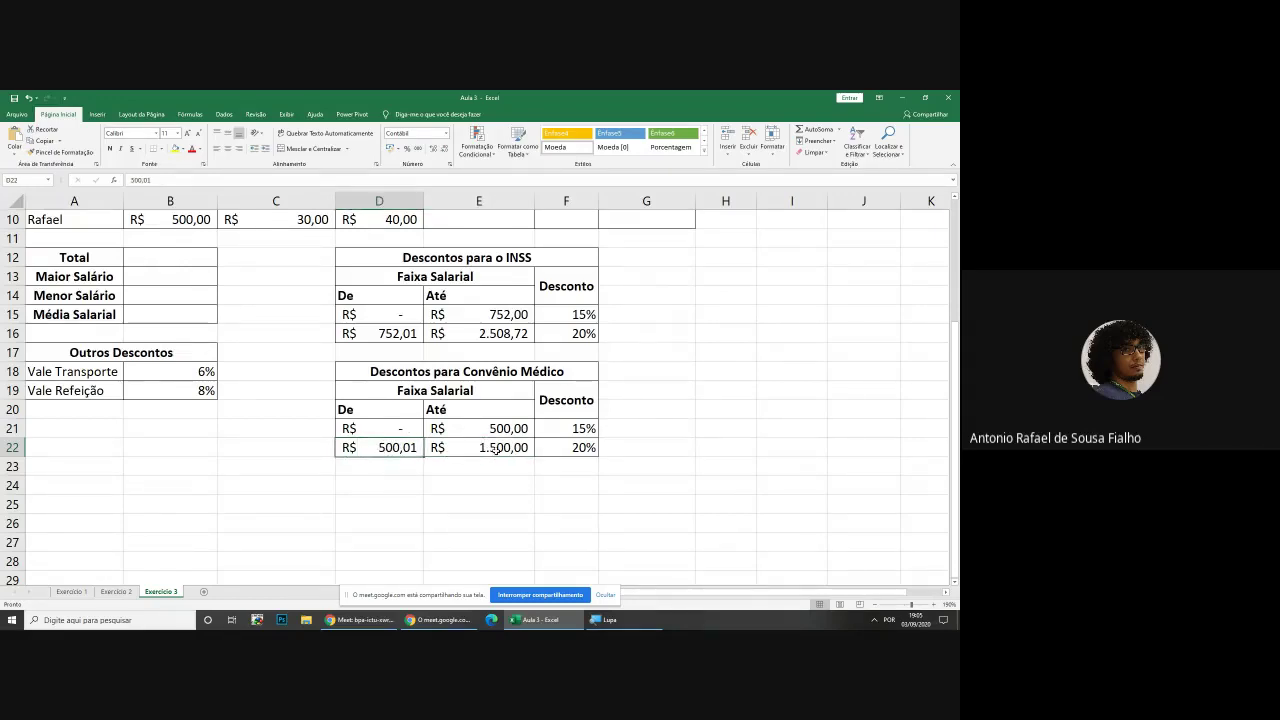
click(495, 450)
click(568, 447)
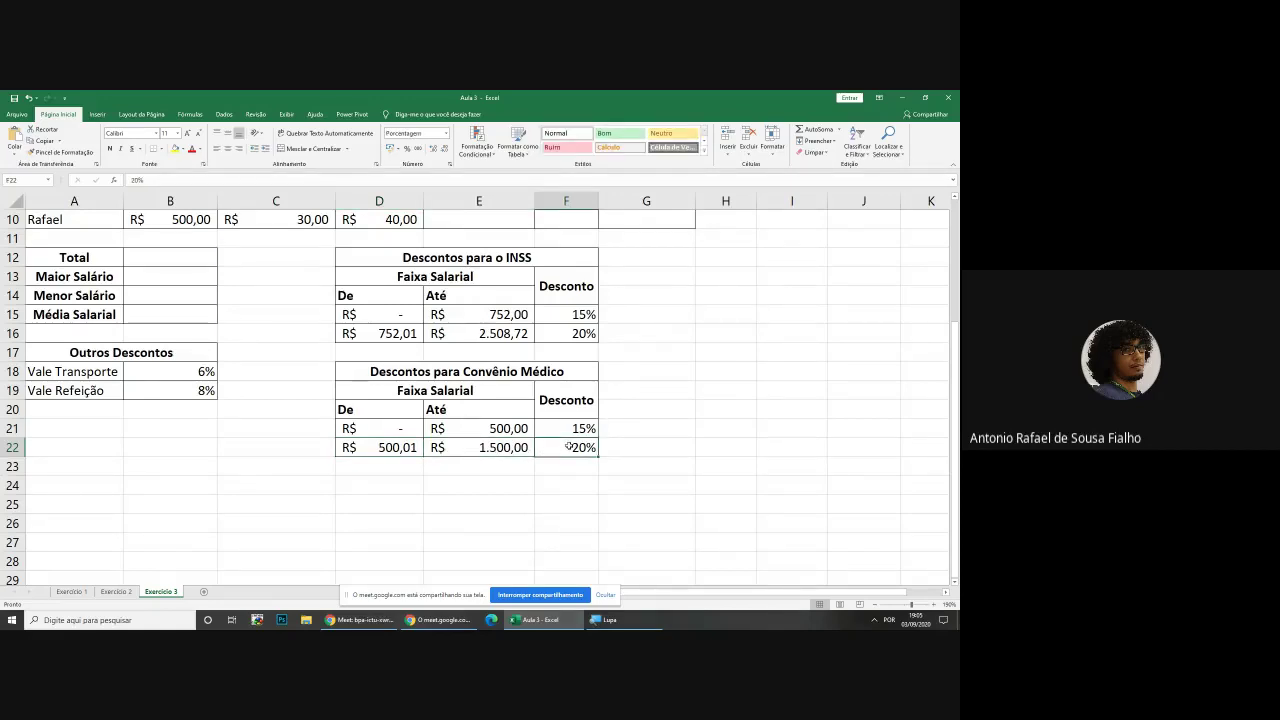
drag(569, 430, 569, 447)
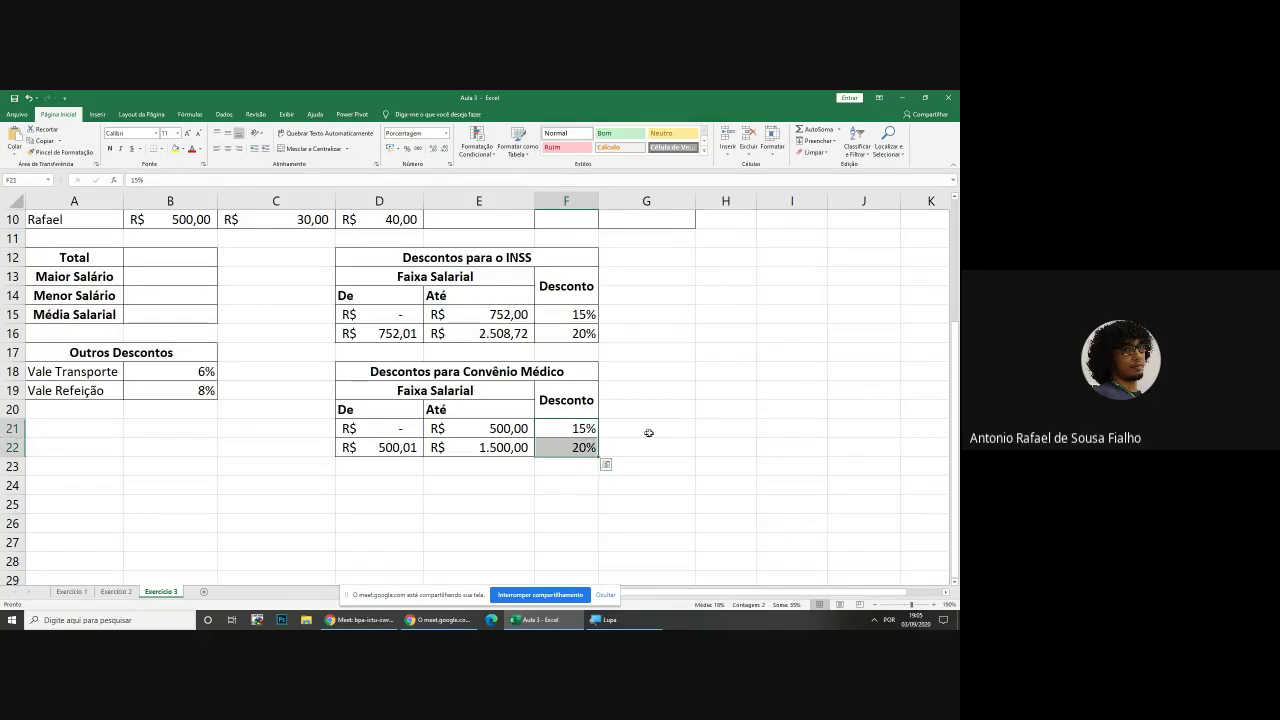
click(654, 432)
scroll(650, 432, up, 3)
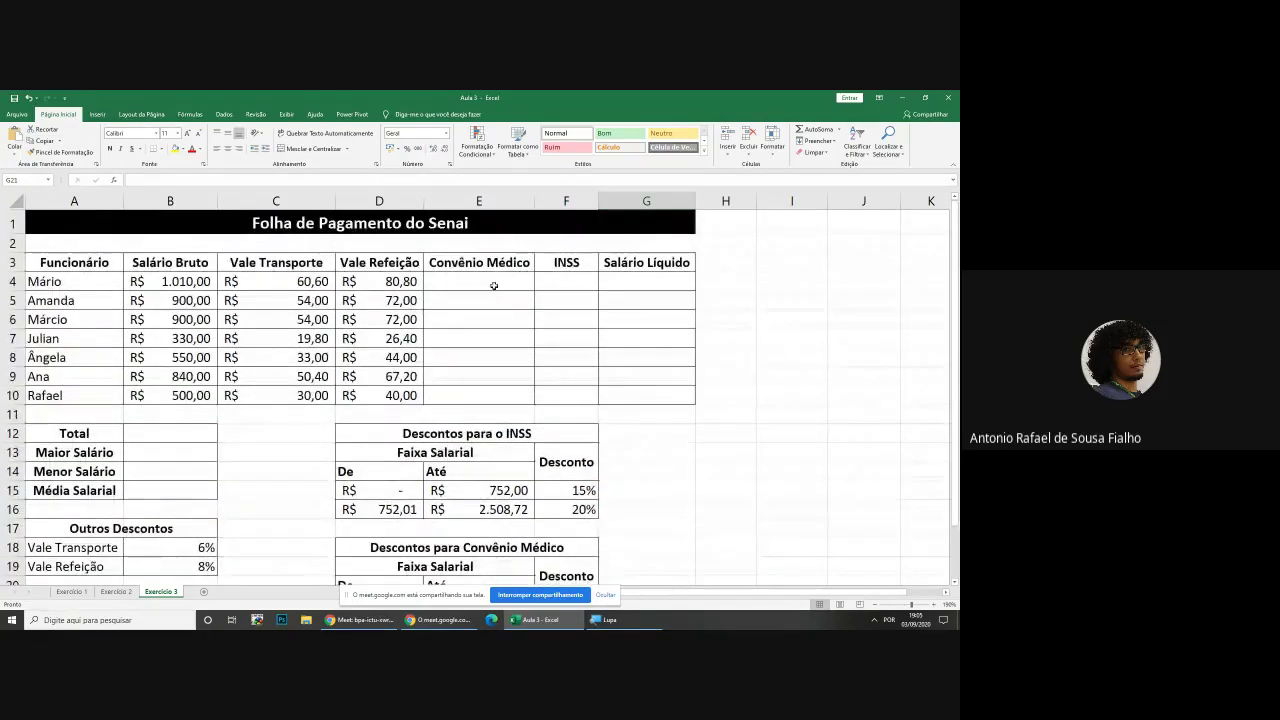
Start an SE formula in E4 for the Convênio Médico discount with the logical test B4<=500
click(495, 281)
text(=se)
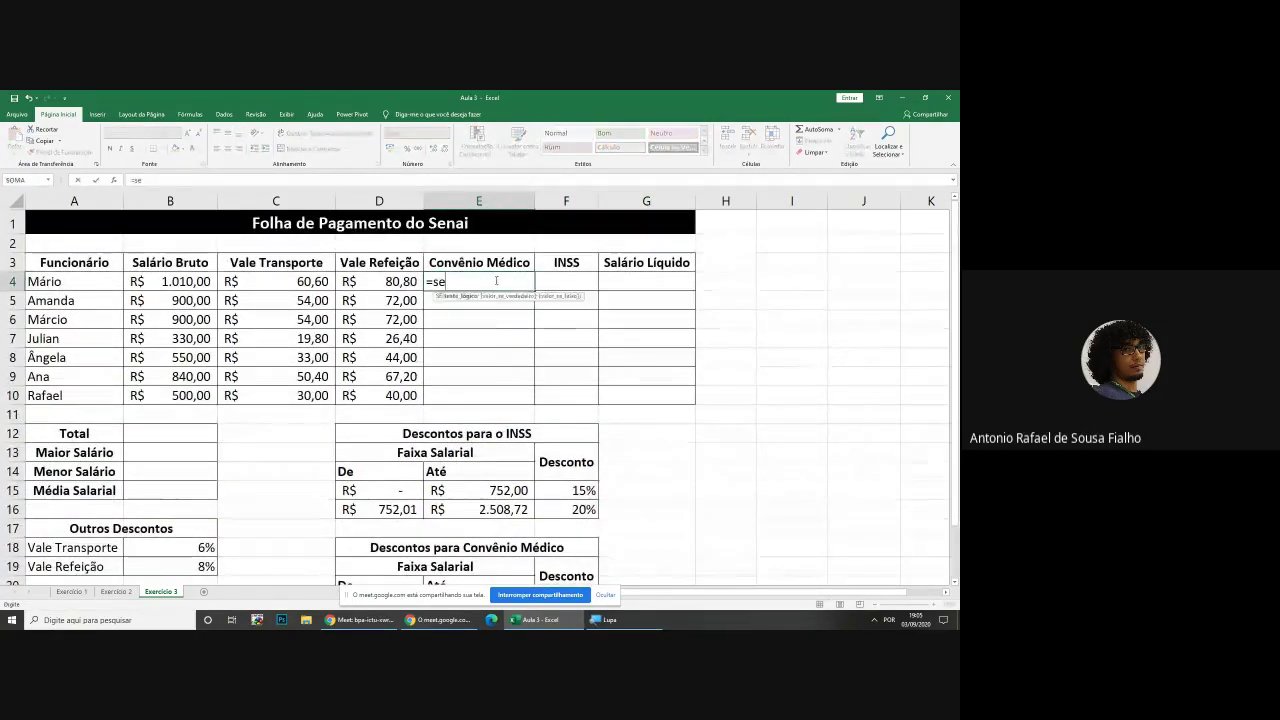
key(Tab)
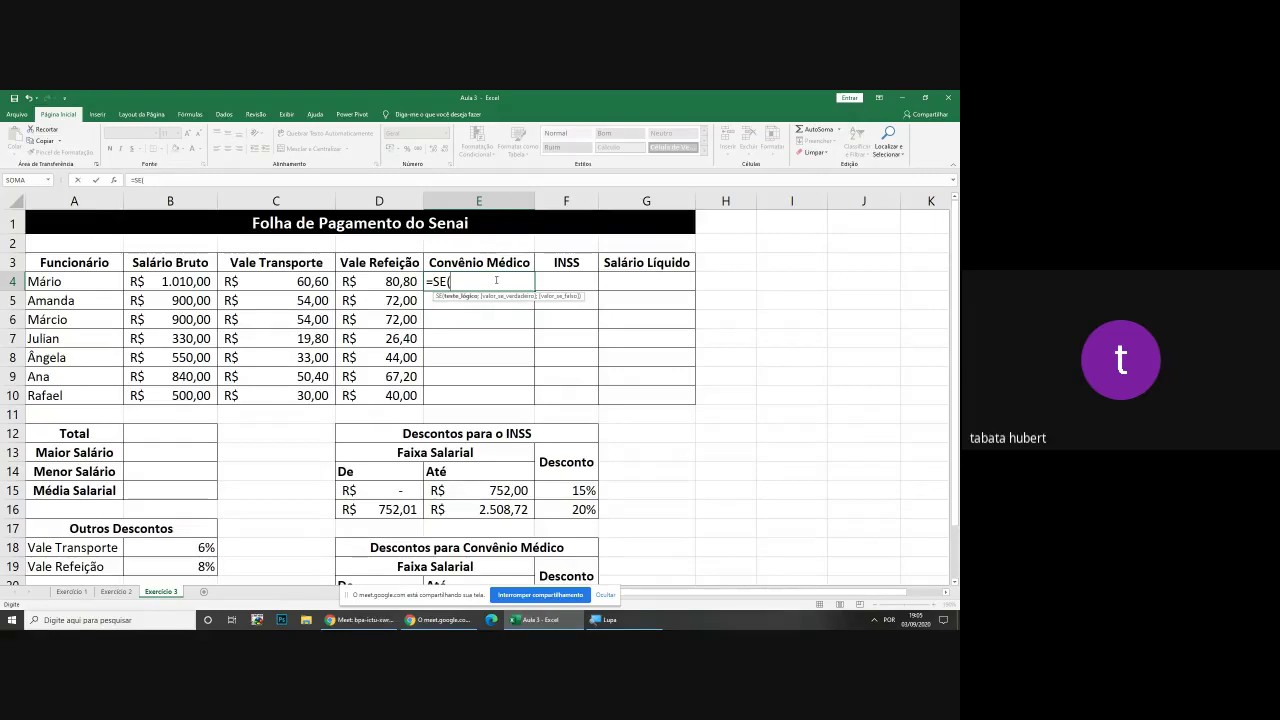
click(185, 283)
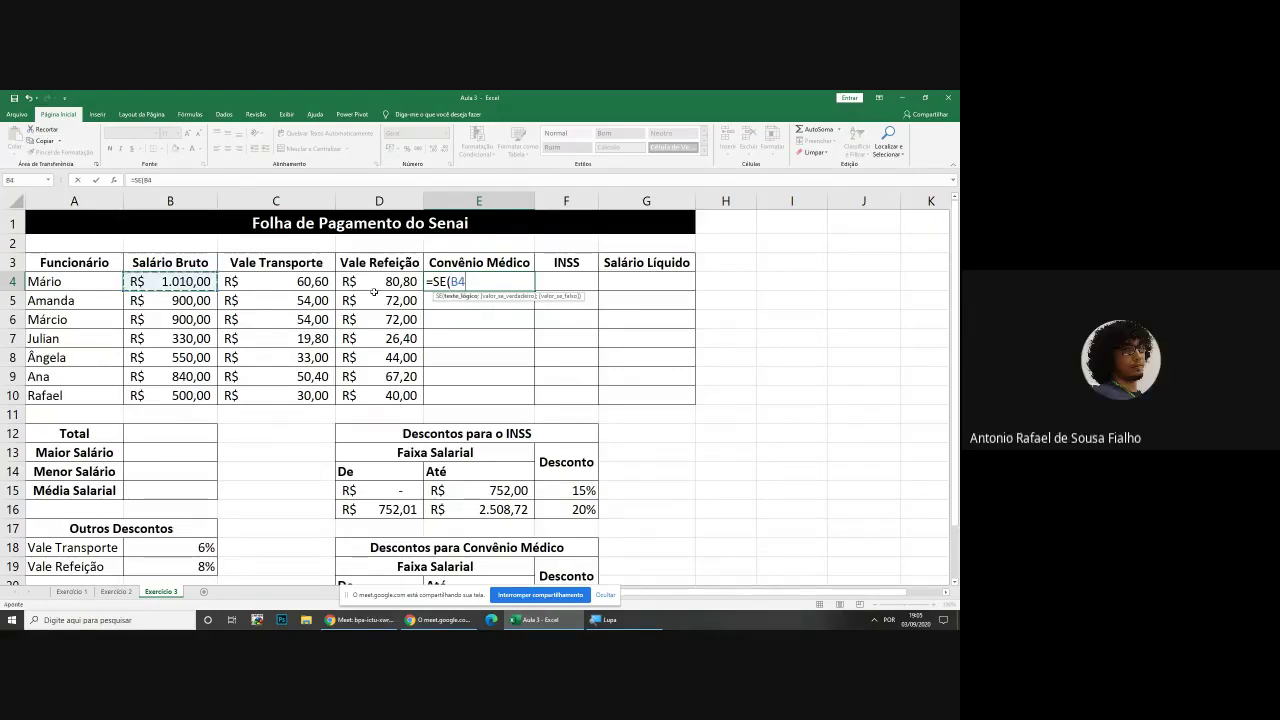
text(>=)
scroll(373, 291, down, 2)
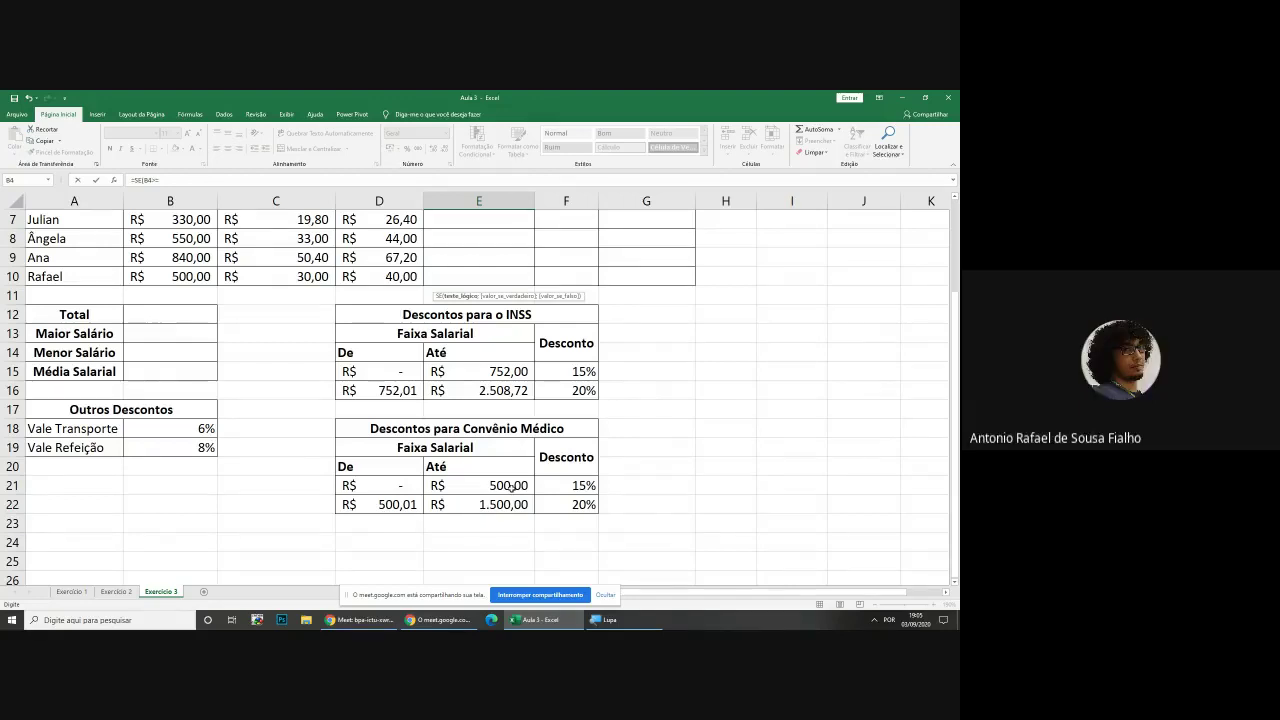
scroll(511, 487, up, 2)
key(BackSpace)
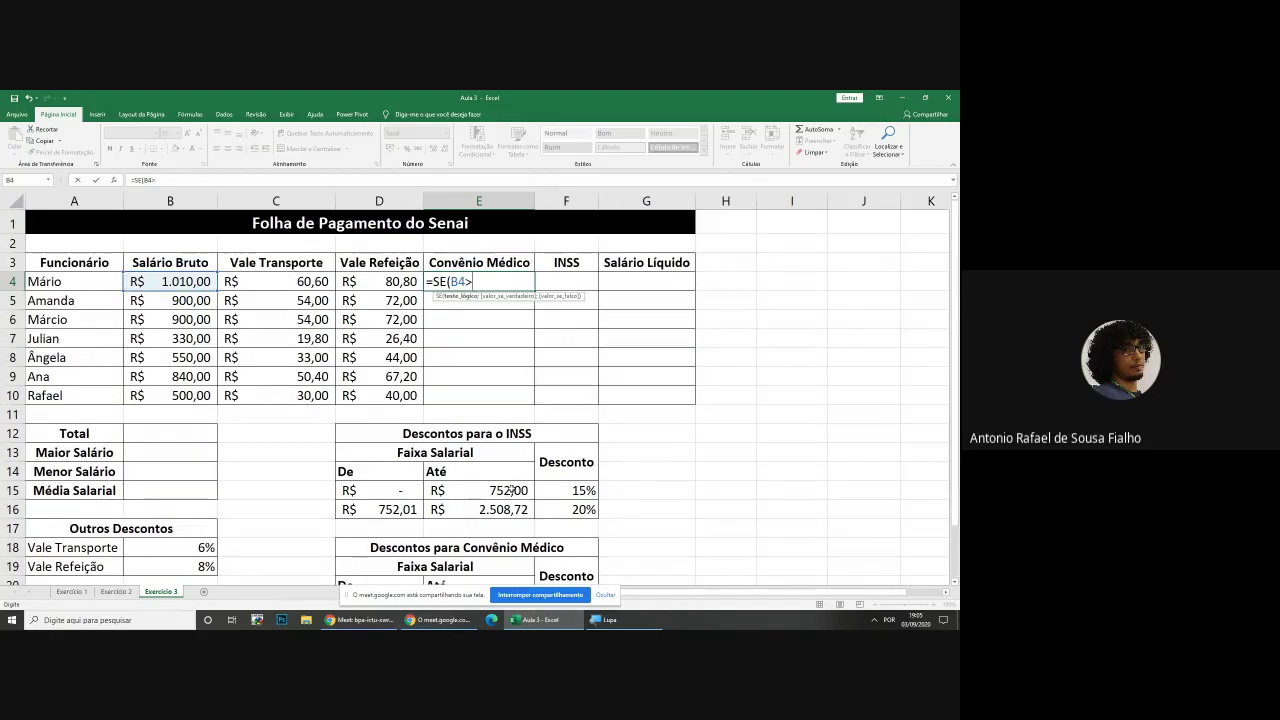
key(BackSpace)
text(<0)
key(BackSpace)
text(=500;)
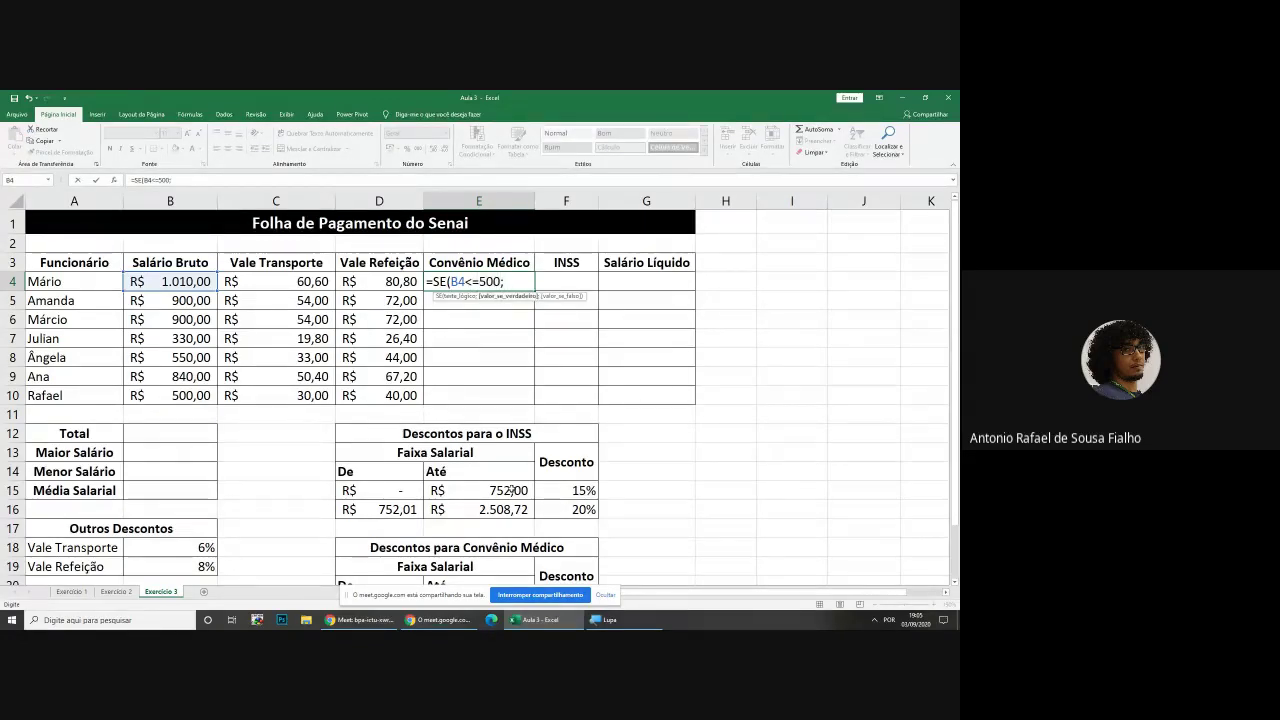
Add 15%*B4 as the value-if-true argument of the SE formula in E4
scroll(683, 533, down, 1)
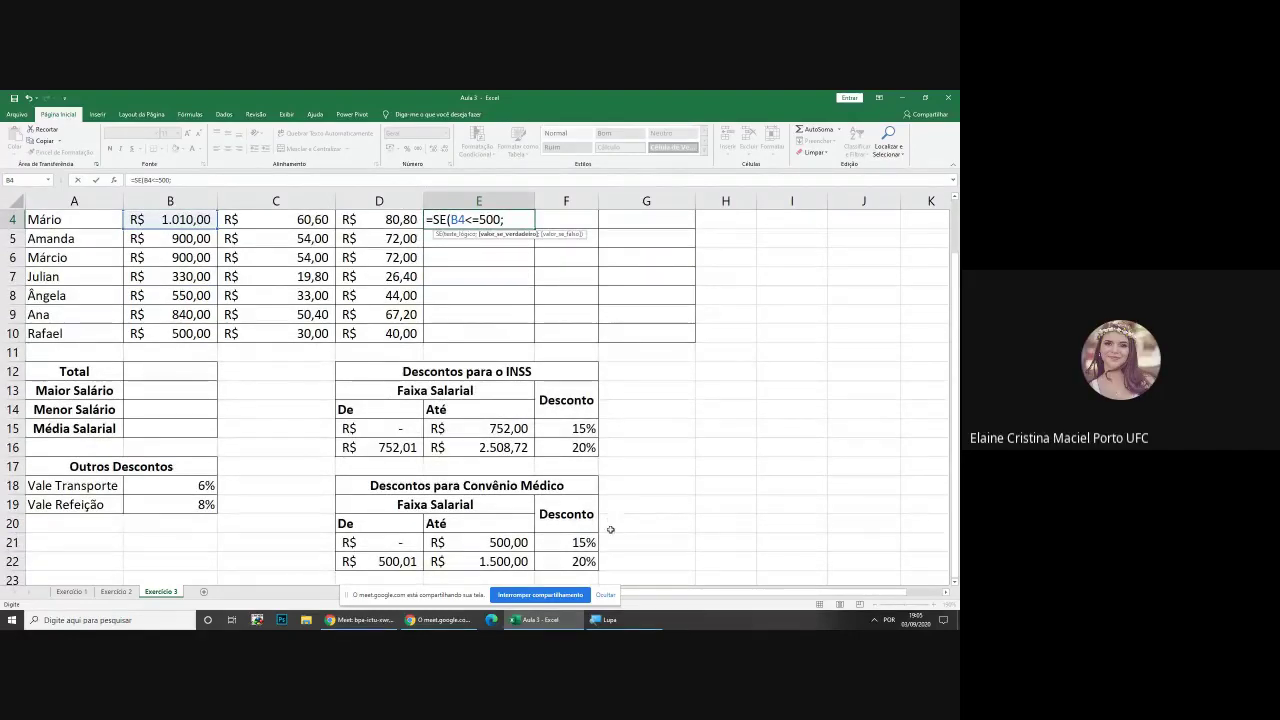
scroll(630, 505, up, 1)
text(15)
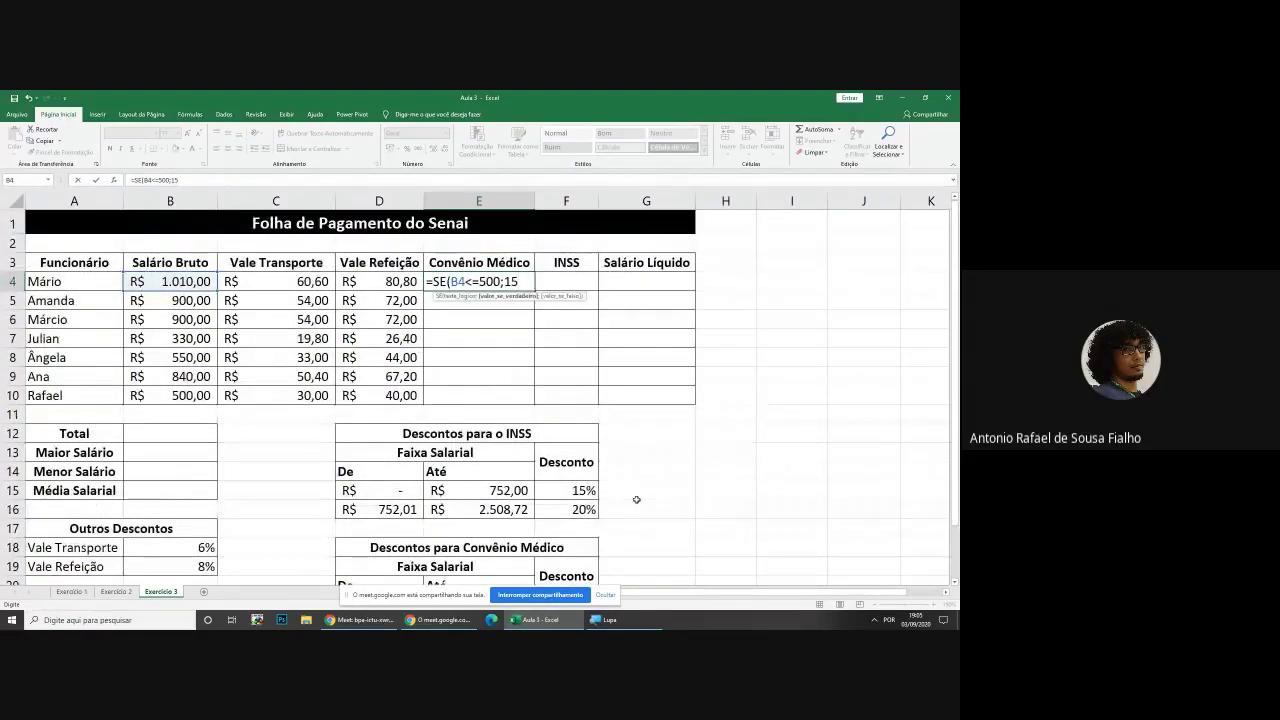
text(%*)
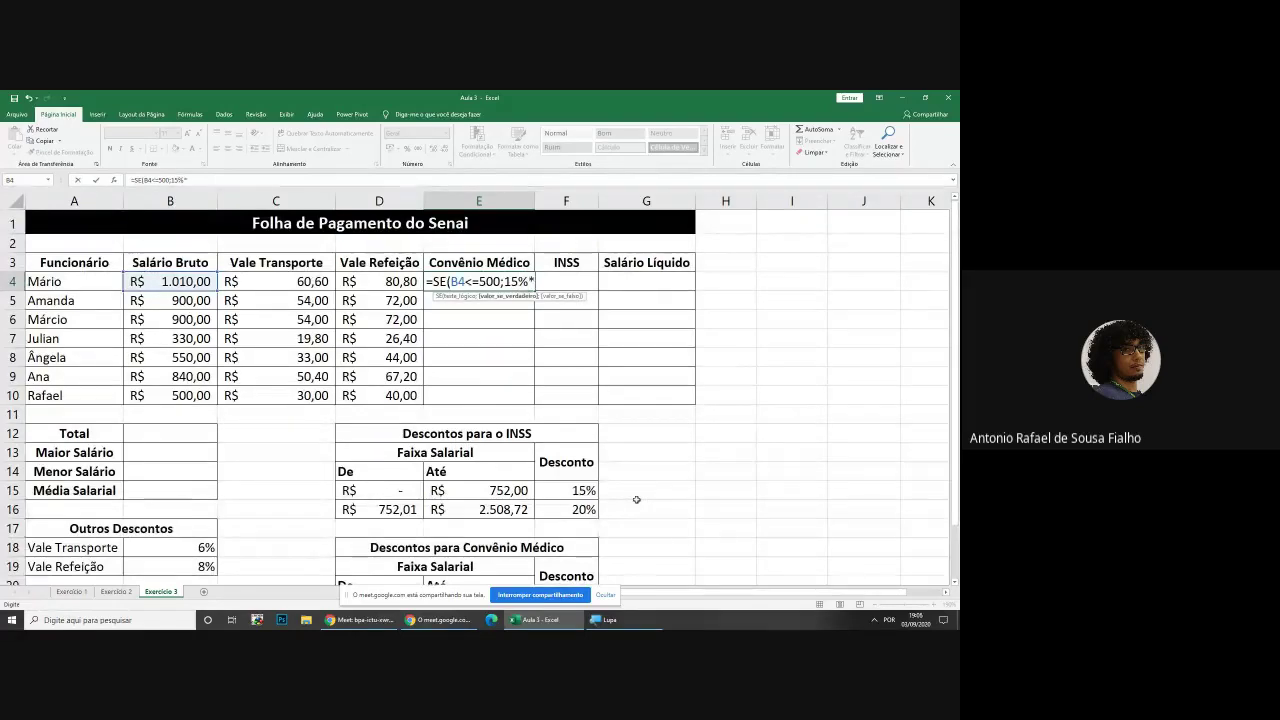
click(135, 283)
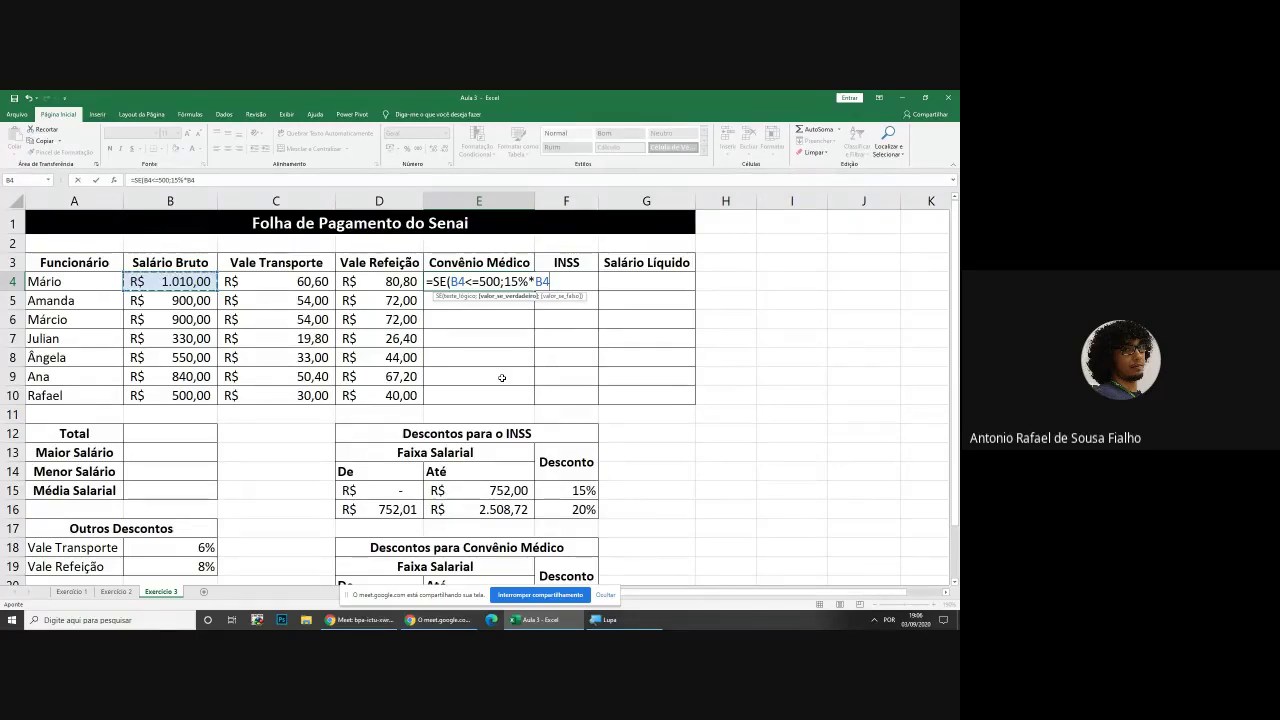
text(;)
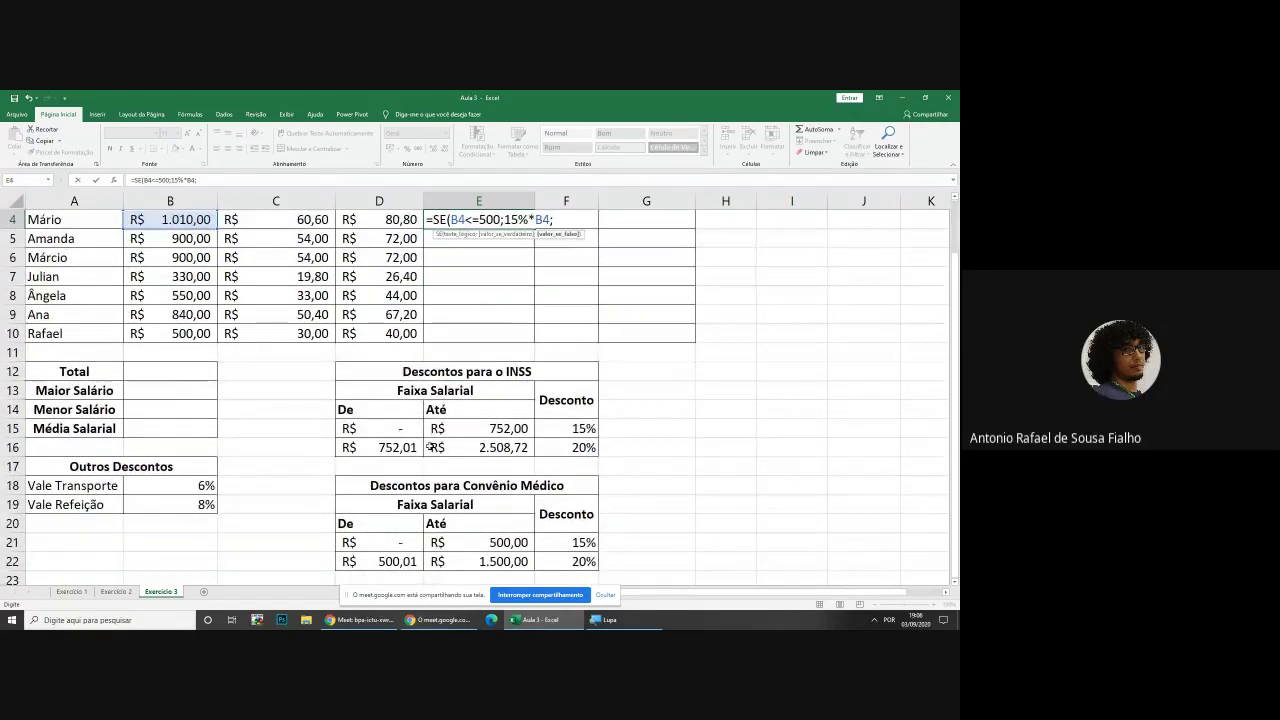
scroll(539, 358, up, 1)
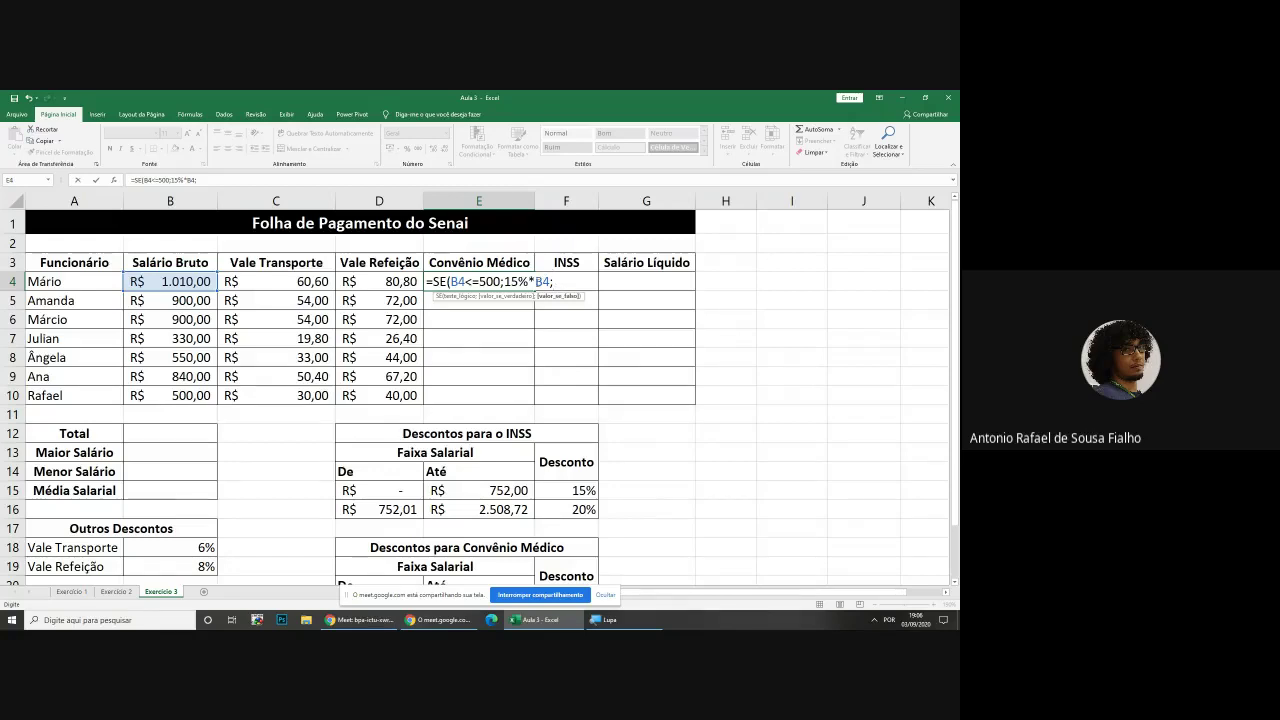
Add 20%*B4 as the value-if-false argument of the SE formula in E4
click(553, 282)
scroll(552, 329, down, 1)
scroll(552, 329, down, 1)
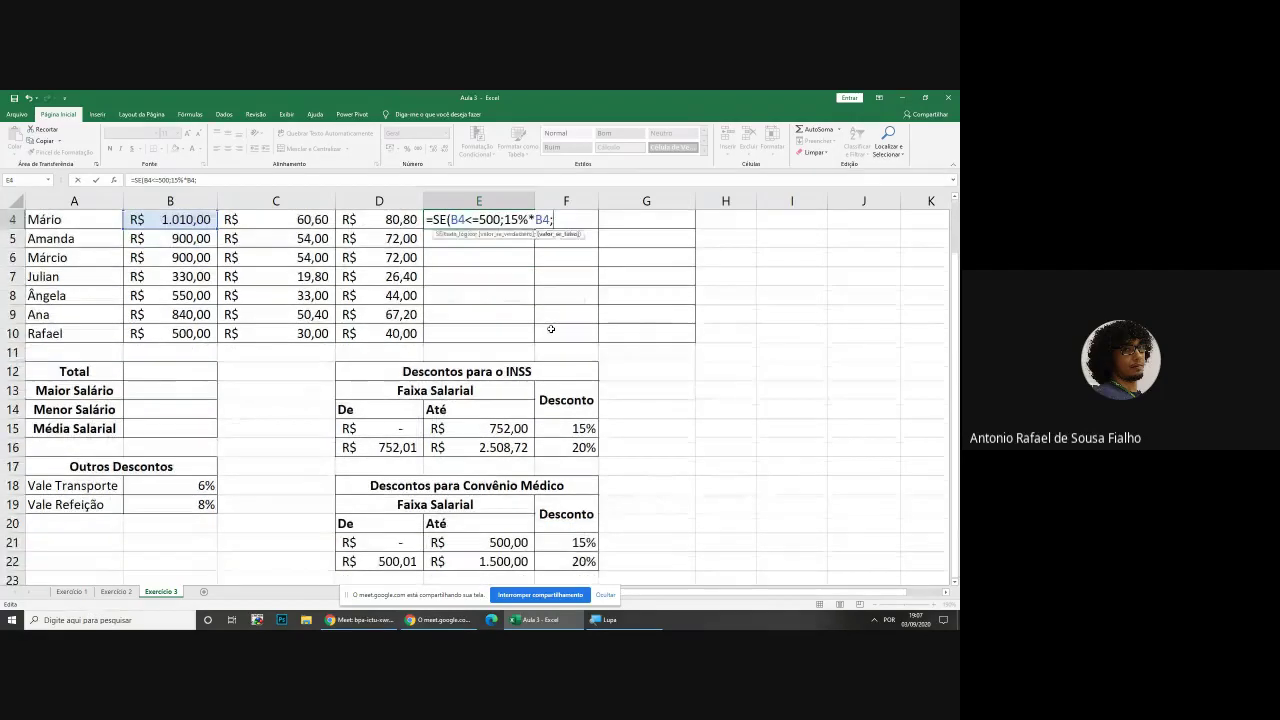
scroll(546, 316, up, 3)
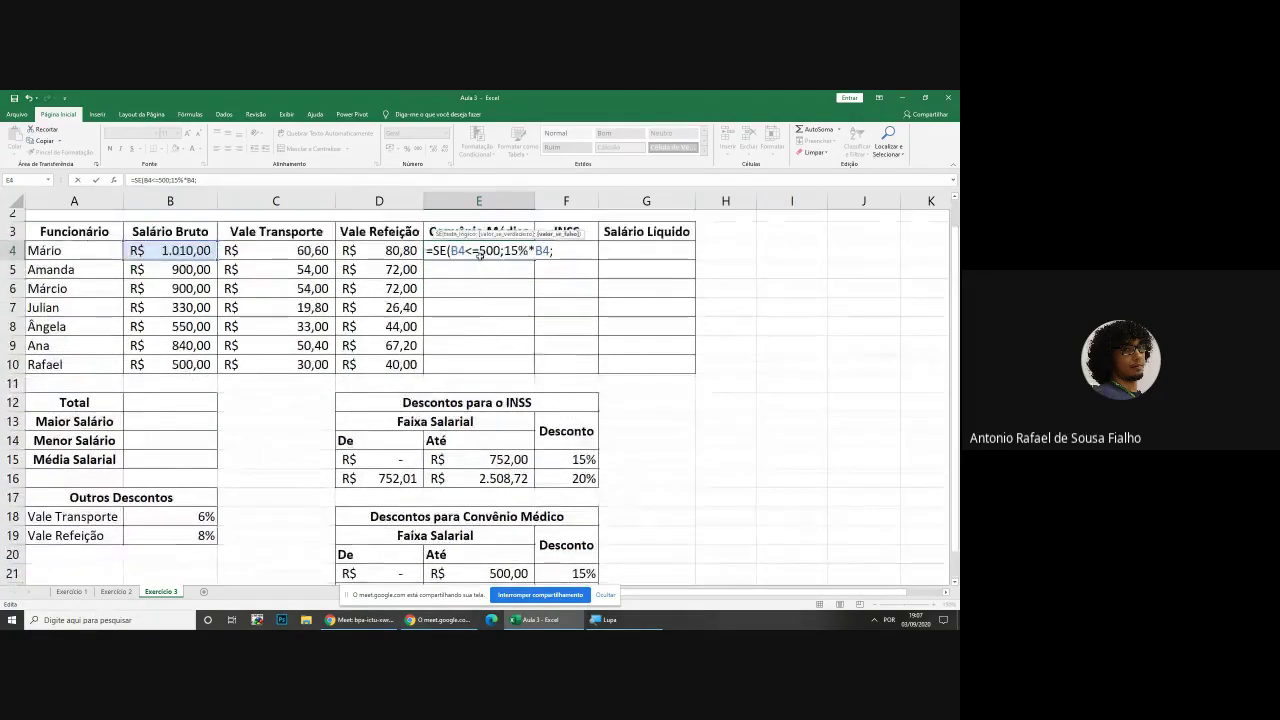
text(20%*)
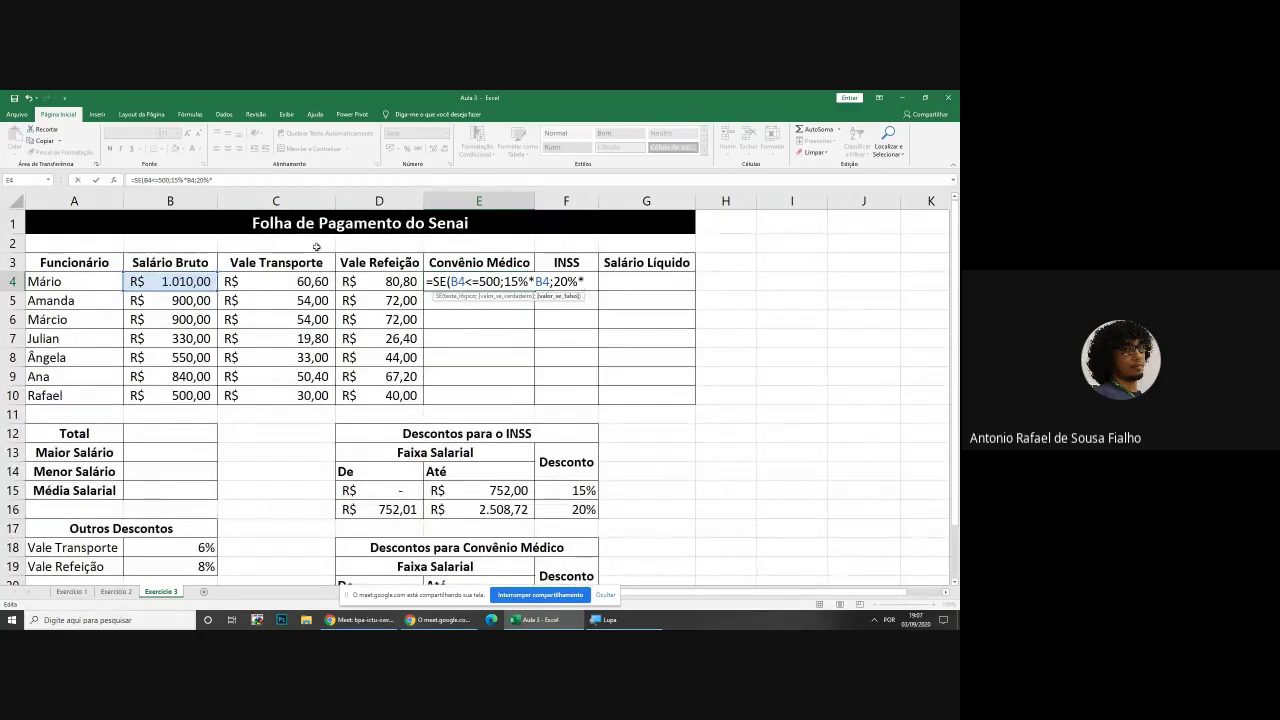
click(183, 281)
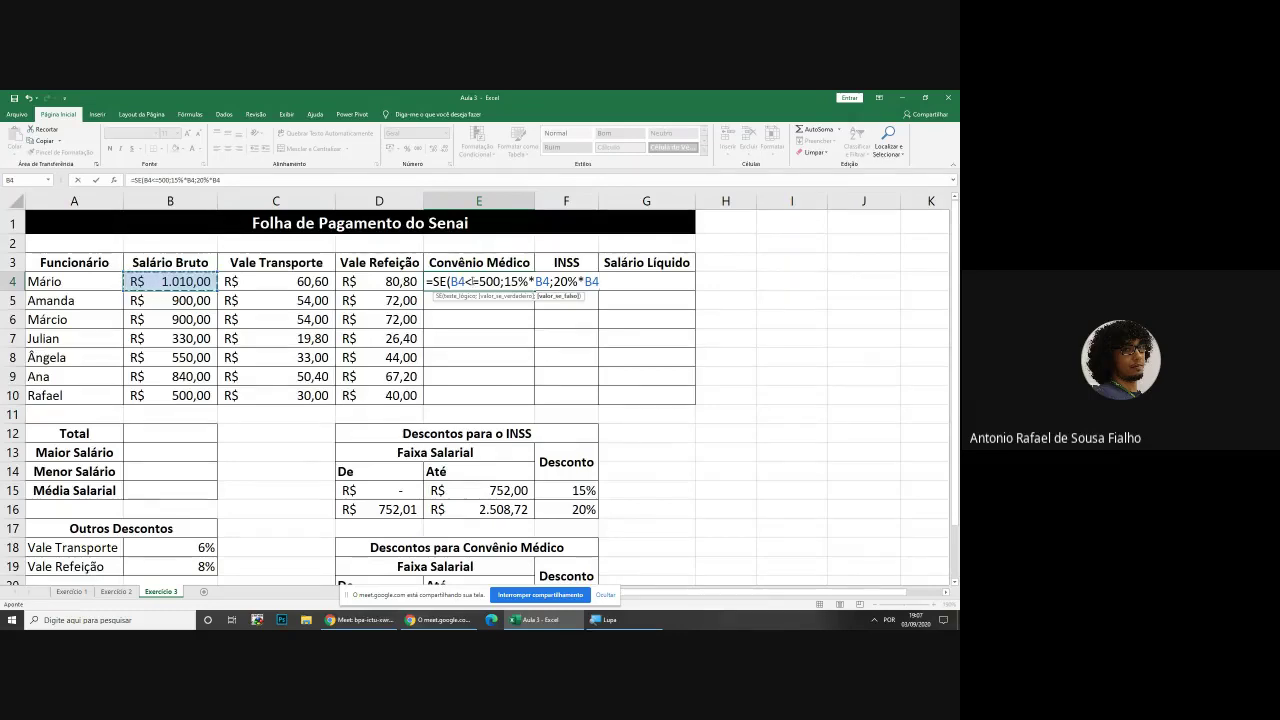
Review the test and both result arguments of the SE formula in E4, and commit the formula
drag(478, 281, 500, 281)
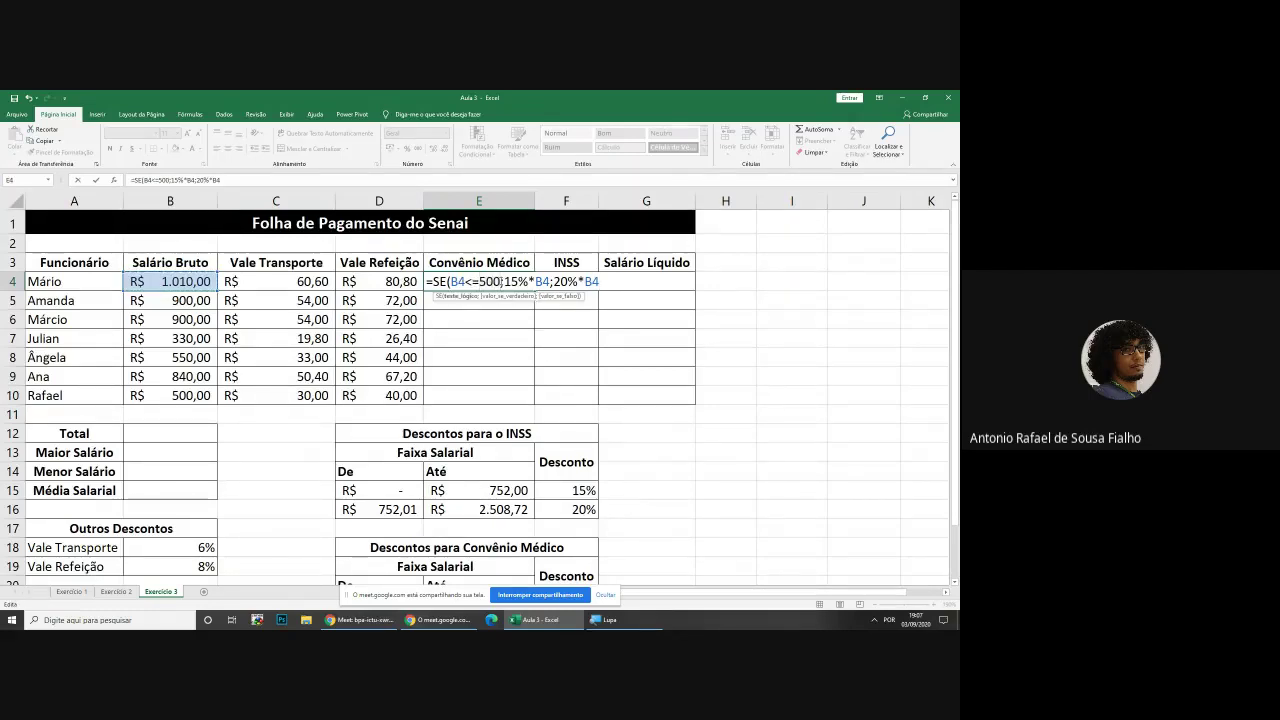
click(501, 281)
drag(506, 281, 550, 281)
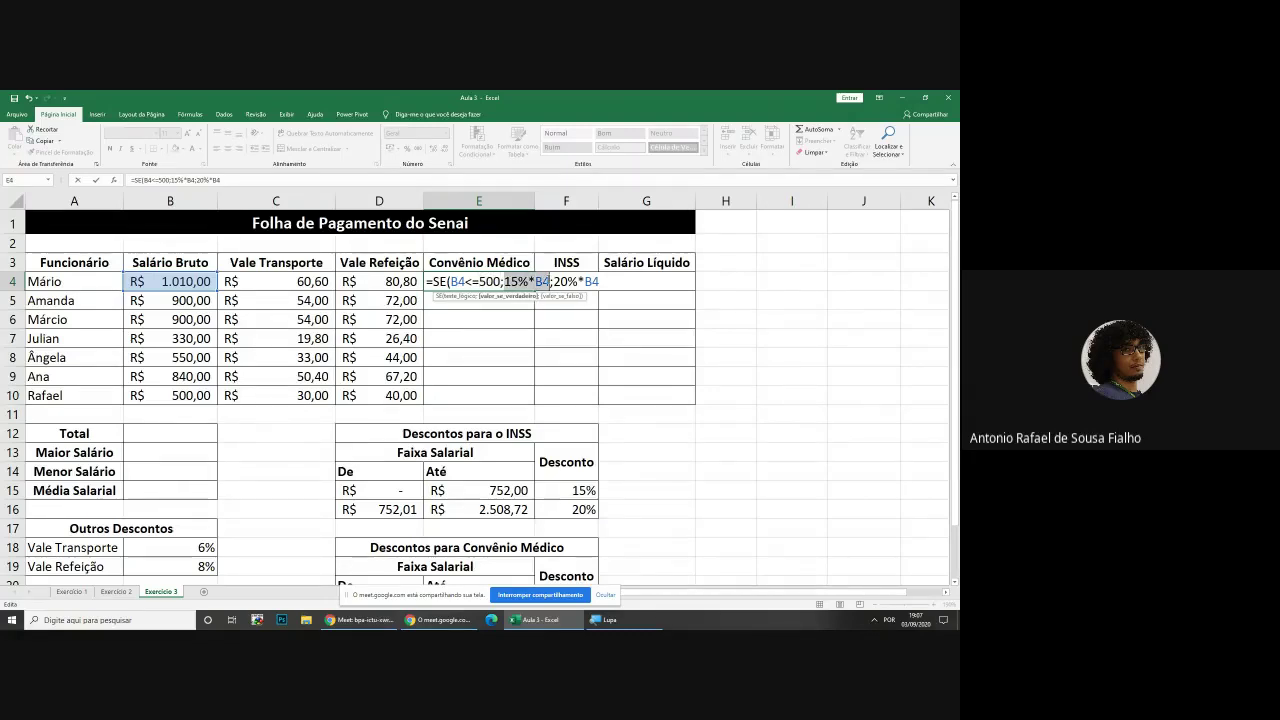
click(550, 281)
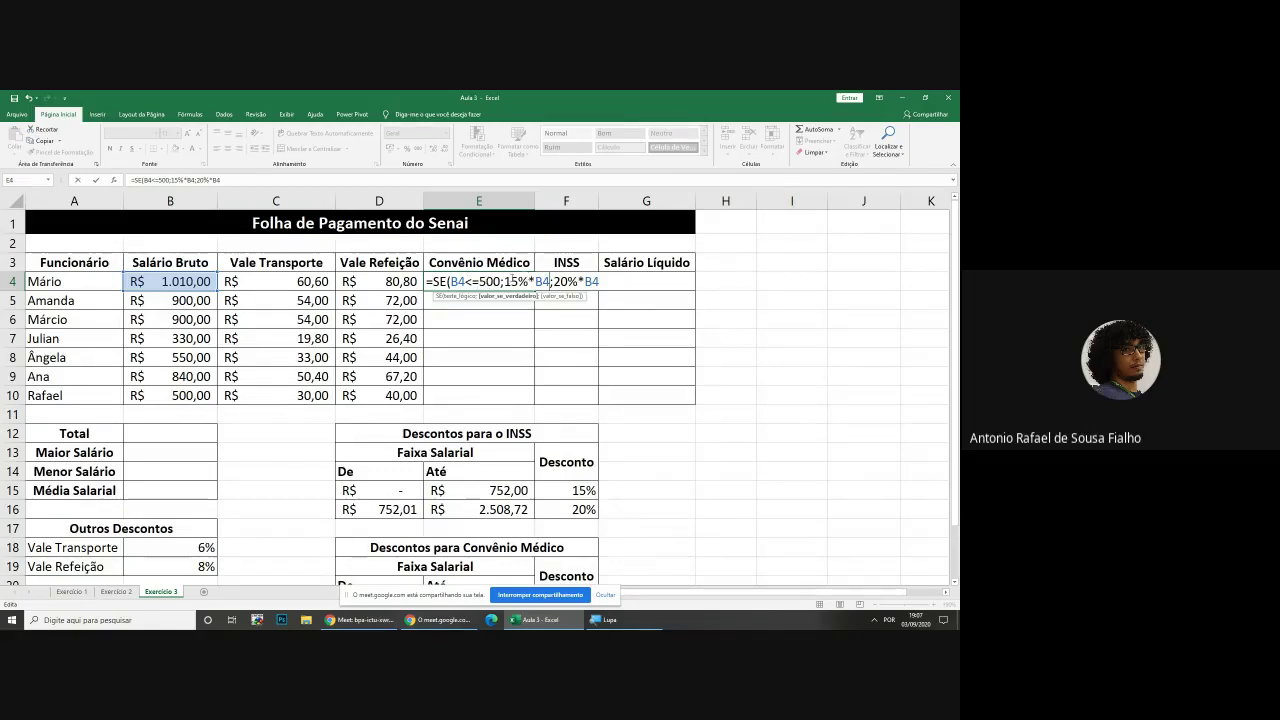
drag(508, 281, 600, 282)
click(600, 282)
key(Return)
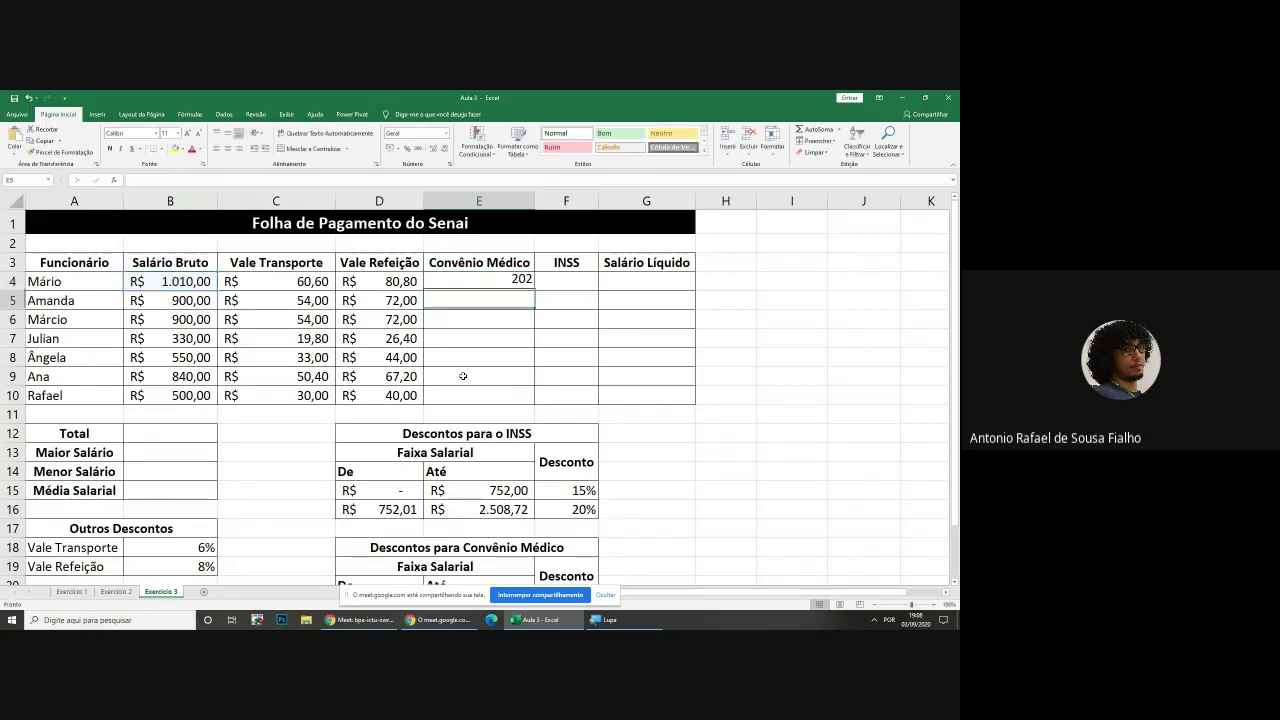
Copy the Convênio Médico formula from E4 down through E10 and apply the R$ accounting format to the range
click(510, 281)
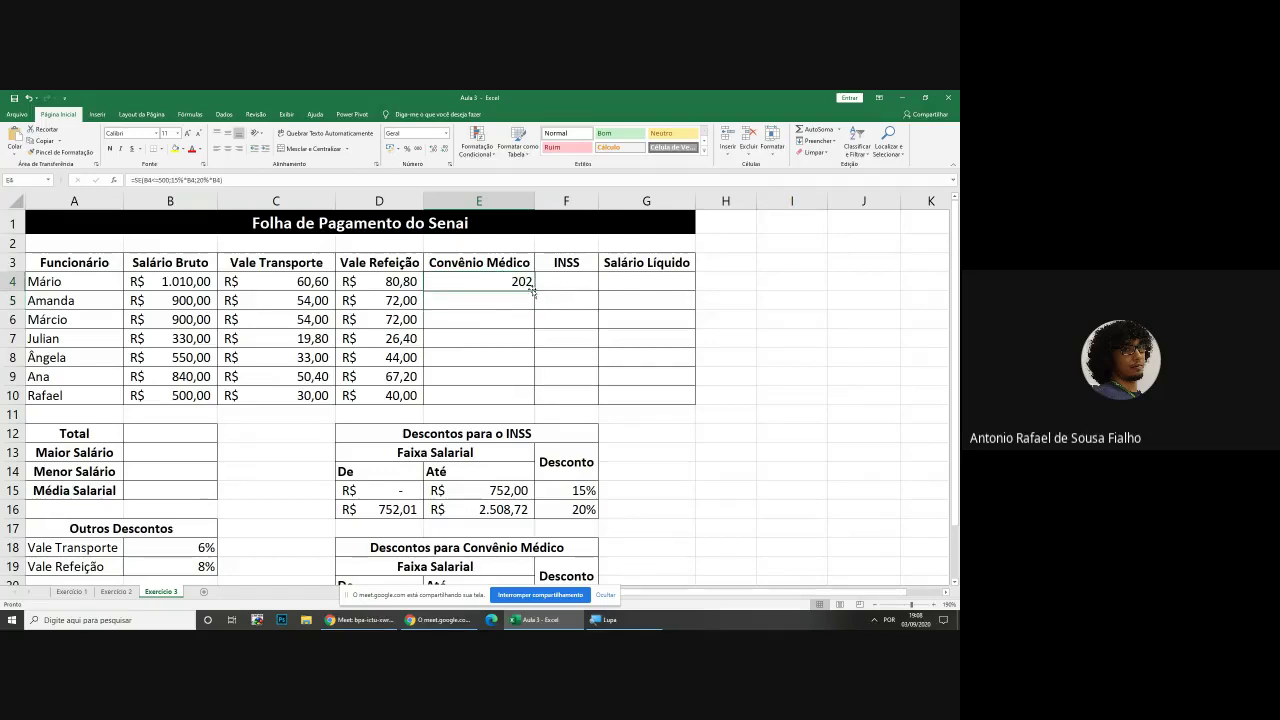
double_click(532, 289)
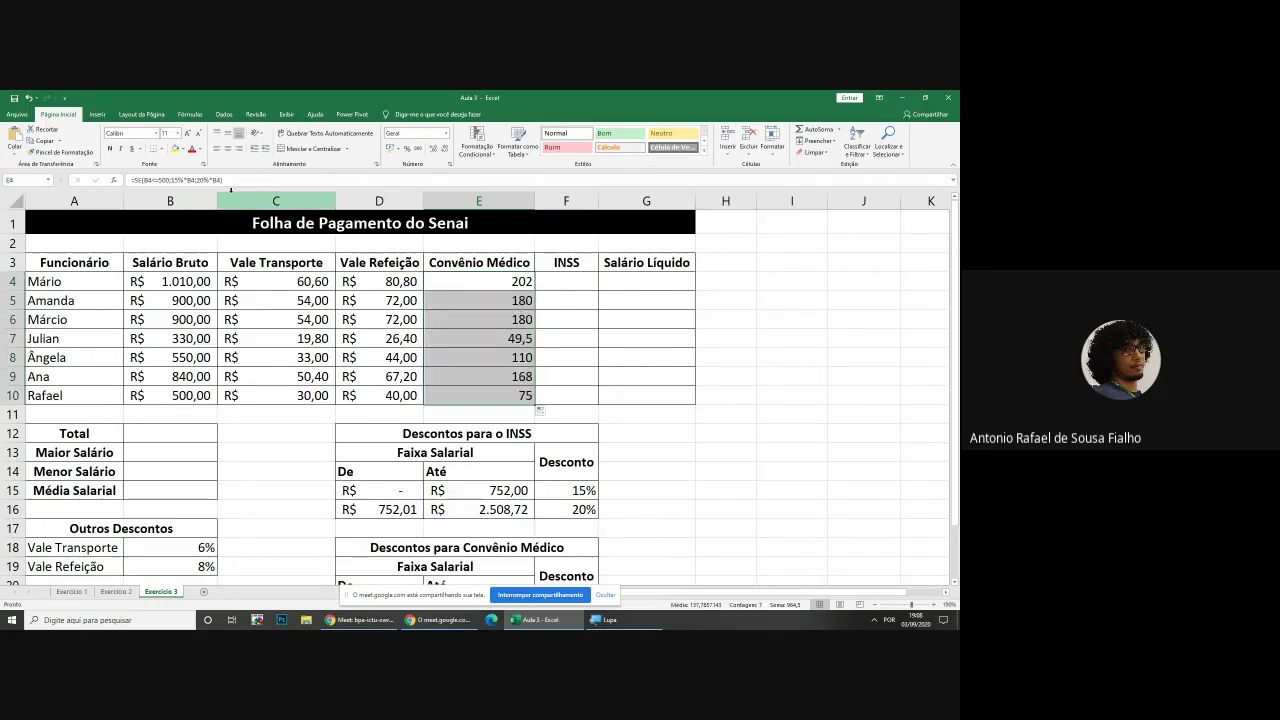
click(387, 155)
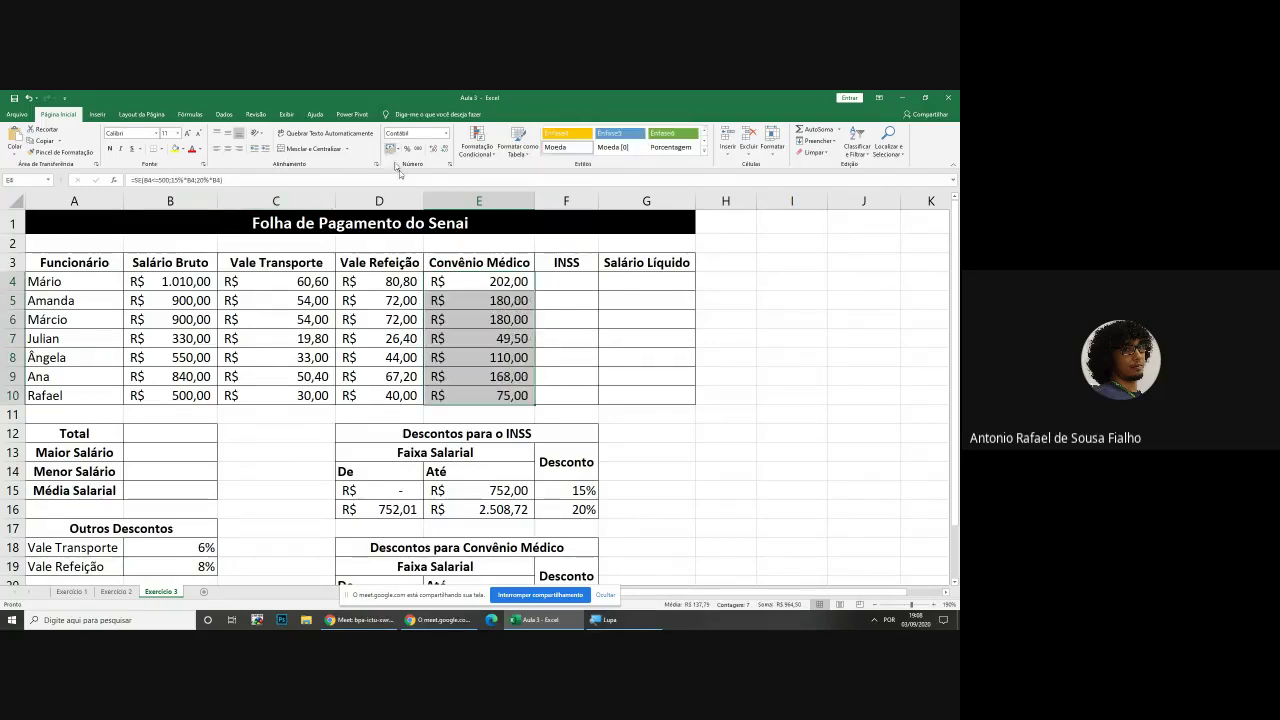
Examine the arguments of the SE formula in E4 against the ranges in the Descontos para Convênio Médico table
click(500, 281)
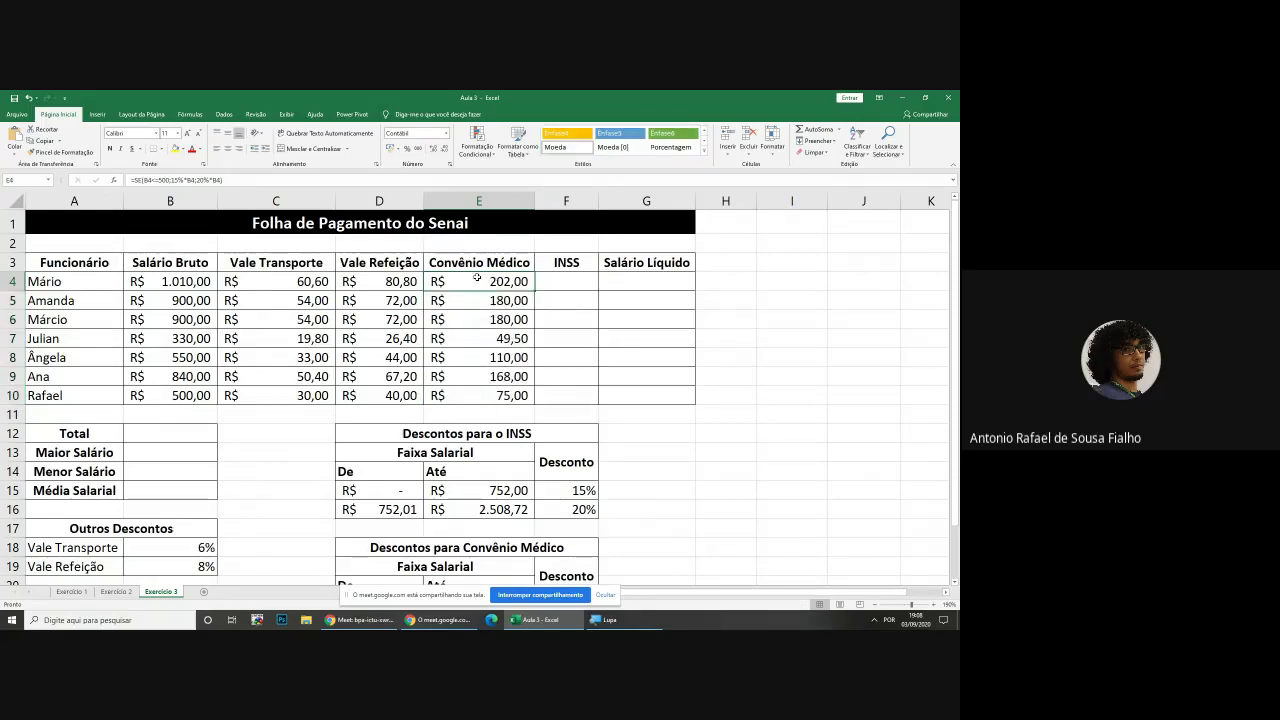
double_click(479, 281)
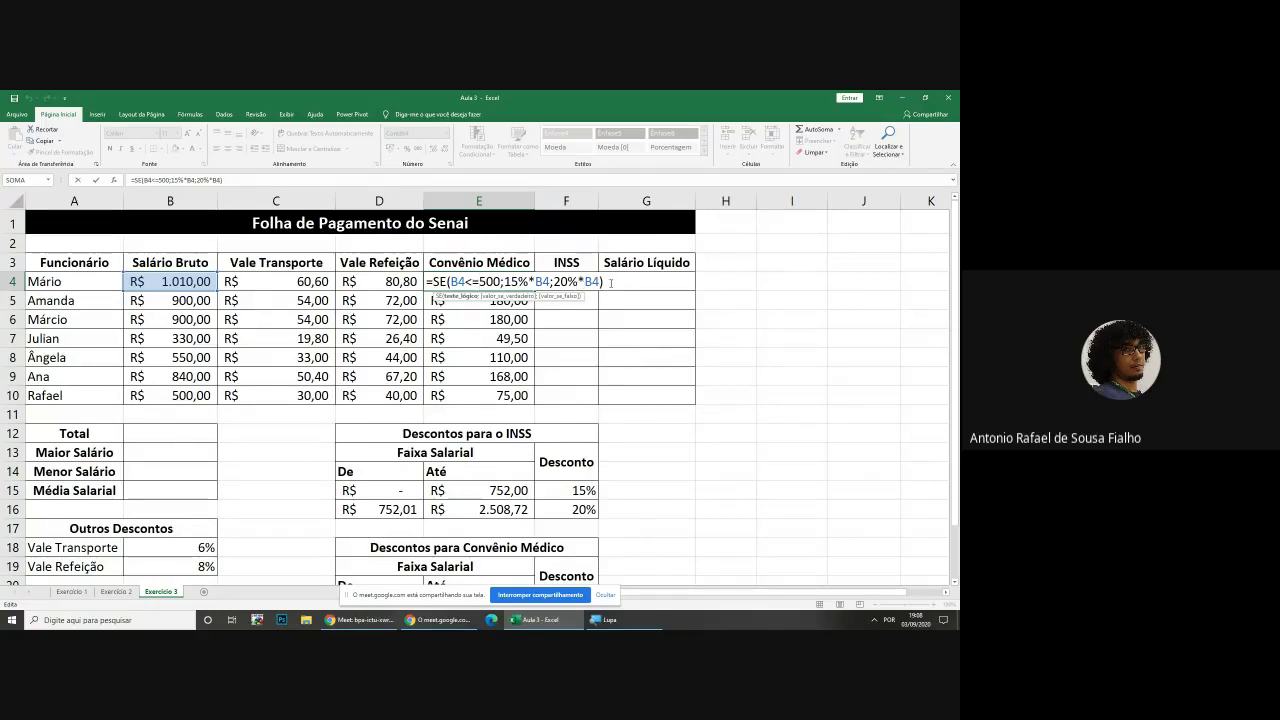
scroll(608, 283, down, 2)
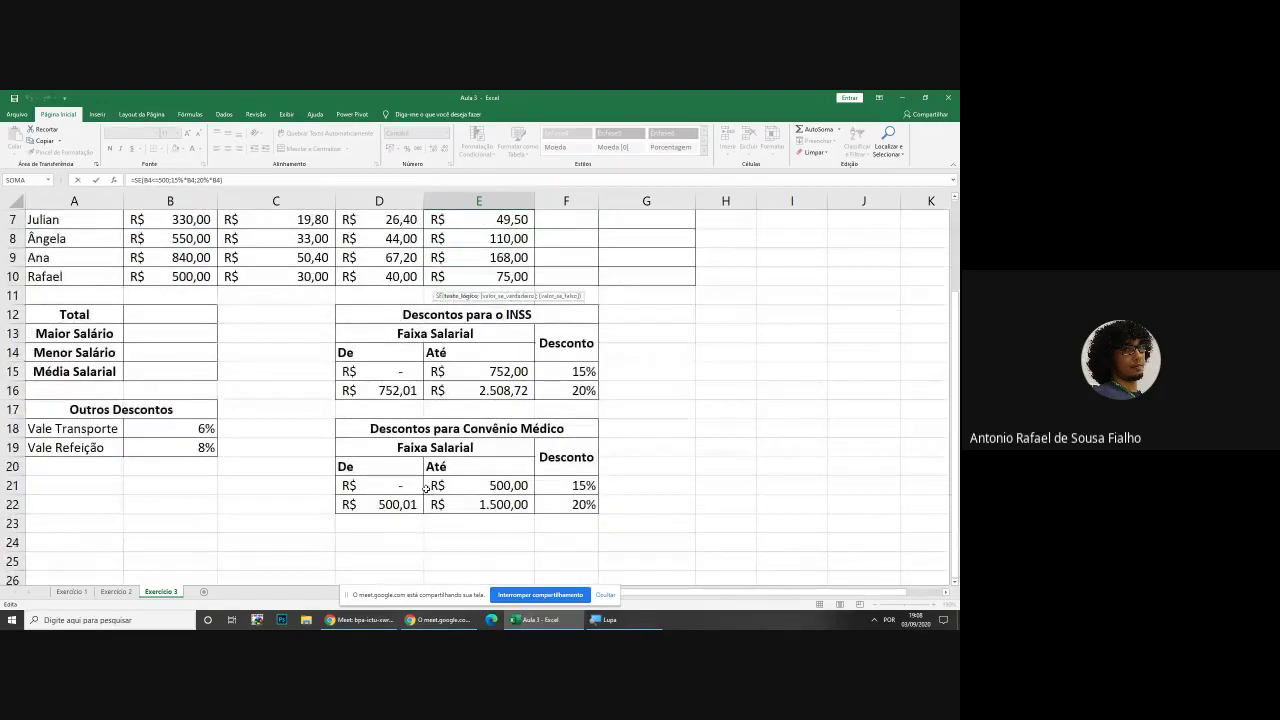
scroll(447, 497, up, 2)
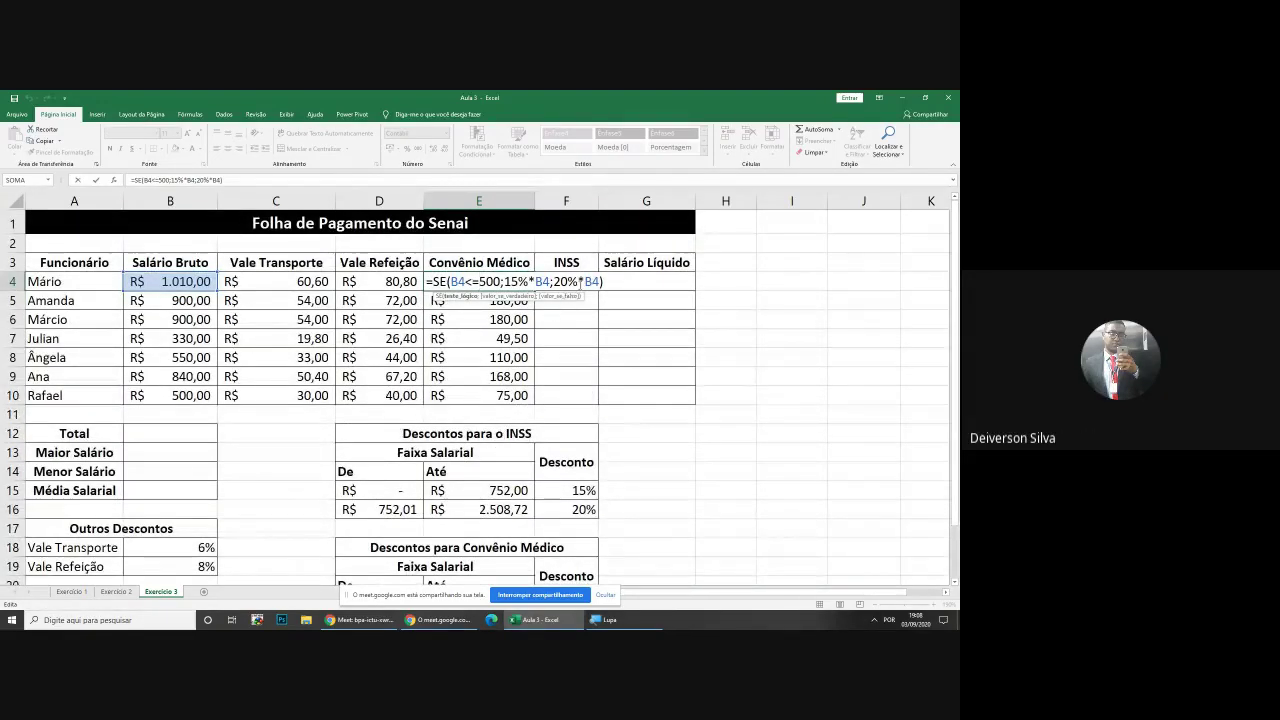
click(604, 280)
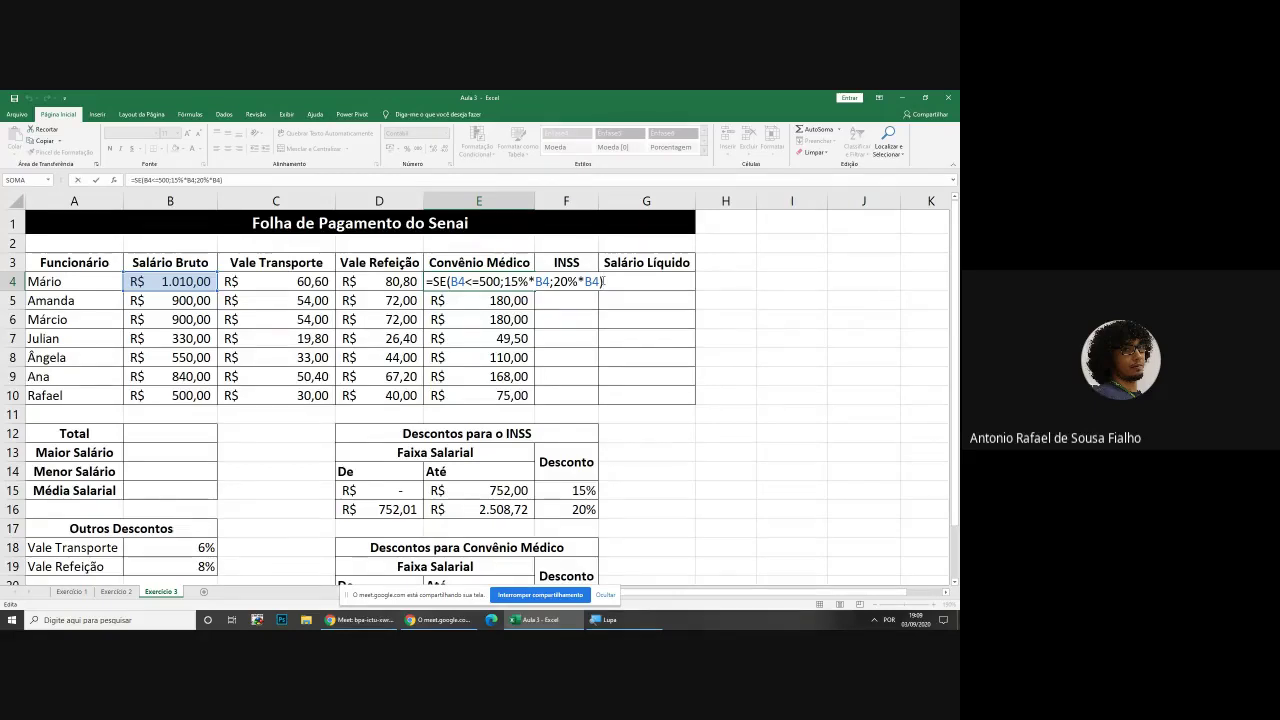
drag(604, 281, 452, 281)
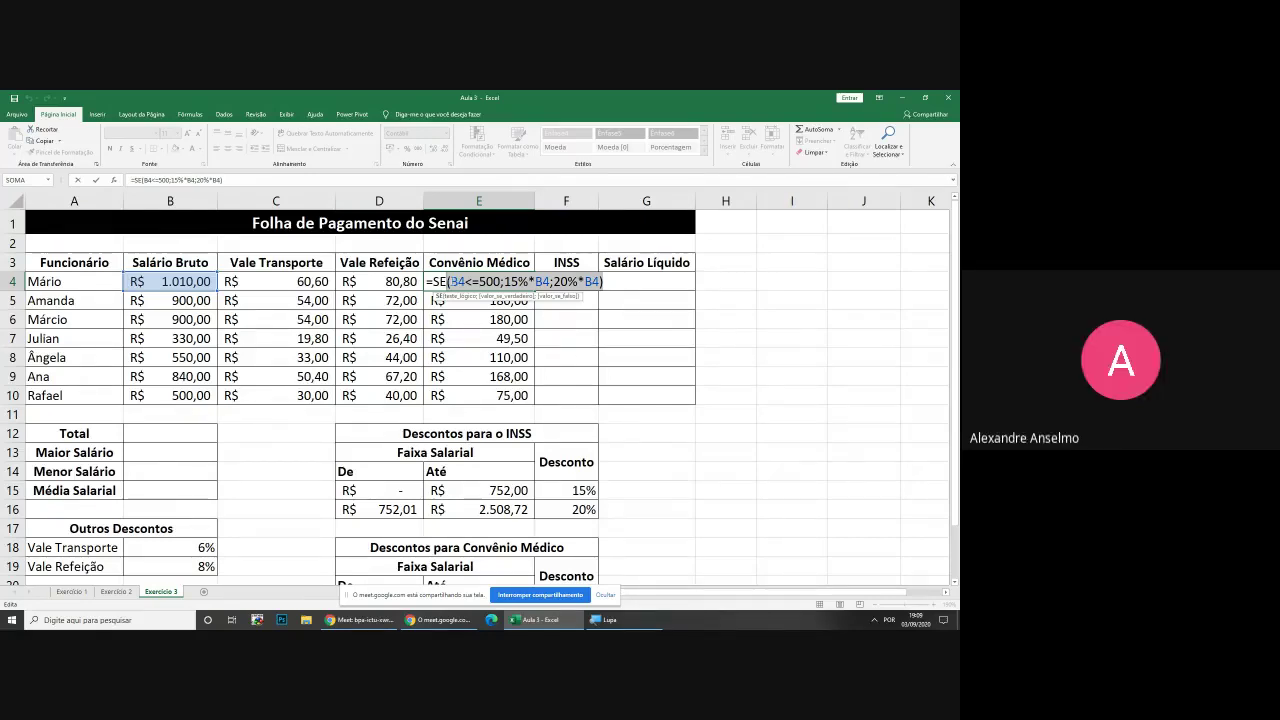
key(Left)
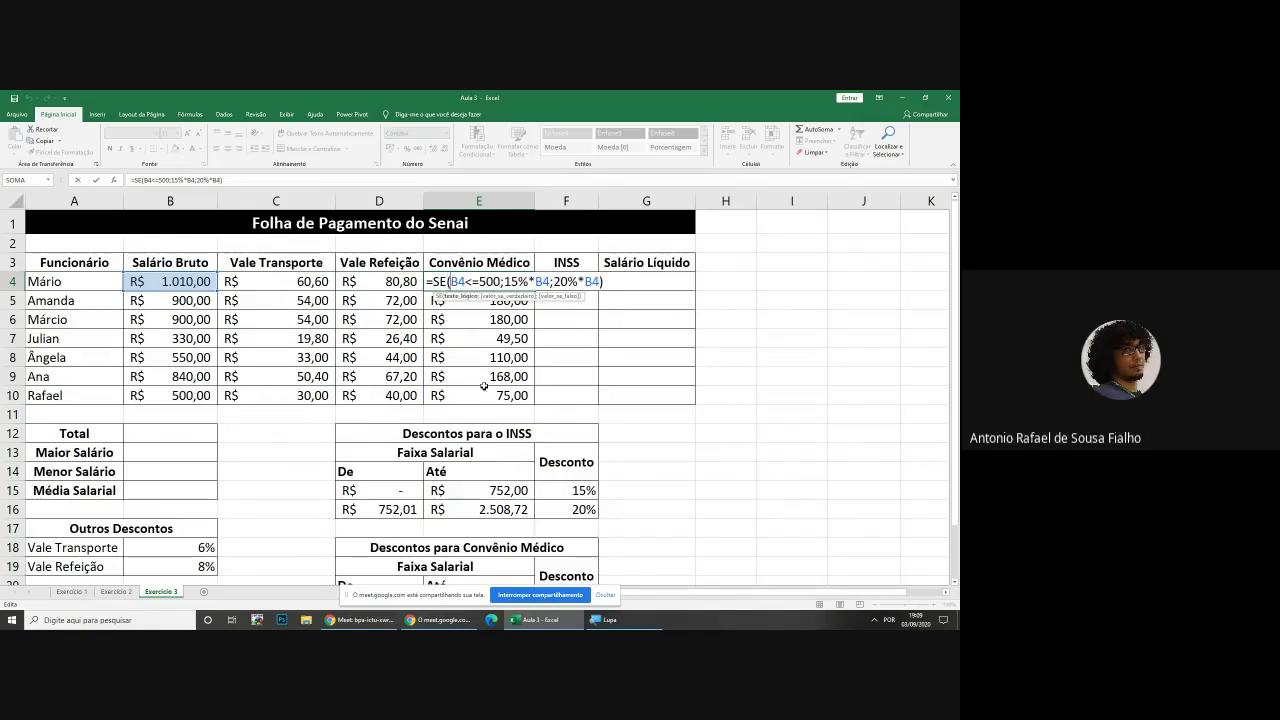
click(605, 281)
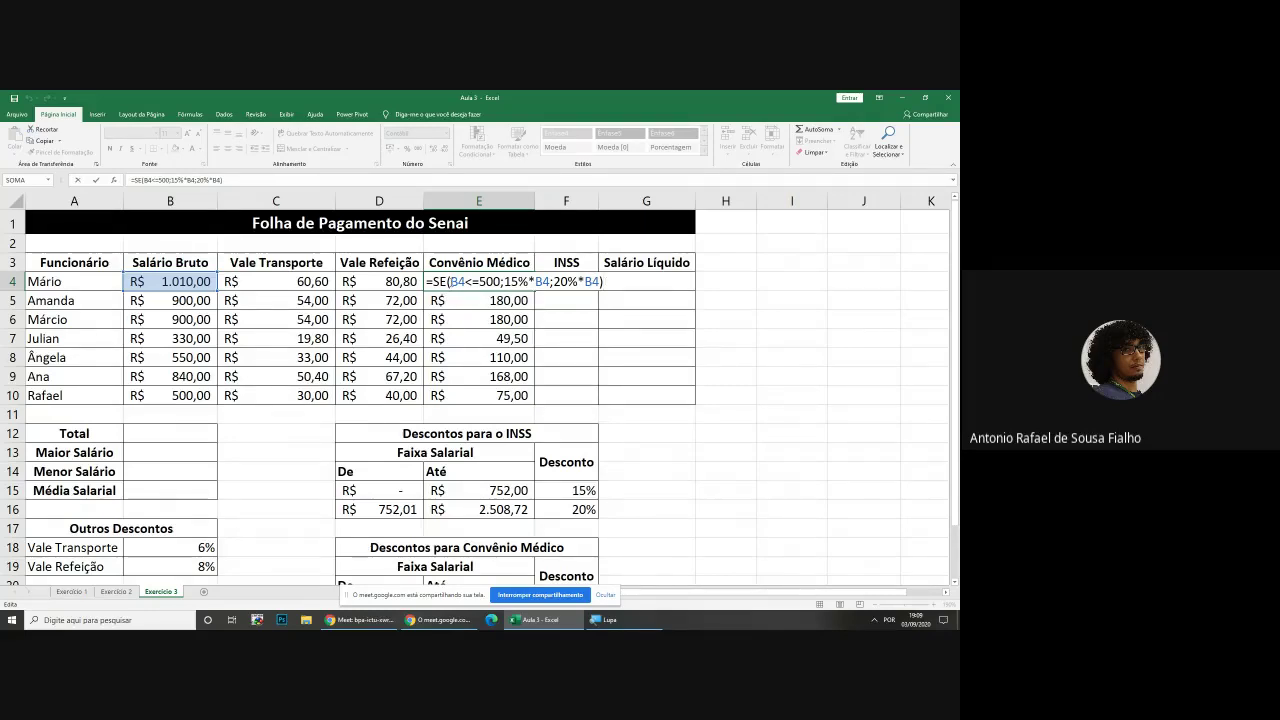
double_click(458, 281)
click(468, 282)
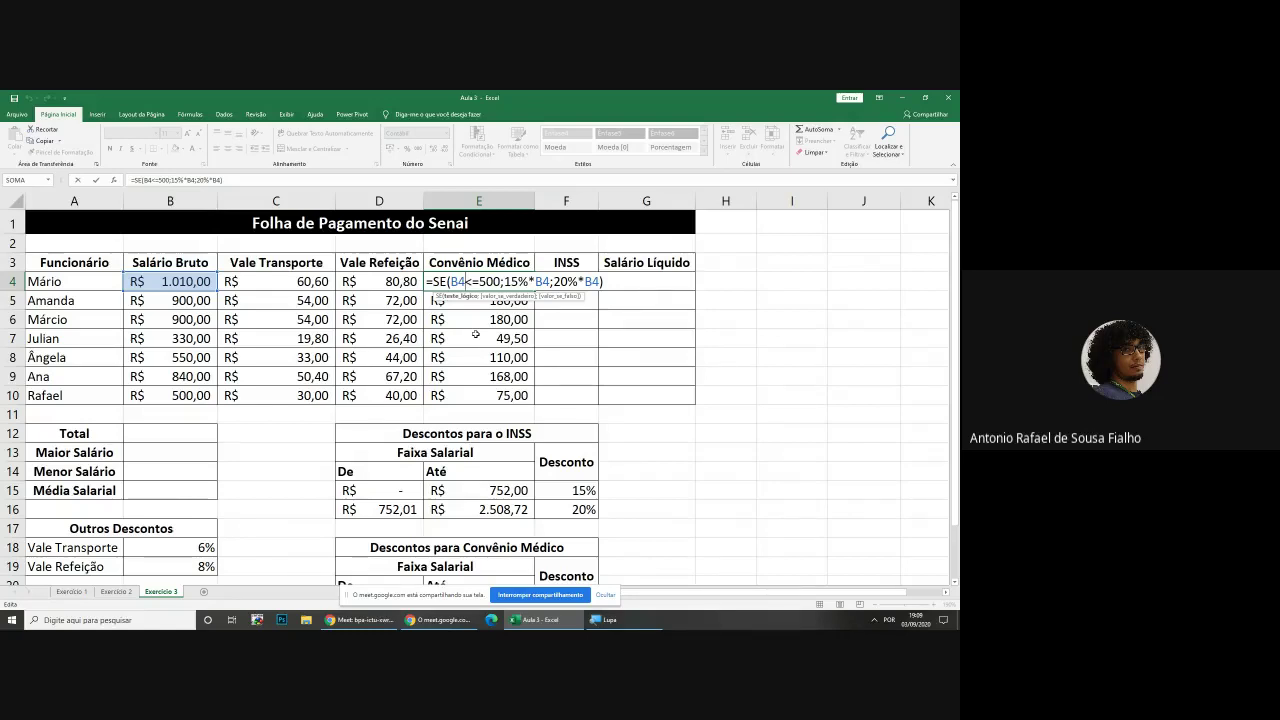
Replace the fixed 500 in the logical test of the SE formula in E4 with a reference to E21
scroll(476, 334, down, 2)
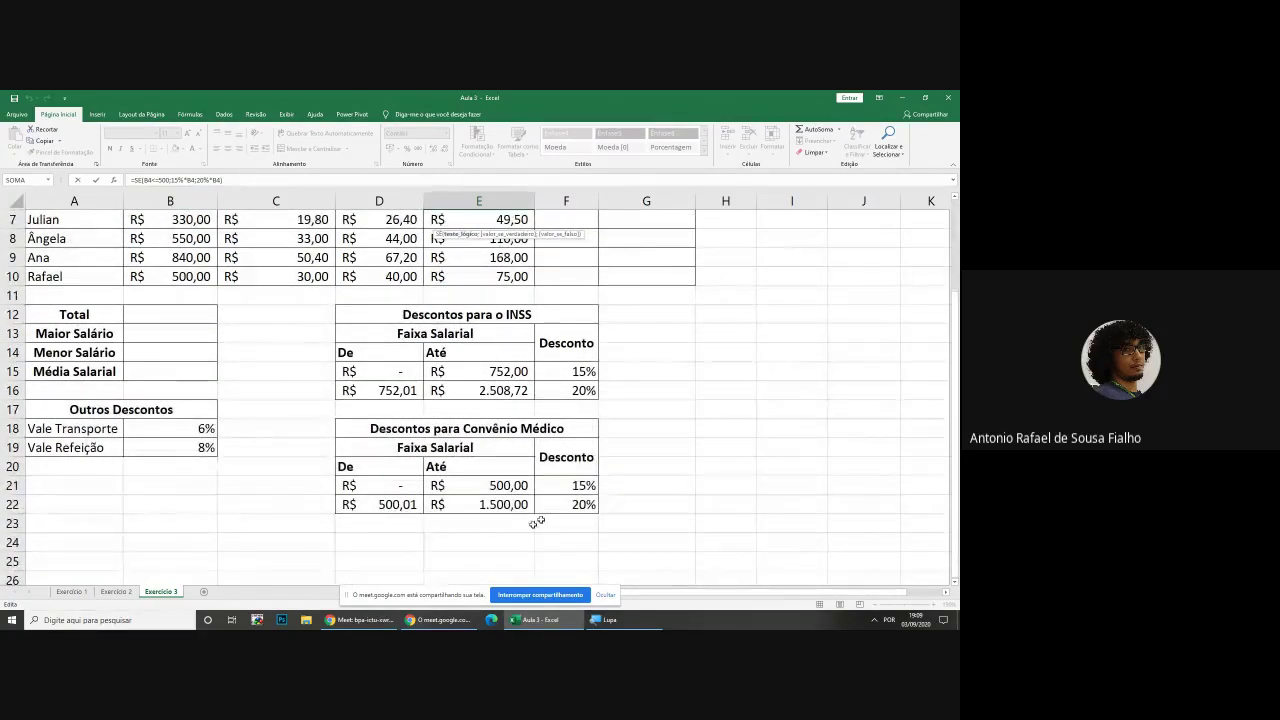
scroll(534, 493, up, 2)
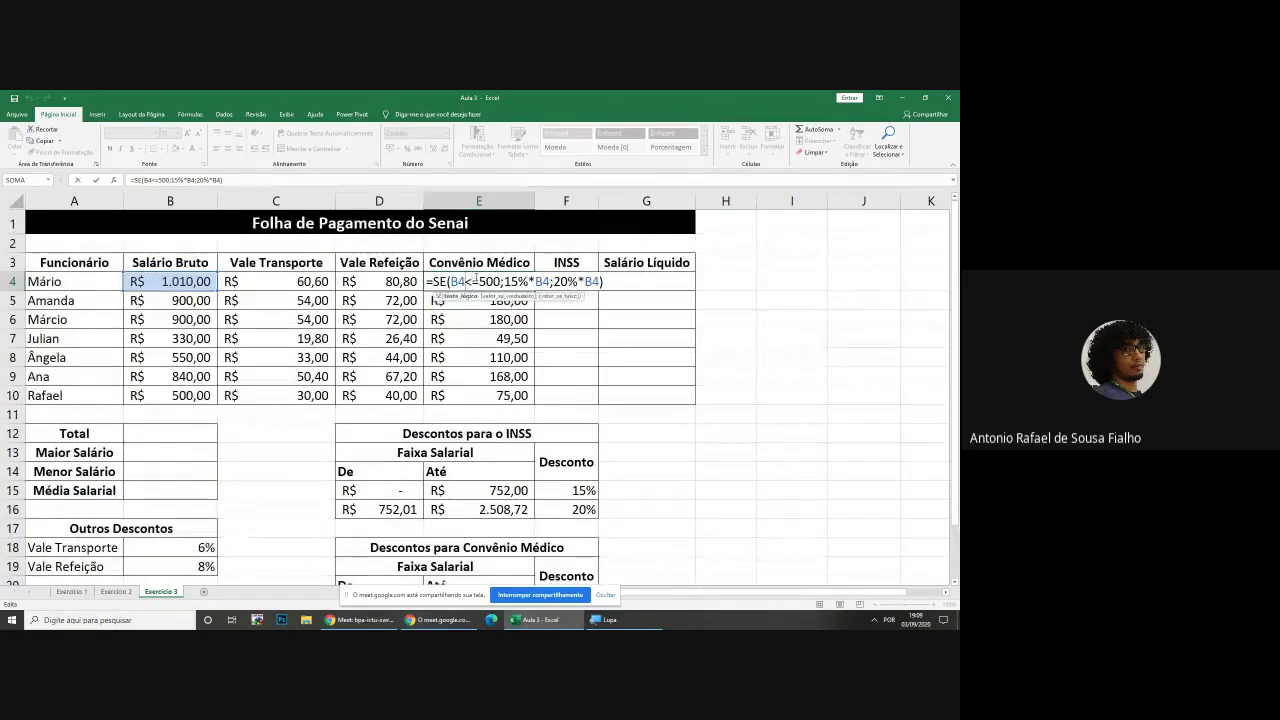
double_click(490, 281)
key(BackSpace)
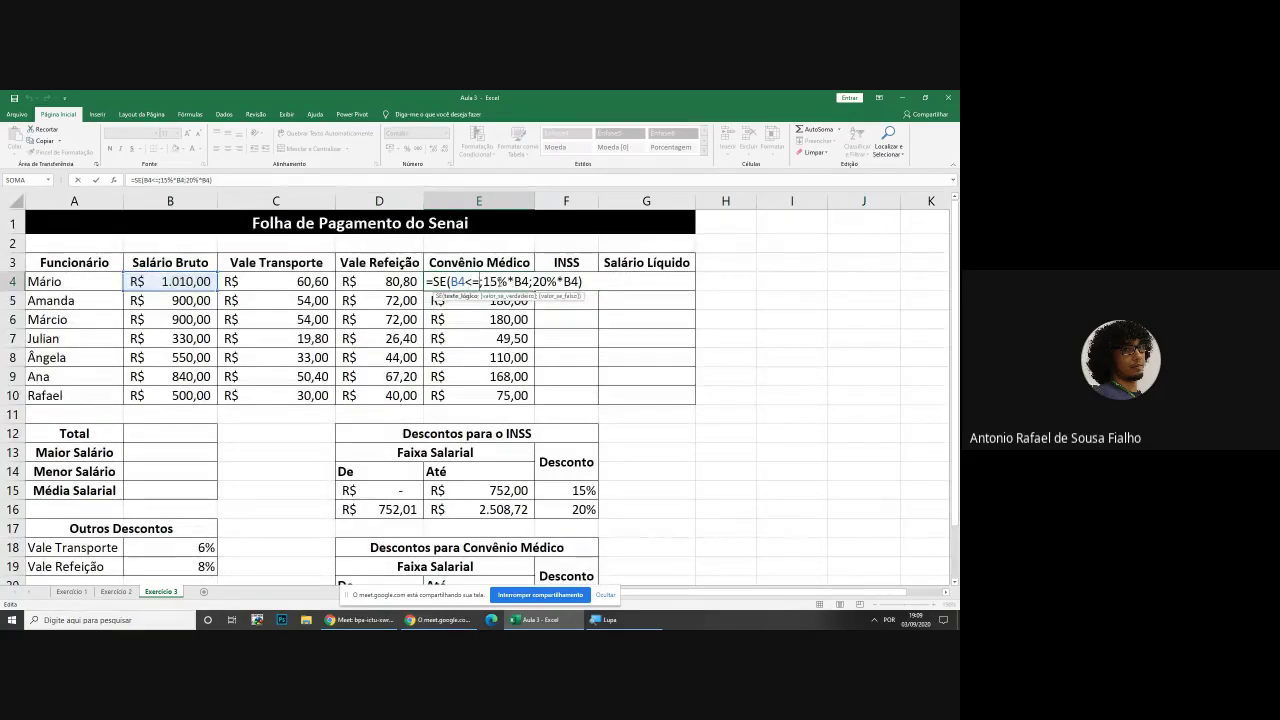
scroll(512, 335, down, 1)
scroll(511, 336, down, 3)
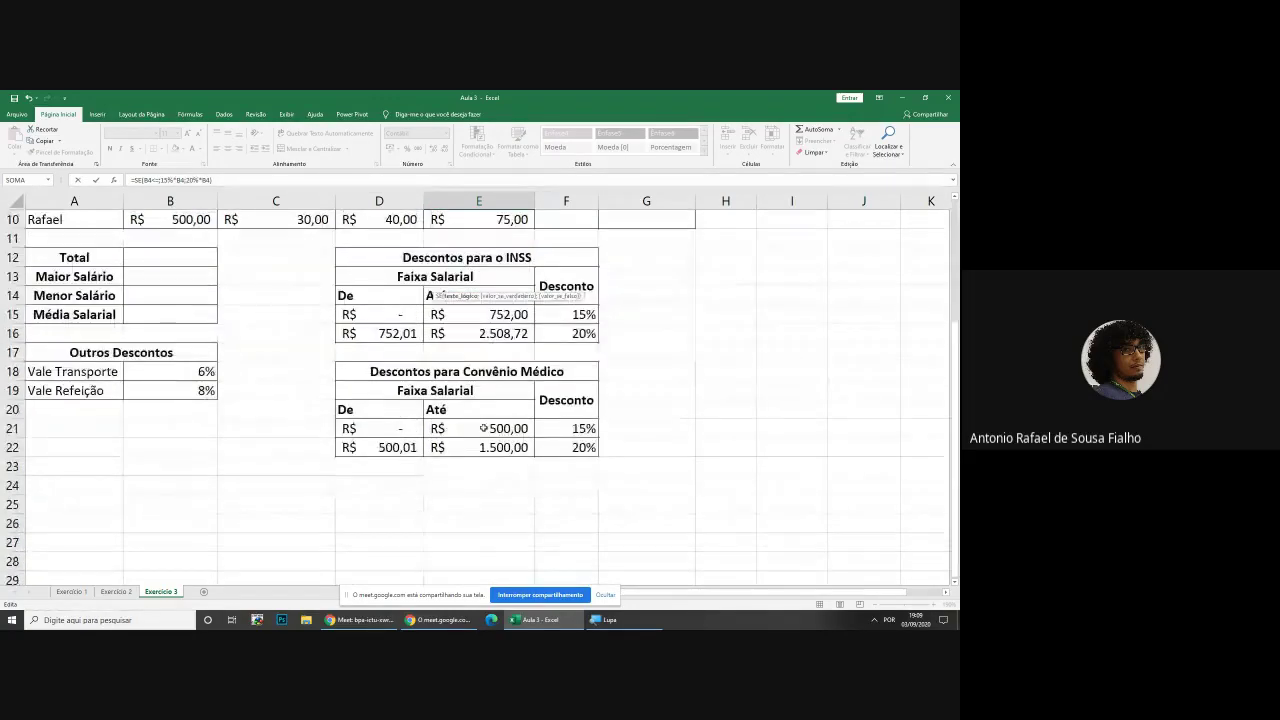
click(484, 428)
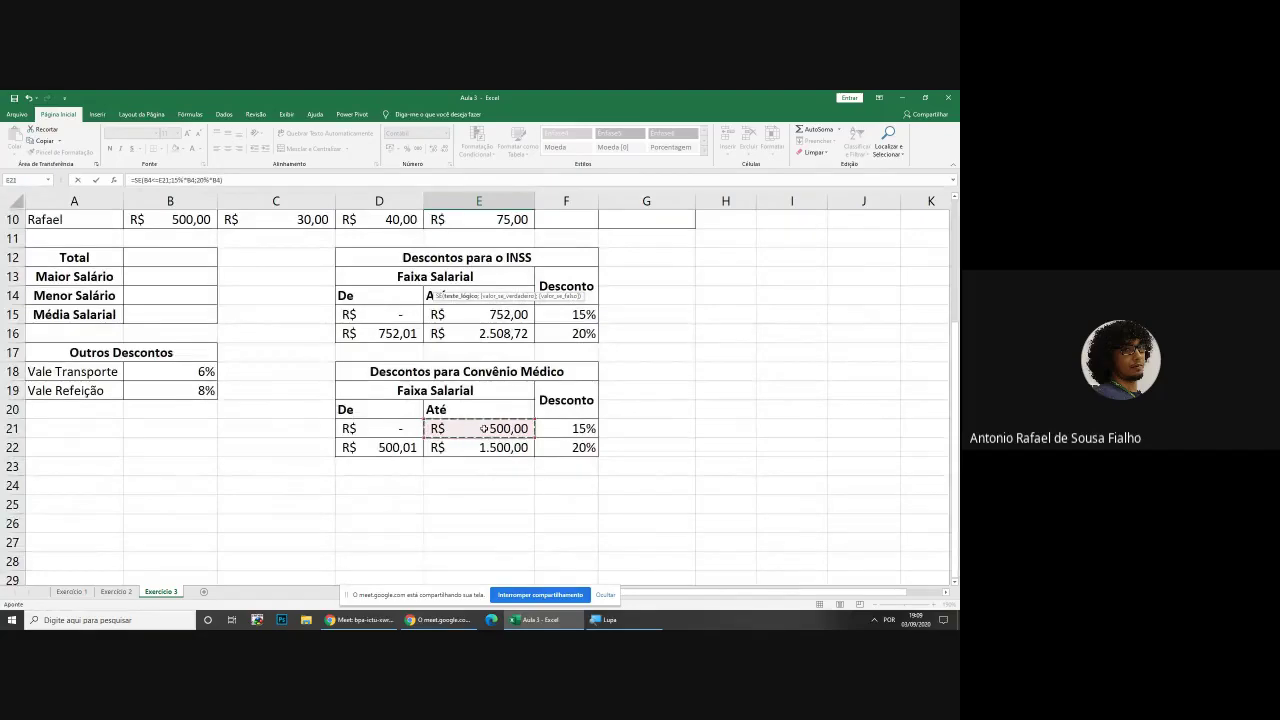
scroll(484, 428, up, 3)
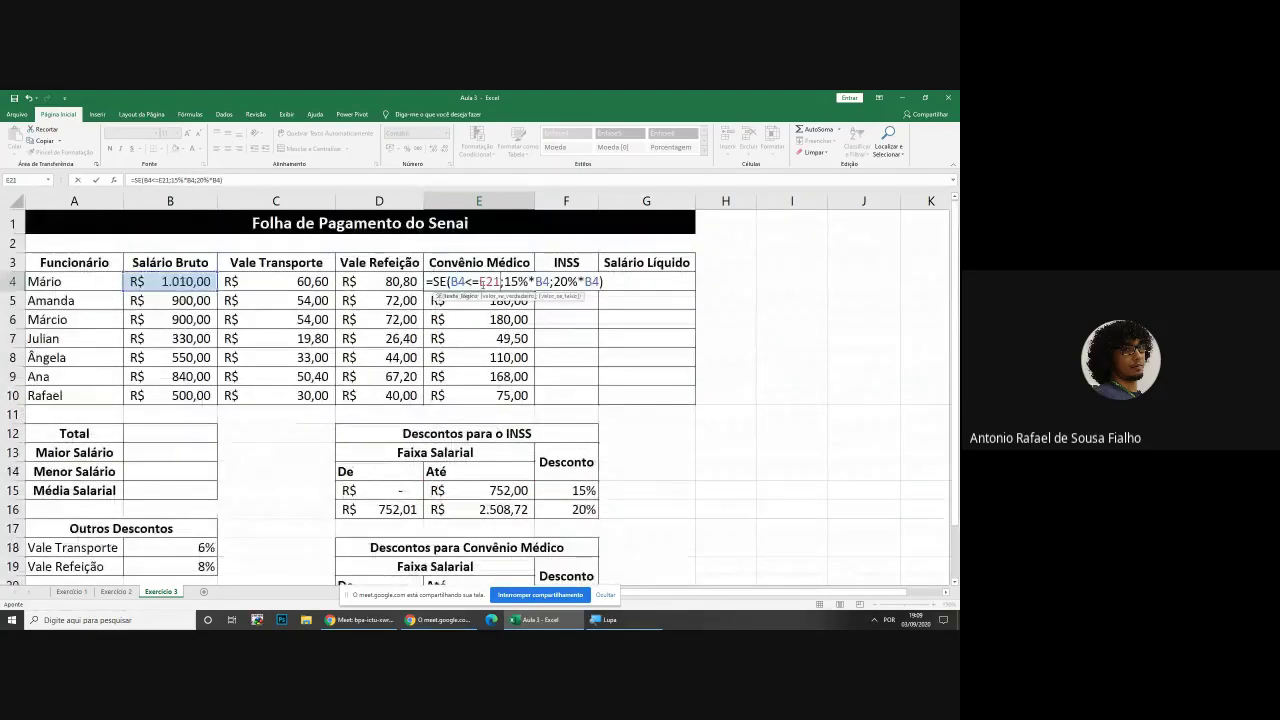
Replace the fixed 15% in the value-if-true argument of the E4 formula with a reference to F21
drag(504, 281, 528, 281)
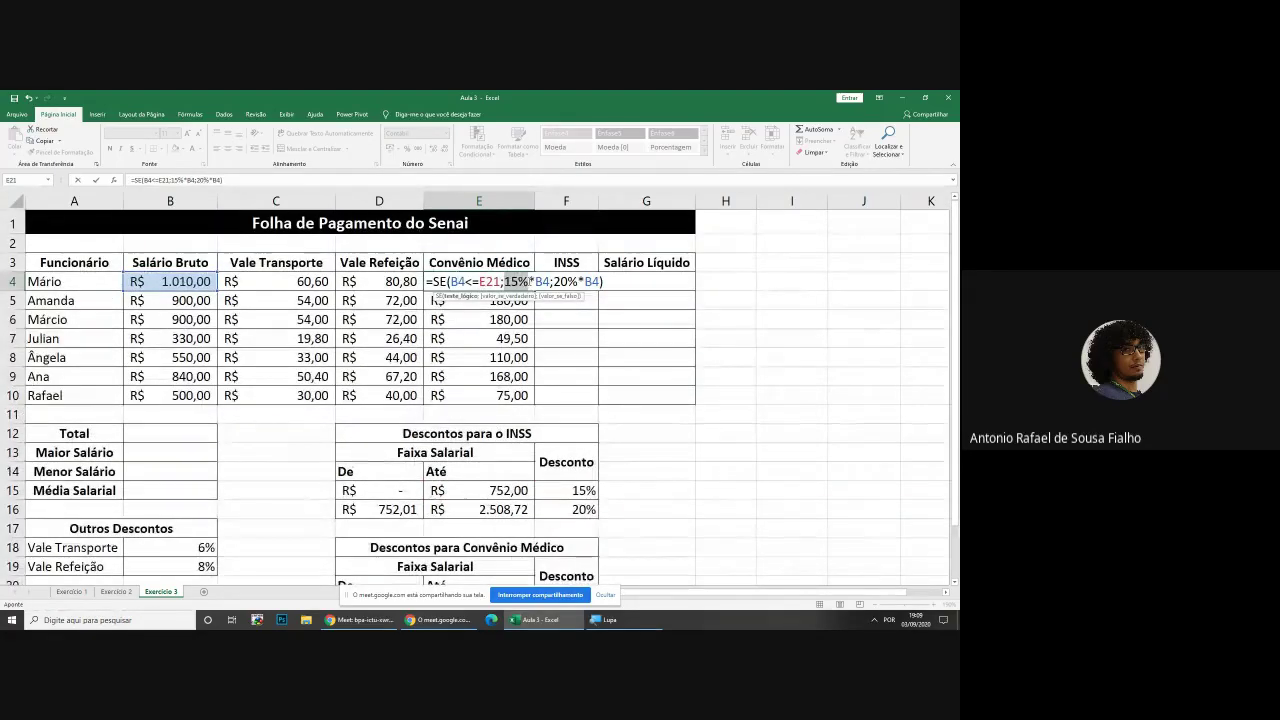
key(BackSpace)
scroll(561, 327, down, 3)
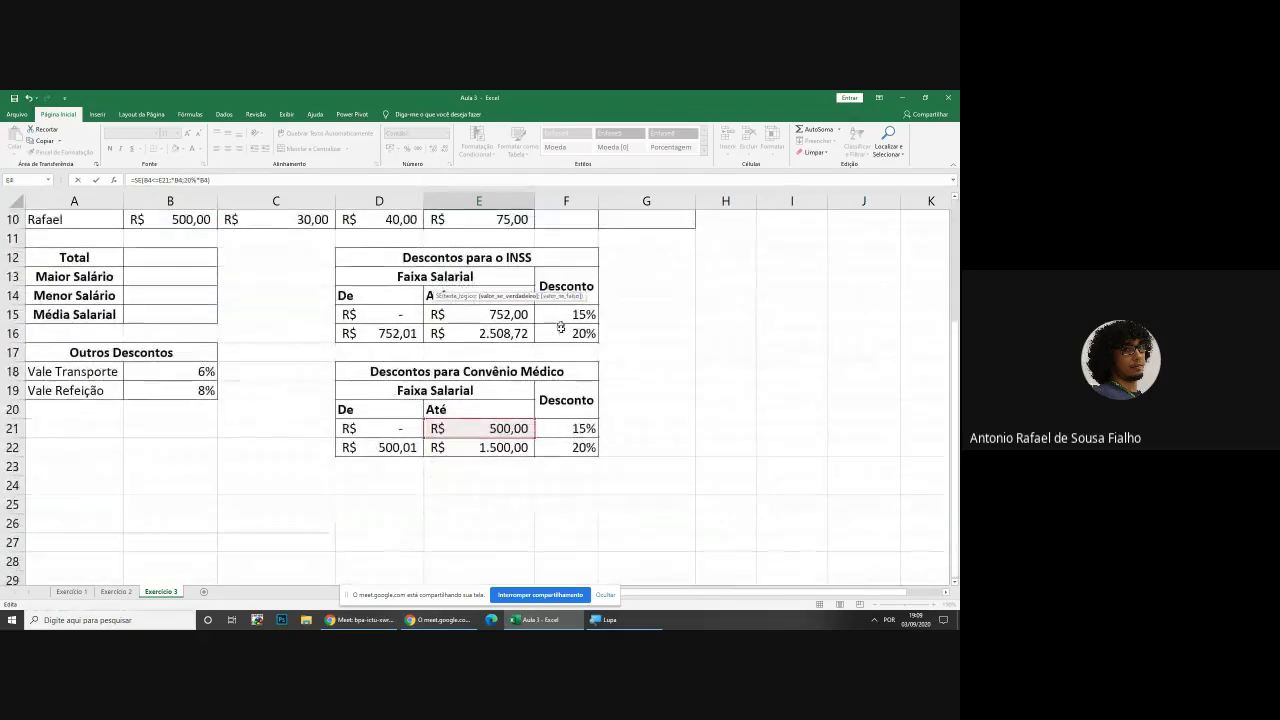
click(564, 428)
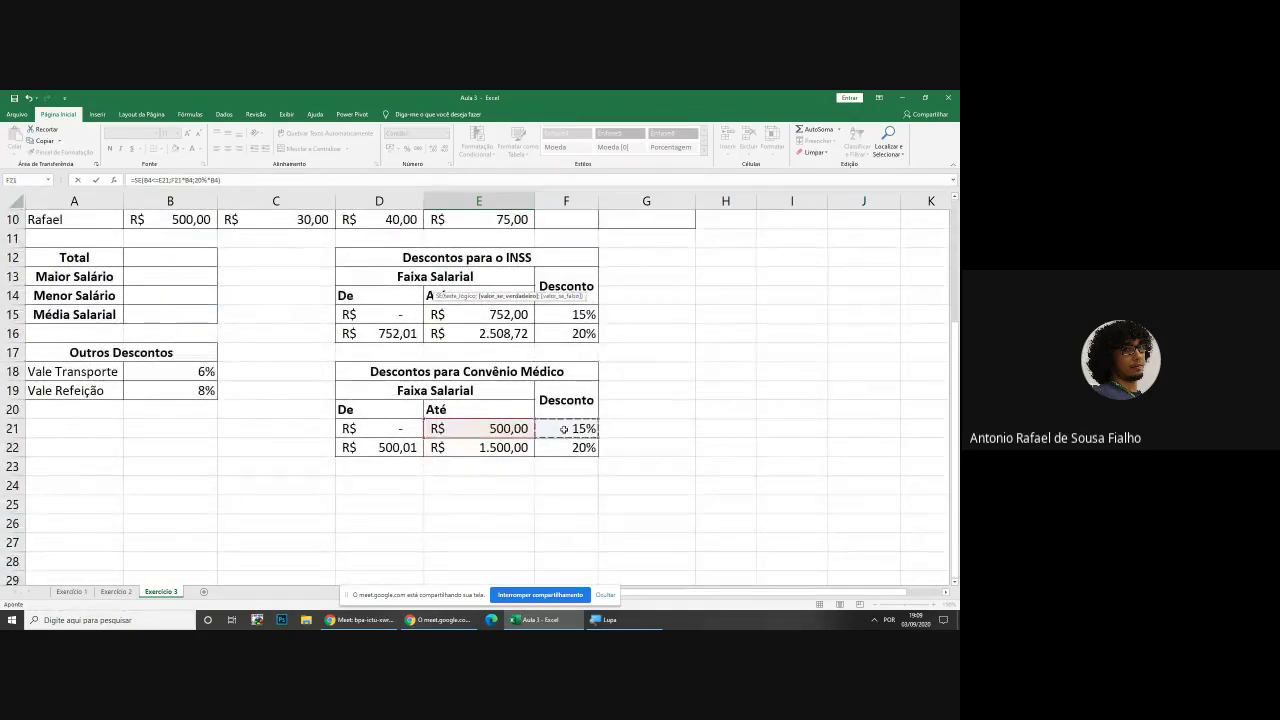
scroll(564, 428, up, 3)
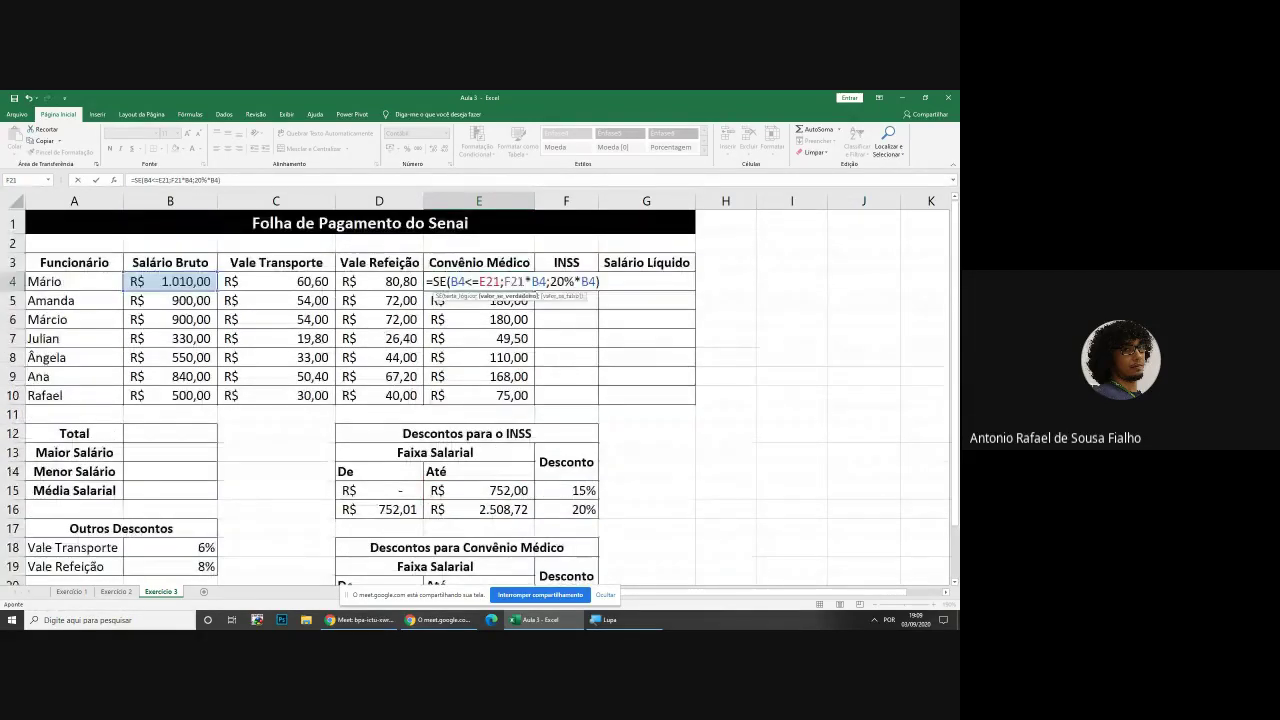
Replace the fixed 20% in the value-if-false argument of the E4 formula with a reference to F22
drag(550, 282, 576, 282)
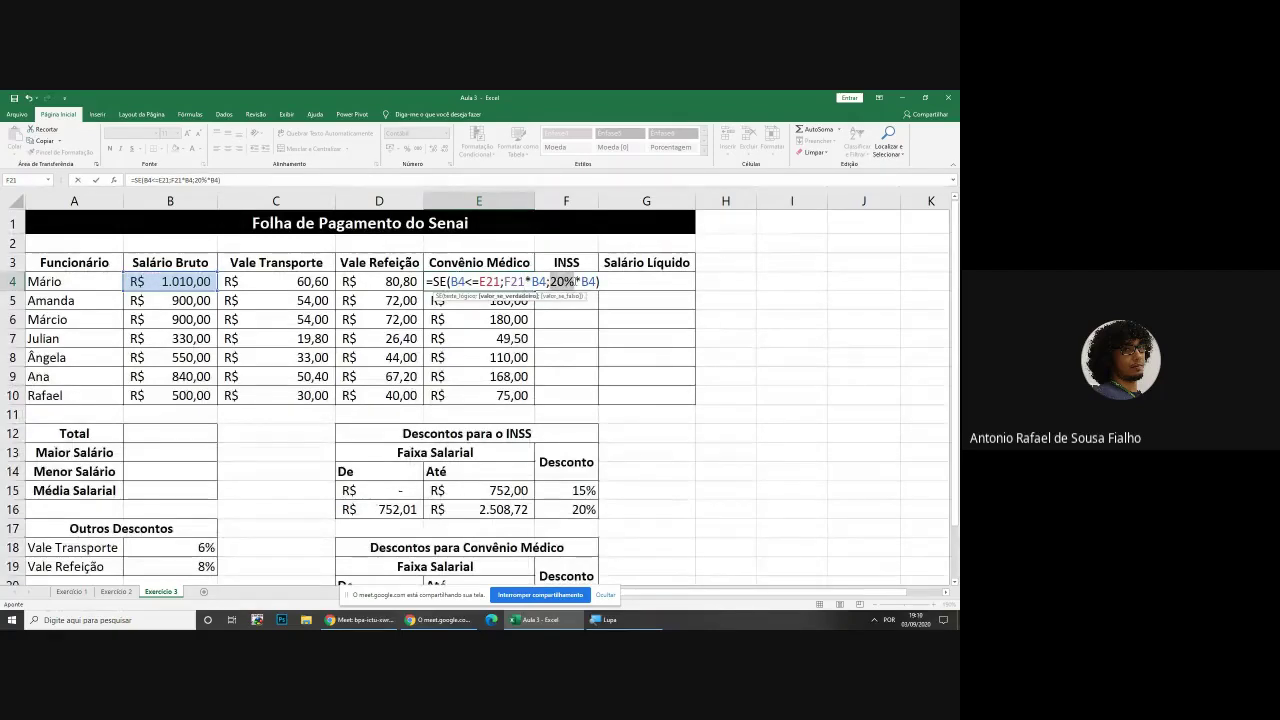
scroll(578, 322, down, 4)
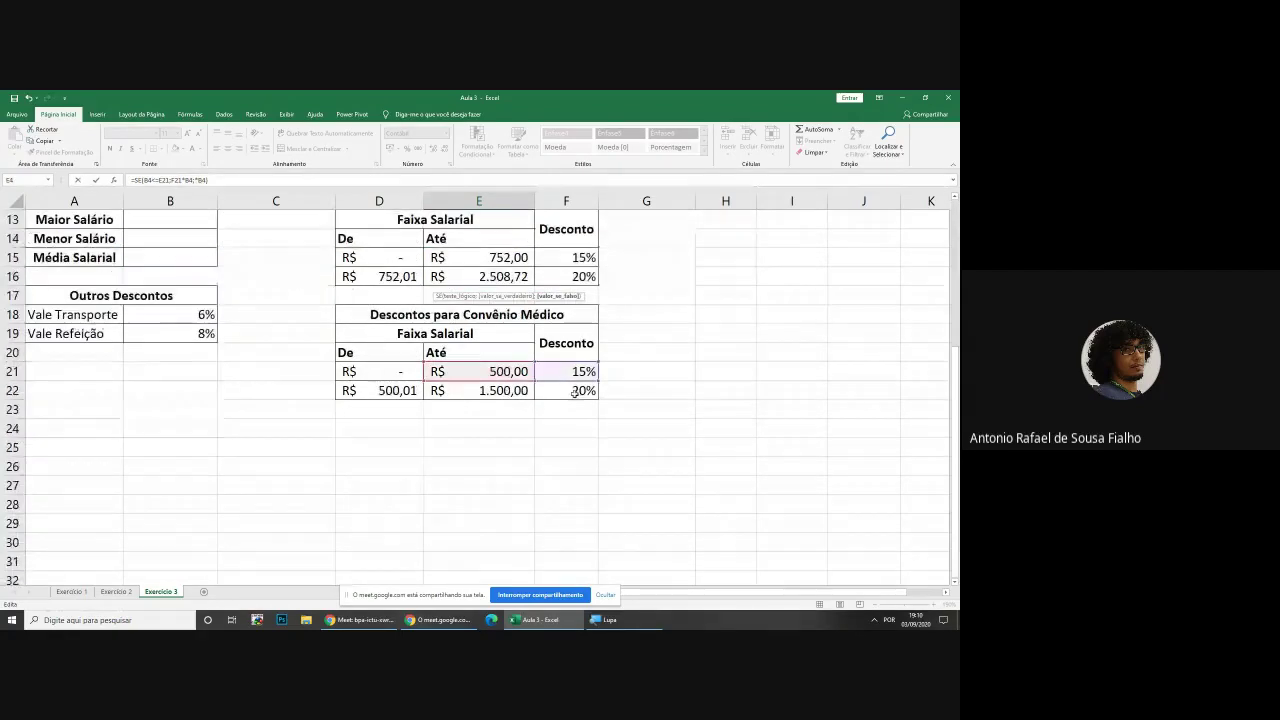
click(573, 391)
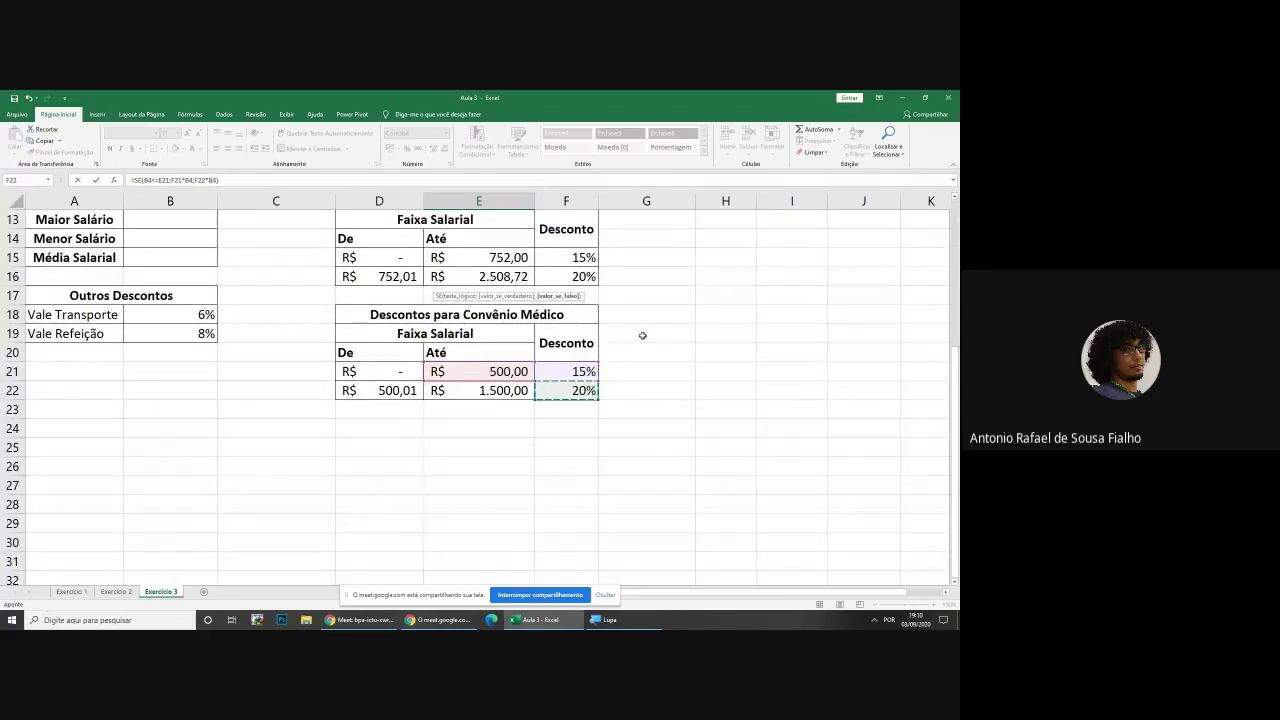
scroll(642, 336, up, 4)
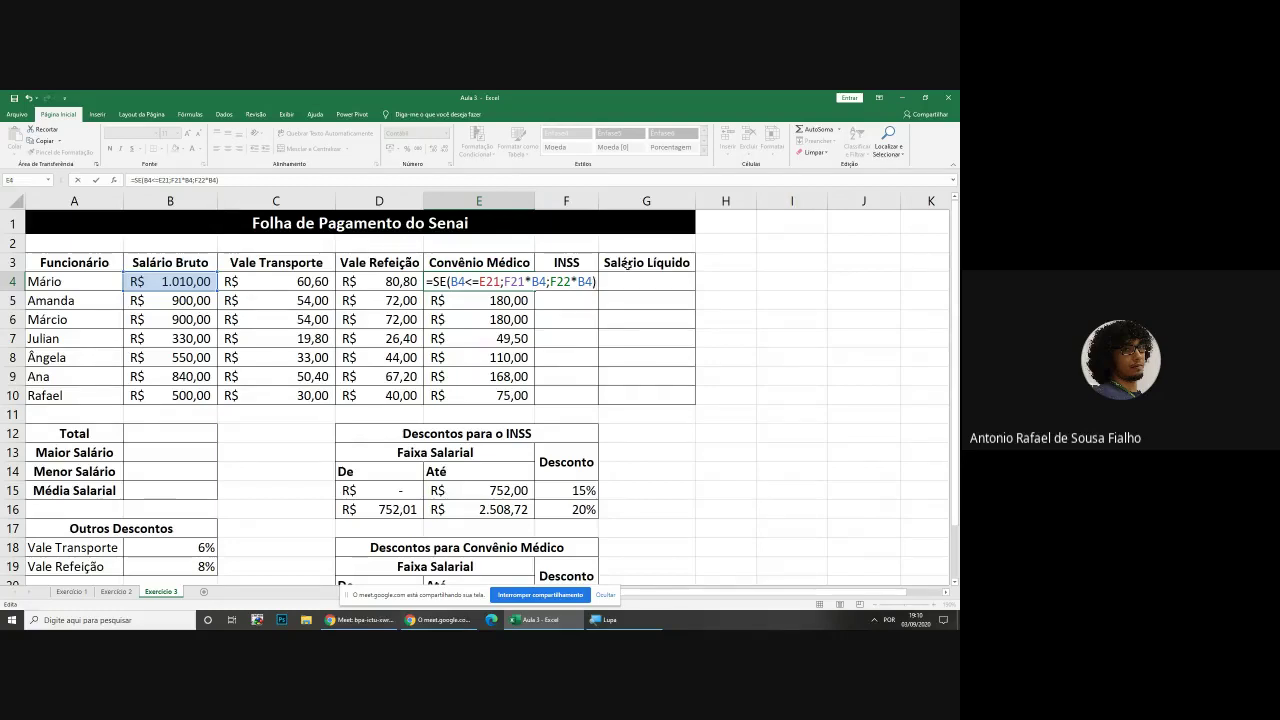
Compare the references in the E4 formula with the limit and discount cells of the Descontos para Convênio Médico table
scroll(634, 258, down, 2)
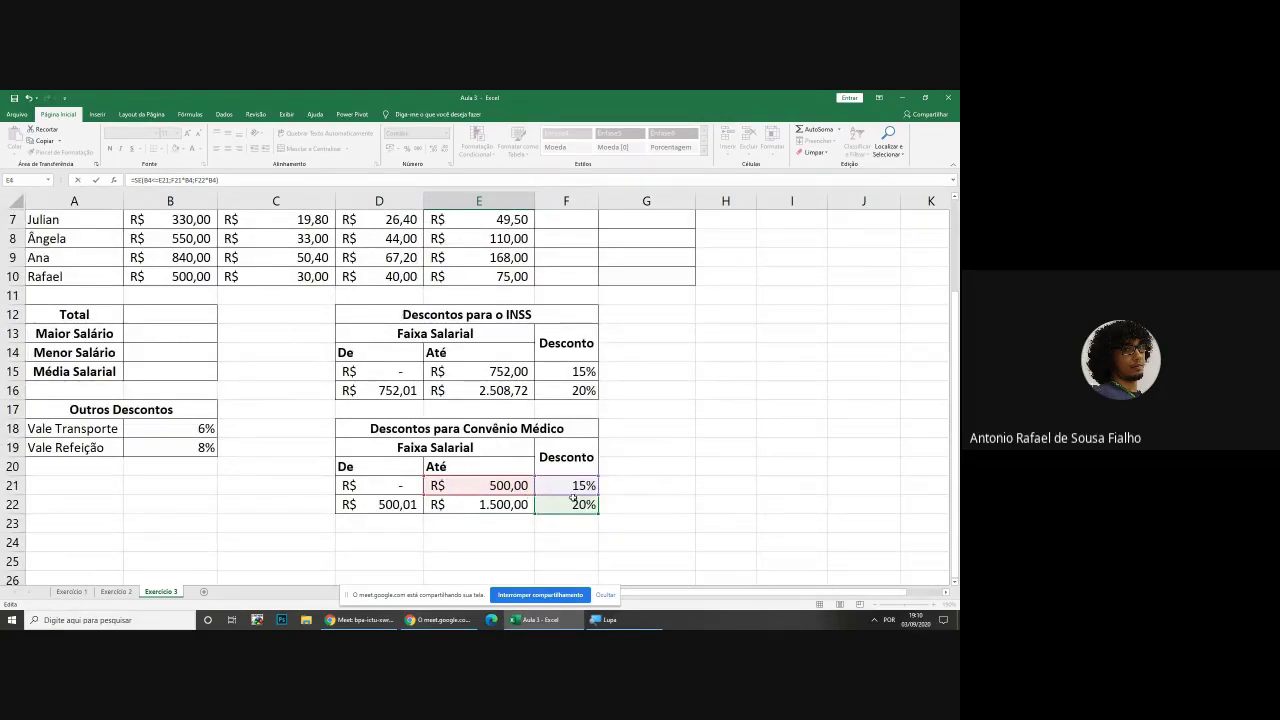
scroll(530, 420, up, 2)
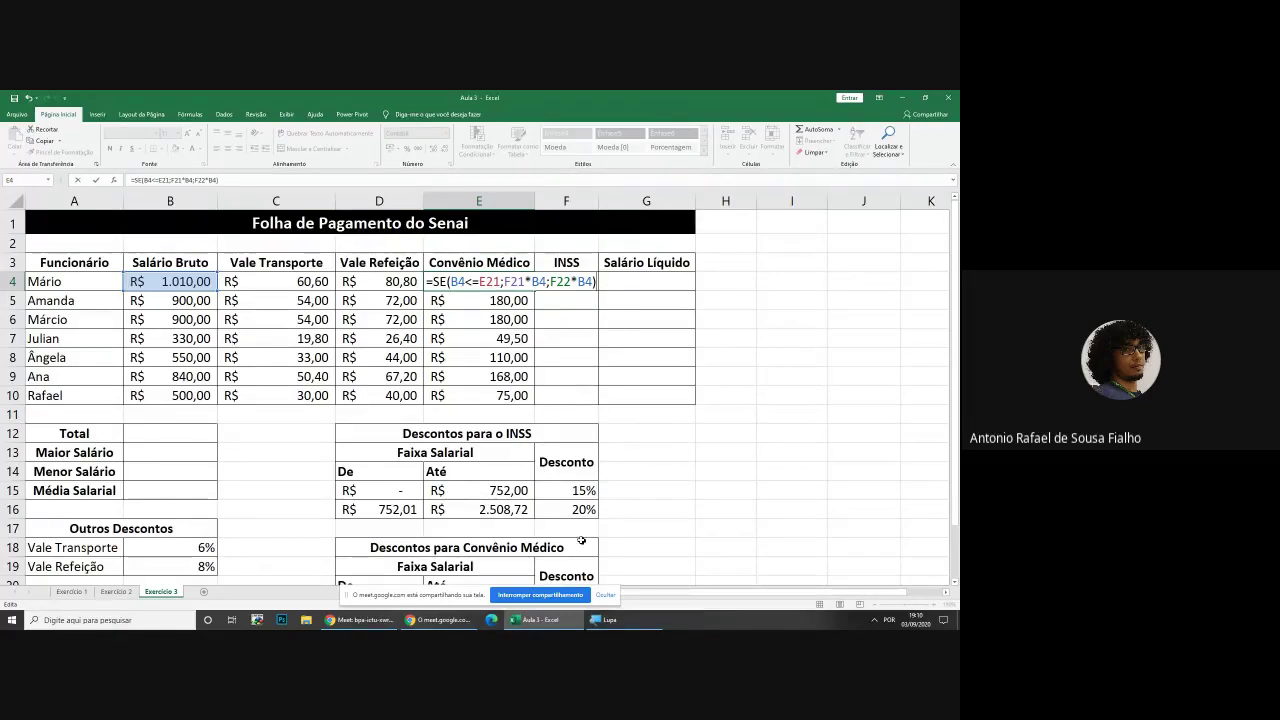
click(484, 281)
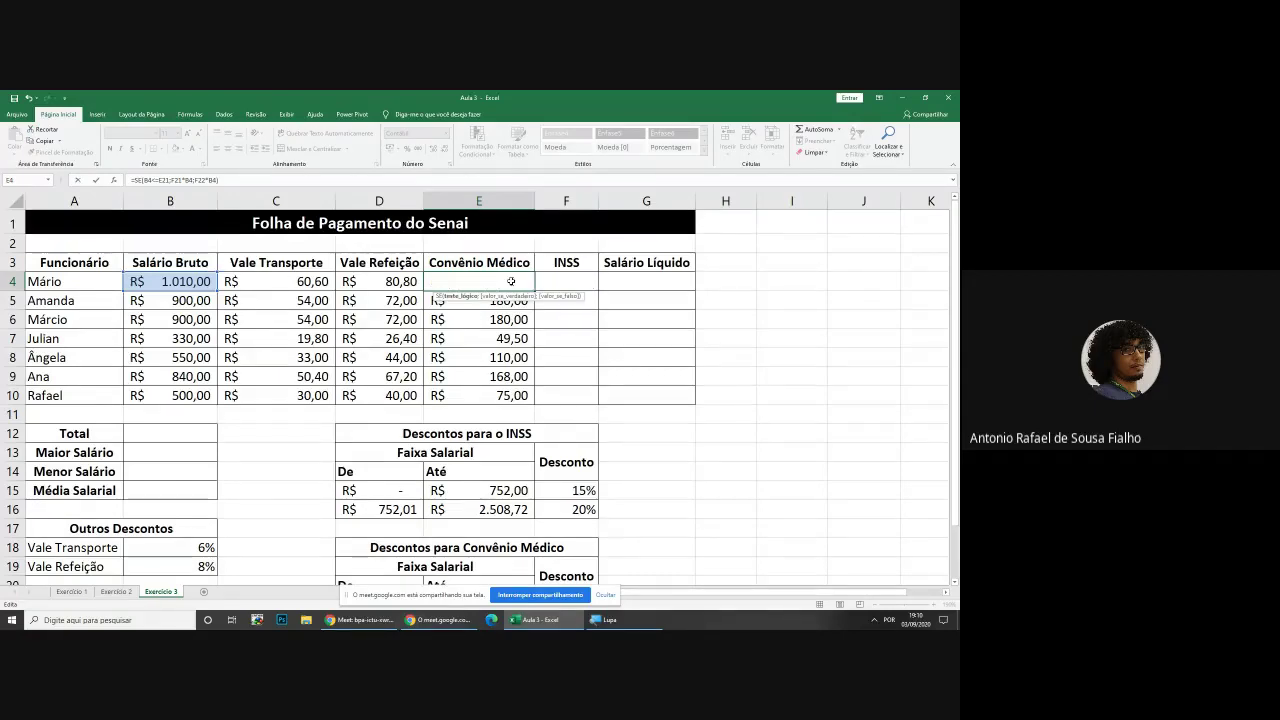
scroll(510, 284, down, 2)
scroll(510, 284, down, 1)
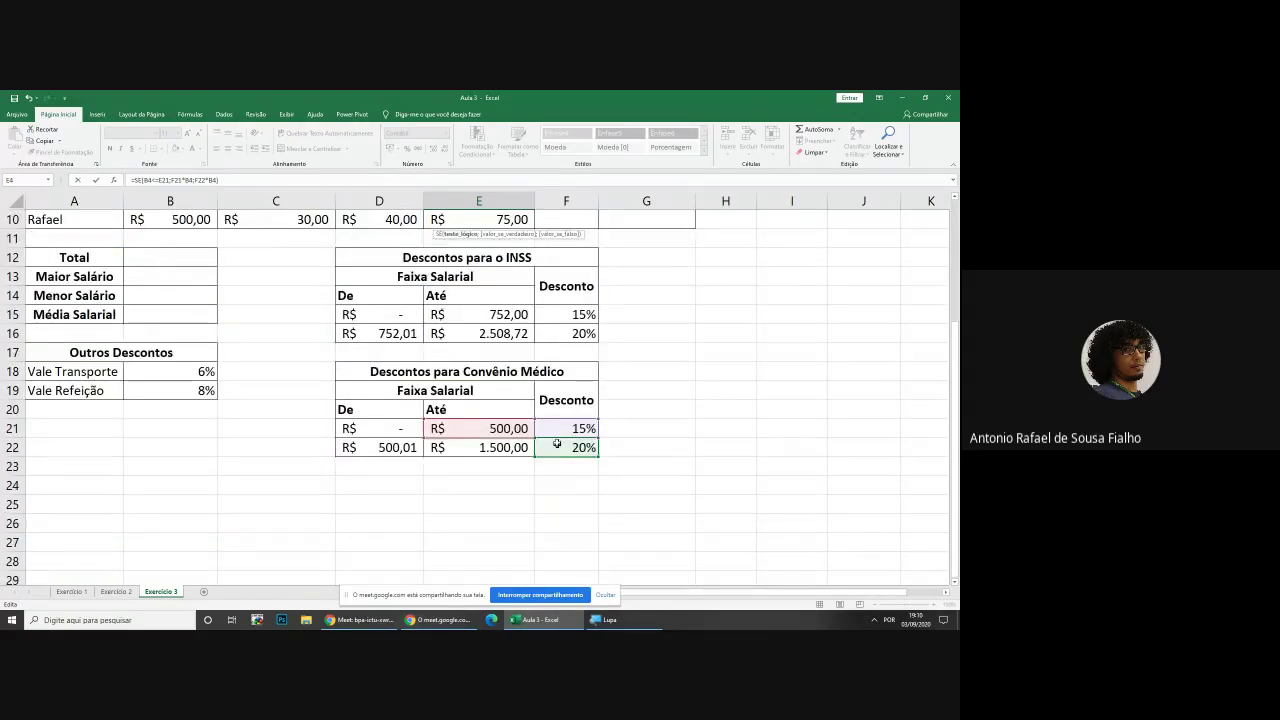
scroll(468, 440, up, 3)
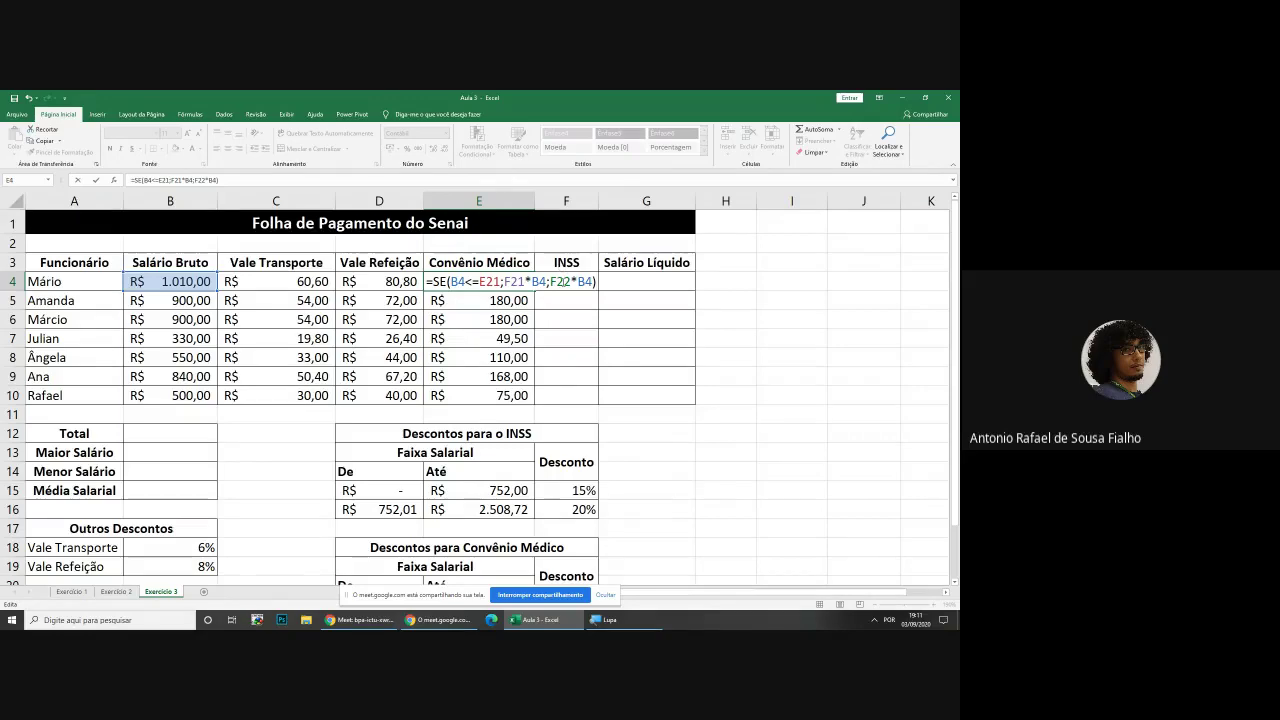
scroll(621, 380, down, 2)
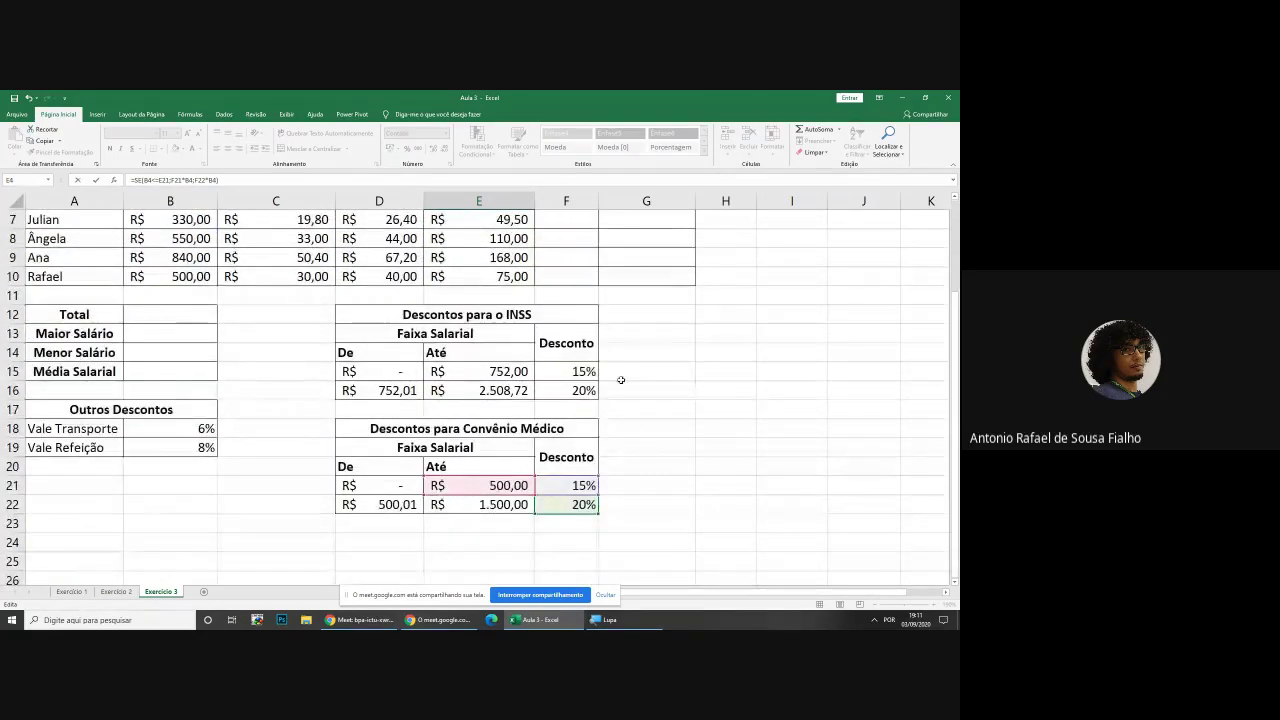
scroll(621, 380, up, 2)
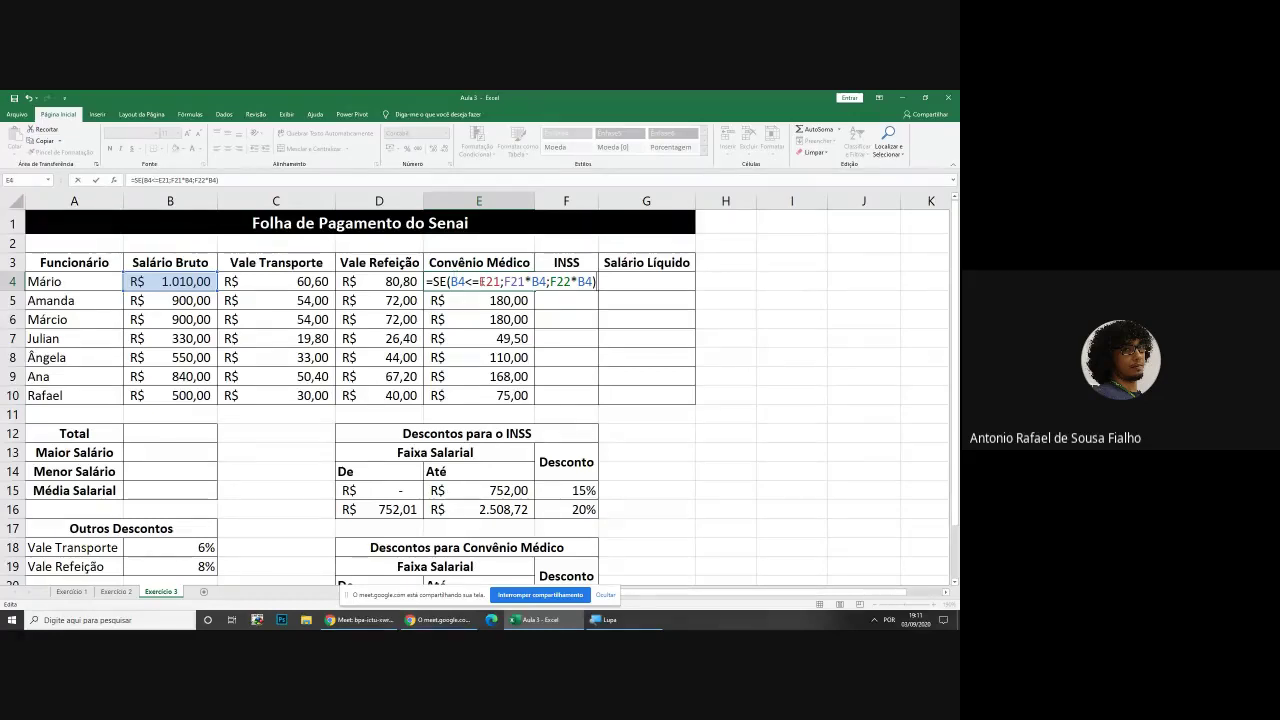
Make the E21, F21 and F22 references in the E4 formula absolute as $E$21, $F$21 and $F$22
drag(481, 281, 526, 281)
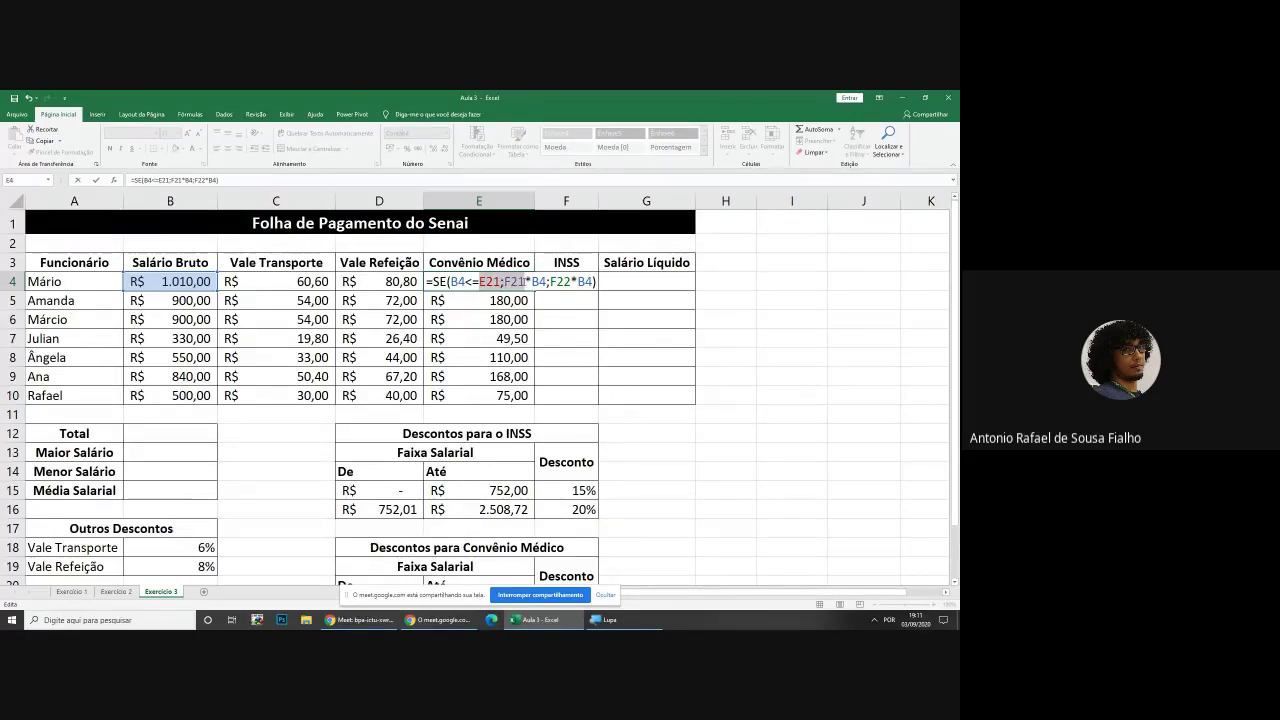
key(F4)
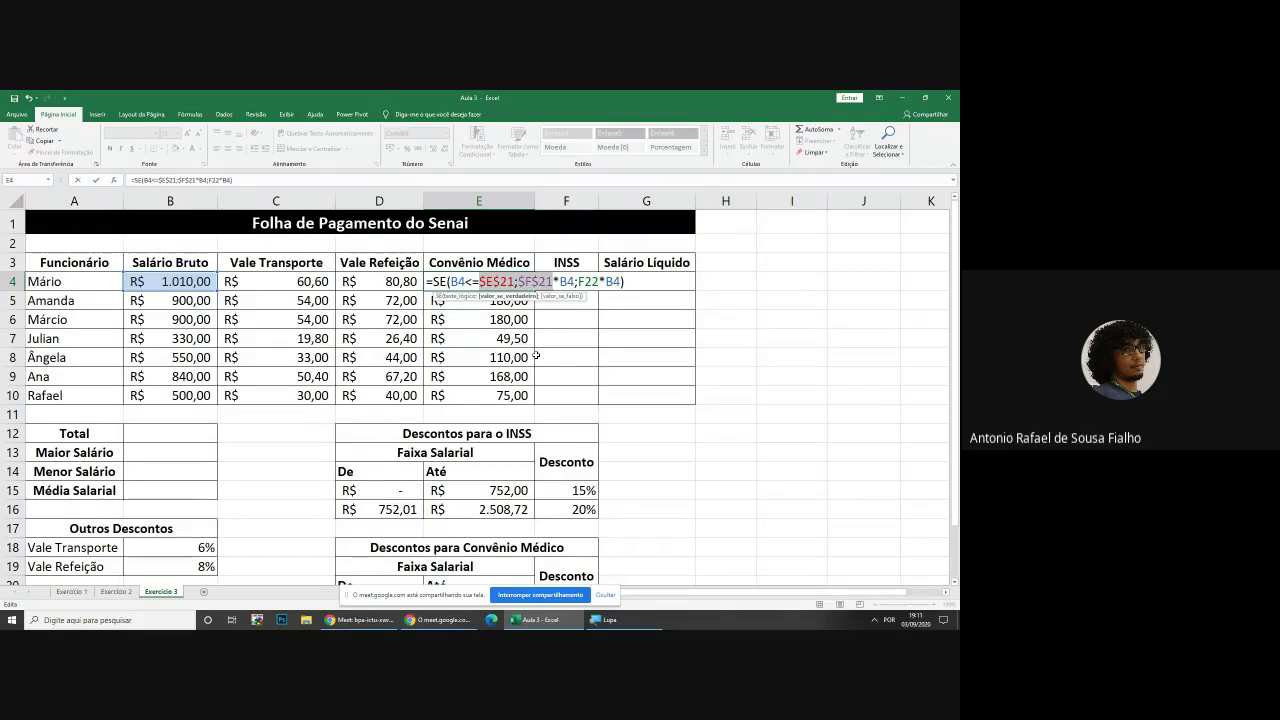
click(591, 281)
key(F4)
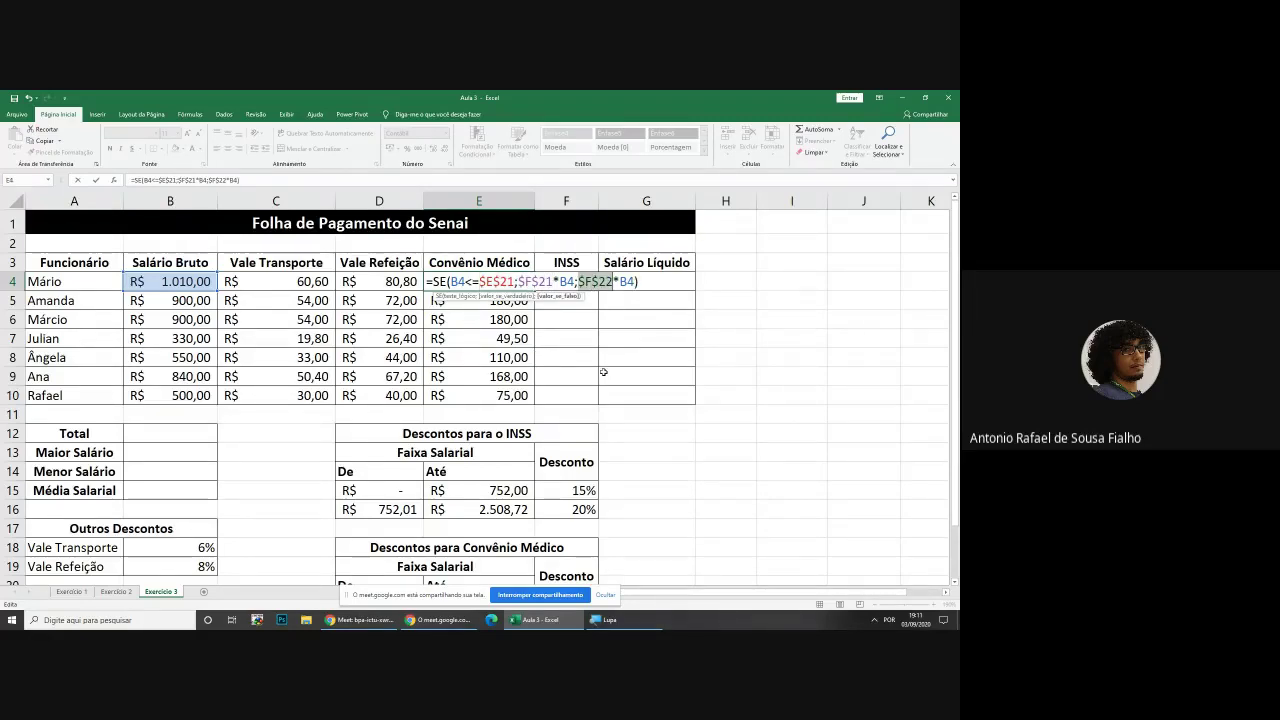
click(646, 284)
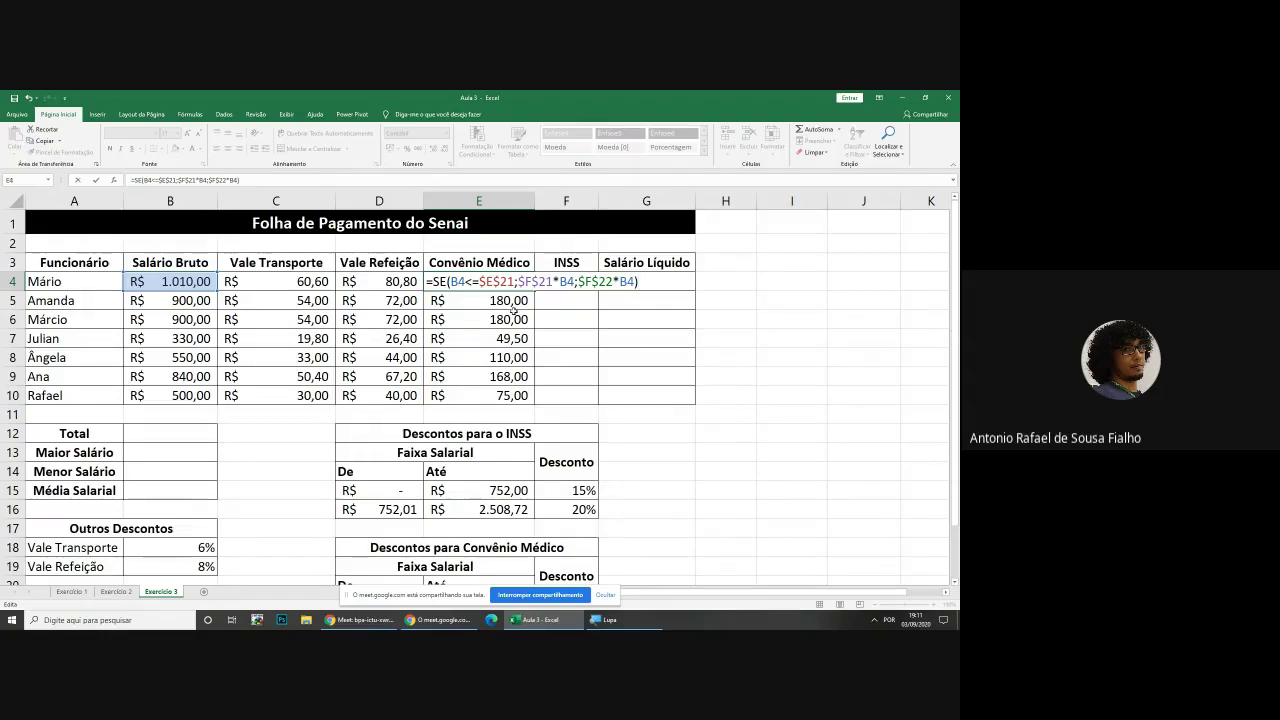
Commit the SE formula with absolute references in E4 and copy it down through E10
scroll(512, 311, down, 2)
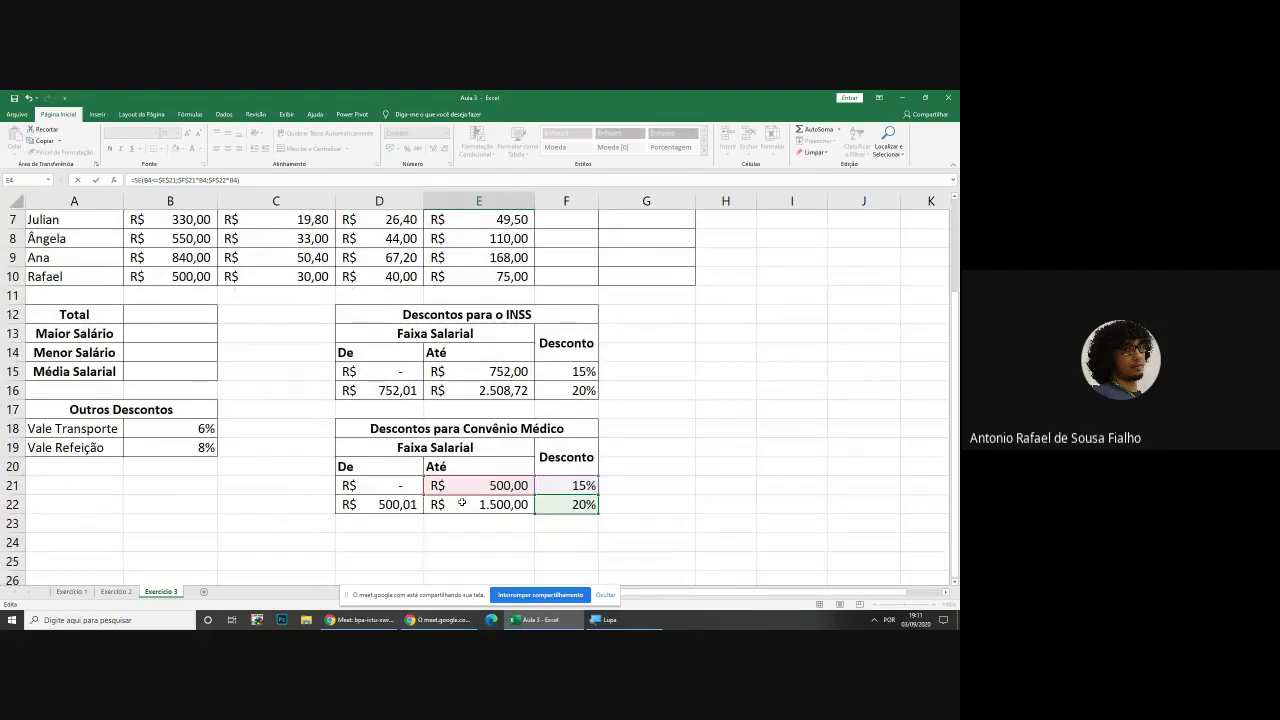
scroll(559, 437, up, 2)
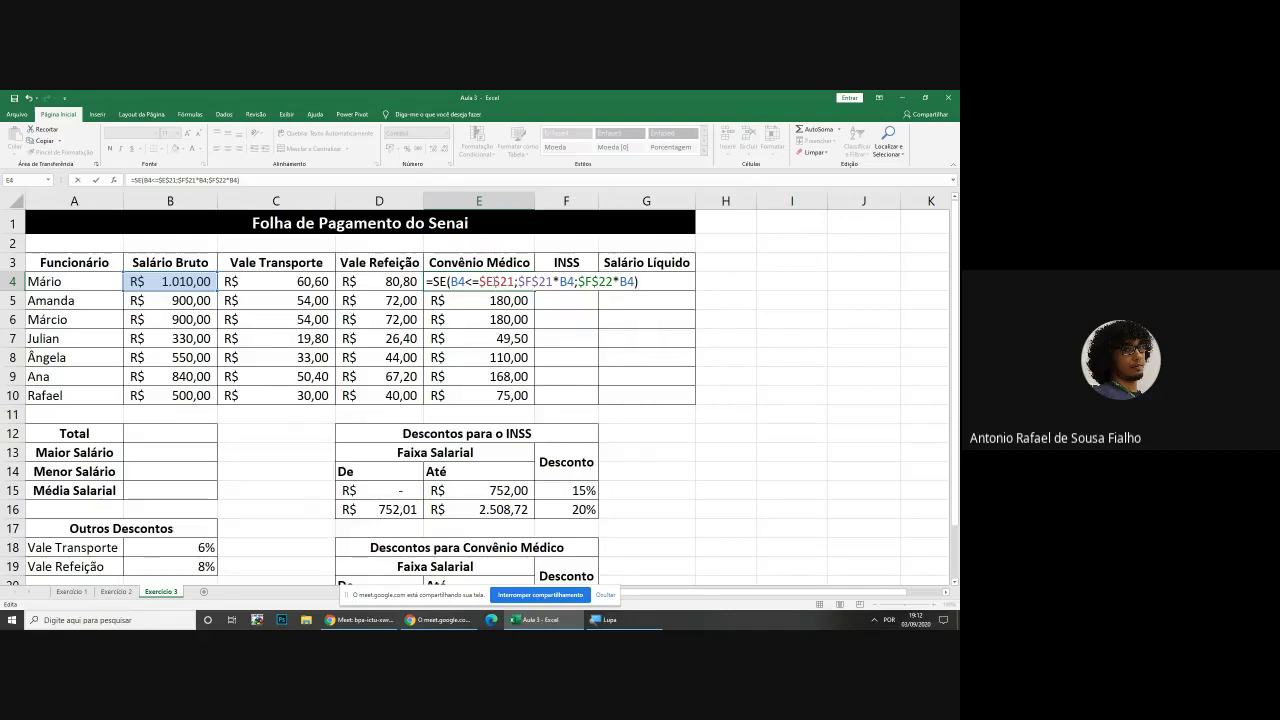
click(492, 281)
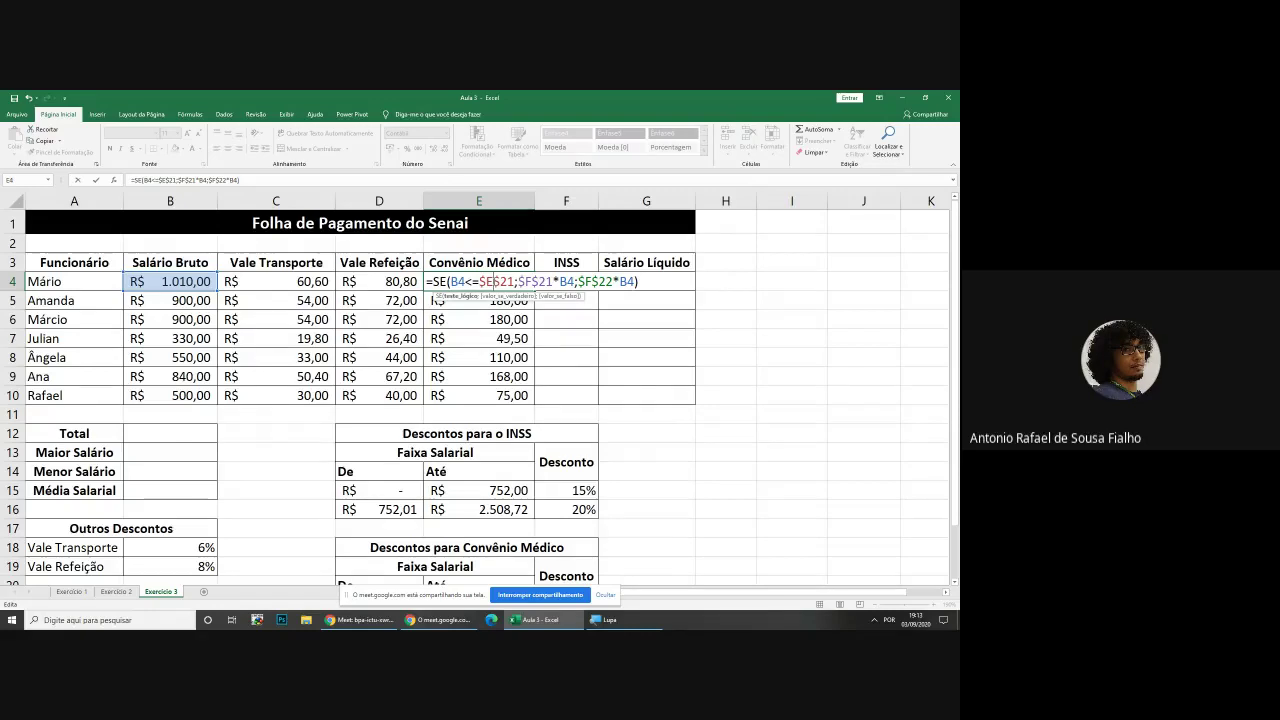
key(Return)
click(492, 282)
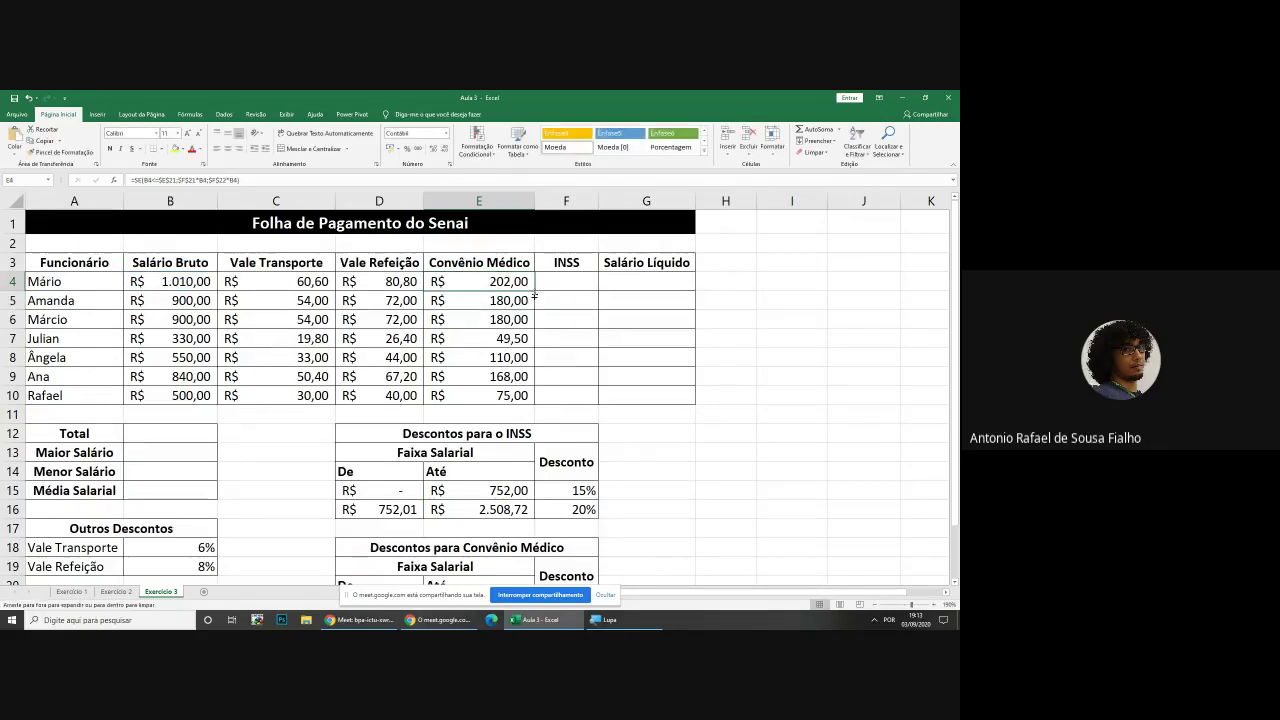
drag(537, 289, 537, 400)
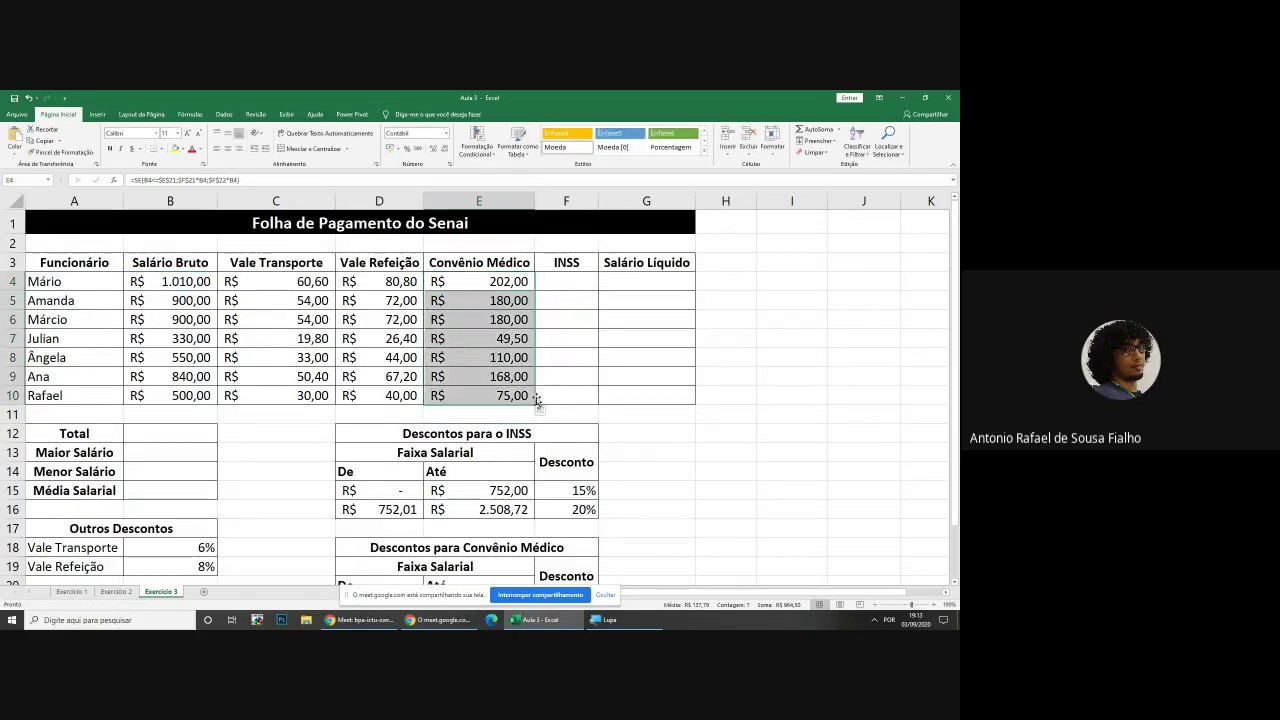
Remove the *B4 multiplication from both result arguments of the SE formula in E4, leaving only $F$21 and $F$22
double_click(489, 282)
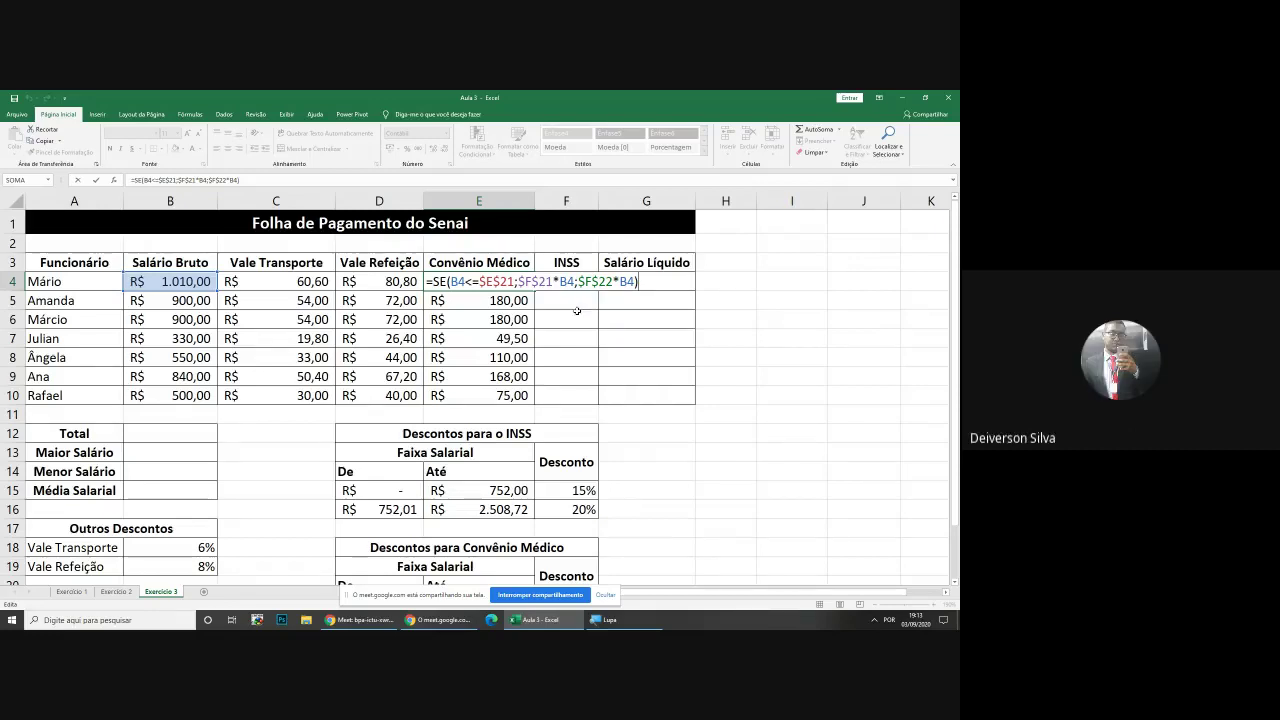
click(547, 282)
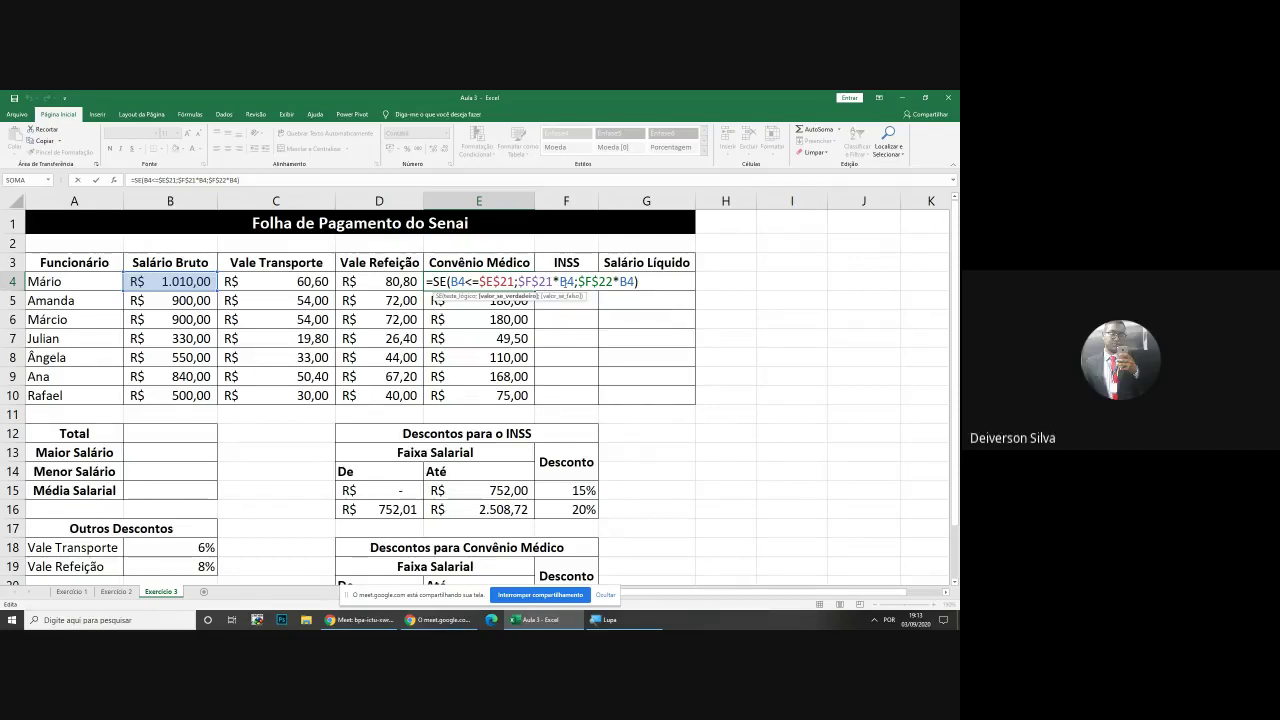
scroll(566, 297, down, 1)
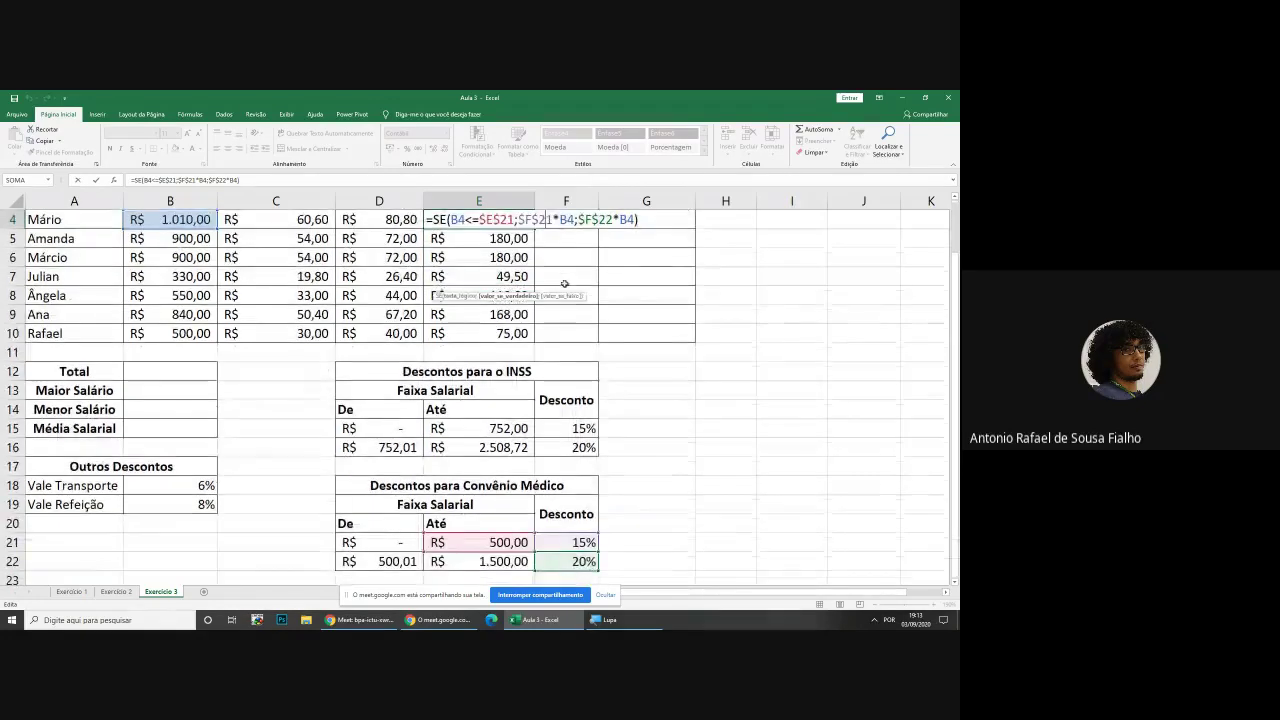
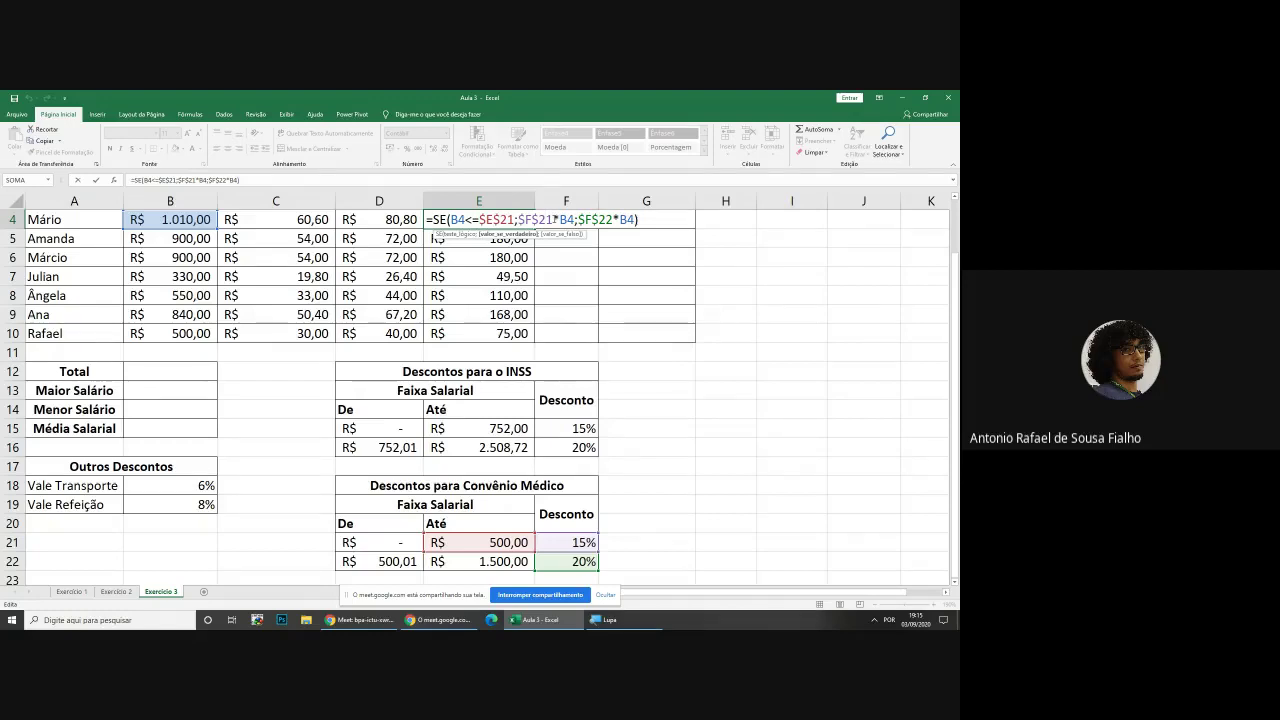
drag(557, 219, 575, 219)
key(BackSpace)
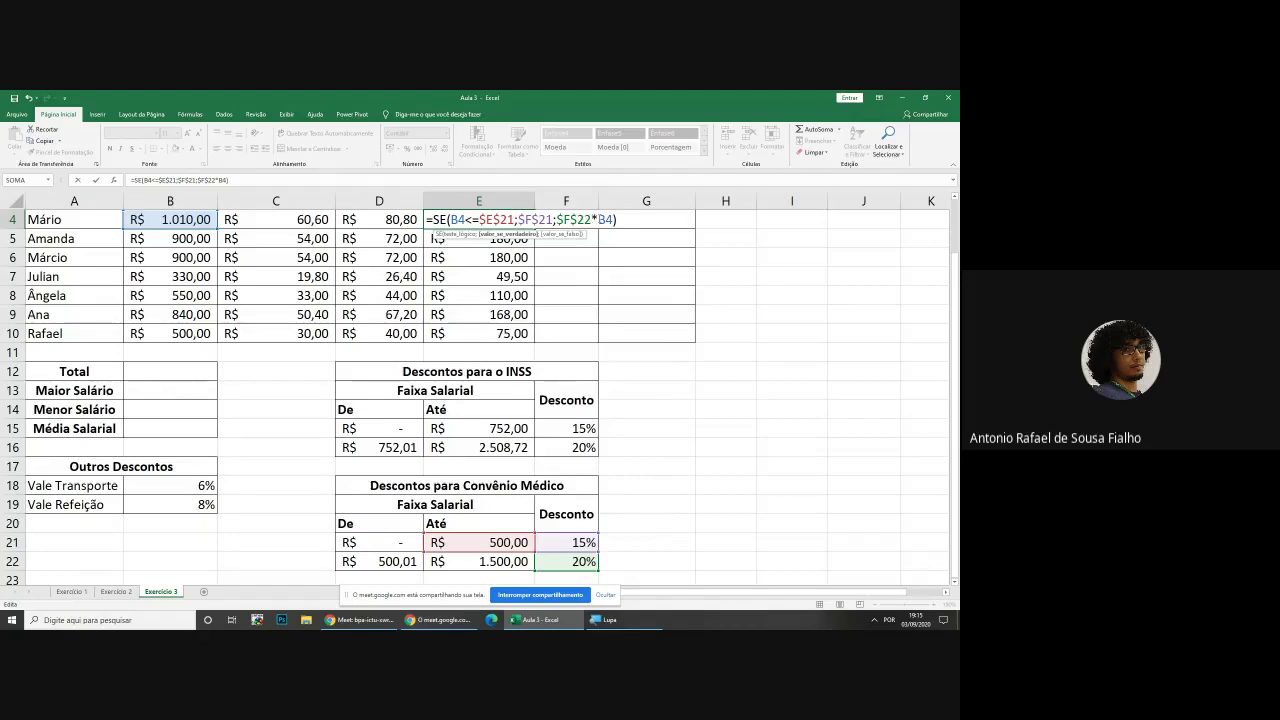
drag(593, 219, 616, 219)
key(BackSpace)
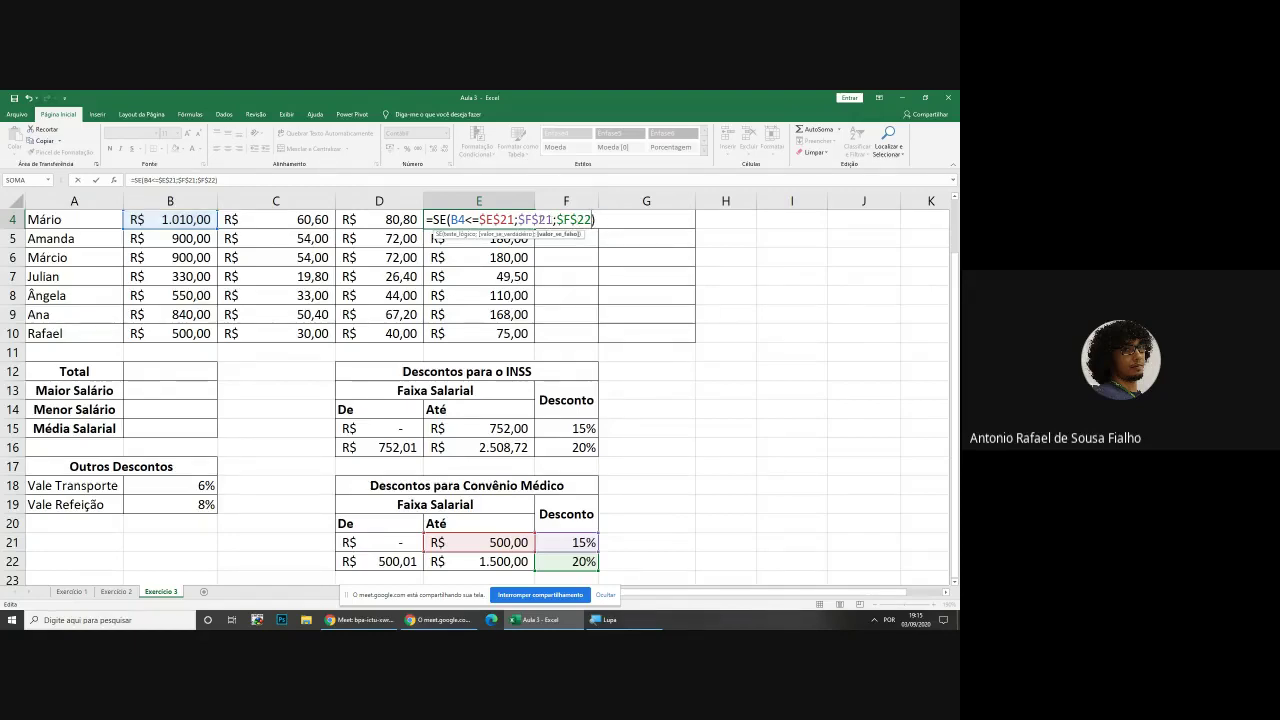
click(538, 219)
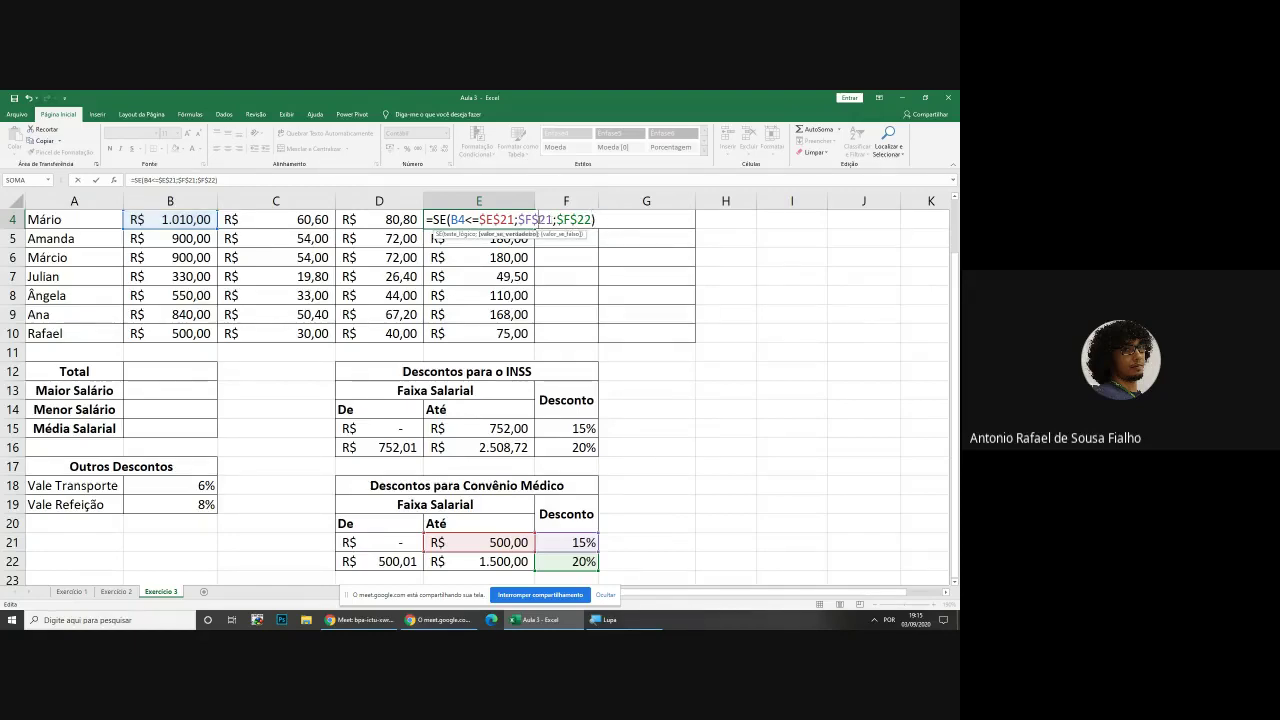
click(572, 219)
drag(556, 219, 590, 219)
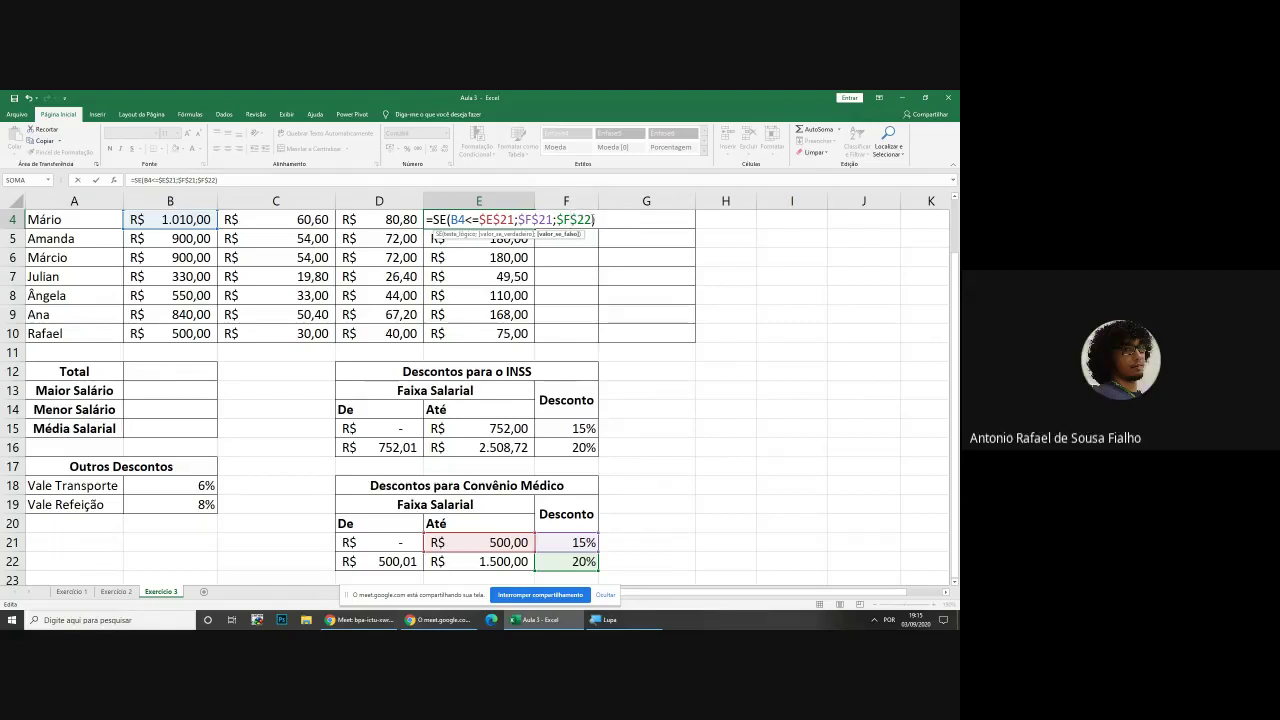
Append *B4 after the closing parenthesis of the SE function in E4
click(597, 219)
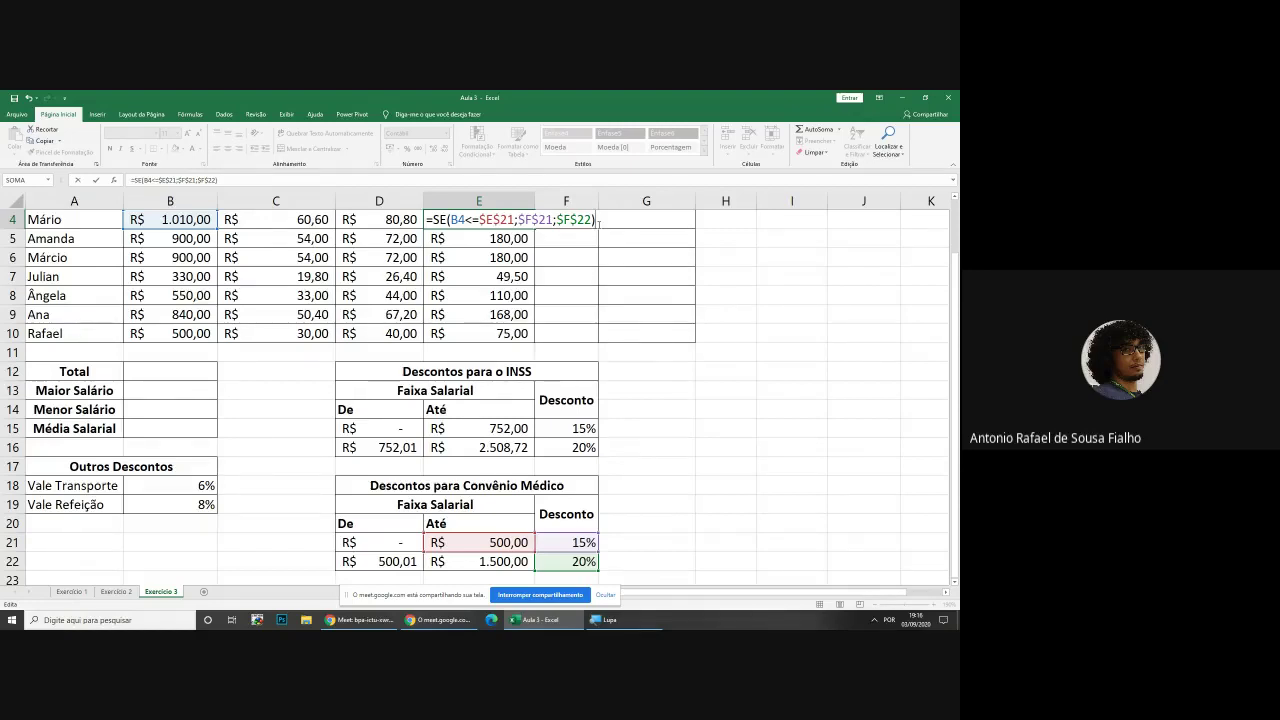
text(*)
key(Left)
key(Left)
key(Left)
click(641, 220)
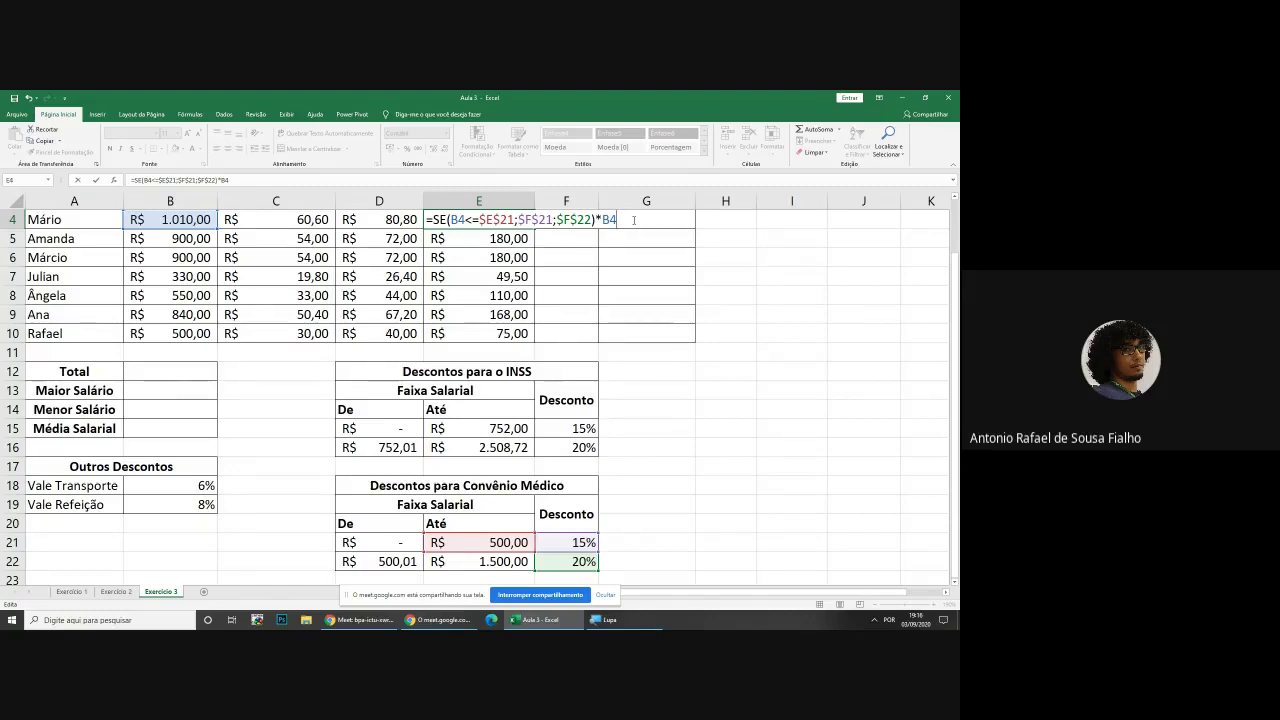
Remove the *B4 after the SE function in E4, commit the formula and copy it down through E10
drag(600, 219, 641, 218)
click(640, 219)
key(shift+Left)
key(shift+Left)
key(shift+Left)
key(Delete)
key(Return)
key(Up)
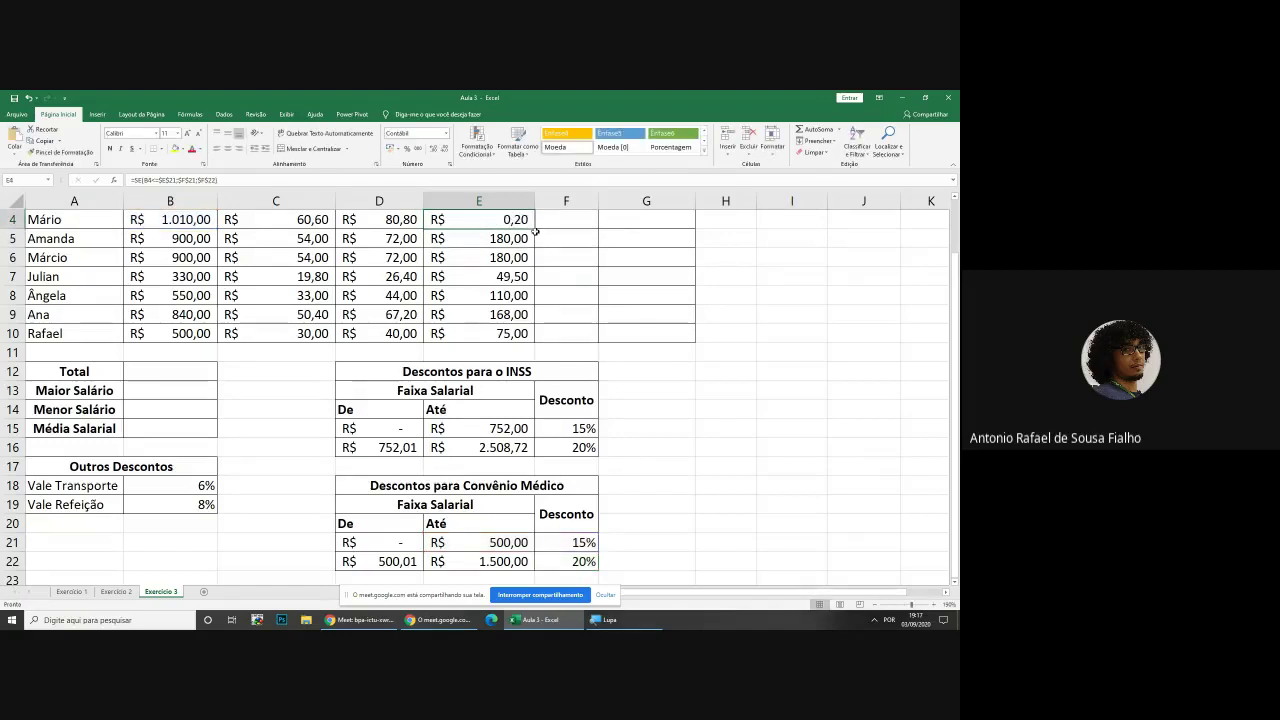
drag(535, 232, 525, 335)
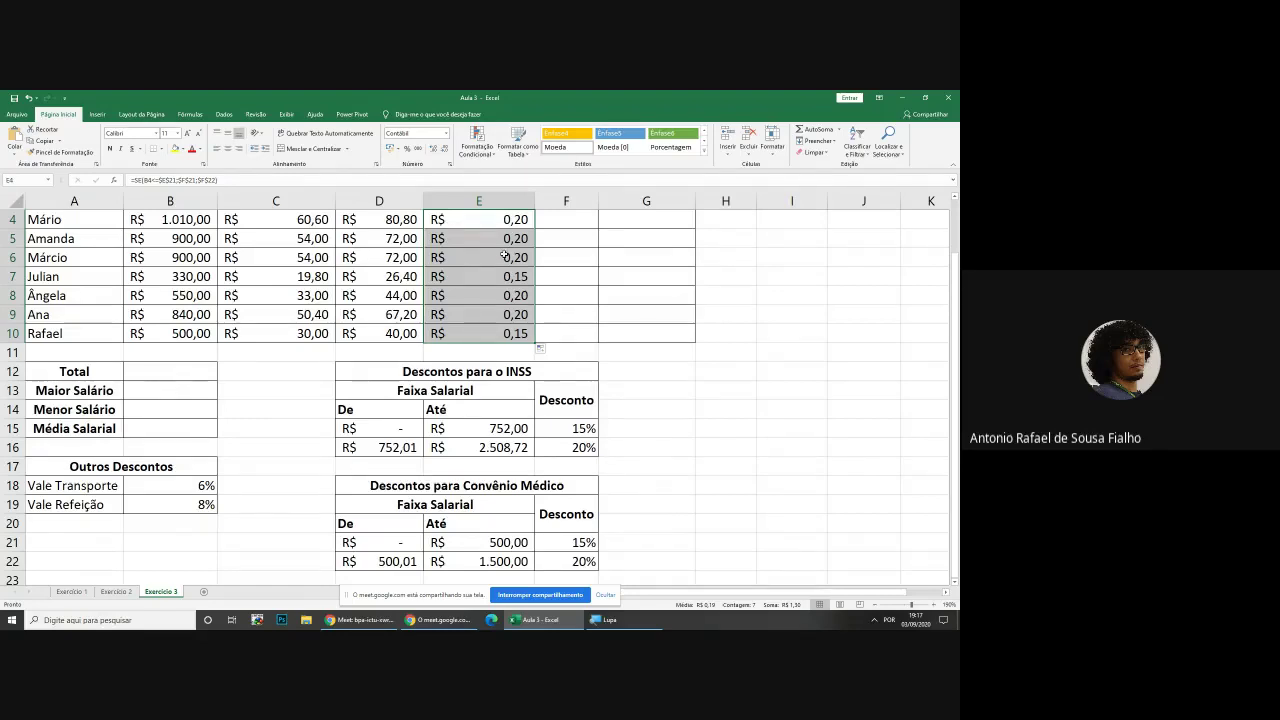
Format the Convênio Médico cells E4:E10 as percentages
click(449, 219)
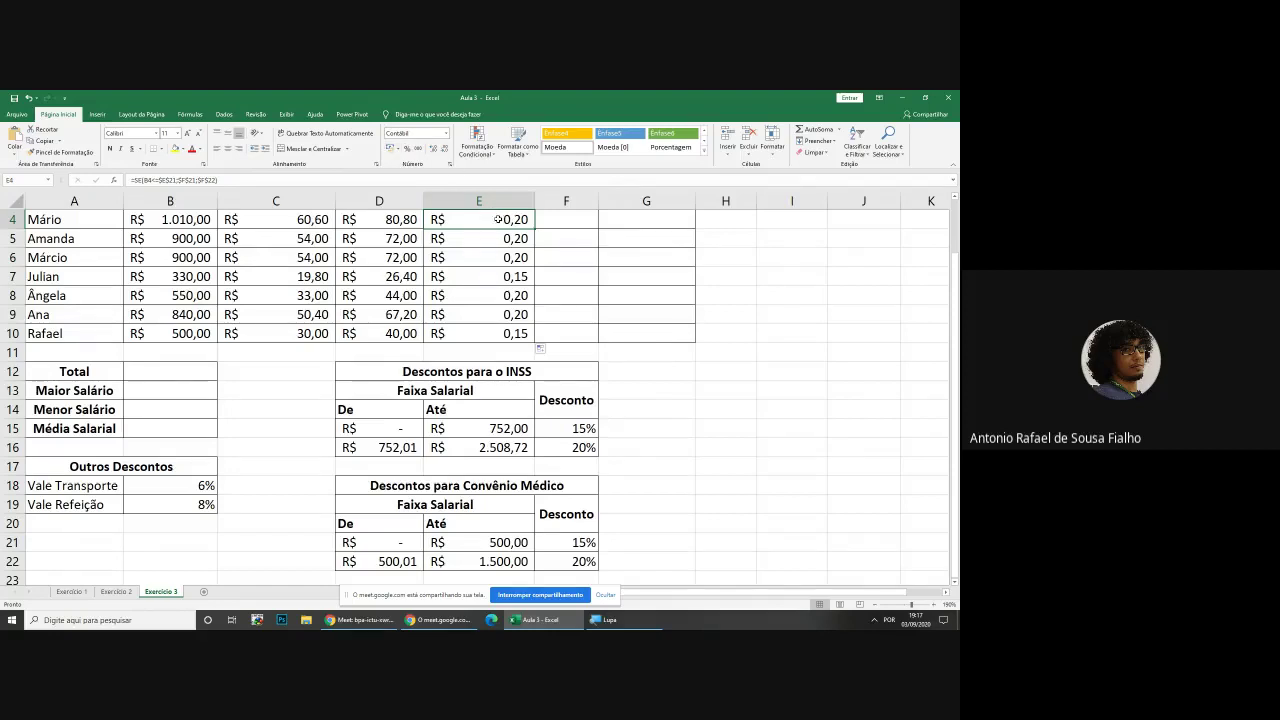
drag(499, 220, 505, 333)
click(494, 254)
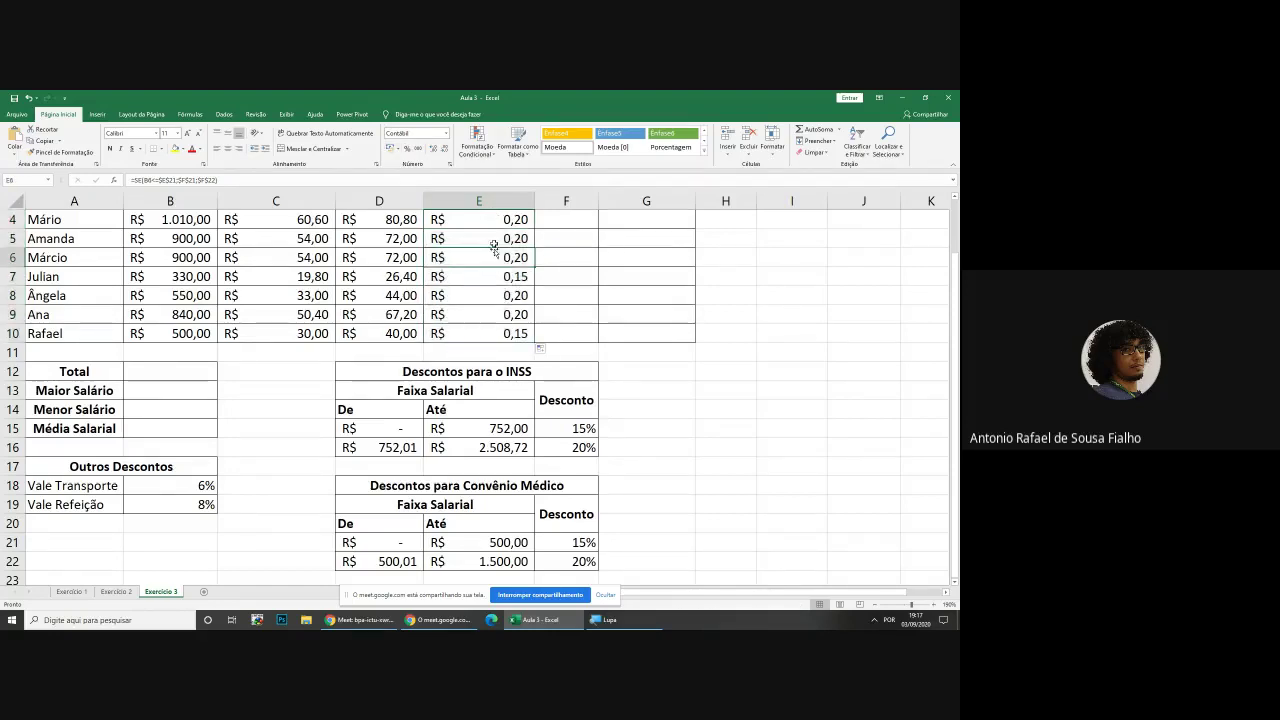
drag(496, 219, 499, 333)
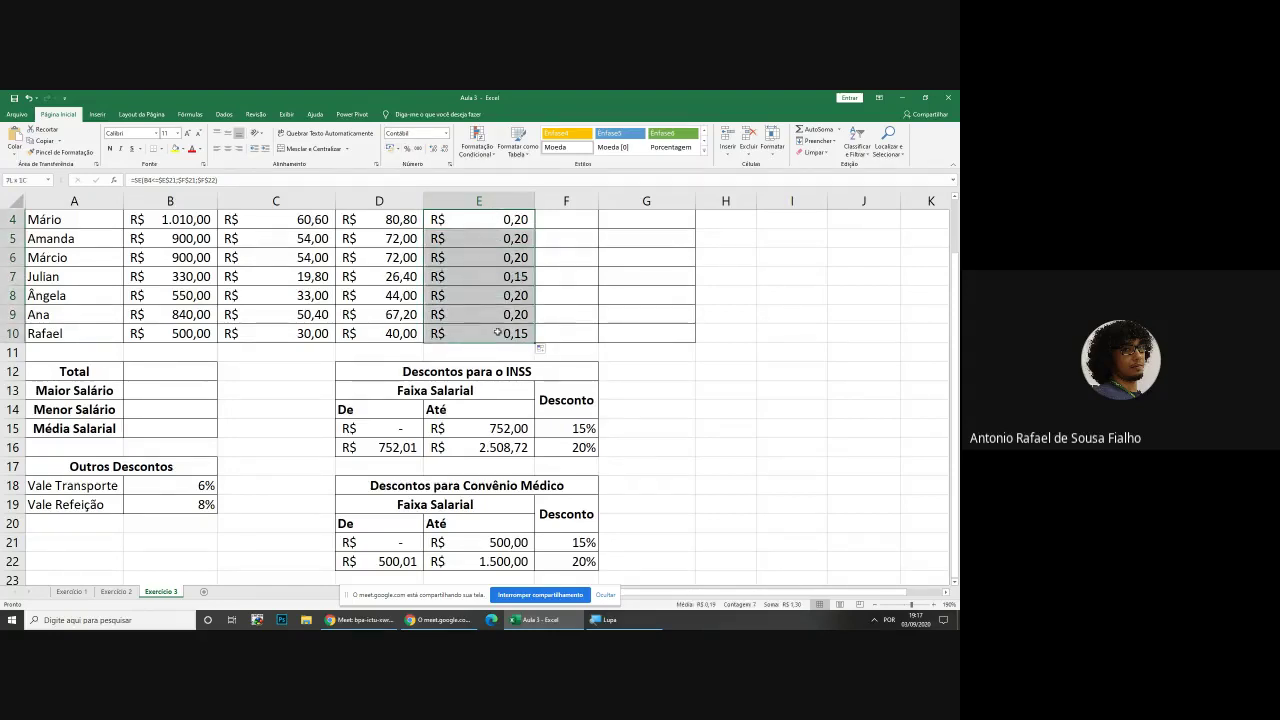
click(406, 149)
click(496, 224)
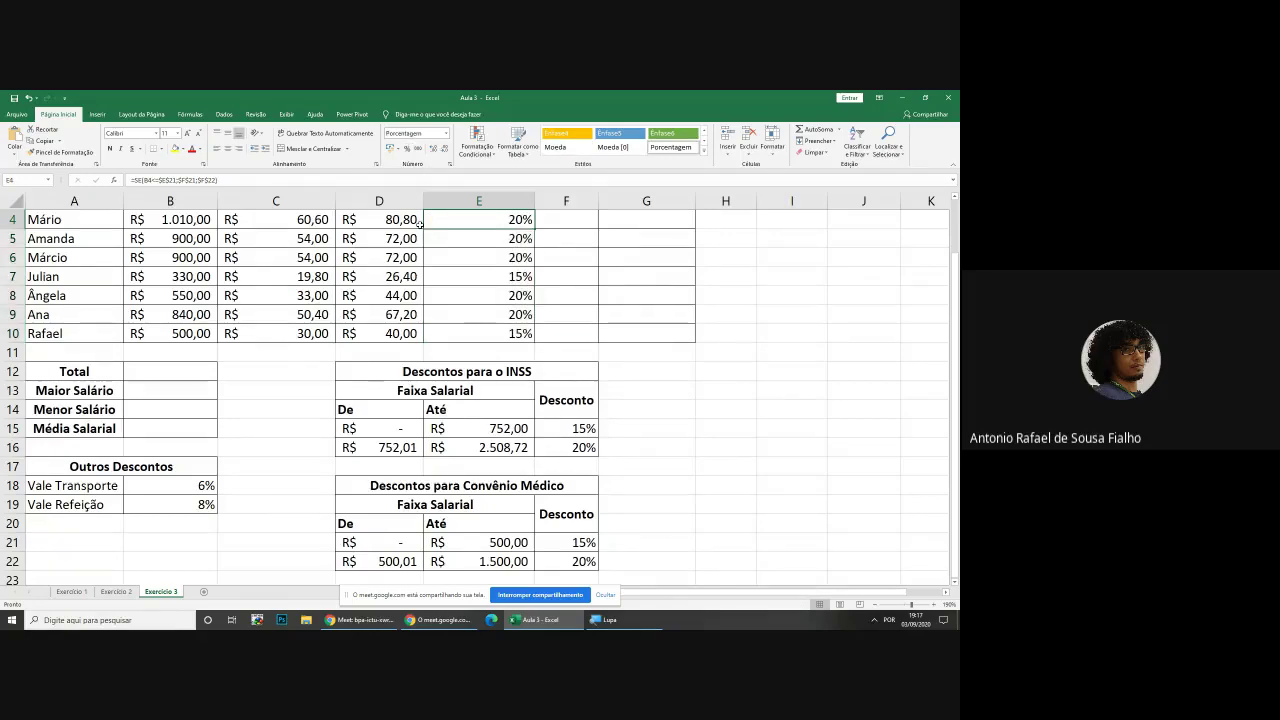
Compare the percentages in the Convênio Médico column with the discount rates in F21:F22
scroll(480, 275, up, 1)
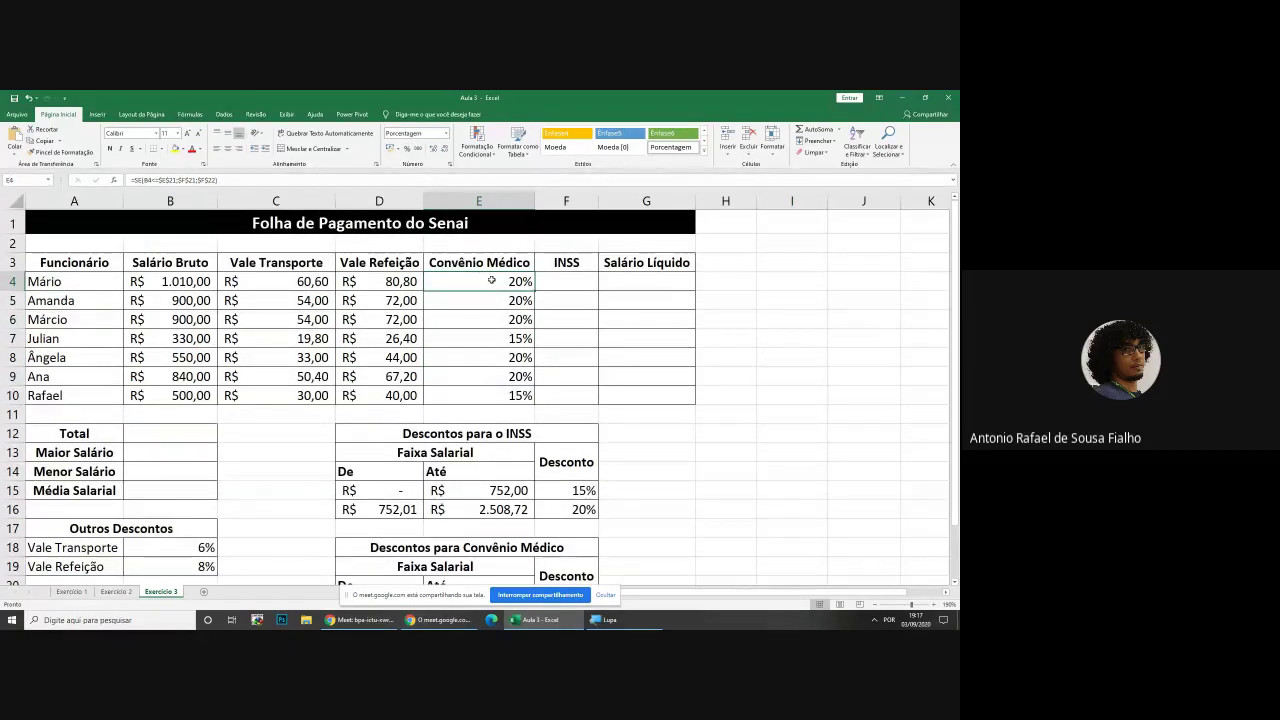
scroll(491, 279, down, 1)
scroll(491, 279, down, 1)
click(491, 278)
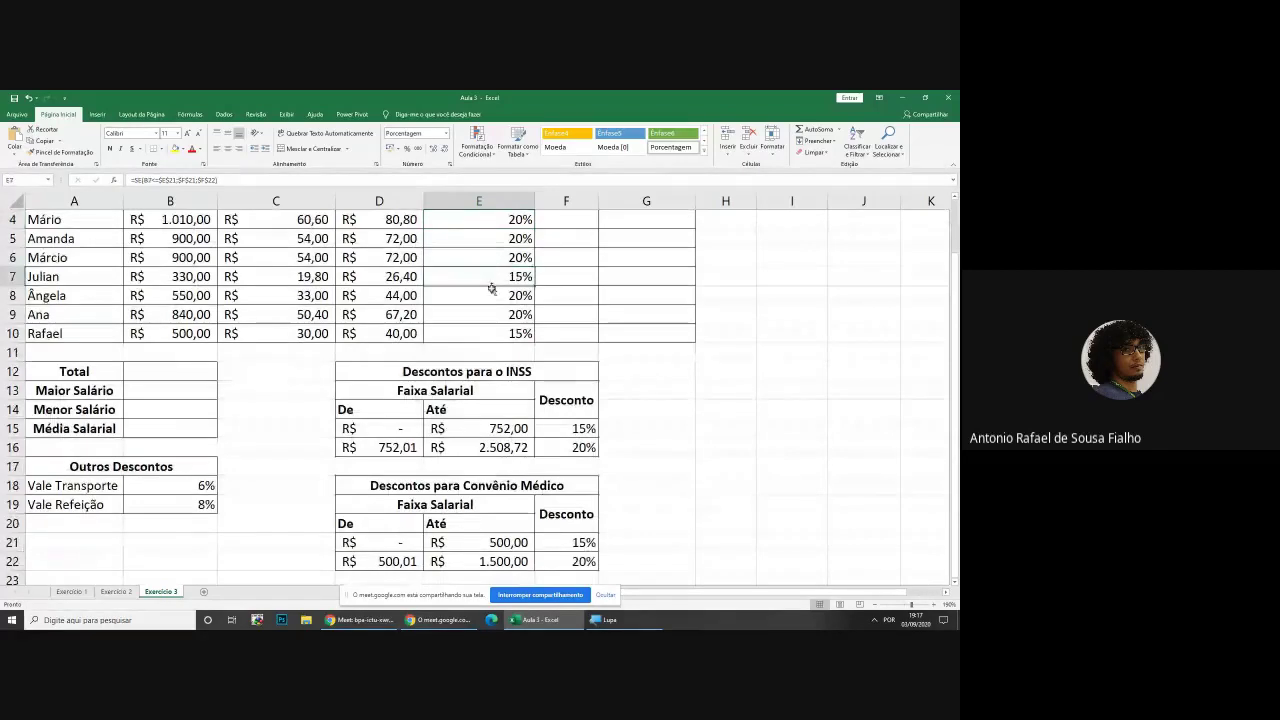
key(Down)
key(Down)
key(Down)
scroll(505, 295, up, 1)
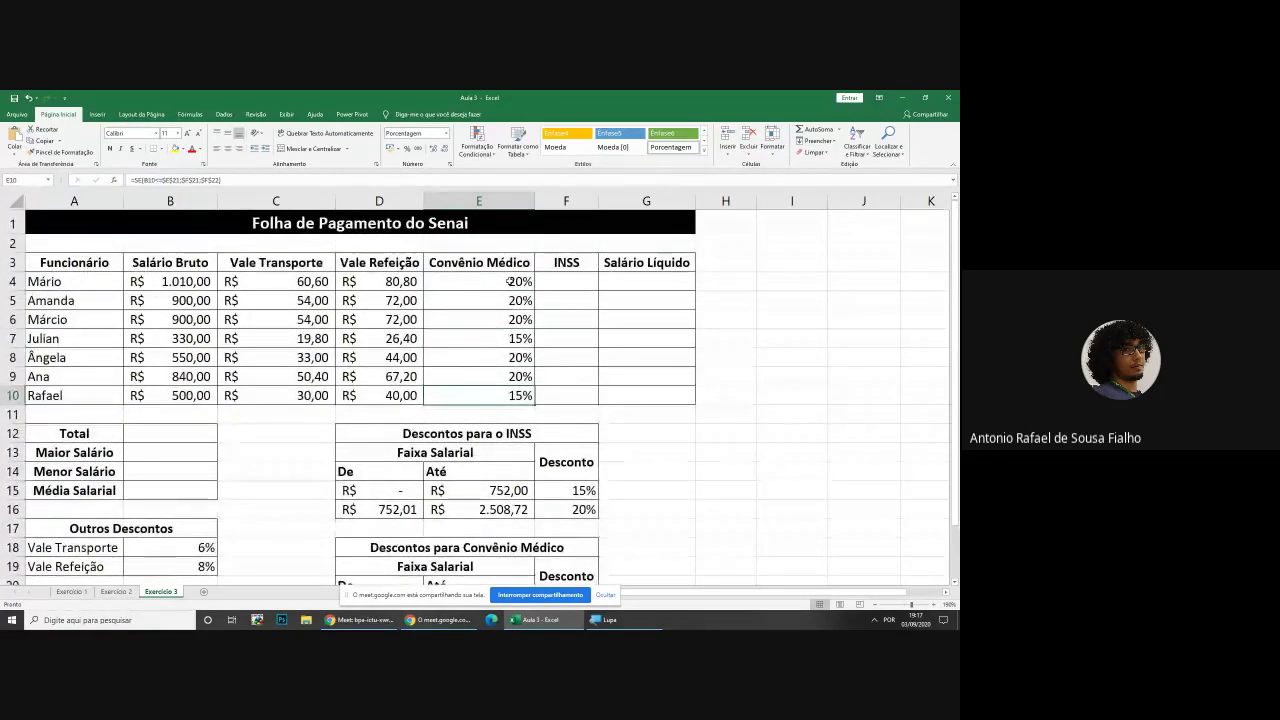
scroll(508, 260, down, 1)
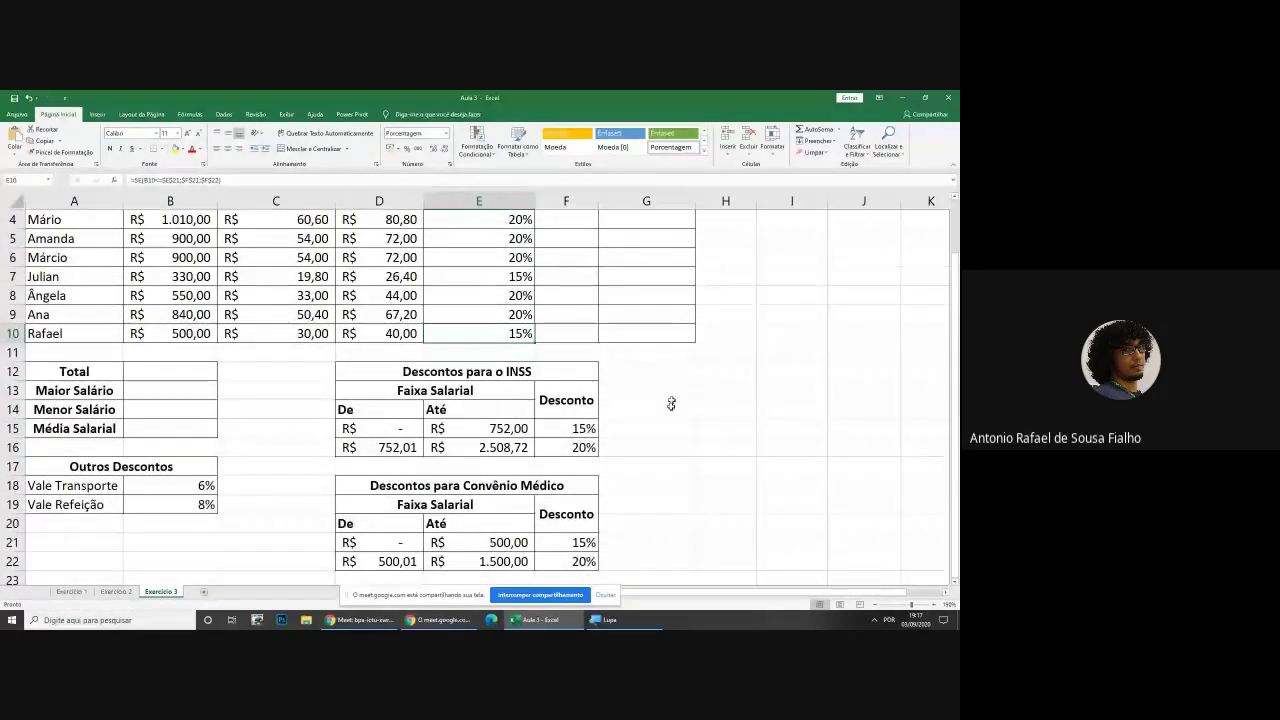
scroll(621, 461, down, 1)
drag(566, 487, 566, 506)
scroll(571, 290, up, 2)
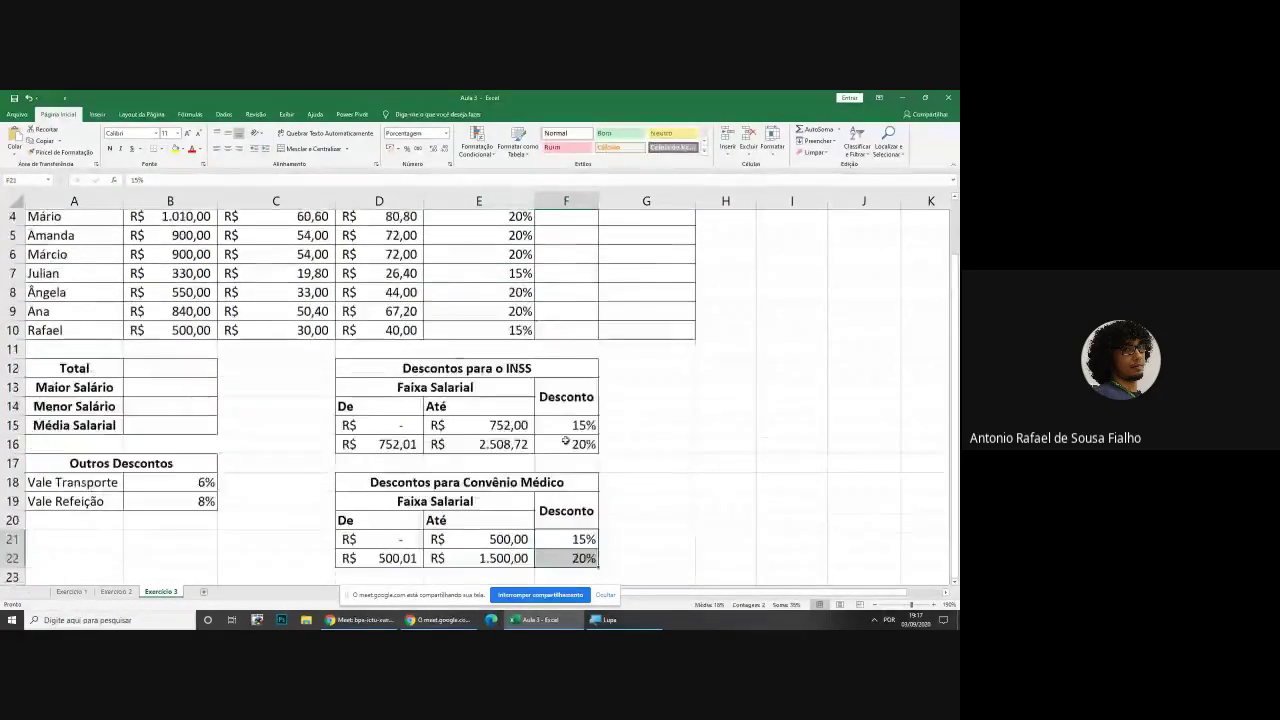
scroll(554, 421, up, 1)
Multiply the SE result in E4 by B4 outside the parentheses and commit the formula
click(480, 281)
double_click(480, 281)
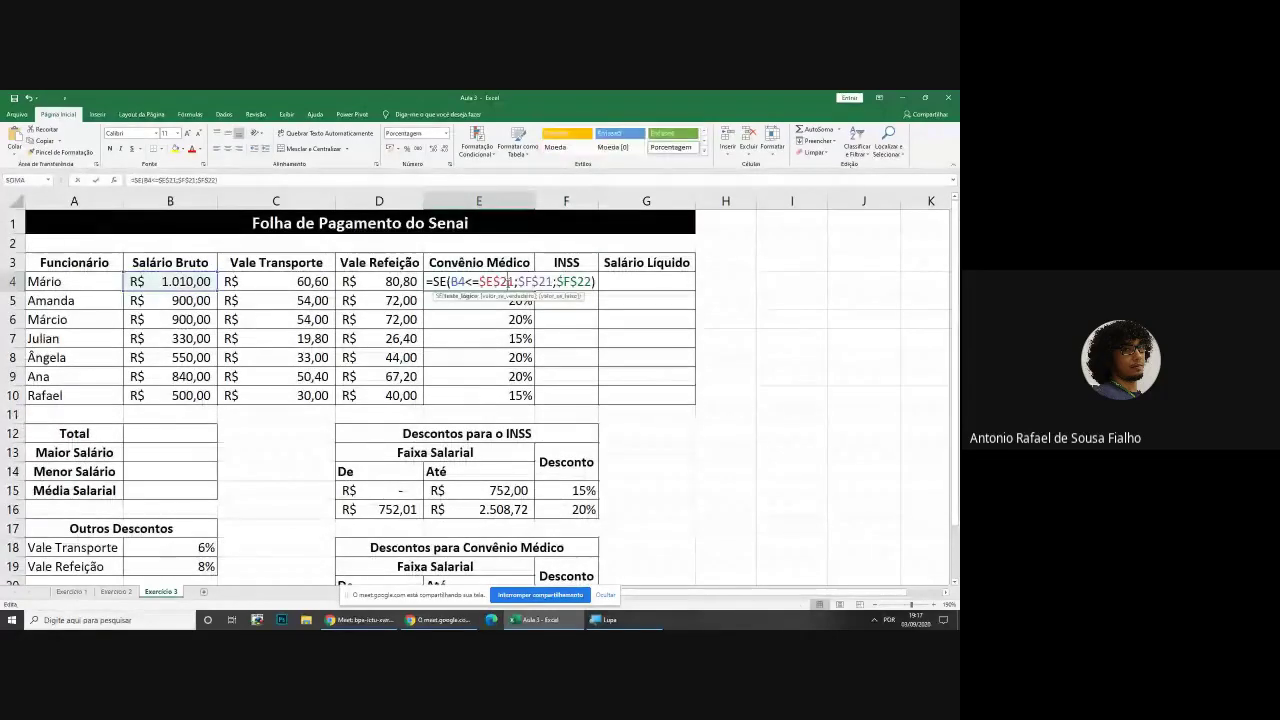
text(*)
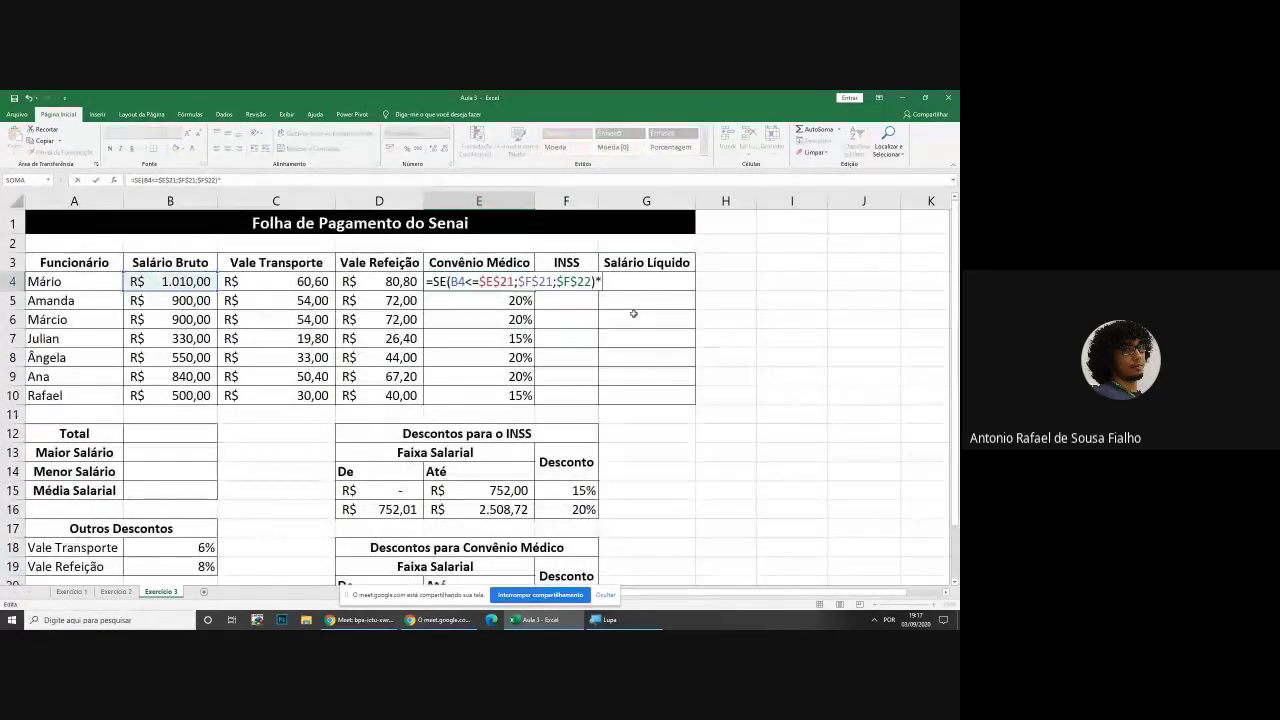
click(175, 281)
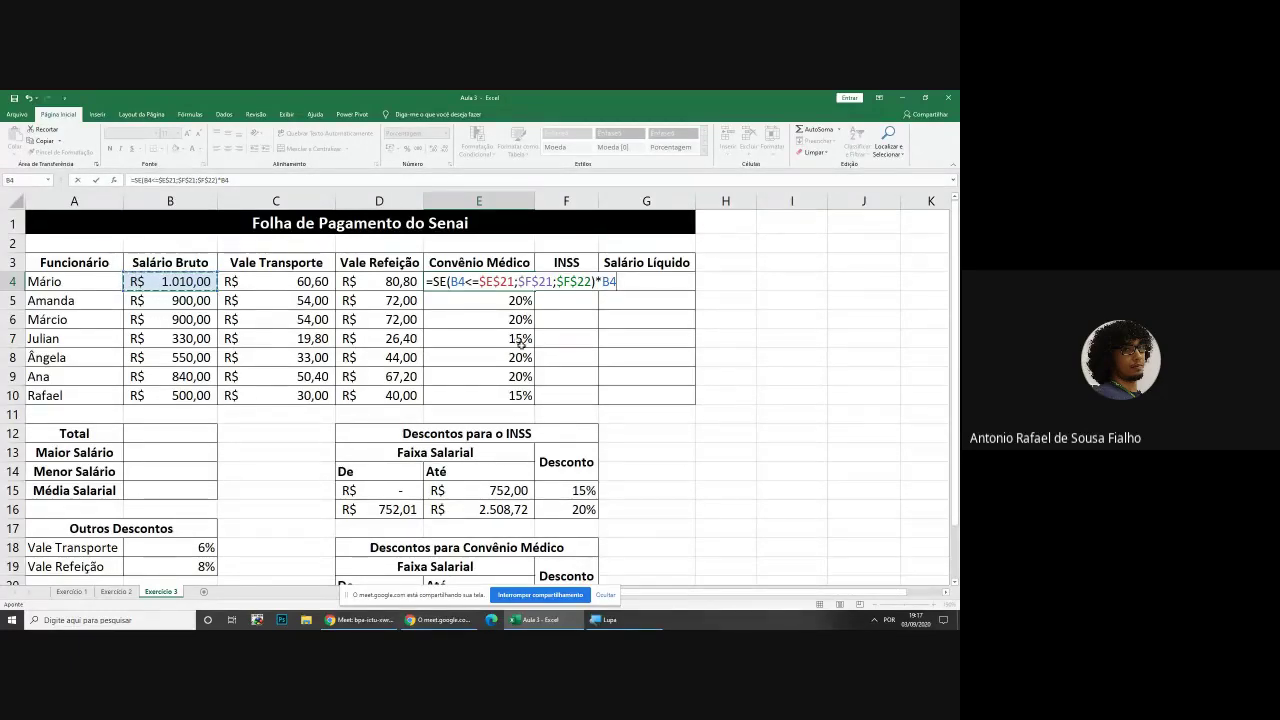
key(Return)
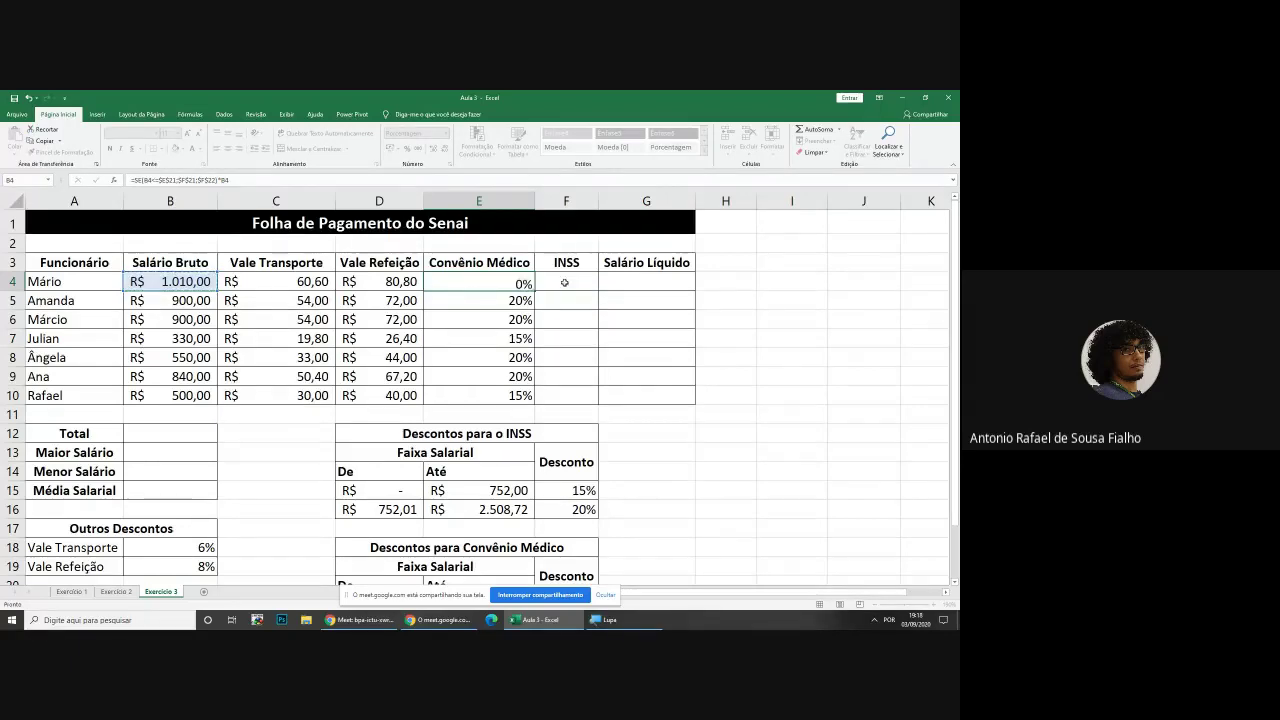
Copy the E4 formula down through E10 and apply the Contábil number format to E4:E10
click(526, 284)
double_click(537, 291)
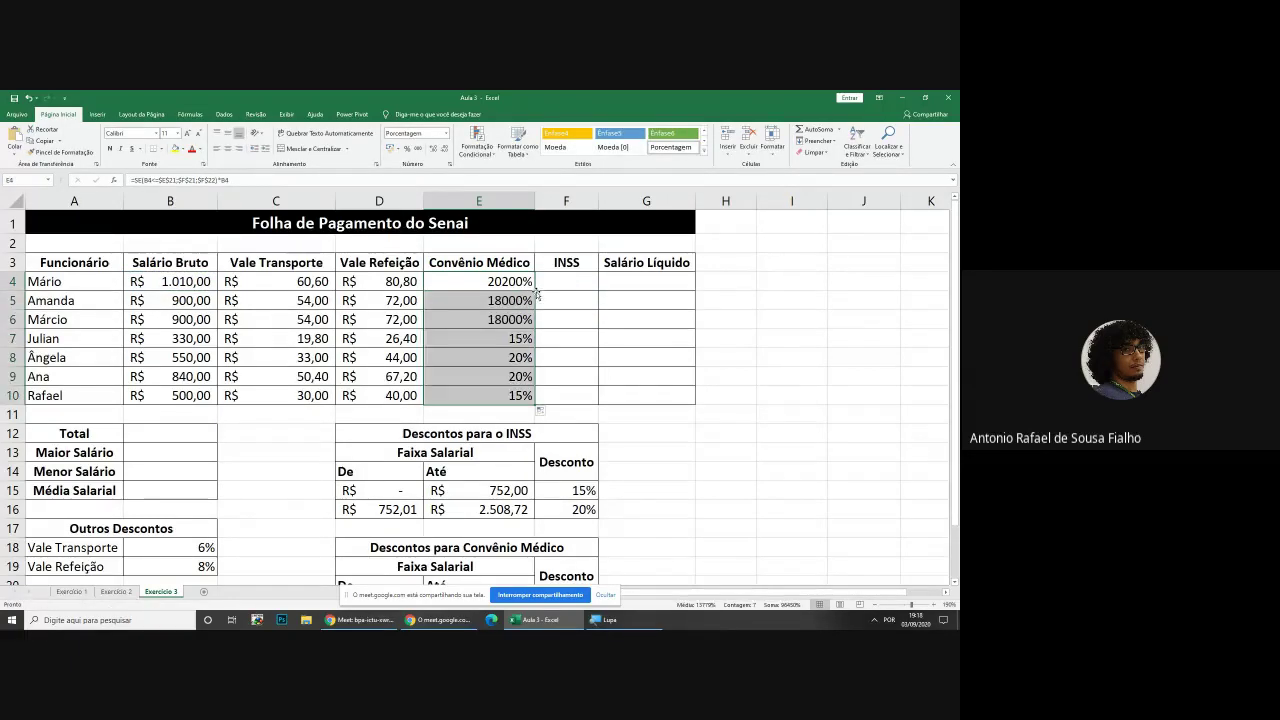
click(390, 148)
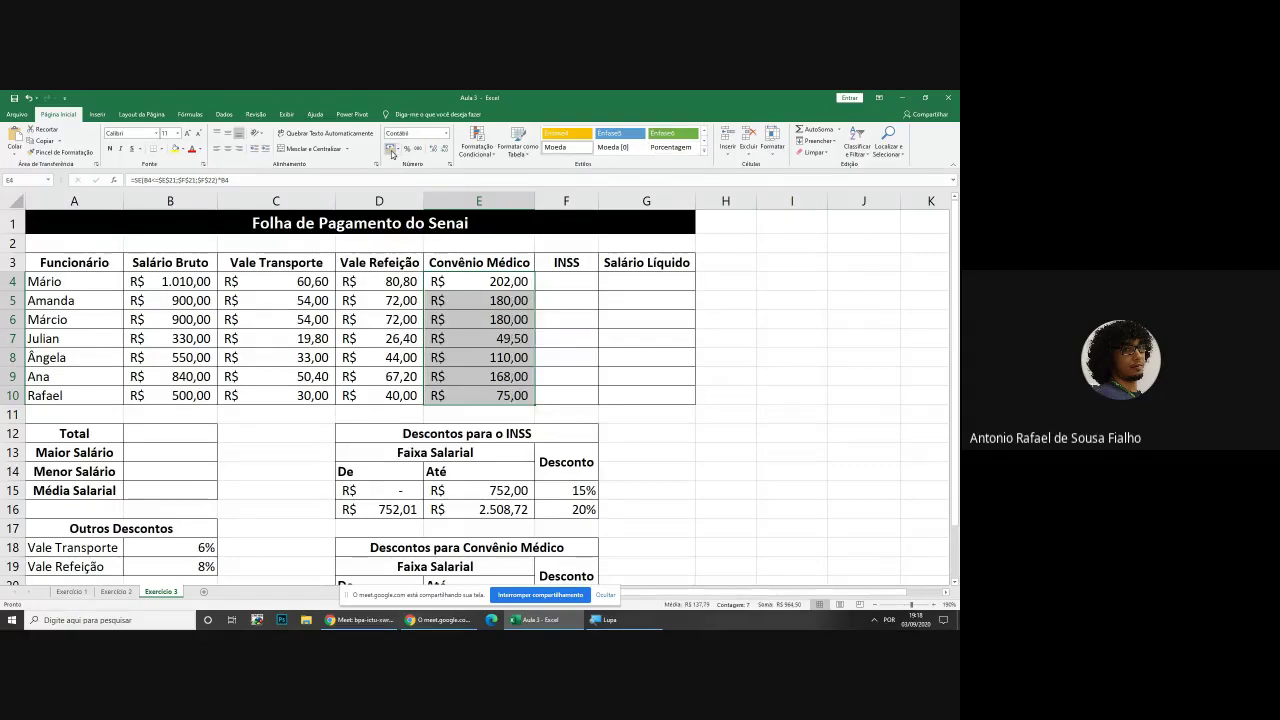
Reopen the E4 formula and delete everything after B4<=
double_click(493, 280)
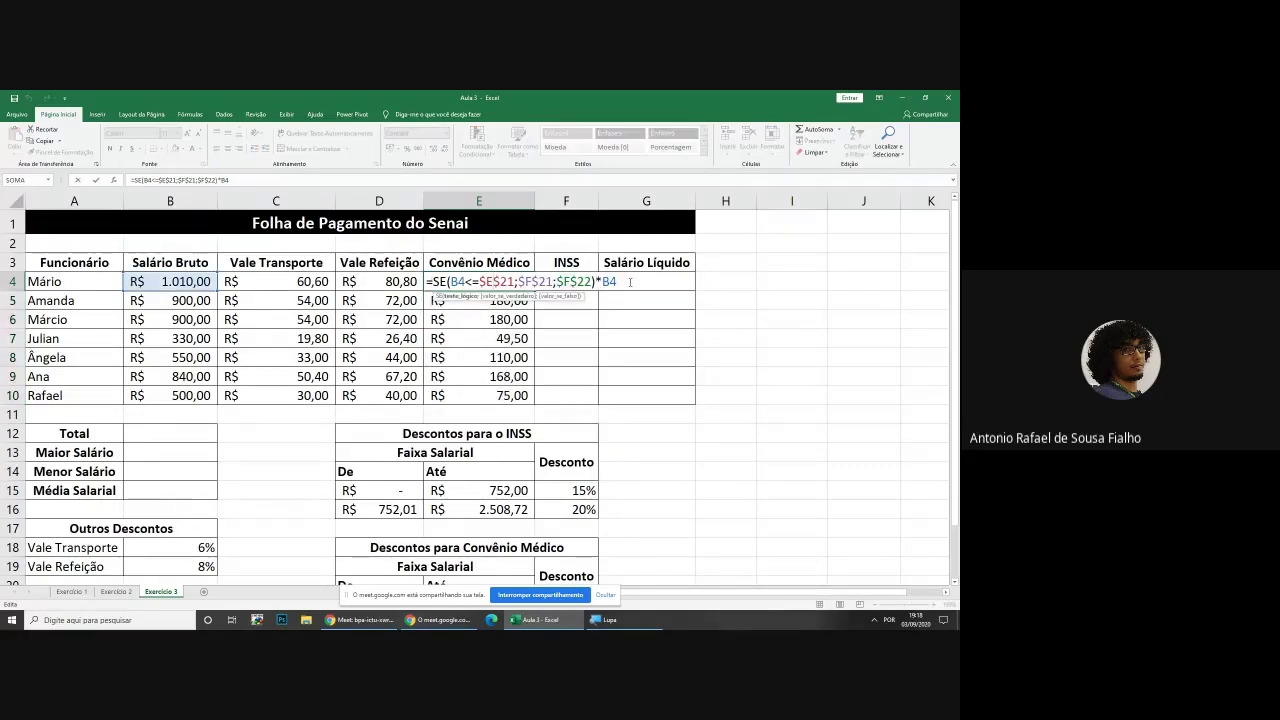
click(628, 282)
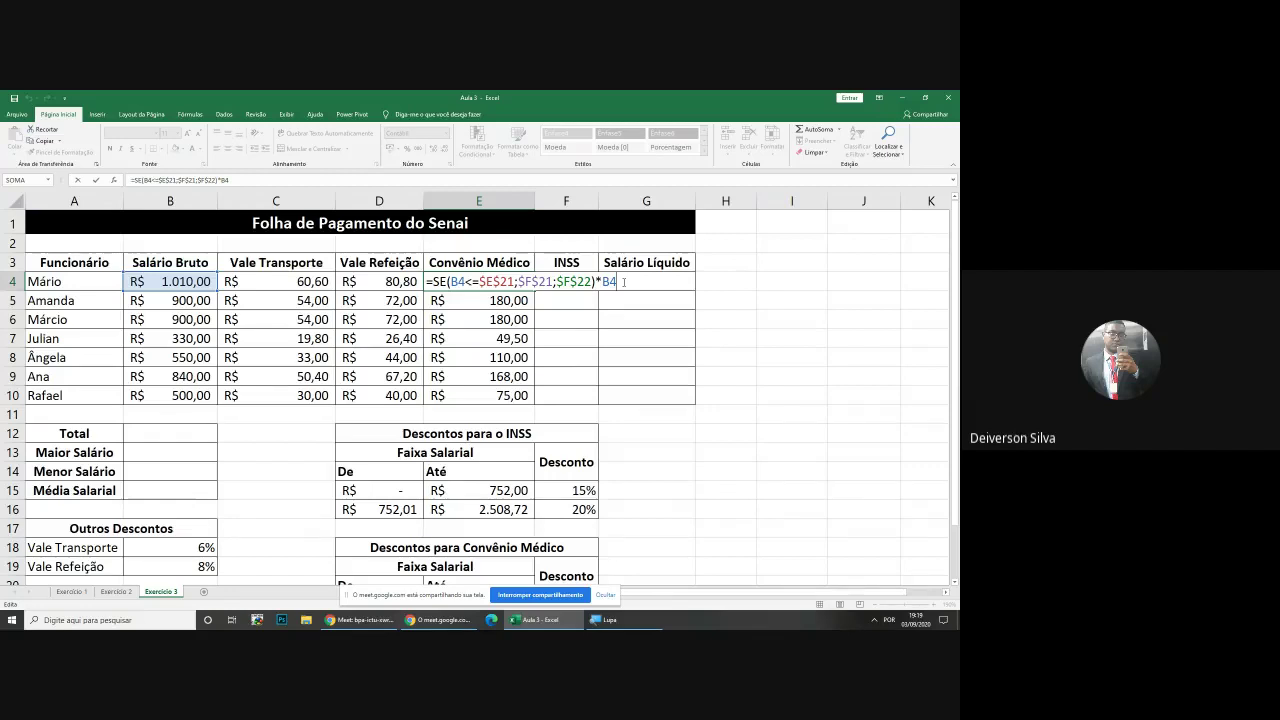
drag(623, 282, 479, 282)
key(BackSpace)
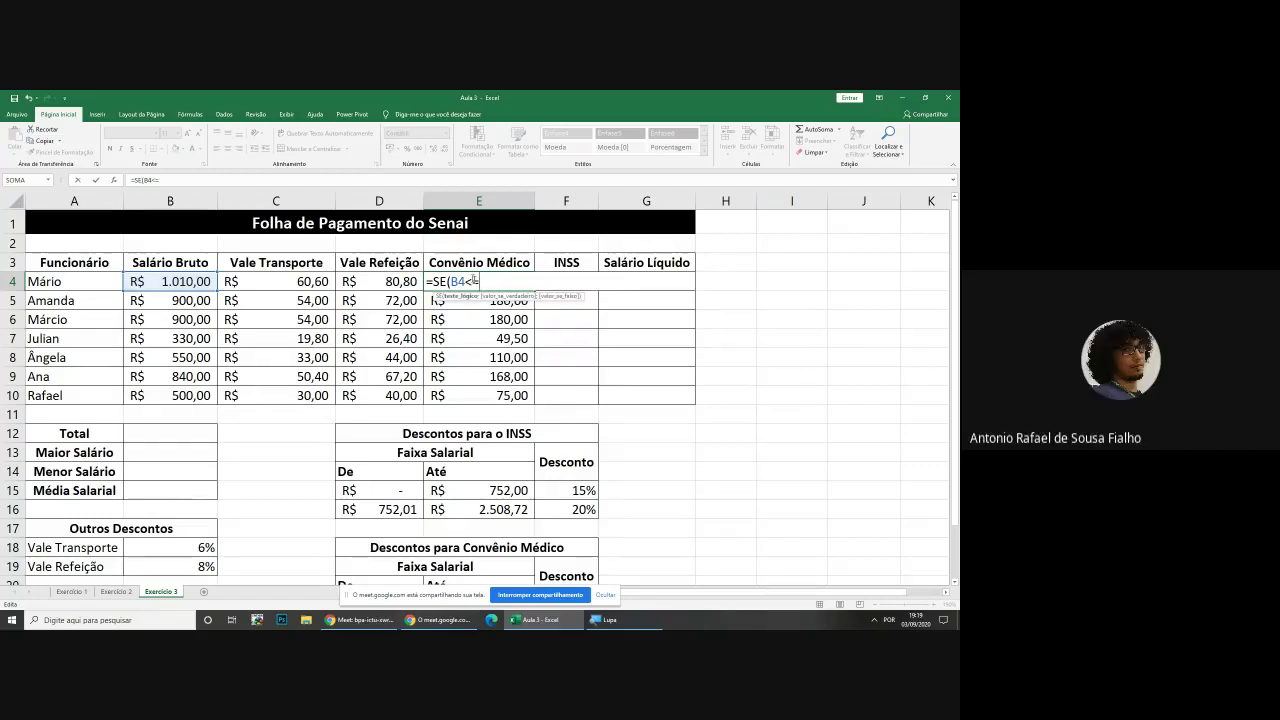
Complete the logical test of the E4 SE formula by comparing B4 with E21
scroll(495, 280, down, 1)
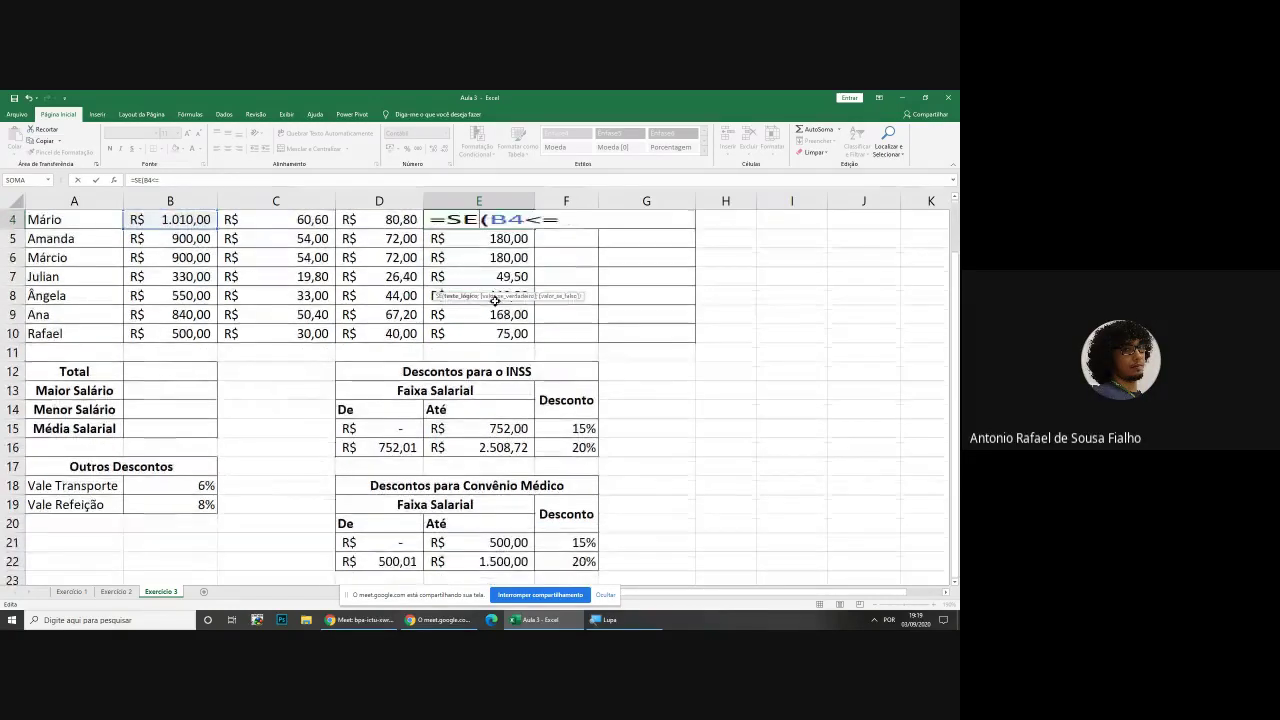
click(486, 542)
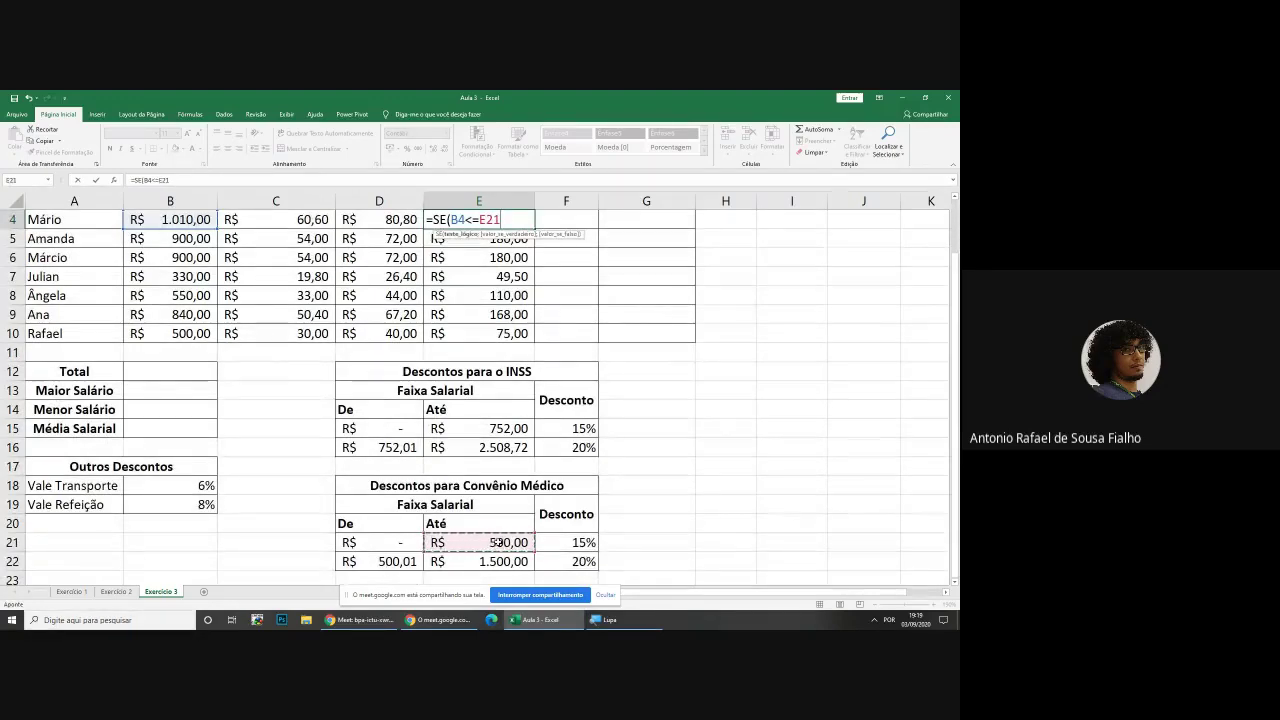
scroll(645, 483, up, 1)
text(;)
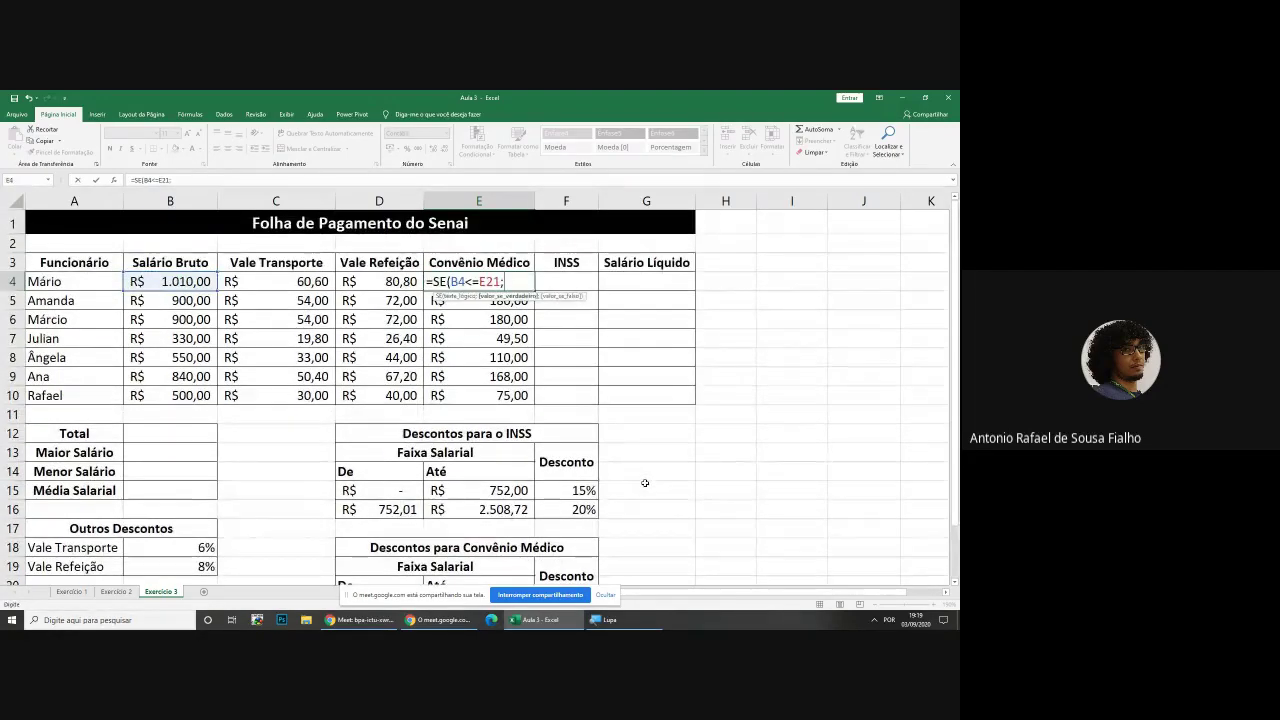
Add F21*B4 as the value if true in the E4 SE formula
scroll(640, 470, down, 2)
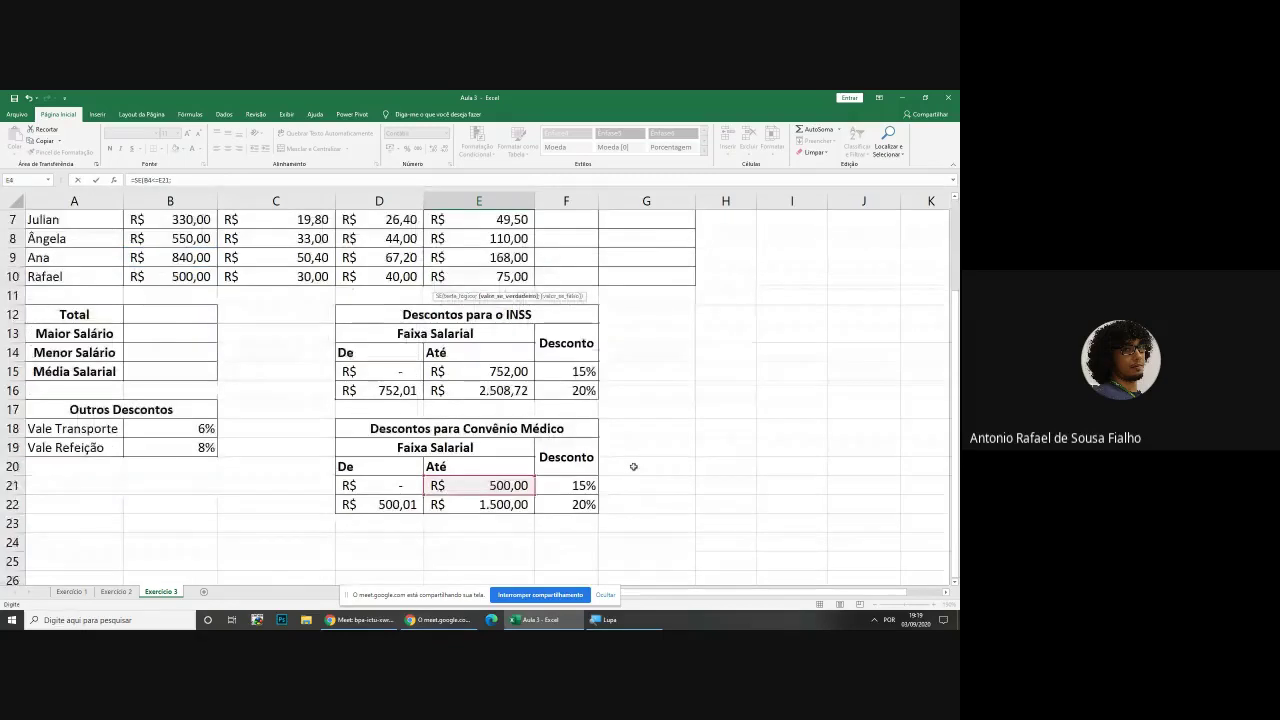
scroll(632, 463, up, 1)
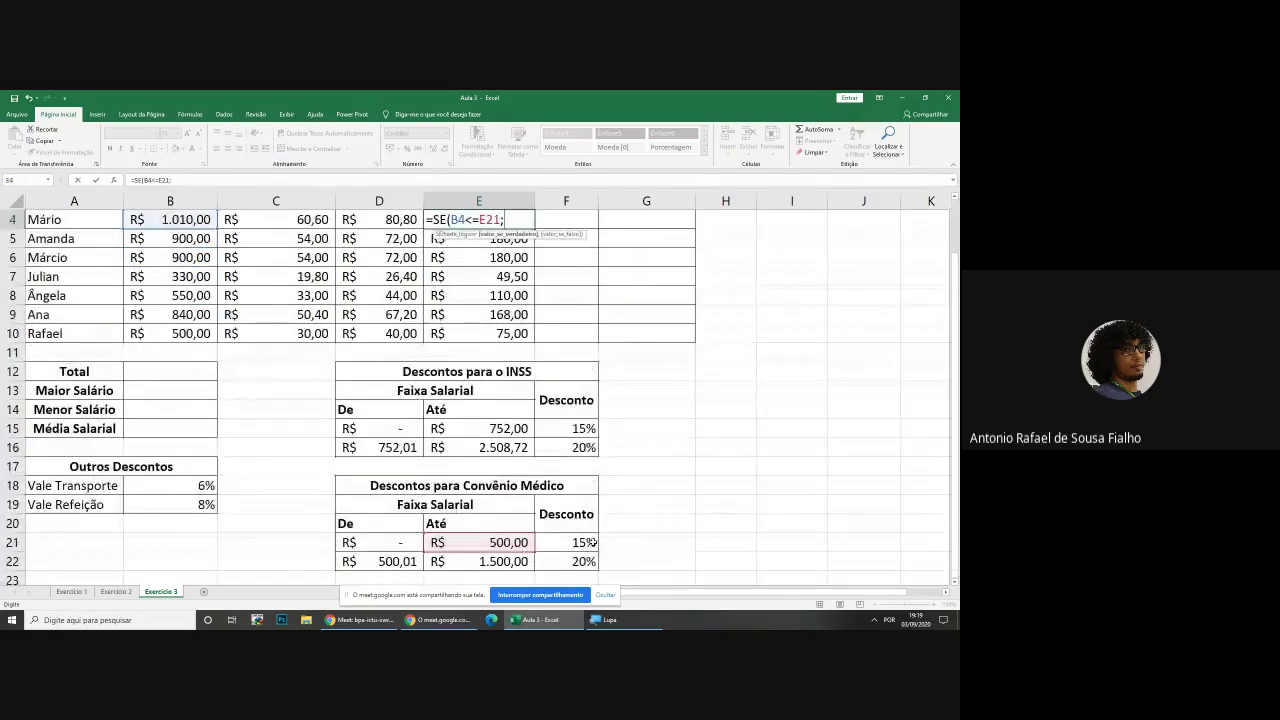
click(577, 542)
text(*)
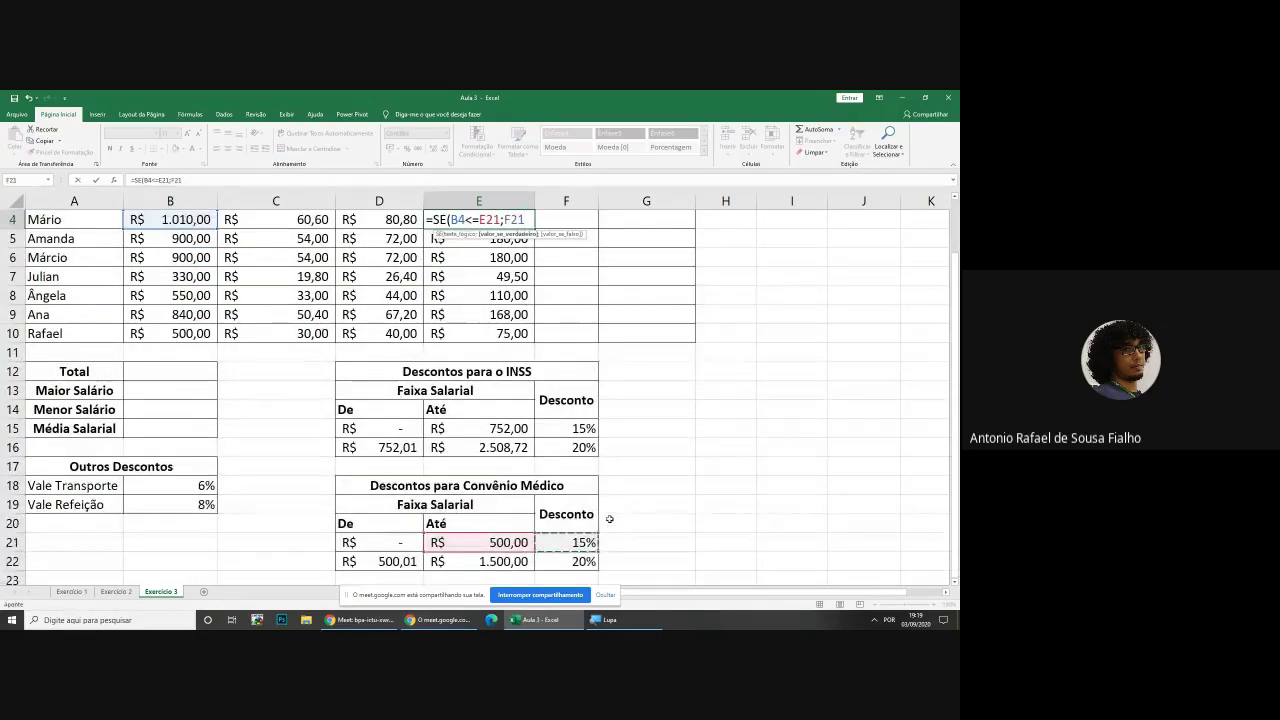
scroll(175, 350, up, 1)
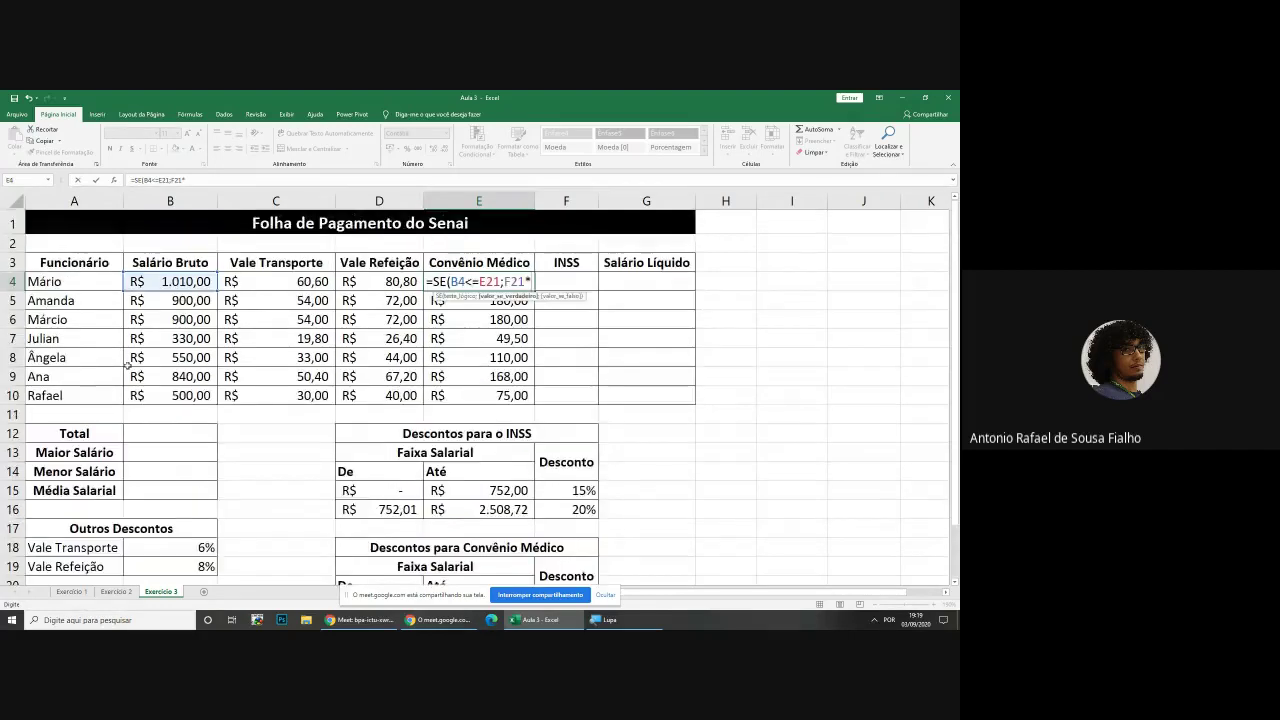
click(161, 285)
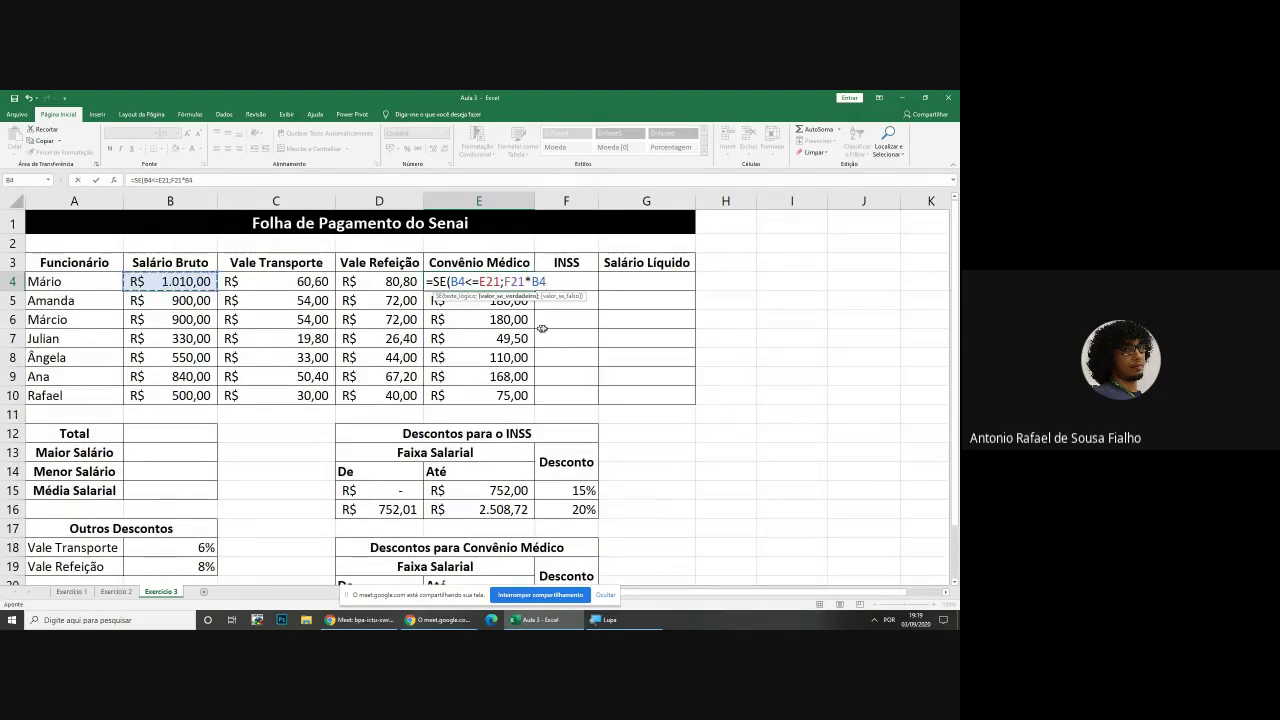
text(;)
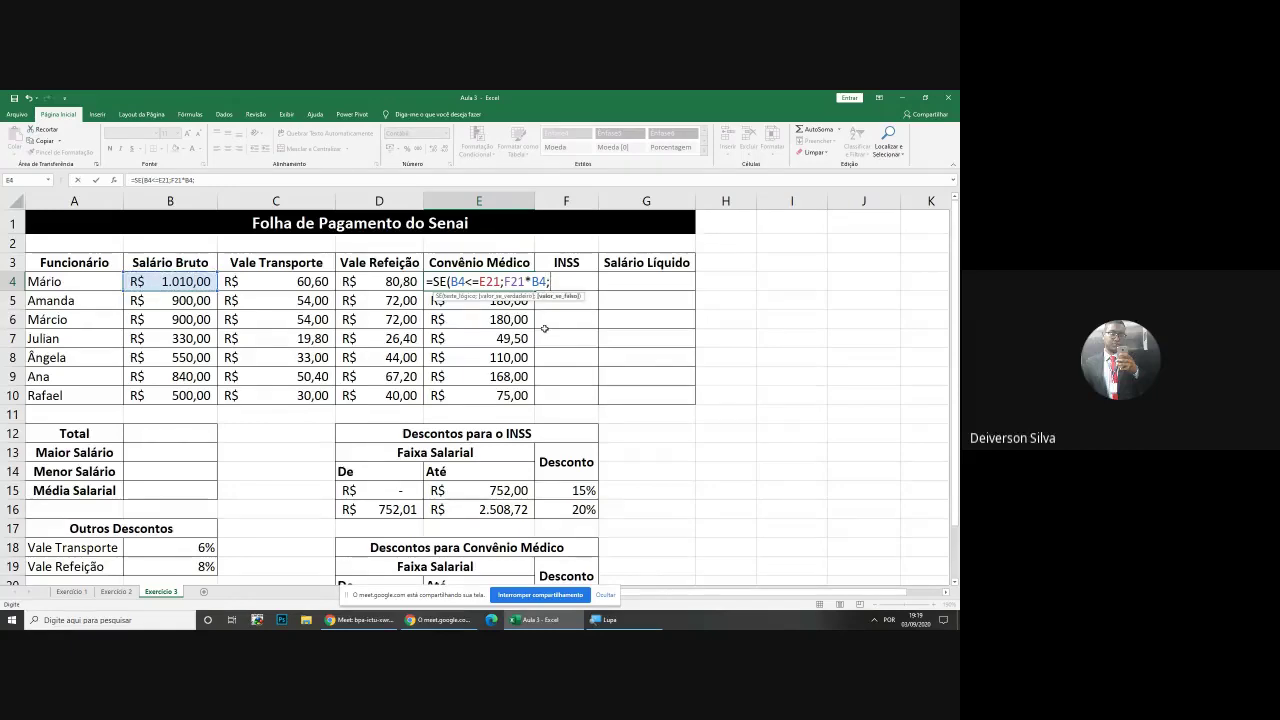
Add F22*B4 as the value if false in the E4 SE formula
scroll(582, 500, down, 2)
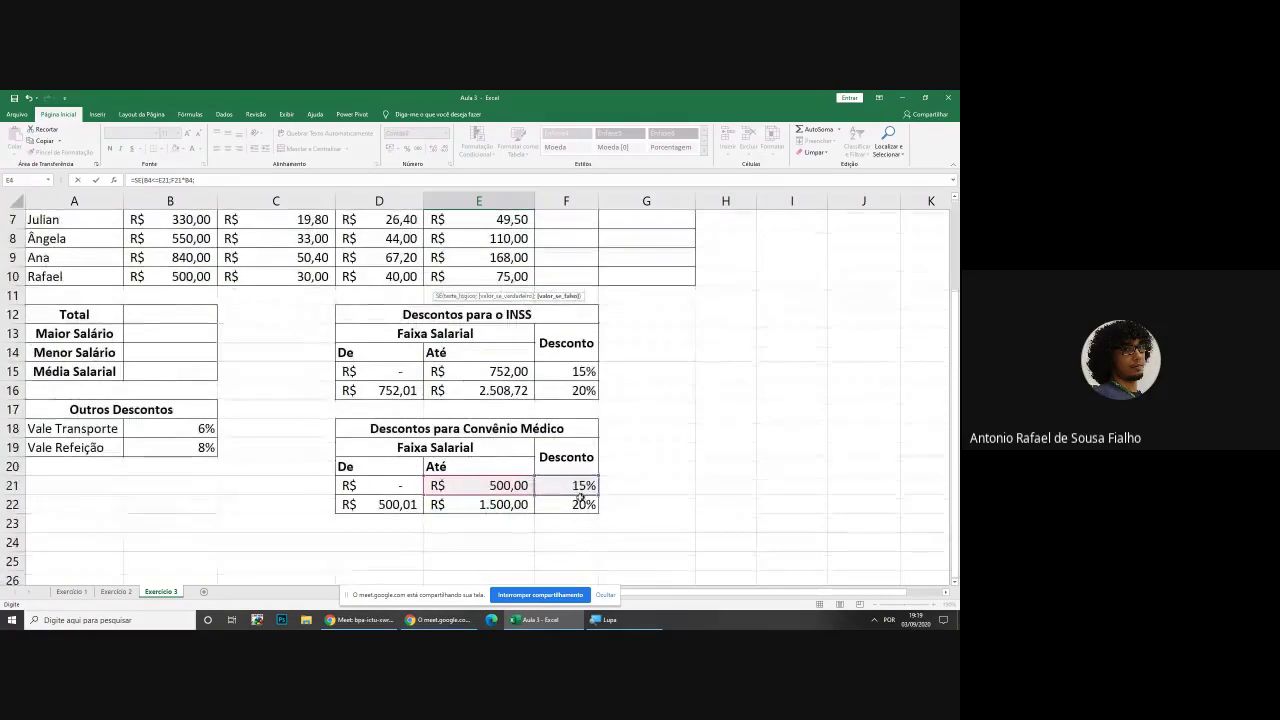
click(581, 503)
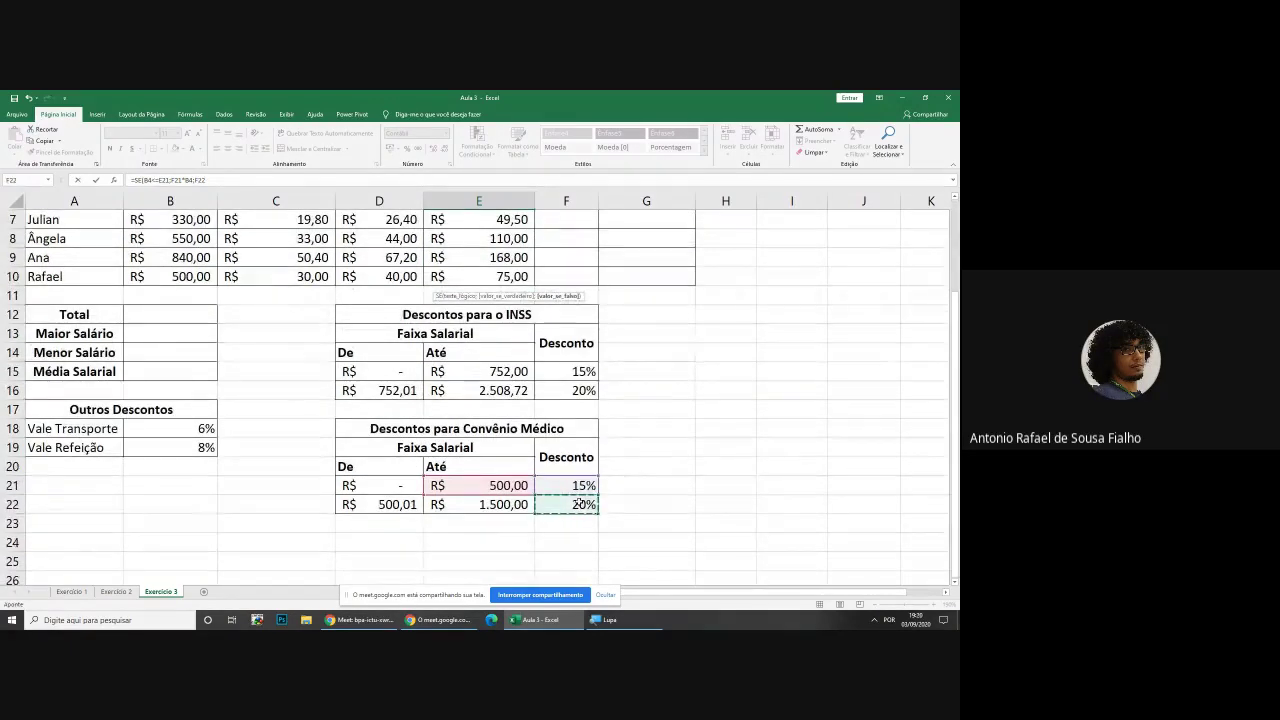
text(*)
scroll(495, 455, up, 2)
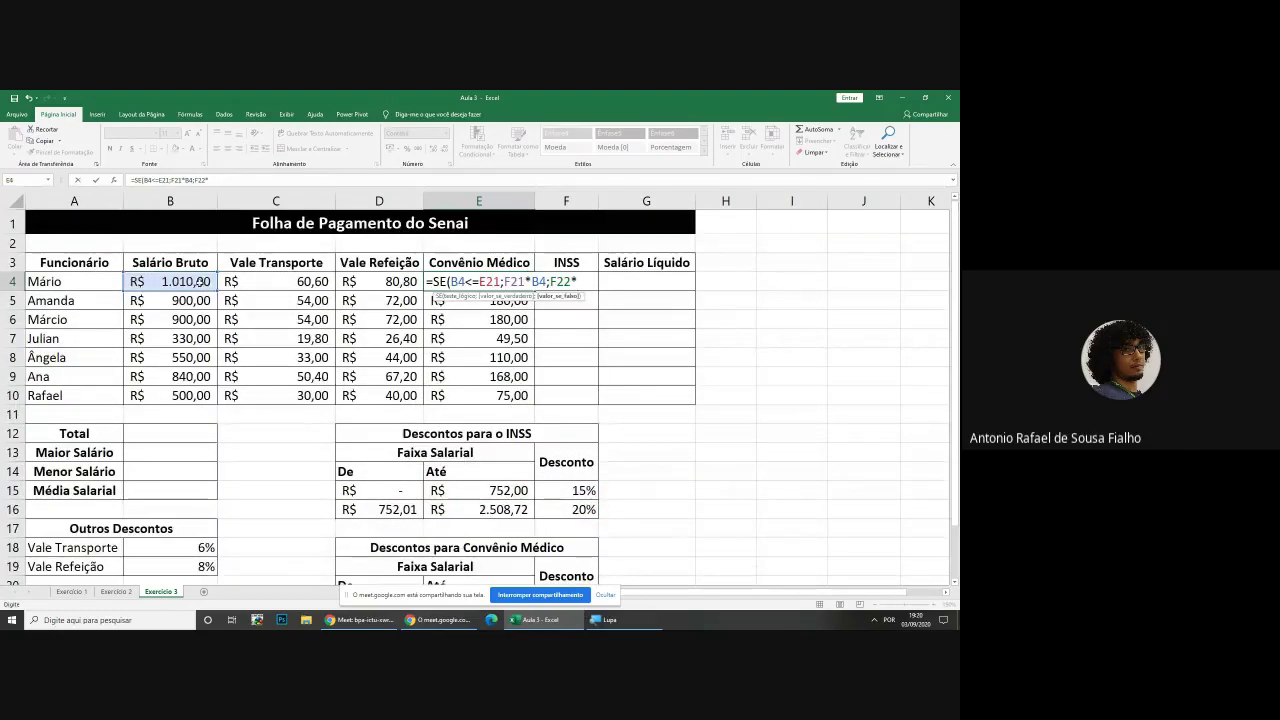
key(Left)
key(Left)
key(Left)
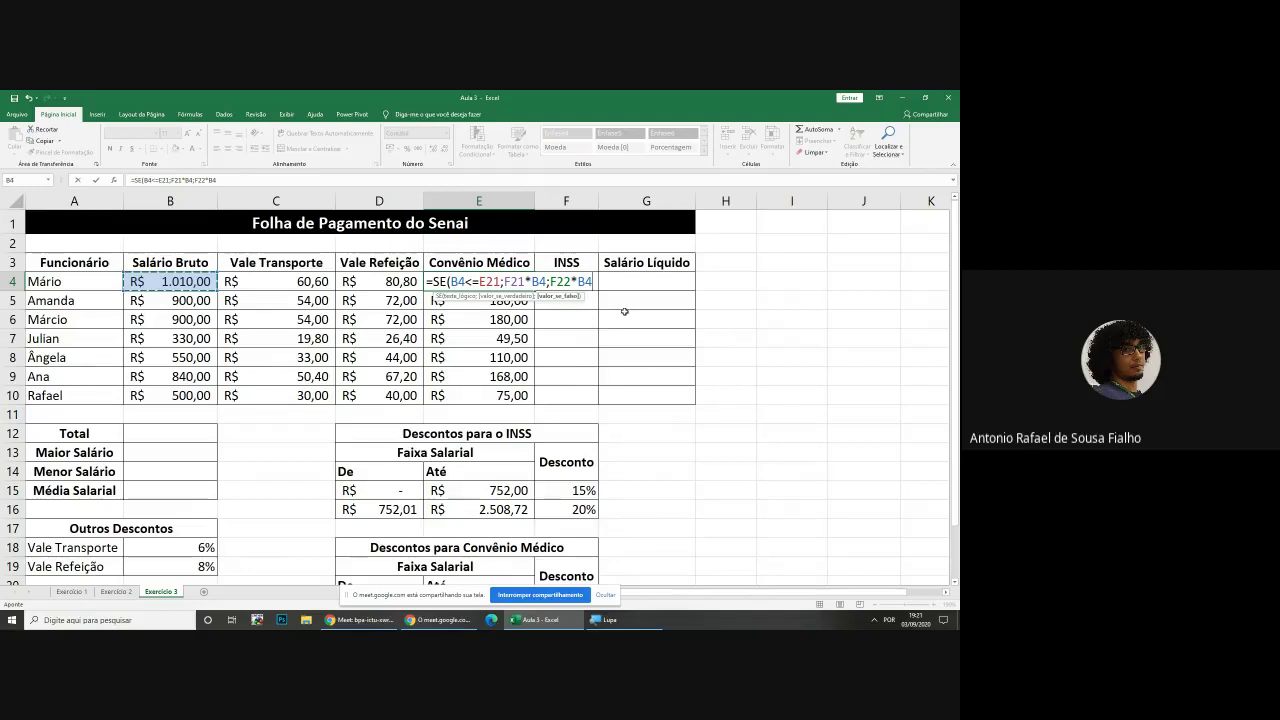
Make the E21, F21 and F22 references absolute in the E4 formula and close its parenthesis
key(F2)
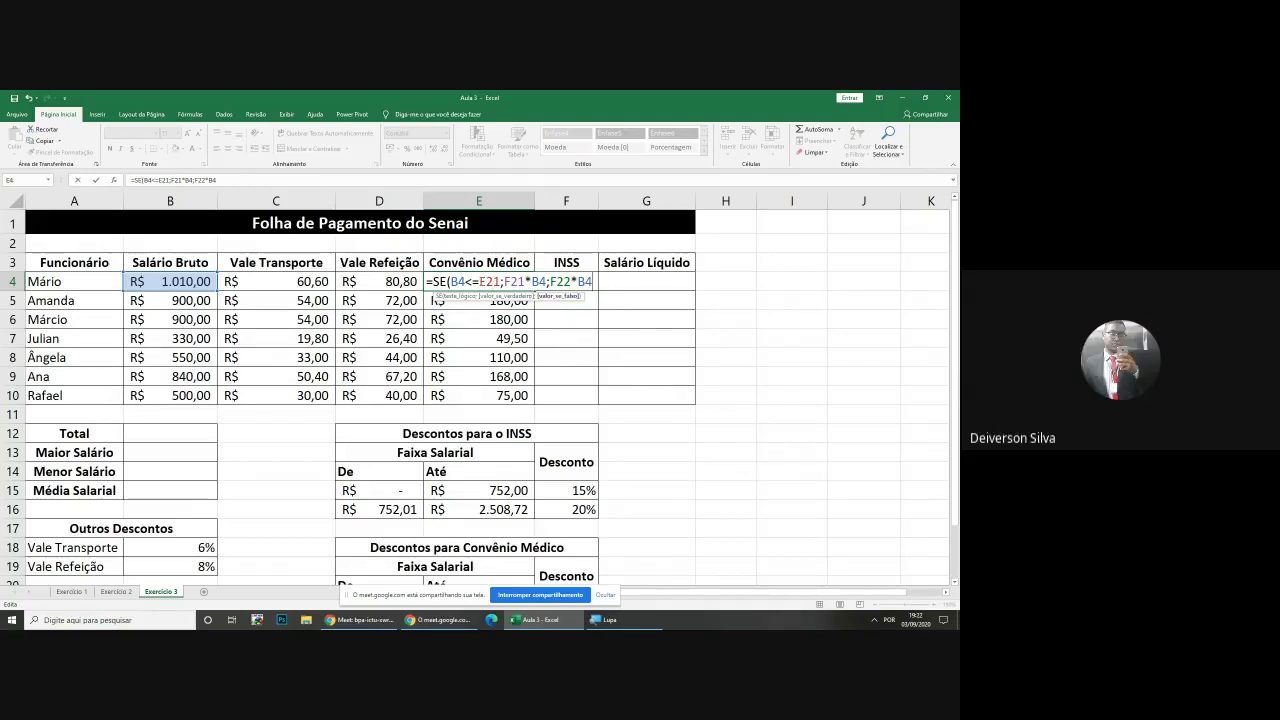
drag(478, 281, 516, 281)
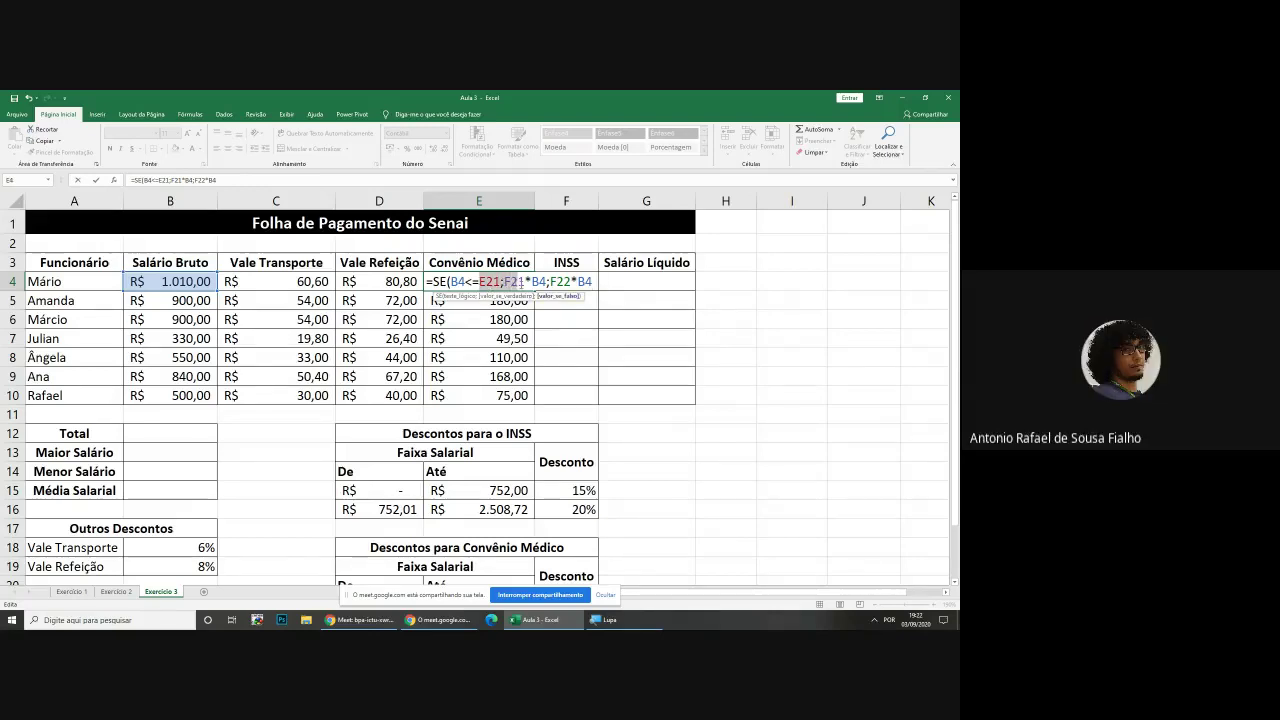
key(F4)
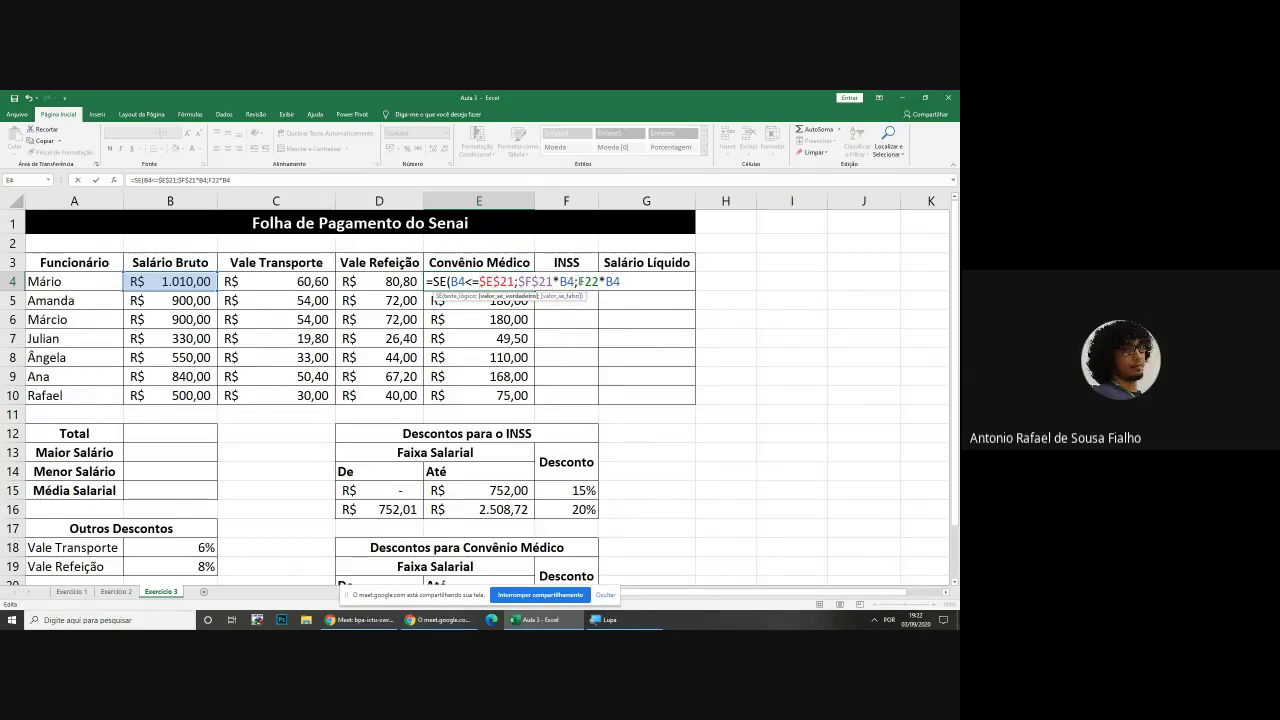
drag(578, 281, 612, 281)
key(F4)
text())
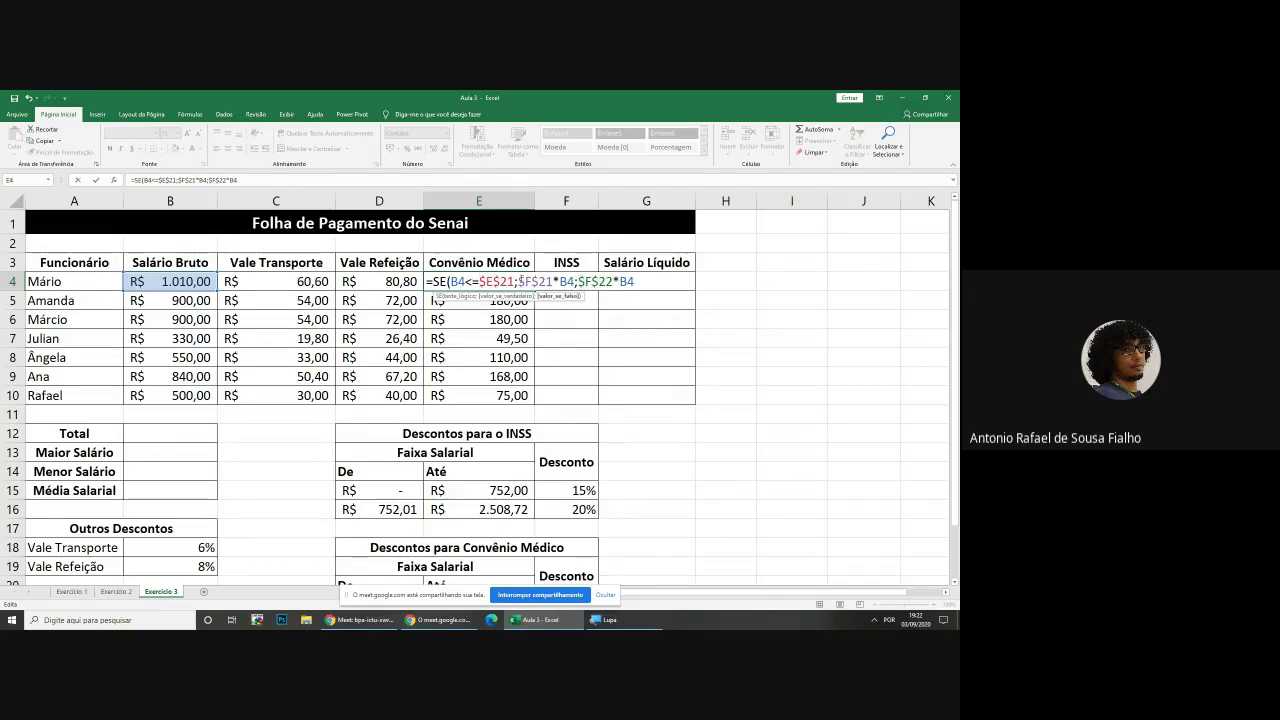
Commit the E4 formula and copy it down the Convênio Médico column through E10
key(Return)
click(521, 281)
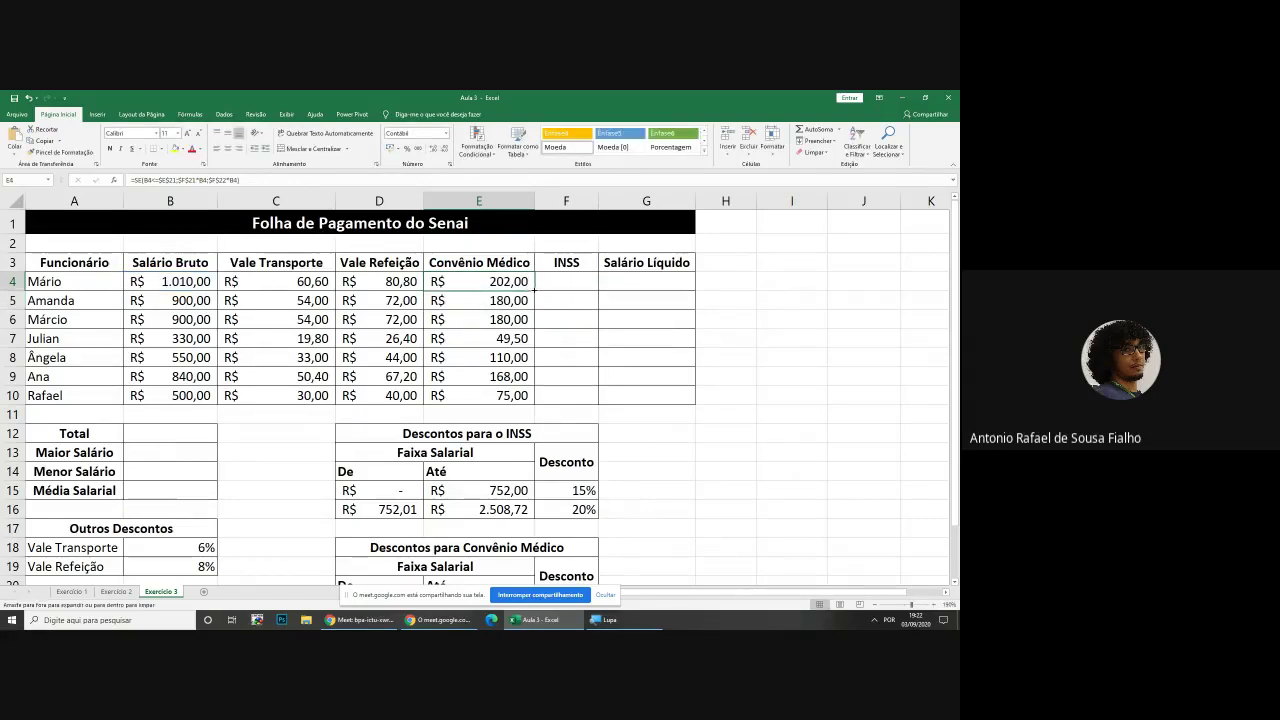
double_click(534, 290)
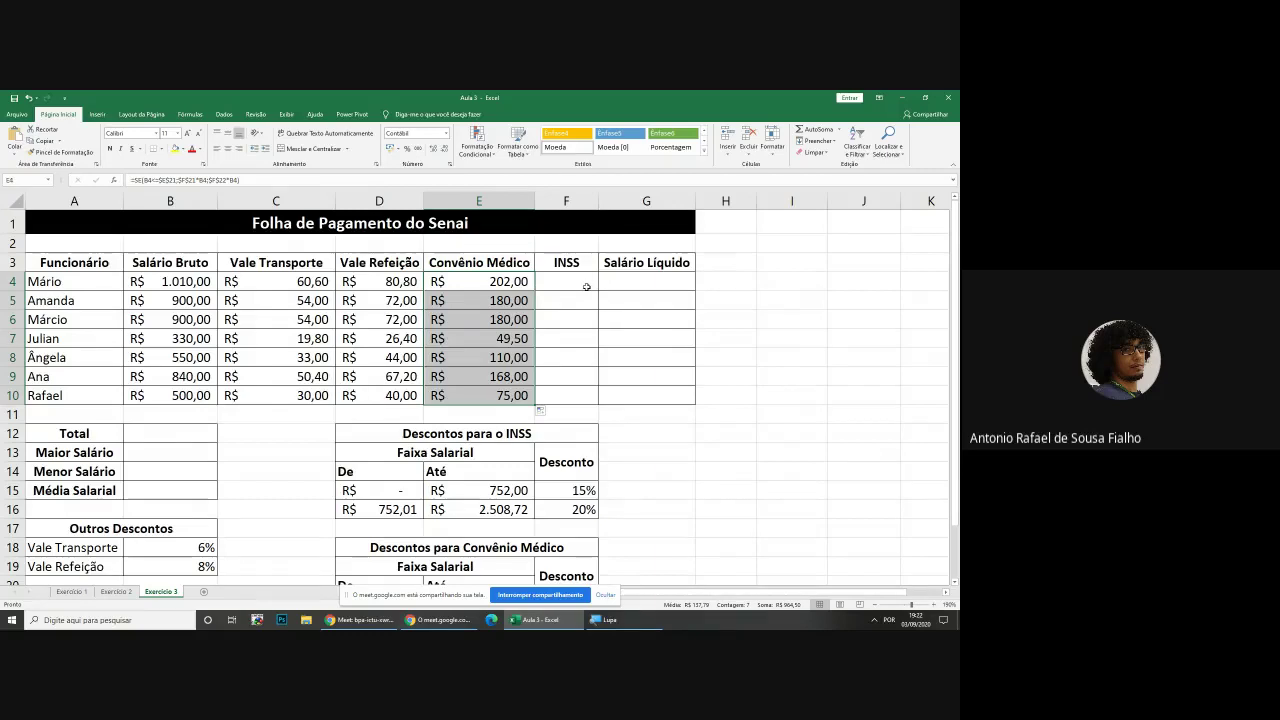
Start an SE formula in the first INSS cell, F4, with the logical test B4<=E15 from the INSS discount table
click(580, 490)
click(381, 494)
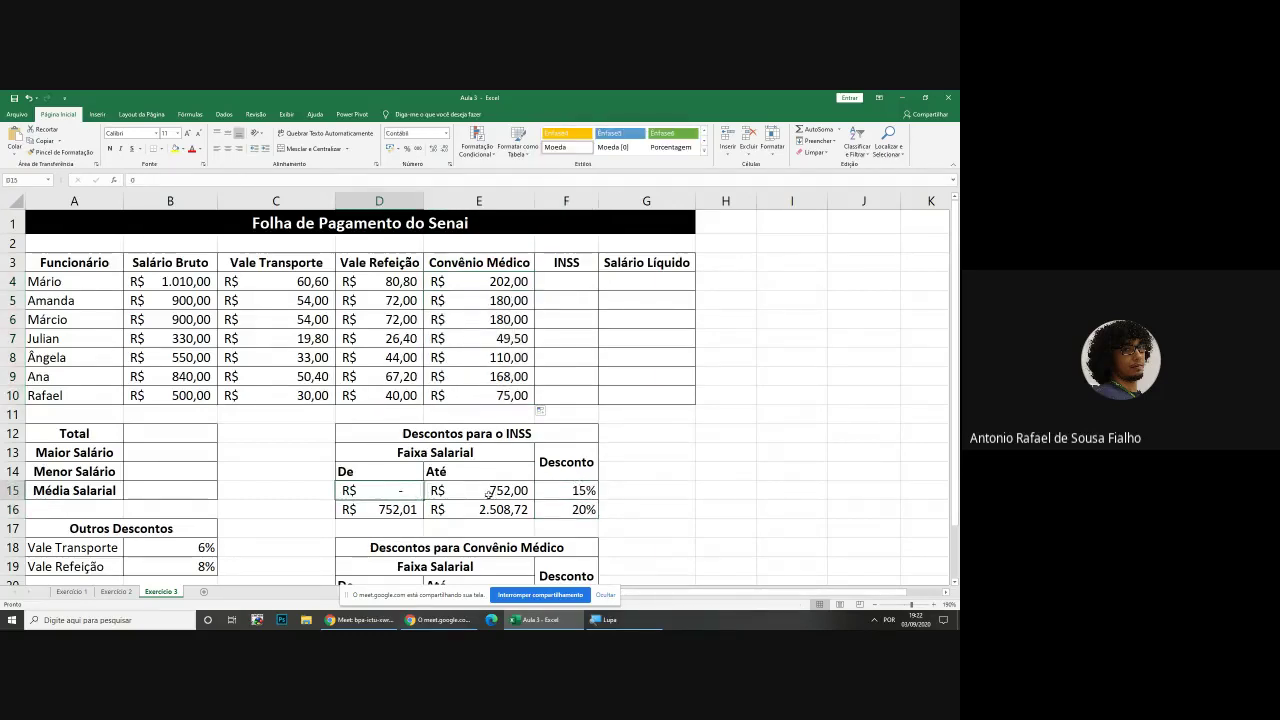
click(490, 495)
click(580, 270)
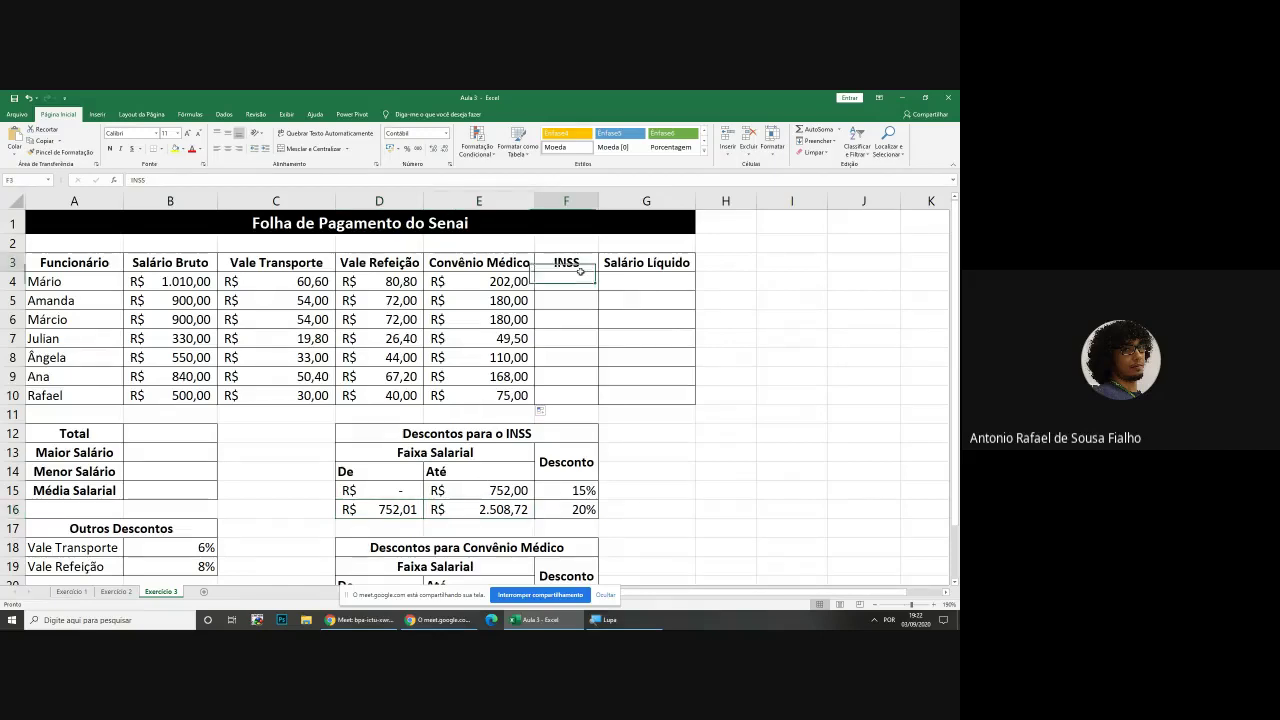
click(578, 281)
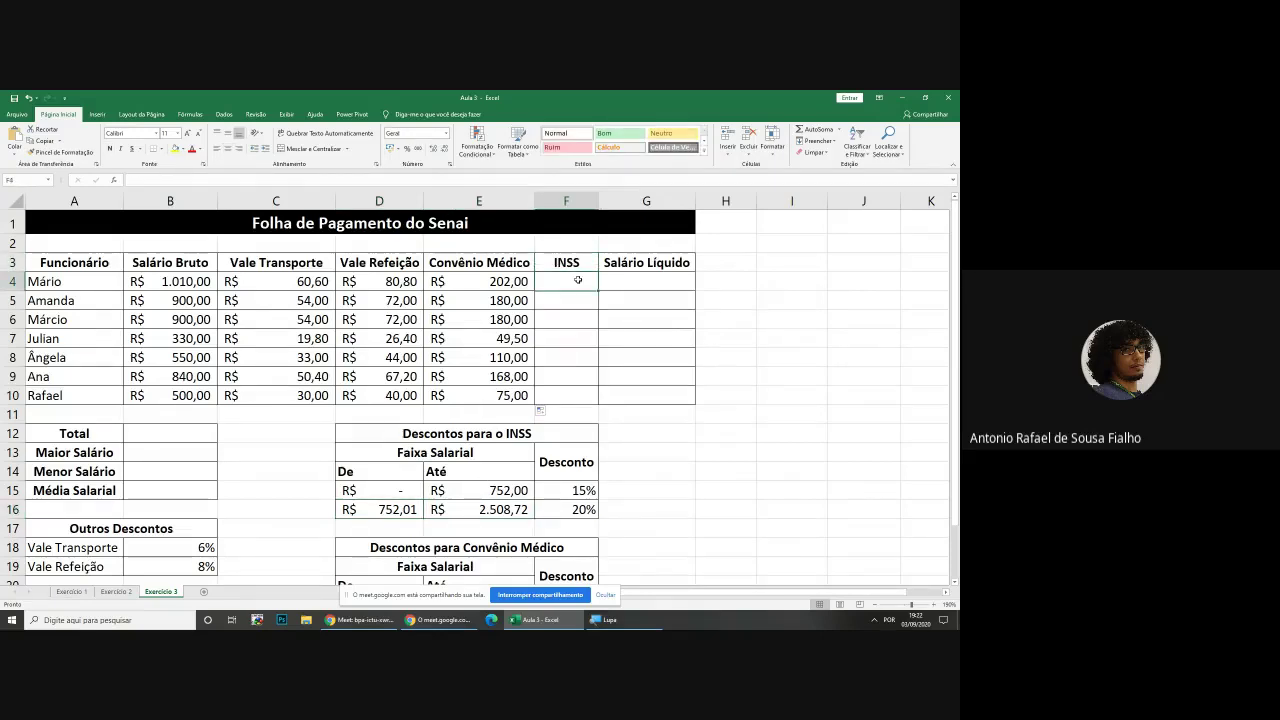
text(=se)
key(Tab)
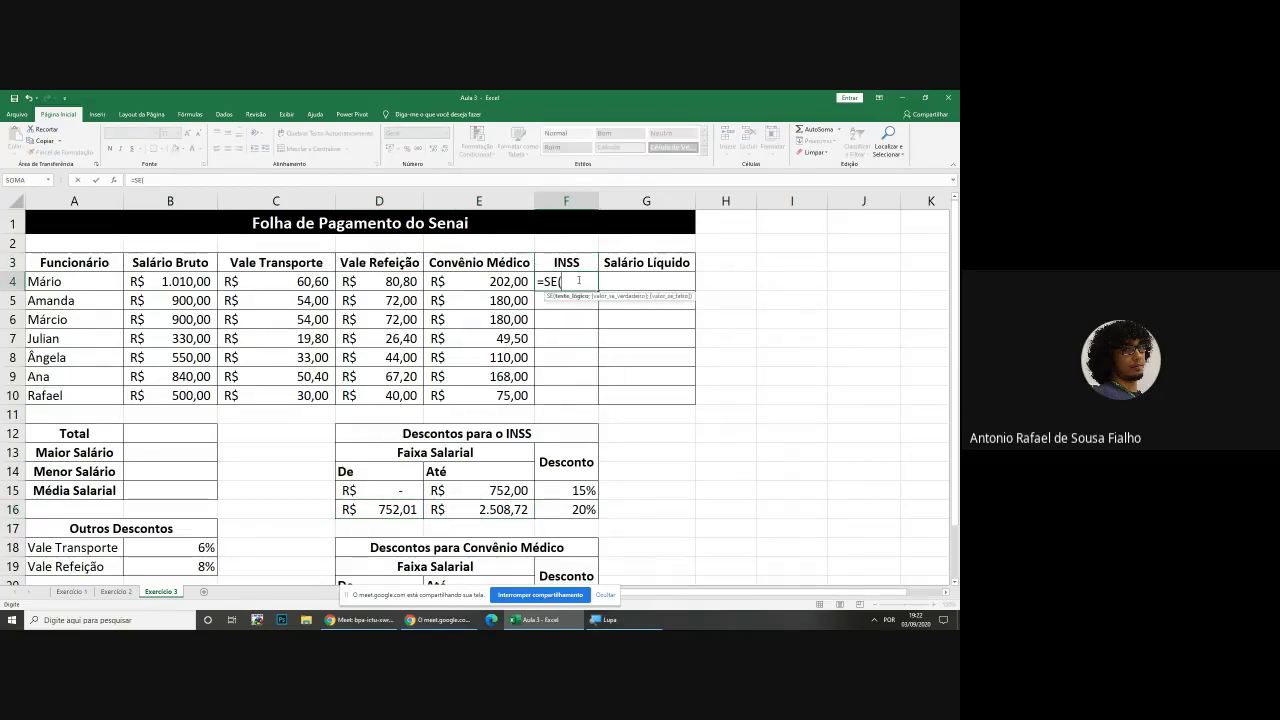
click(203, 285)
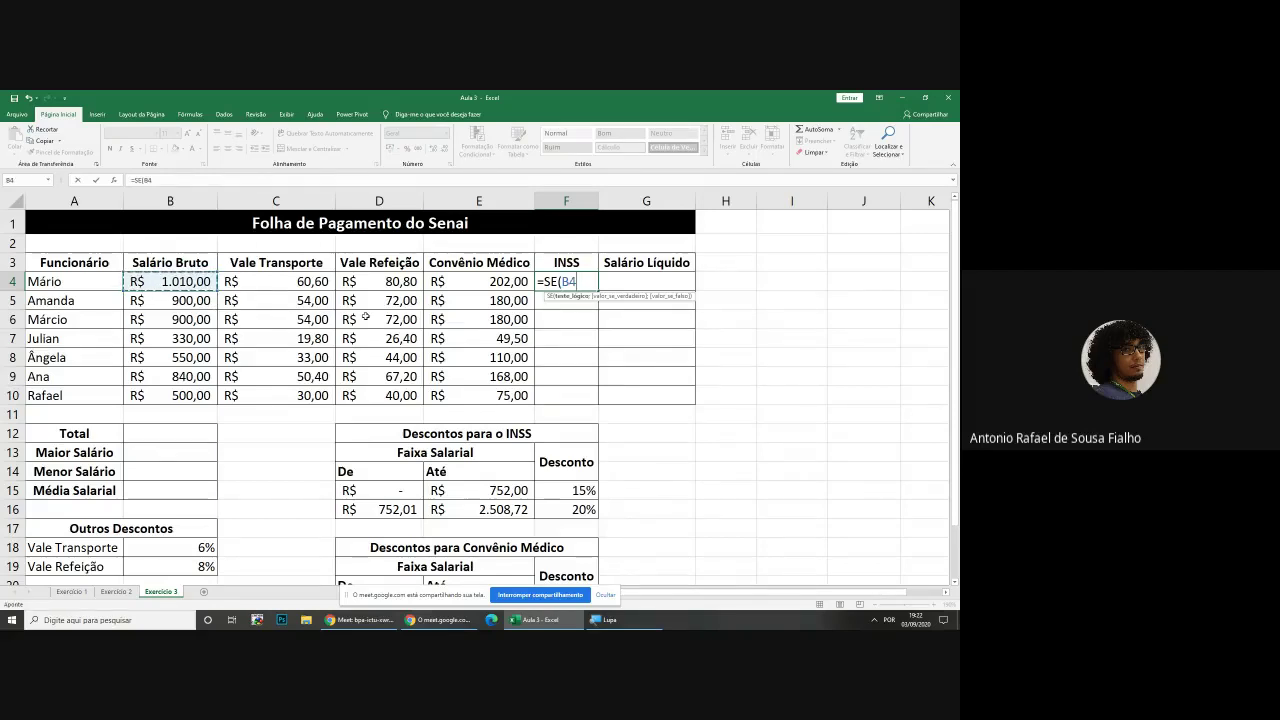
text(<=)
click(487, 484)
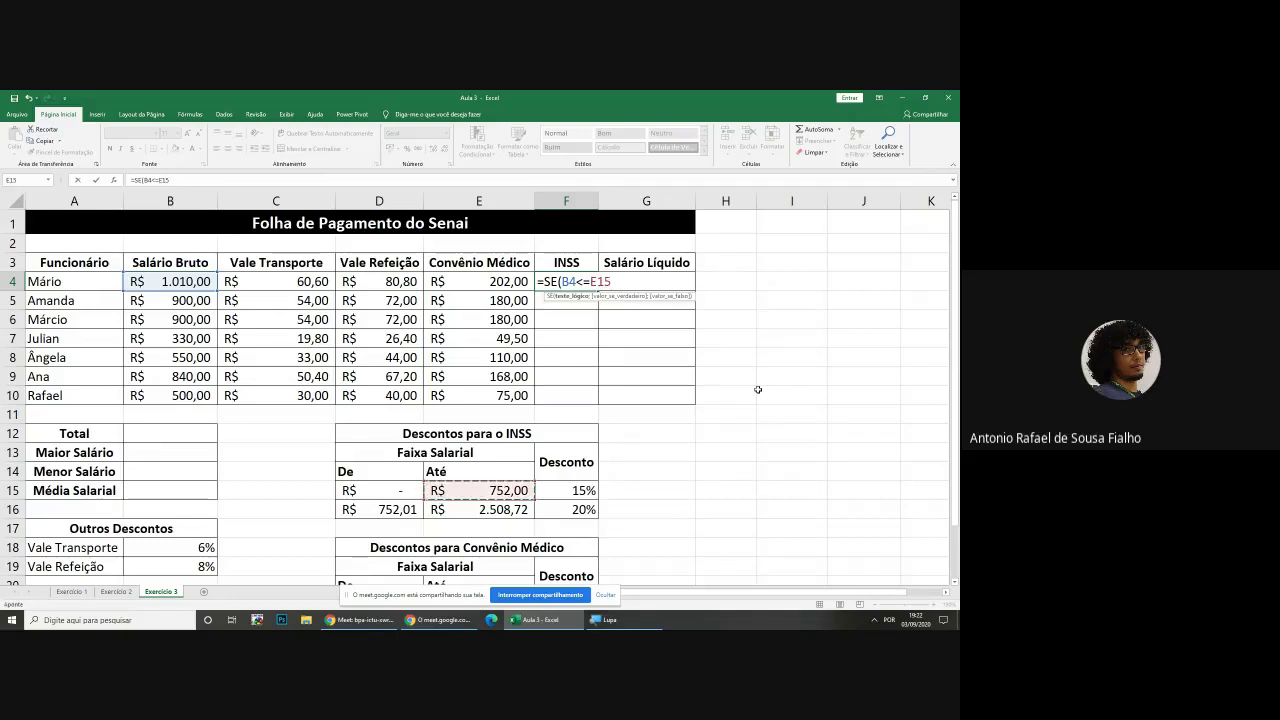
text(;)
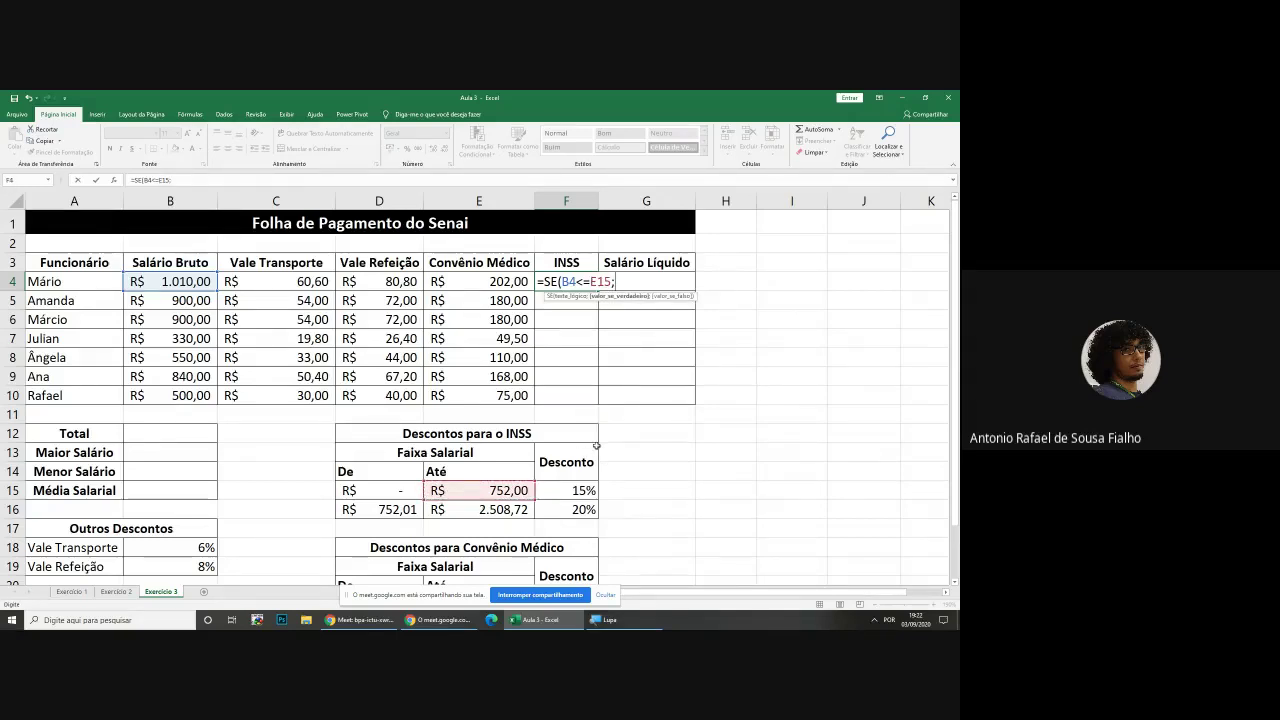
Add F15*B4 as the value if true and F16*B4 as the value if false in the F4 SE formula
click(590, 493)
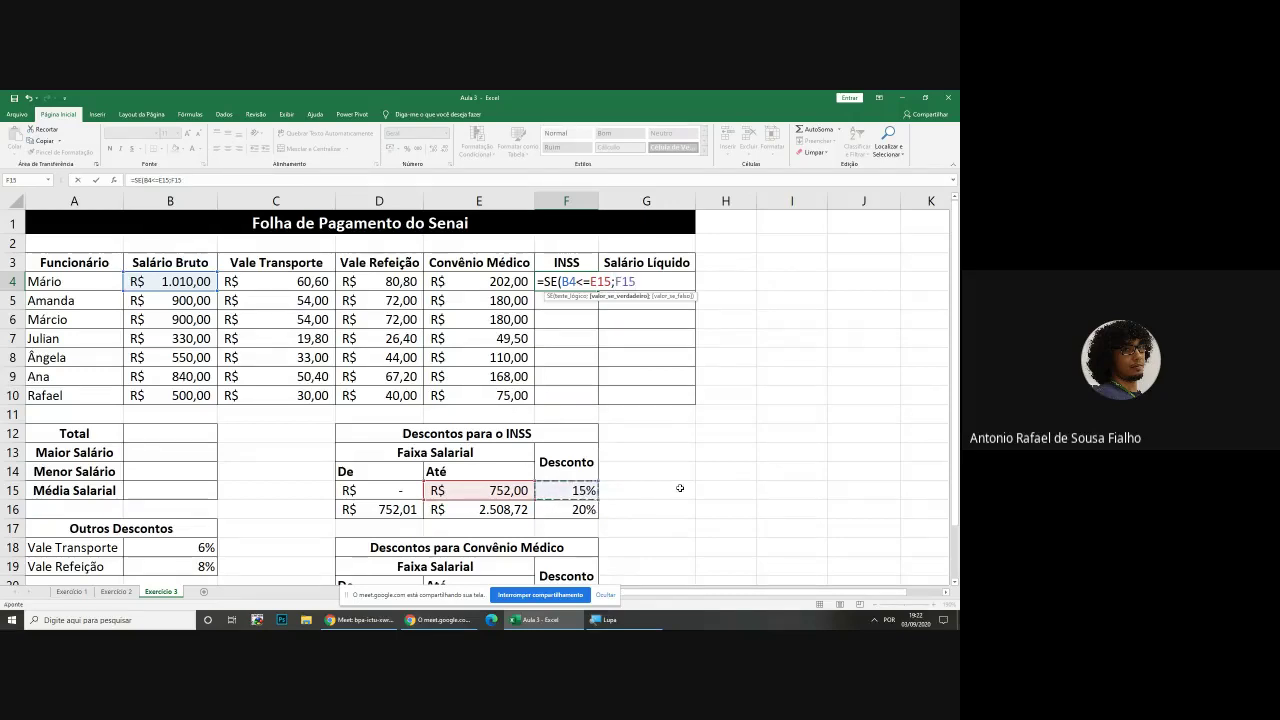
text(*)
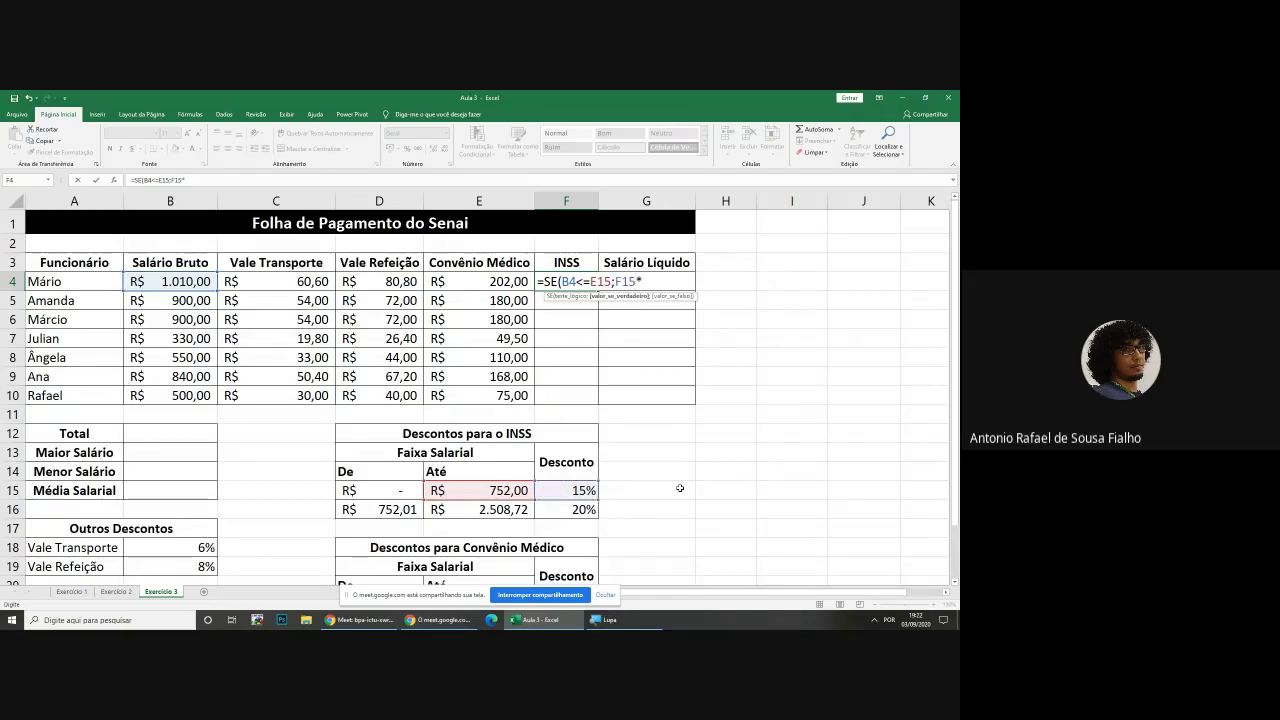
click(185, 277)
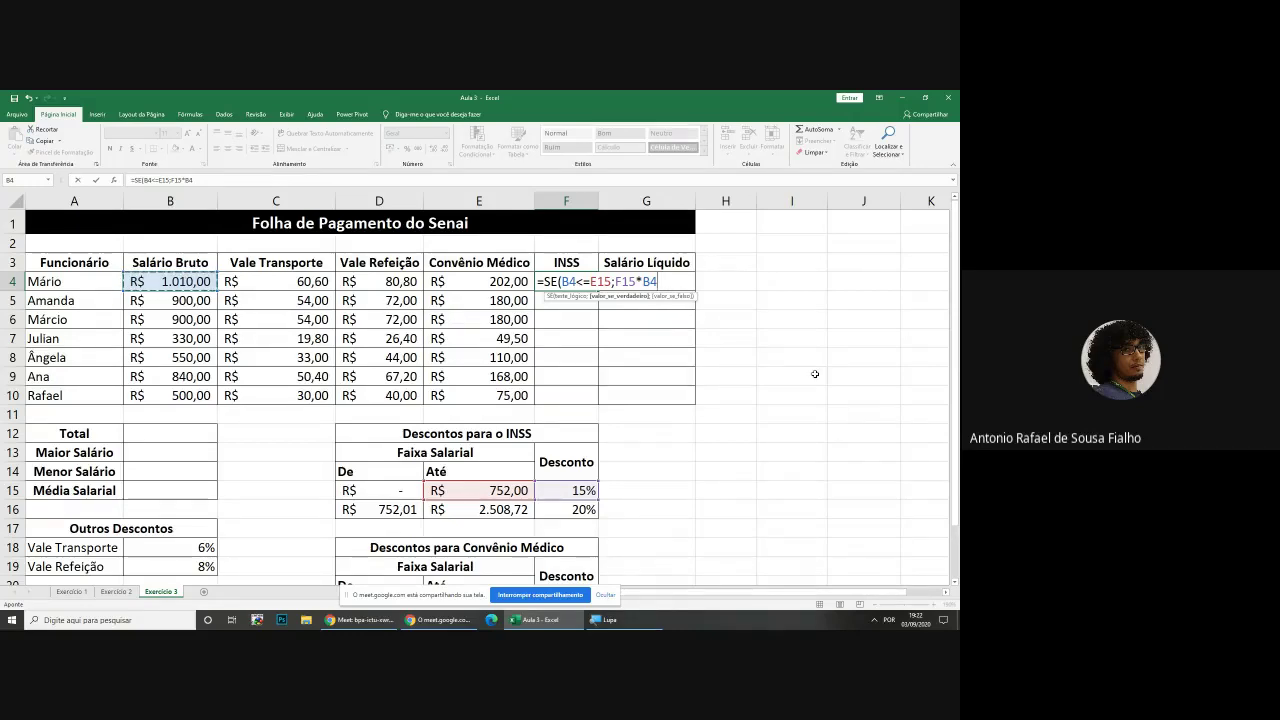
text(;)
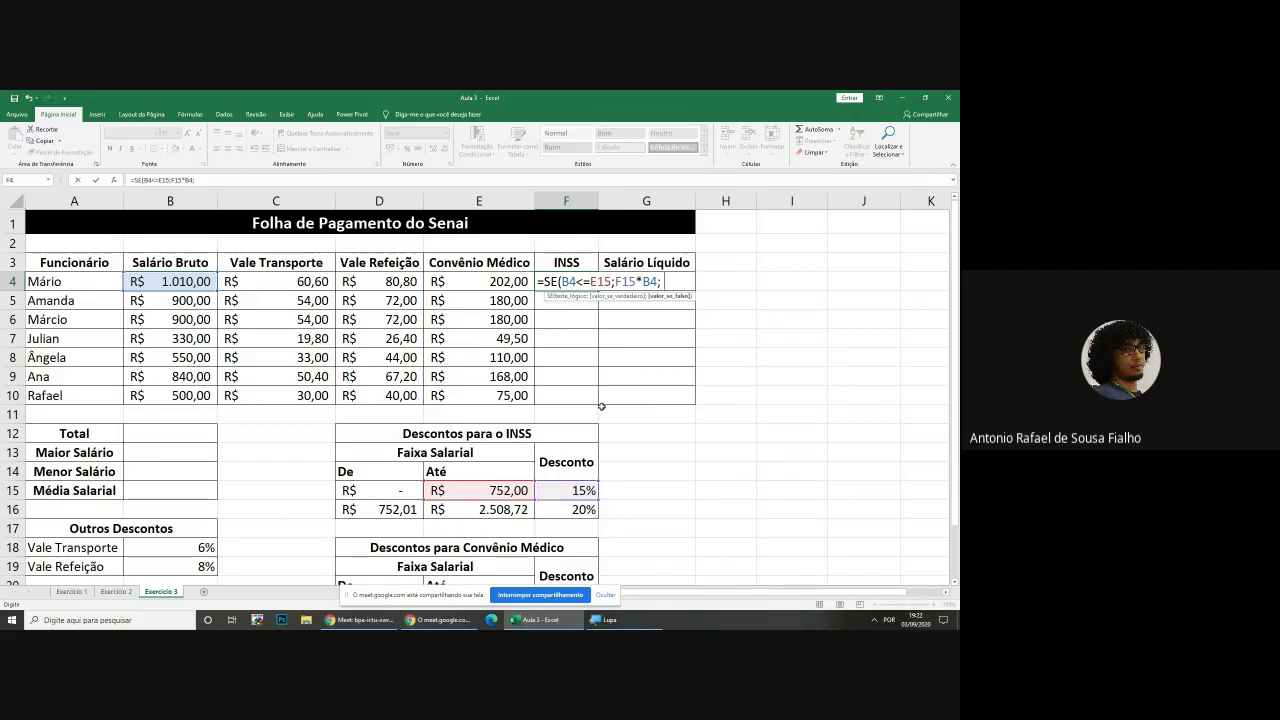
click(580, 510)
text(*)
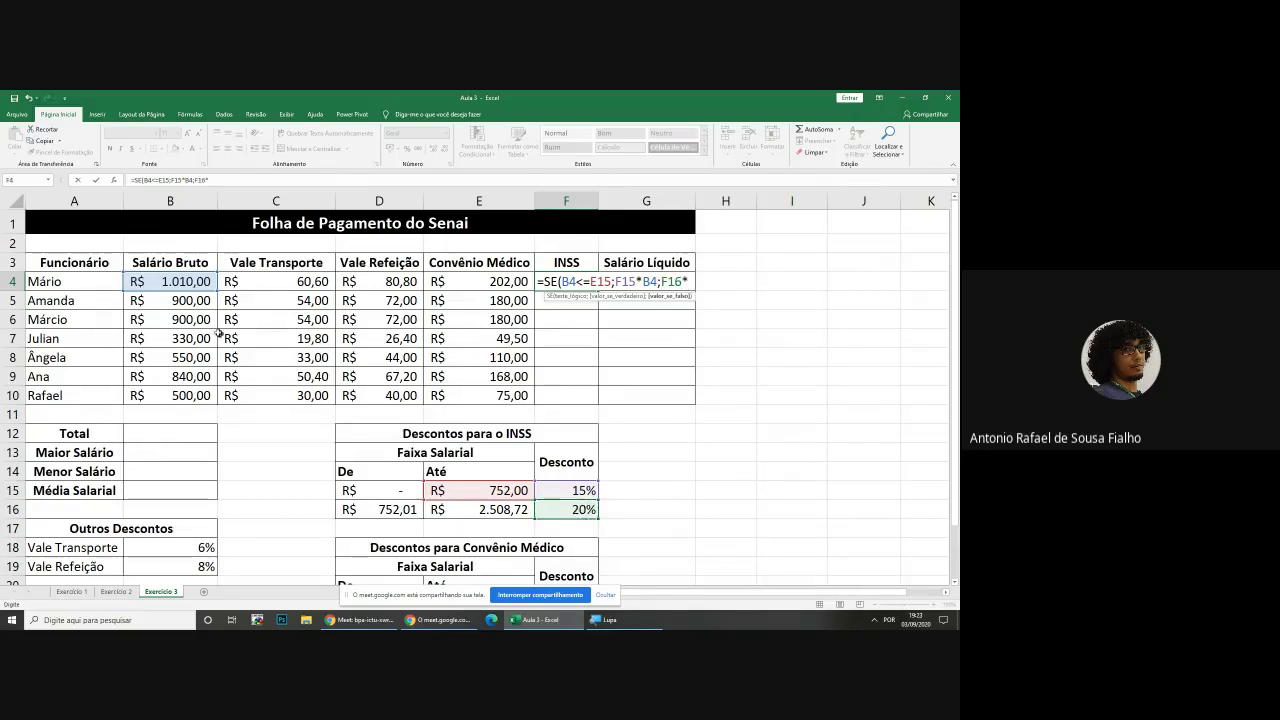
click(175, 282)
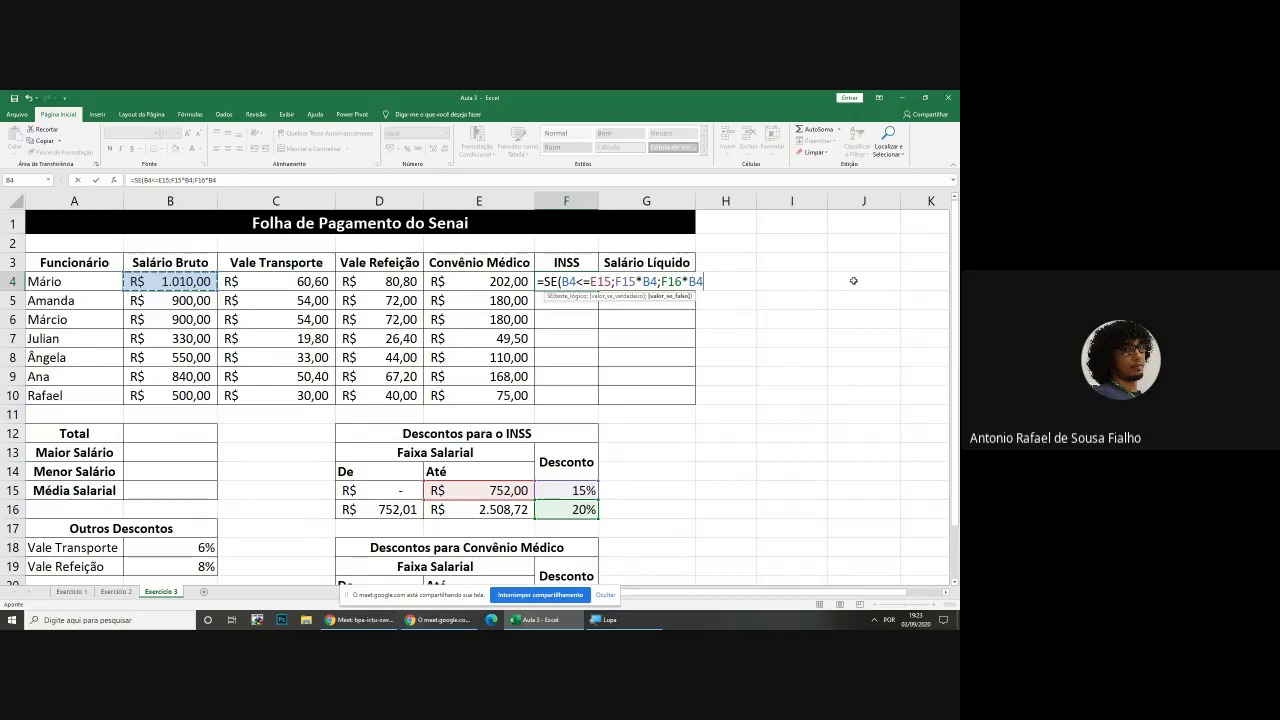
Make the E15, F15 and F16 references absolute in the F4 formula and commit it
drag(587, 281, 630, 281)
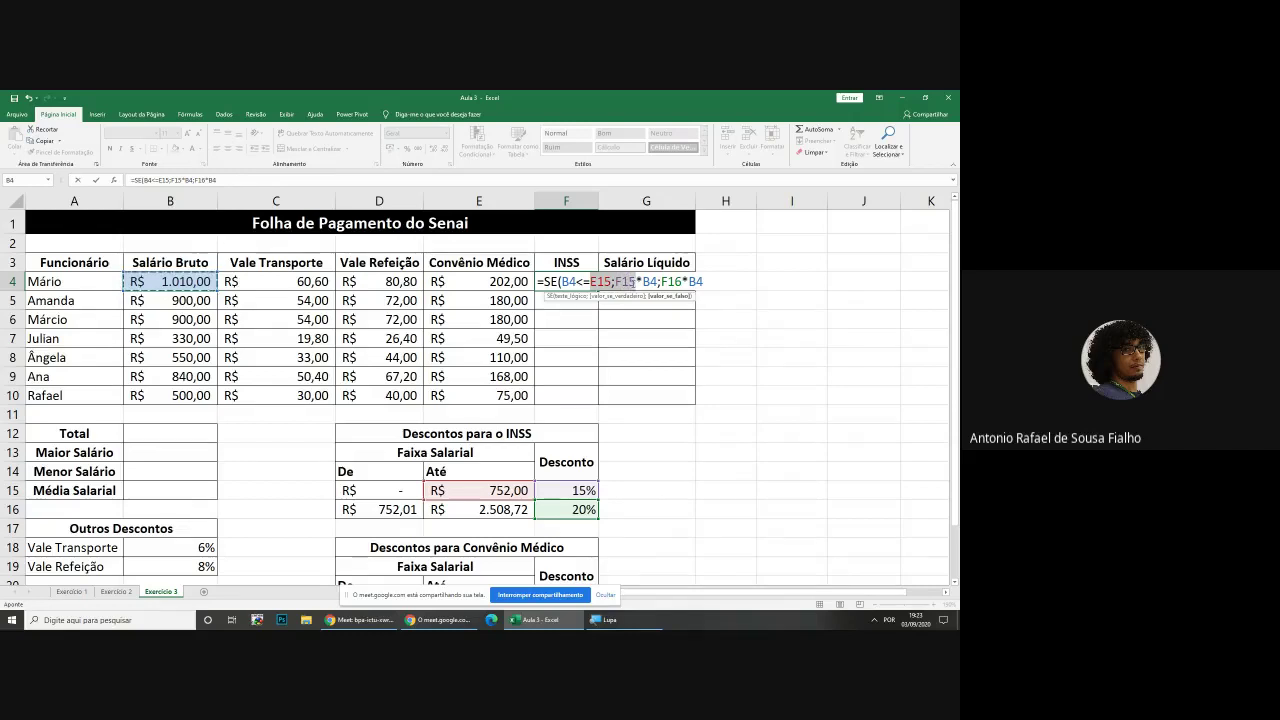
key(F4)
key(F4)
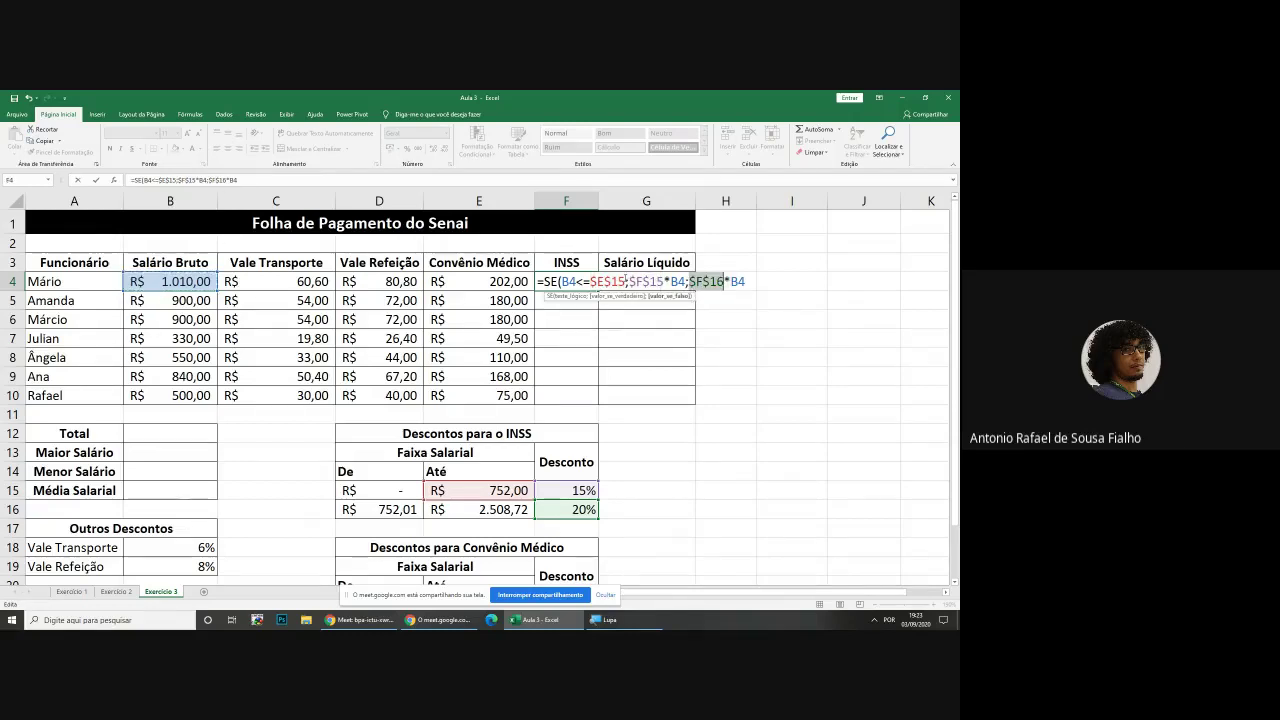
key(Return)
click(592, 284)
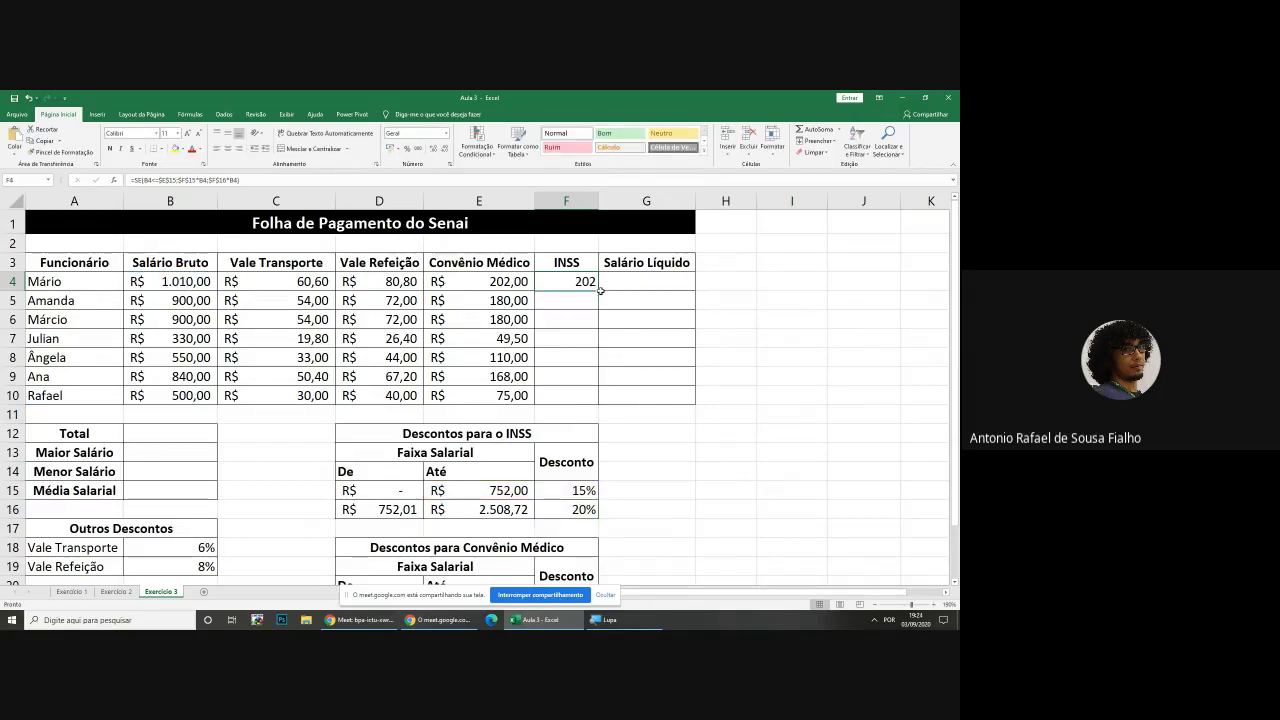
Copy the F4 INSS formula down through F10, apply the accounting currency format and widen column F to fit the values
double_click(600, 289)
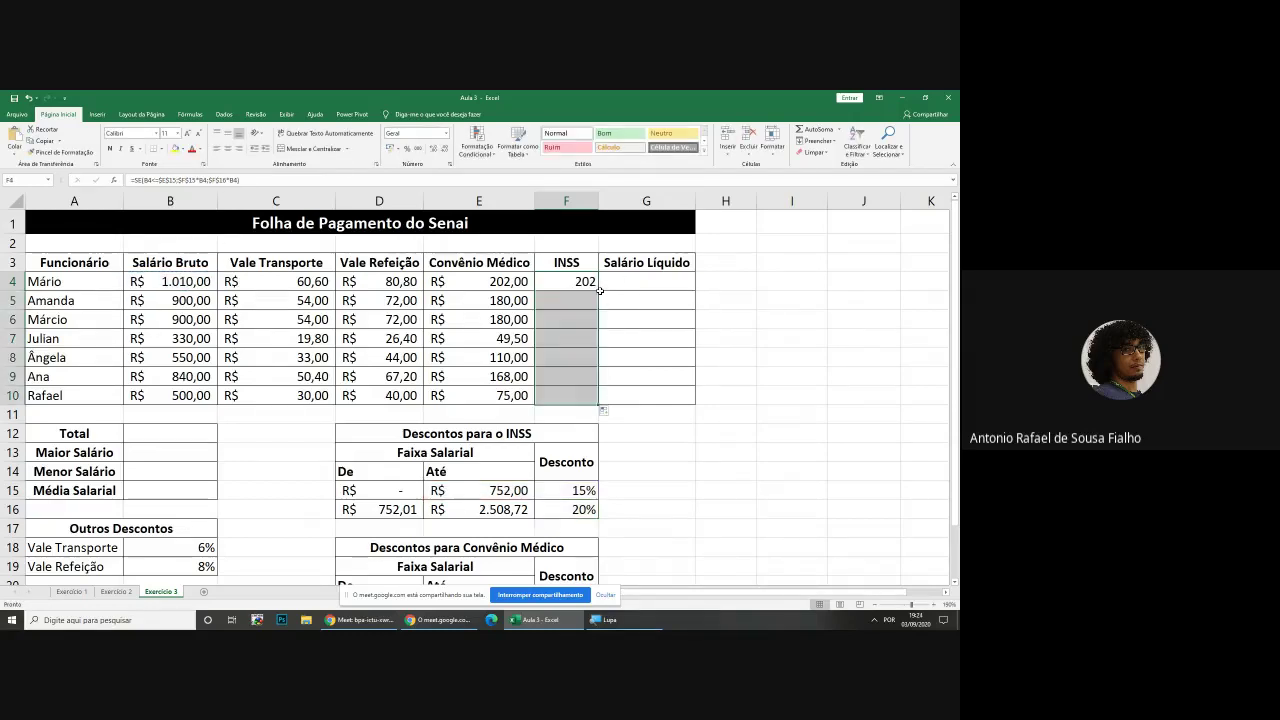
click(390, 148)
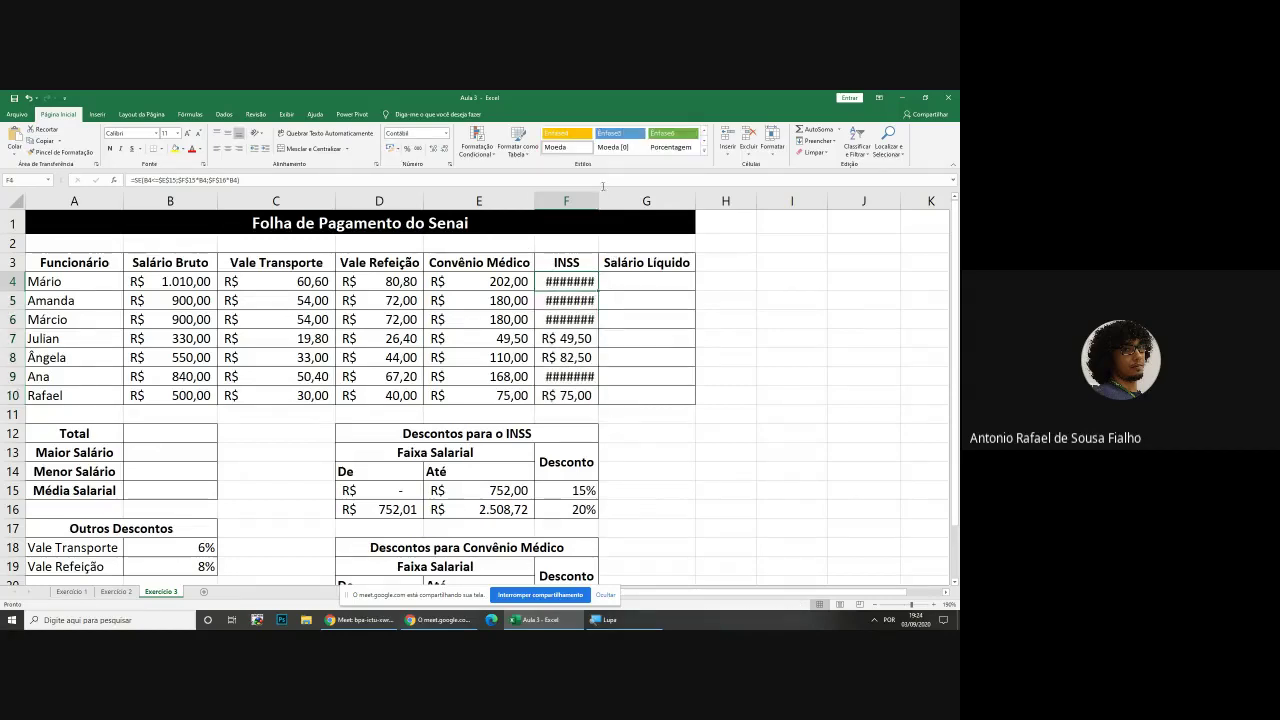
drag(599, 201, 608, 203)
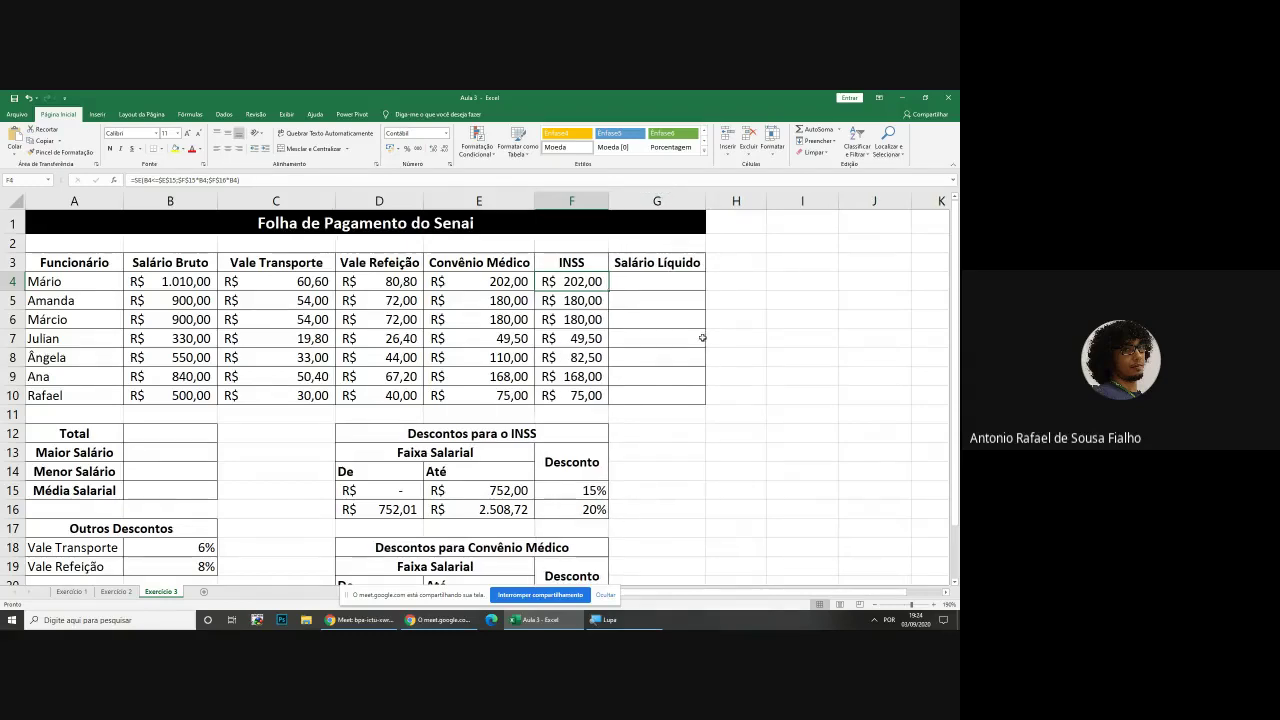
Enter =B4-C4-D4-E4-F4 in G4 to calculate the first Salário Líquido from the gross salary minus all discounts
click(684, 280)
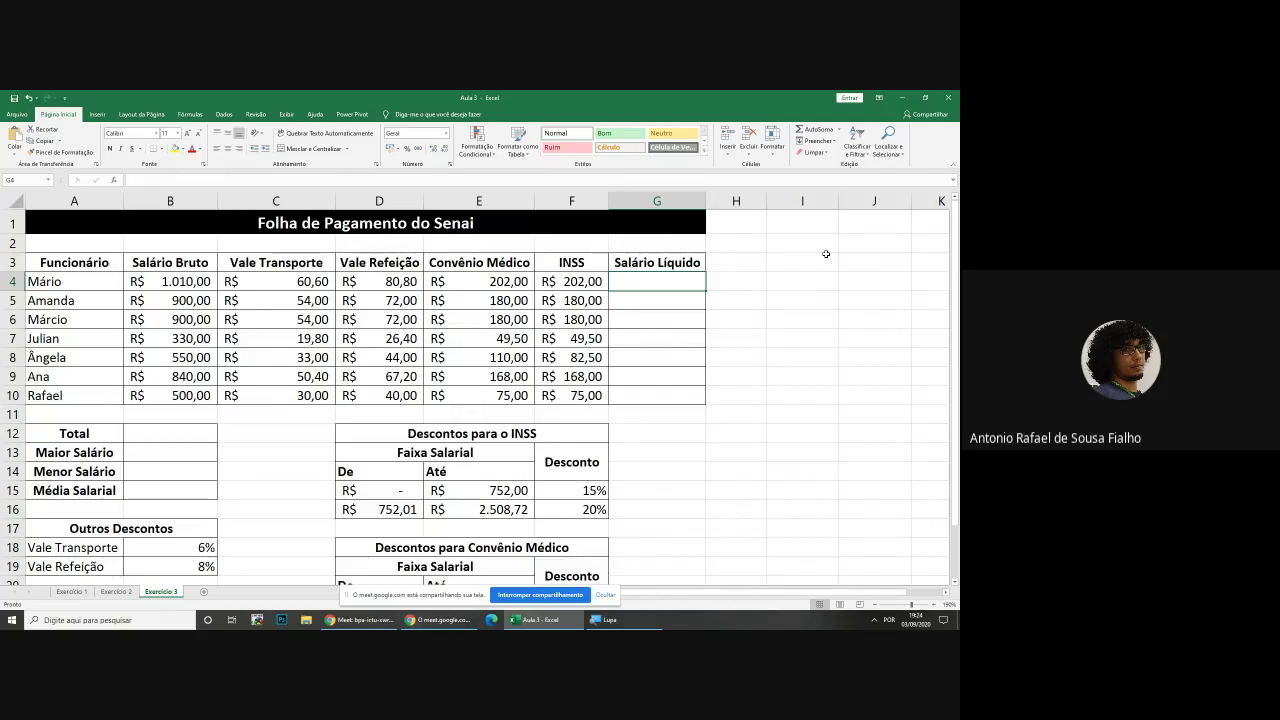
text(=)
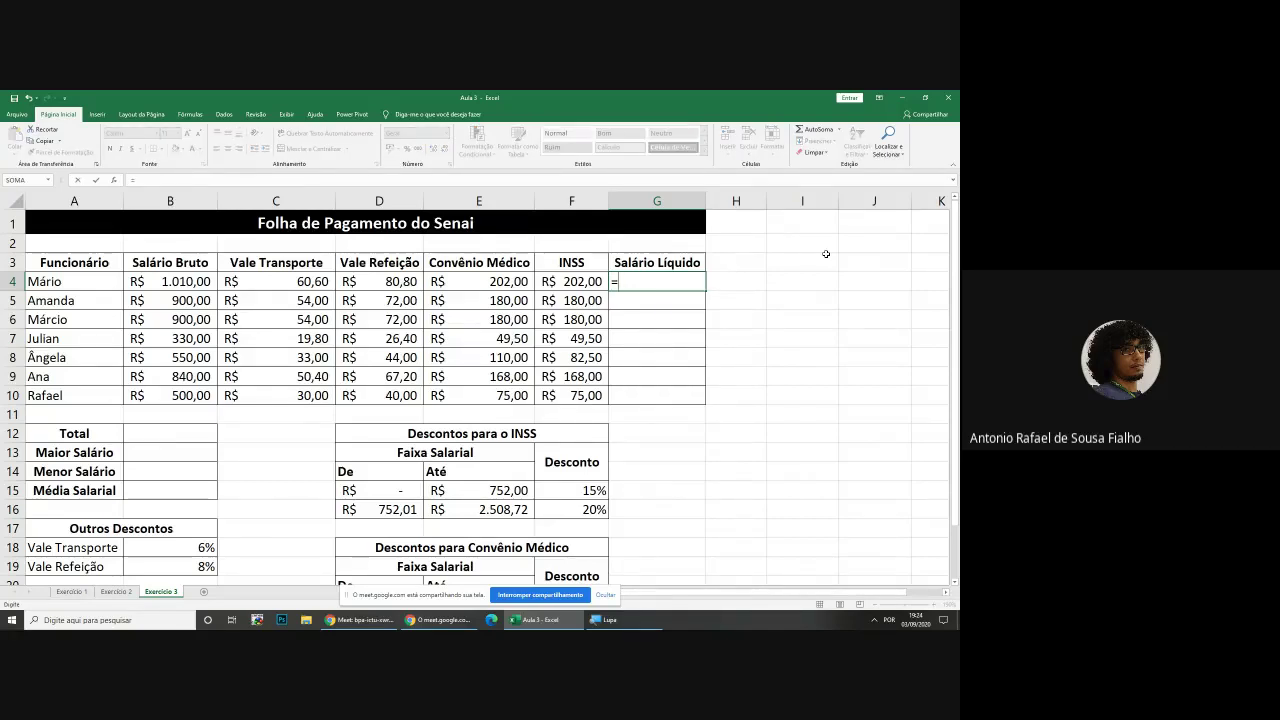
click(193, 282)
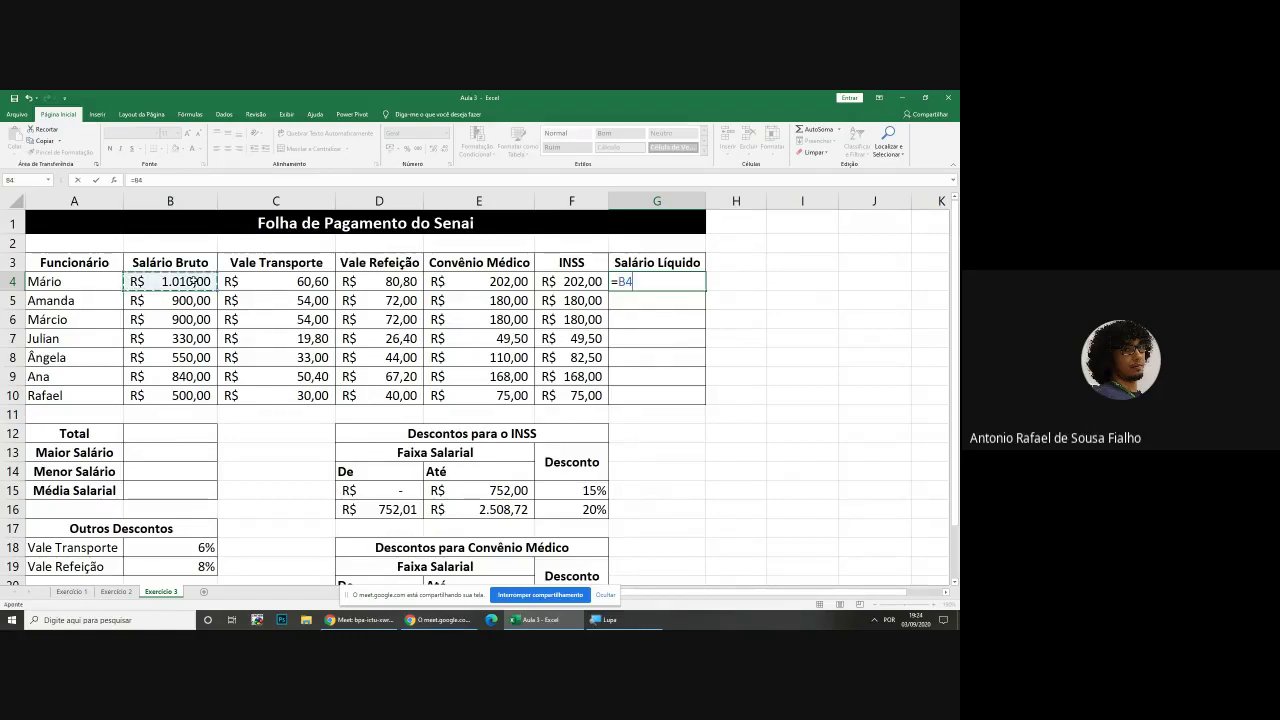
text(-)
click(305, 279)
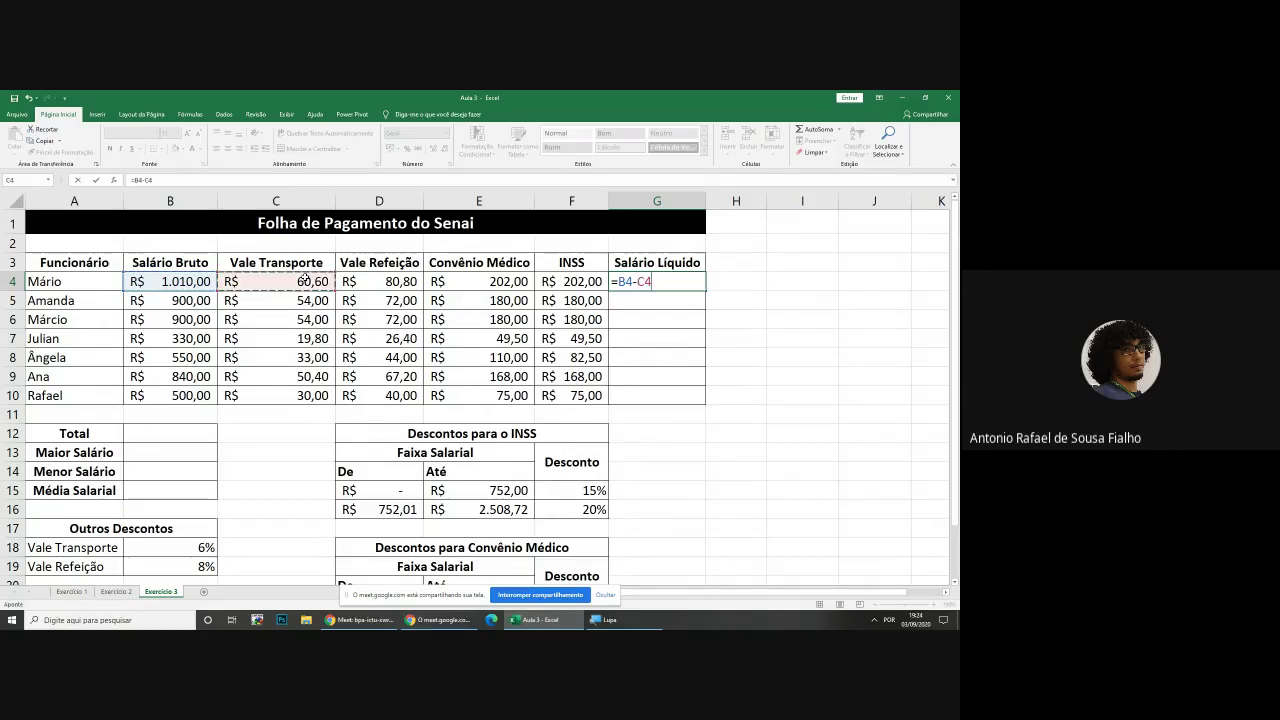
text(-)
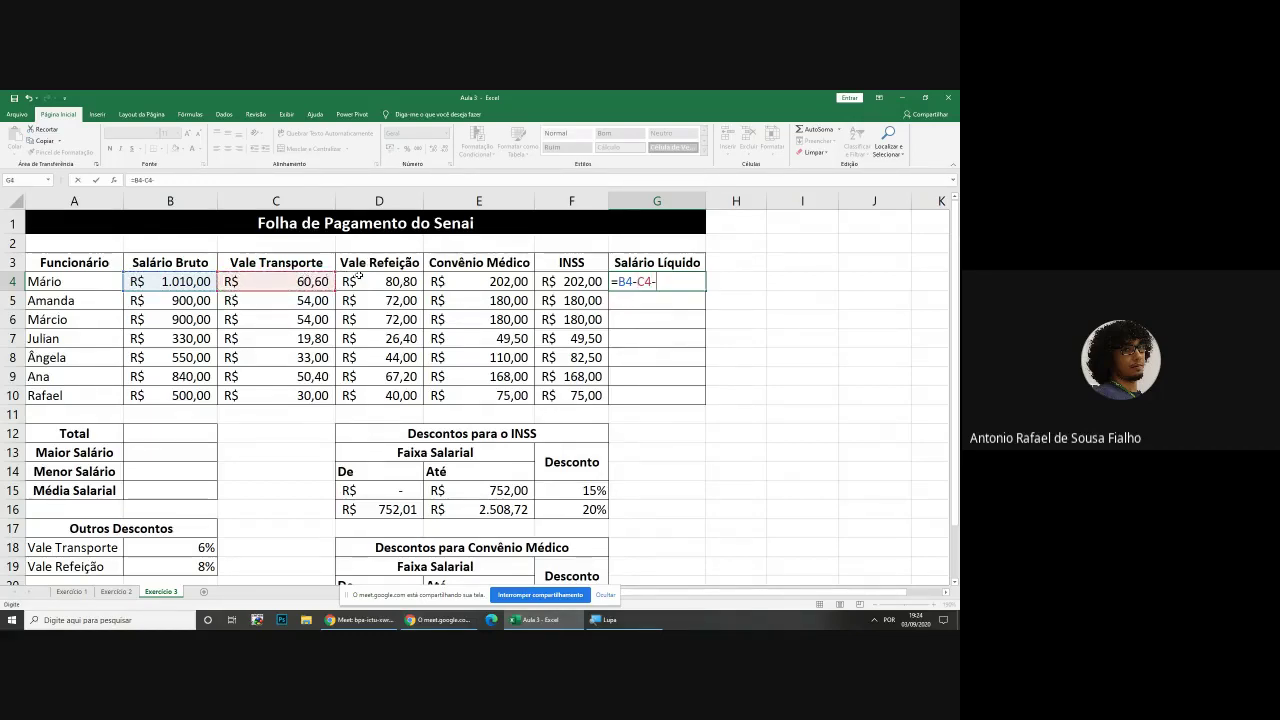
click(358, 276)
text(-)
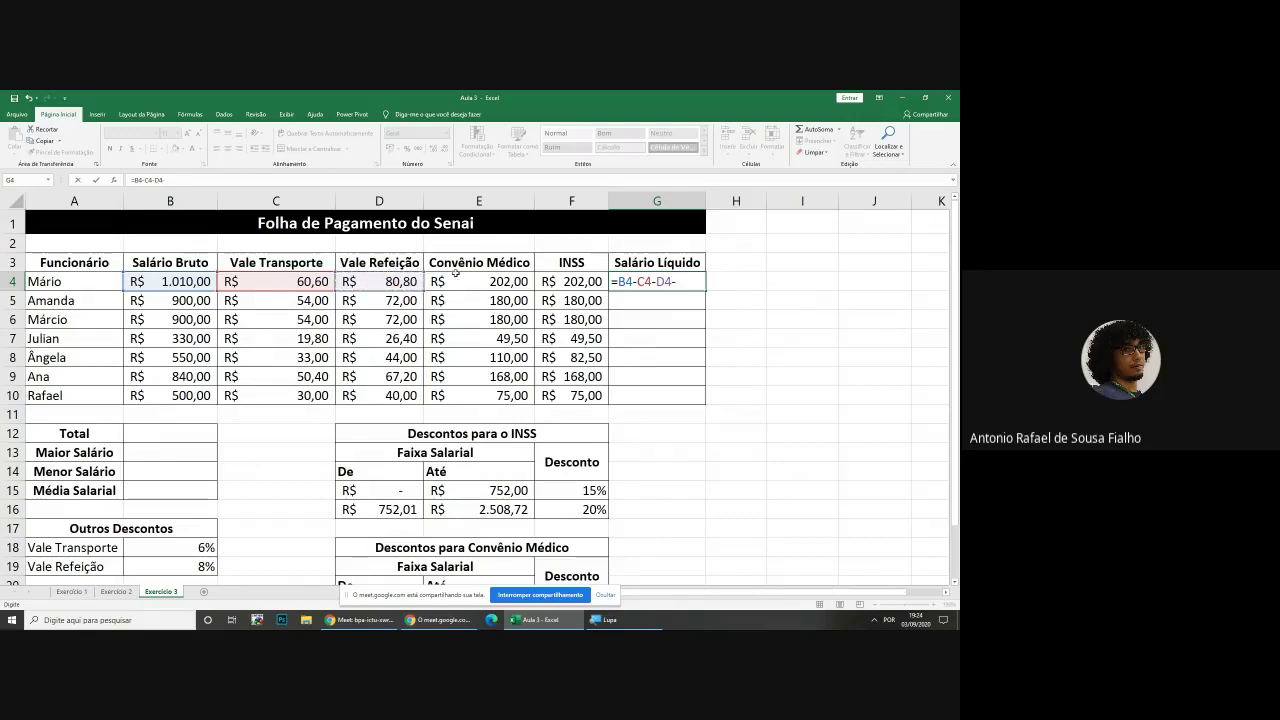
click(461, 279)
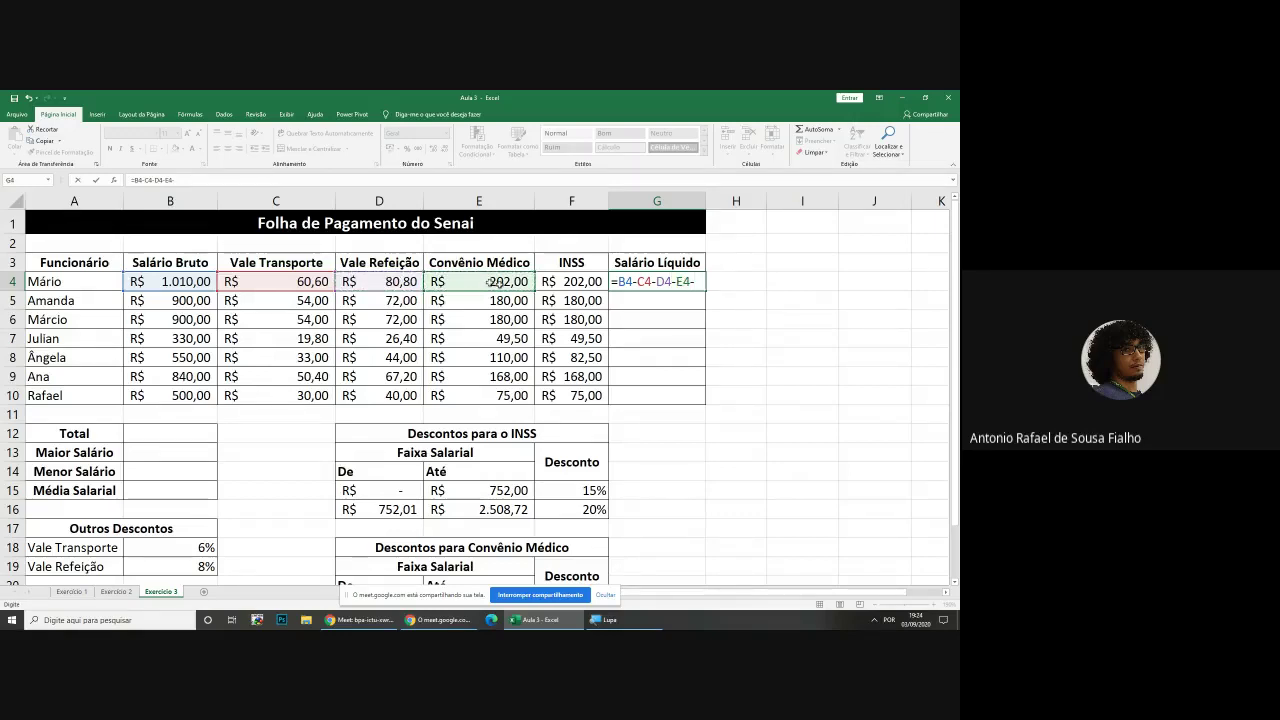
text(-)
click(575, 281)
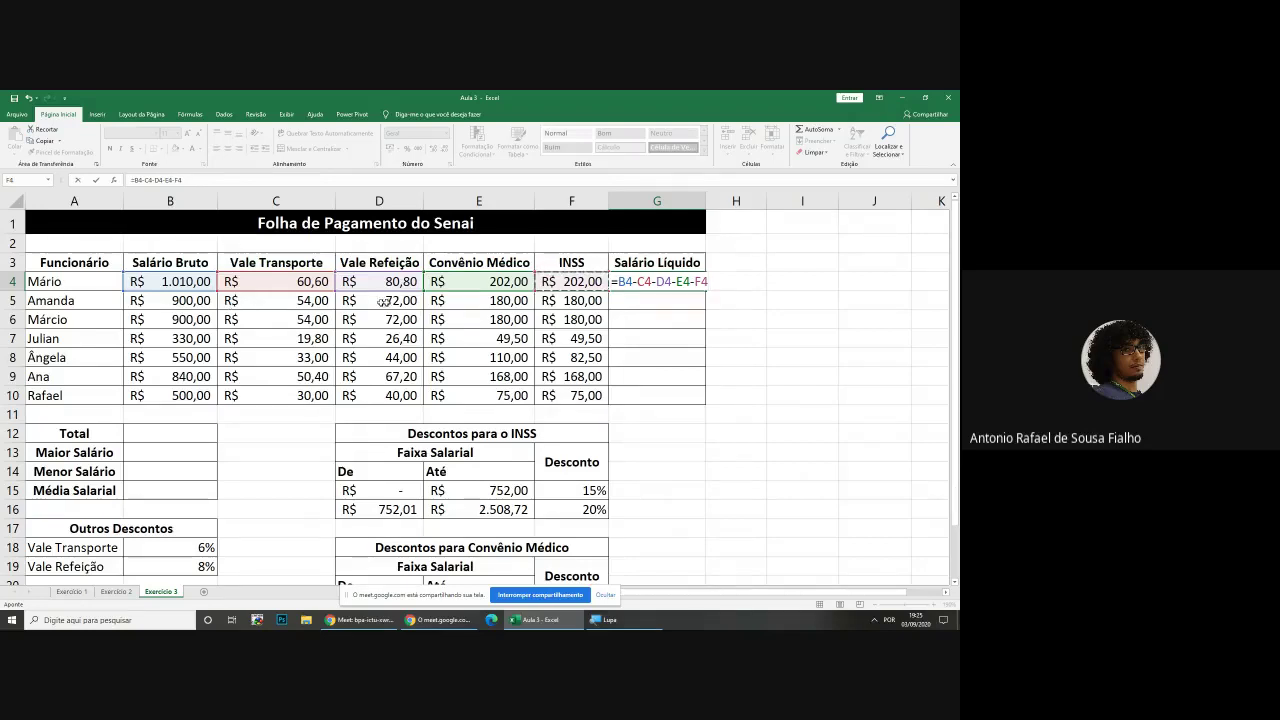
key(Return)
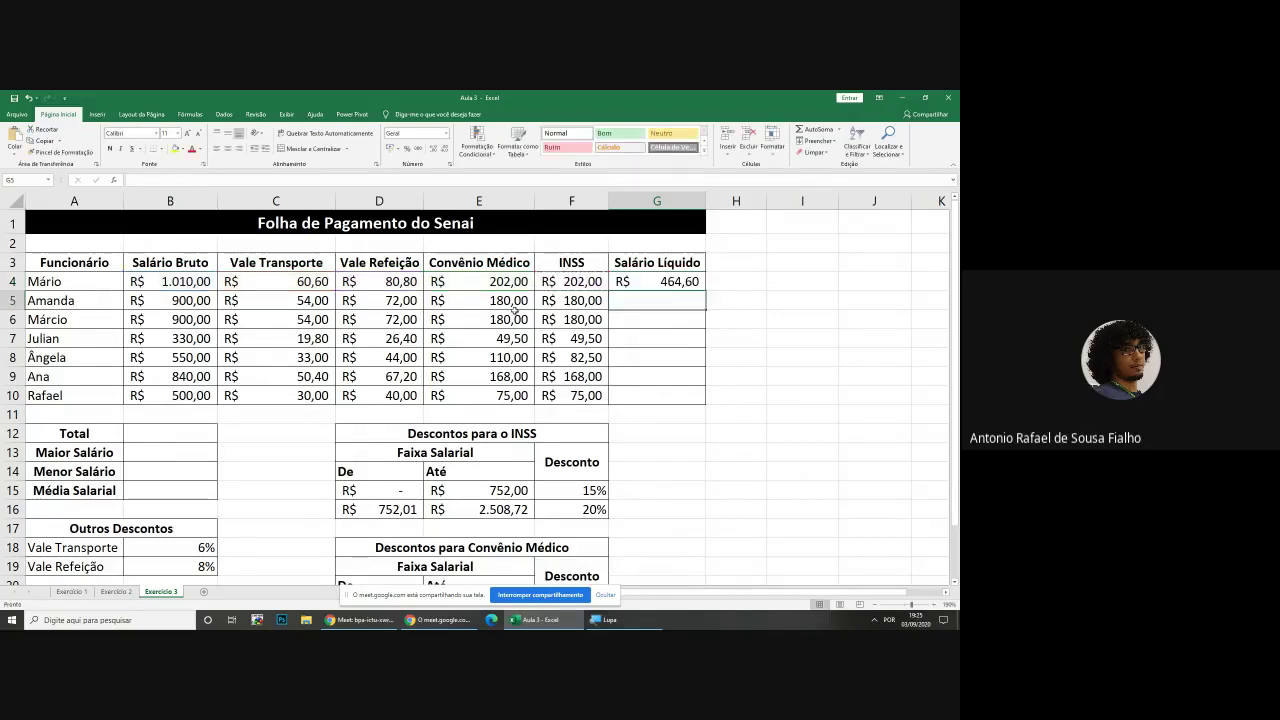
Copy the G4 formula down the Salário Líquido column through G10
click(672, 283)
double_click(705, 291)
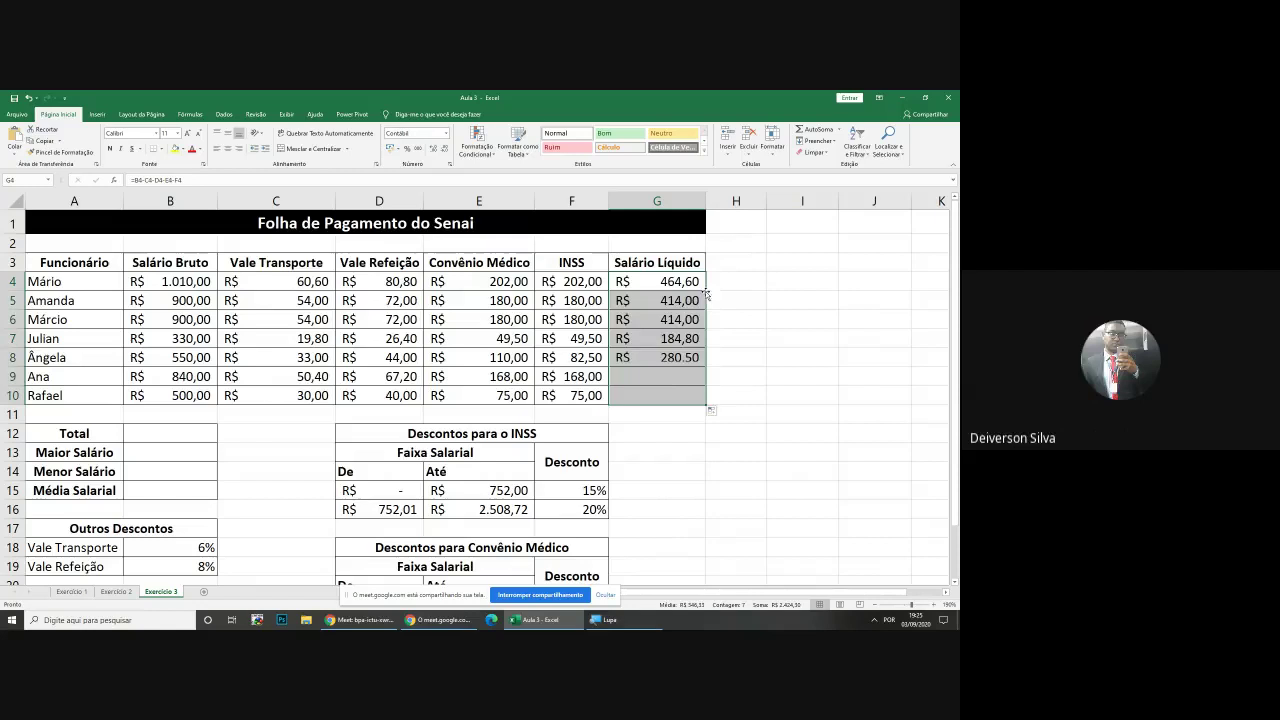
click(758, 298)
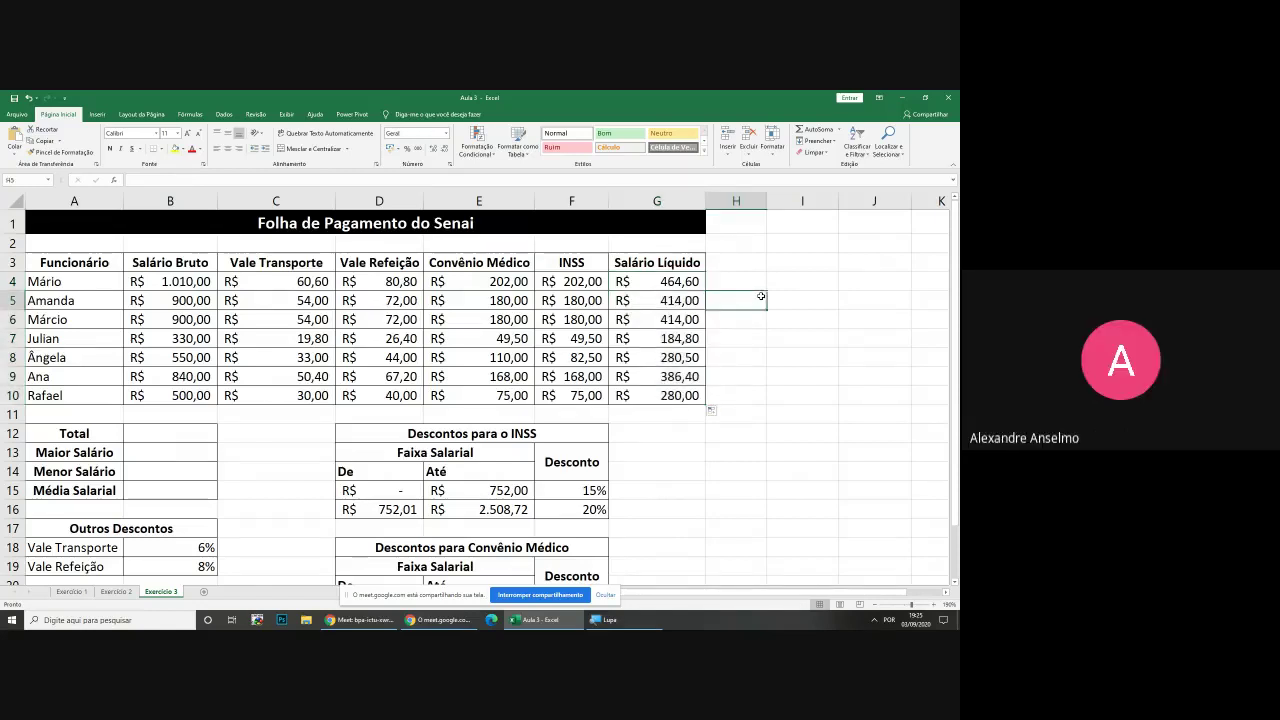
Replace the individually subtracted discount cells in the G4 formula with the range C4:F4
double_click(691, 281)
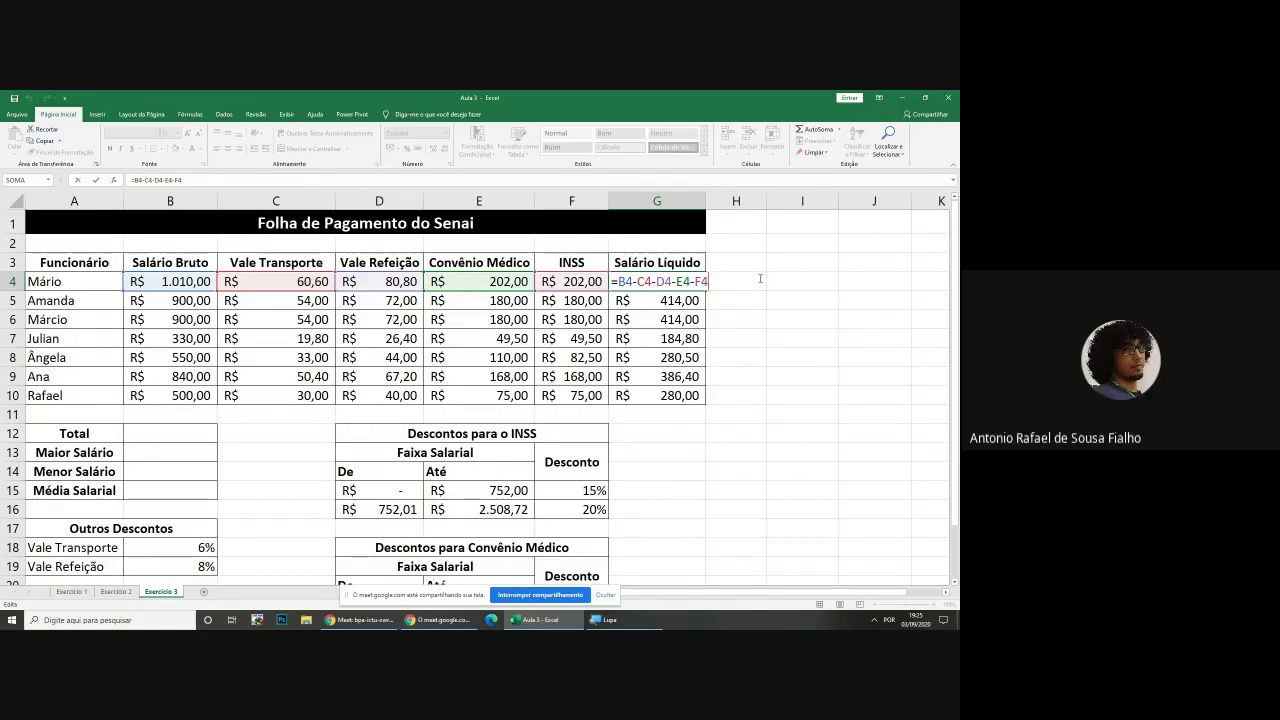
drag(710, 281, 638, 283)
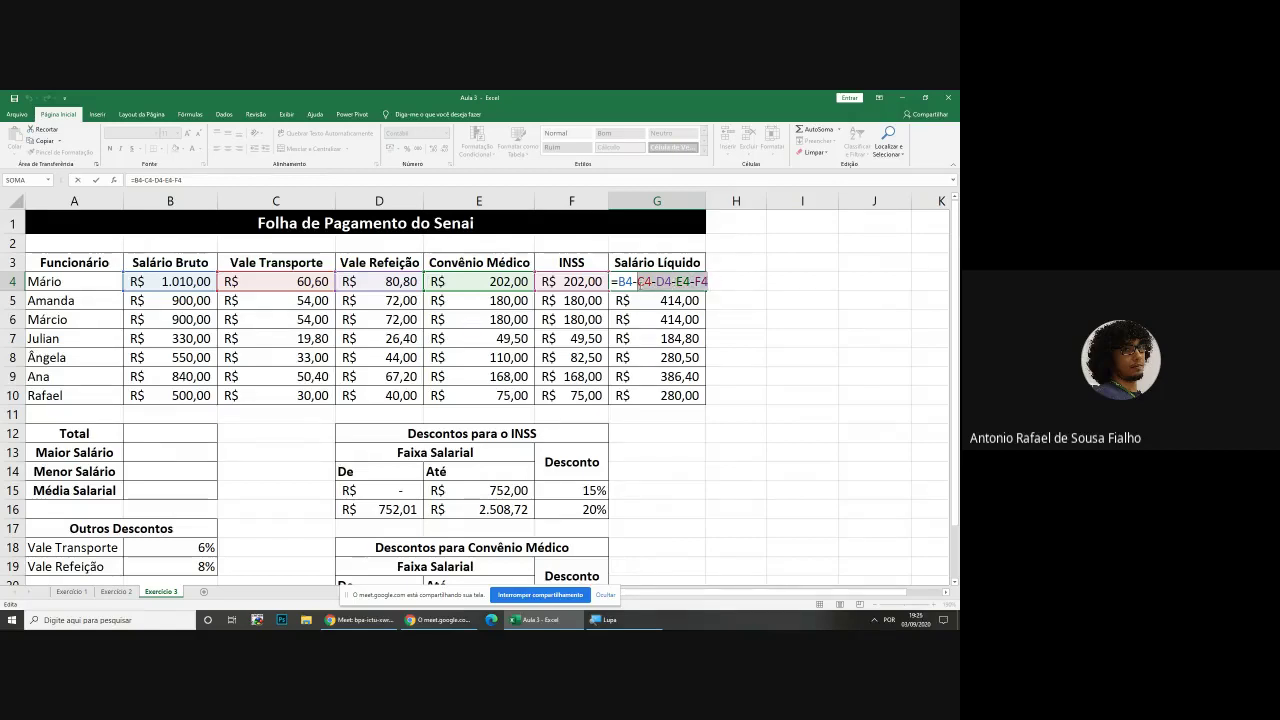
key(BackSpace)
drag(295, 282, 545, 290)
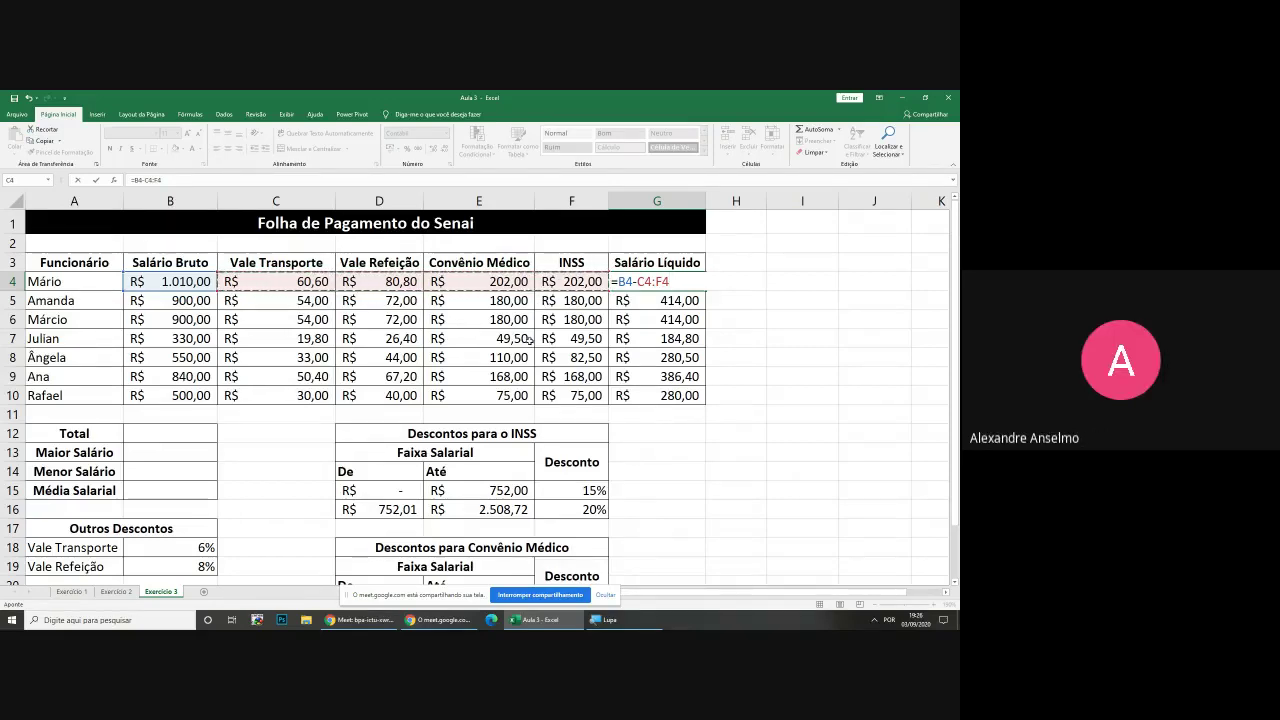
text())
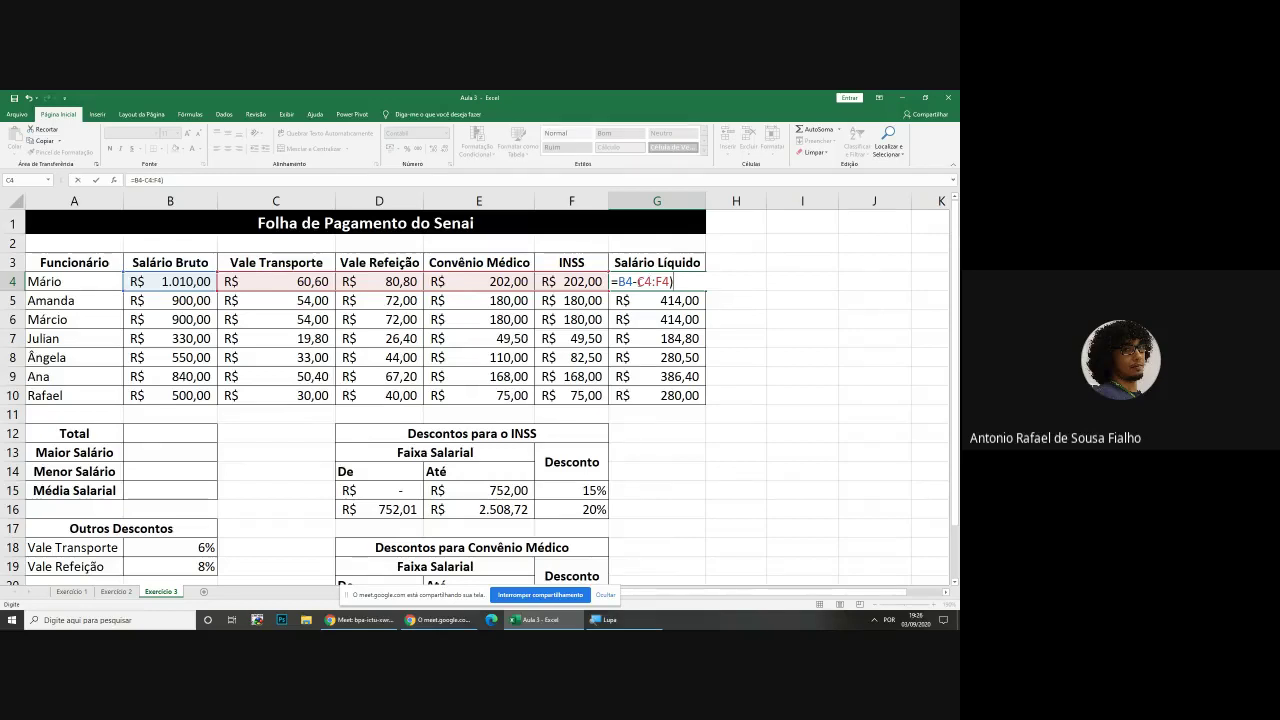
Try committing G4 as =B4-(C4:F4) with the discount range in parentheses, and undo the change
key(F2)
key(Left)
key(Left)
key(Left)
key(Left)
key(Left)
key(Left)
key(Return)
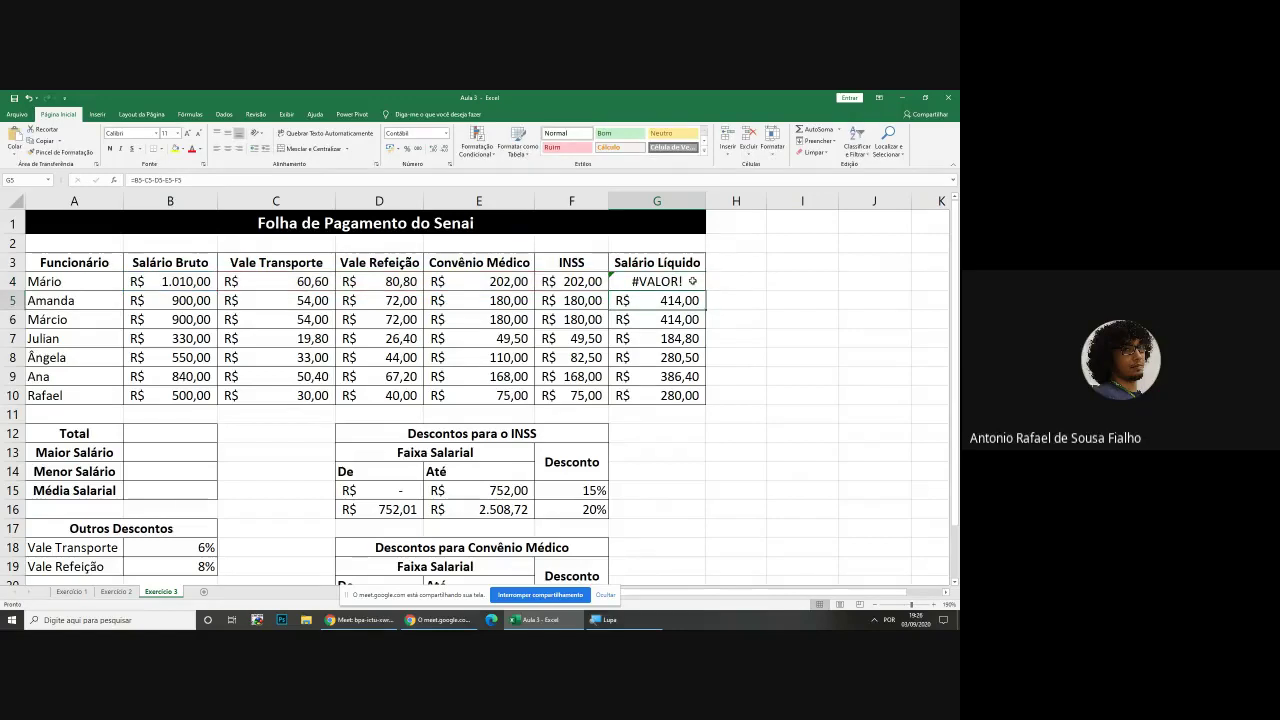
click(692, 281)
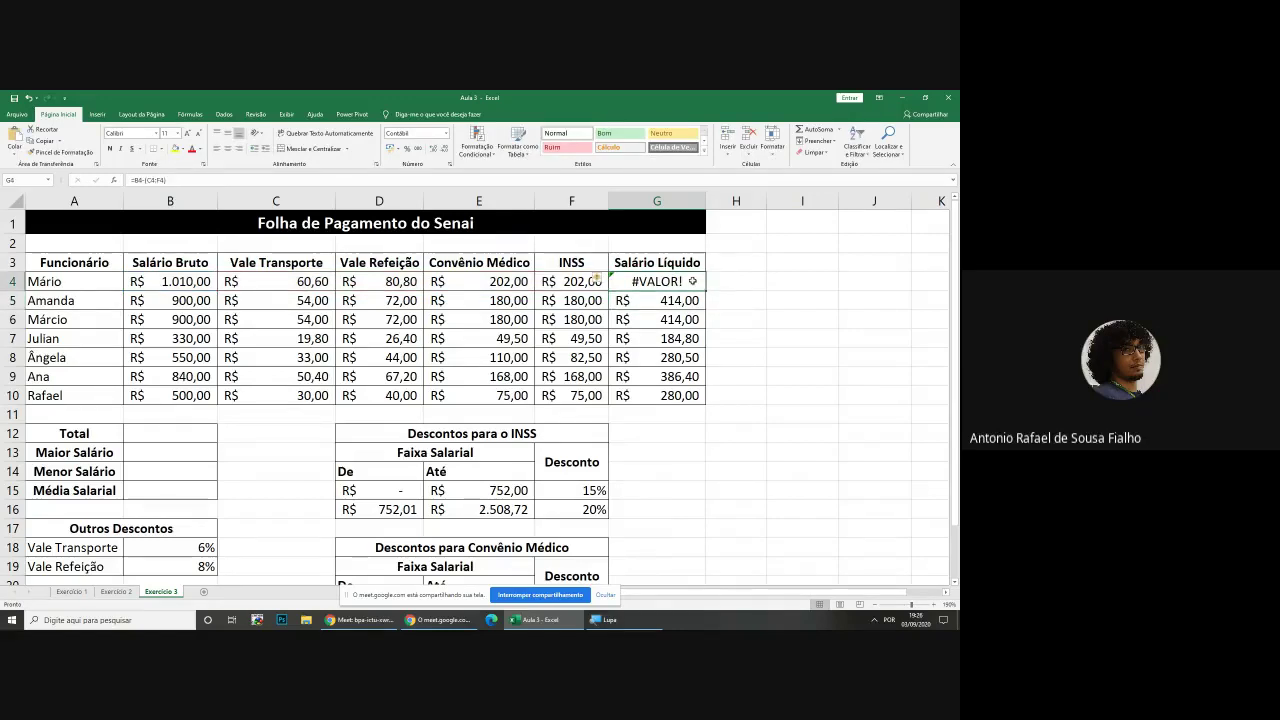
key(ctrl+z)
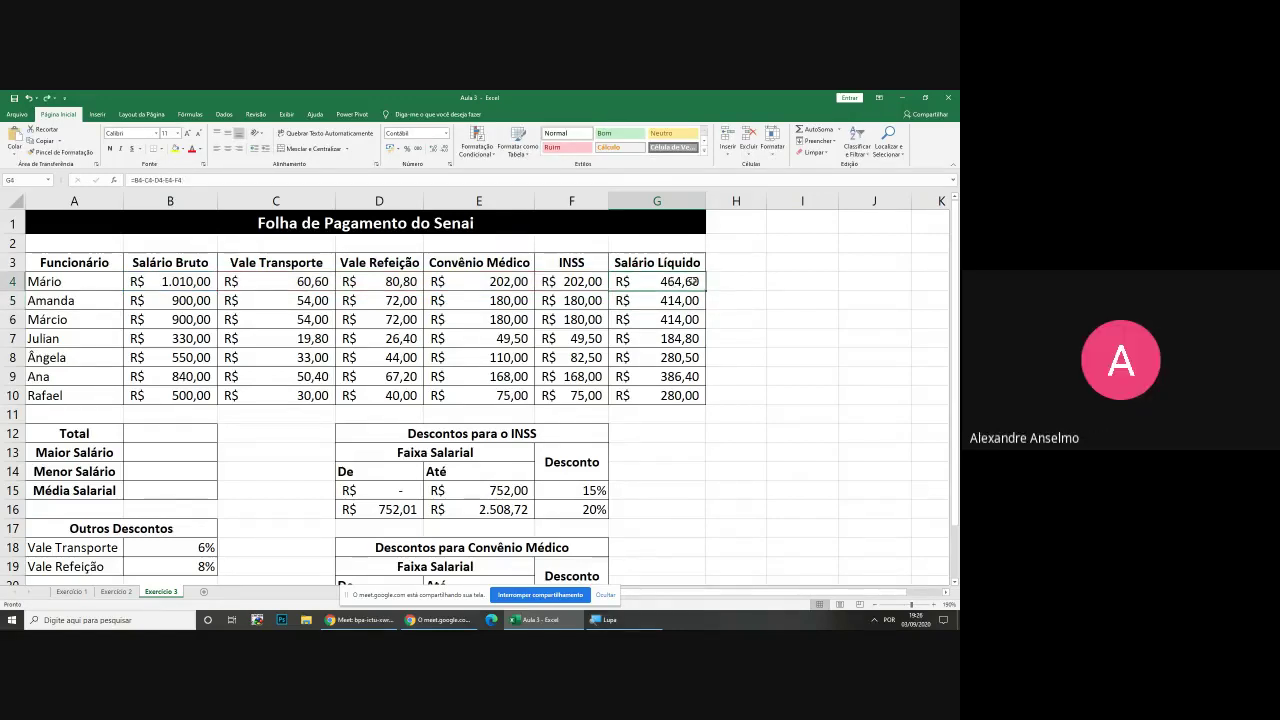
Add up the first employee's discounts in H4 with =C4+D4+E4+F4, and clear the cell
click(760, 281)
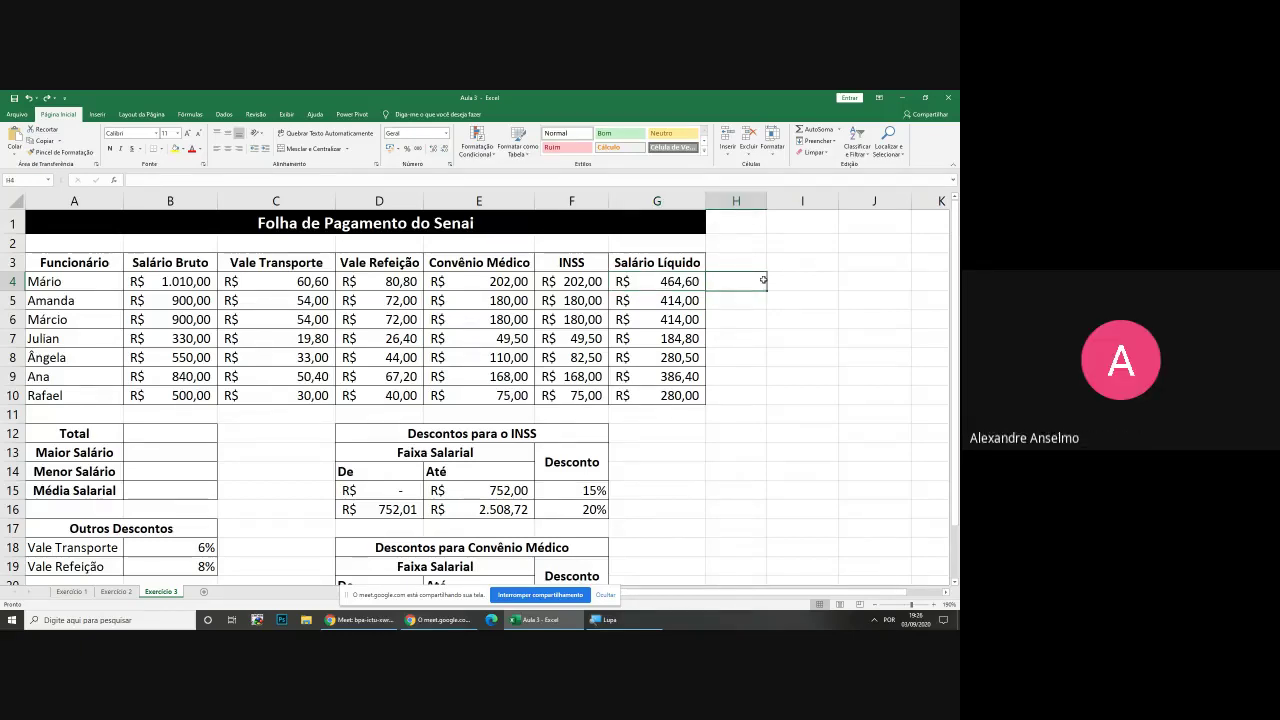
text(=)
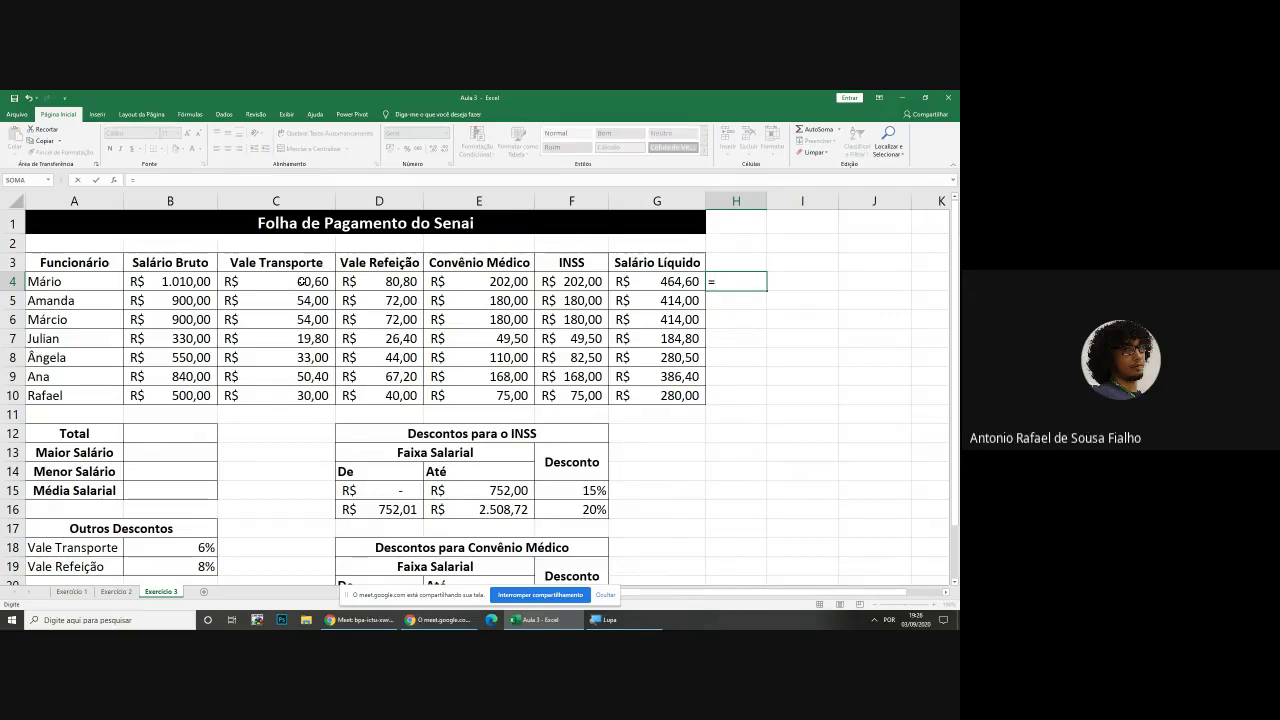
click(302, 281)
text(+)
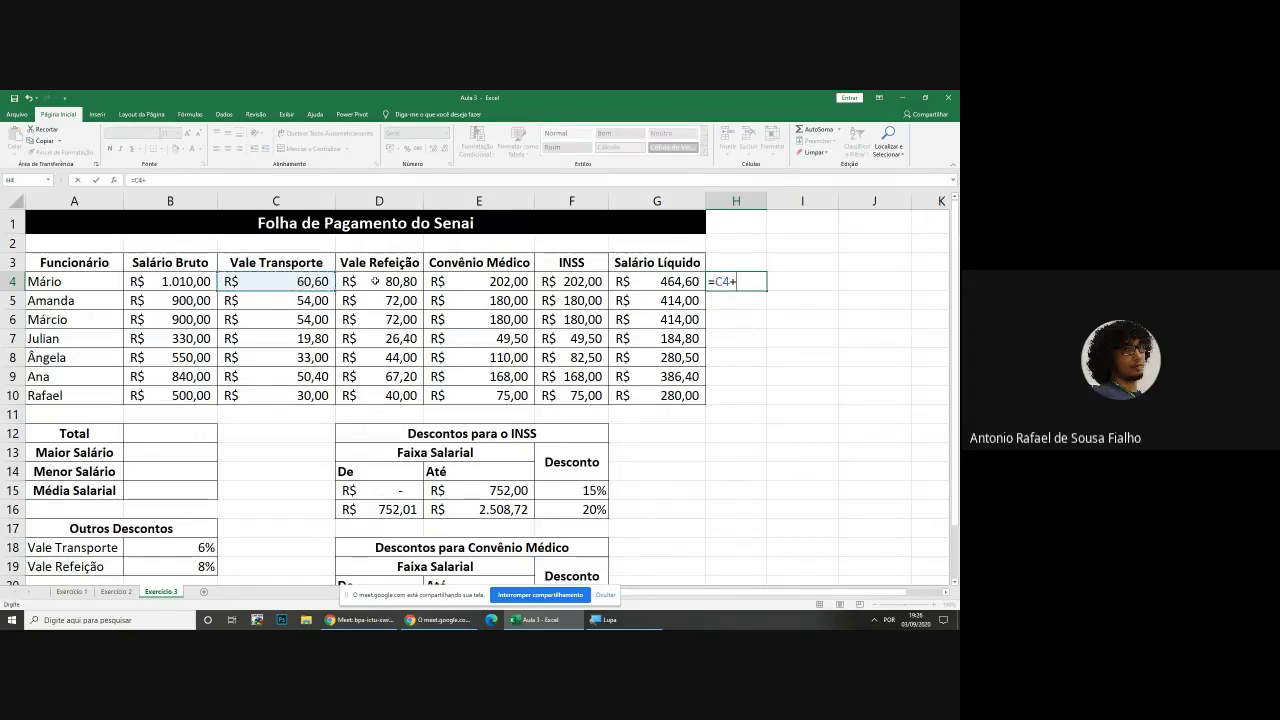
click(375, 281)
text(+)
click(478, 281)
text(+)
click(572, 283)
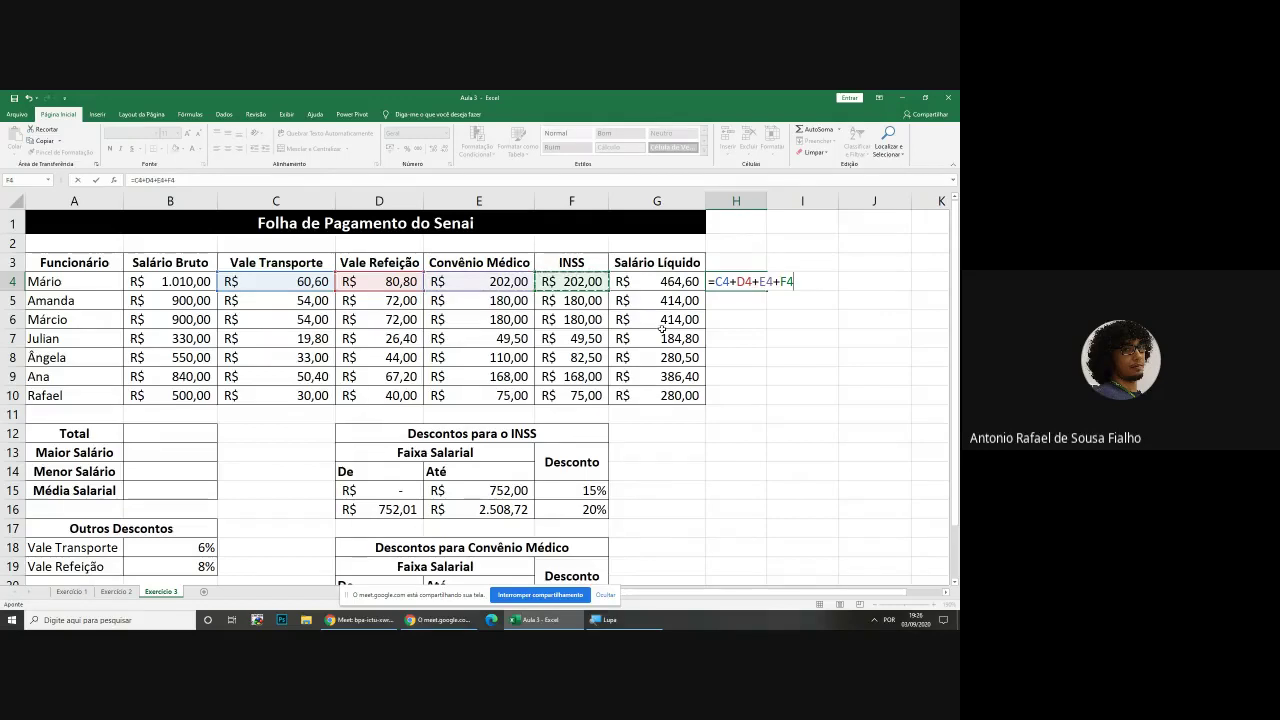
key(ctrl+Return)
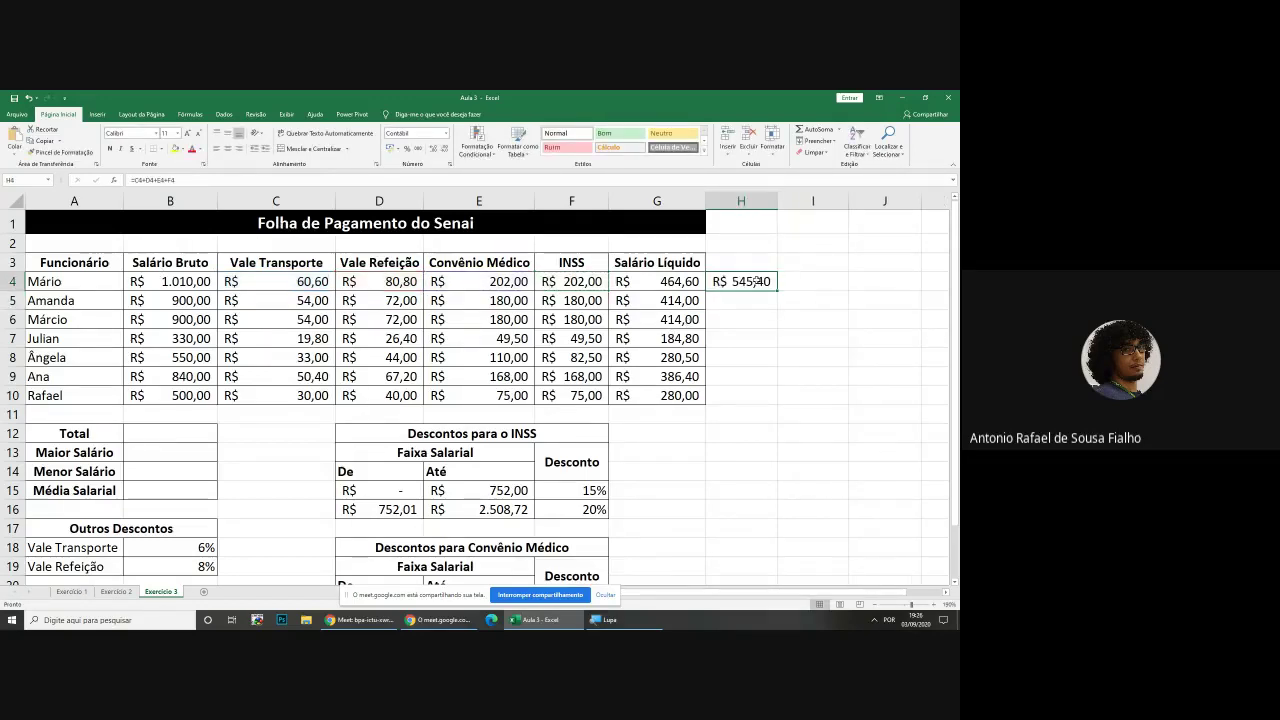
key(Delete)
Examine the empty summary cells B12:B15 against the Salário Bruto and Salário Líquido columns to see which salaries they should summarize
click(175, 431)
drag(175, 431, 175, 487)
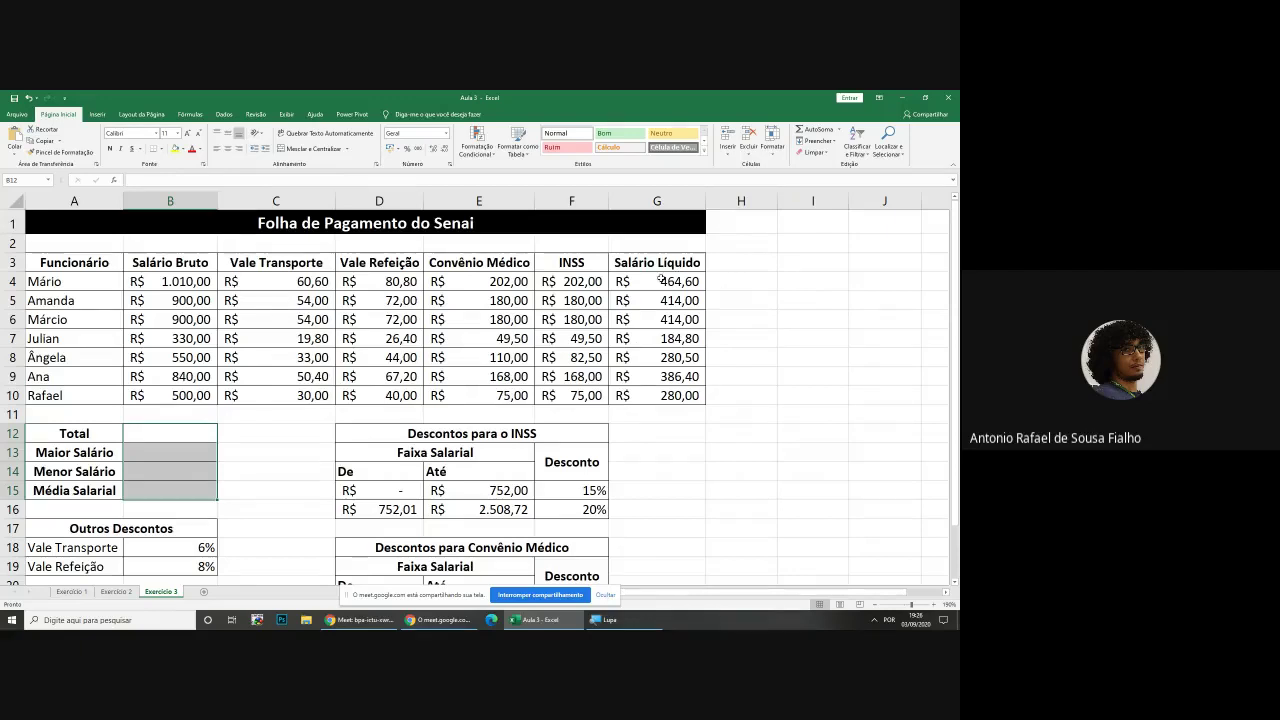
drag(660, 281, 662, 397)
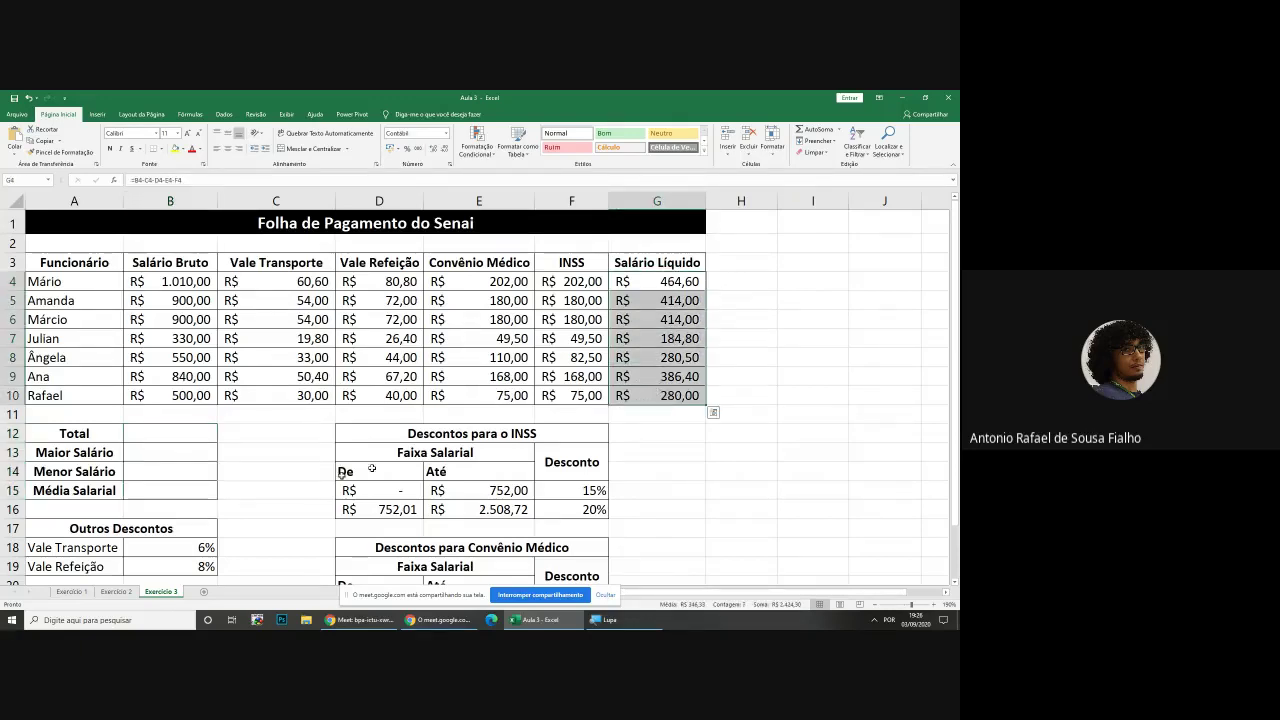
click(143, 430)
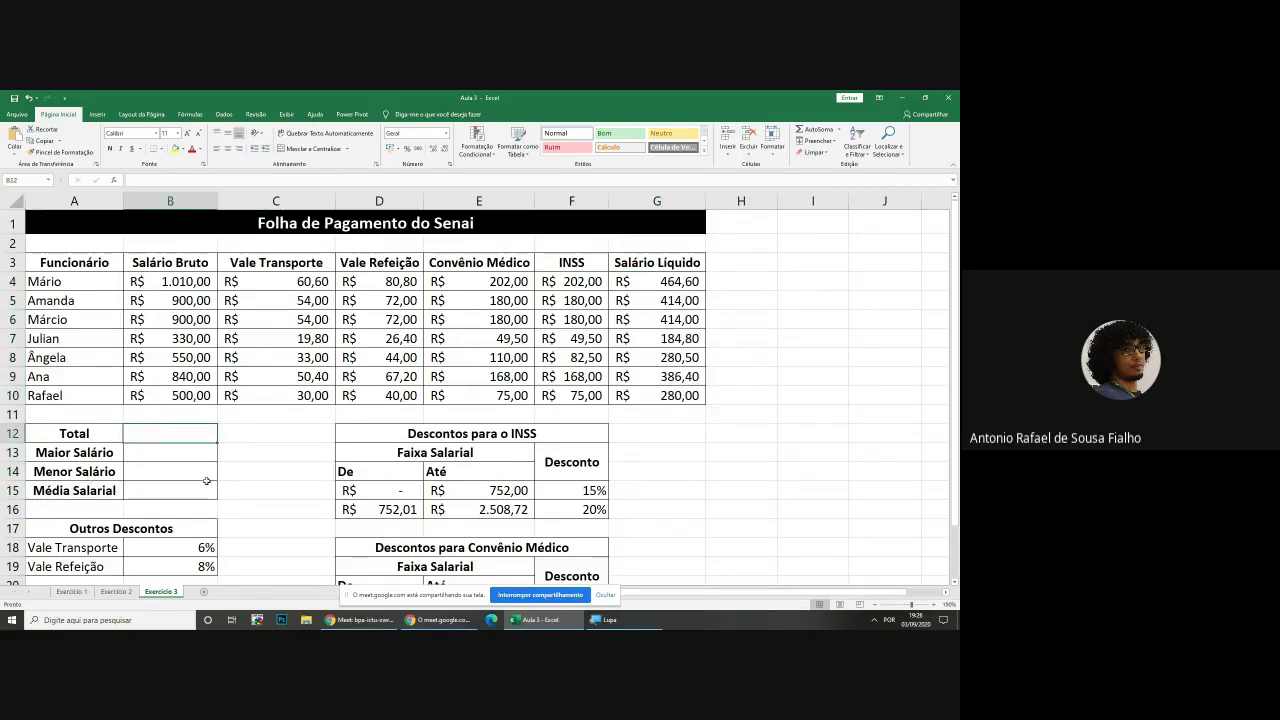
click(177, 455)
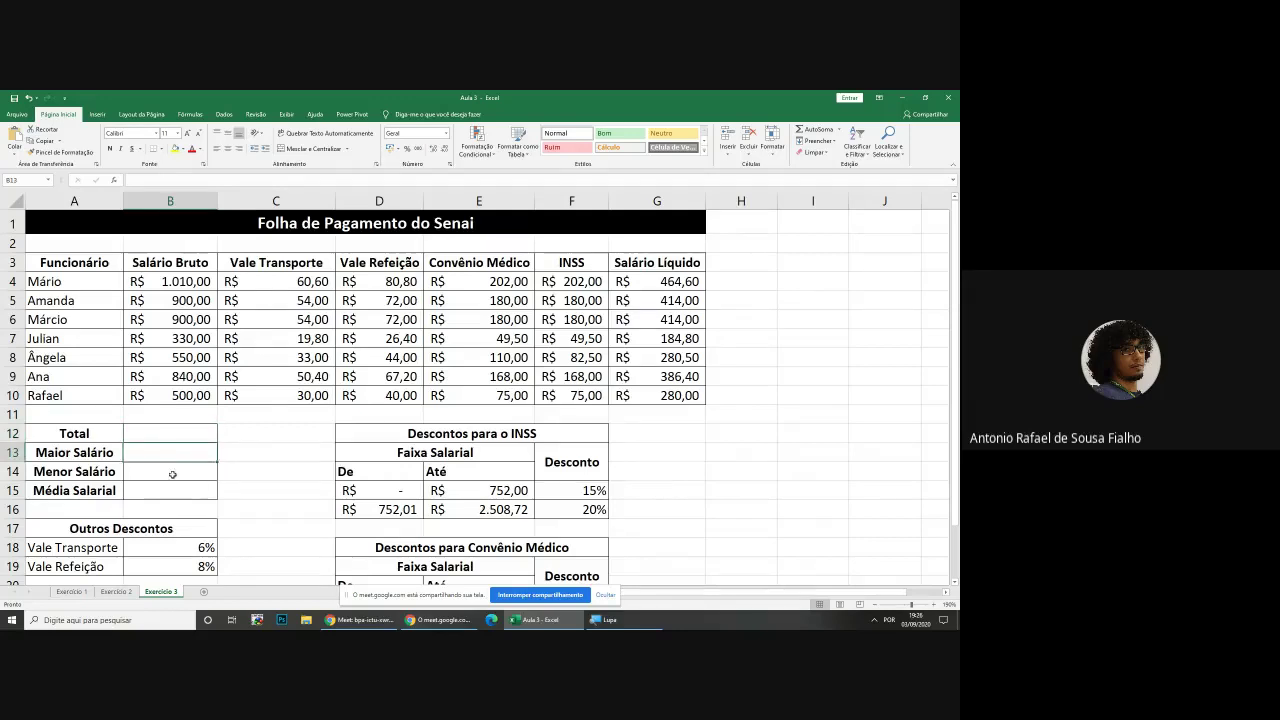
click(176, 474)
click(183, 492)
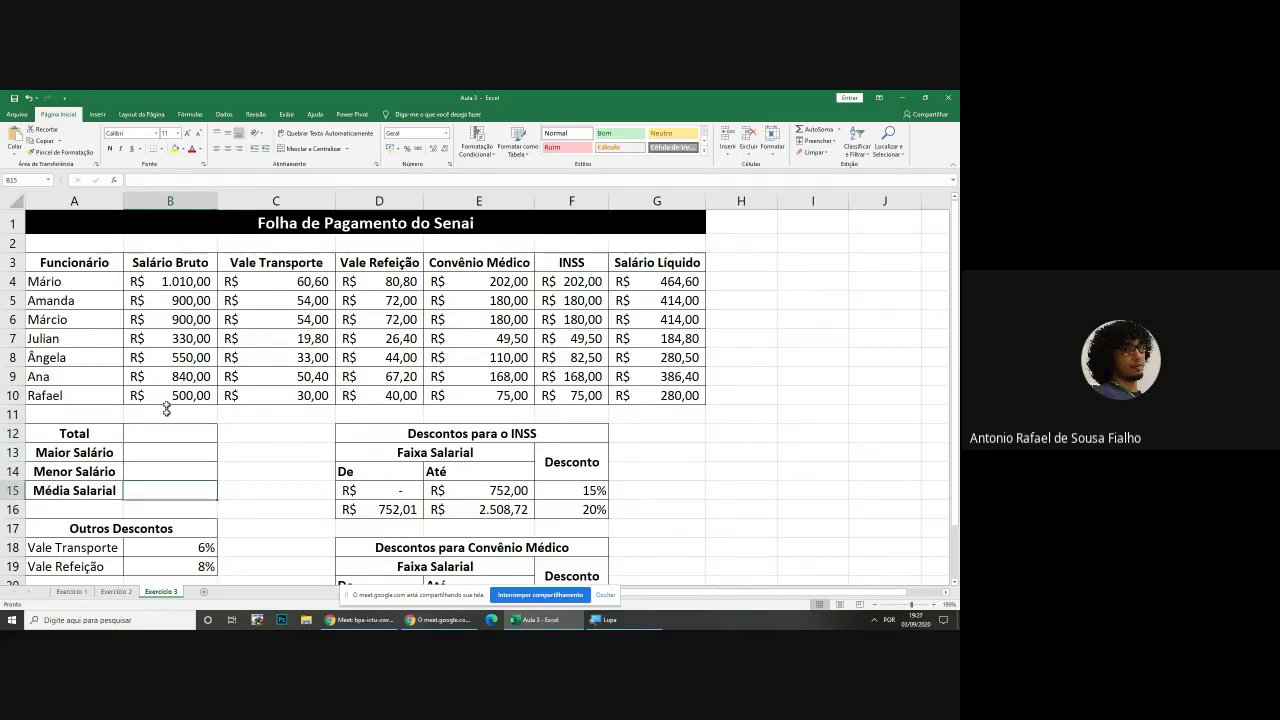
drag(176, 279, 176, 398)
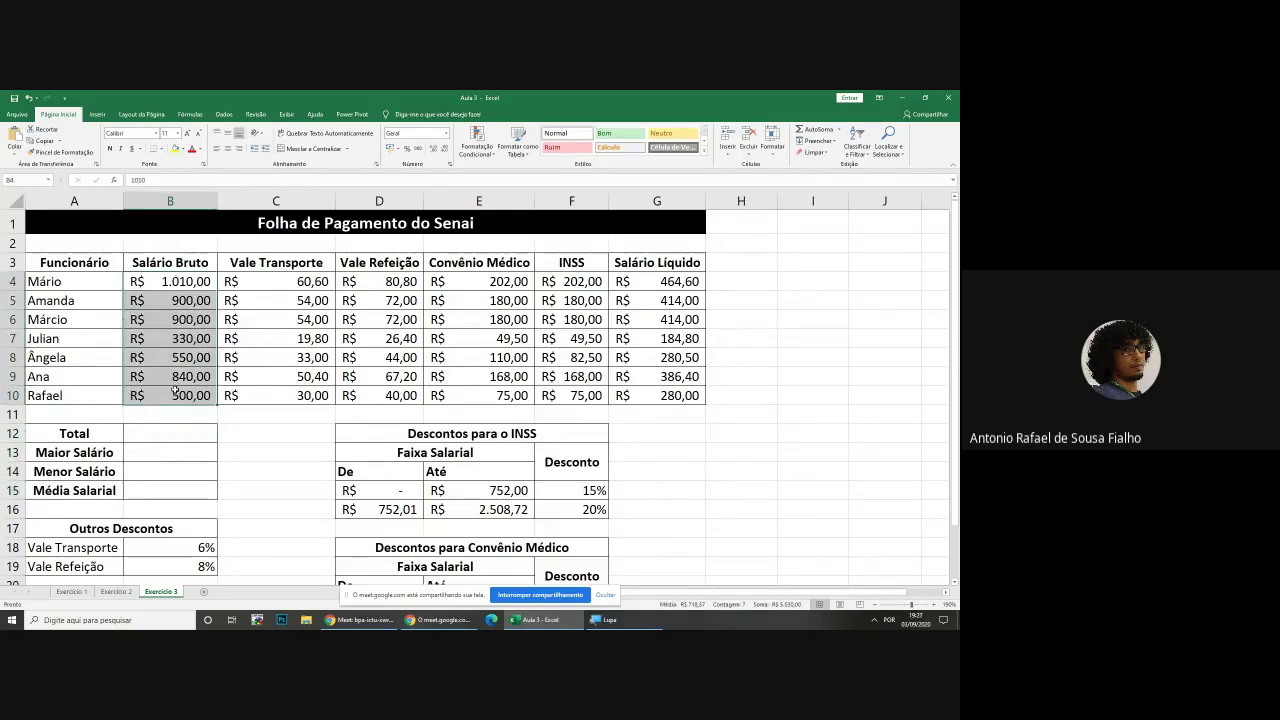
drag(680, 280, 676, 397)
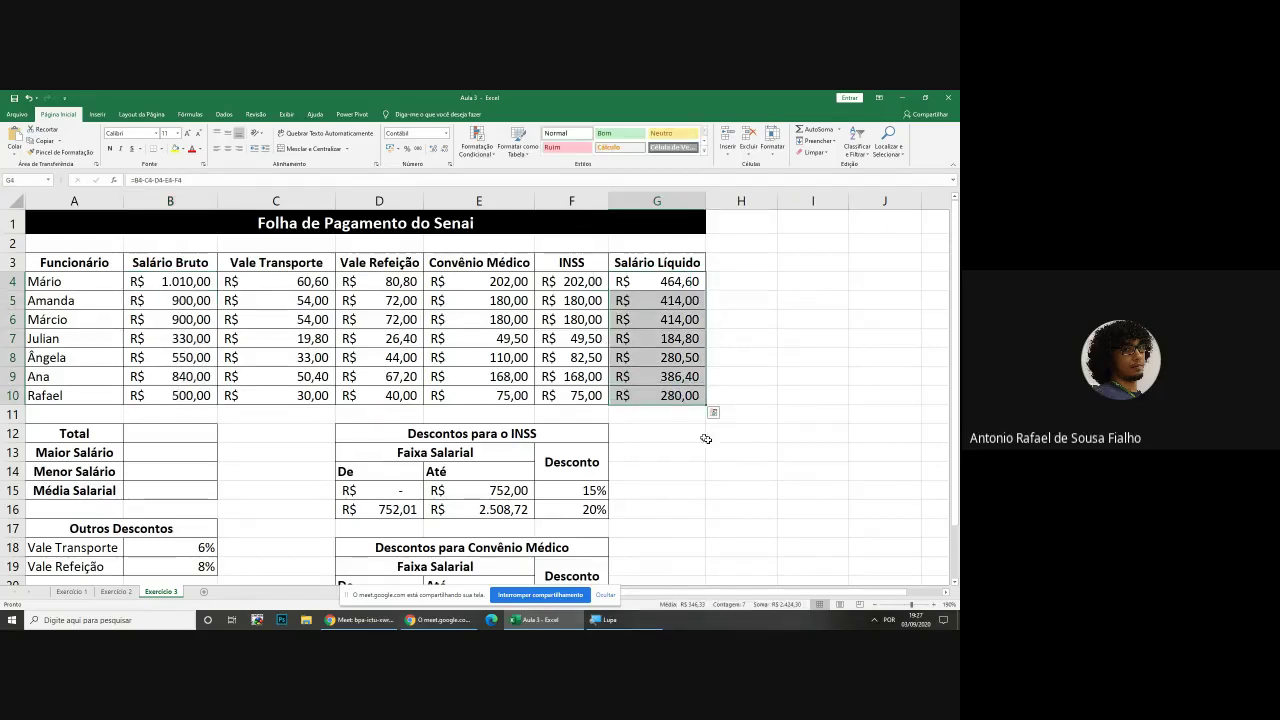
click(735, 450)
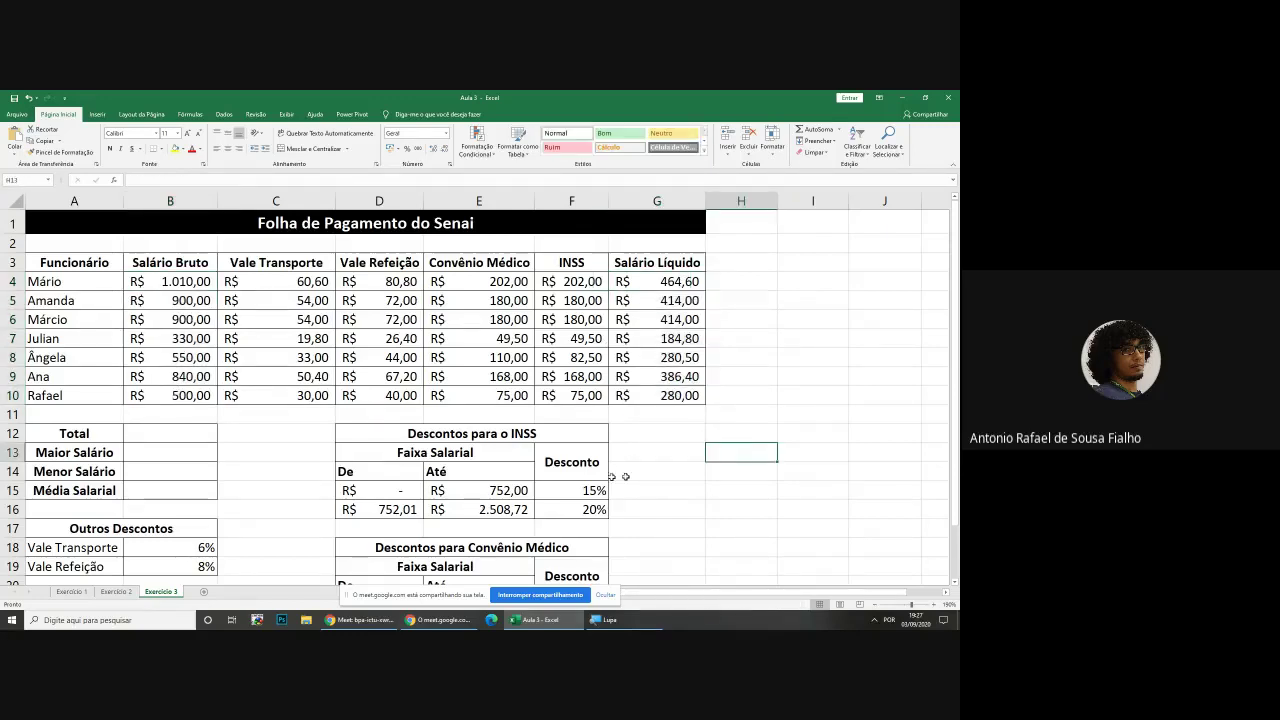
click(174, 285)
click(688, 283)
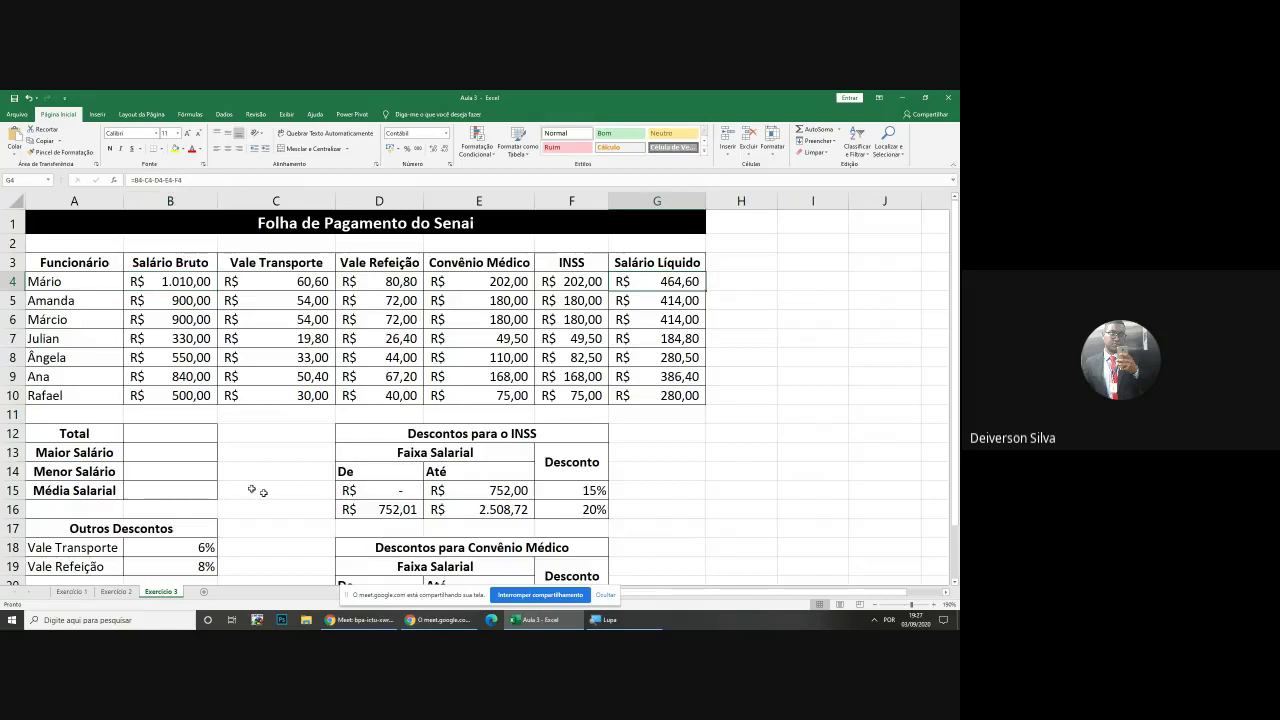
Examine the Salário Líquido values in G4:G10 and review the formulas behind G4 and the INSS cell F4
click(177, 434)
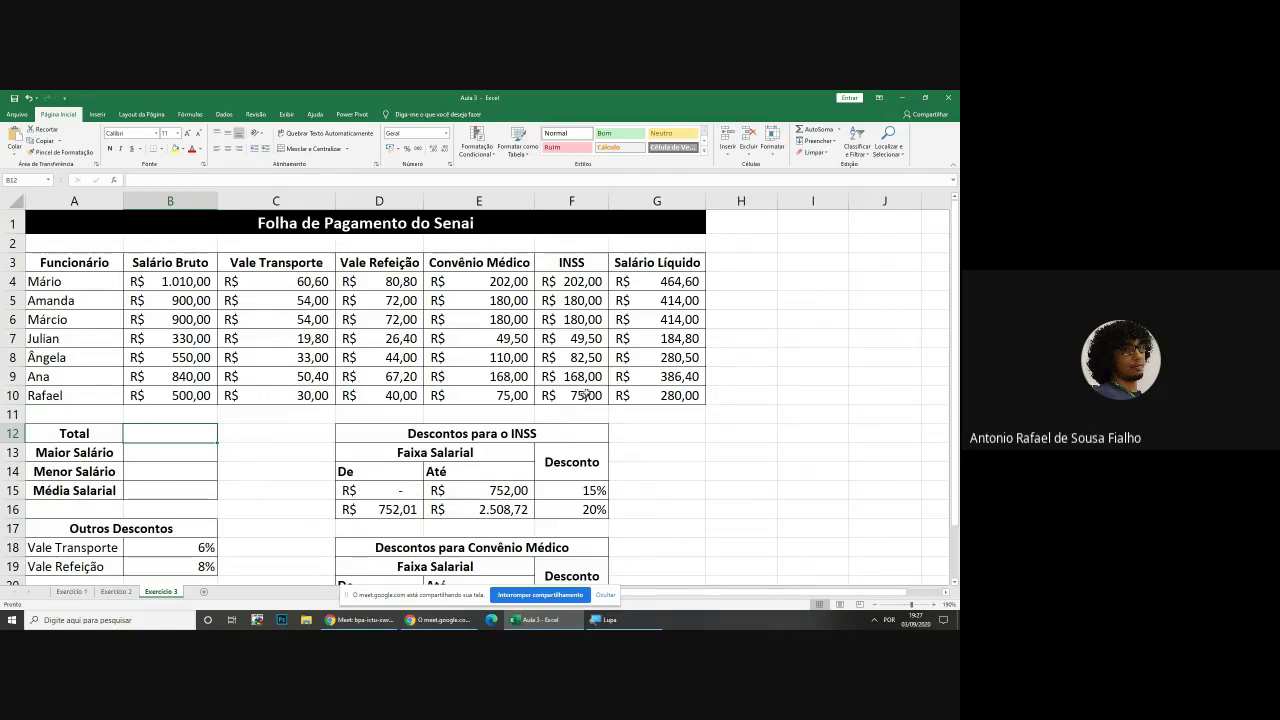
drag(658, 281, 678, 397)
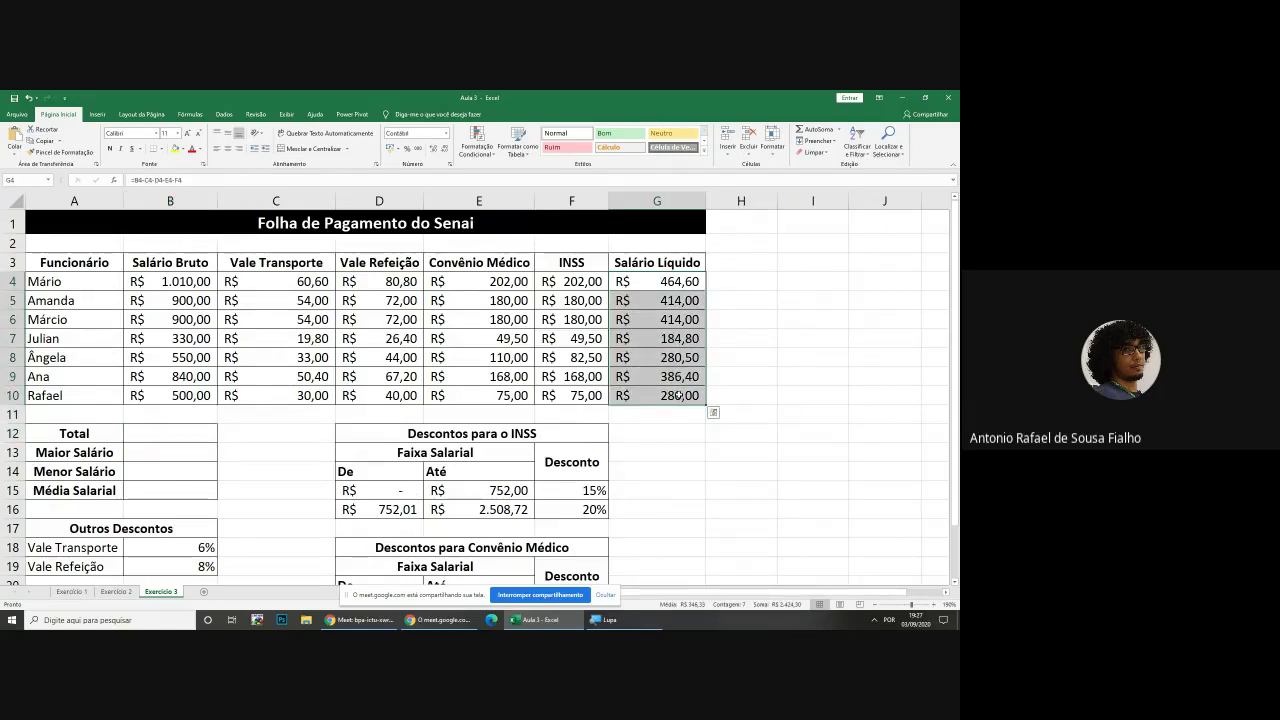
click(672, 410)
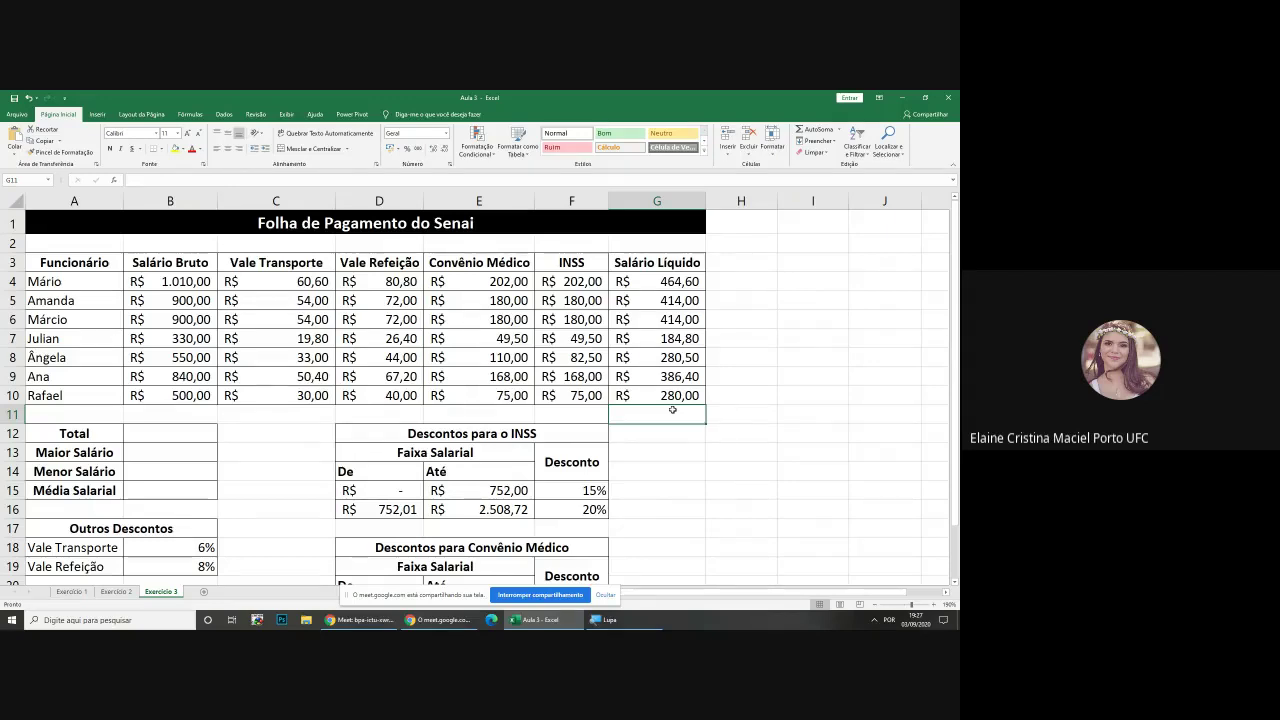
double_click(682, 283)
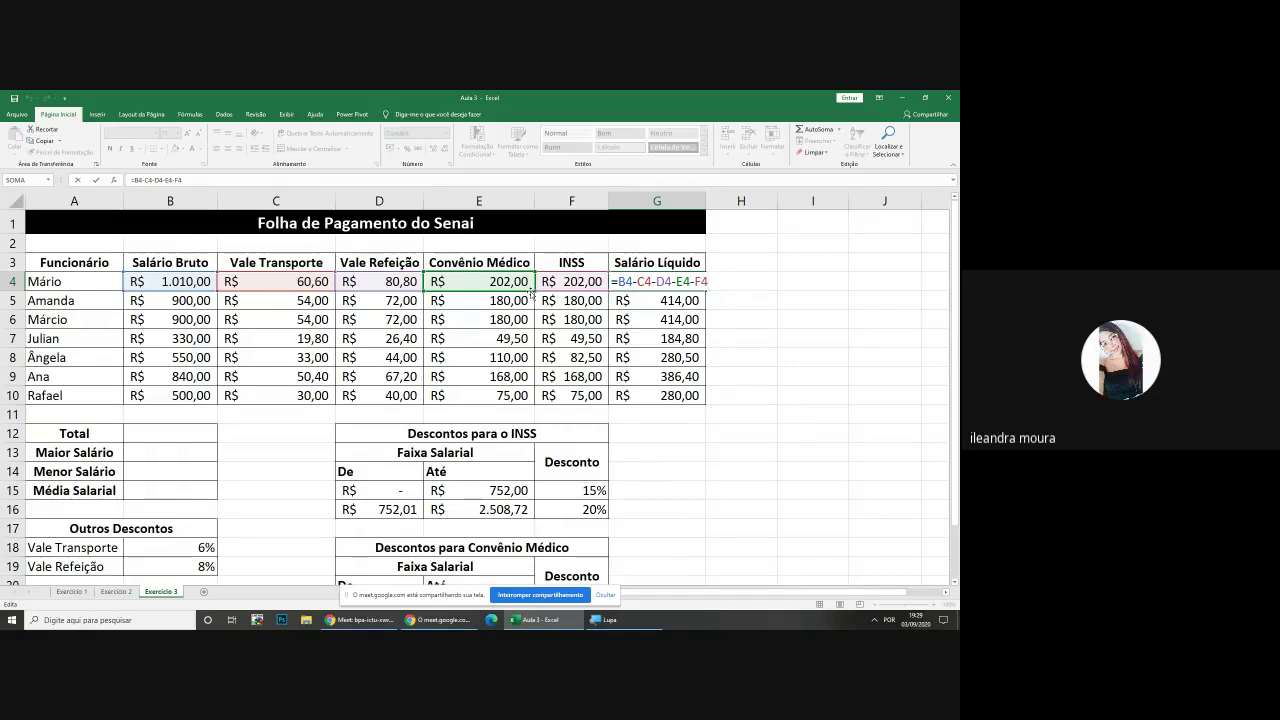
key(Return)
key(Up)
key(Left)
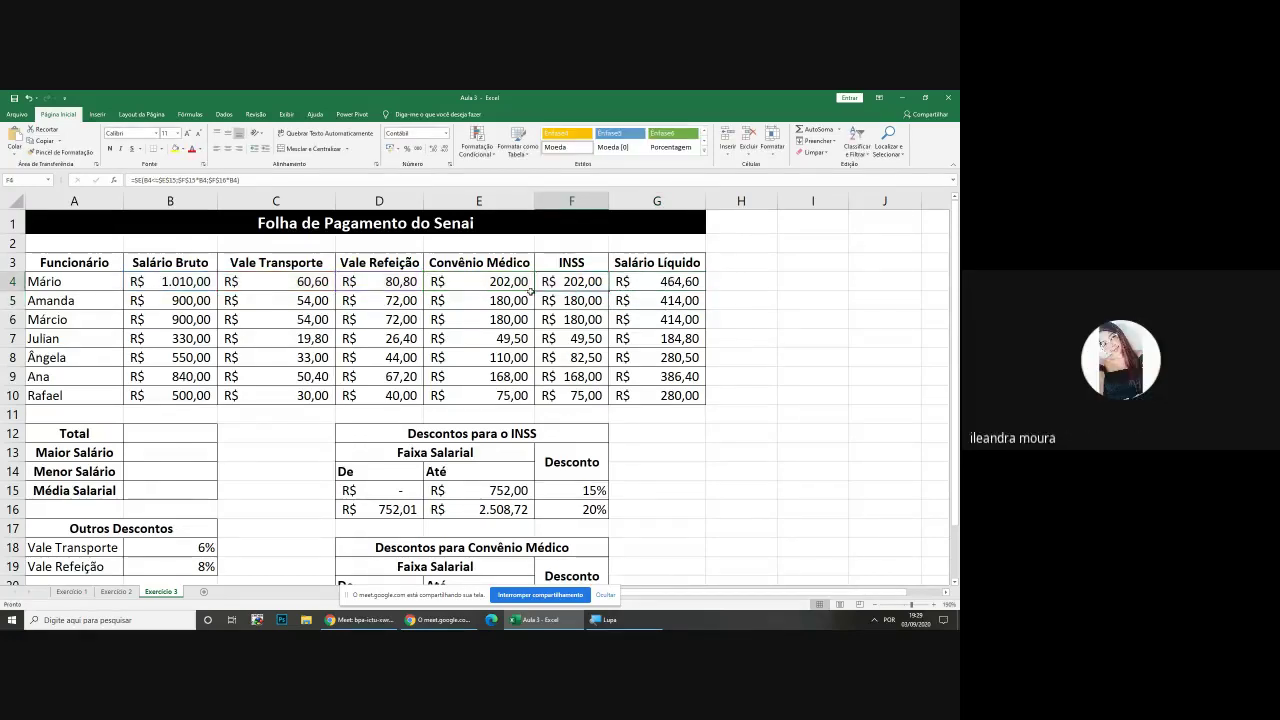
key(F2)
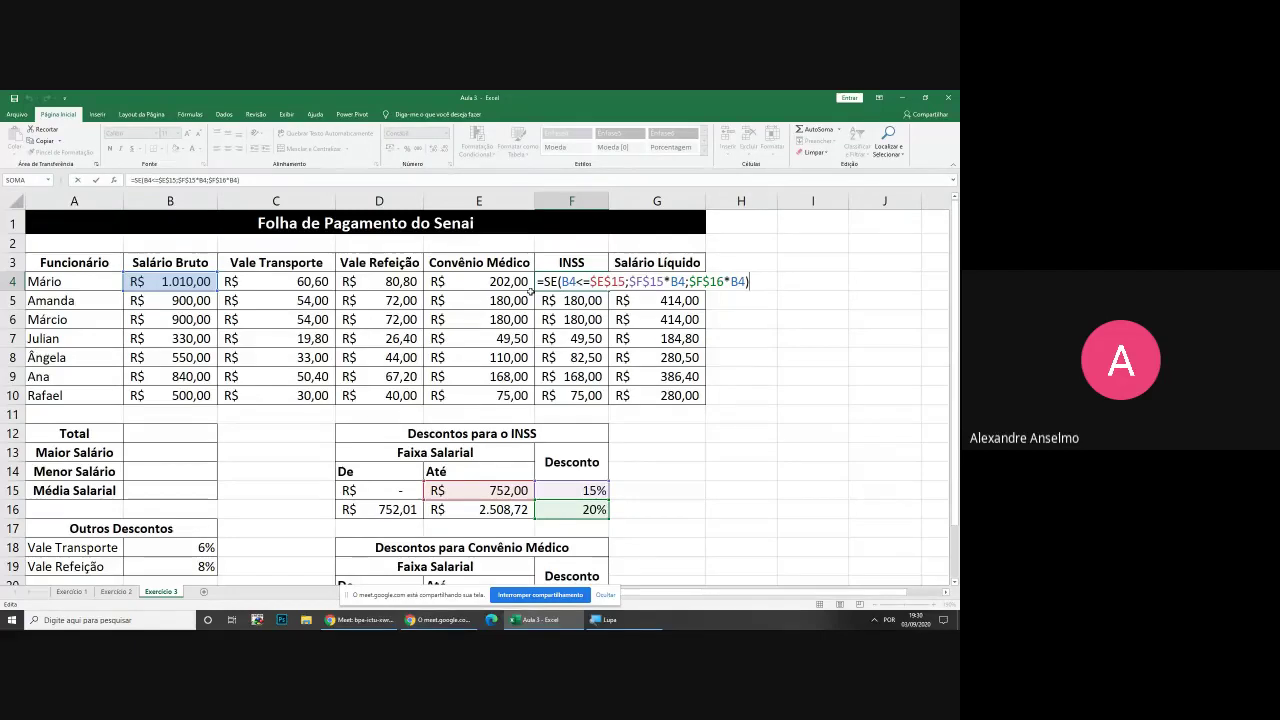
key(Return)
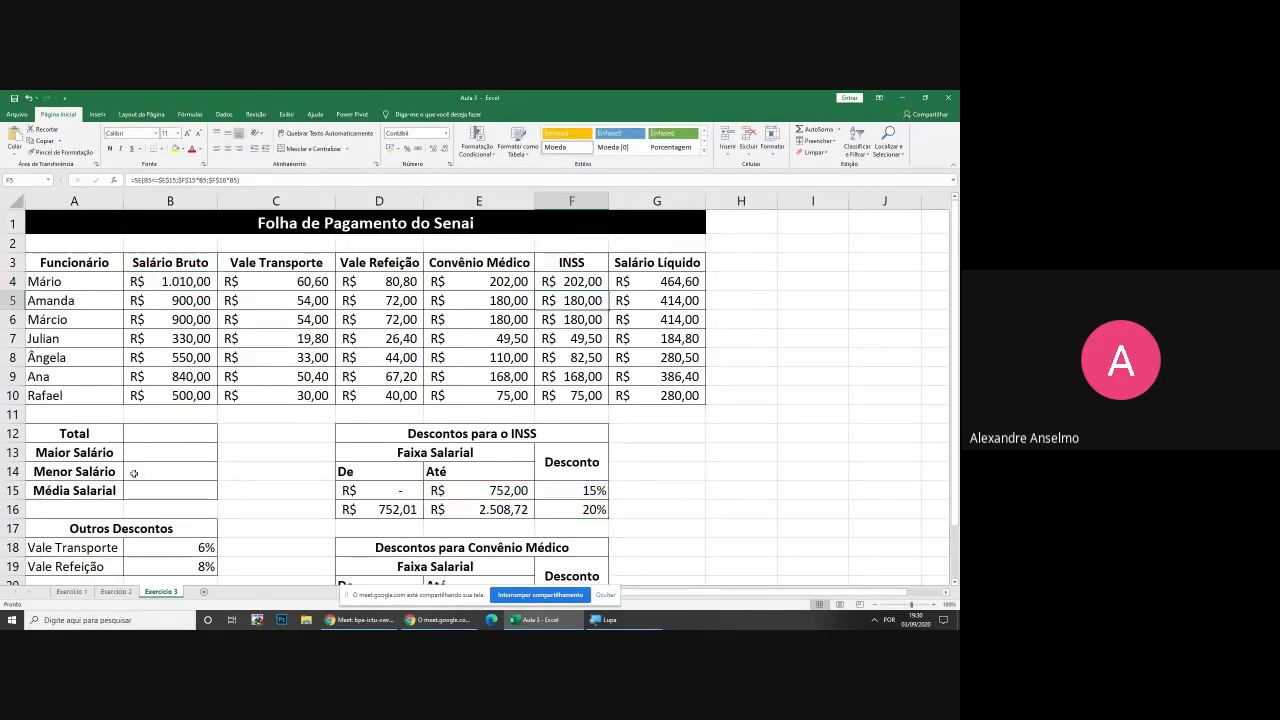
click(164, 444)
click(168, 438)
text(=soma)
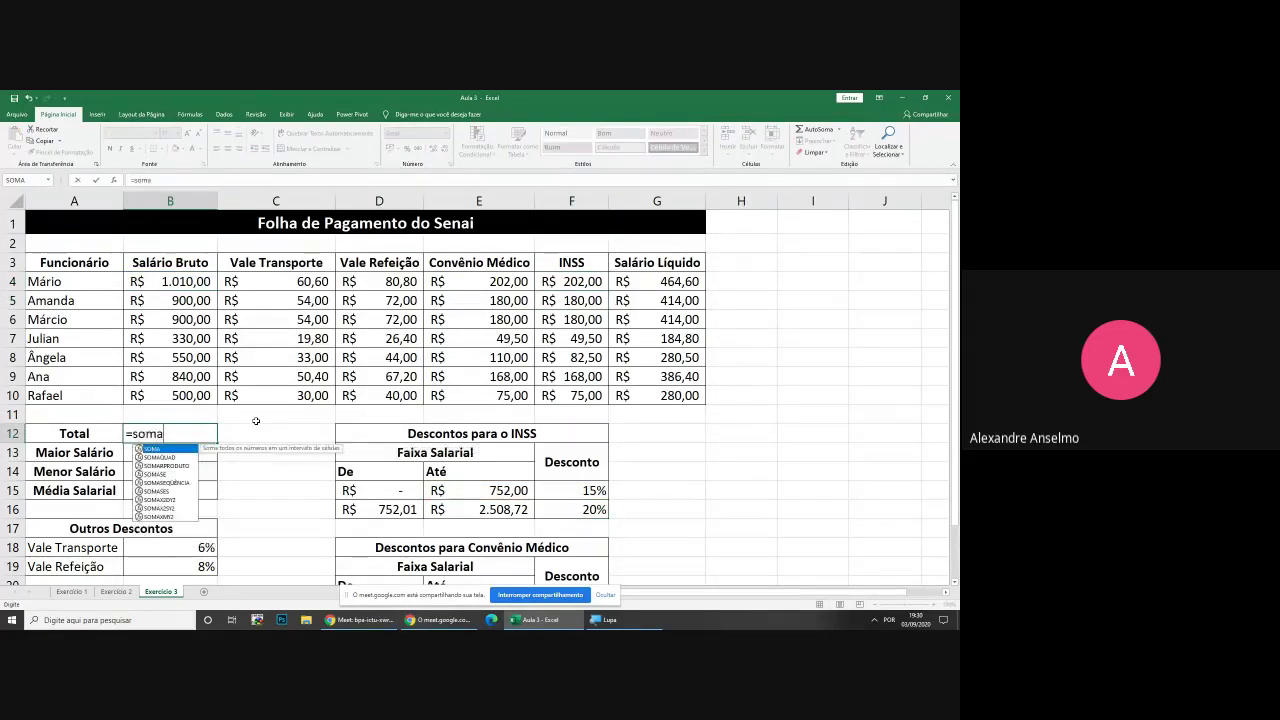
key(Tab)
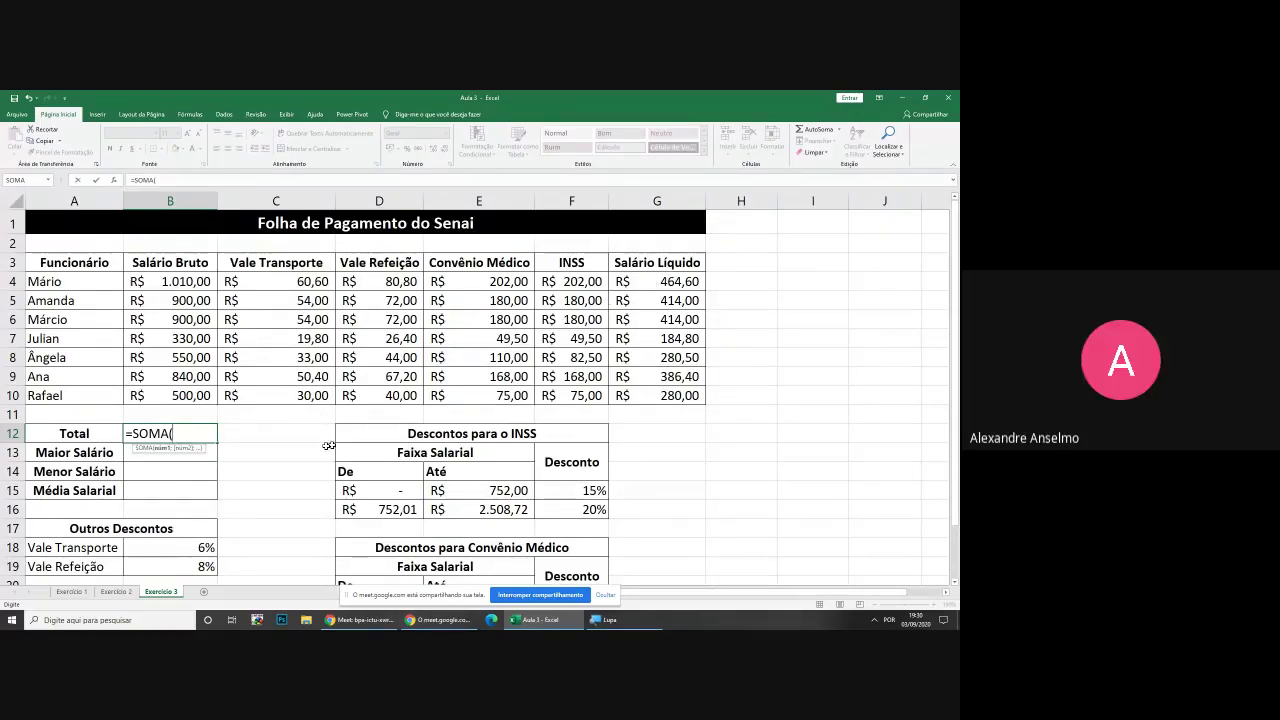
key(Escape)
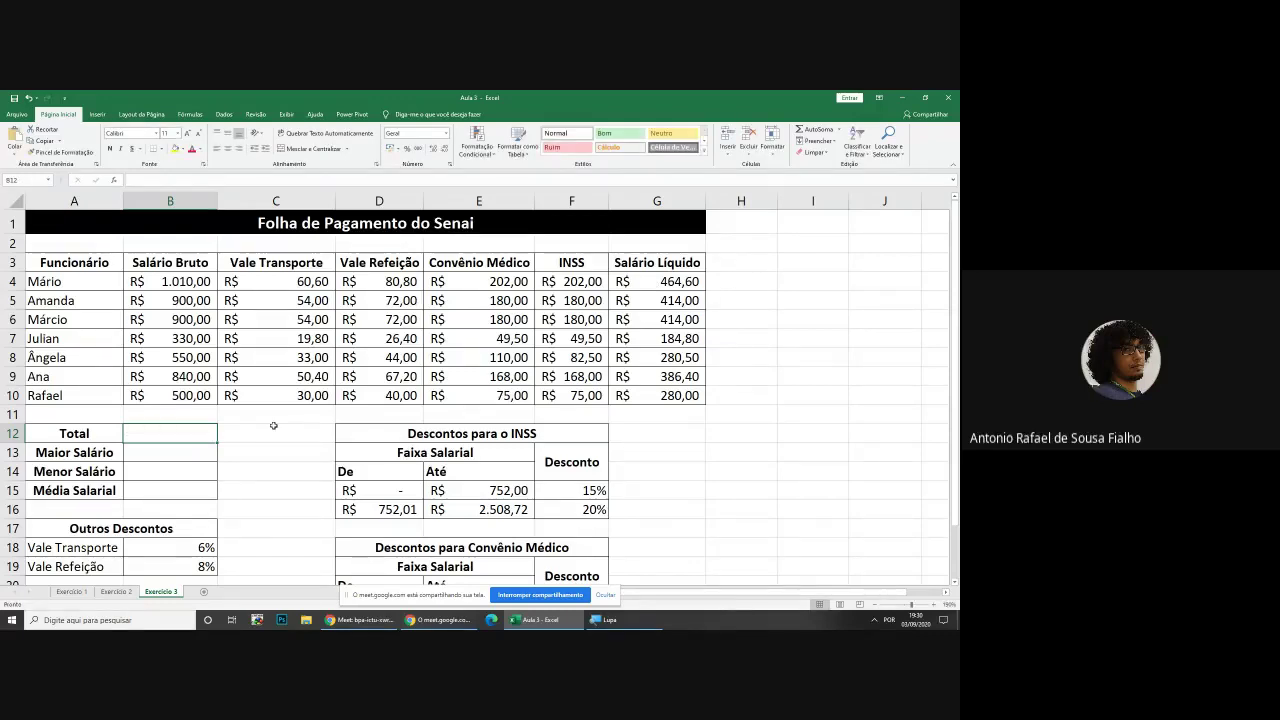
Examine the empty summary cells B12:B15 for Total, Maior Salário, Menor Salário and Média Salarial
click(603, 620)
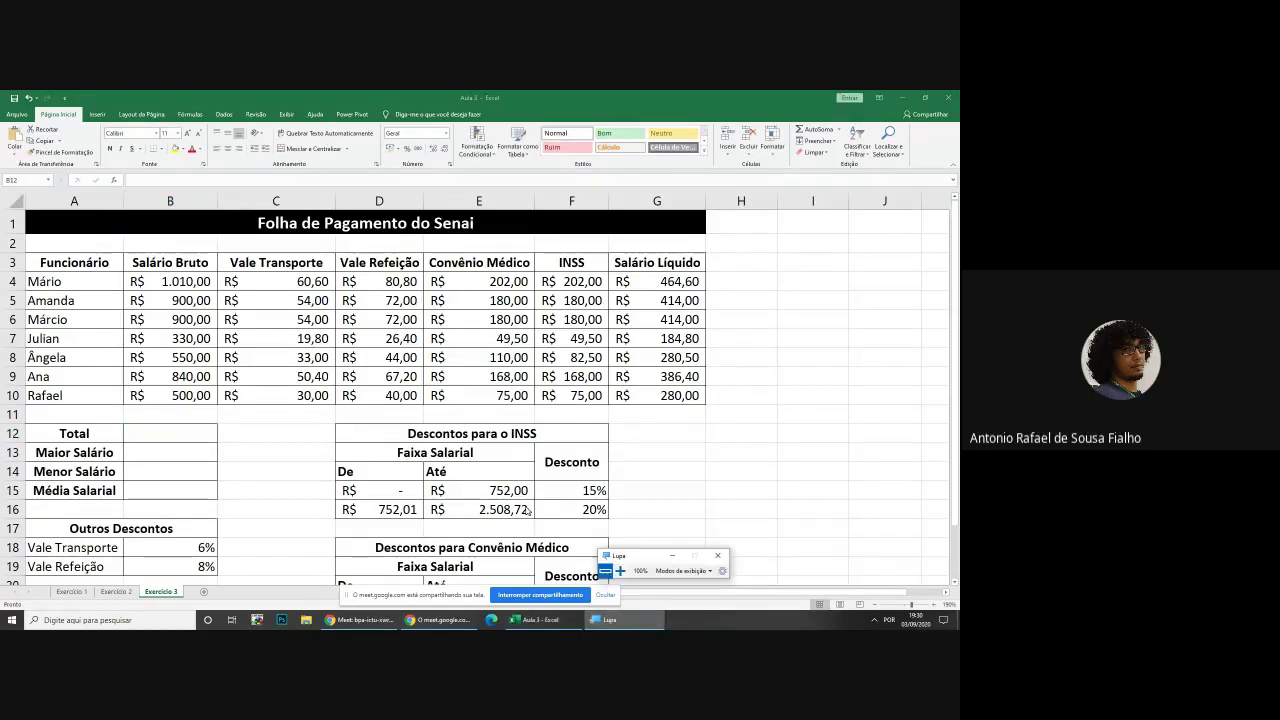
click(620, 571)
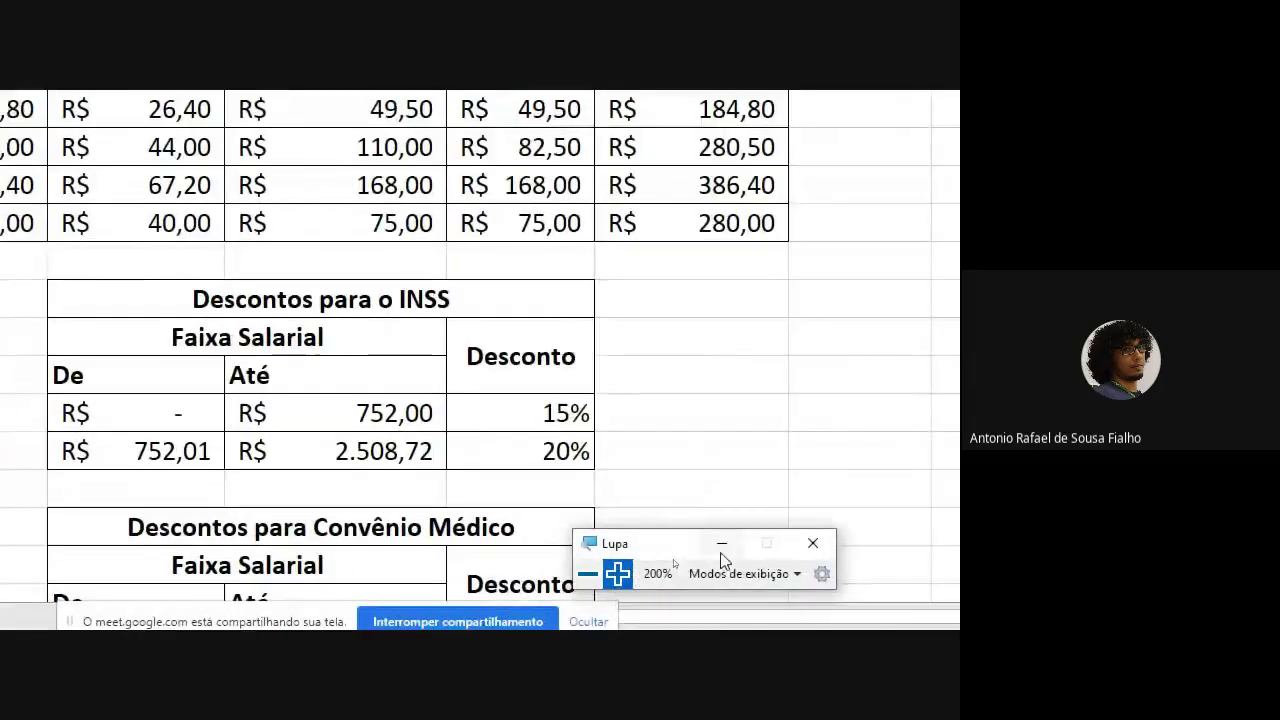
click(721, 548)
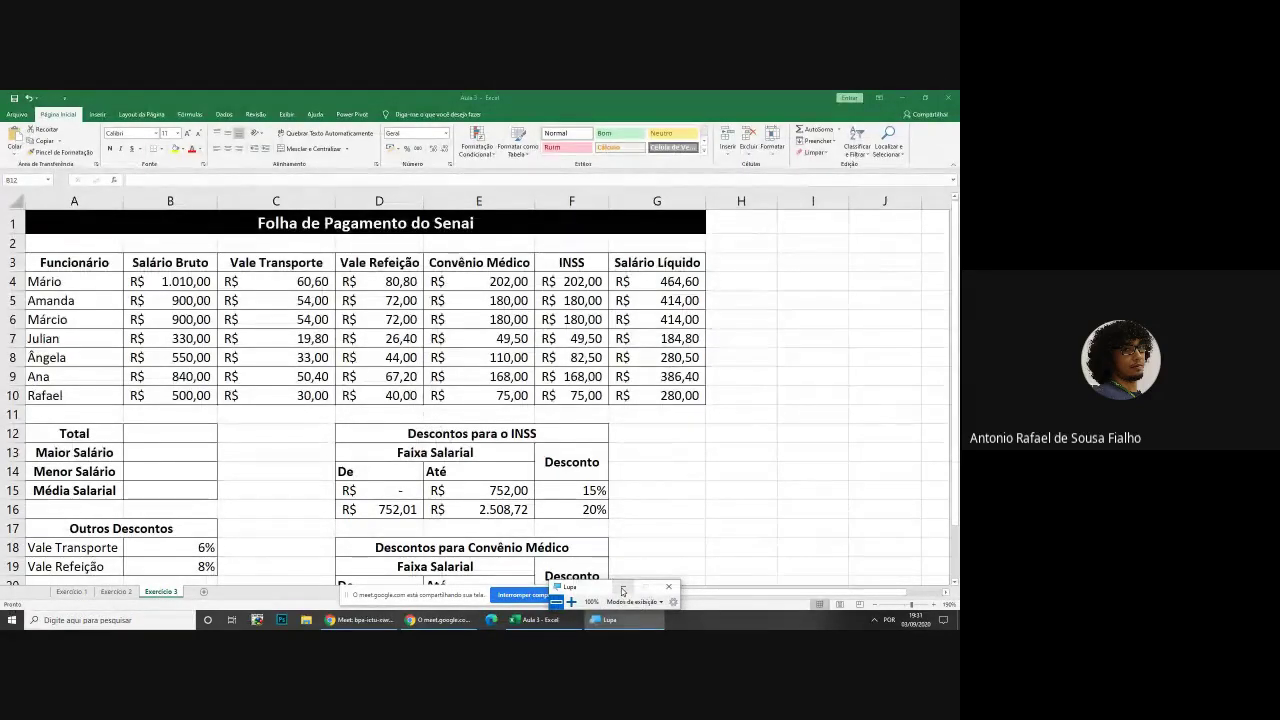
click(159, 432)
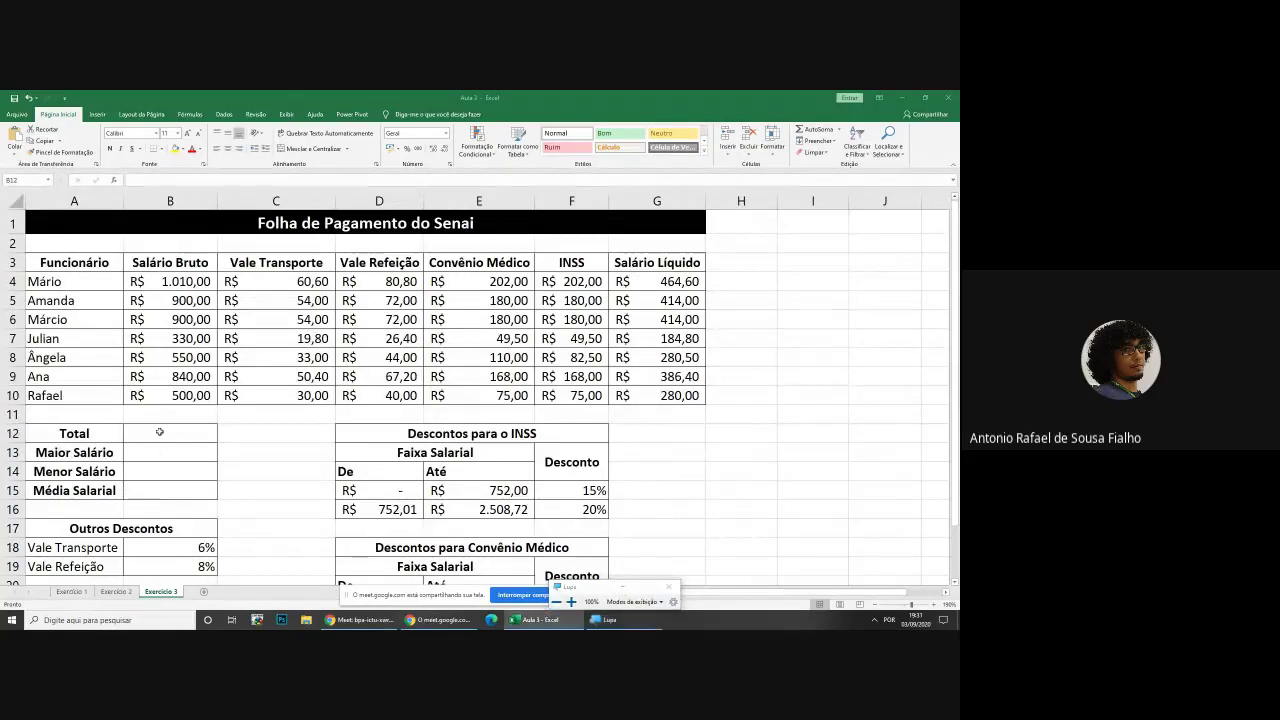
drag(159, 432, 158, 488)
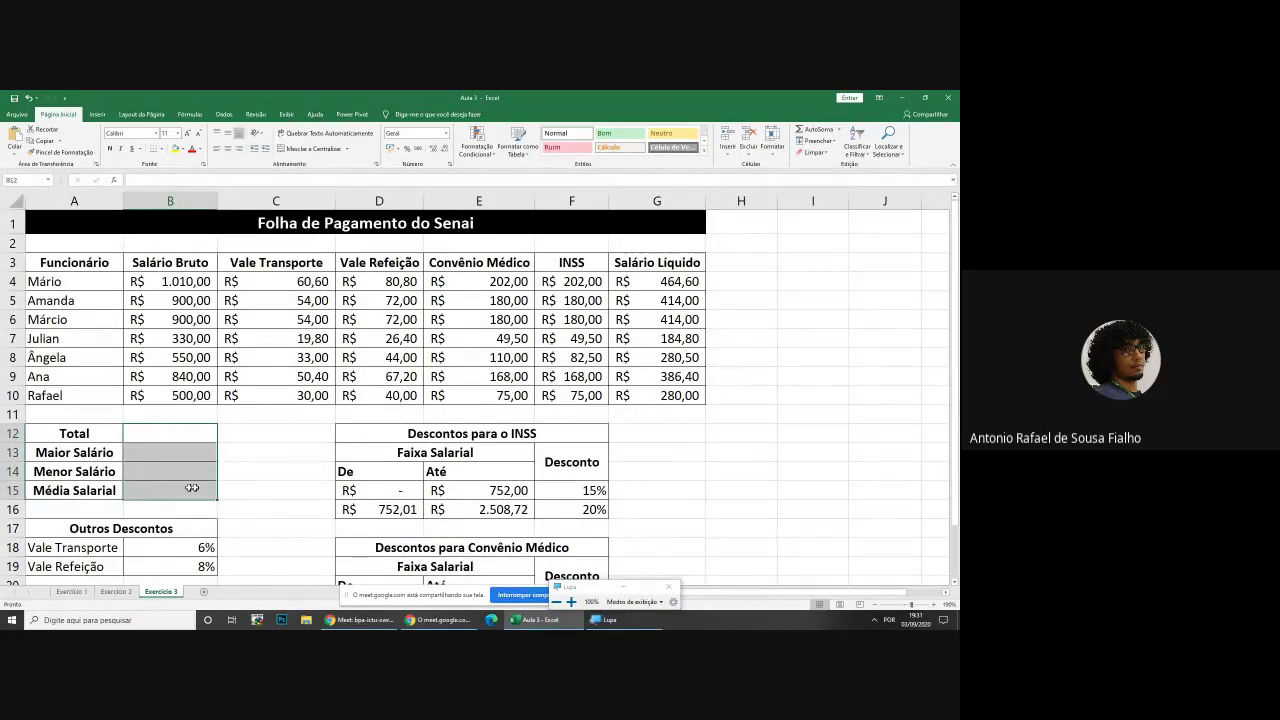
click(247, 487)
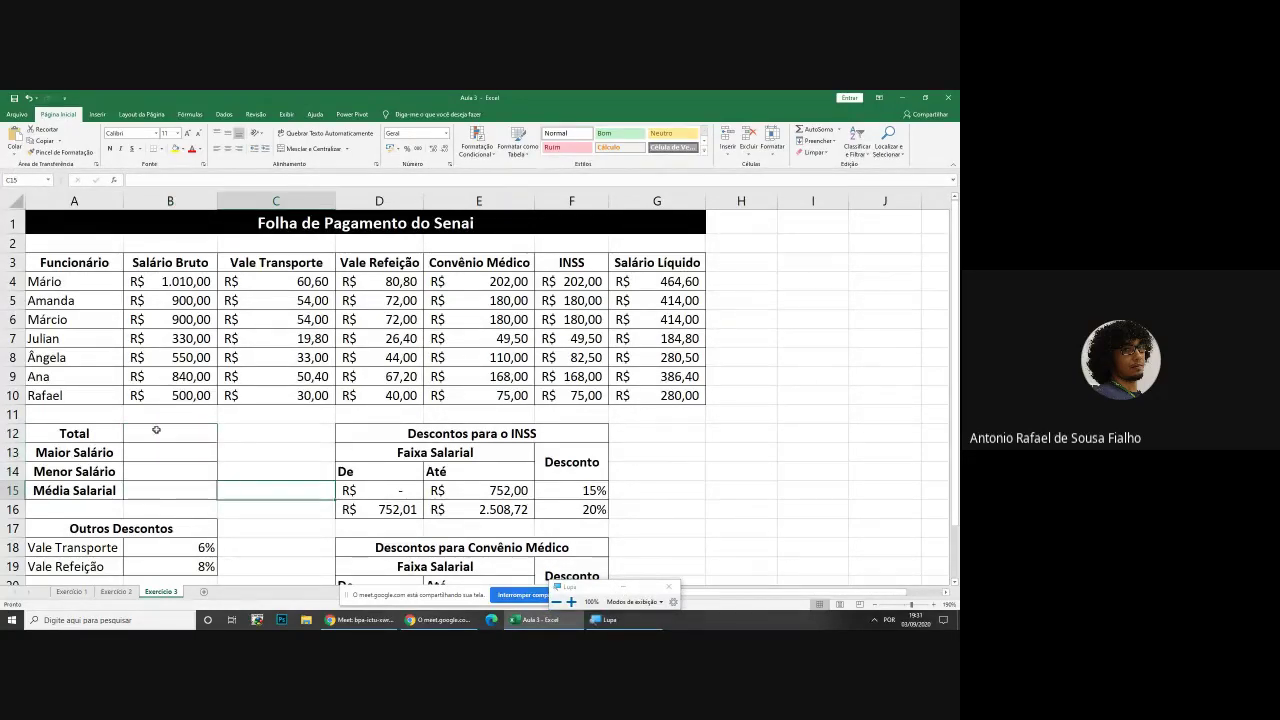
drag(156, 430, 158, 472)
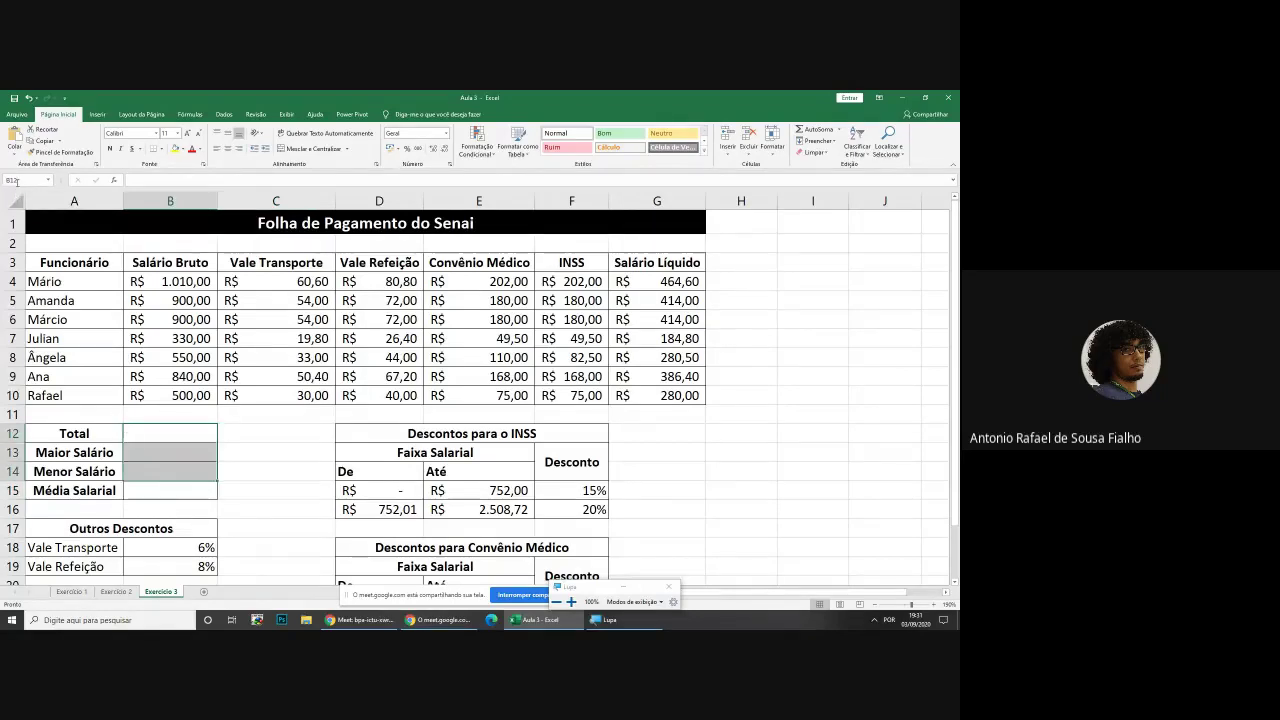
click(266, 433)
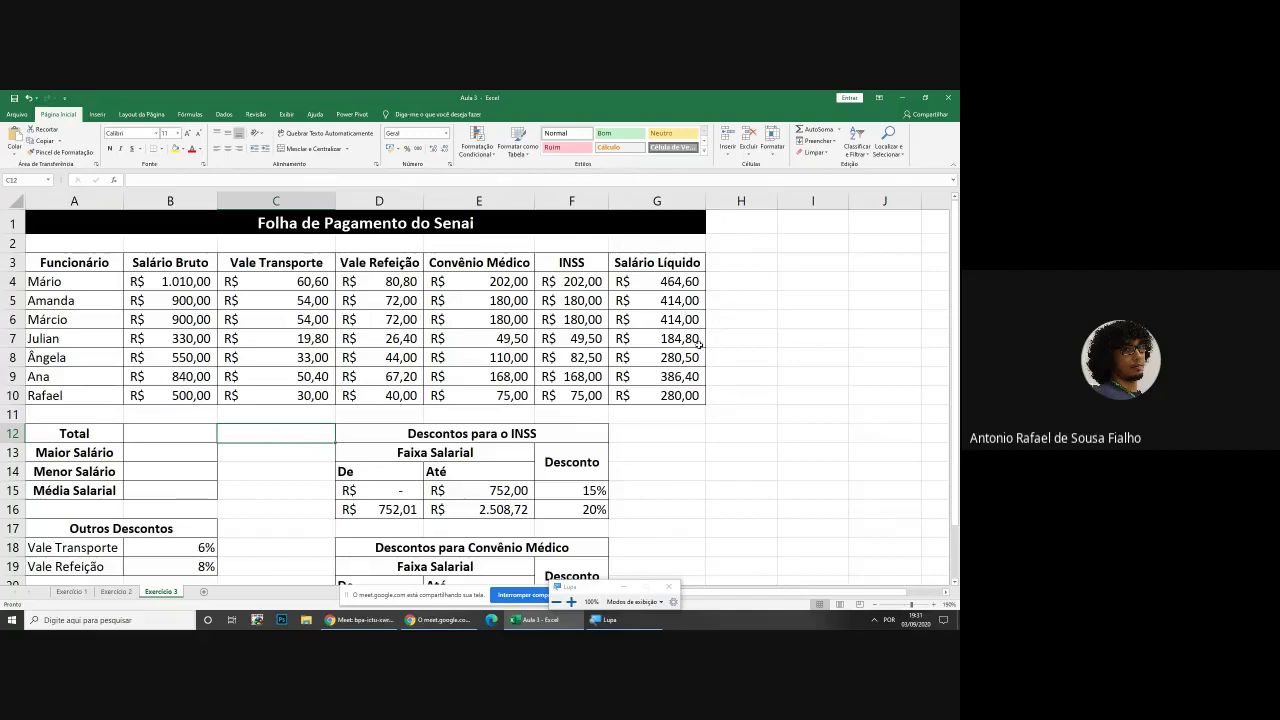
Name the Salário Líquido range G4:G10 as sl
drag(666, 283, 669, 397)
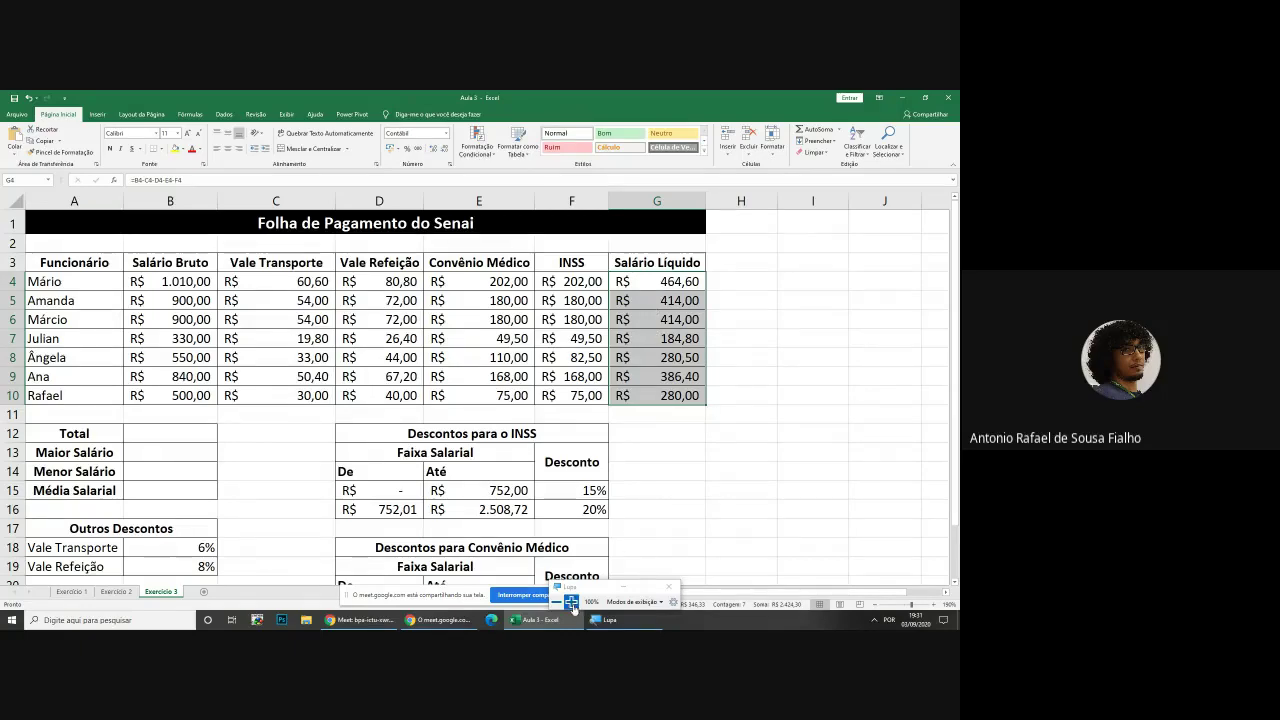
click(571, 602)
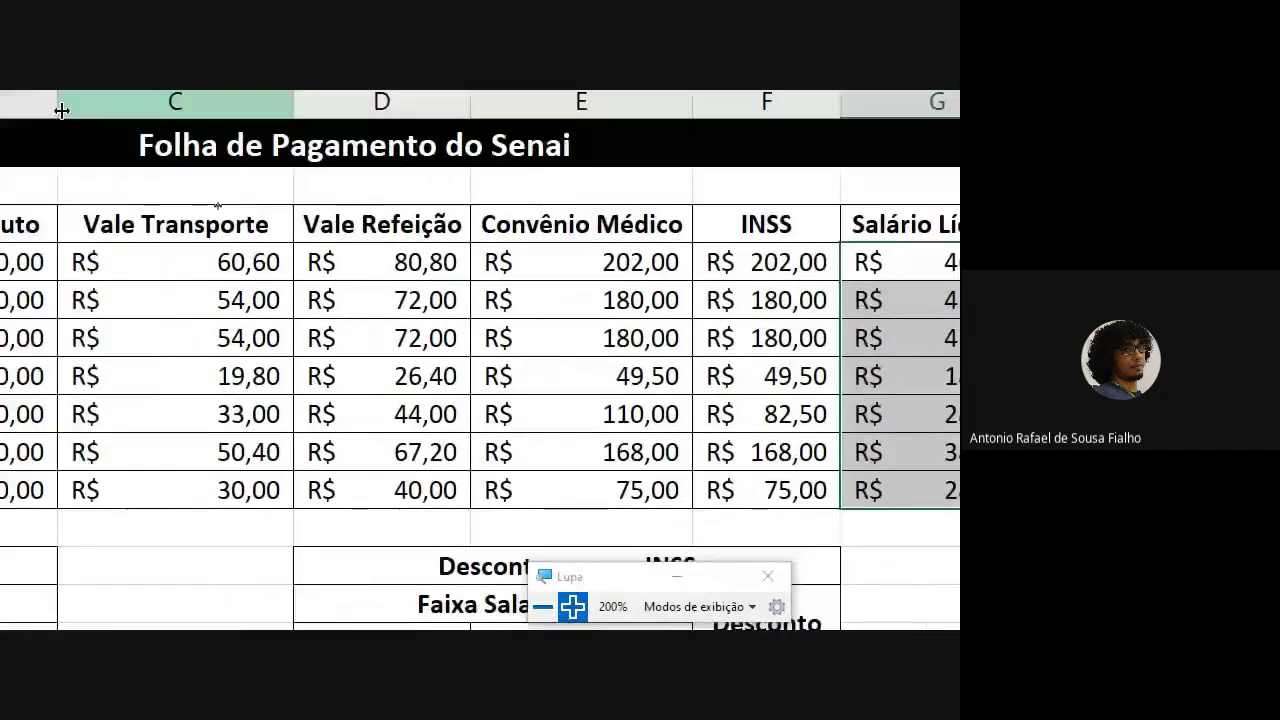
click(44, 178)
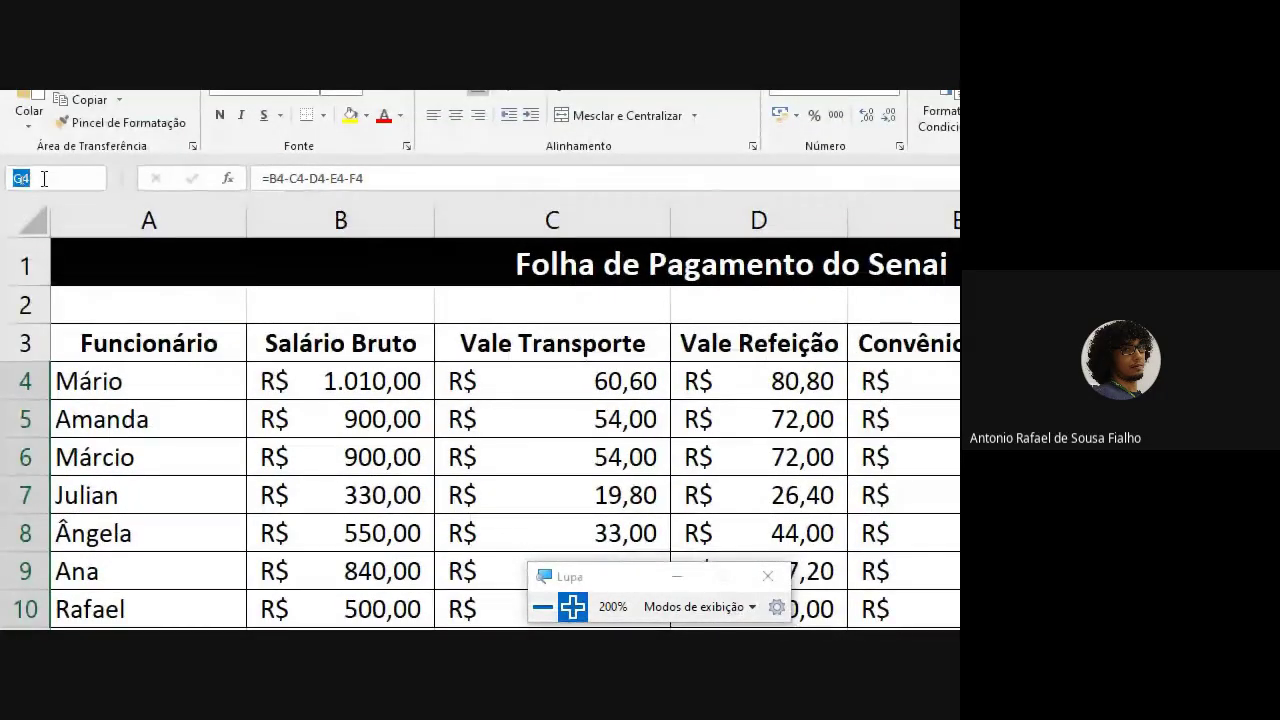
key(BackSpace)
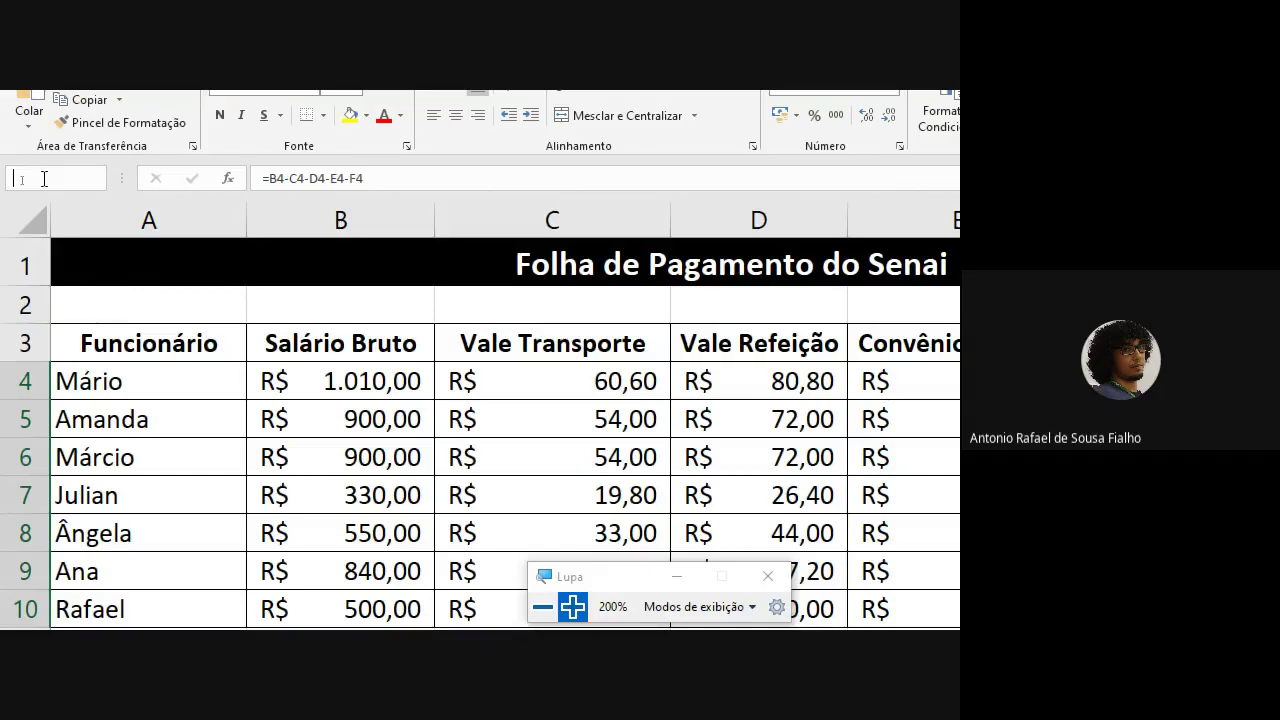
text(s)
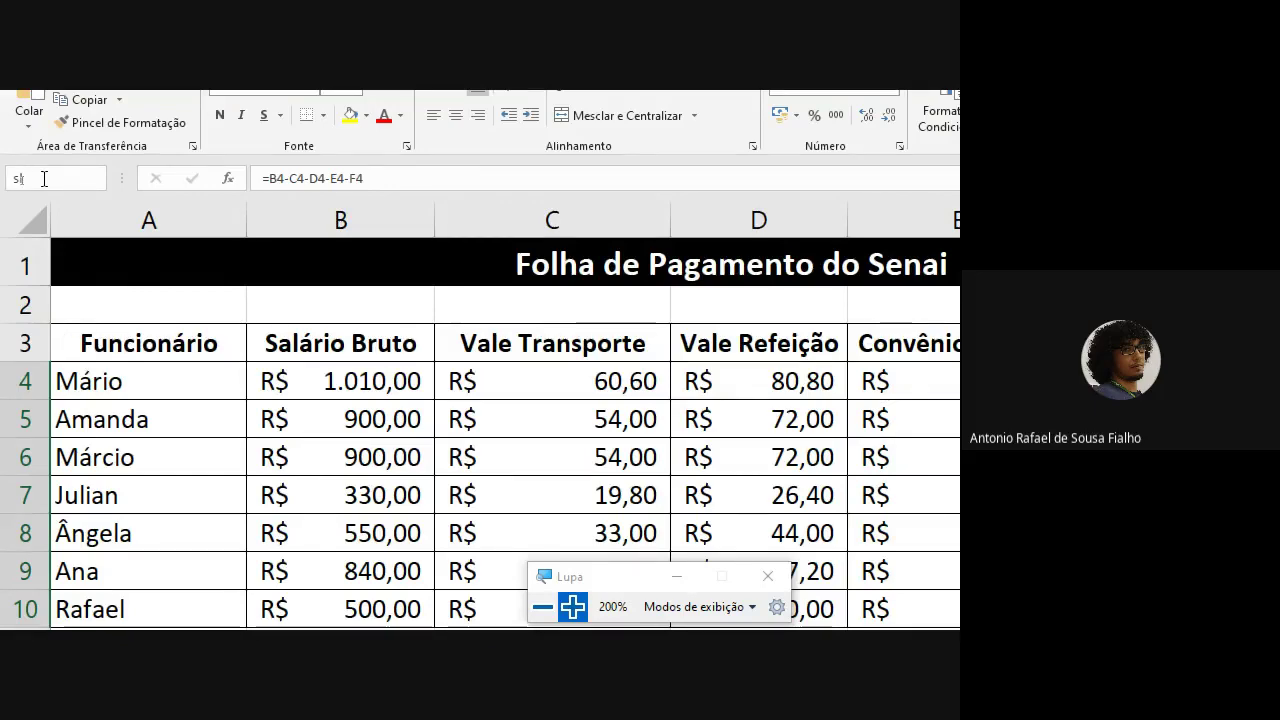
text(l)
key(Return)
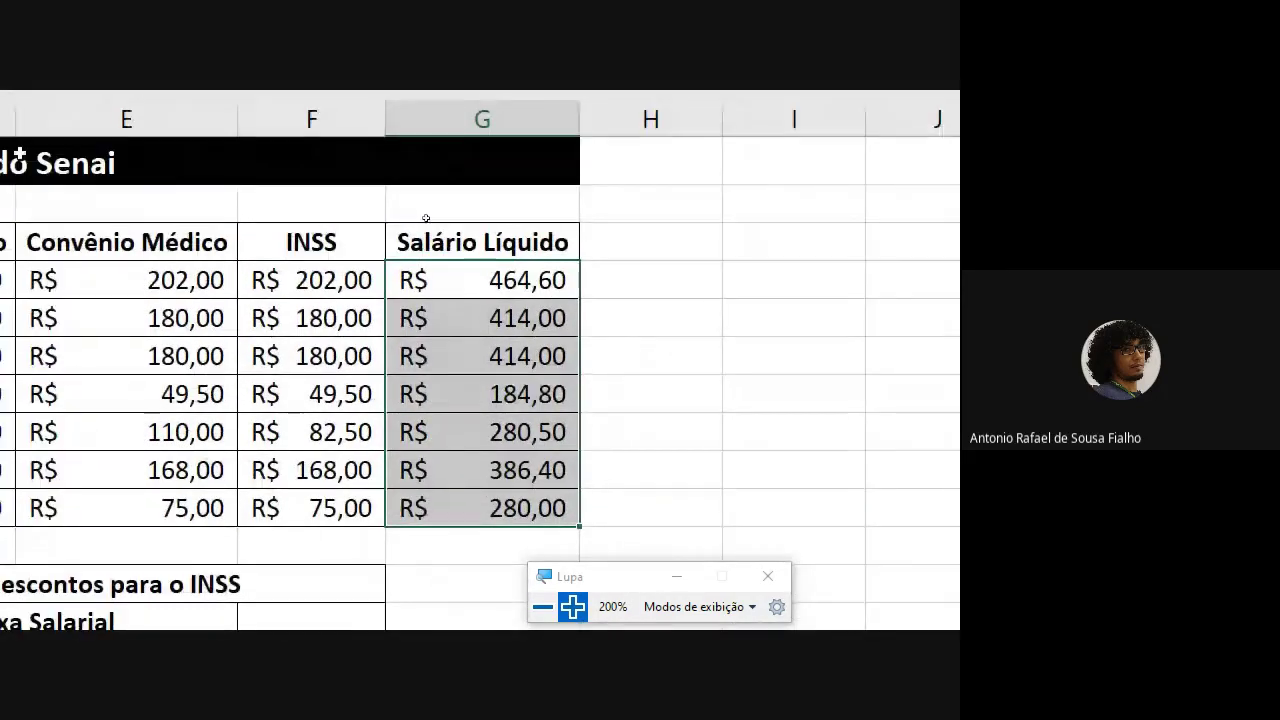
Check the named range sl by selecting another cell and jumping back to the range through its name
click(668, 397)
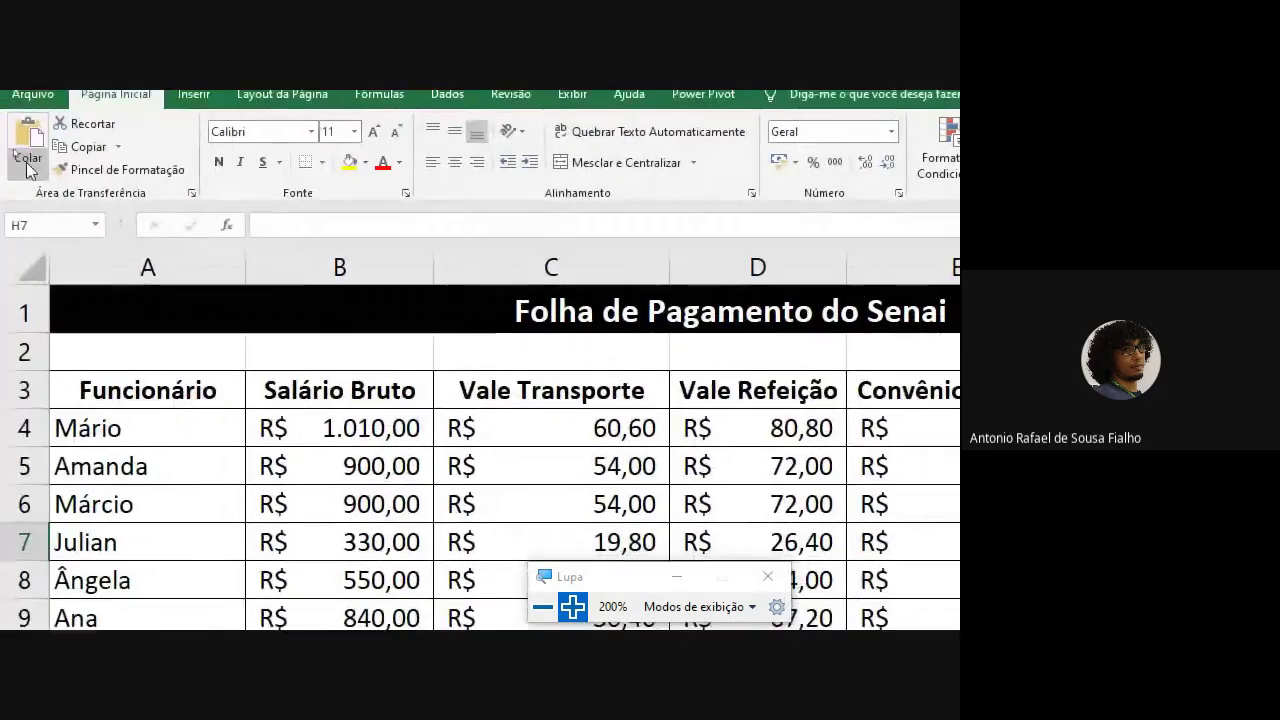
click(98, 230)
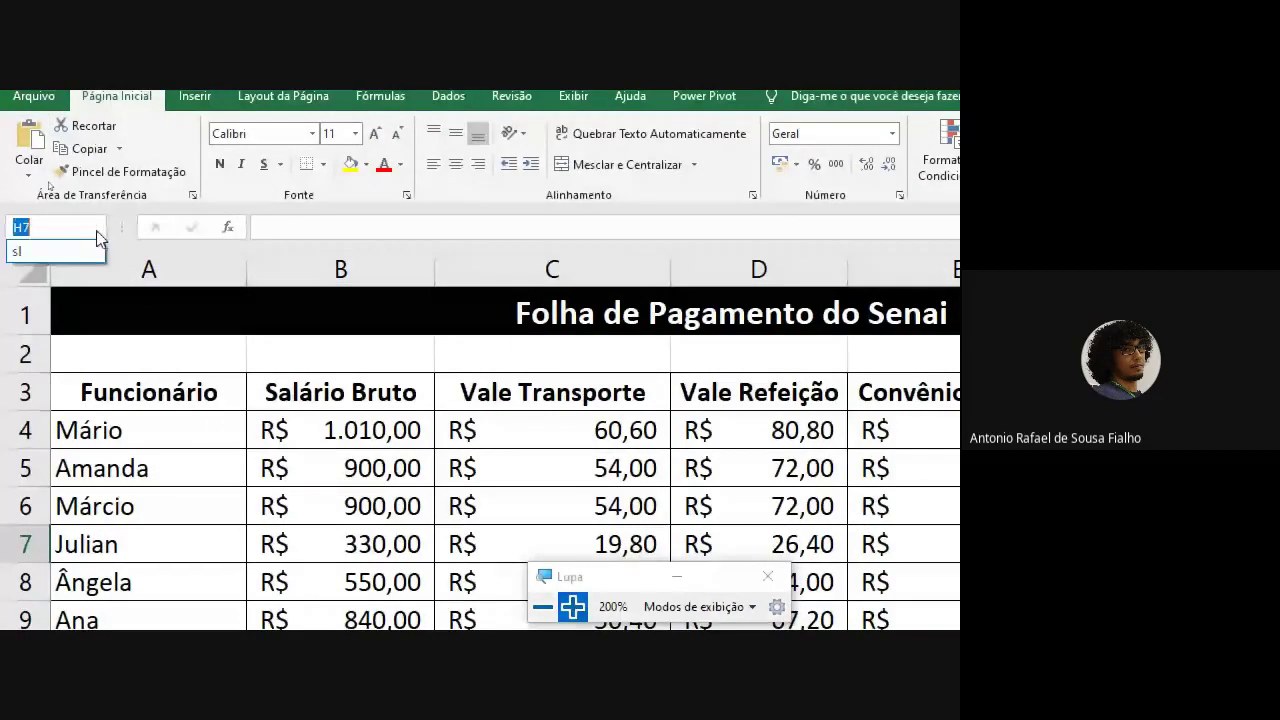
text(sl)
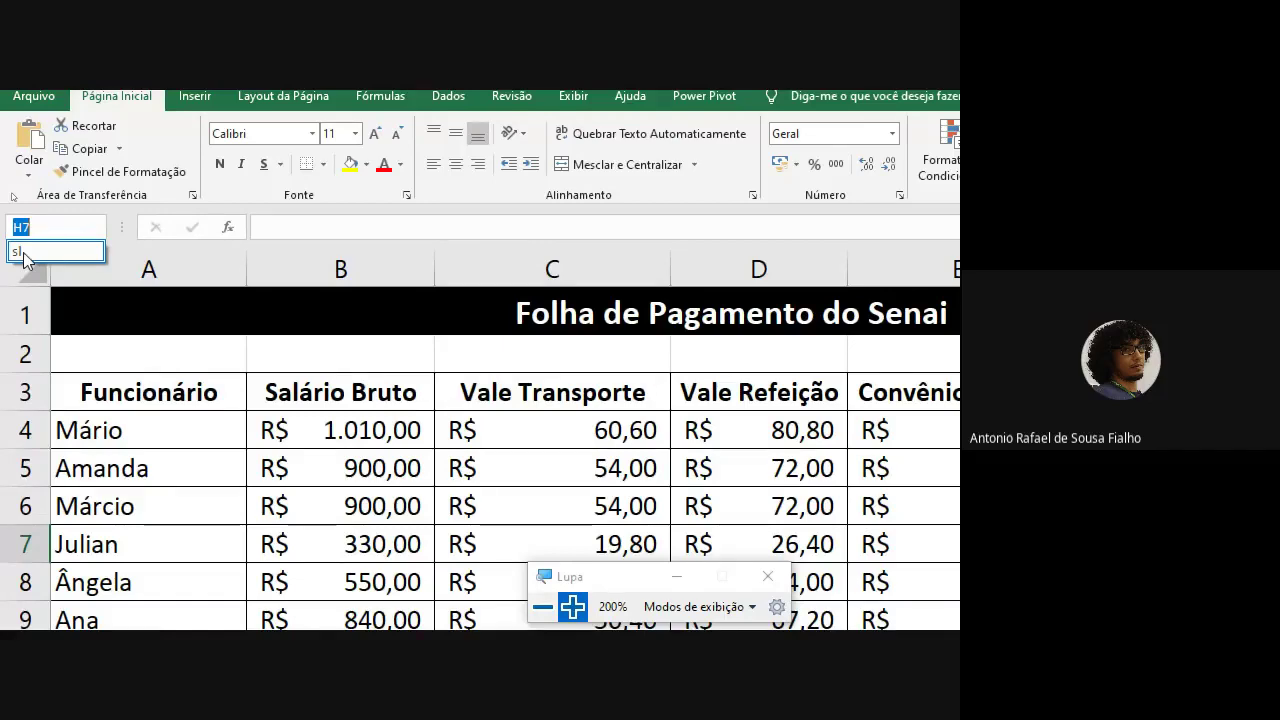
key(Return)
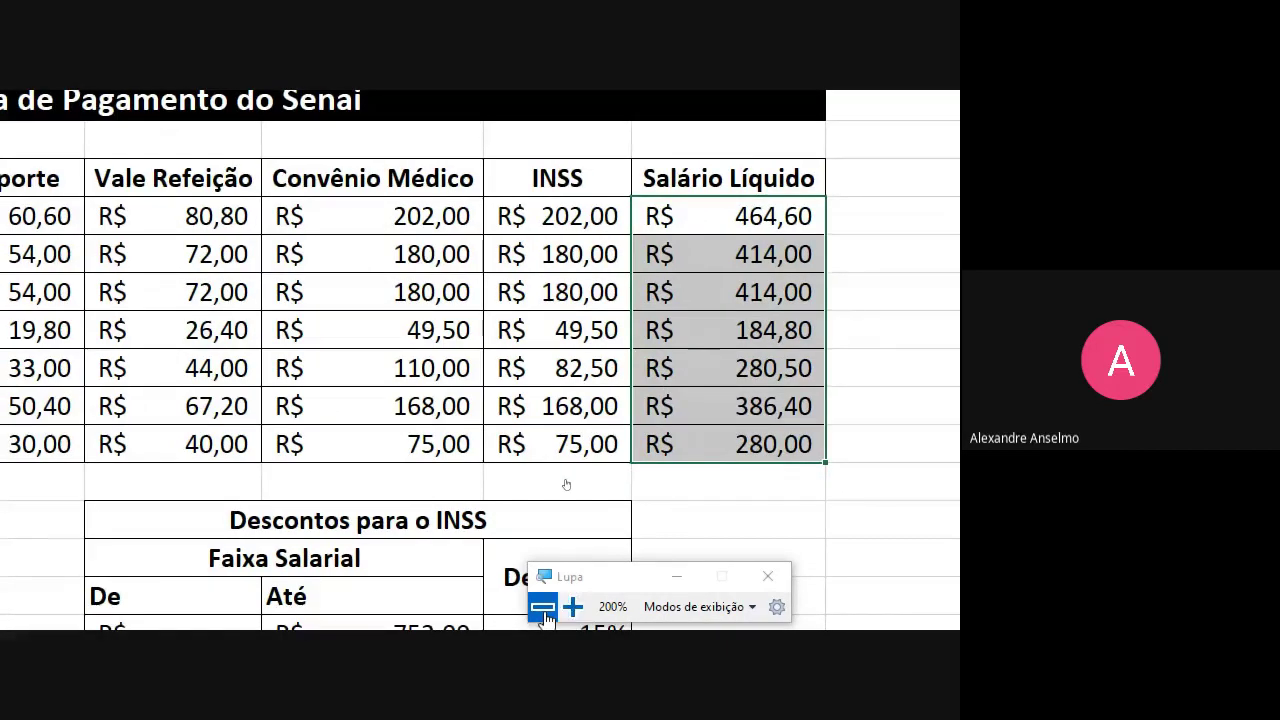
click(543, 608)
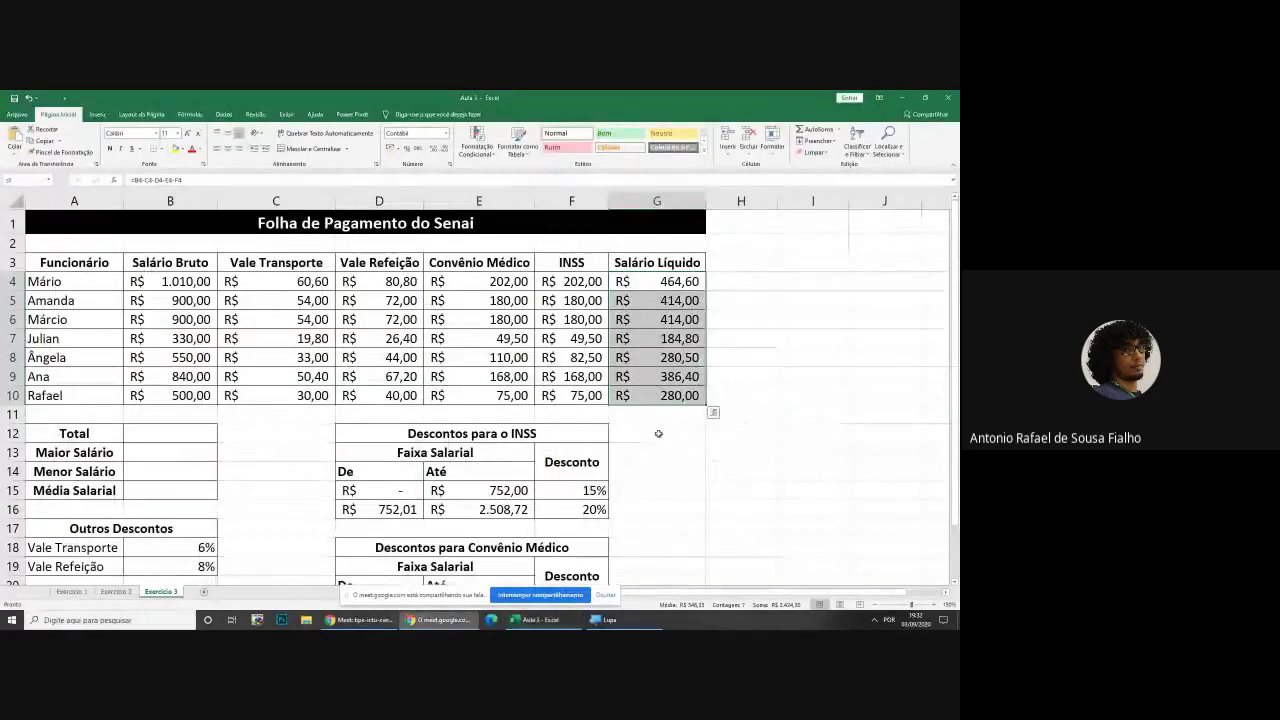
Total the net salaries in B12 with =SOMA(sl) and apply the accounting number format in R$
click(213, 429)
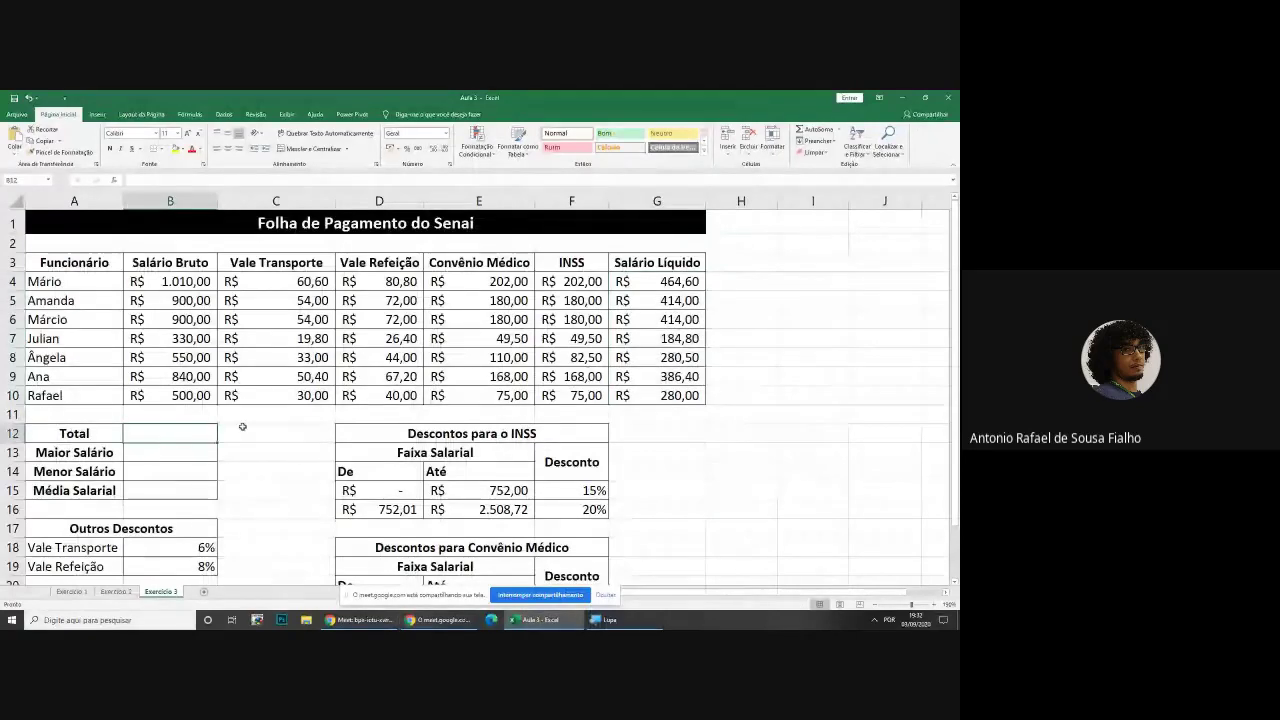
text(=soma)
key(Tab)
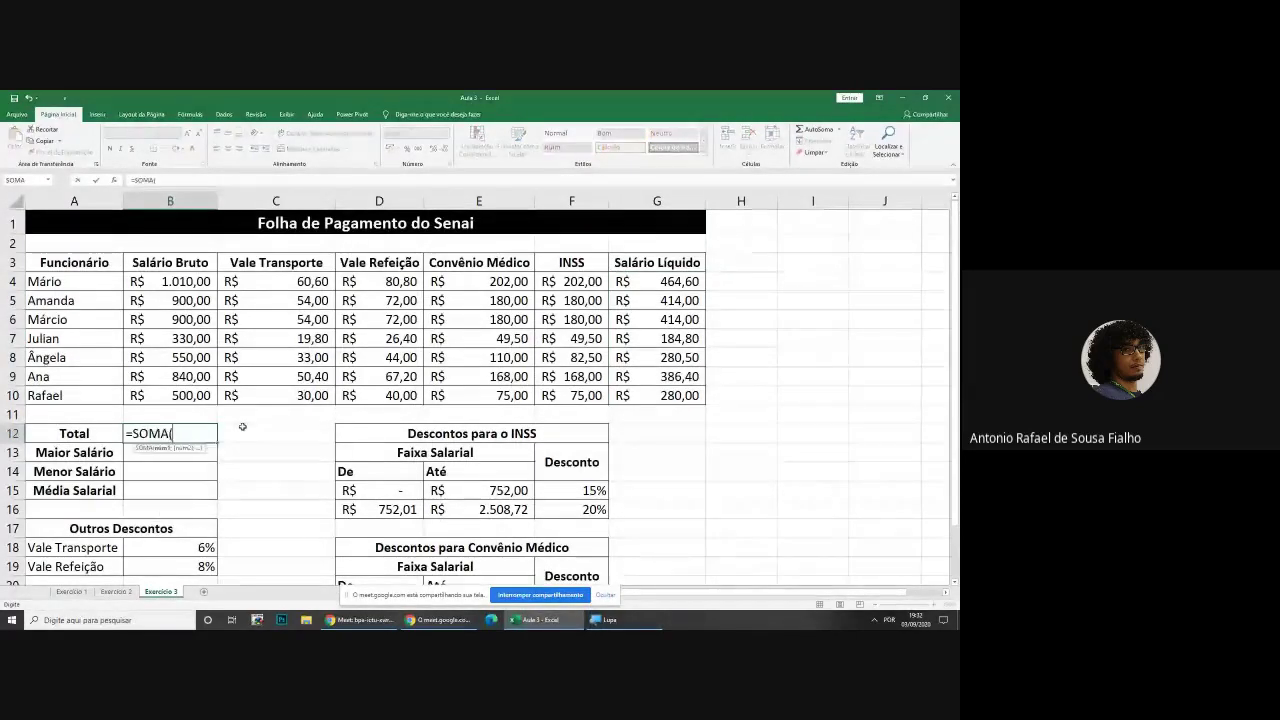
text(sl)
key(Tab)
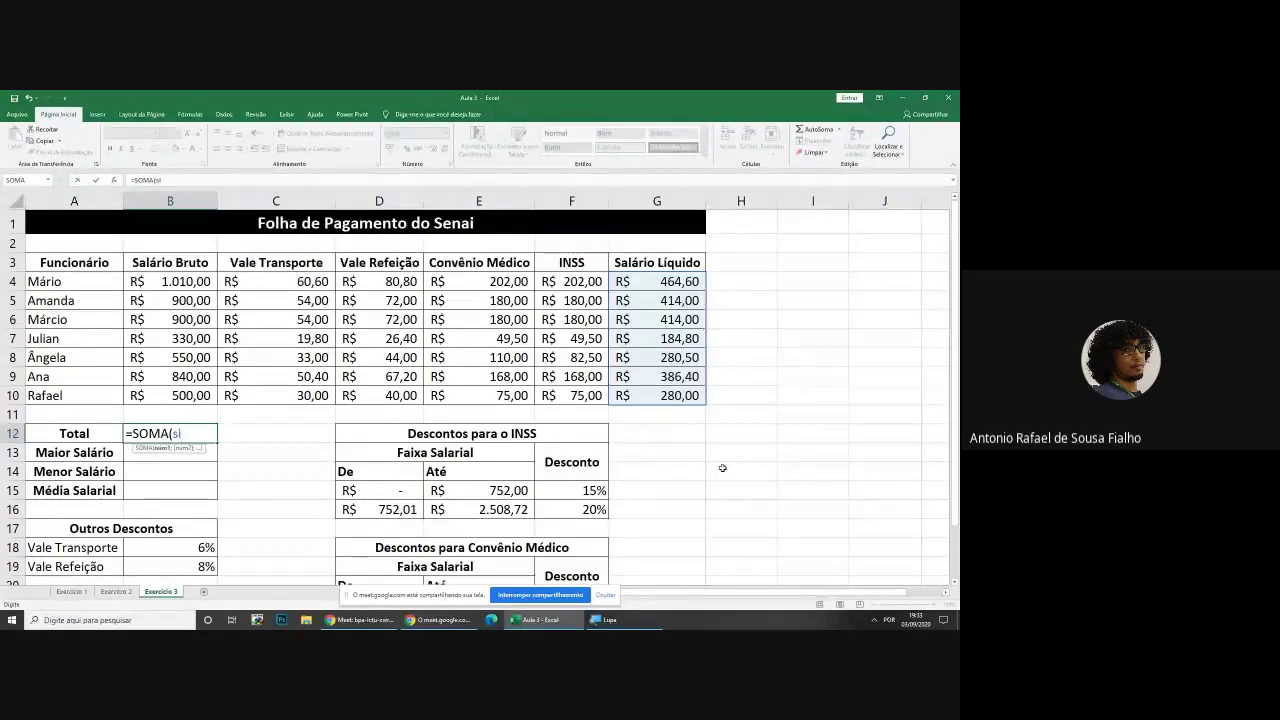
key(Escape)
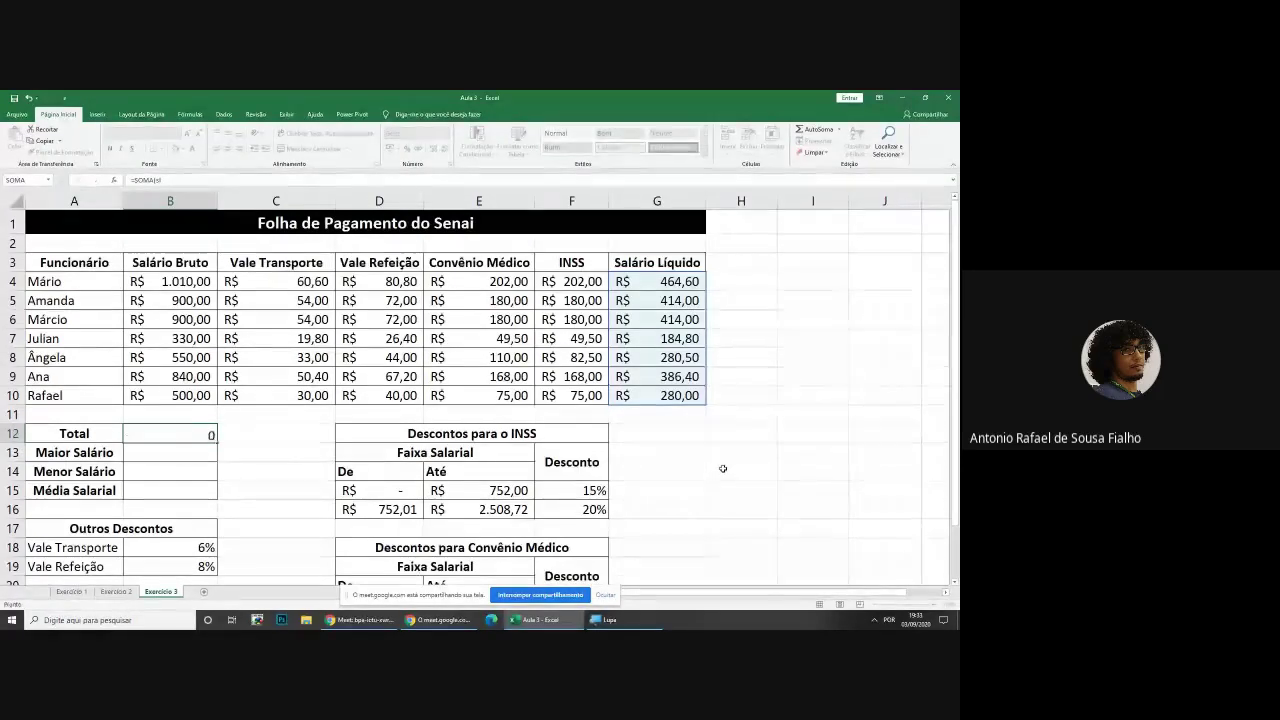
key(Return)
key(Up)
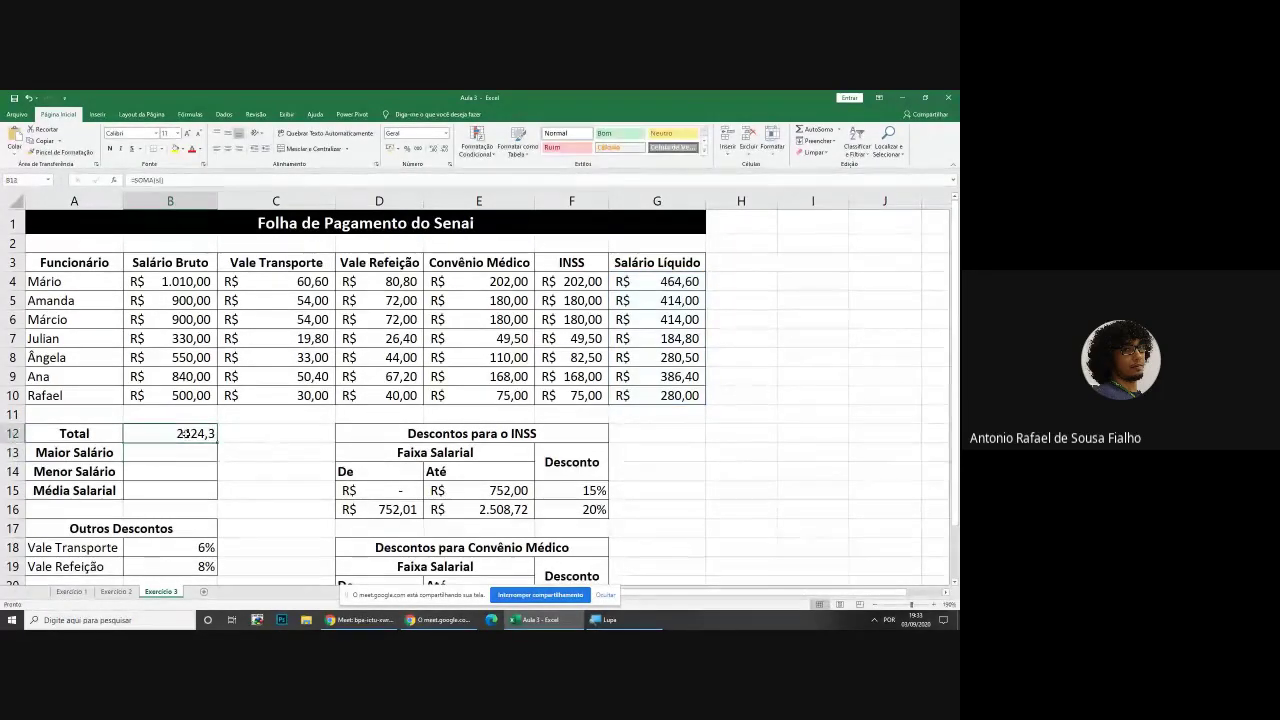
click(390, 149)
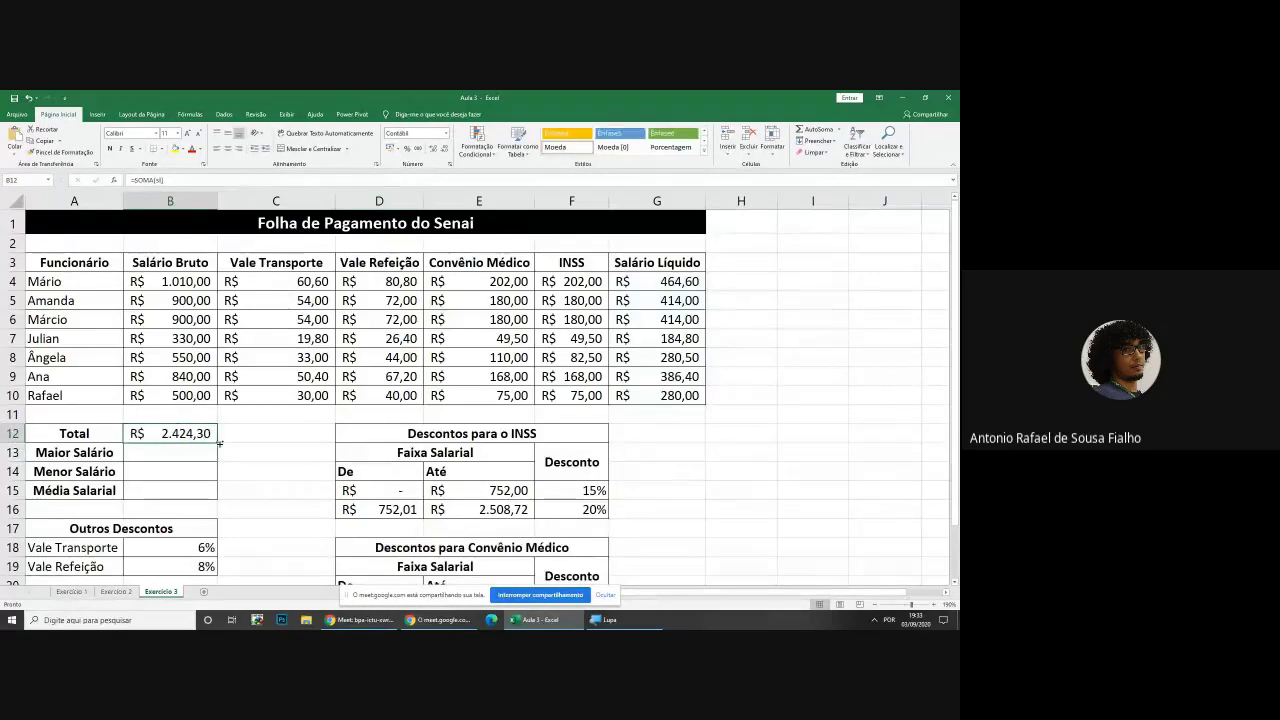
ctrl+scroll(218, 443, up, 4)
scroll(218, 443, up, 1)
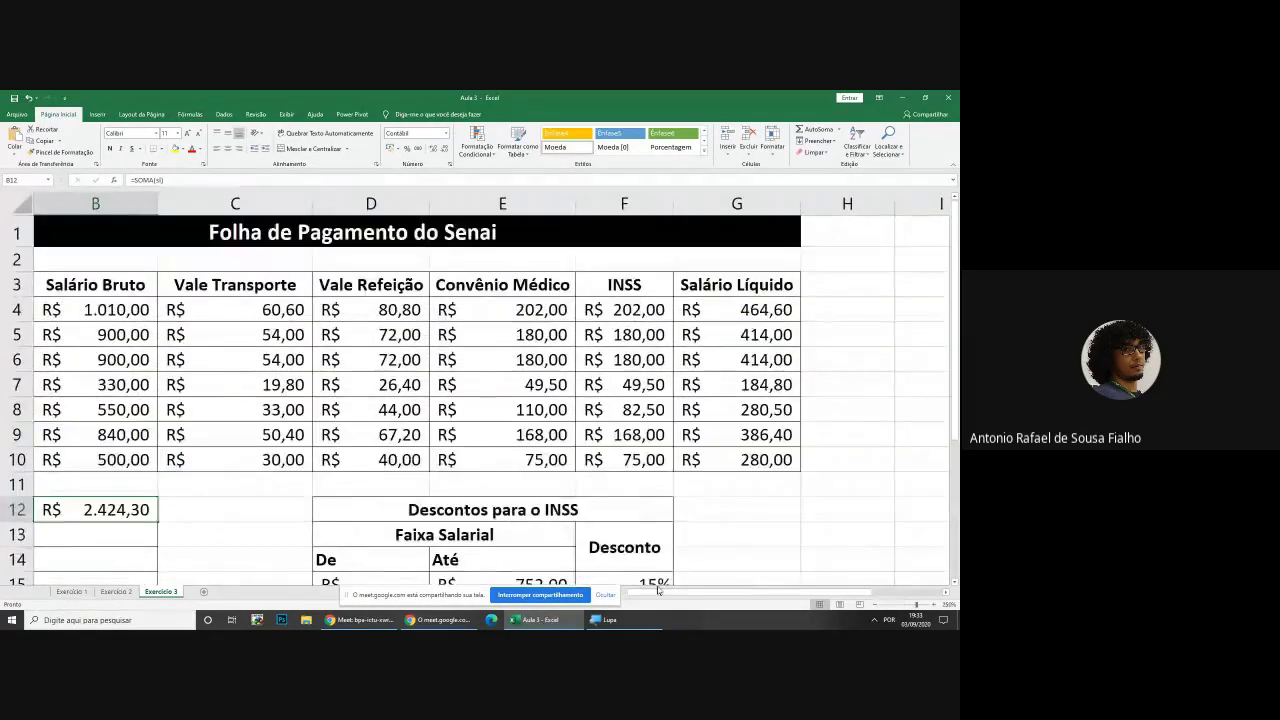
drag(648, 592, 628, 597)
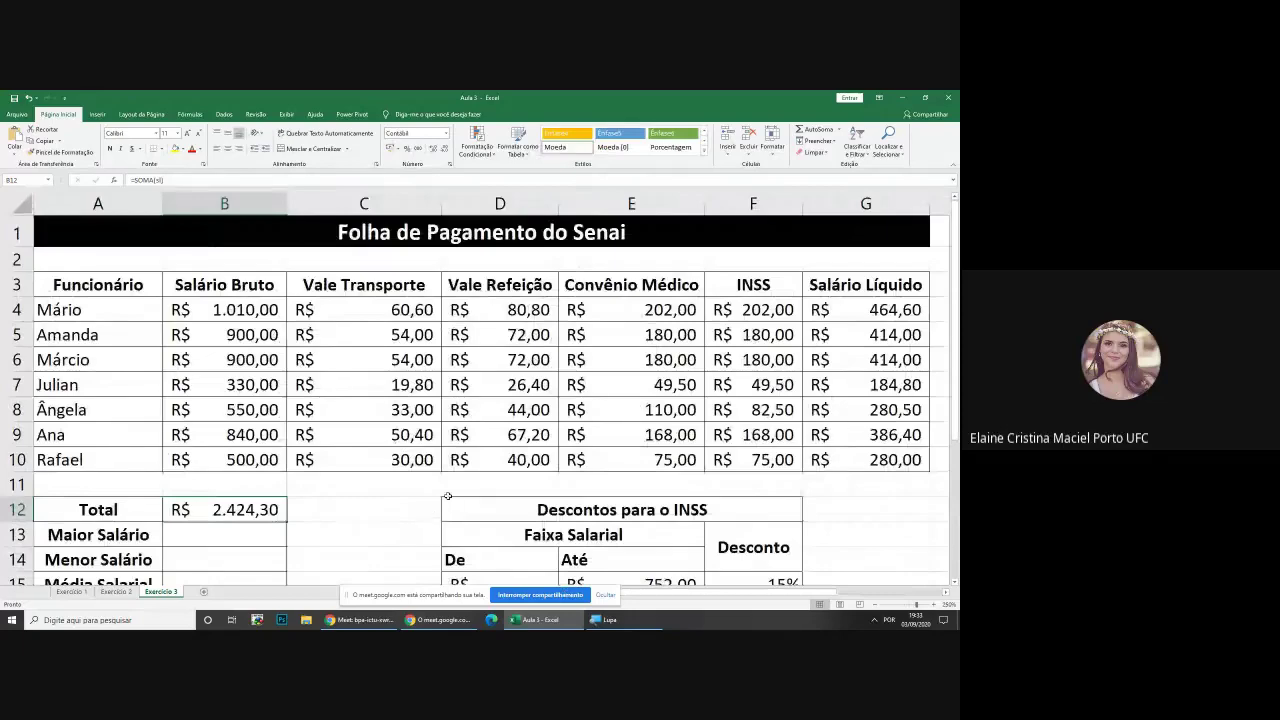
scroll(448, 496, down, 1)
scroll(448, 496, up, 1)
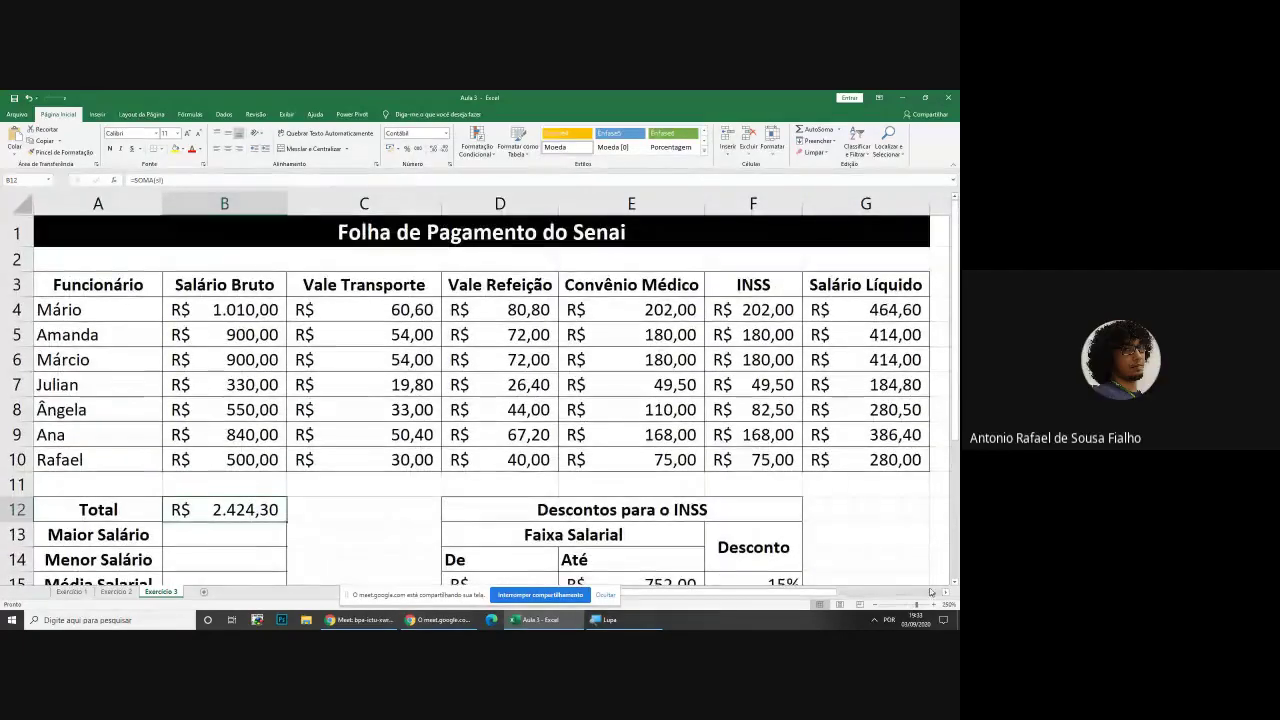
click(954, 584)
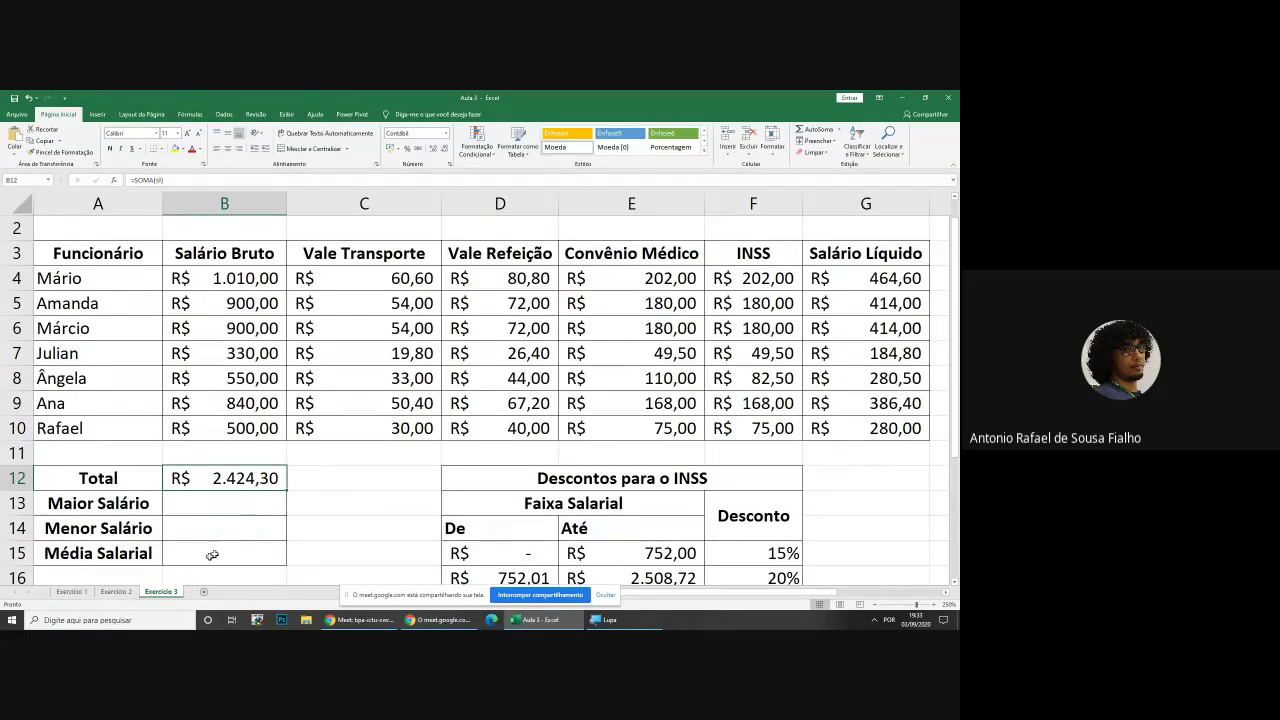
click(345, 357)
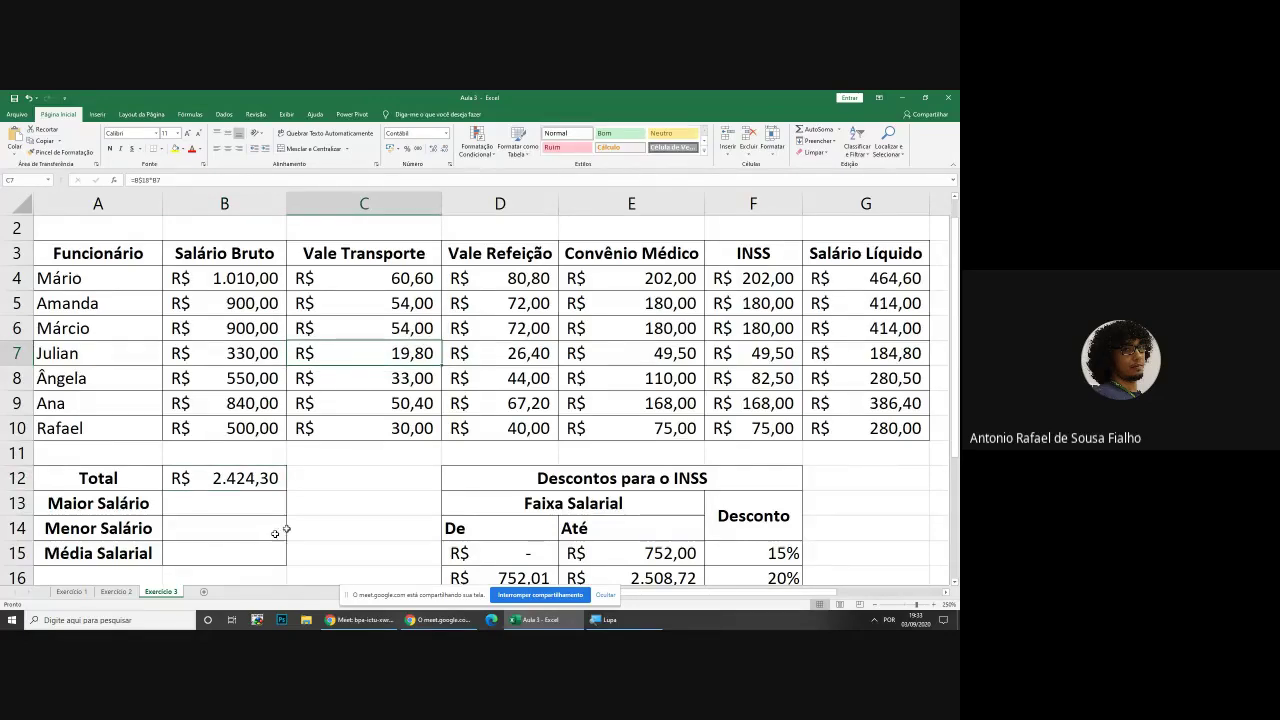
Compare the athlete records A3:H12 in the Exercício 2 sheet with the payroll summary in Exercício 3
click(116, 592)
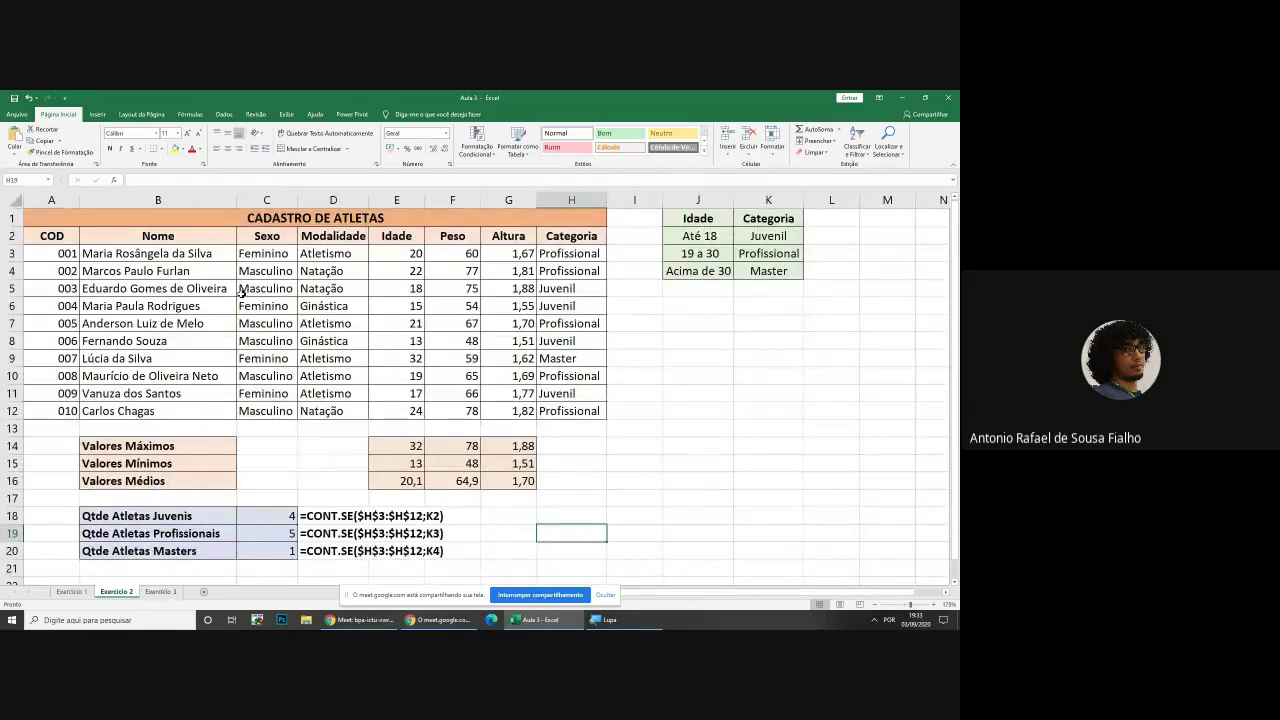
drag(62, 253, 565, 407)
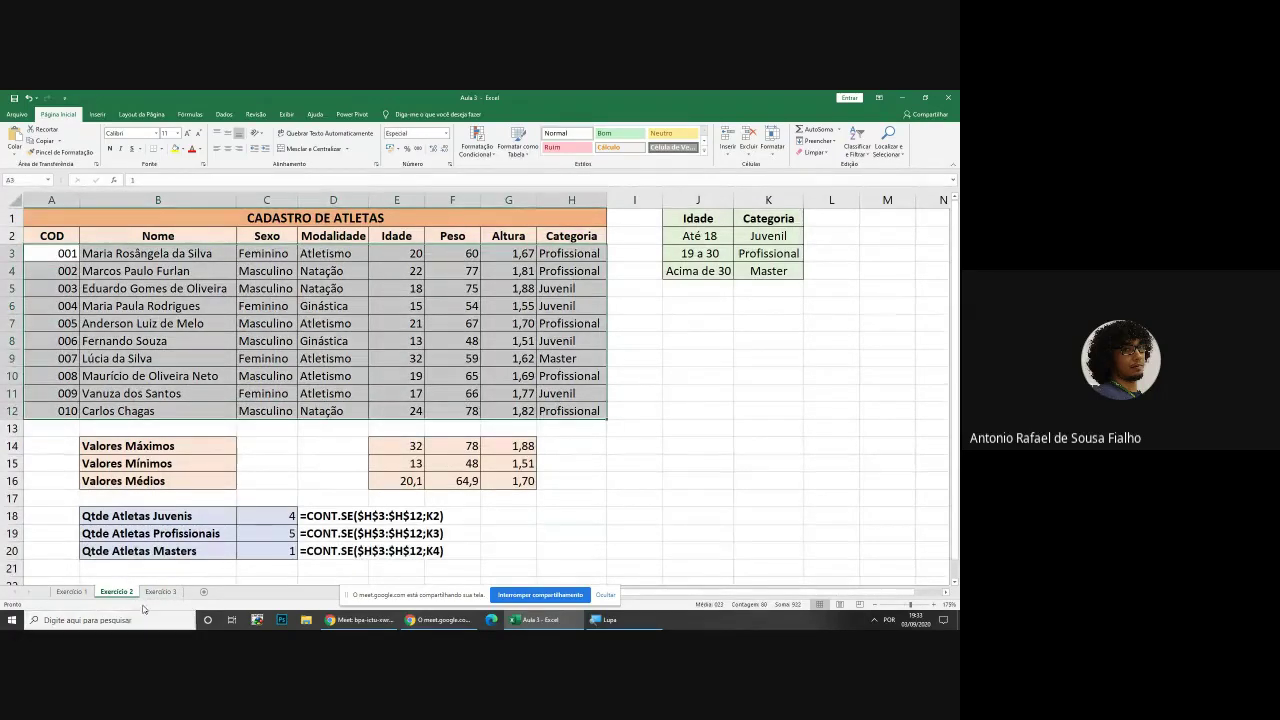
click(184, 481)
click(162, 592)
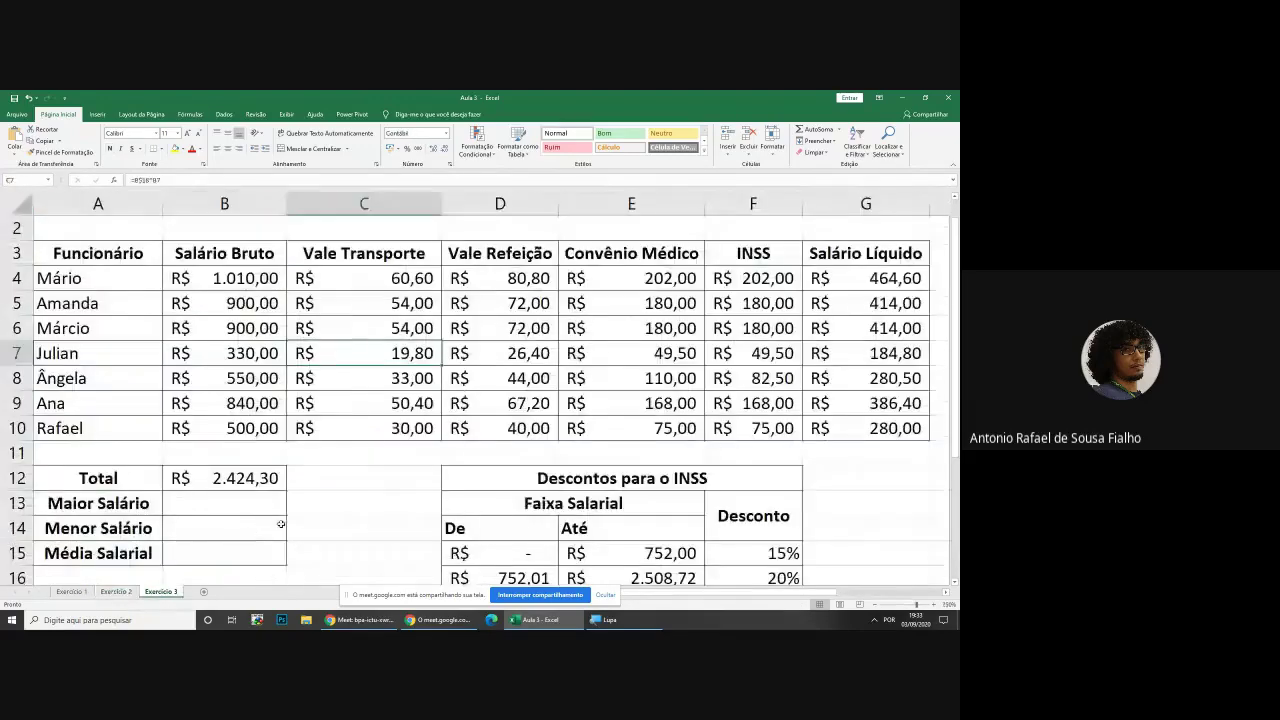
click(118, 593)
click(42, 251)
drag(42, 251, 590, 410)
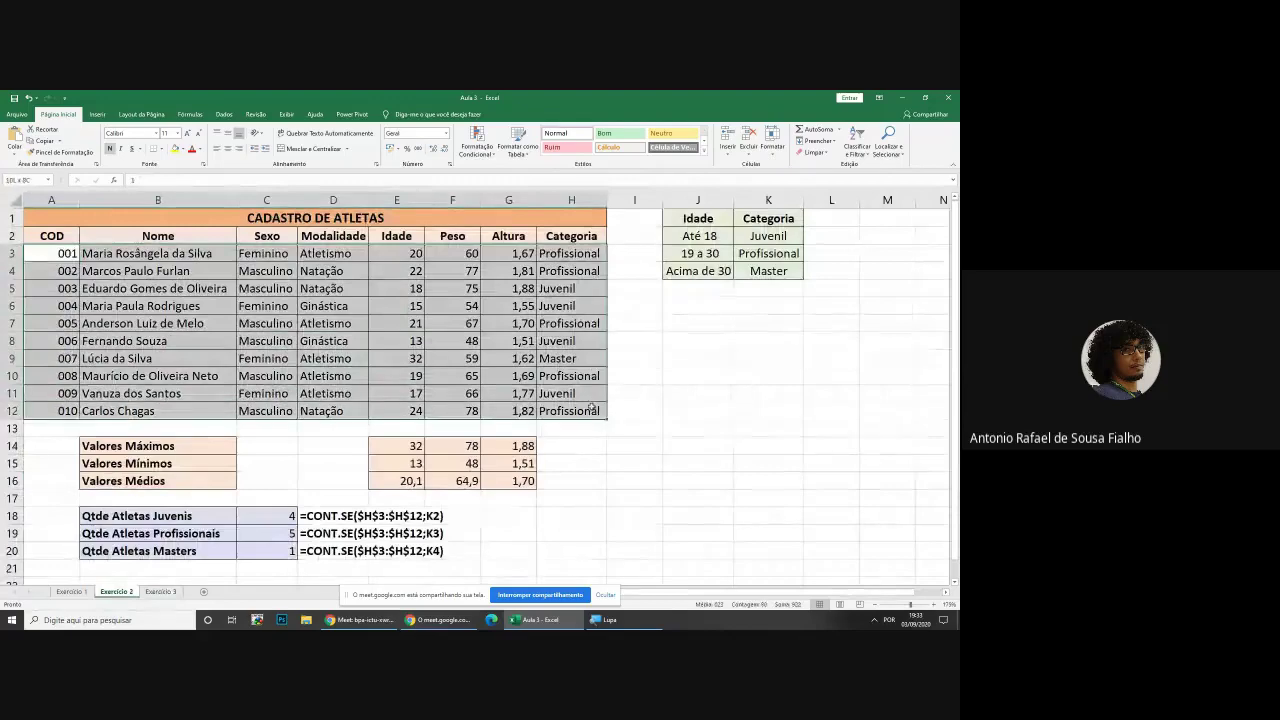
click(162, 592)
click(249, 478)
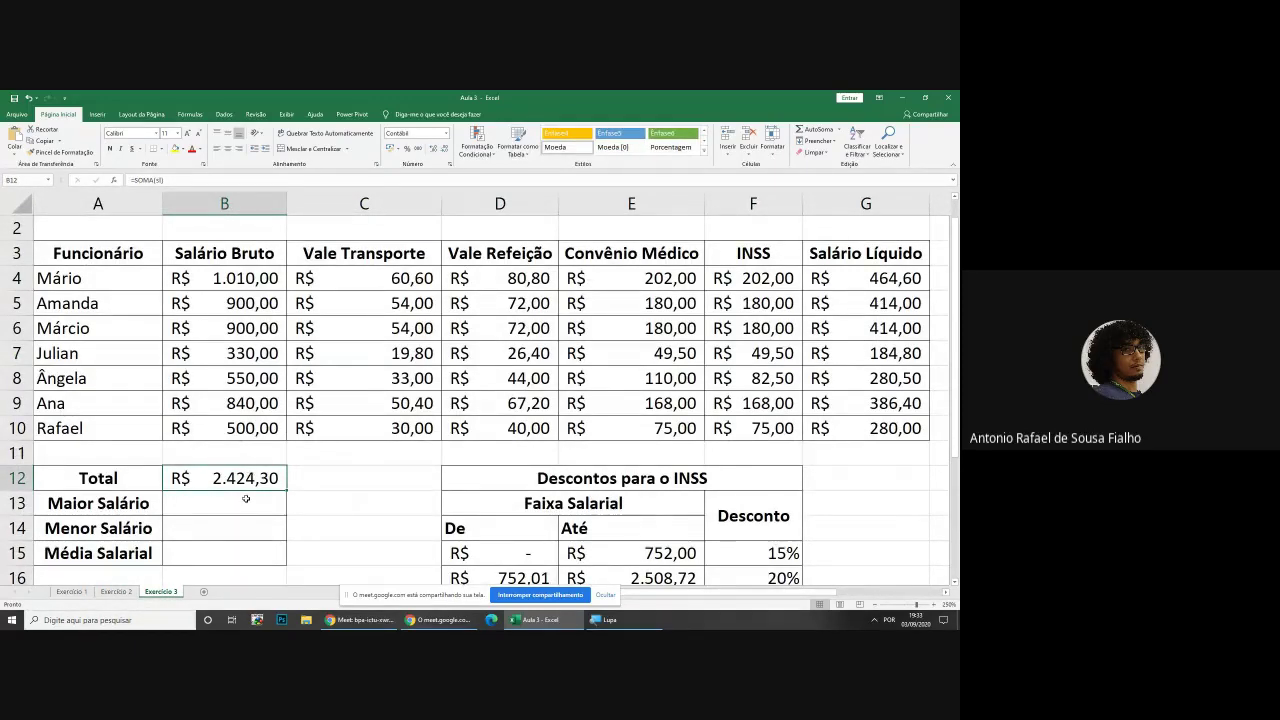
click(245, 498)
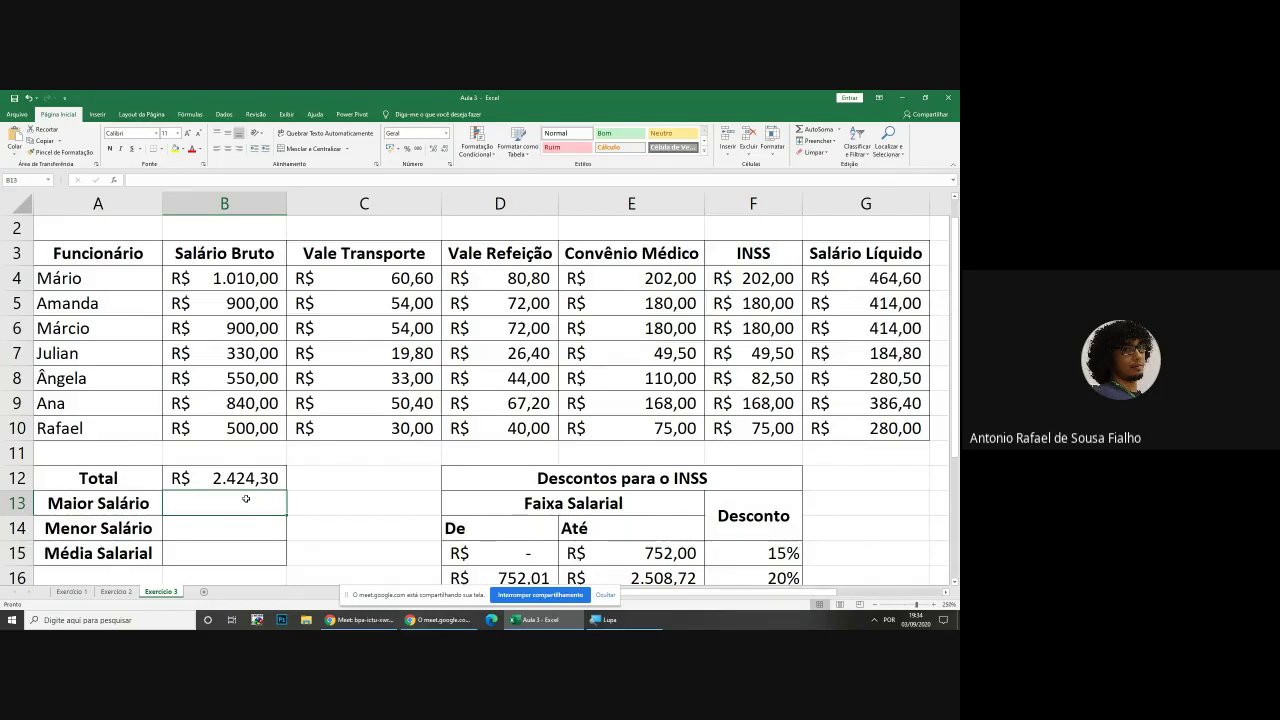
scroll(357, 445, up, 1)
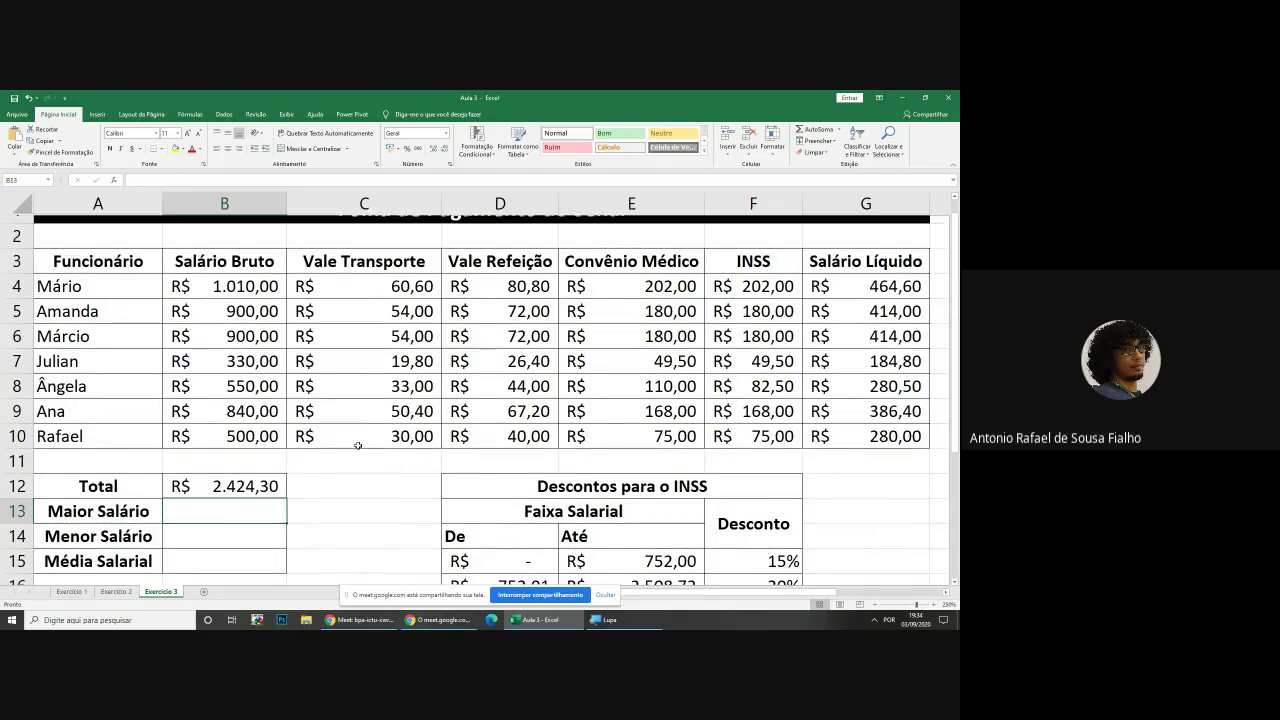
scroll(357, 445, up, 1)
ctrl+scroll(303, 286, down, 5)
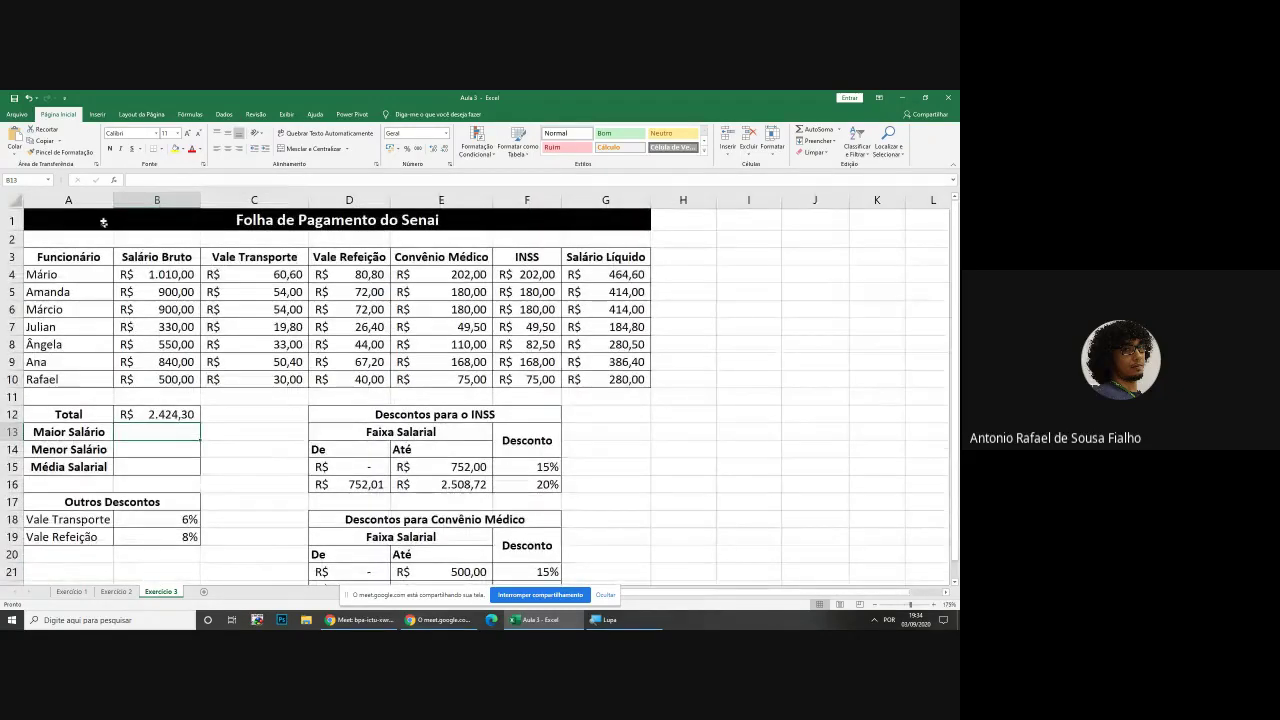
drag(100, 212, 101, 375)
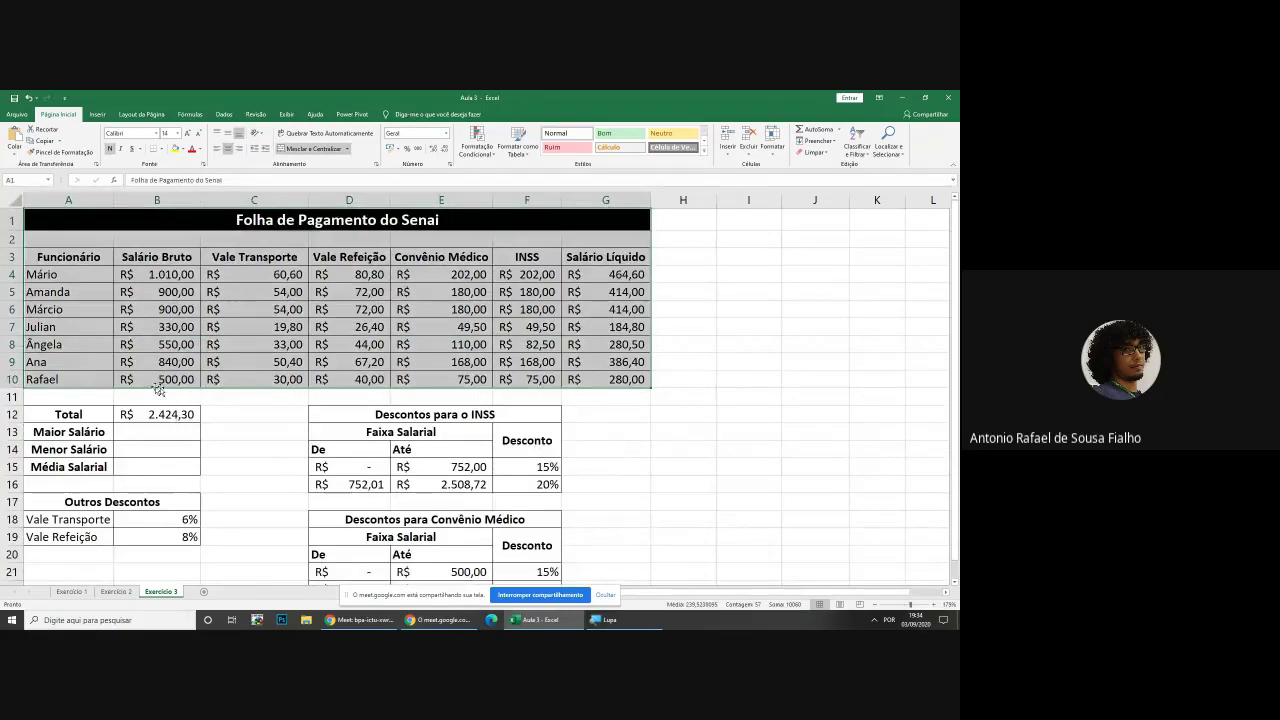
click(335, 430)
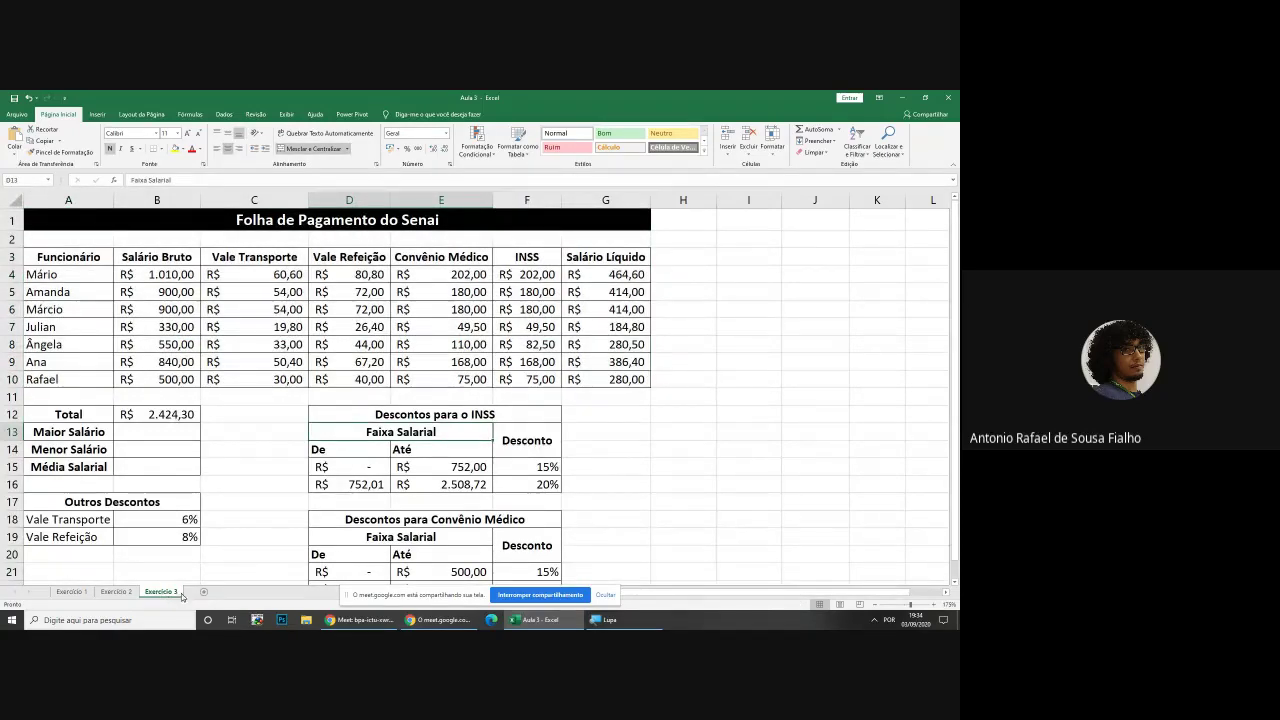
Add a new worksheet named Descontos and delete it again
click(203, 591)
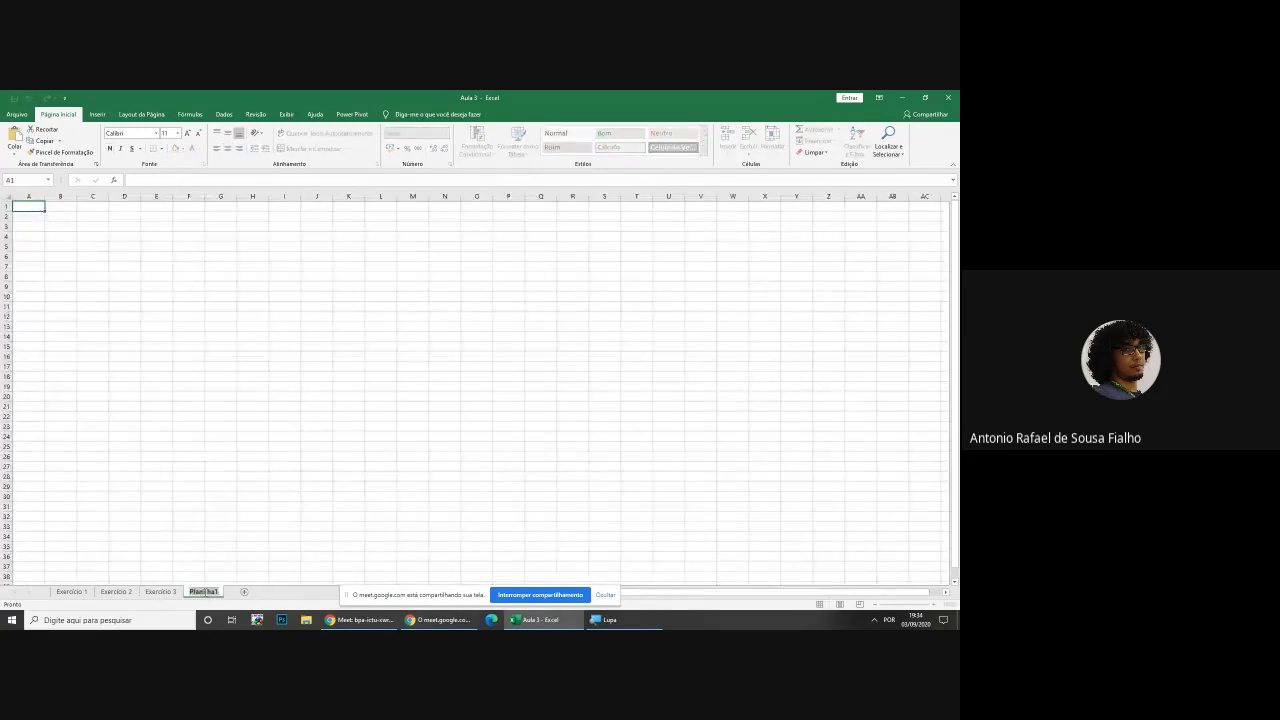
text(Descontos)
key(Return)
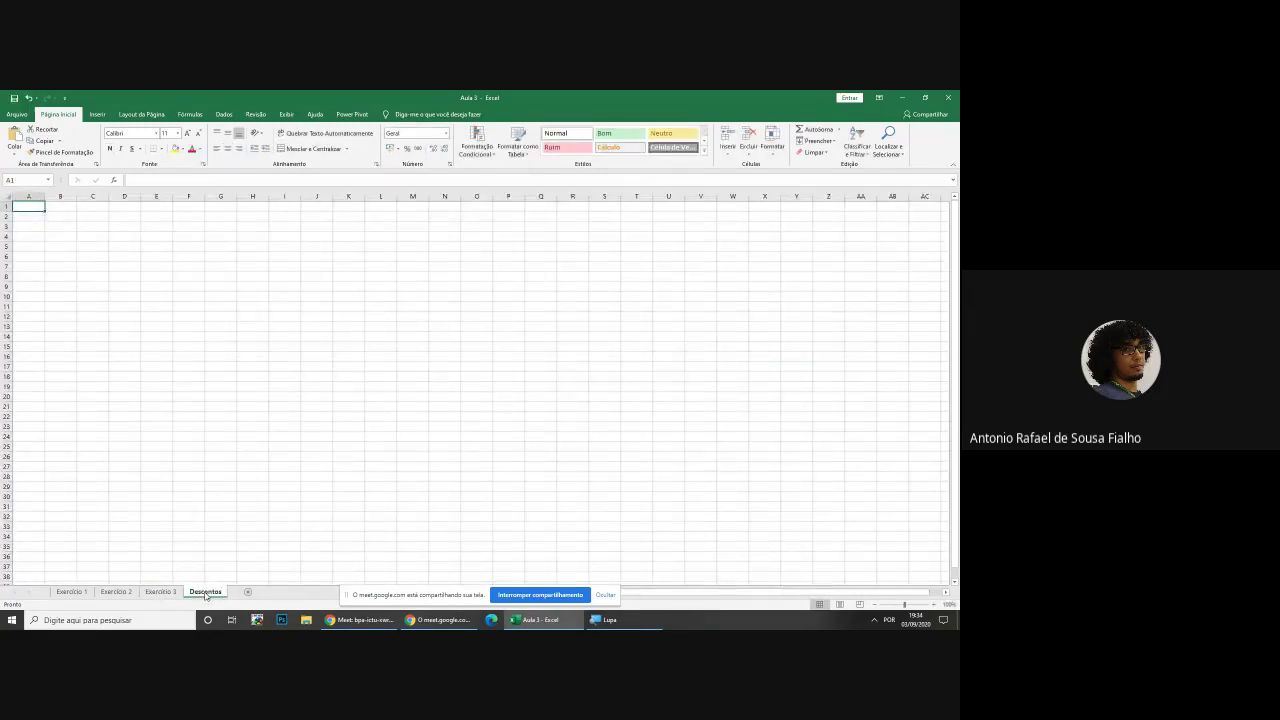
right_click(205, 594)
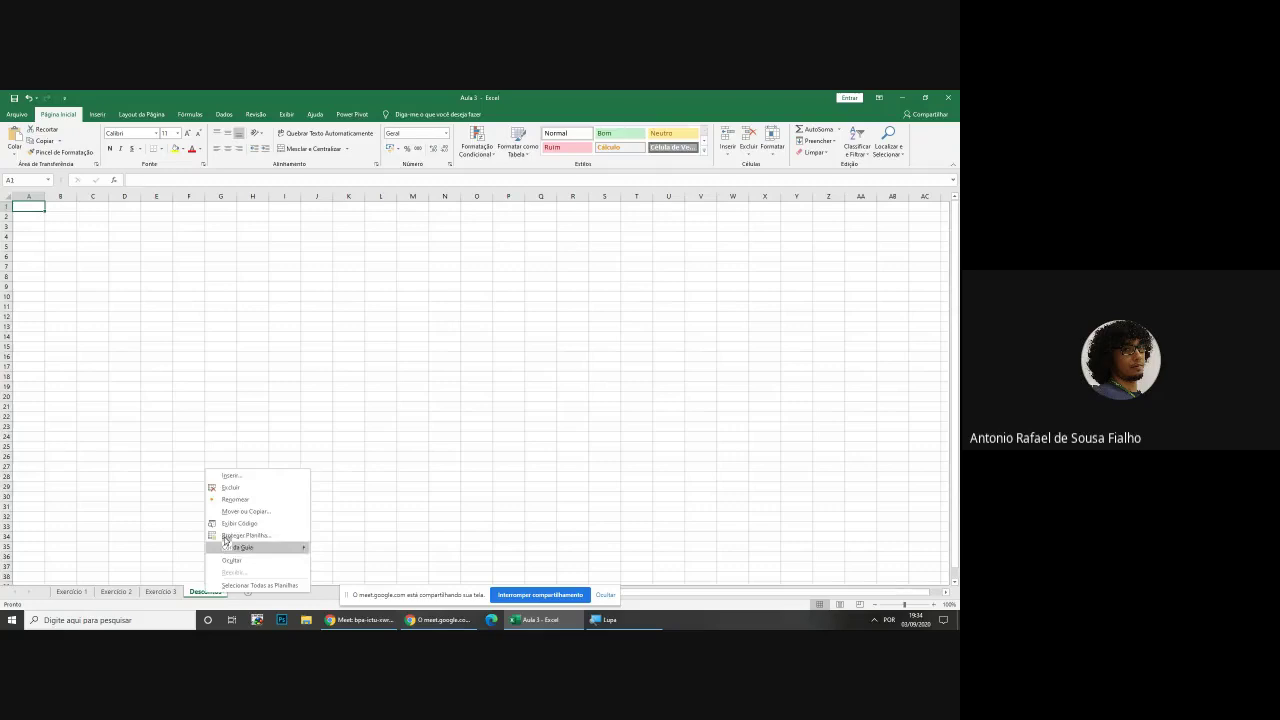
click(231, 488)
drag(400, 414, 430, 546)
click(691, 492)
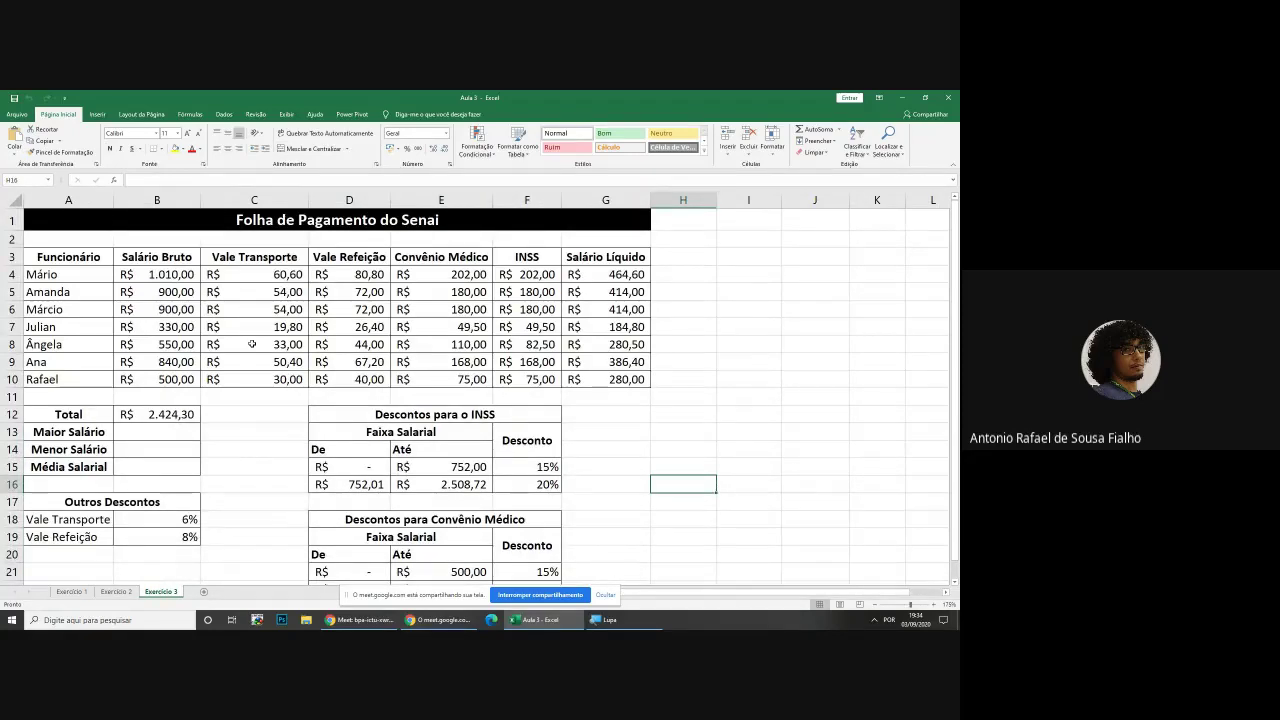
drag(220, 247, 211, 379)
click(272, 418)
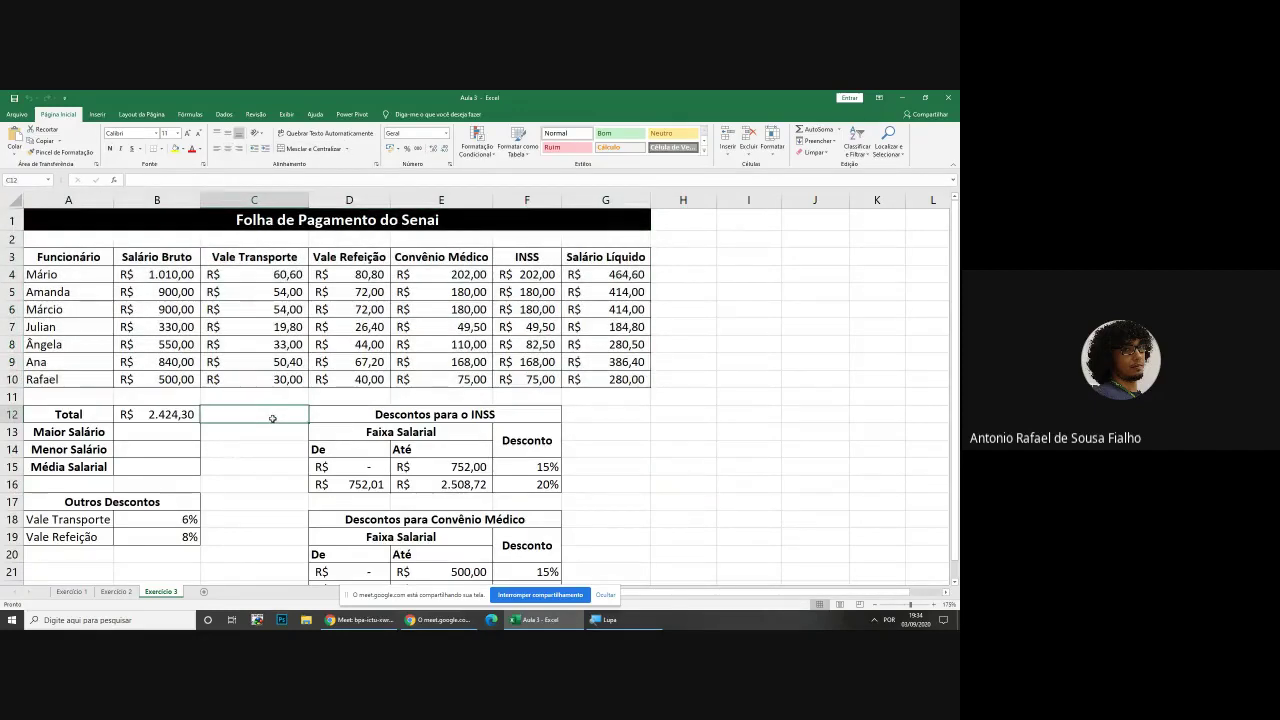
Calculate the highest net salary in B13 with =MÁXIMO(sl)
click(173, 431)
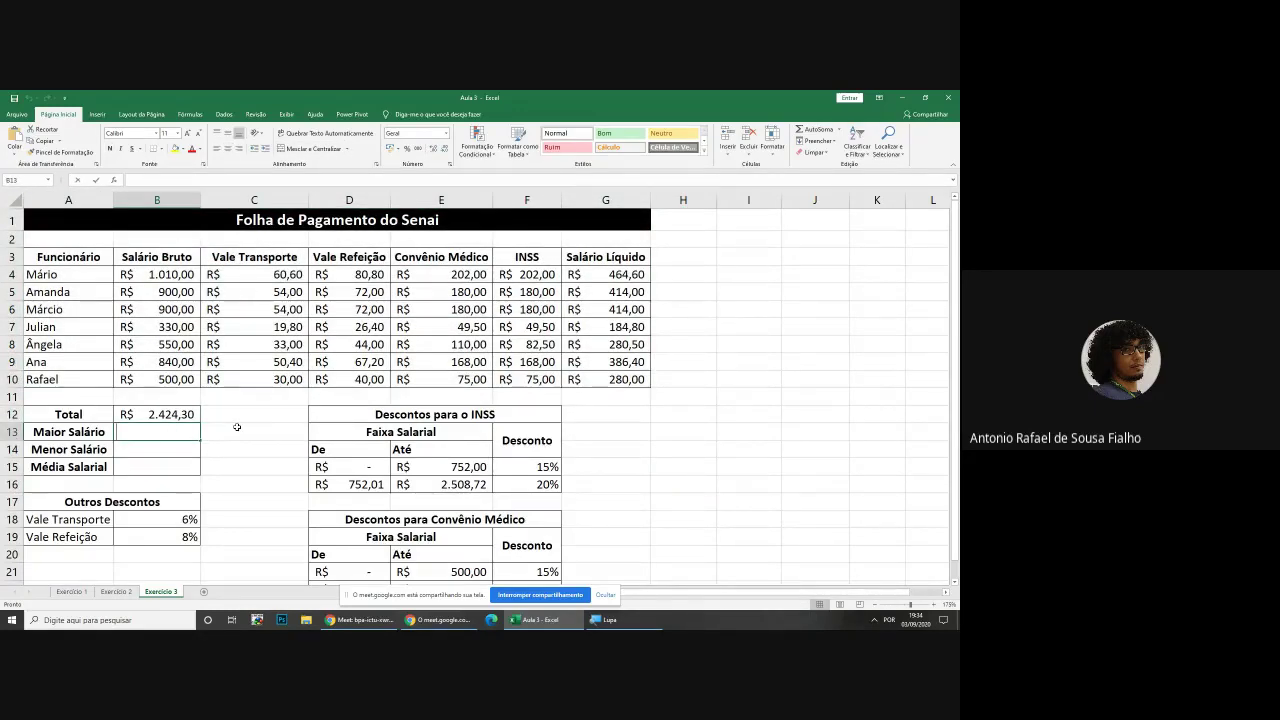
text(=MÁXIMO()
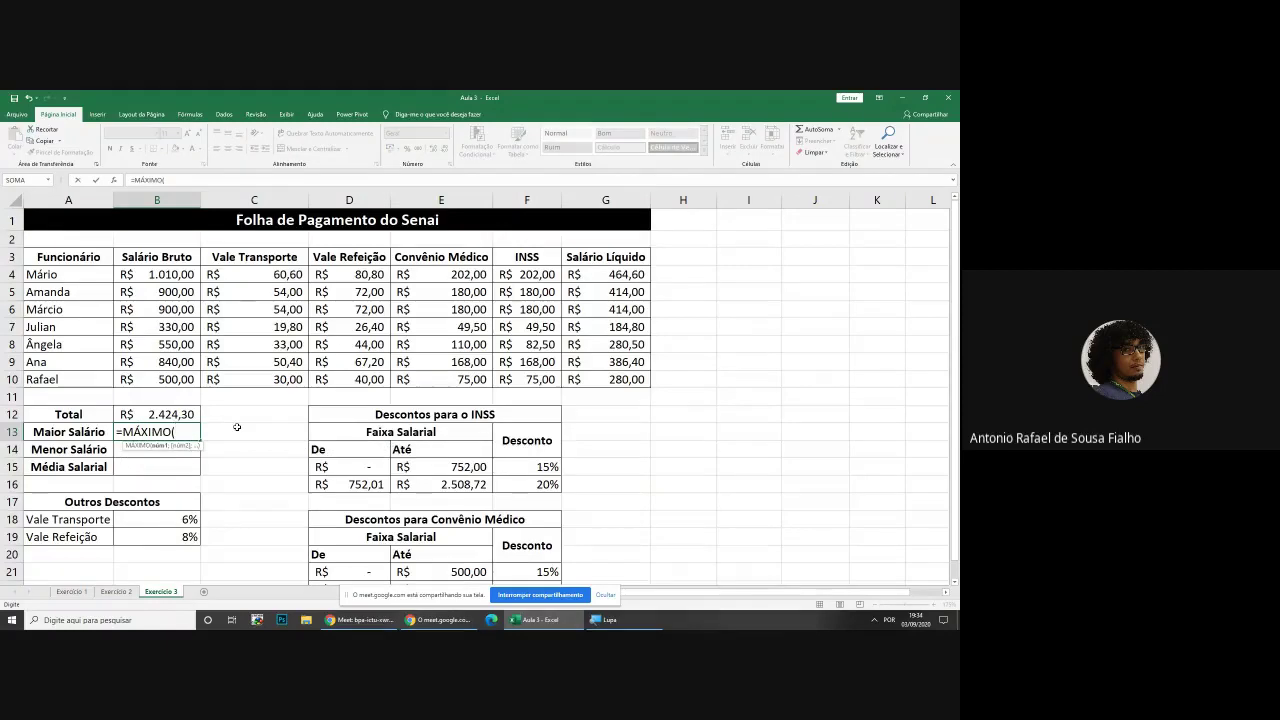
text(sl)
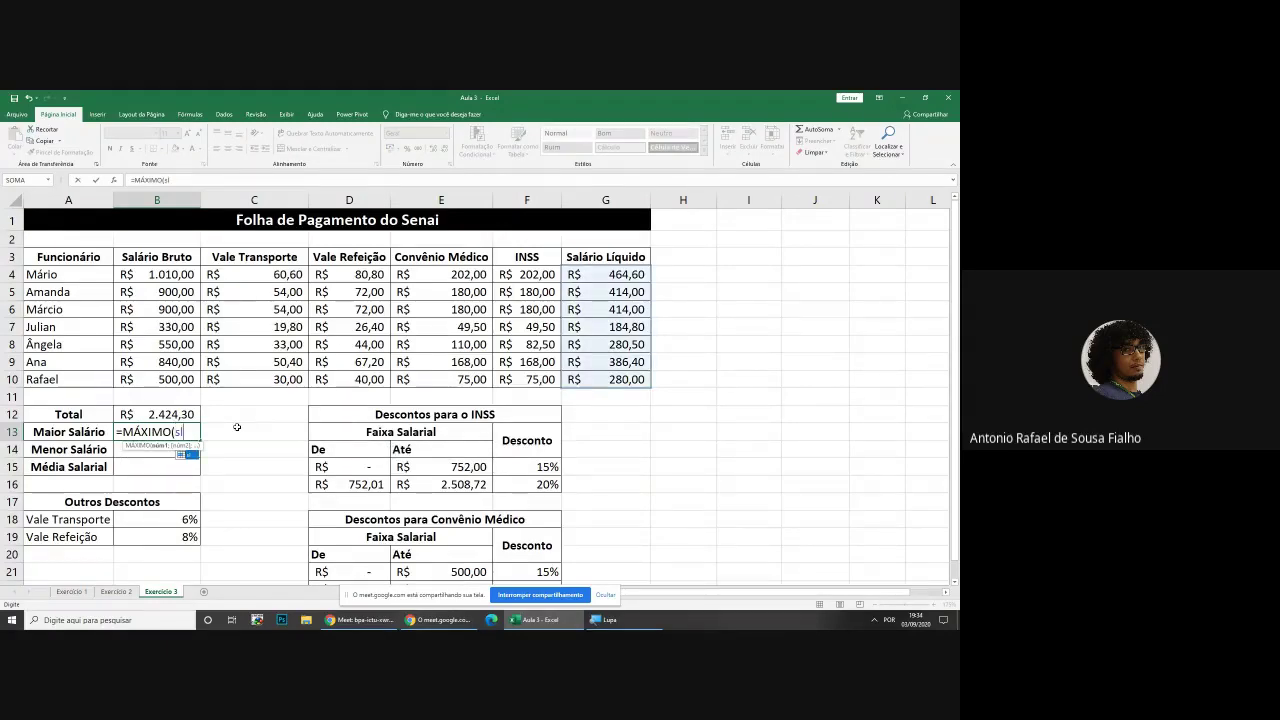
key(Tab)
key(Return)
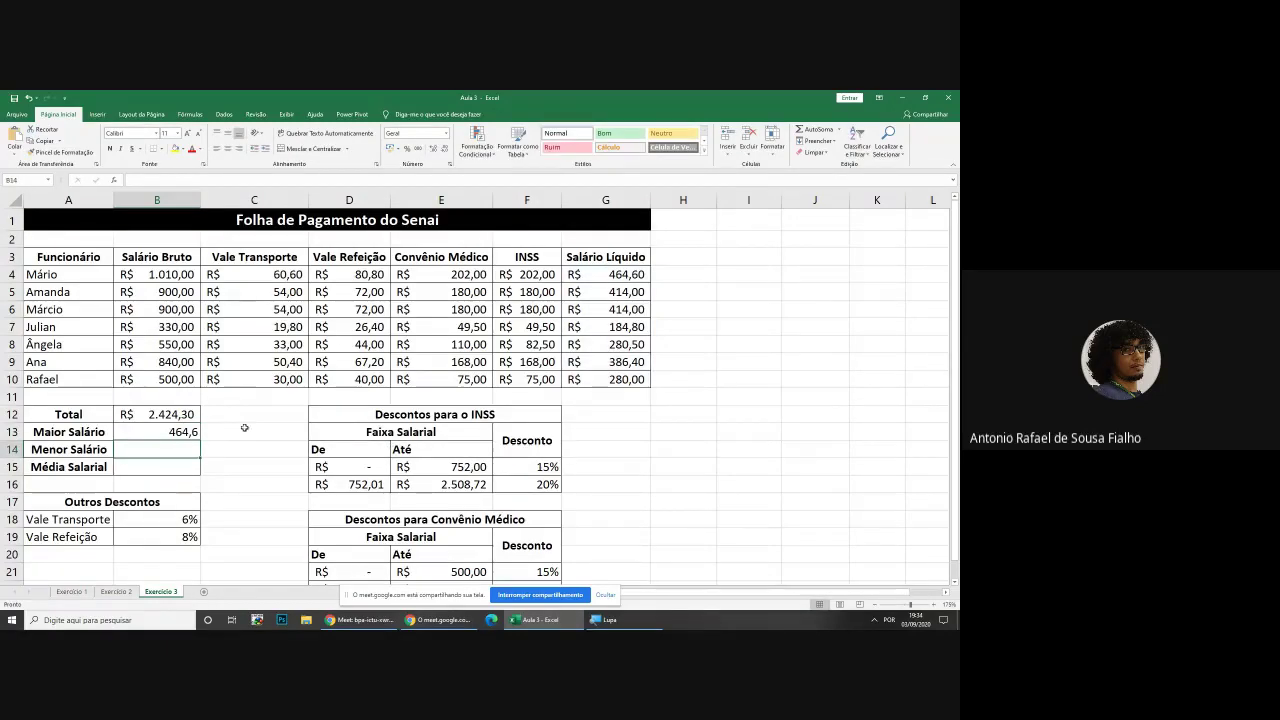
Show the formula of B12 as text in C12 with =FÓRMULATEXTO(B12) and fill it down to C15
click(242, 410)
text(=fór)
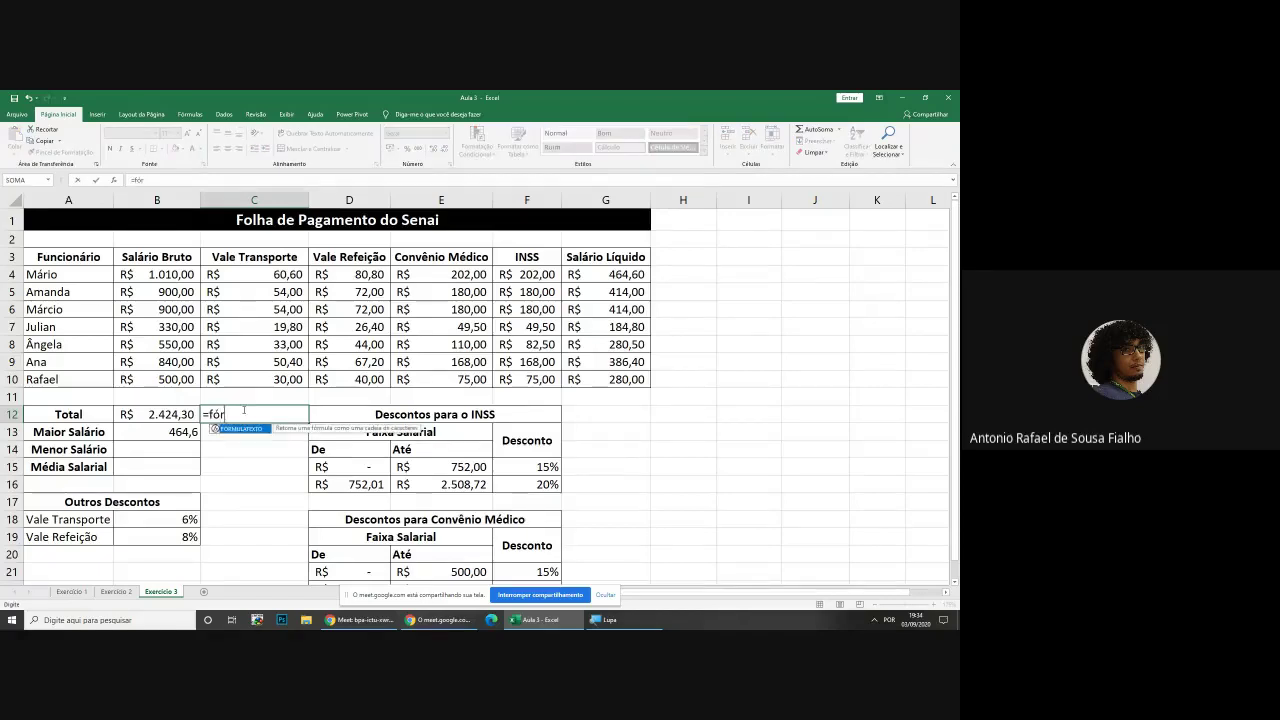
key(Tab)
click(155, 413)
key(Return)
click(250, 415)
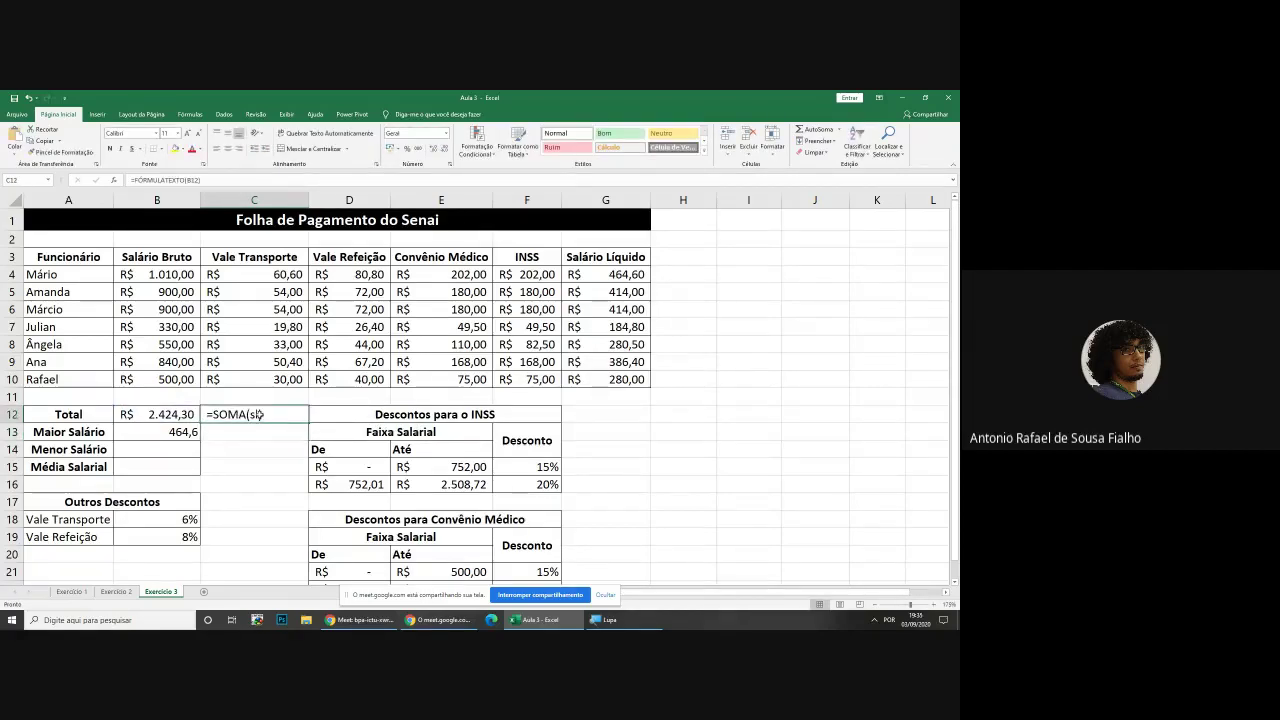
drag(308, 423, 306, 470)
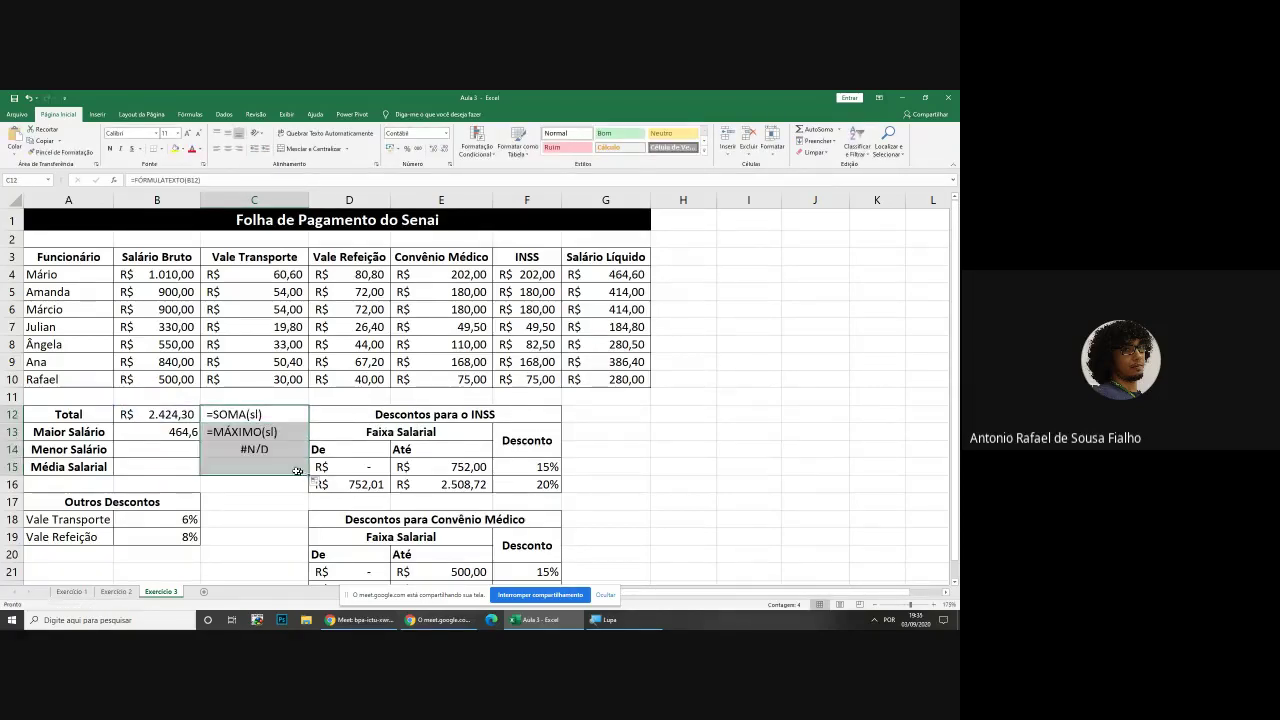
Calculate the lowest net salary in B14 with =MÍNIMO(sl)
click(183, 432)
click(178, 451)
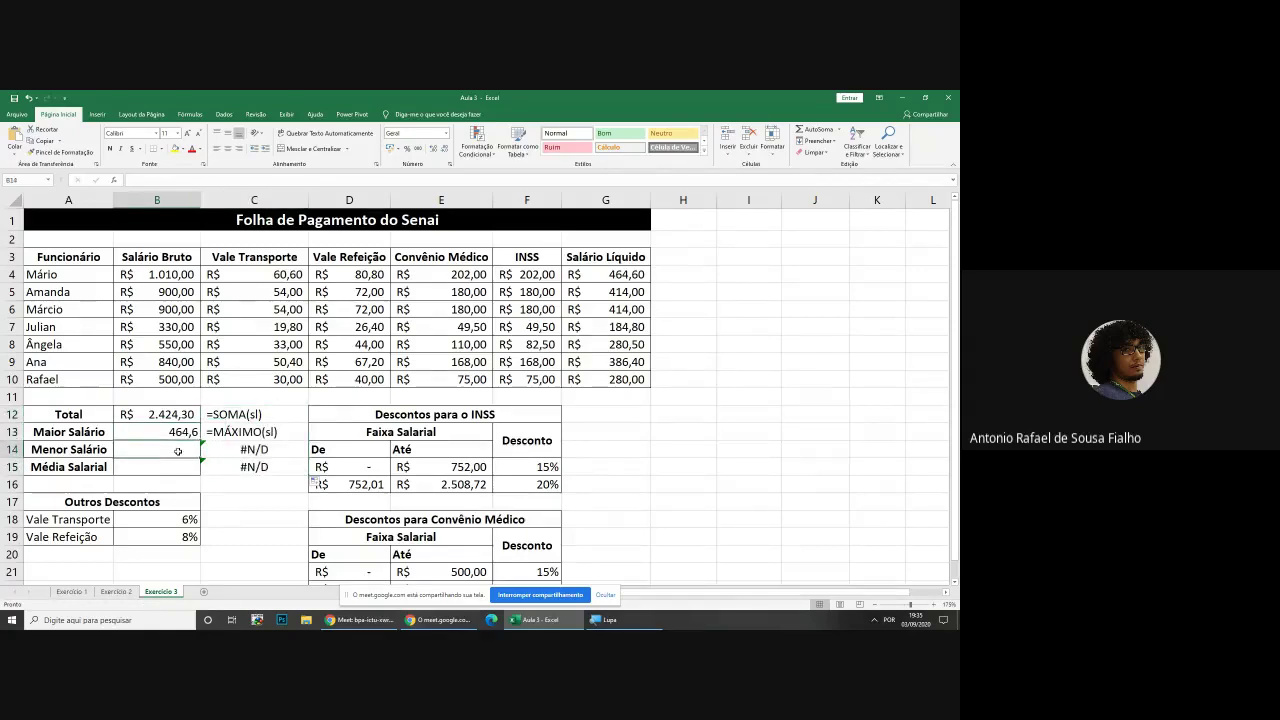
text(=m)
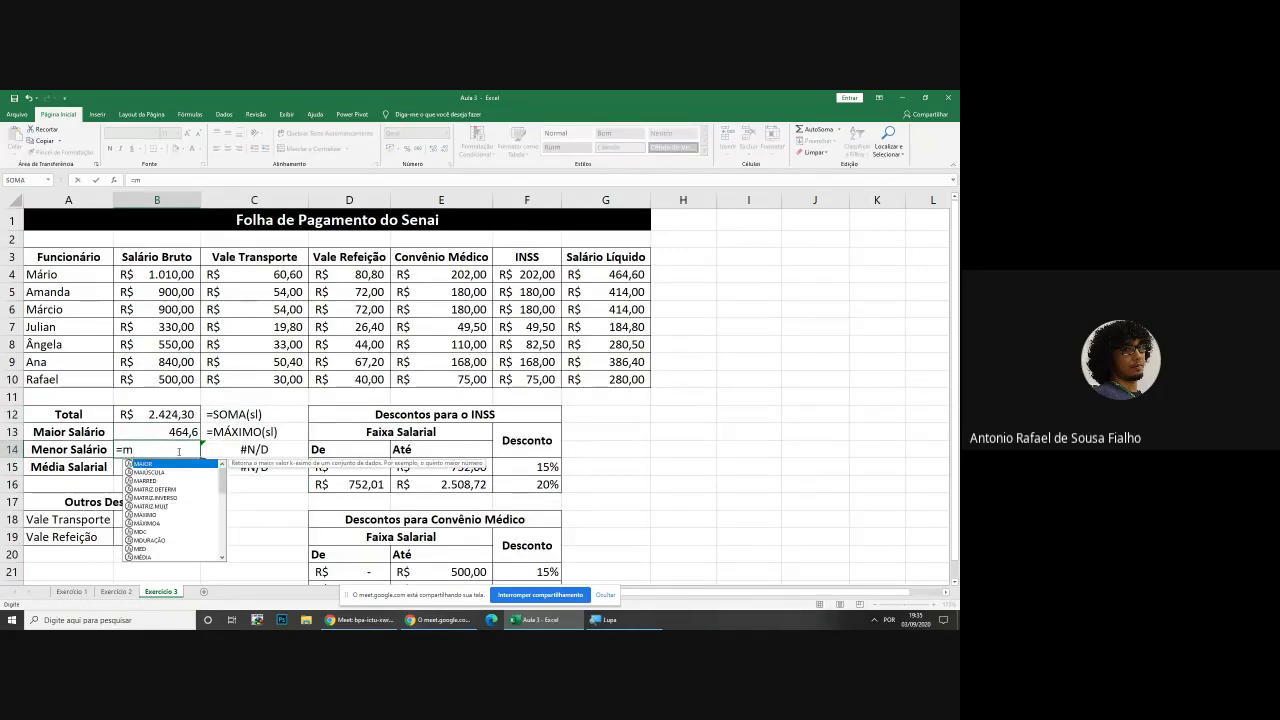
text(íni)
key(Tab)
text(sl)
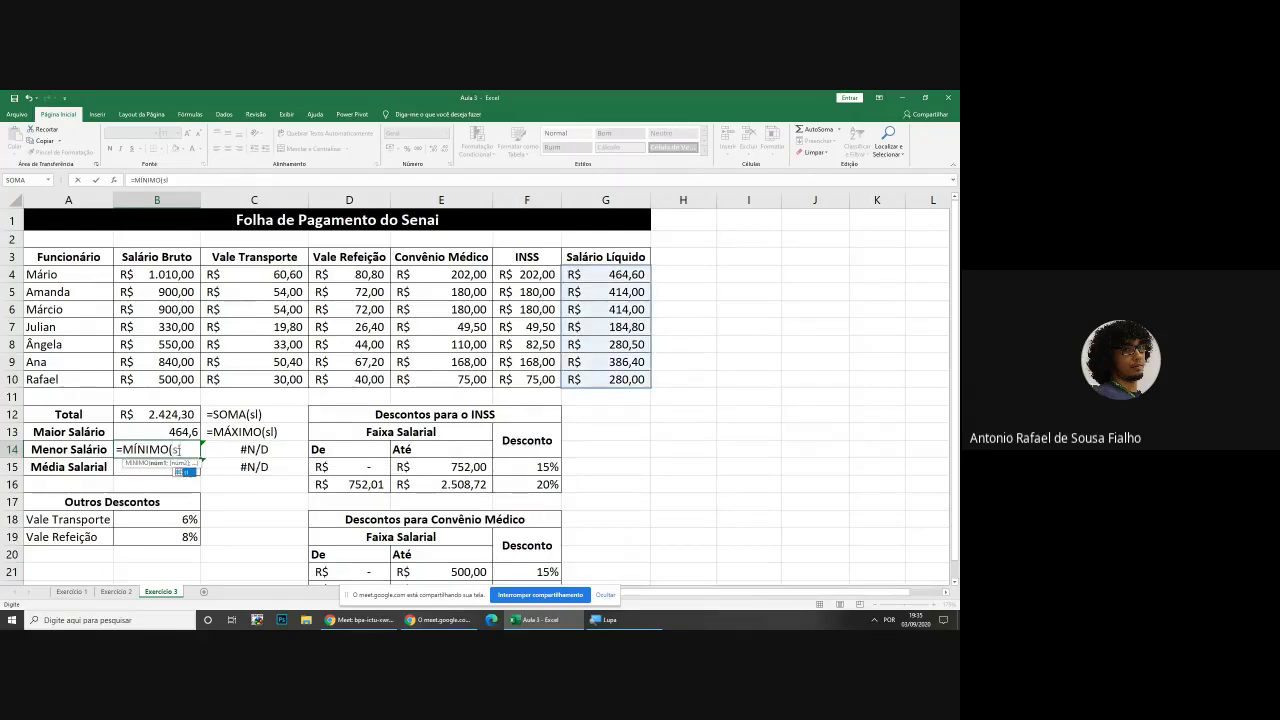
key(Return)
Calculate the average net salary in B15 with =MÉDIA(sl)
text(=mé)
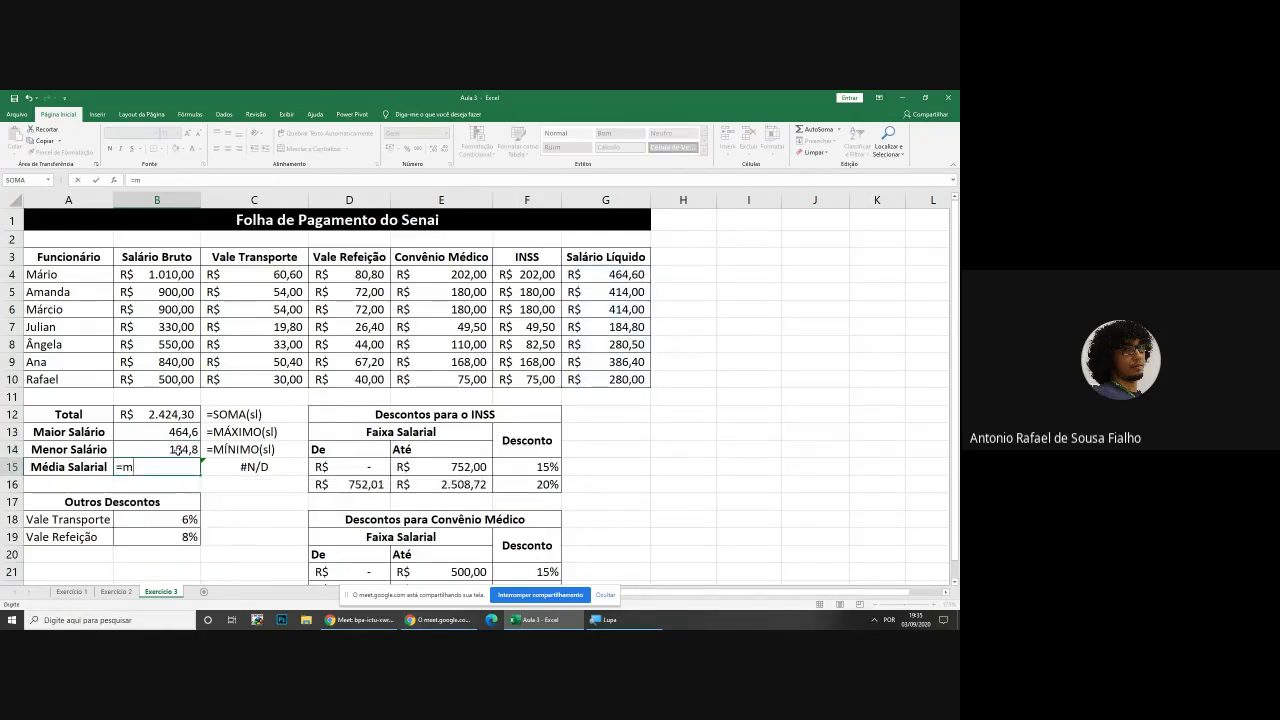
key(Tab)
text(s)
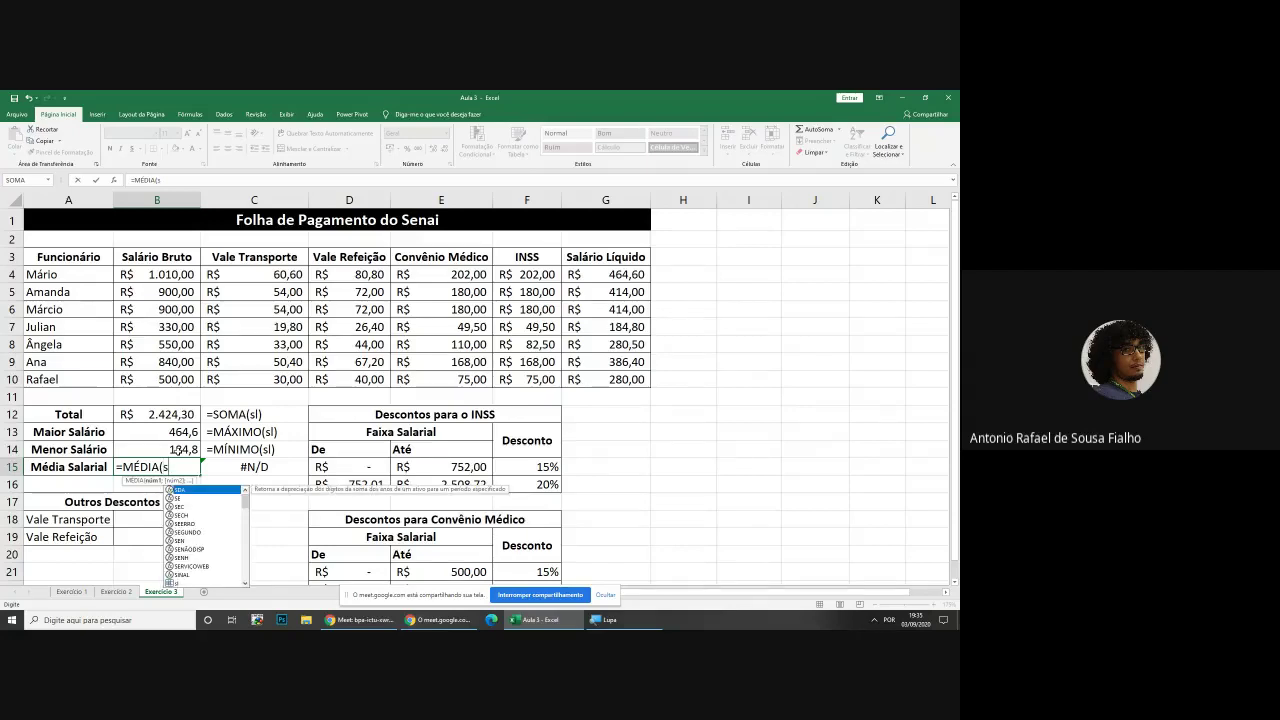
text(l)
key(Return)
Apply the R$ accounting number format to the highest, lowest and average salaries in B13:B15
drag(174, 432, 172, 467)
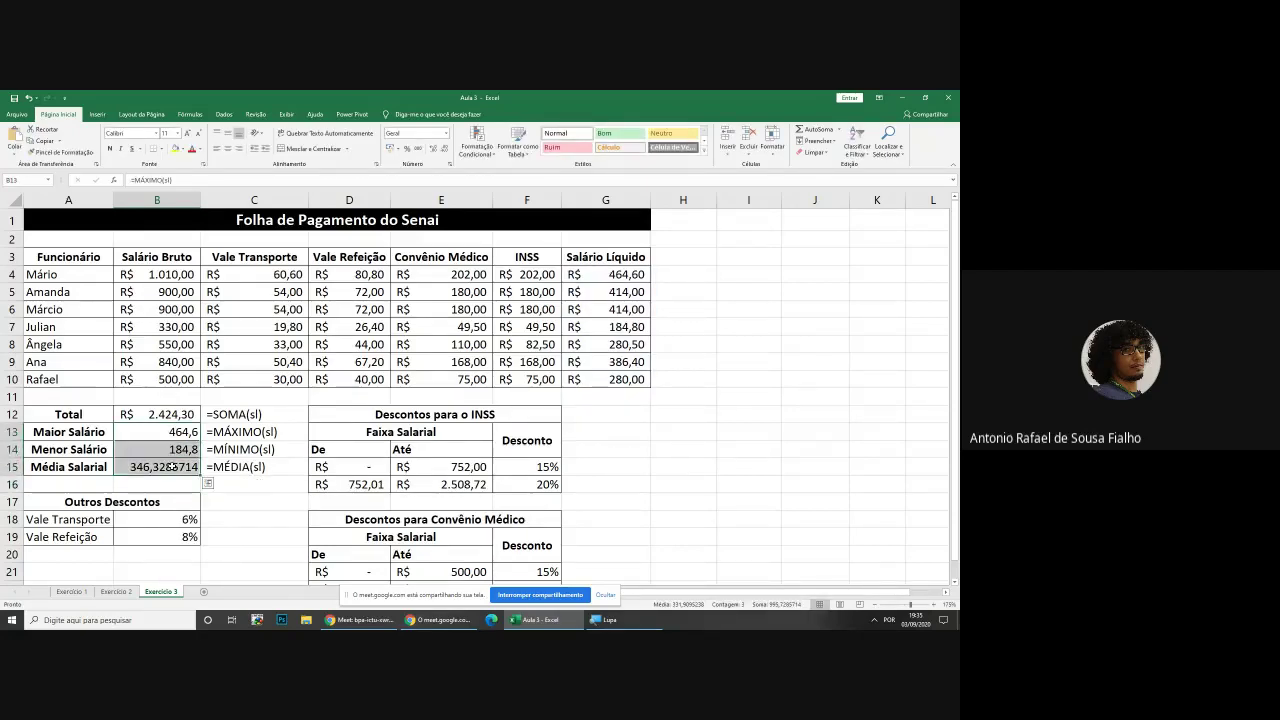
click(390, 148)
click(281, 477)
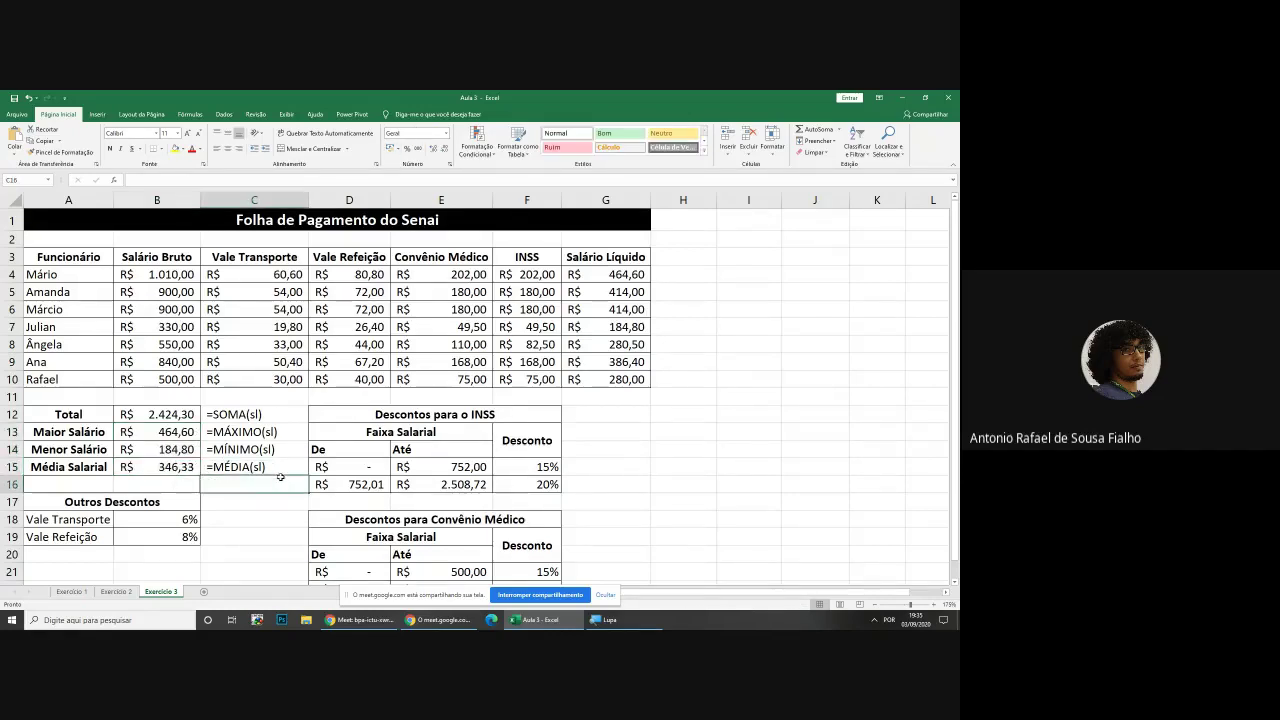
ctrl+scroll(258, 432, up, 1)
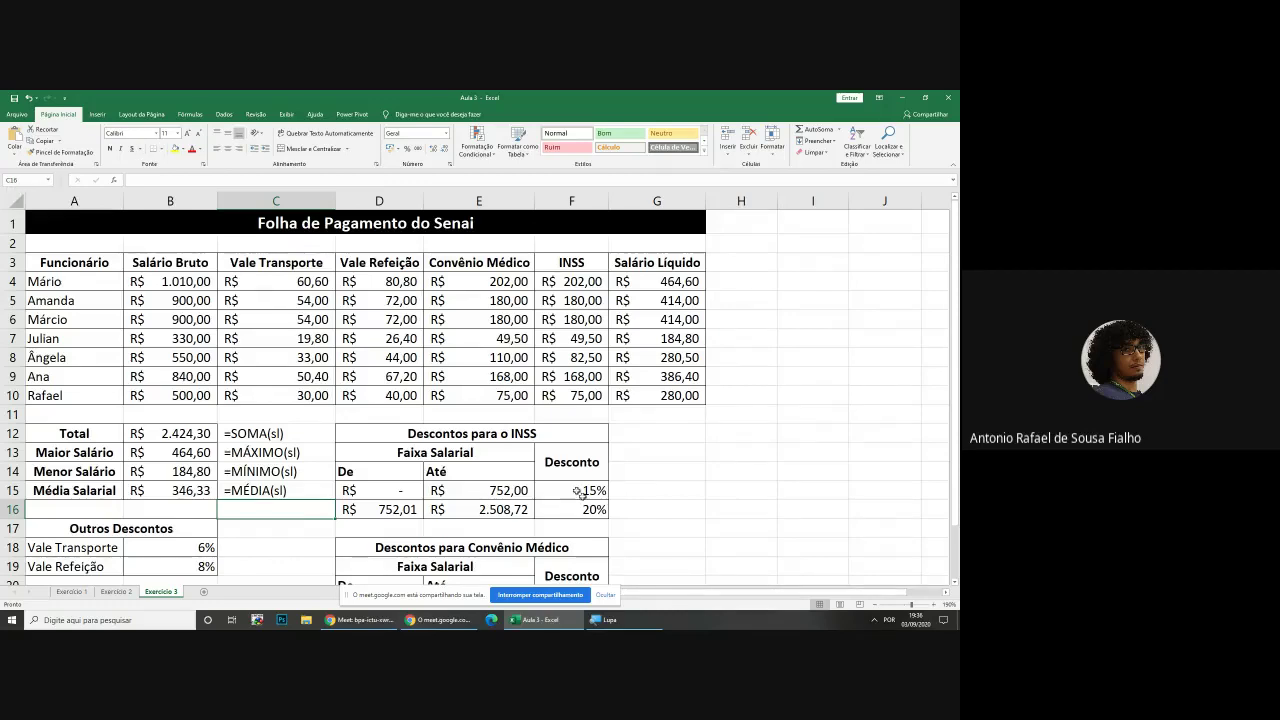
Magnify the screen to 200% and open the Name Manager to inspect the workbook's defined names
click(640, 620)
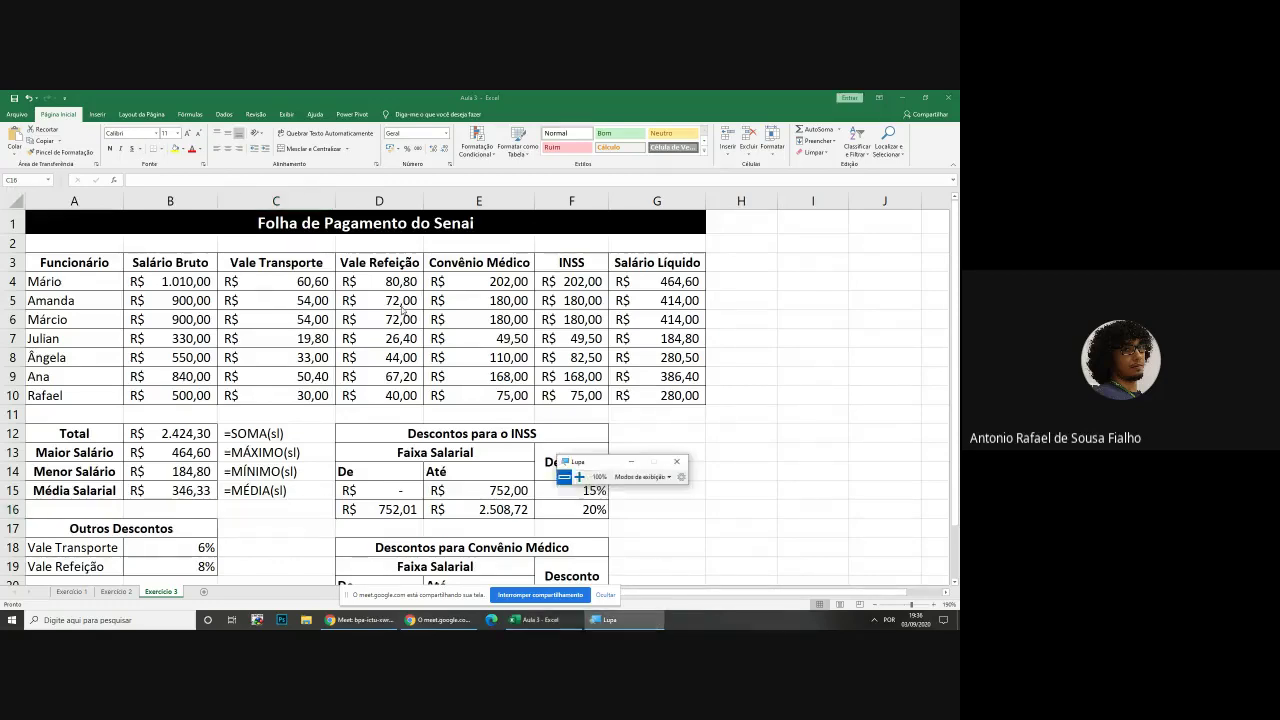
click(578, 477)
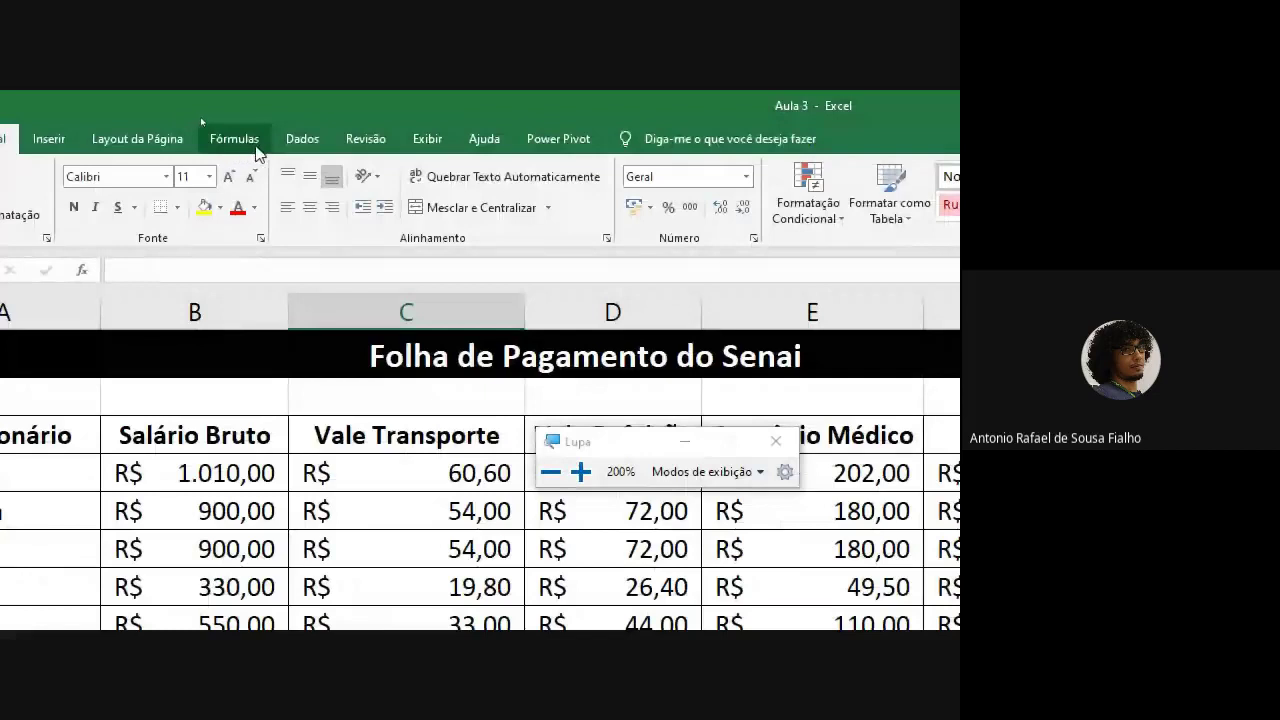
click(231, 140)
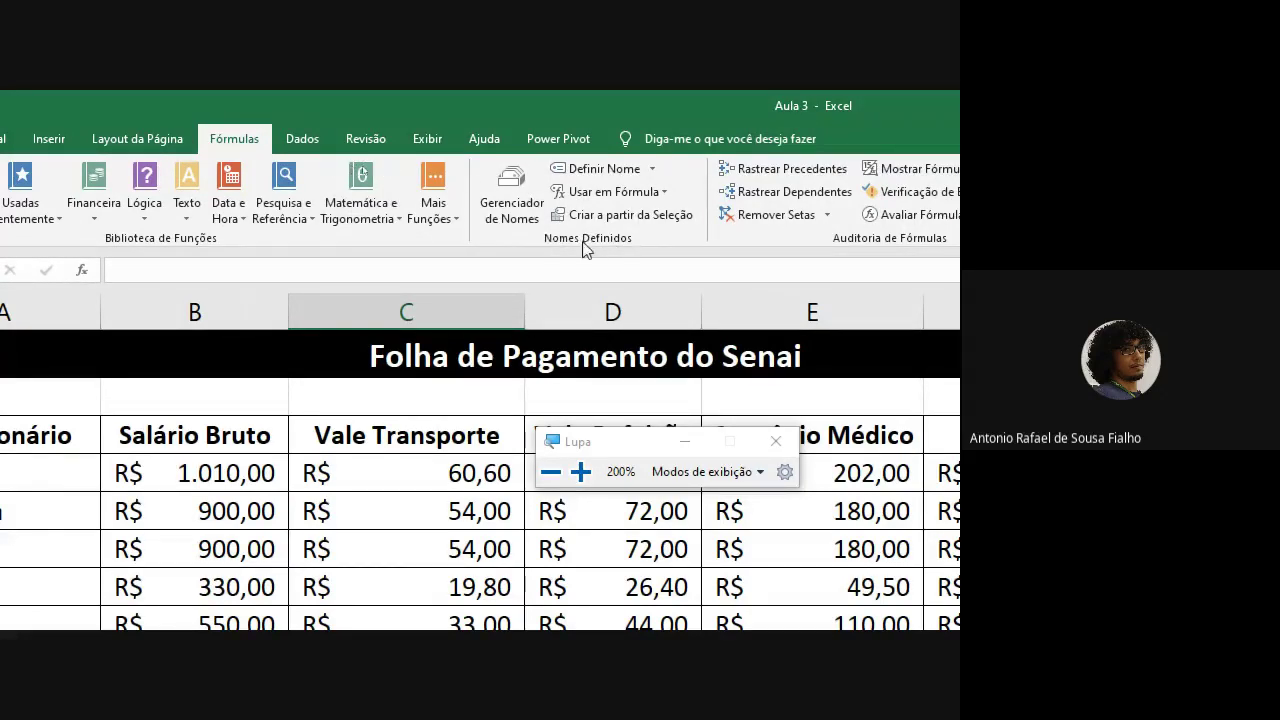
click(512, 200)
drag(540, 170, 173, 153)
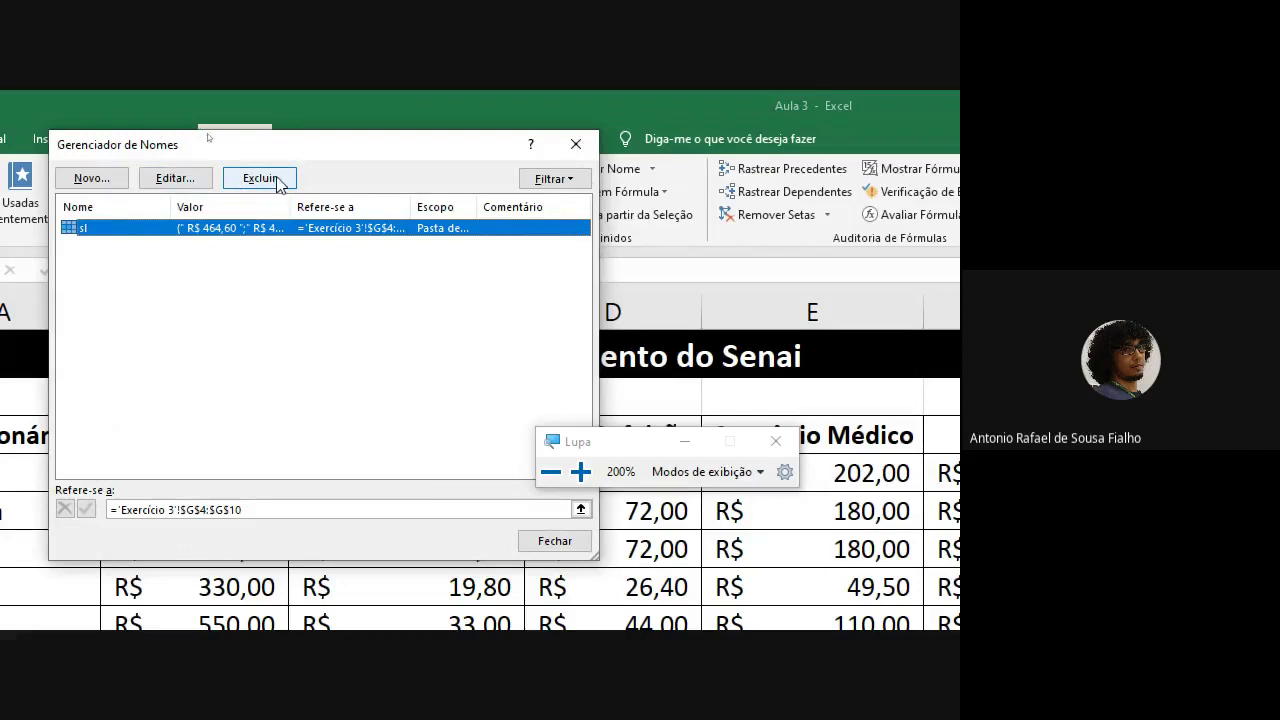
Review the name and cell reference of sl in its edit settings, cancel without changes, and restore the magnification to 100%
click(192, 184)
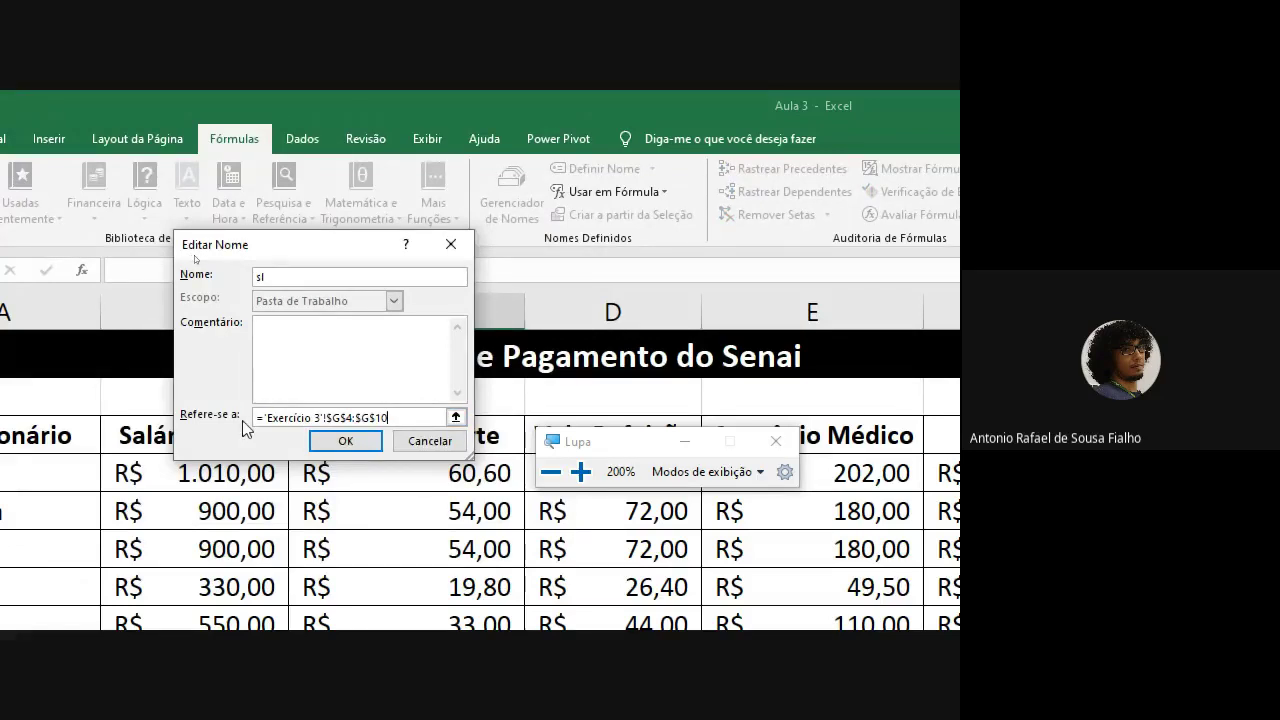
drag(405, 415, 92, 413)
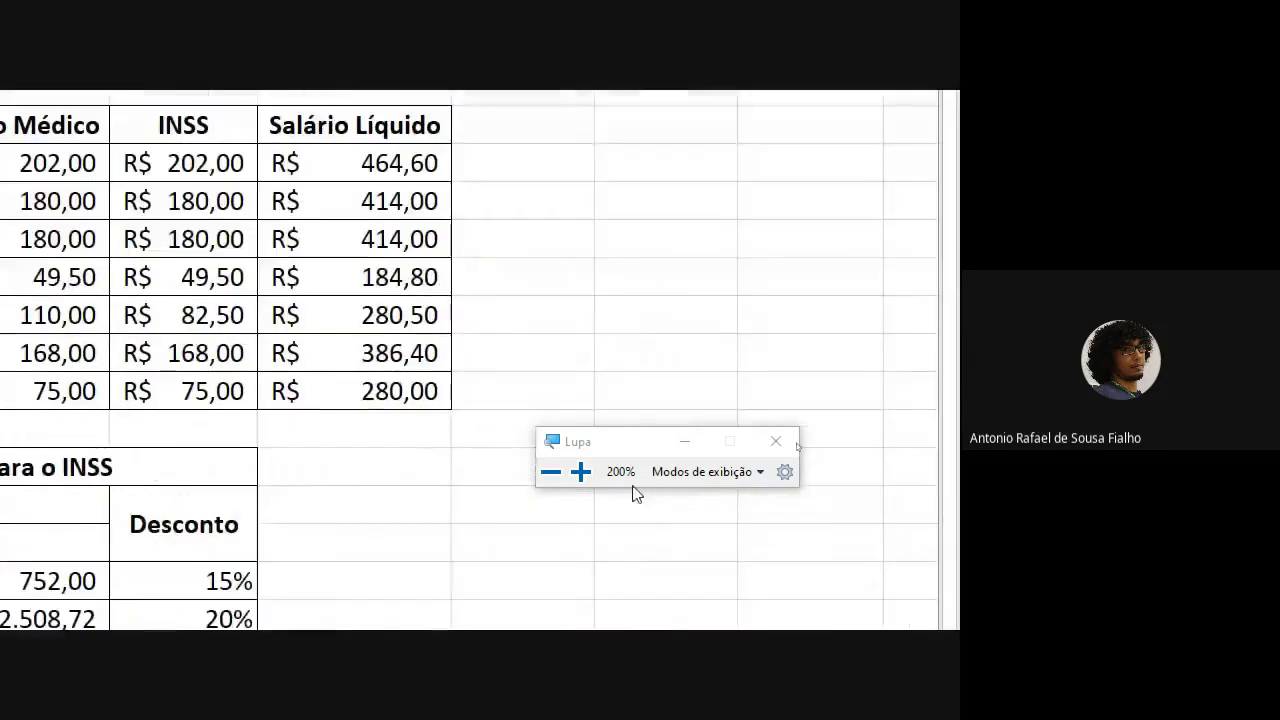
drag(363, 247, 346, 457)
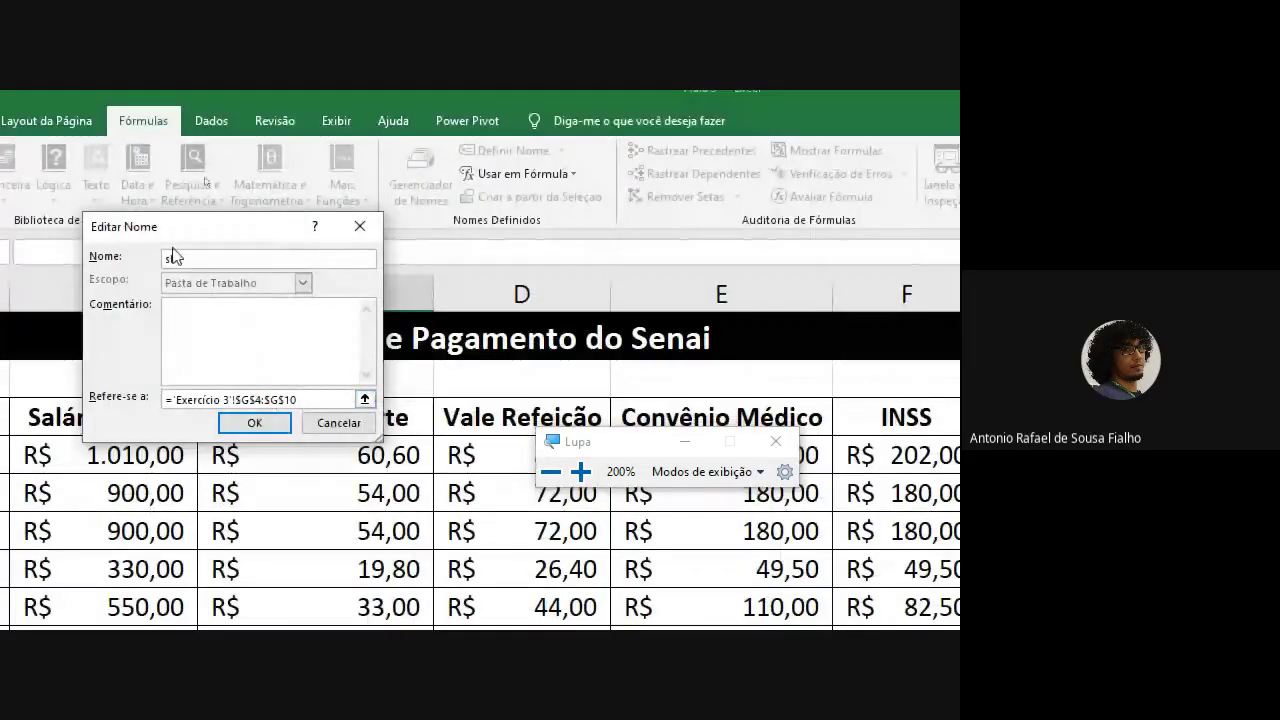
click(352, 425)
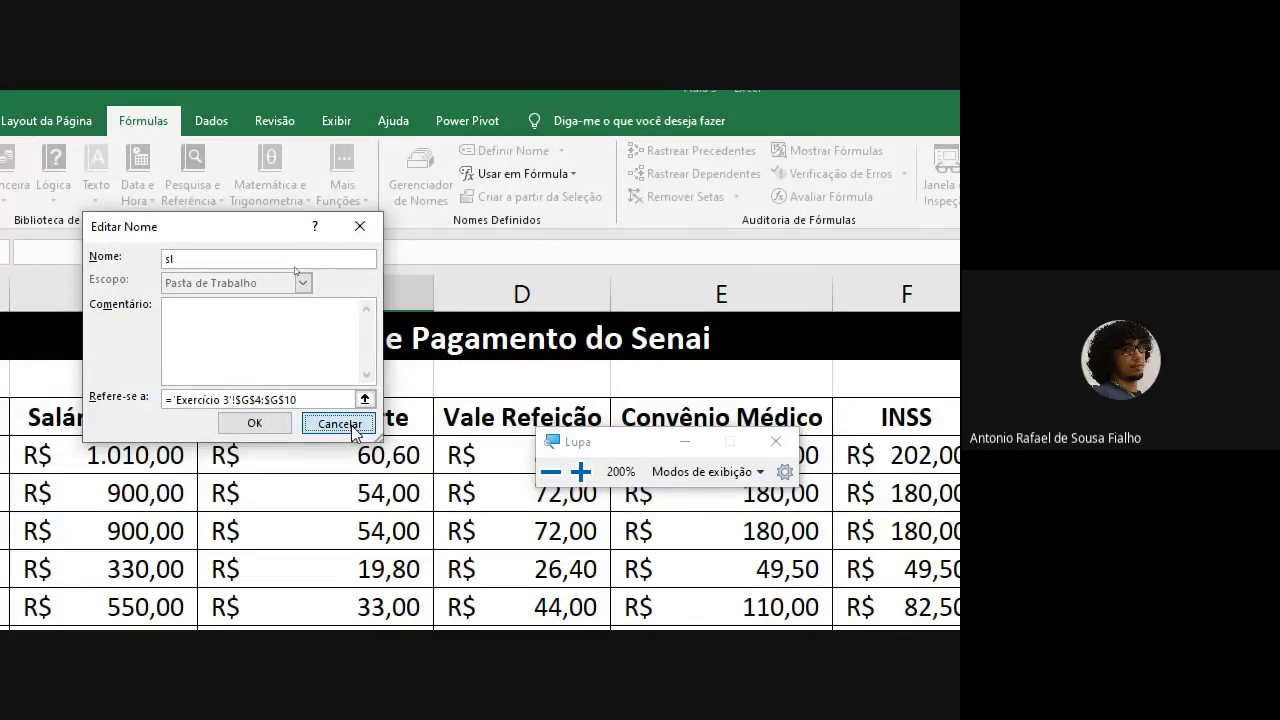
click(340, 424)
click(485, 127)
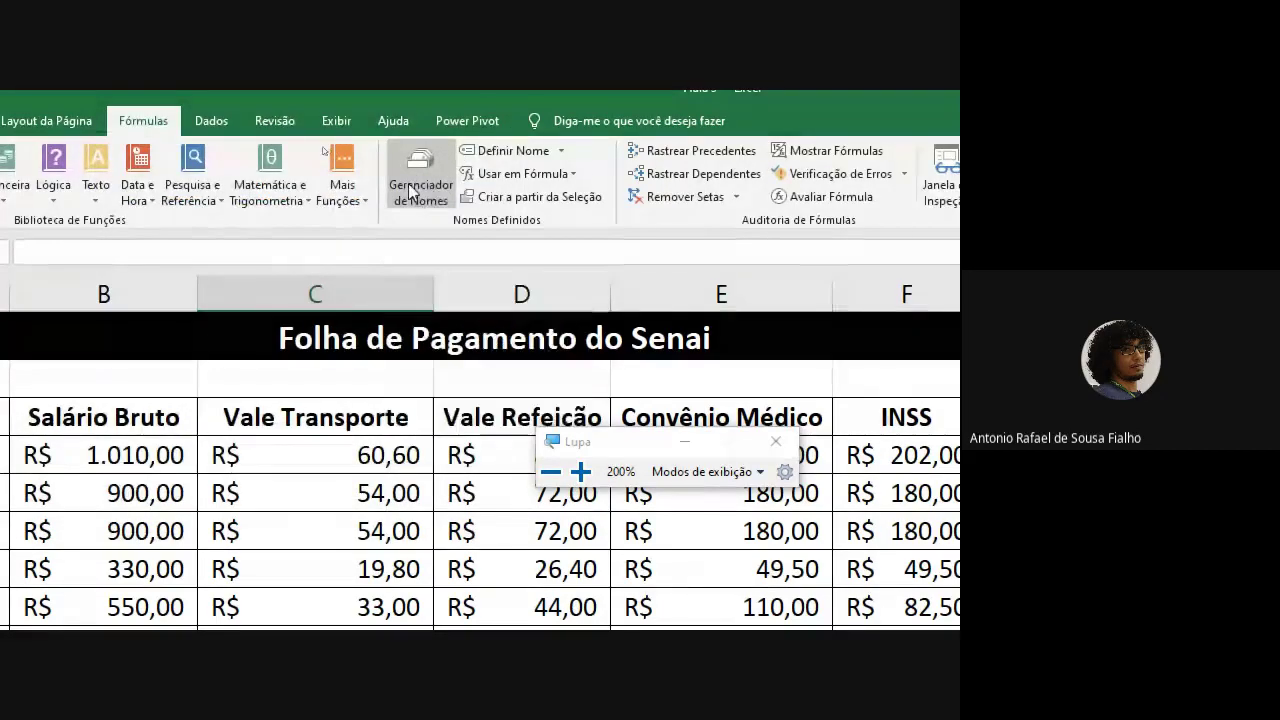
click(74, 101)
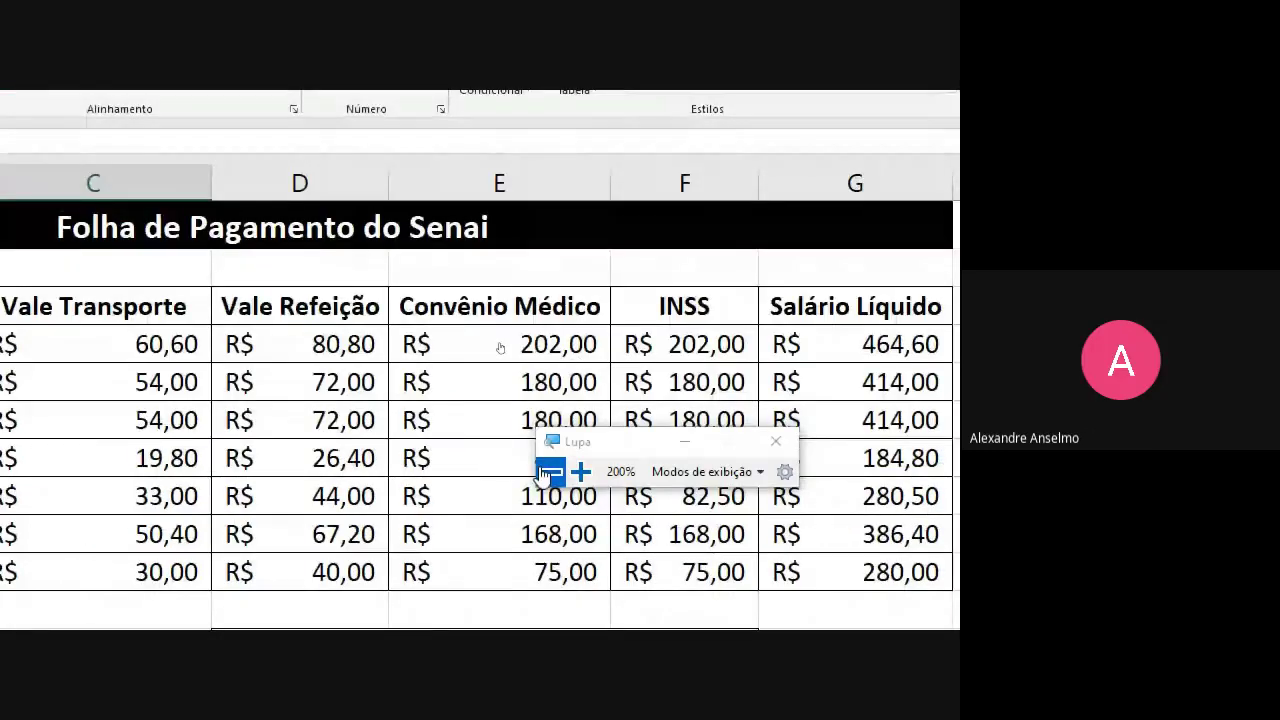
click(549, 472)
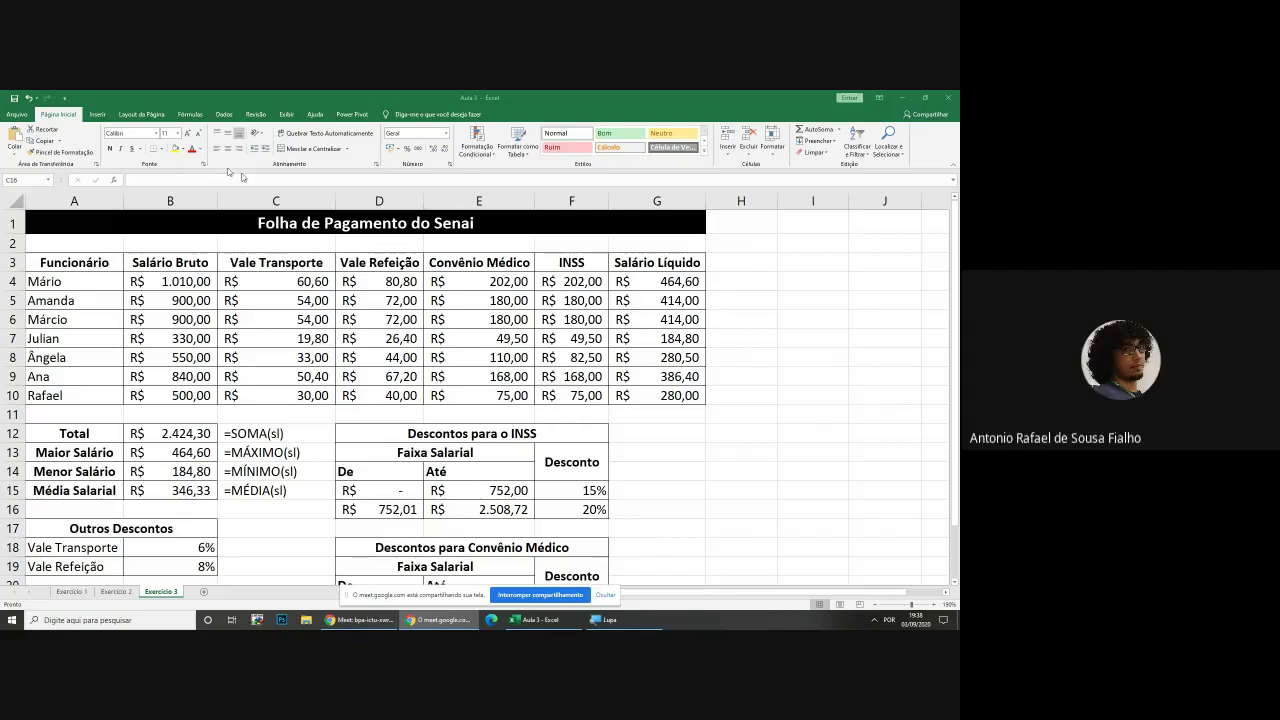
Display the insert commands and magnify the screen to 200% to examine the add-in and chart options
click(100, 117)
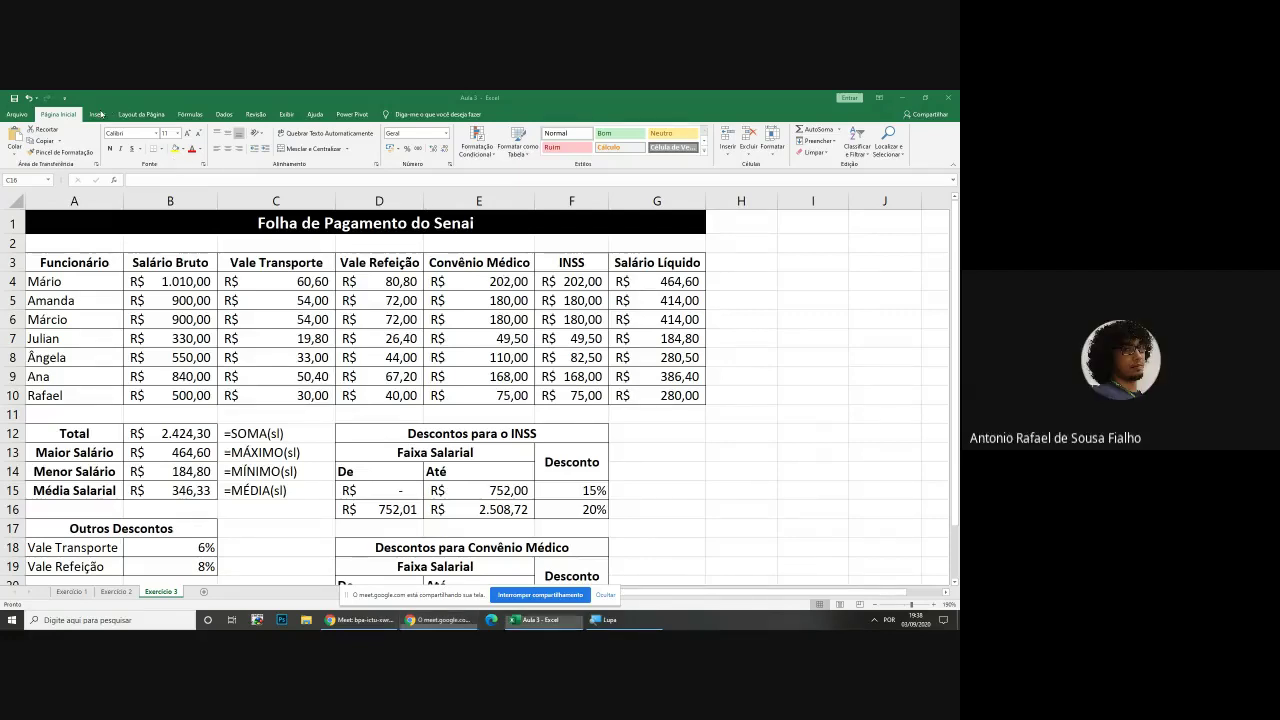
click(99, 116)
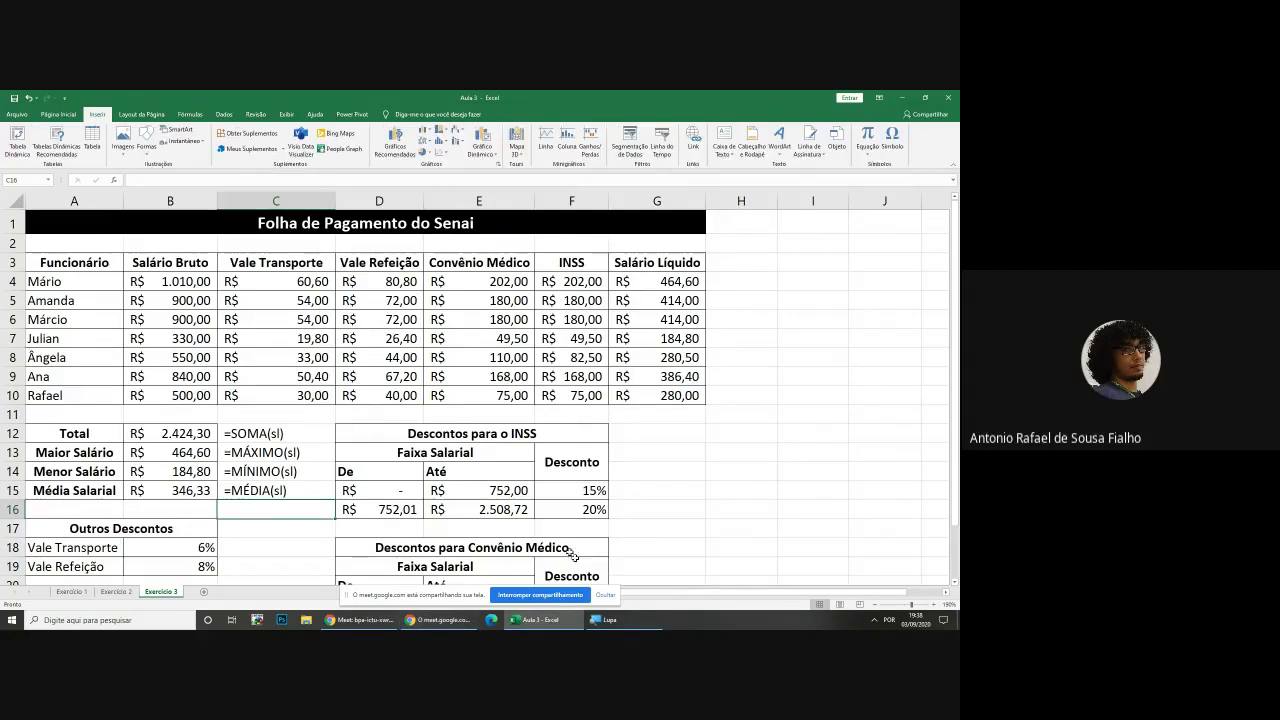
click(603, 620)
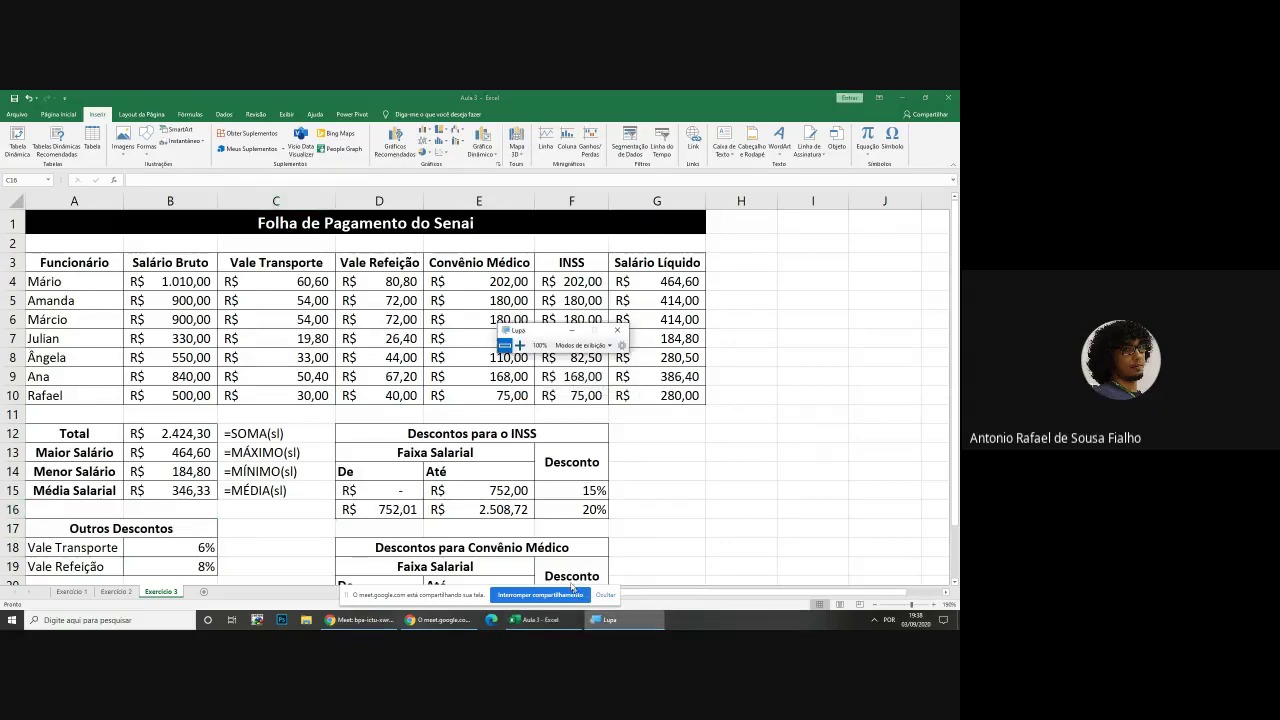
click(519, 345)
click(632, 316)
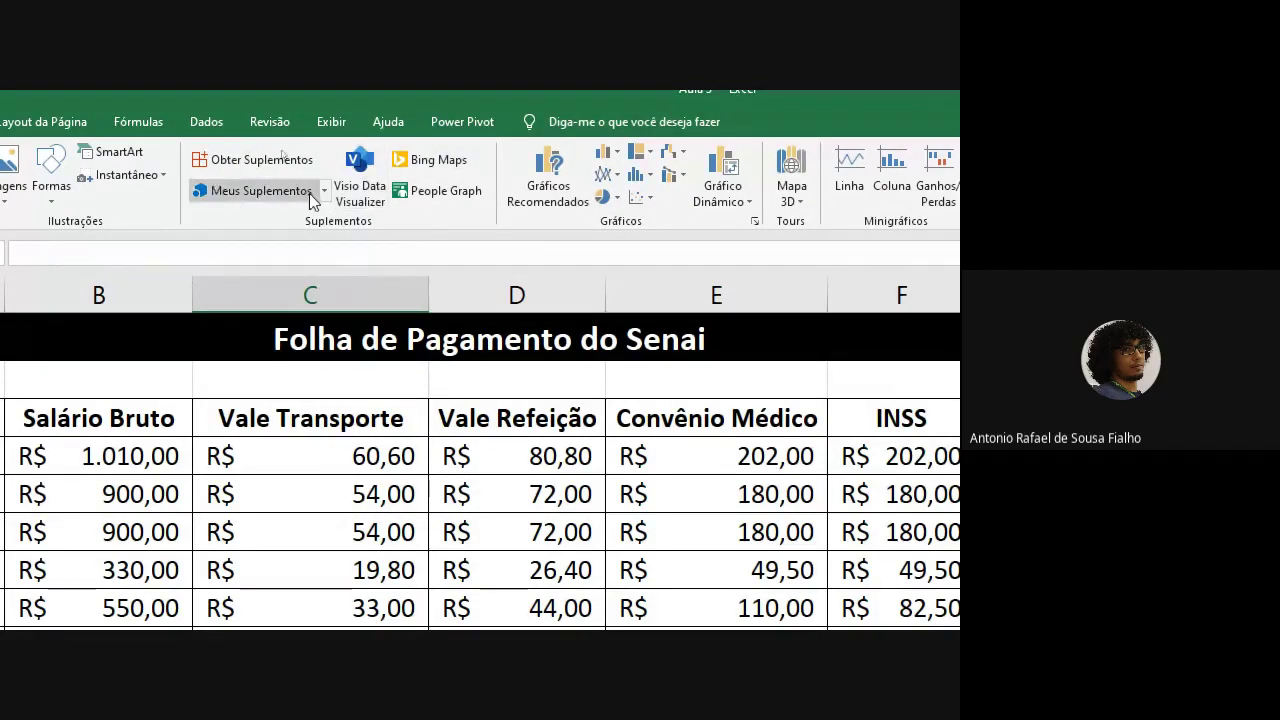
click(460, 279)
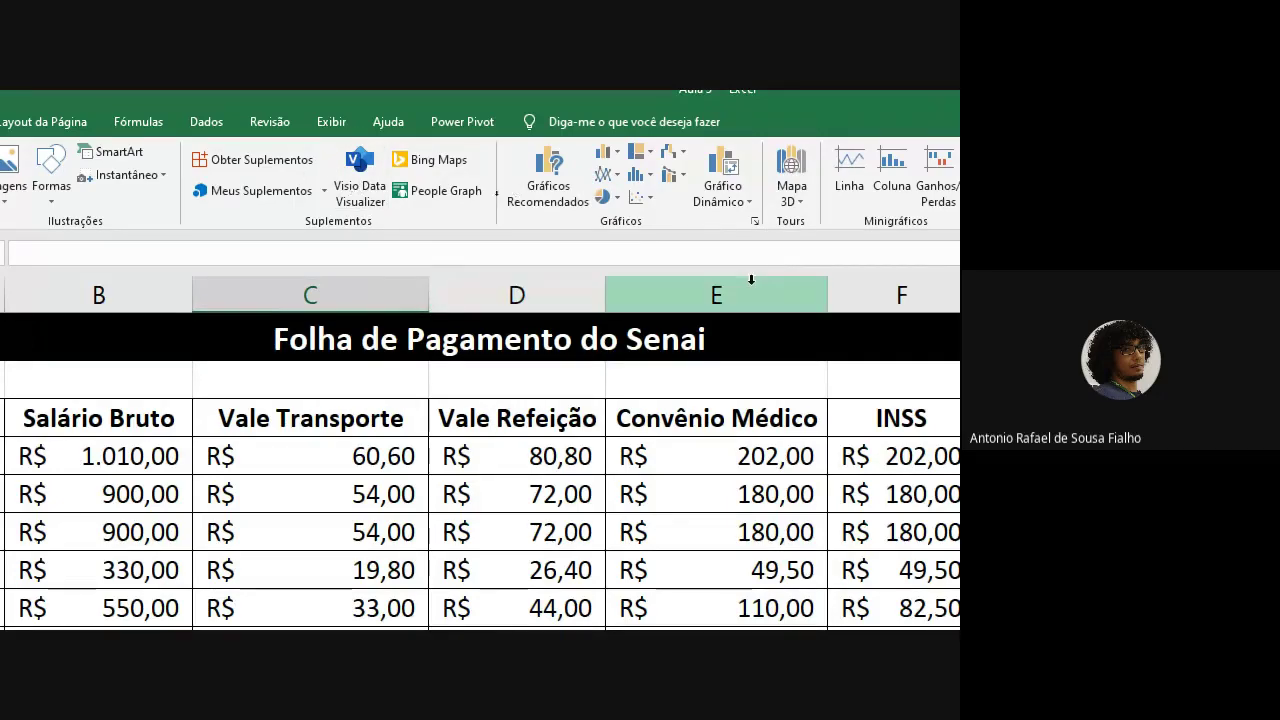
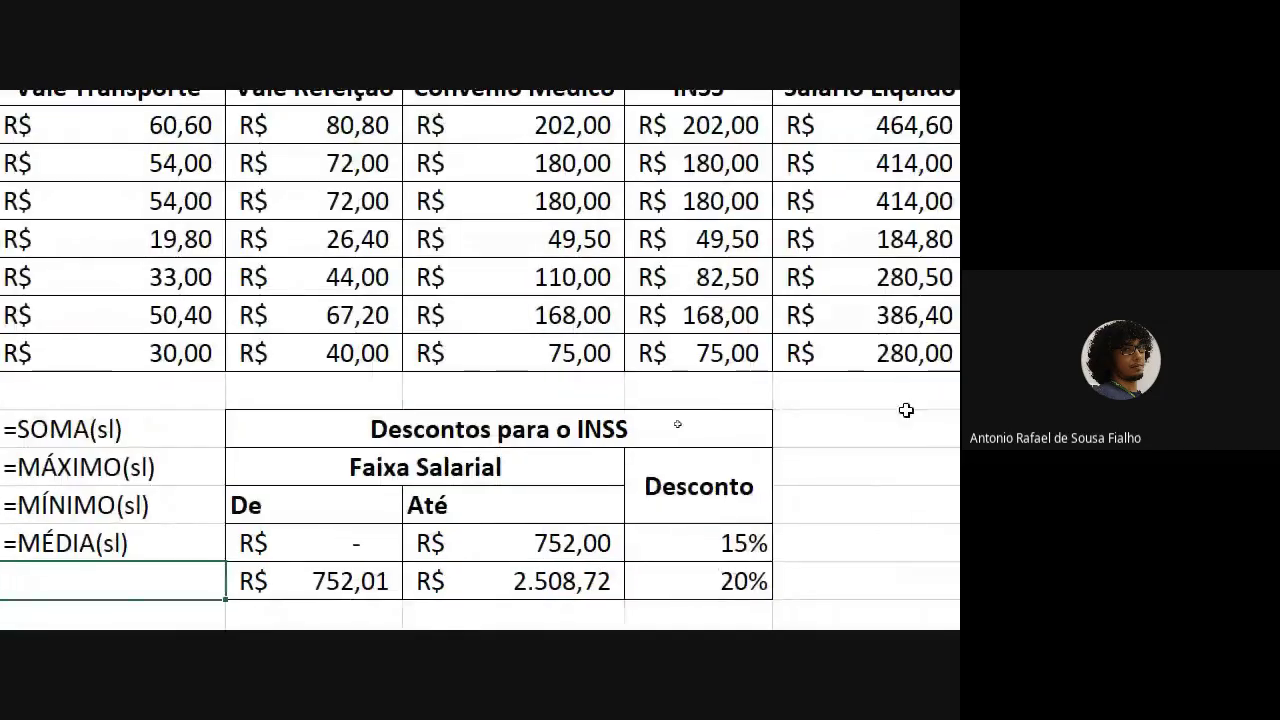
Enter XLSX in the cell beside the "Descontos para o INSS" heading and XLS in the cell below it
click(908, 426)
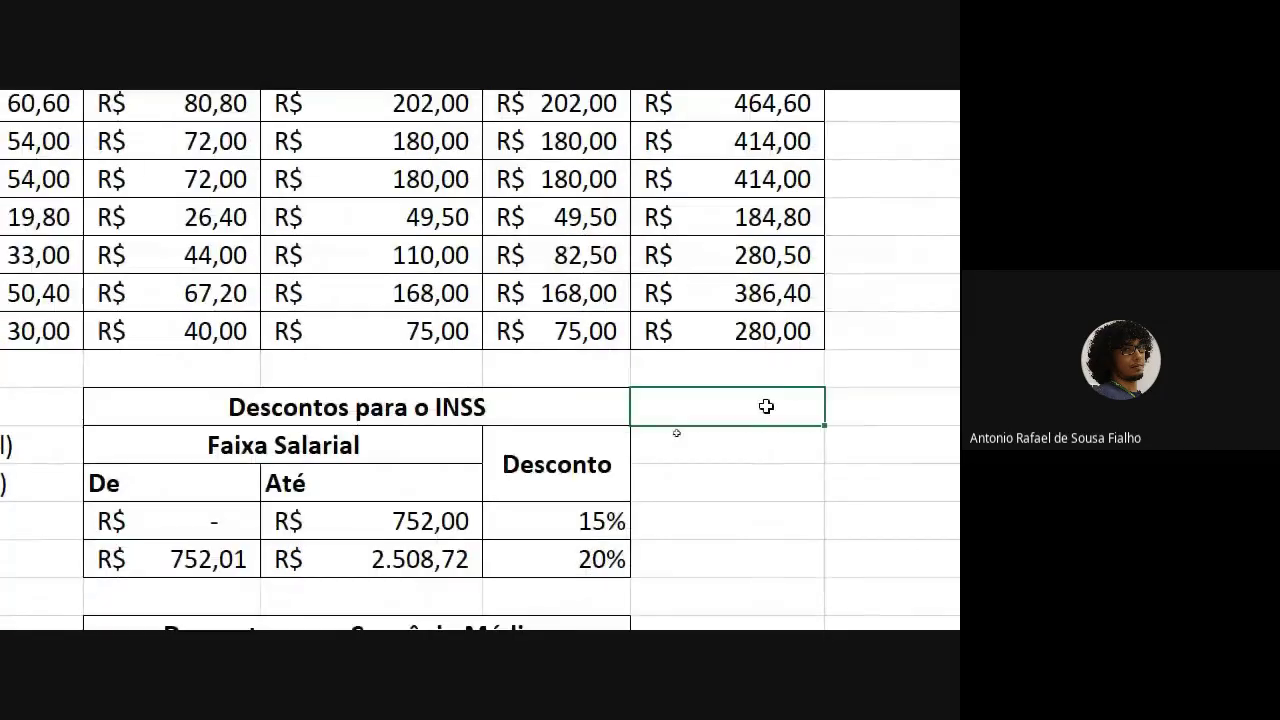
text(XLSX)
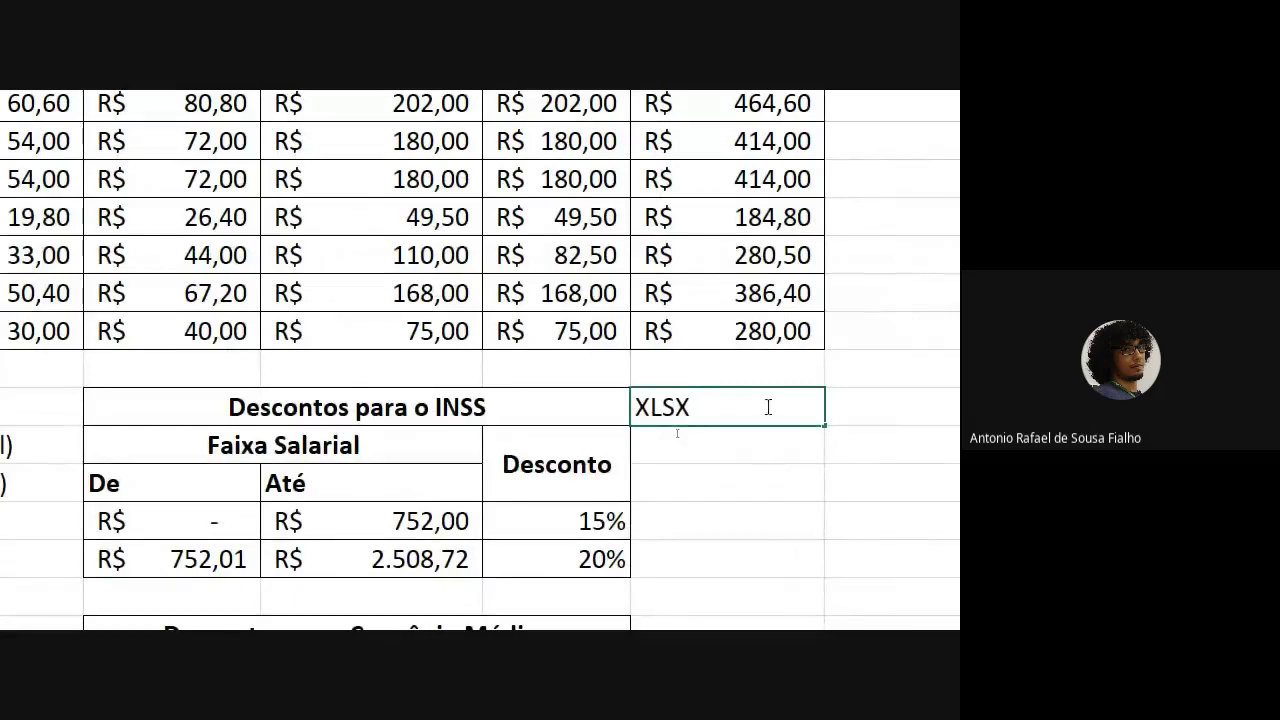
key(Return)
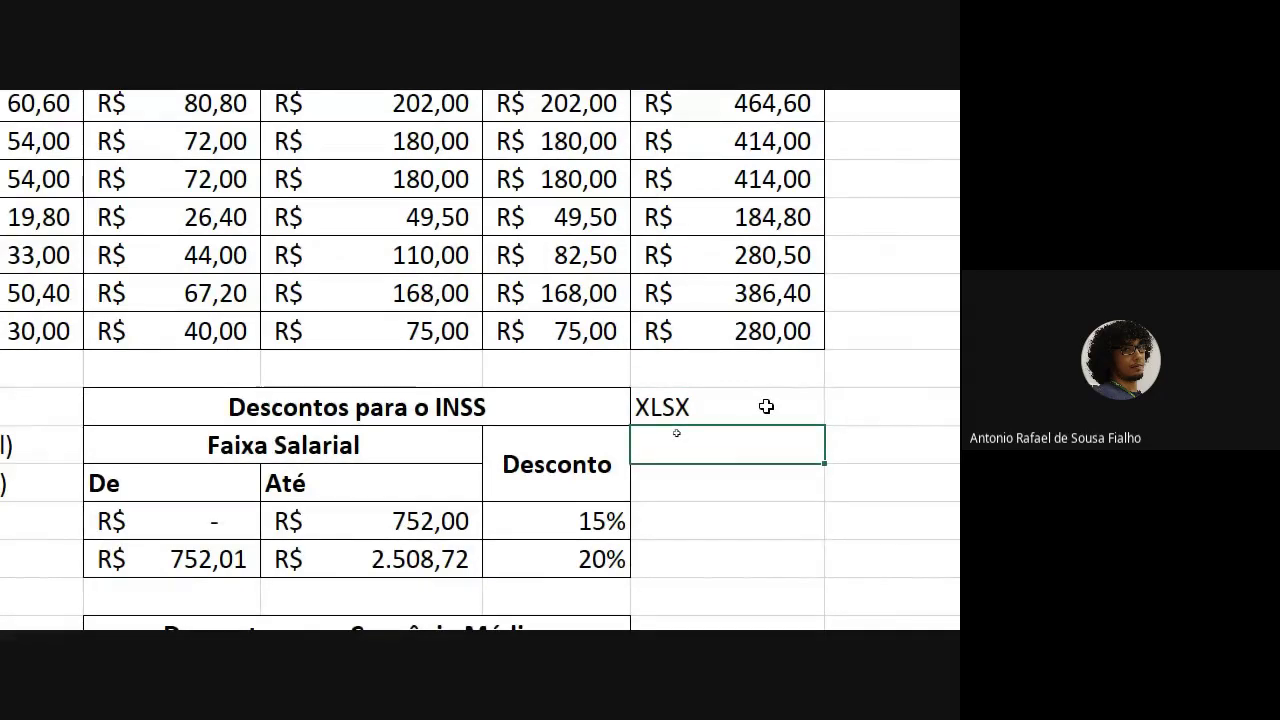
text(XL)
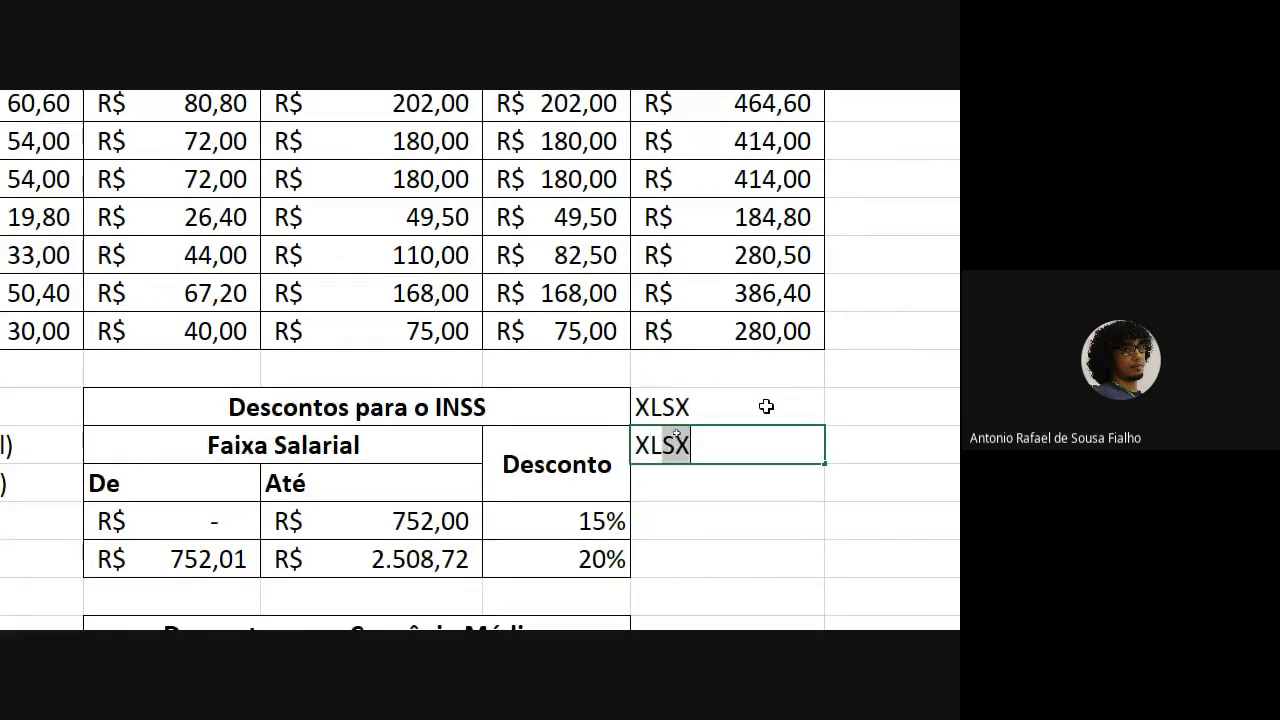
text(S)
key(BackSpace)
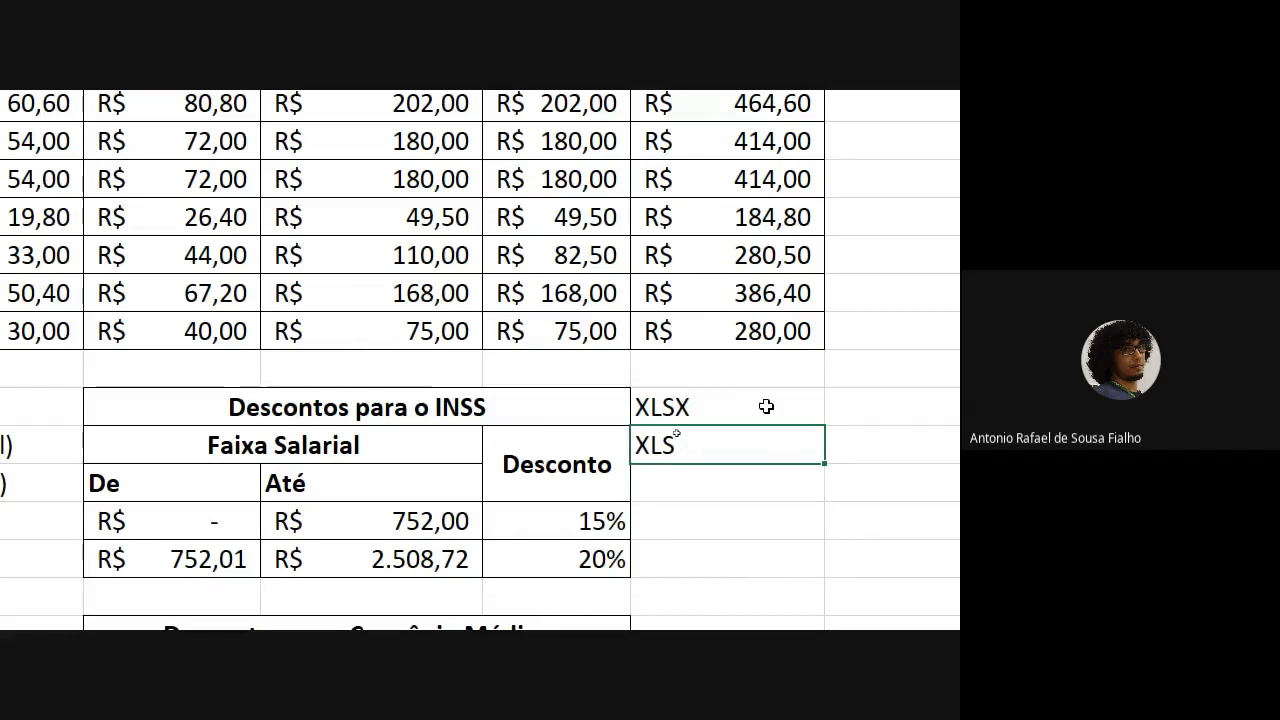
Clear the XLSX and XLS entries beside the INSS discount table
click(766, 406)
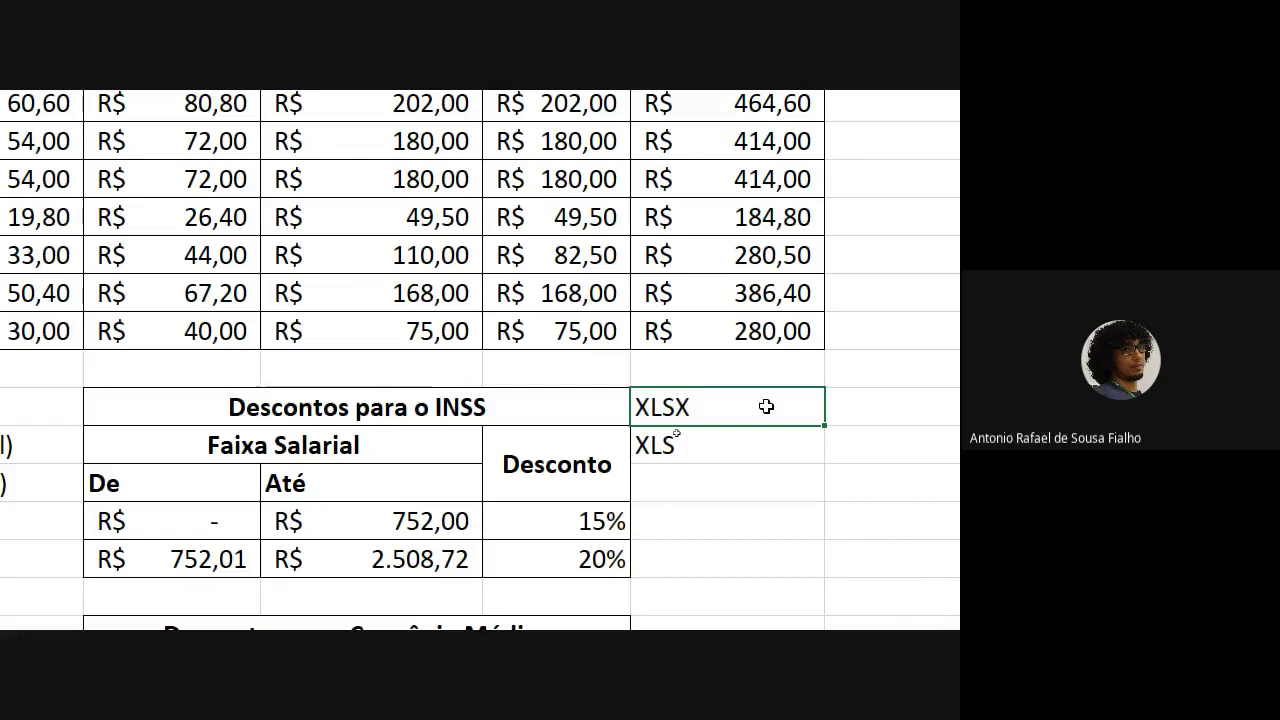
key(shift+Down)
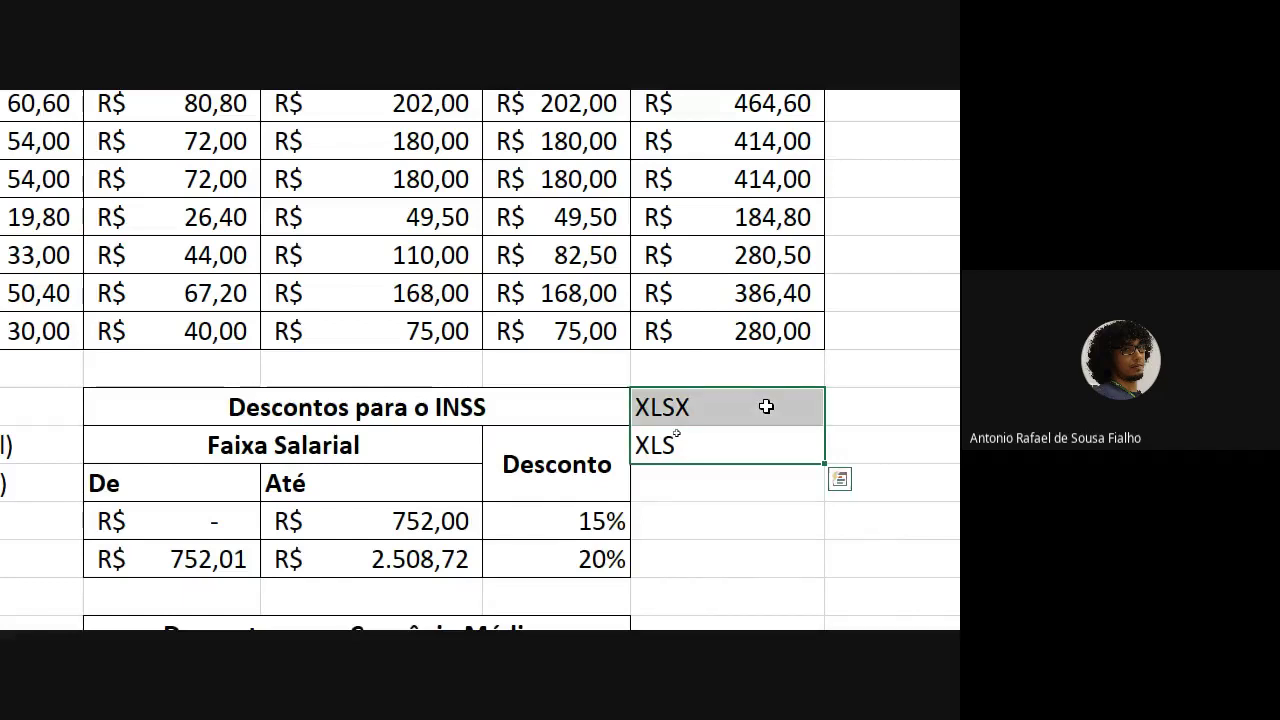
key(Delete)
click(767, 407)
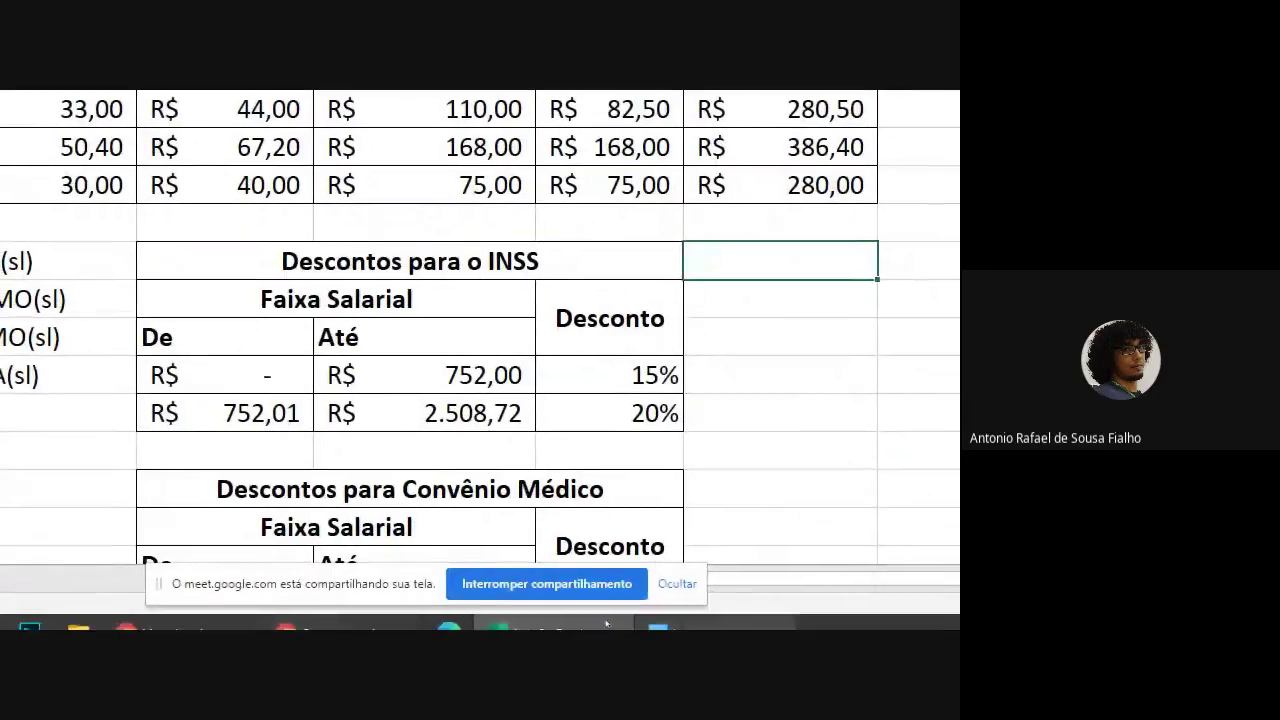
Switch to the Lupa screen magnifier, reduce the magnification to 100% and minimise it
click(709, 618)
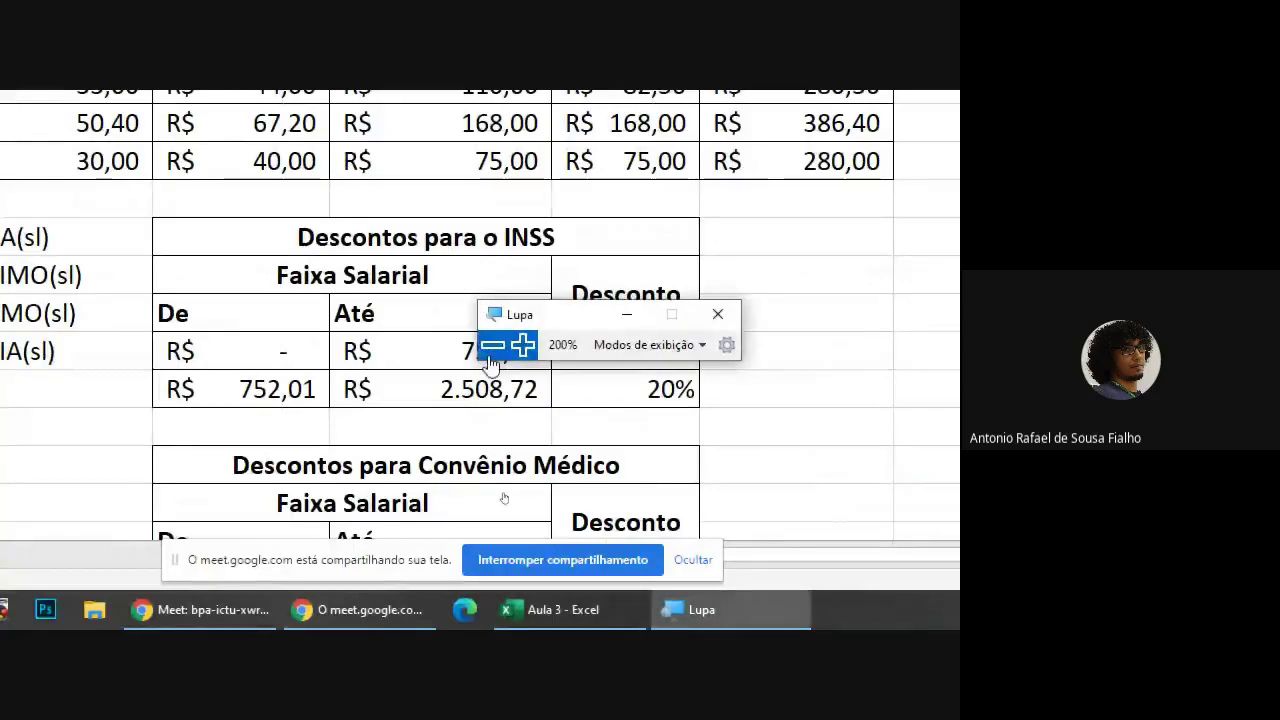
click(492, 344)
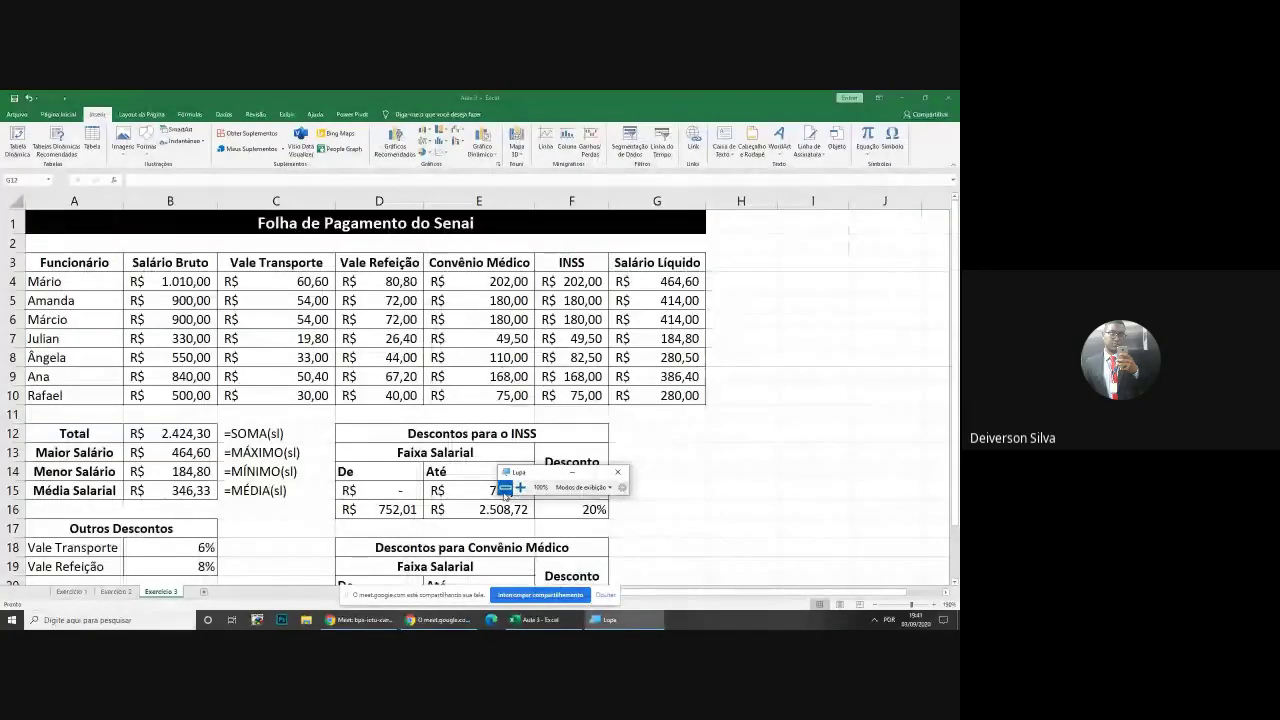
click(572, 473)
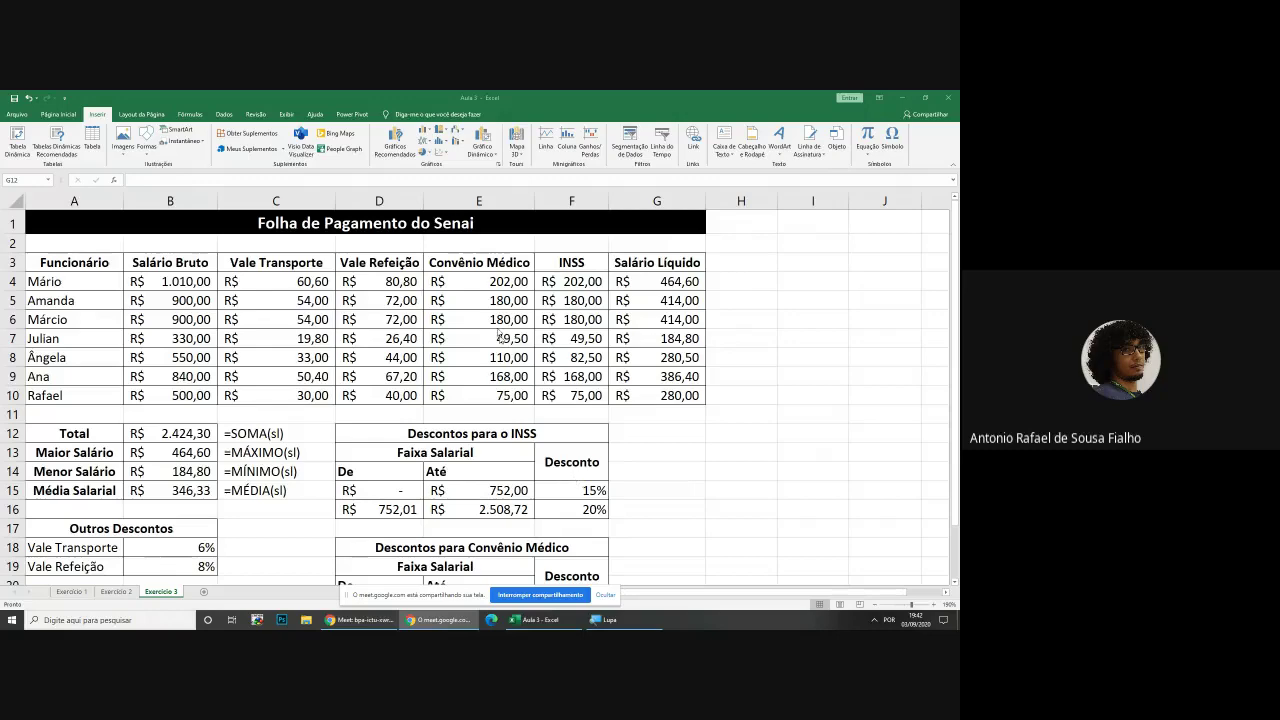
Examine the whole payroll table, highlighting the range A3:G10 from employee names to net salaries
scroll(362, 320, up, 1)
scroll(362, 320, up, 2)
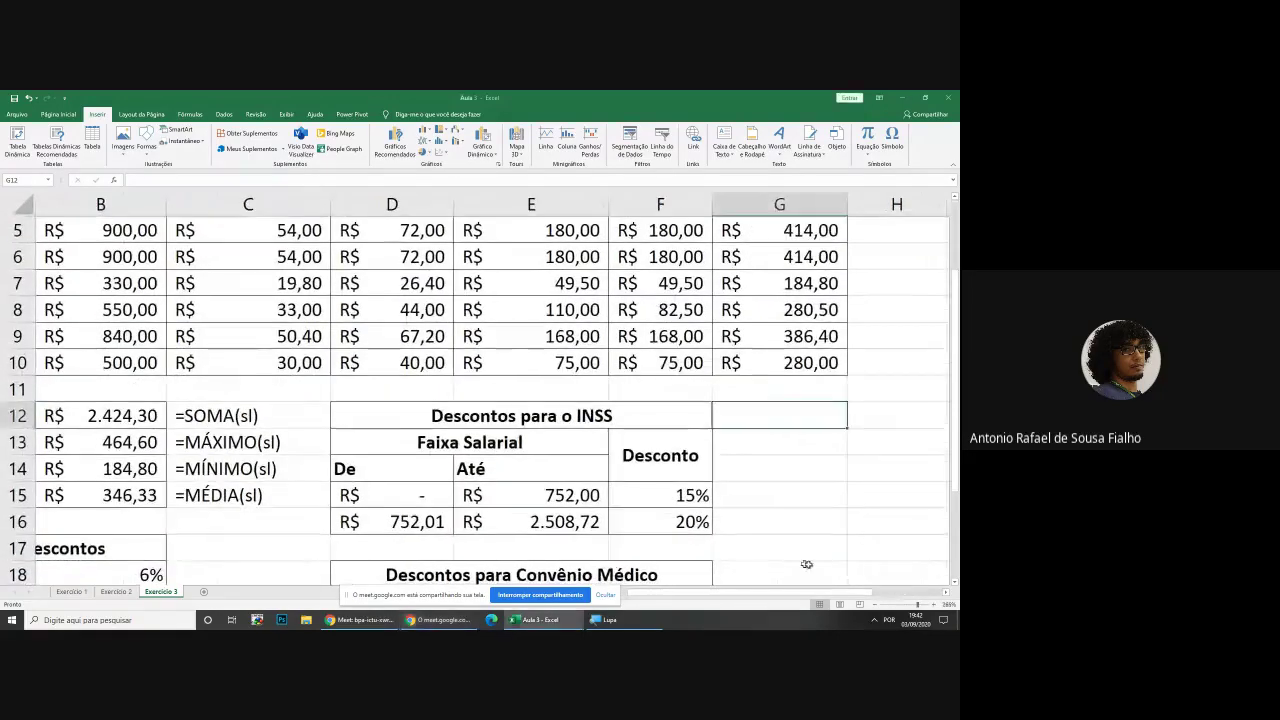
scroll(770, 592, left, 2)
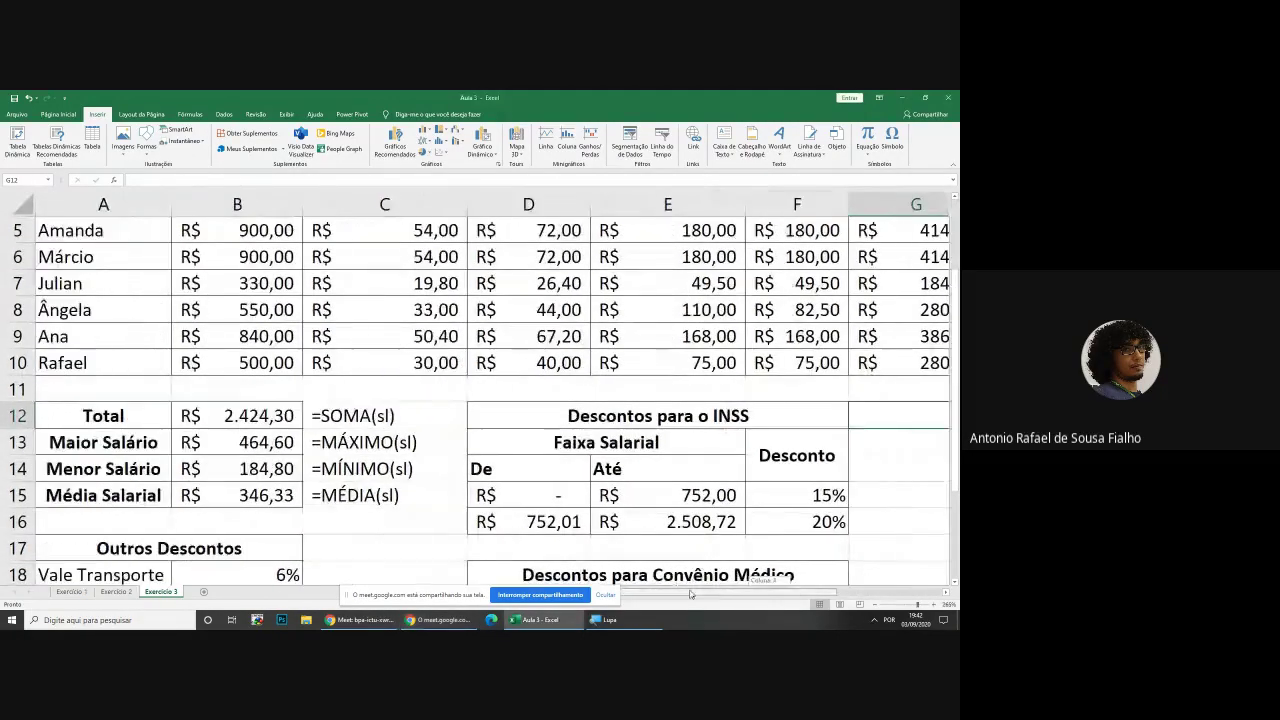
scroll(414, 337, up, 2)
click(413, 322)
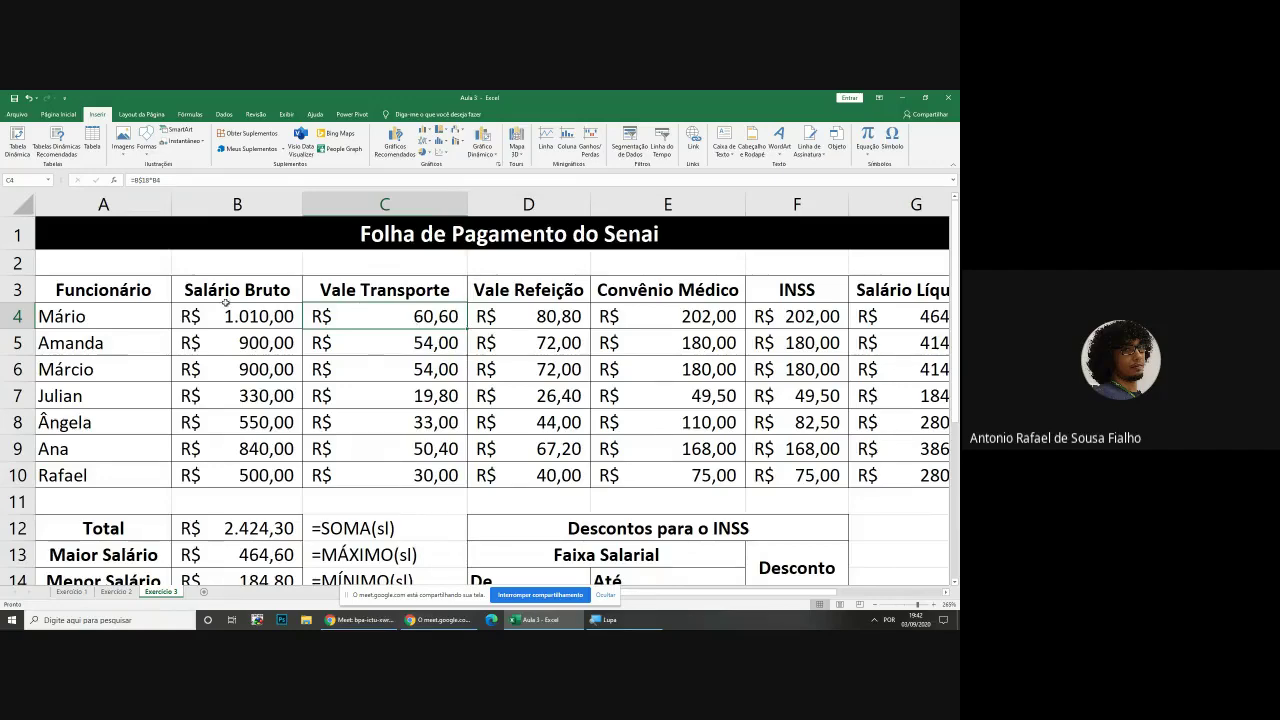
scroll(225, 303, down, 1)
scroll(218, 303, down, 1)
drag(95, 280, 812, 447)
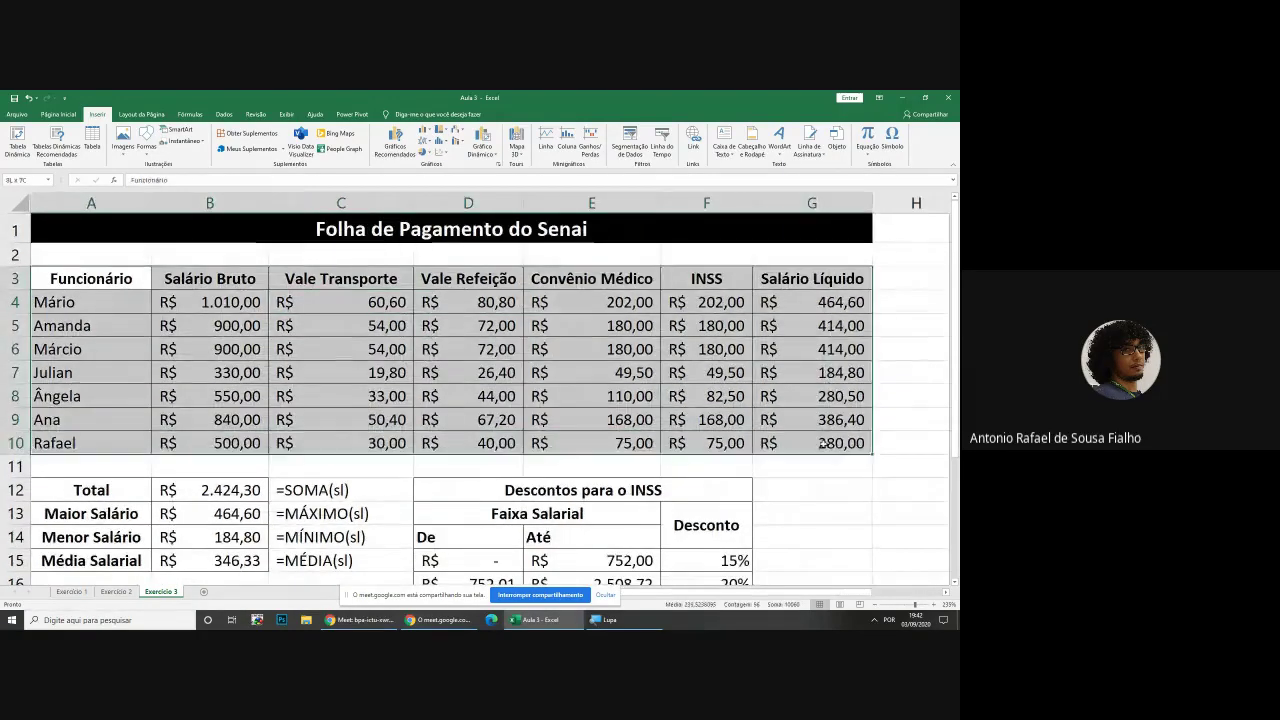
click(814, 498)
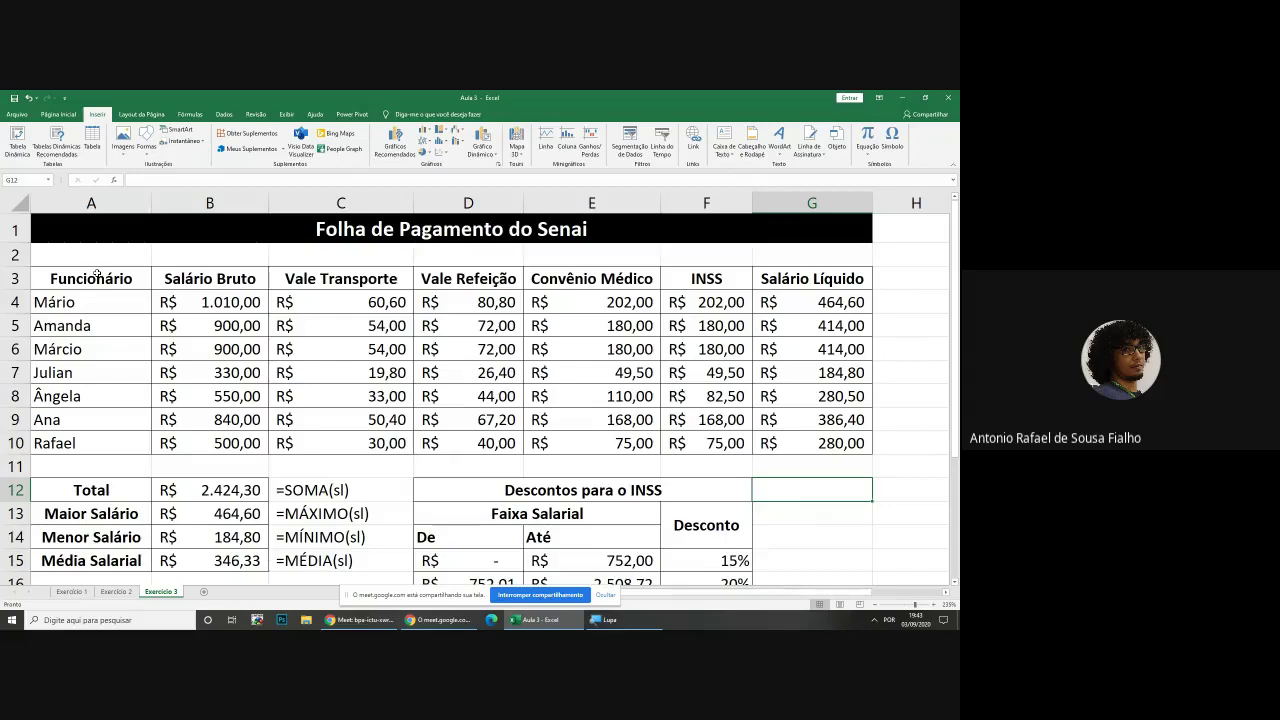
Highlight the employee names with their gross salaries, and the net salary column, to compare possible chart data
drag(97, 273, 196, 443)
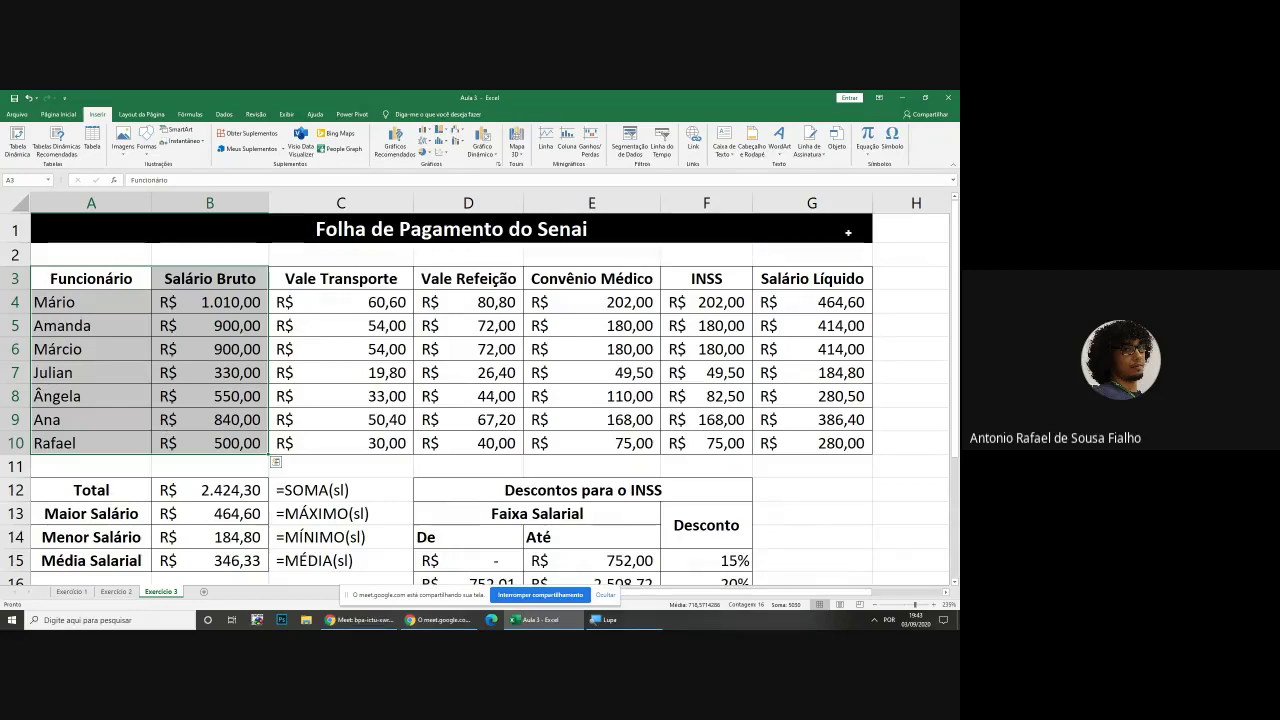
drag(825, 270, 832, 442)
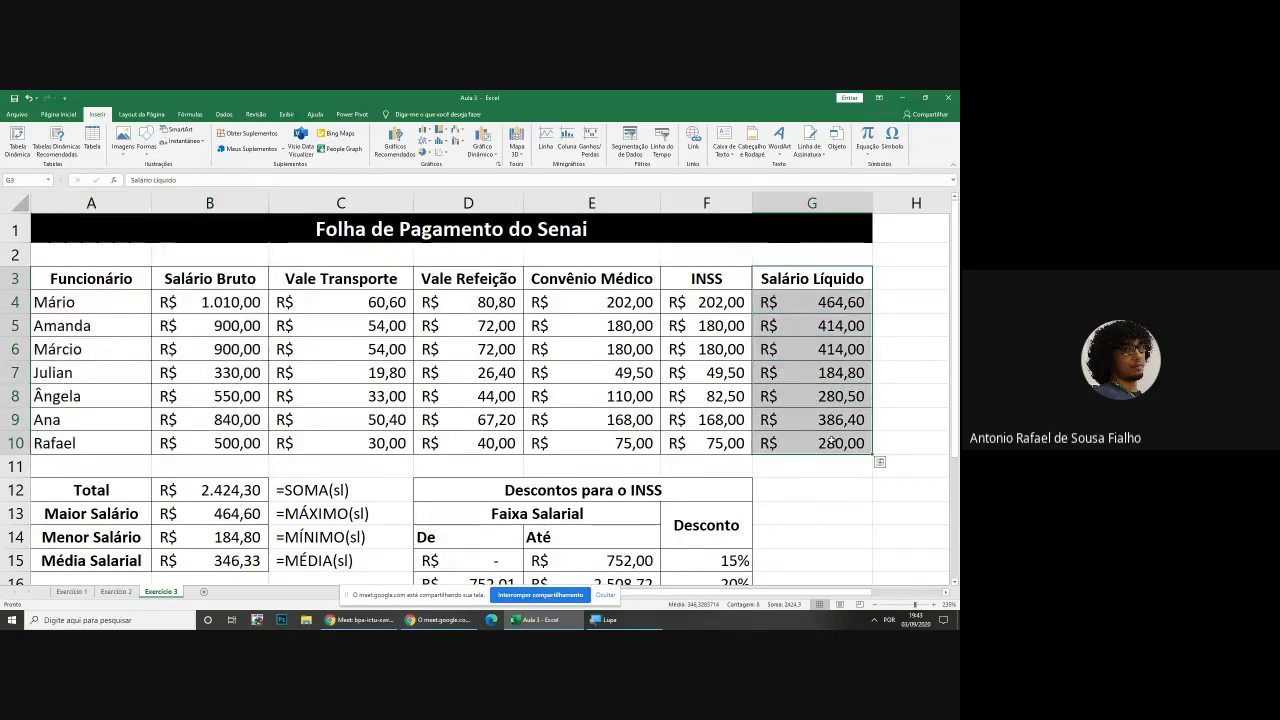
click(305, 322)
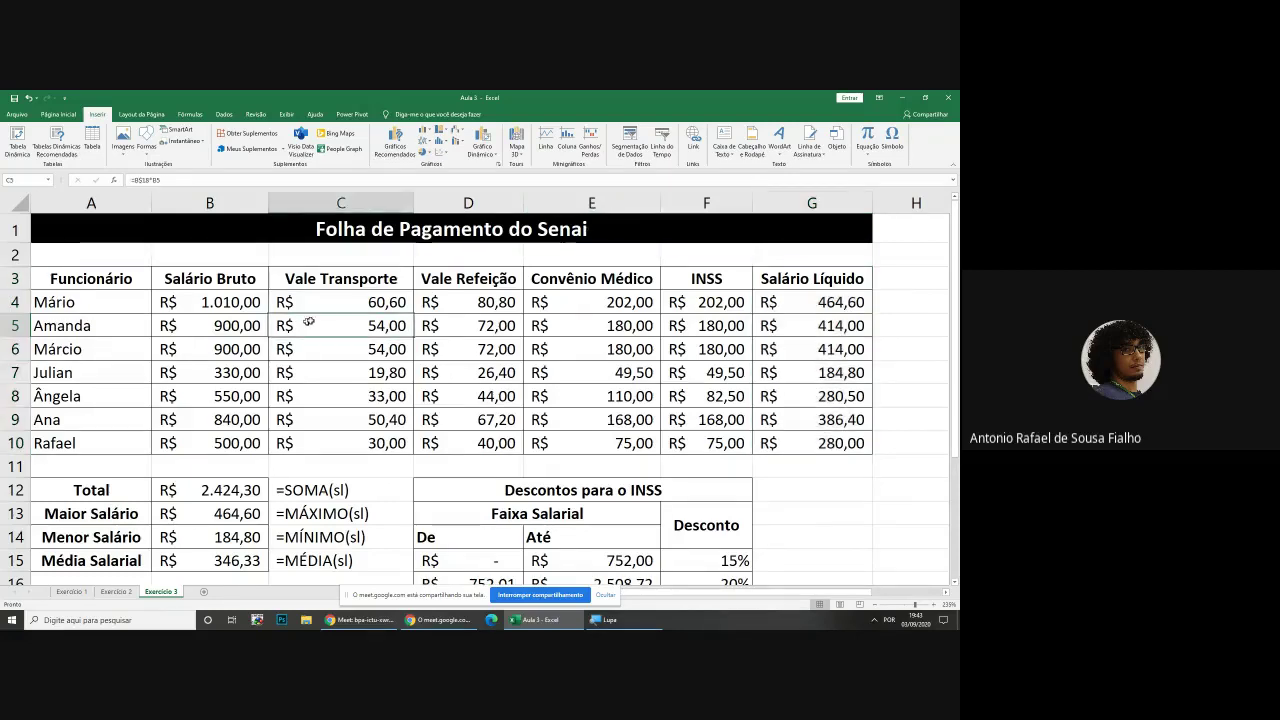
Open the recommended charts for the employee names and gross salaries in A3:B10, with the Lupa magnifier at 200%
drag(126, 270, 180, 447)
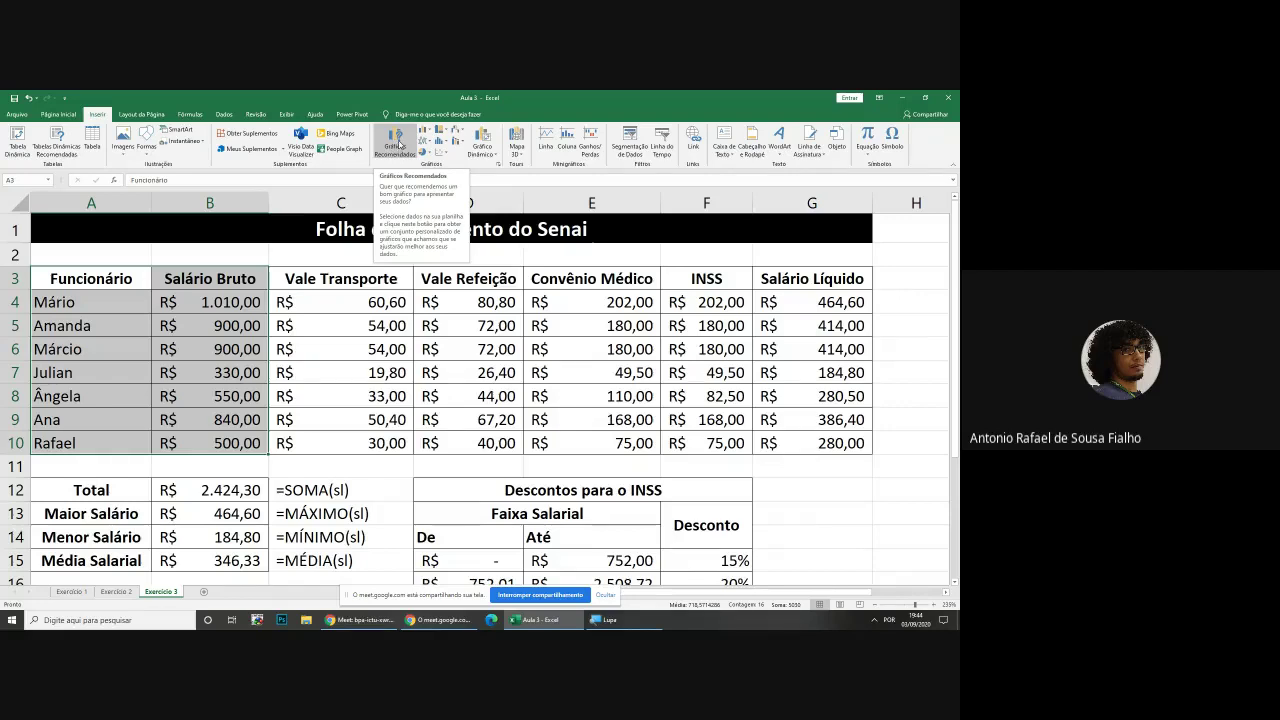
click(398, 145)
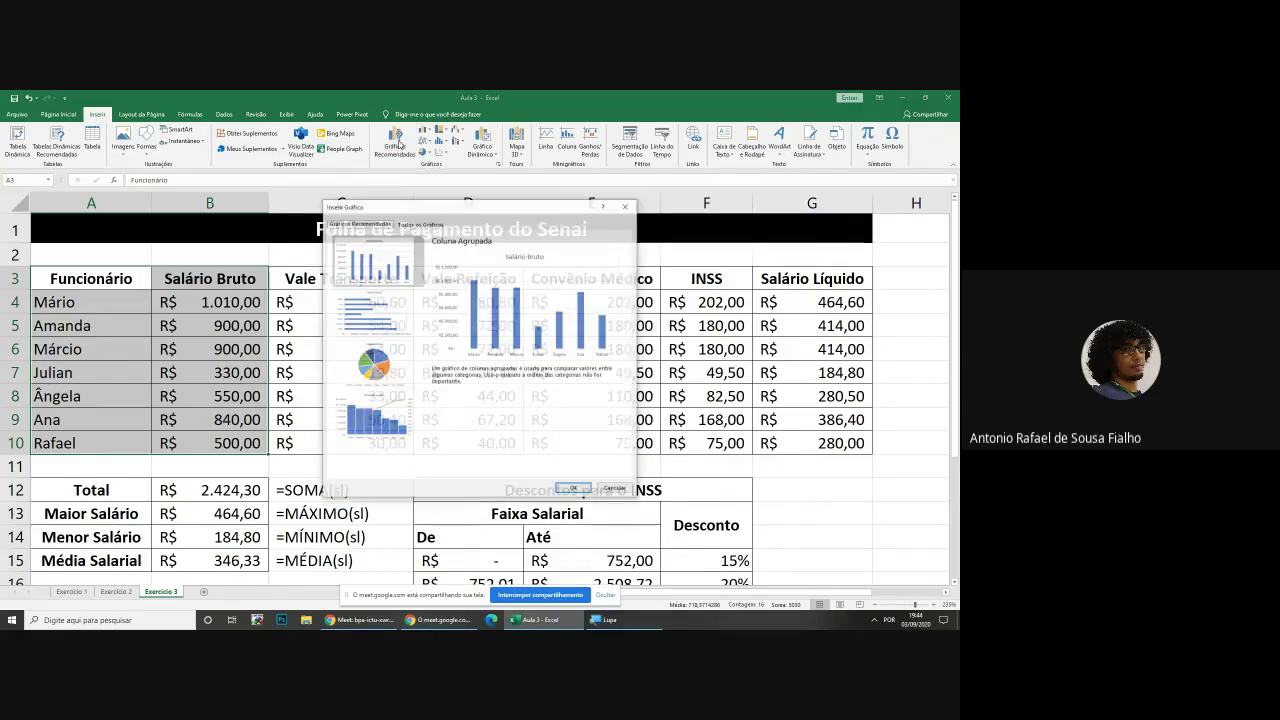
drag(440, 207, 443, 201)
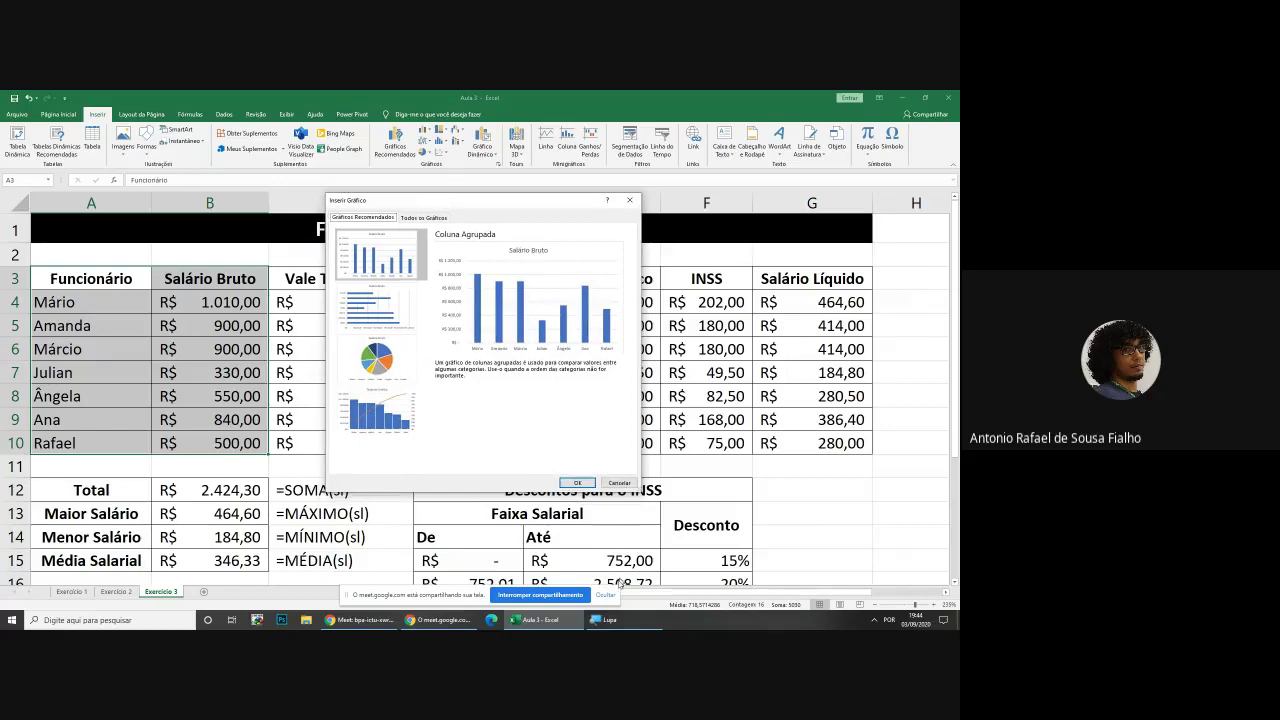
click(622, 620)
click(519, 487)
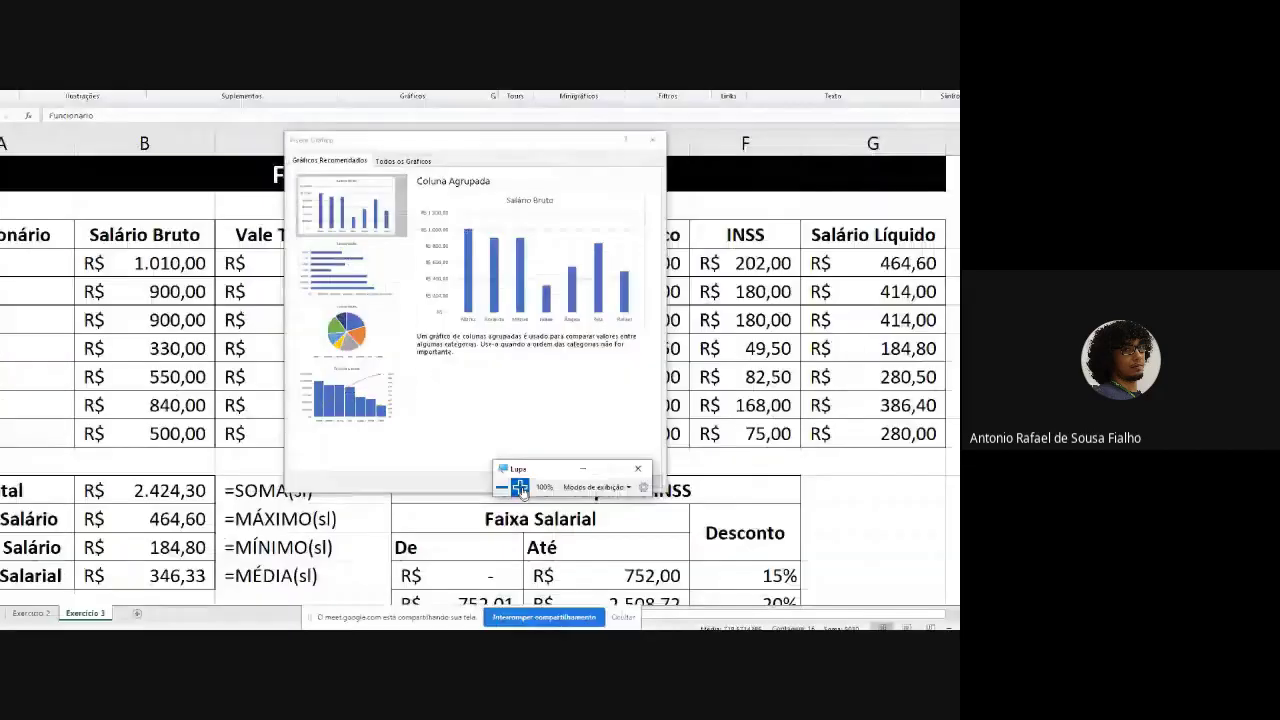
click(376, 128)
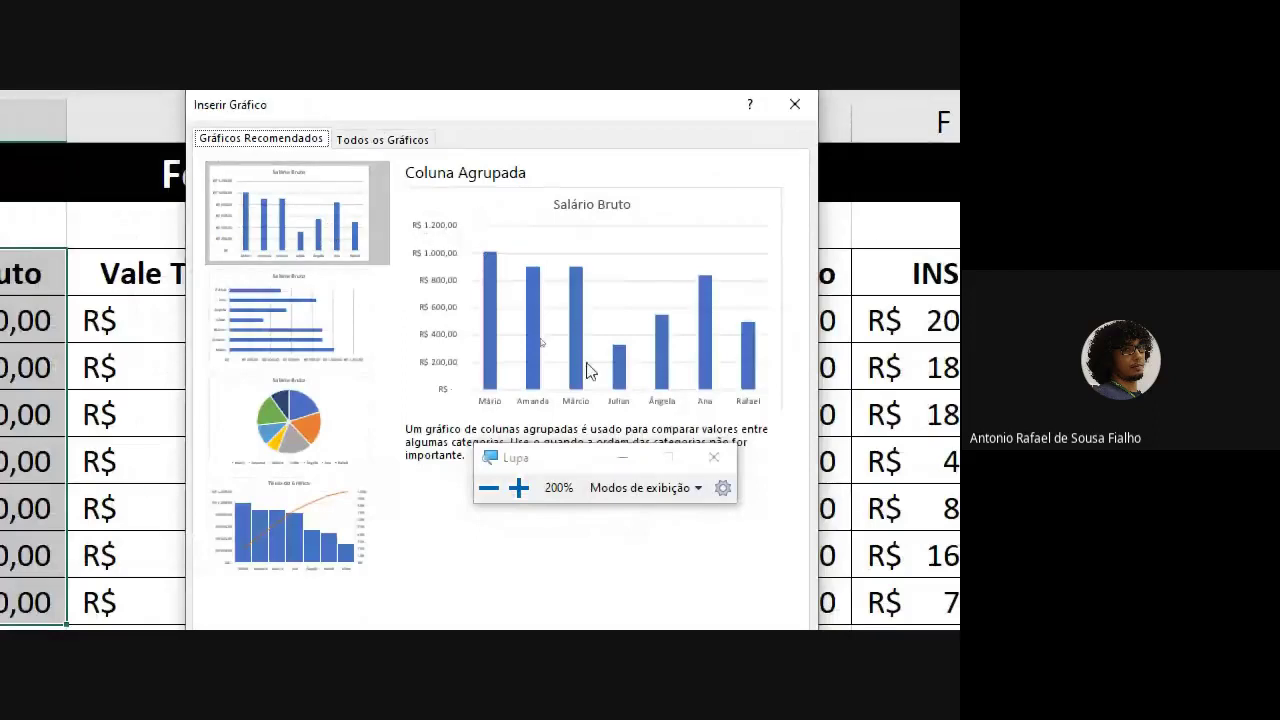
Preview the recommended clustered column, clustered bar, pie and Pareto charts for the gross salary data
click(304, 216)
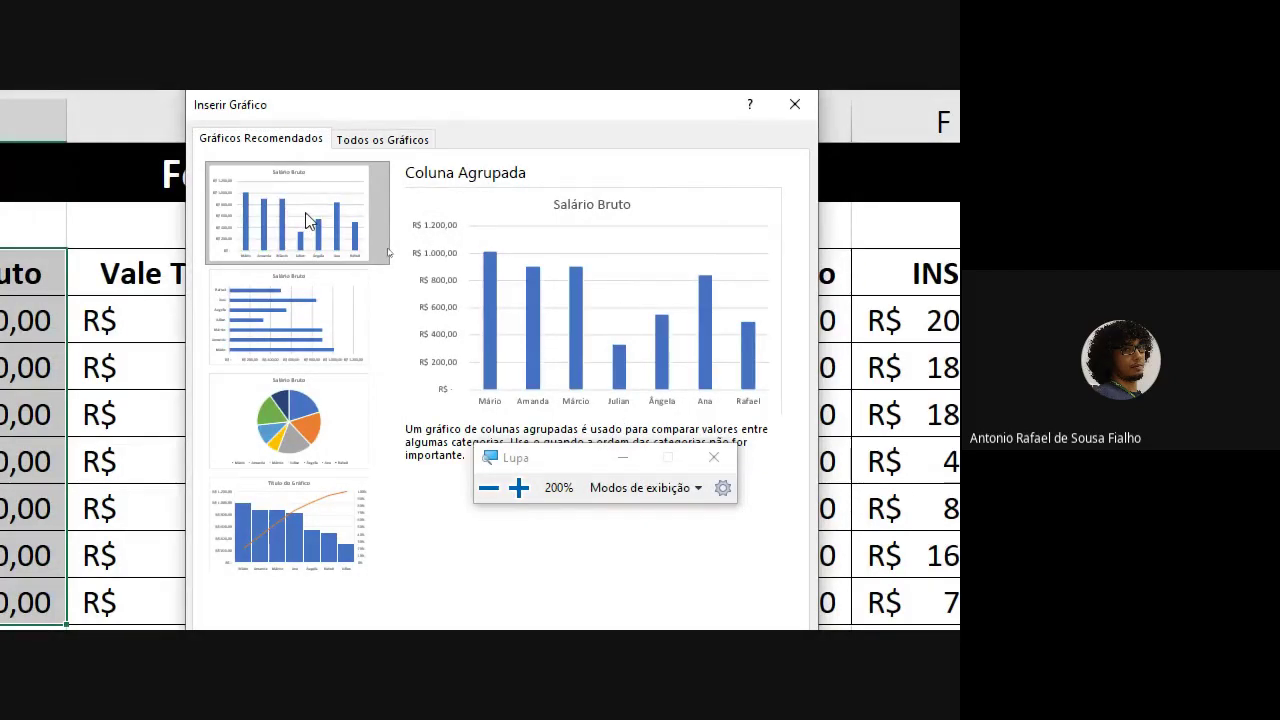
click(312, 326)
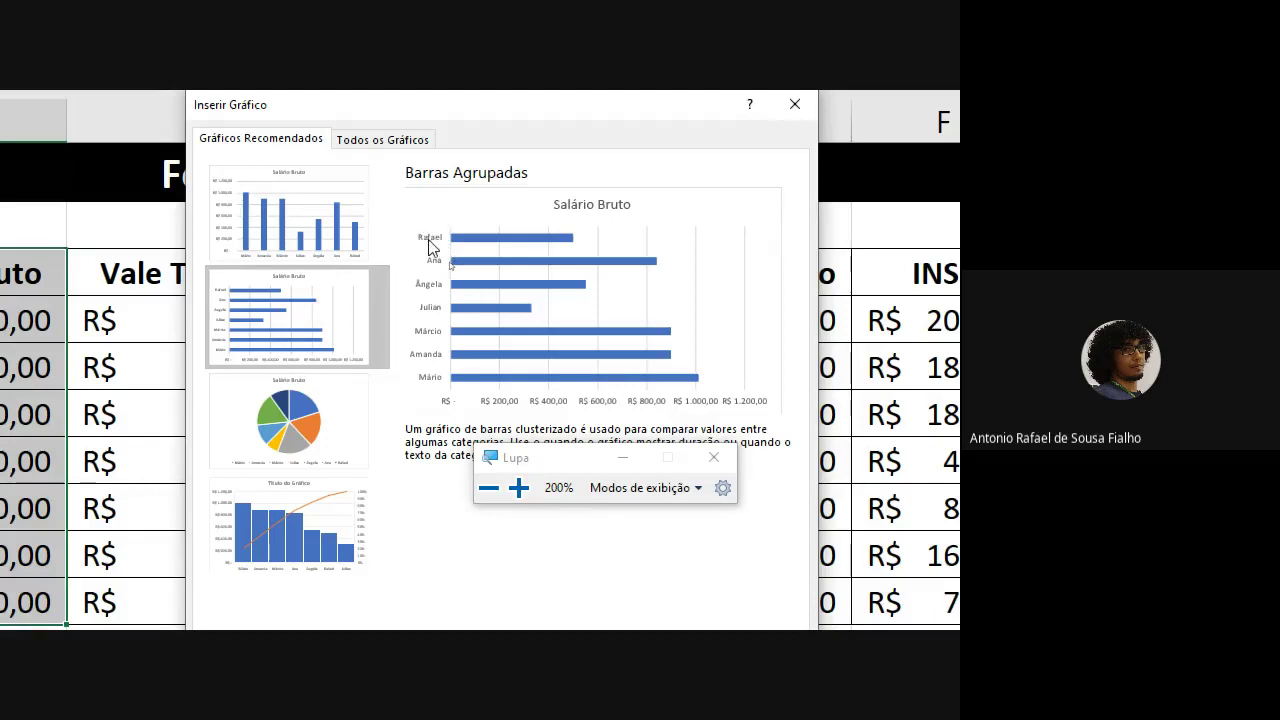
click(232, 210)
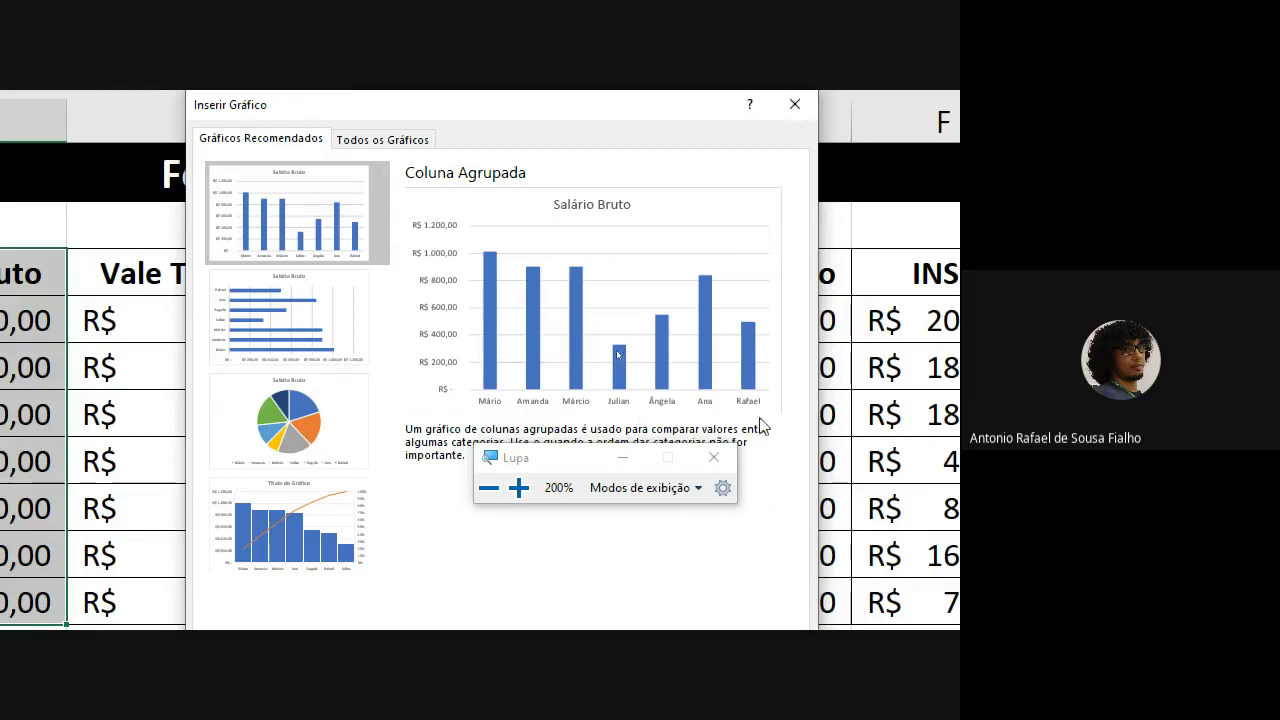
click(284, 420)
drag(575, 462, 645, 538)
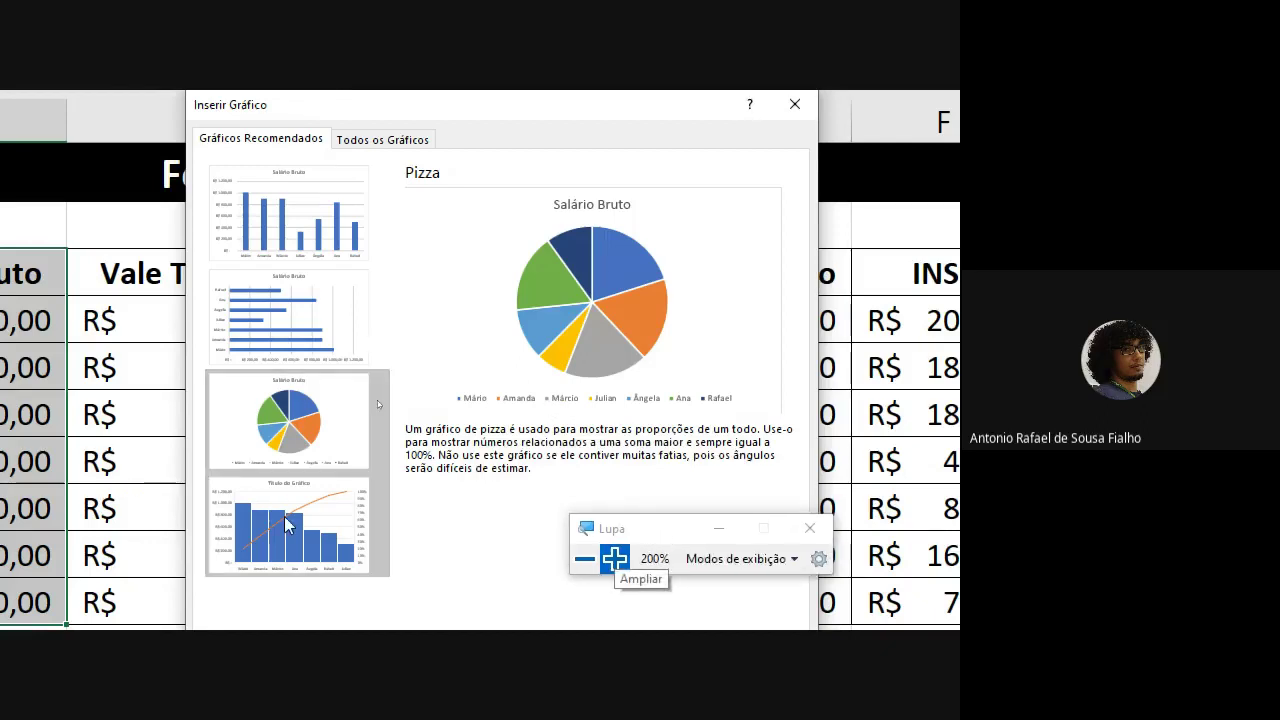
click(340, 520)
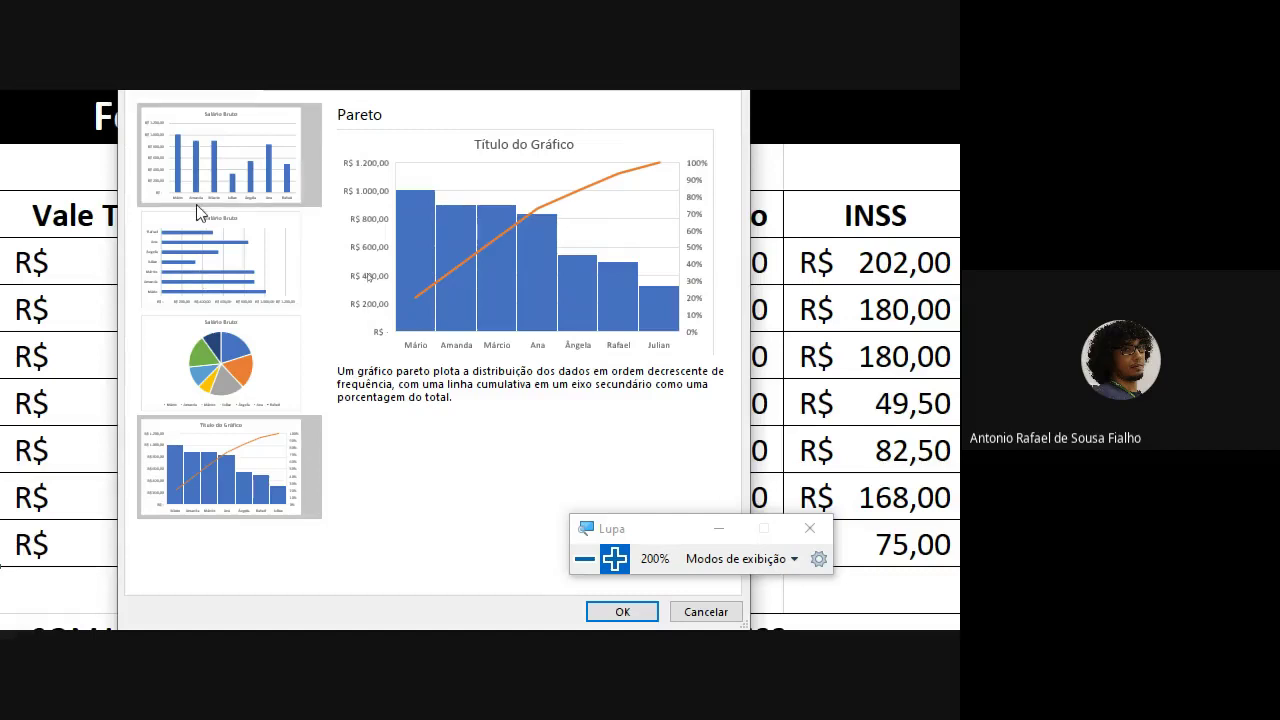
Insert the clustered column chart of gross salaries, return the magnifier to 100%, and move the chart slightly up and toward column A
click(227, 148)
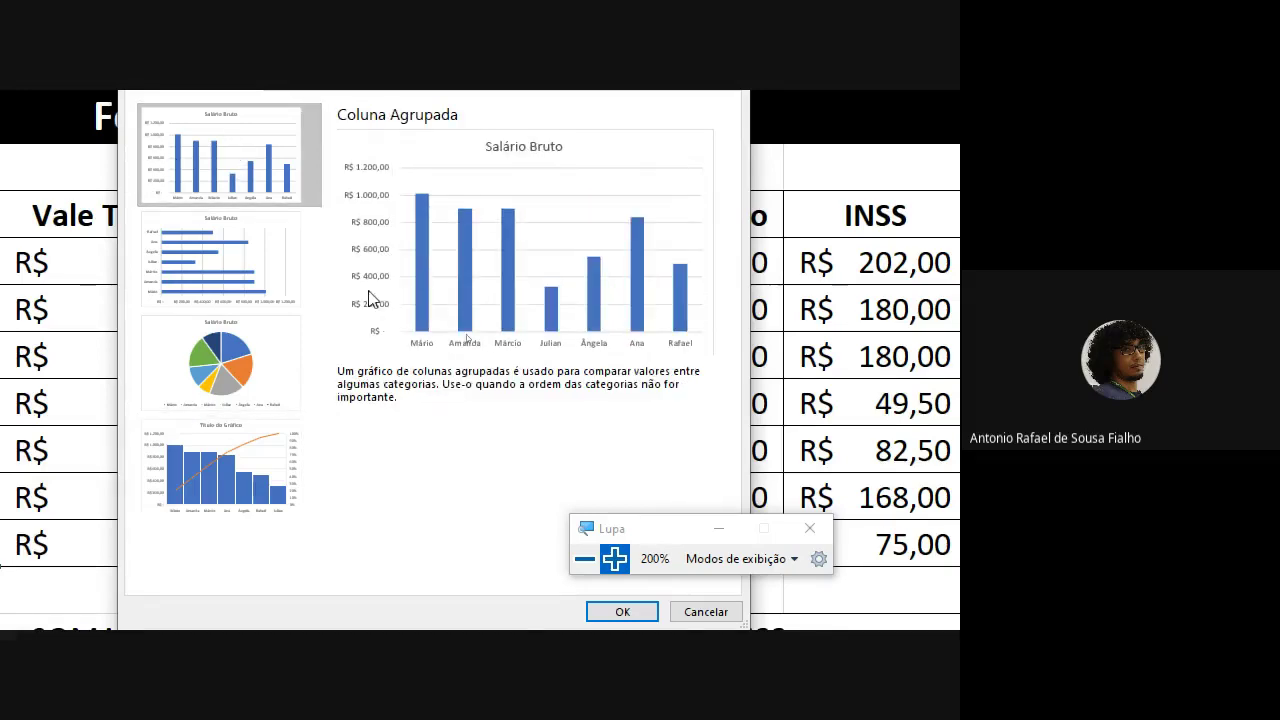
click(585, 558)
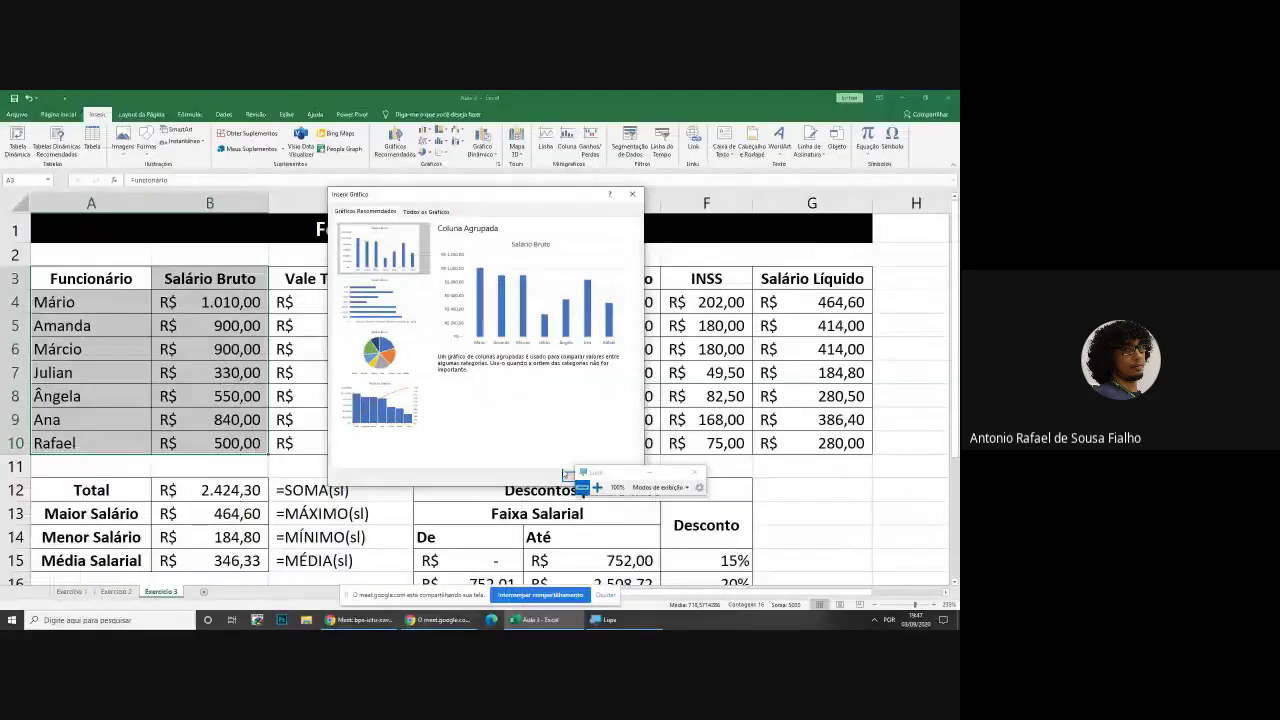
click(569, 477)
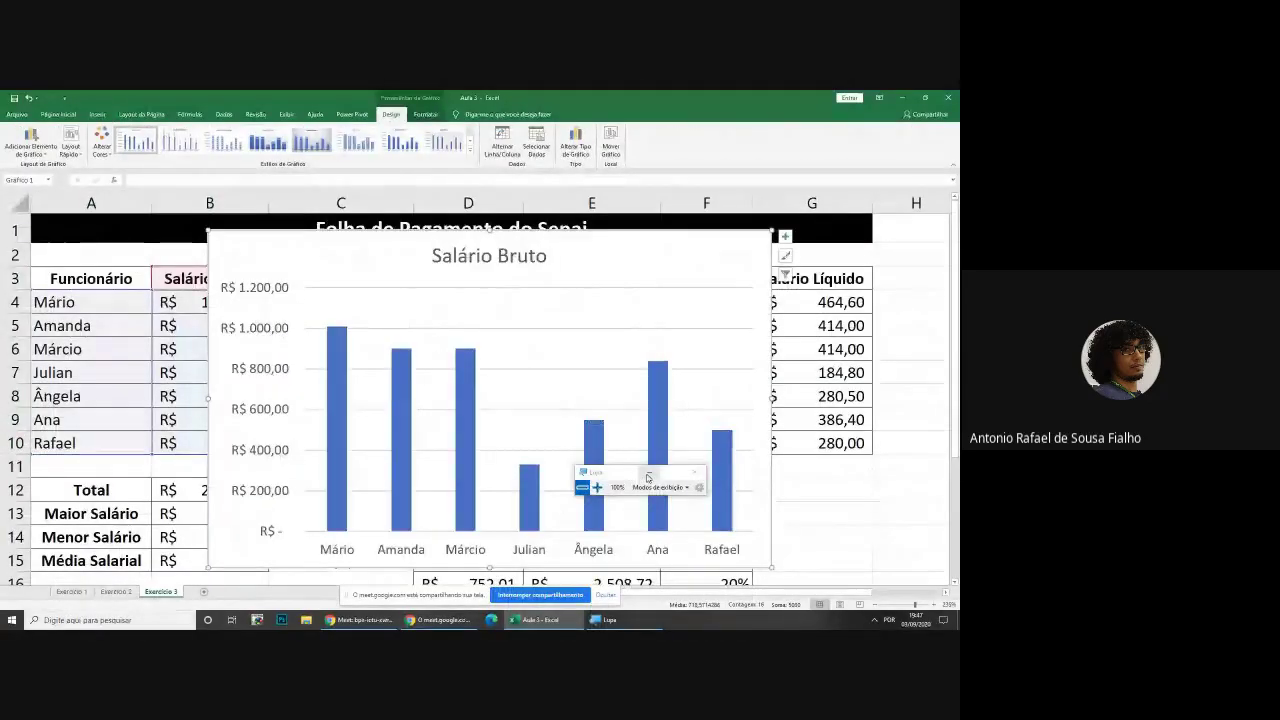
mouse_move(648, 478)
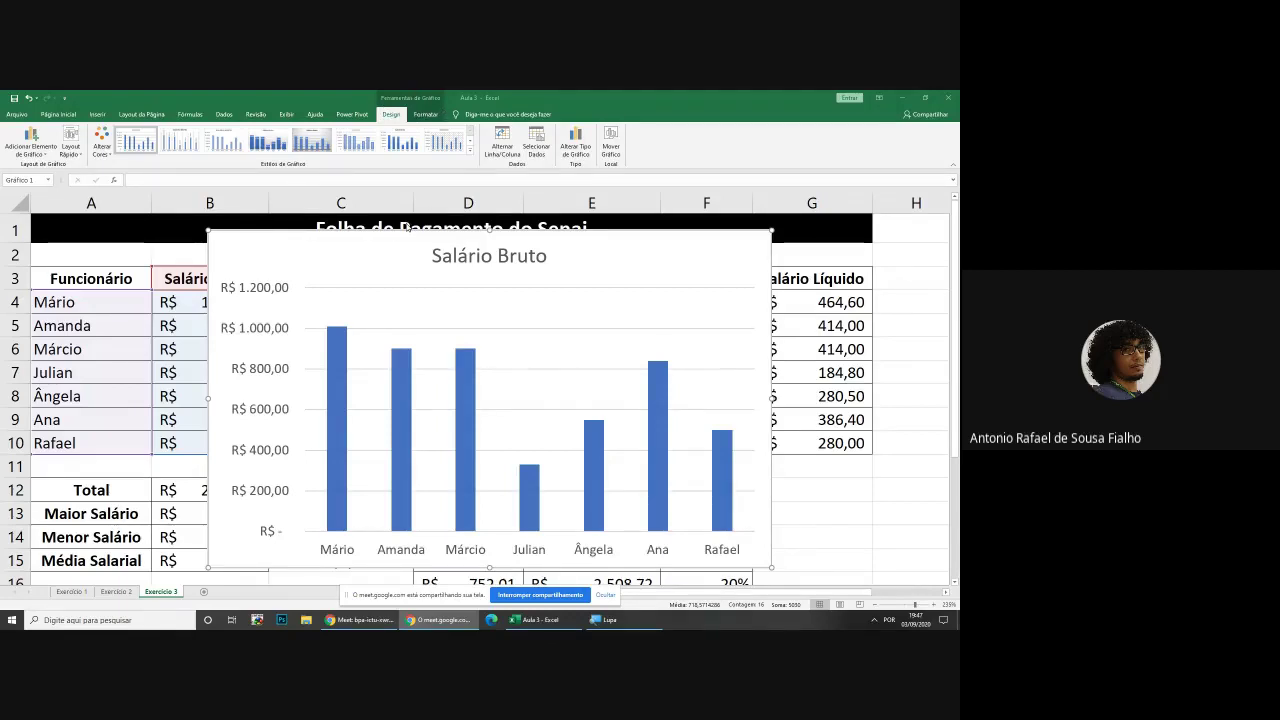
click(385, 236)
drag(536, 252, 490, 248)
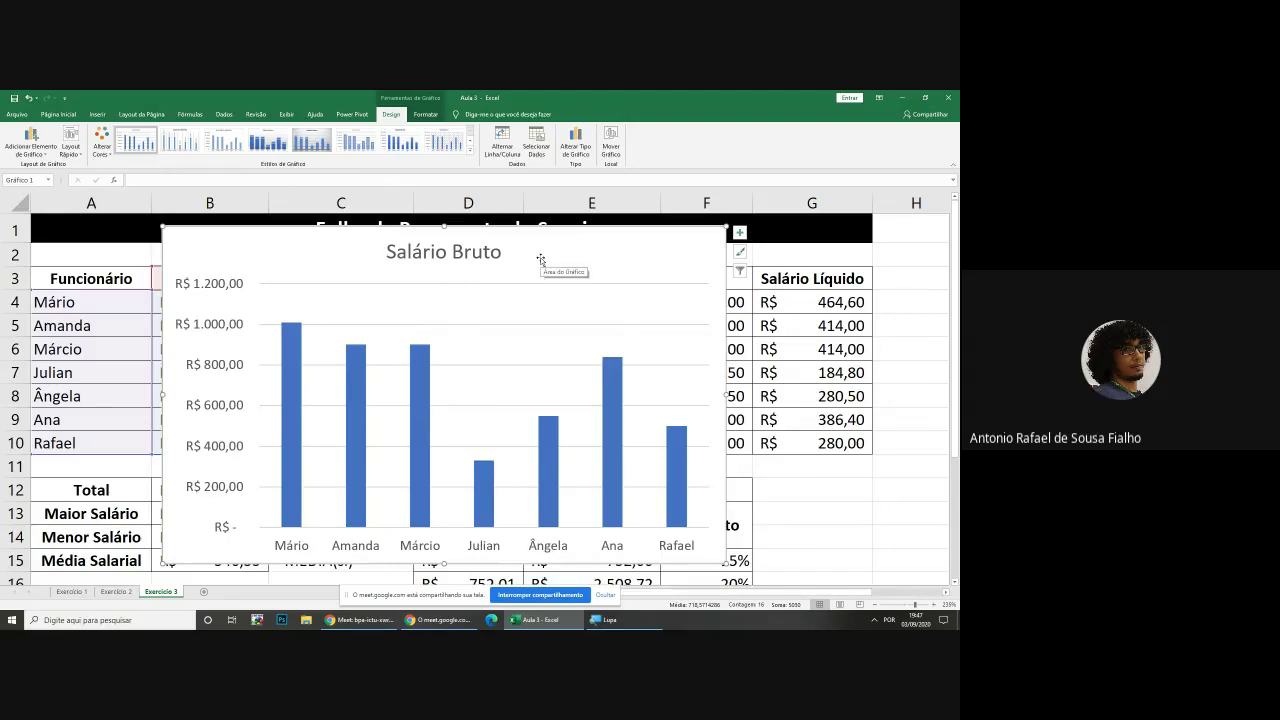
Move the Salário Bruto chart off the first payroll columns, to the area from column G to M around rows 6 to 20
scroll(813, 299, down, 5)
scroll(813, 299, down, 3)
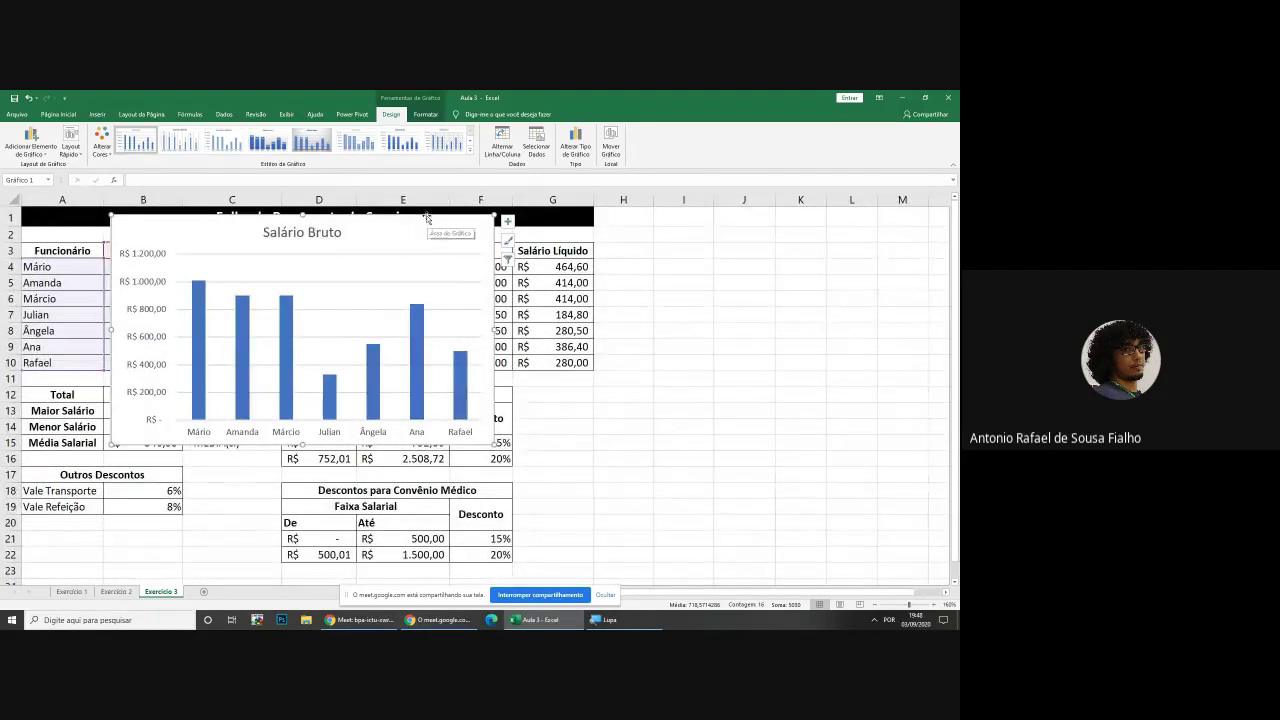
drag(429, 223, 790, 346)
drag(790, 343, 744, 268)
drag(748, 346, 709, 297)
ctrl+scroll(709, 297, down, 3)
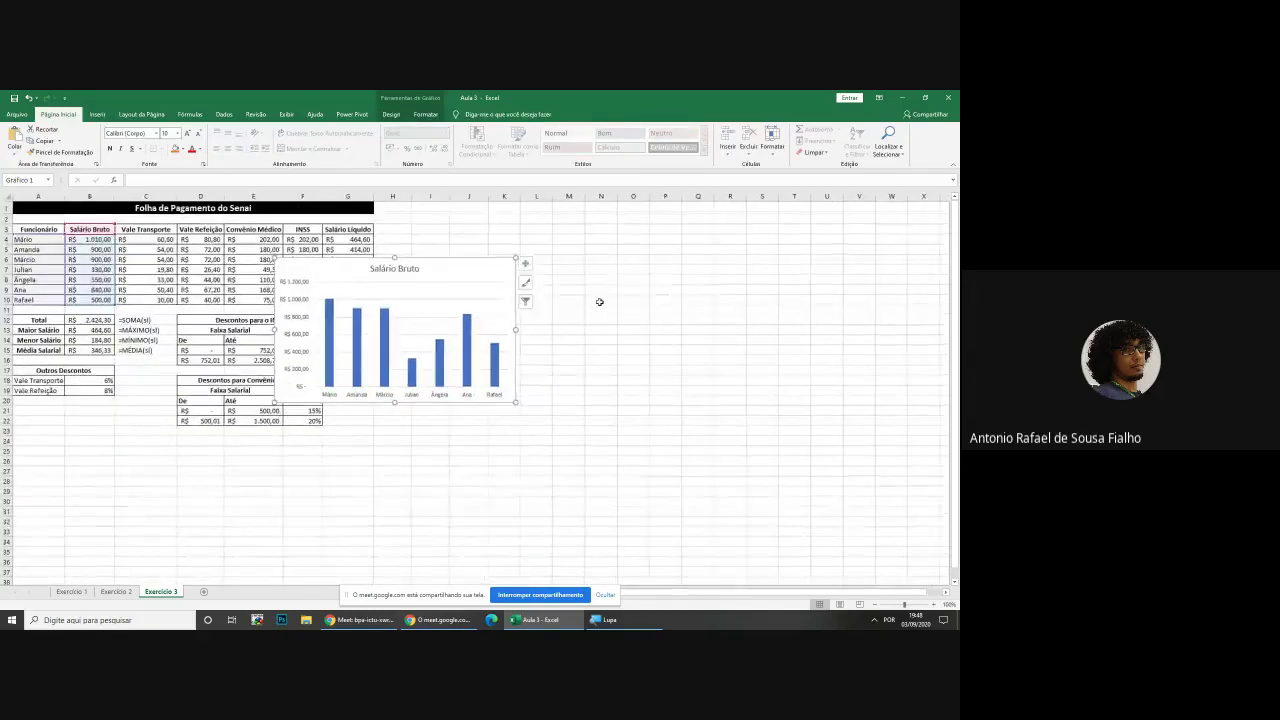
ctrl+scroll(537, 294, up, 1)
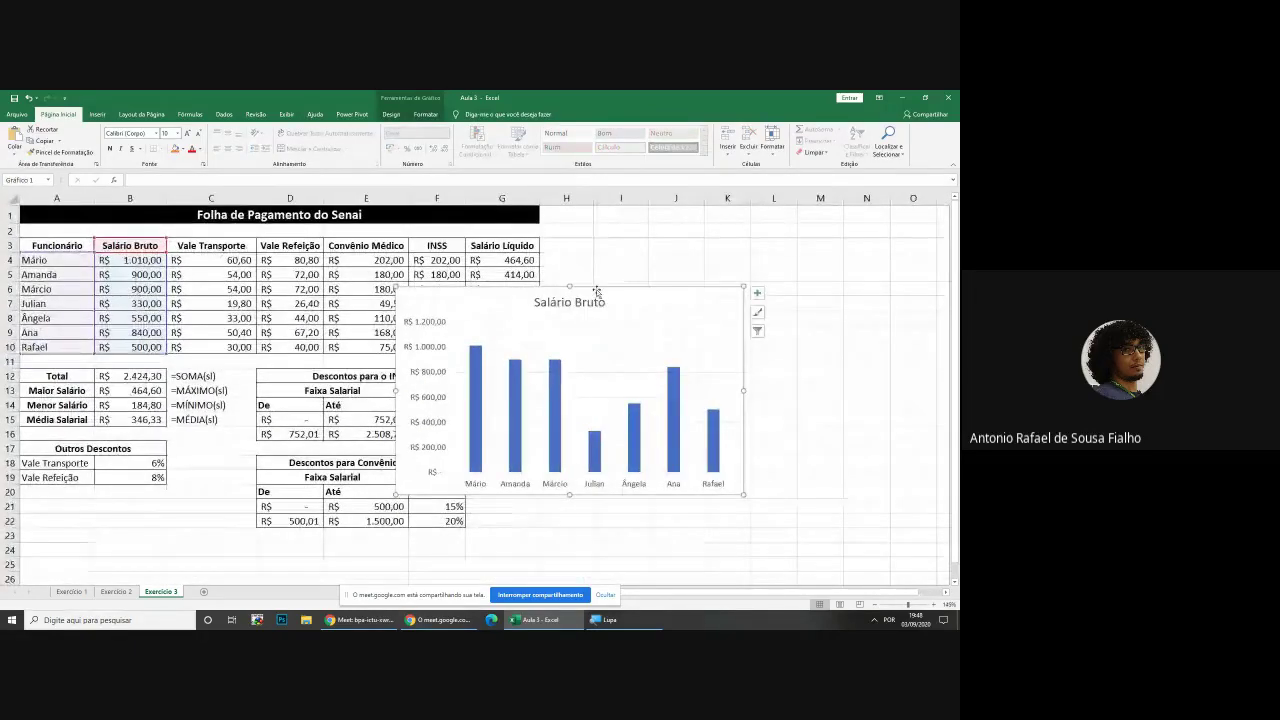
drag(540, 295, 680, 289)
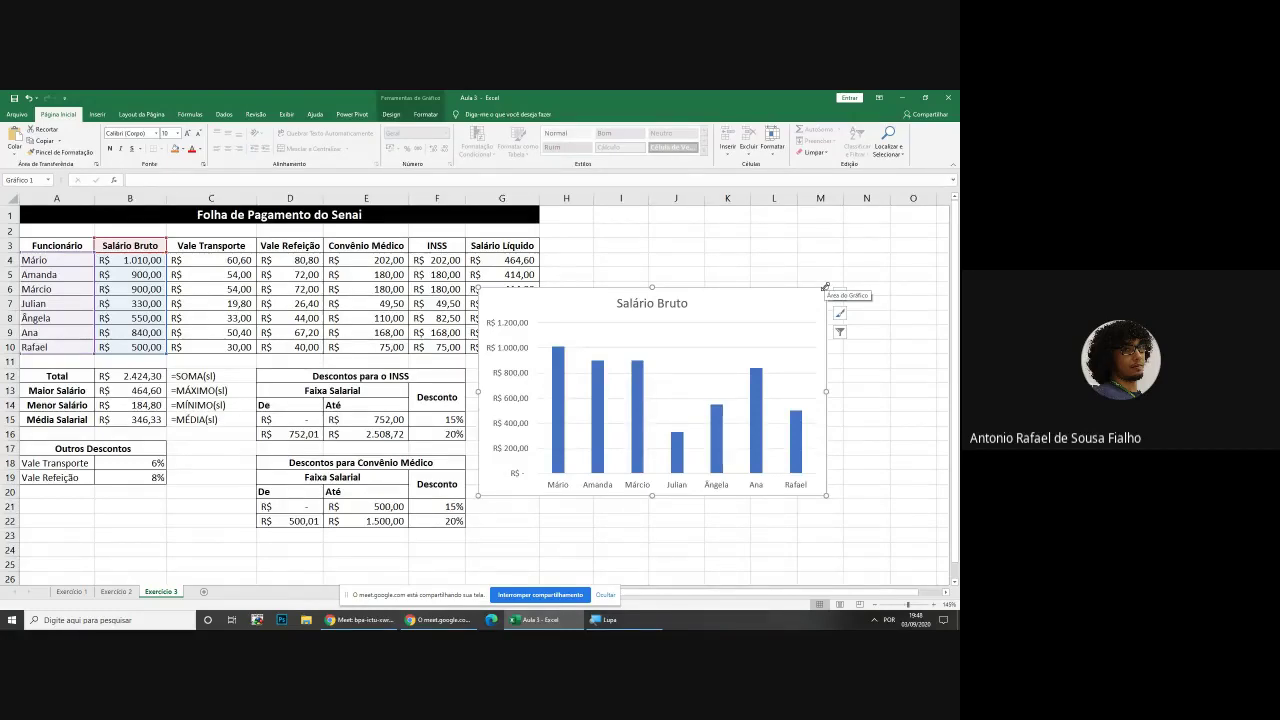
Shrink the chart to about 6.9 cm high by 10.3 cm wide and place it beside the payroll table, starting at H1
drag(825, 287, 760, 314)
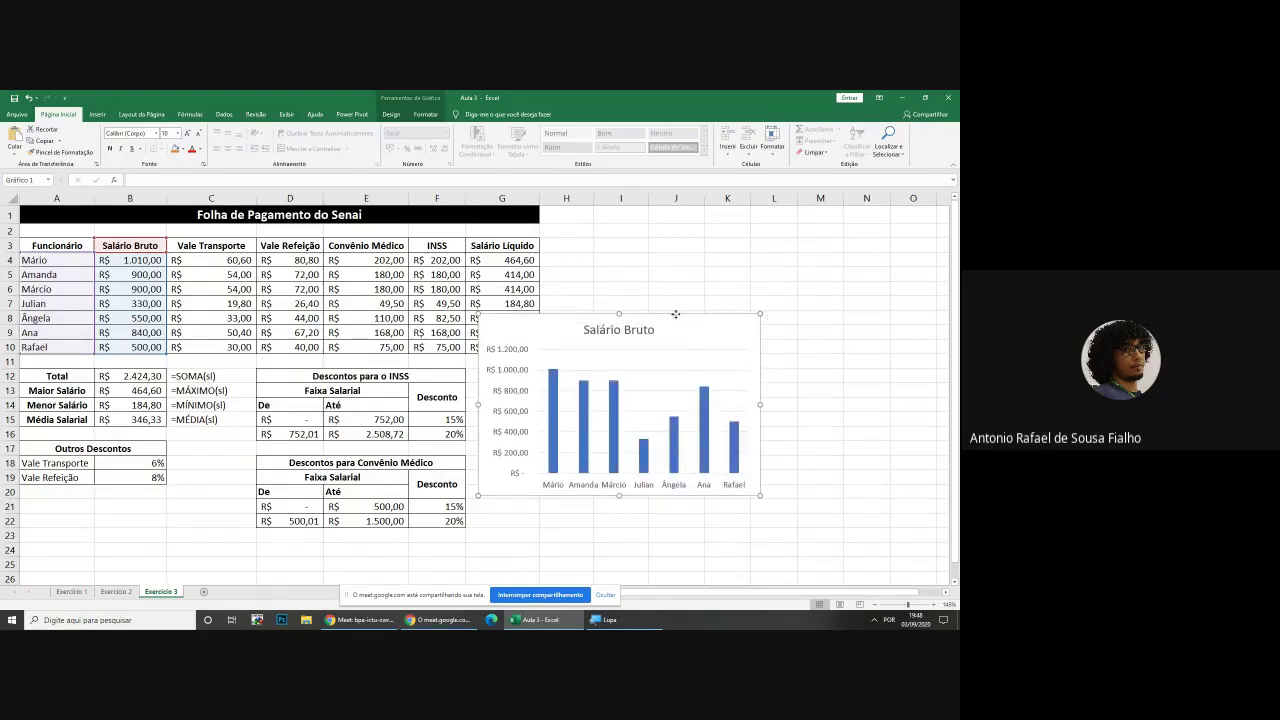
drag(675, 320, 736, 210)
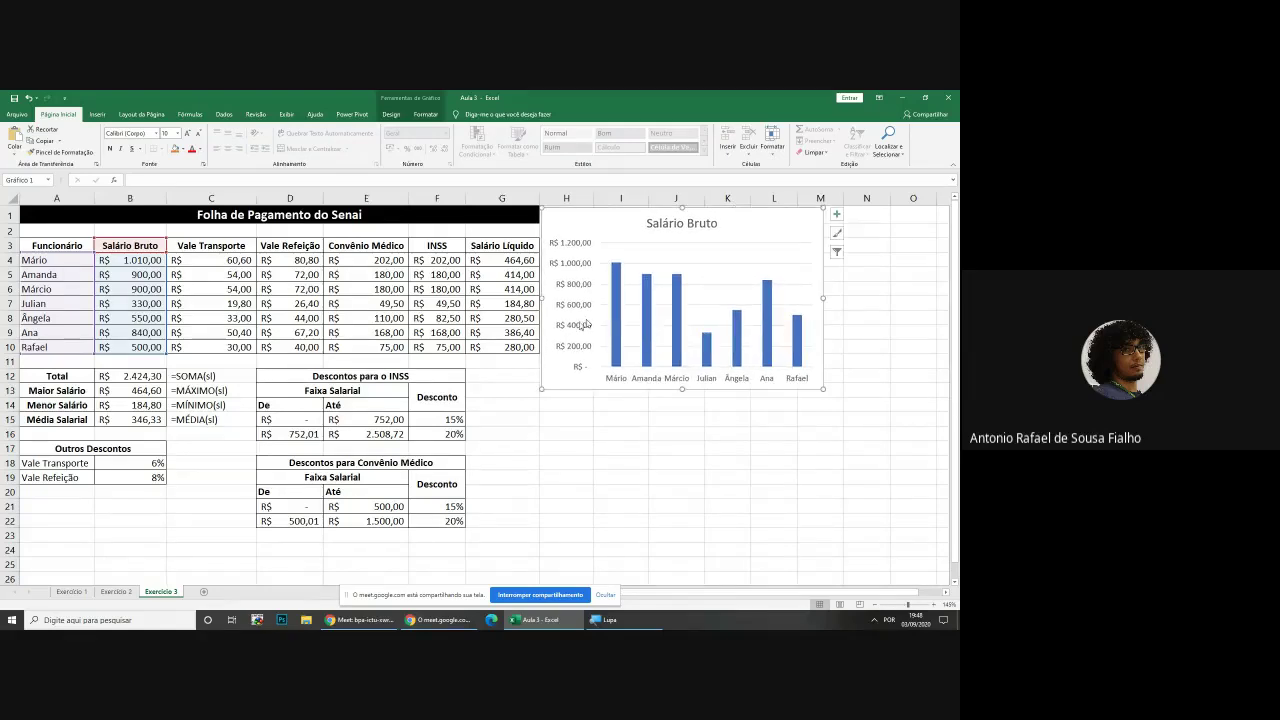
ctrl+scroll(432, 303, up, 1)
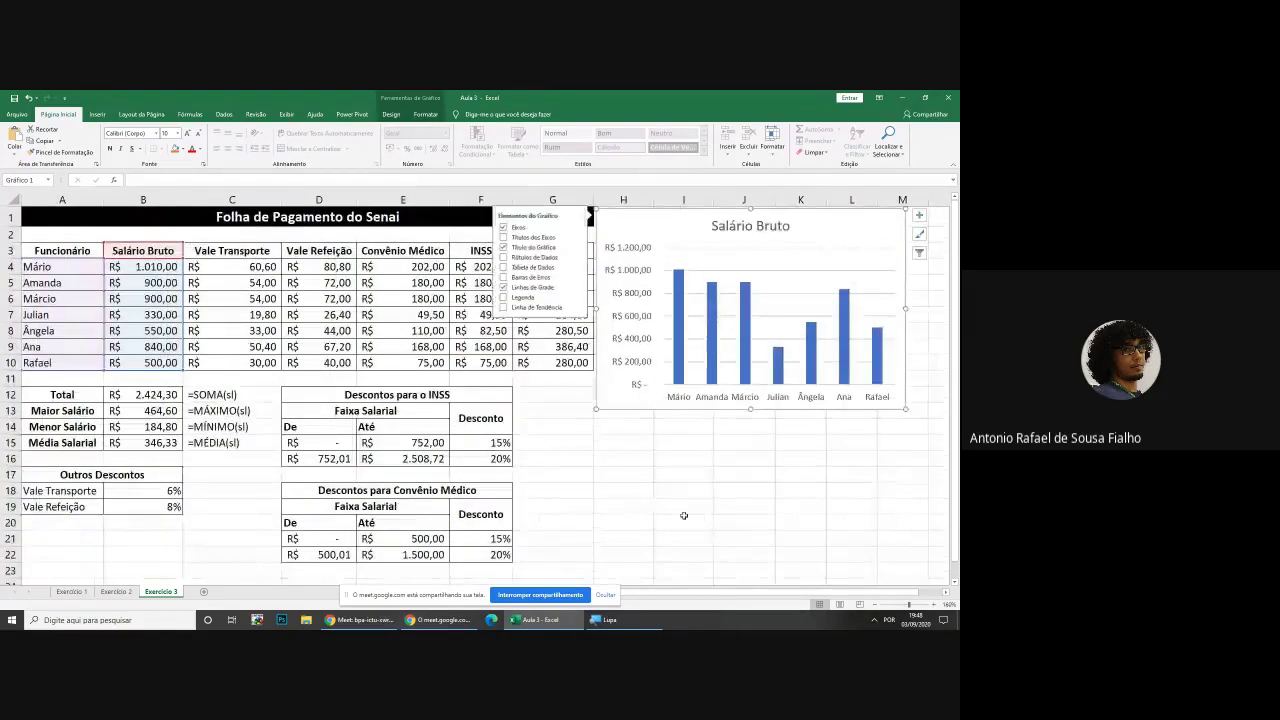
click(684, 516)
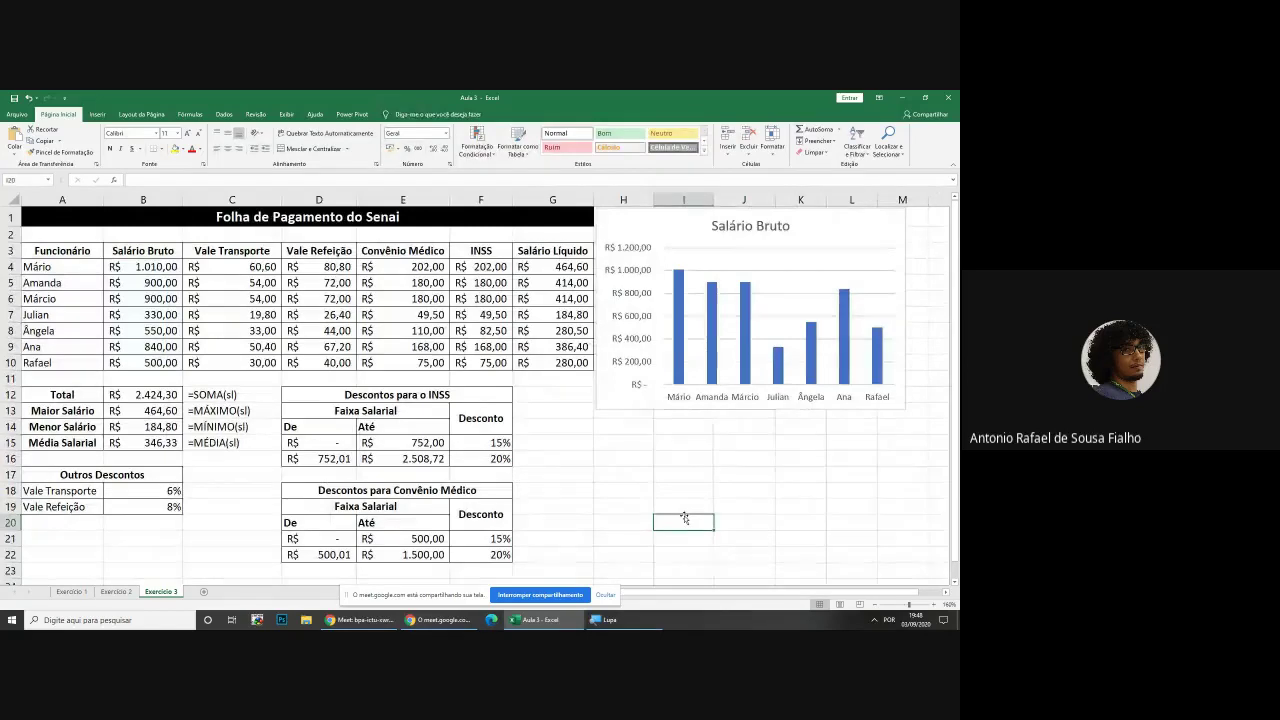
Examine the chart design and formatting tools offered when the Salário Bruto chart is selected, compared with when it is deselected
click(625, 222)
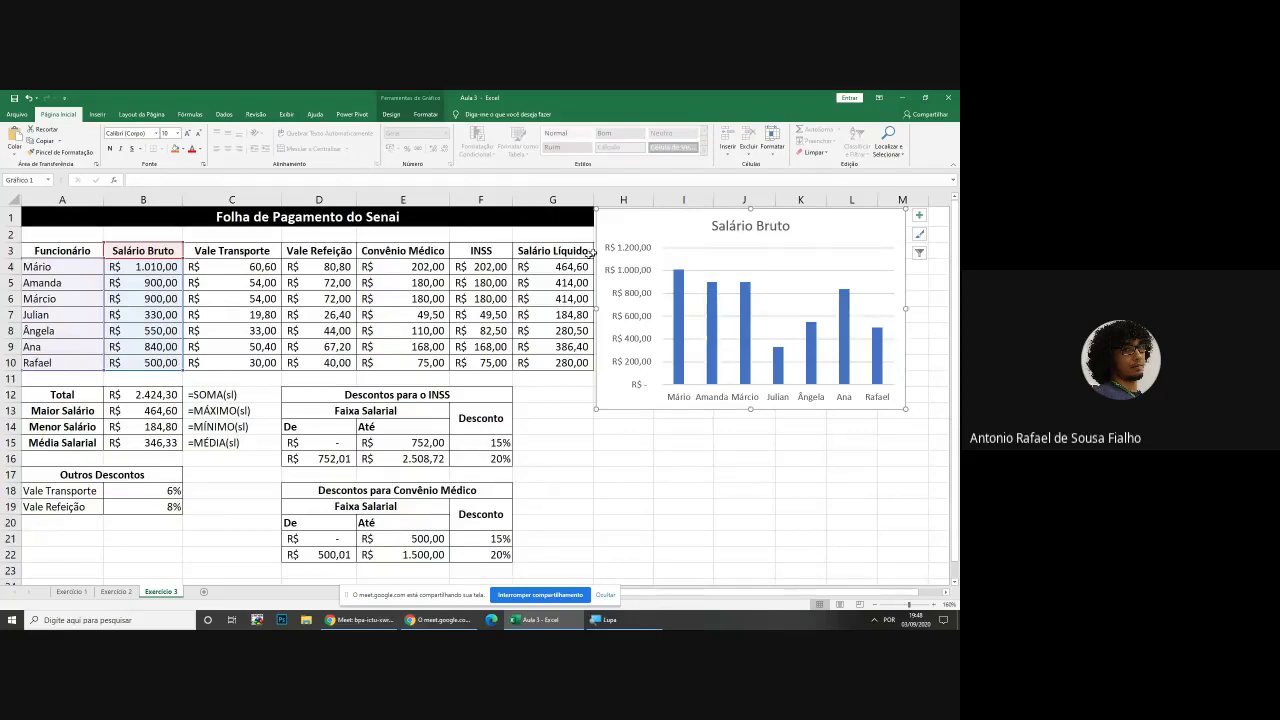
click(615, 472)
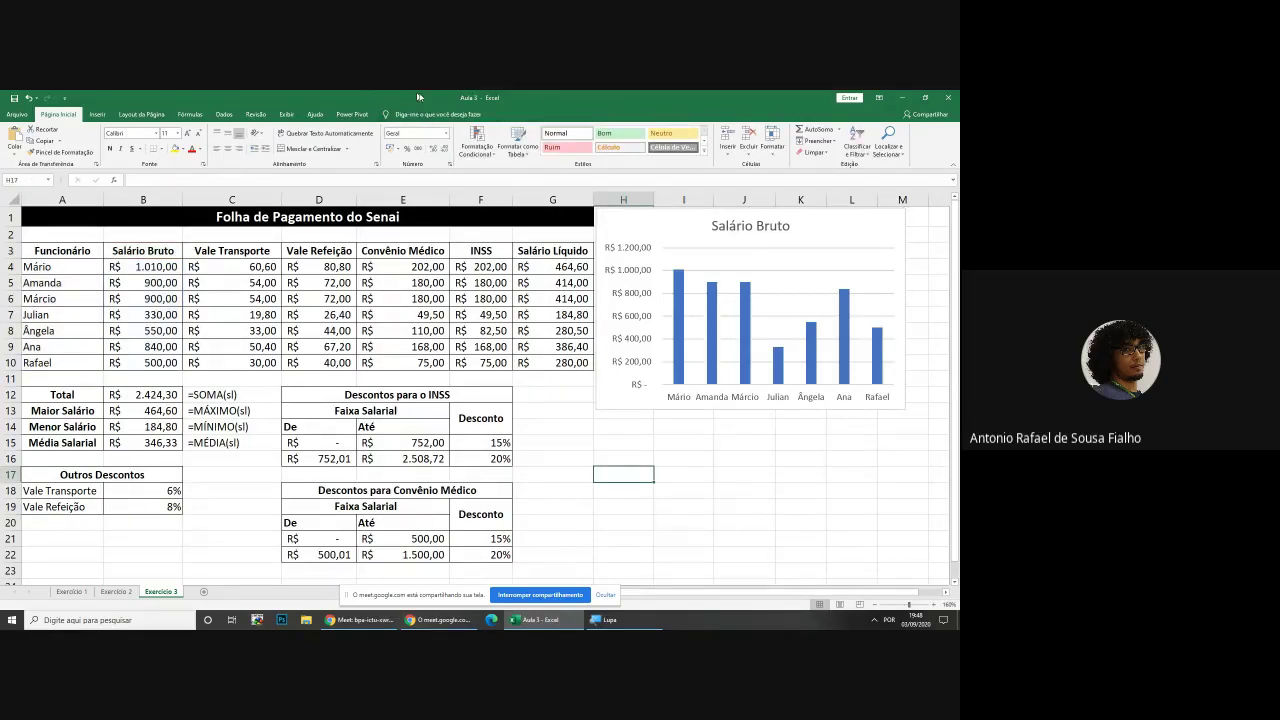
click(665, 221)
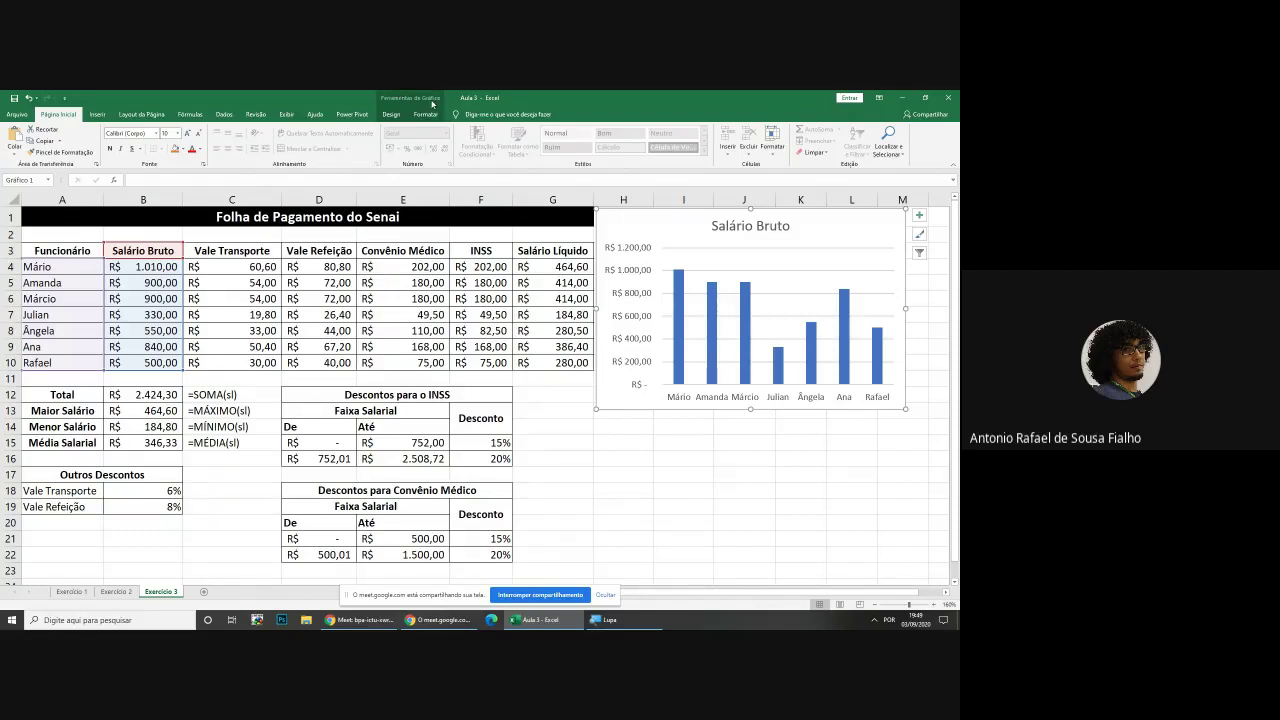
click(391, 114)
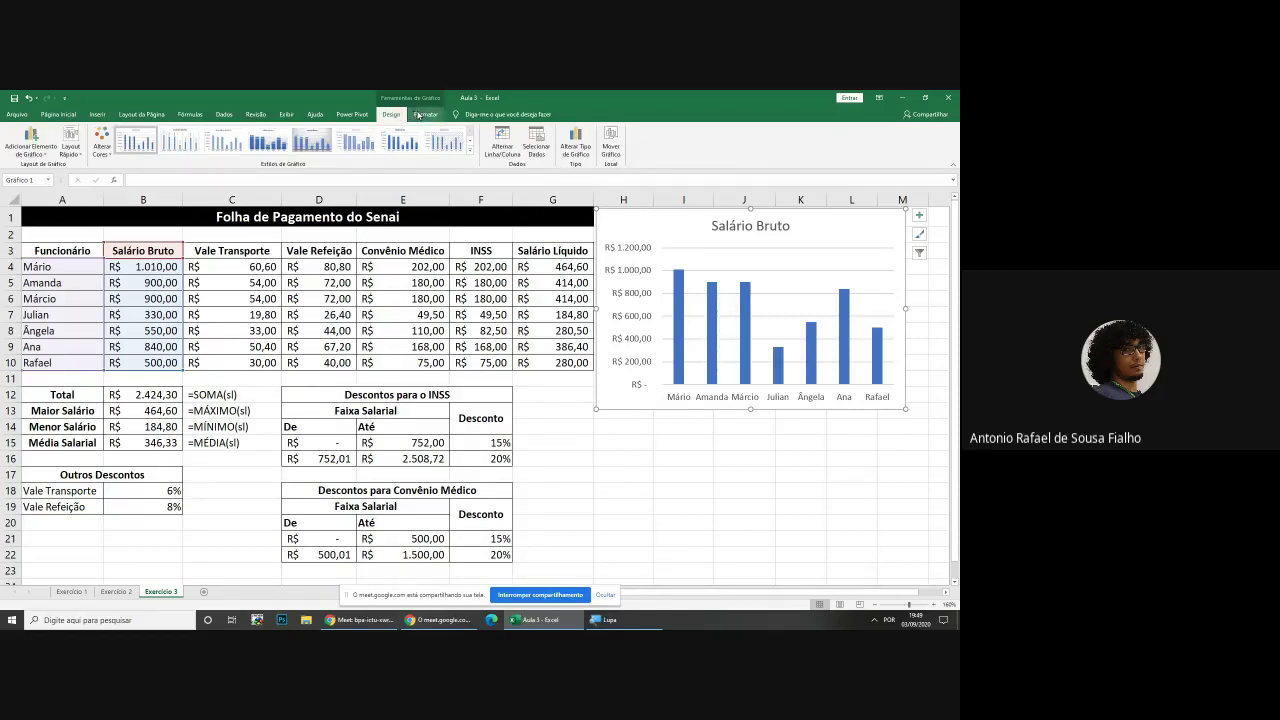
click(424, 114)
click(391, 114)
click(423, 114)
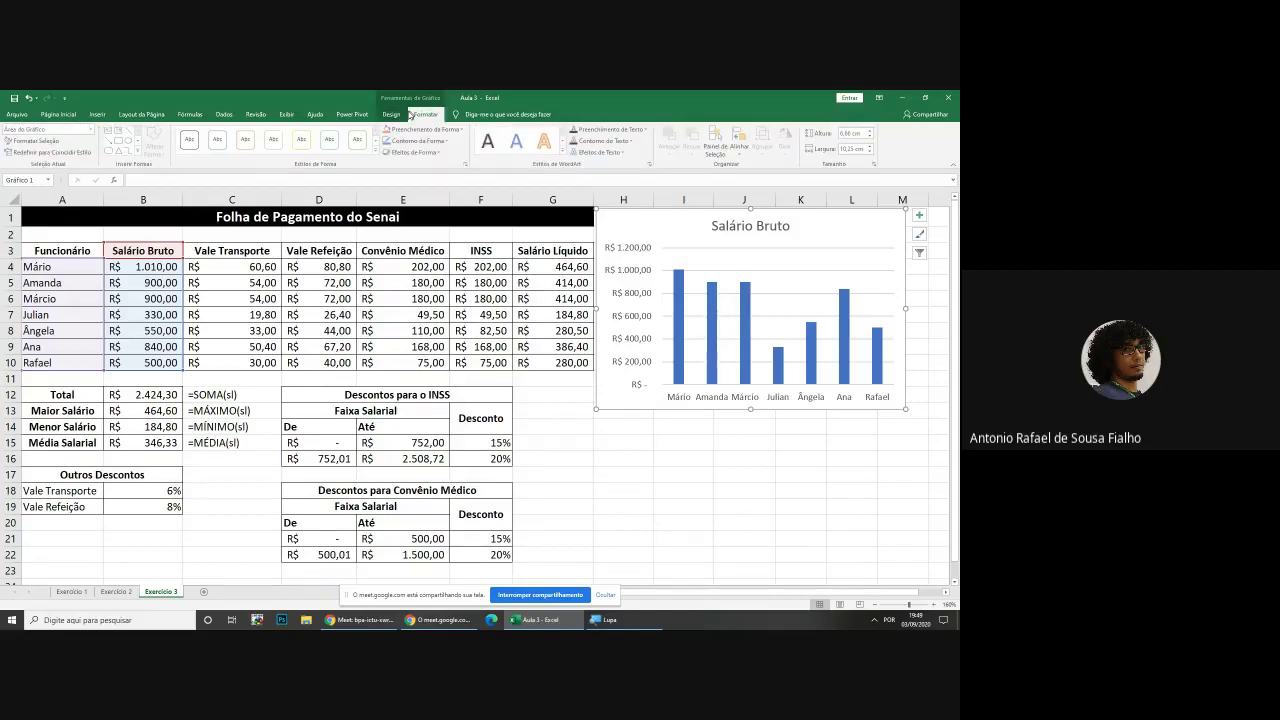
click(391, 114)
click(424, 114)
click(392, 114)
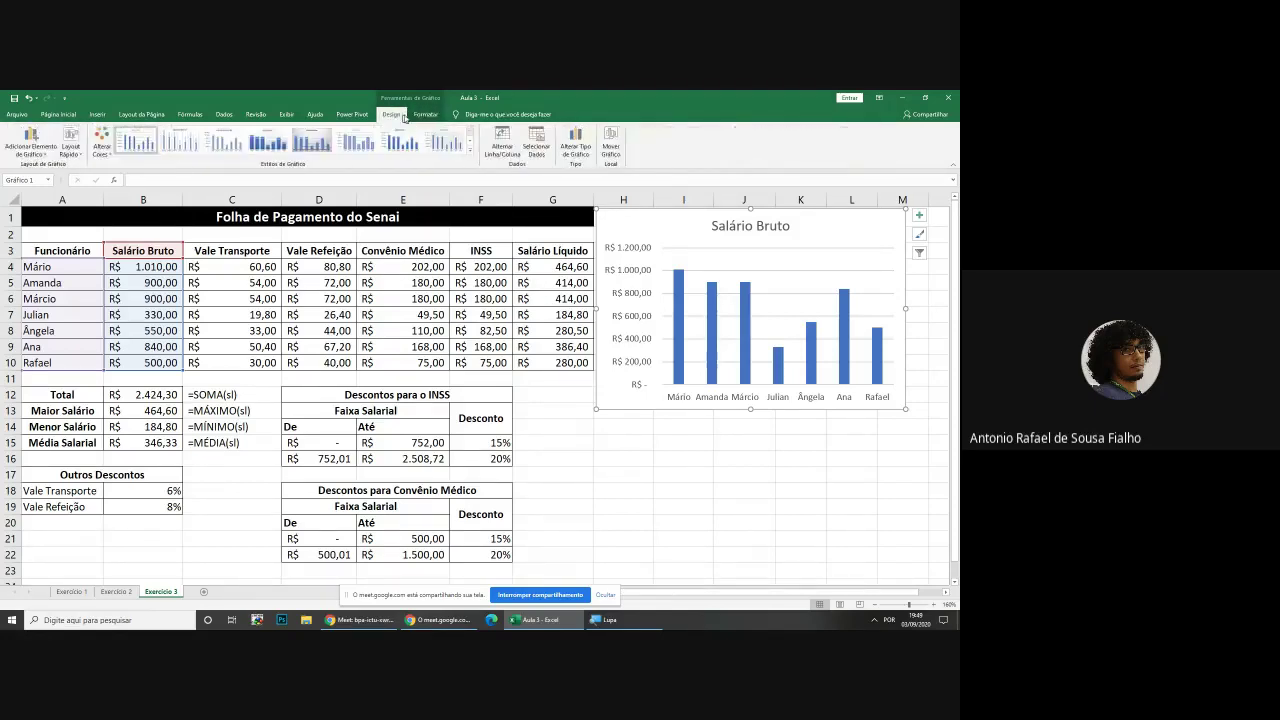
click(424, 114)
Examine the chart elements that can be added to the Salário Bruto chart, including the axis options
click(52, 156)
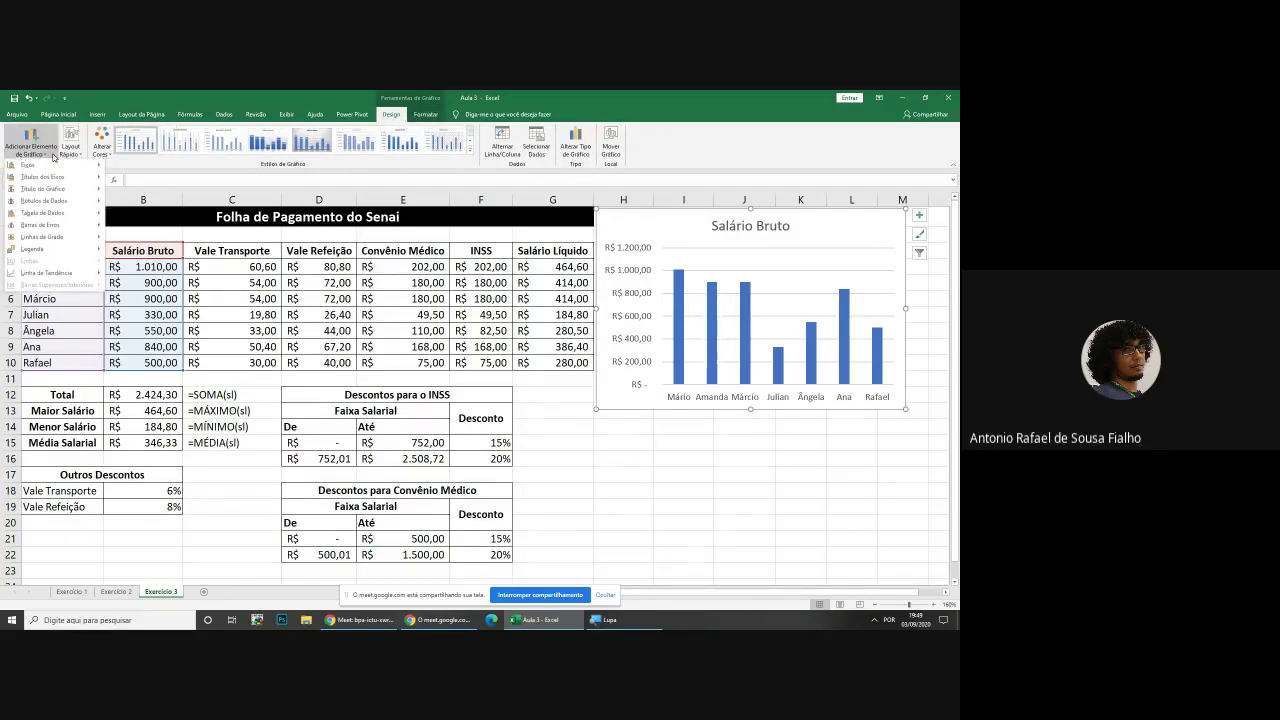
click(52, 156)
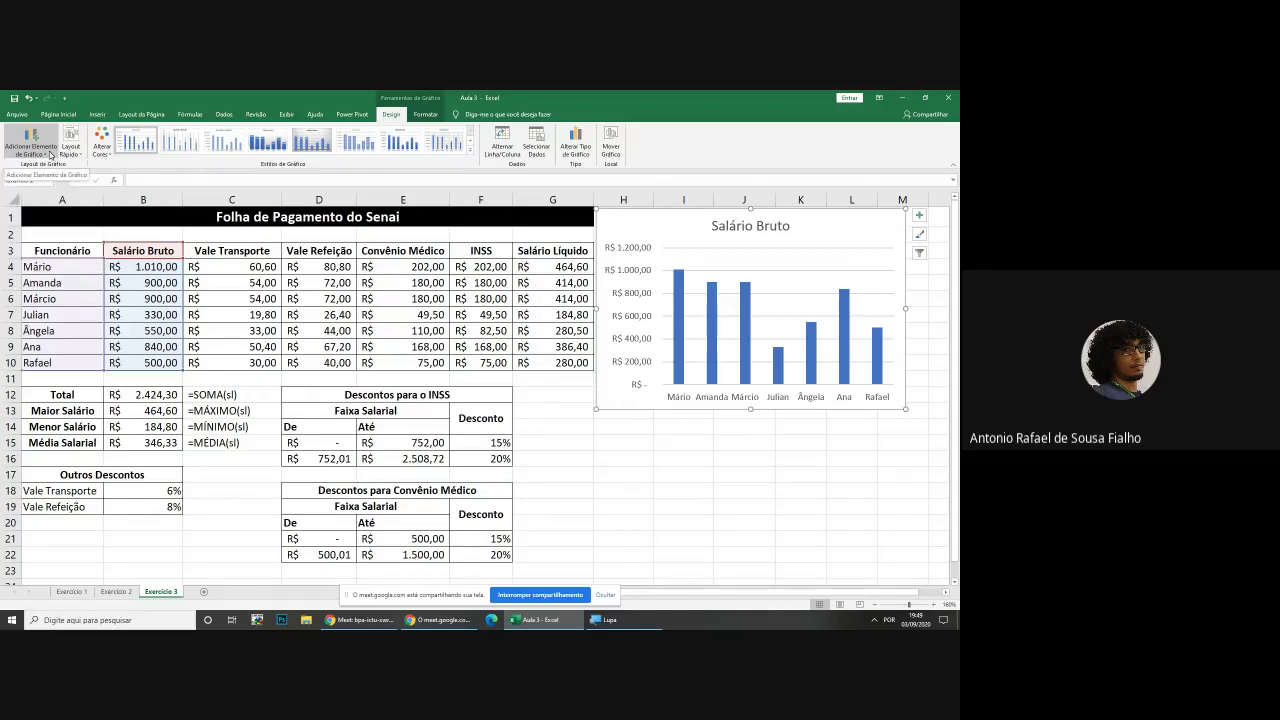
click(50, 155)
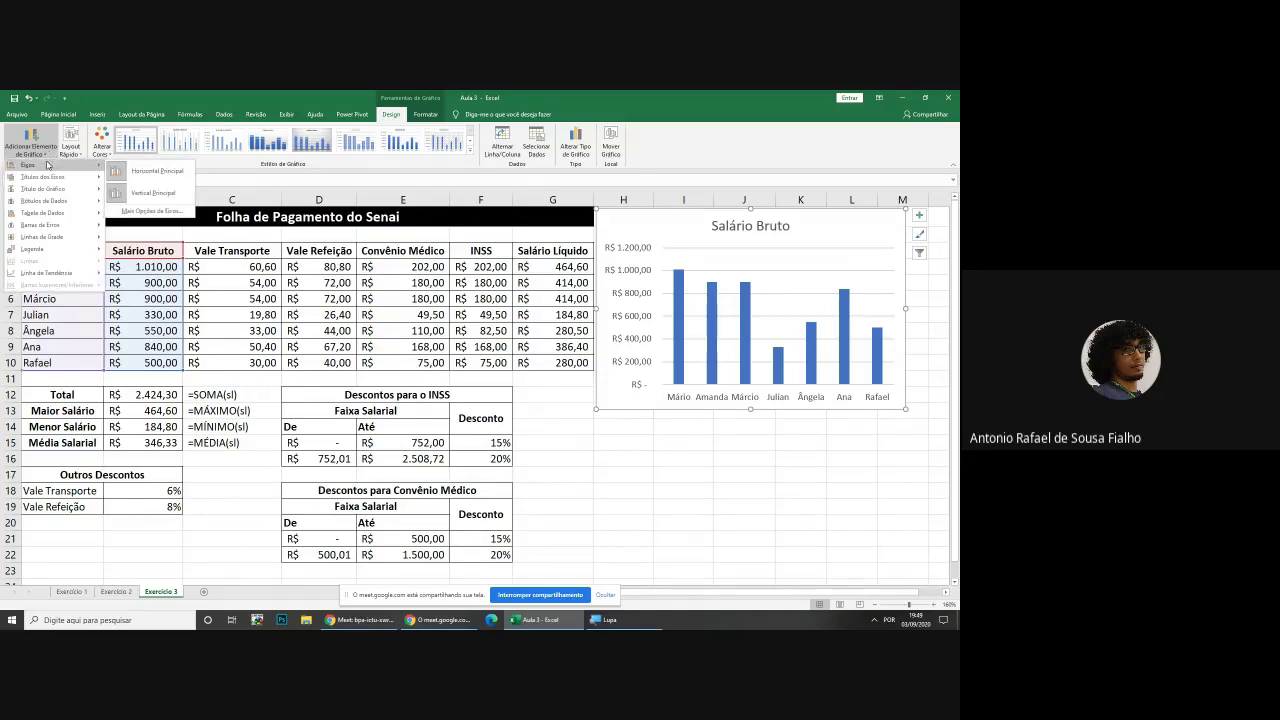
mouse_move(50, 188)
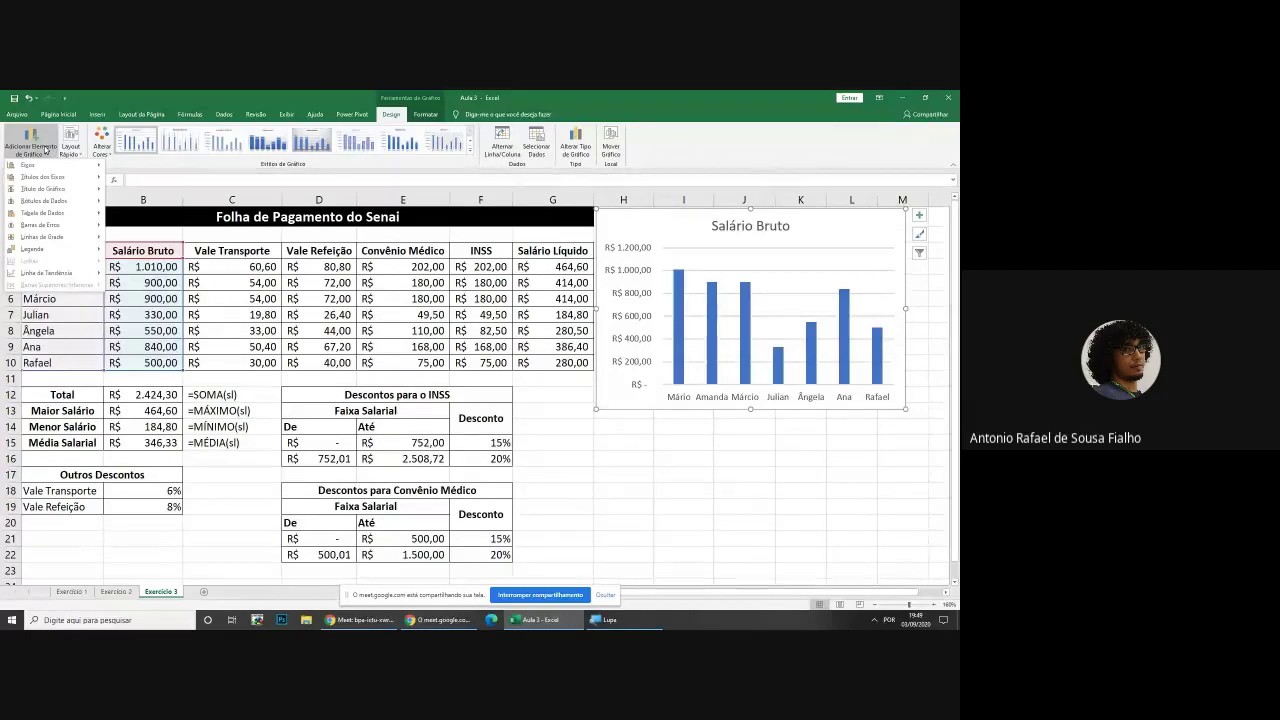
click(45, 150)
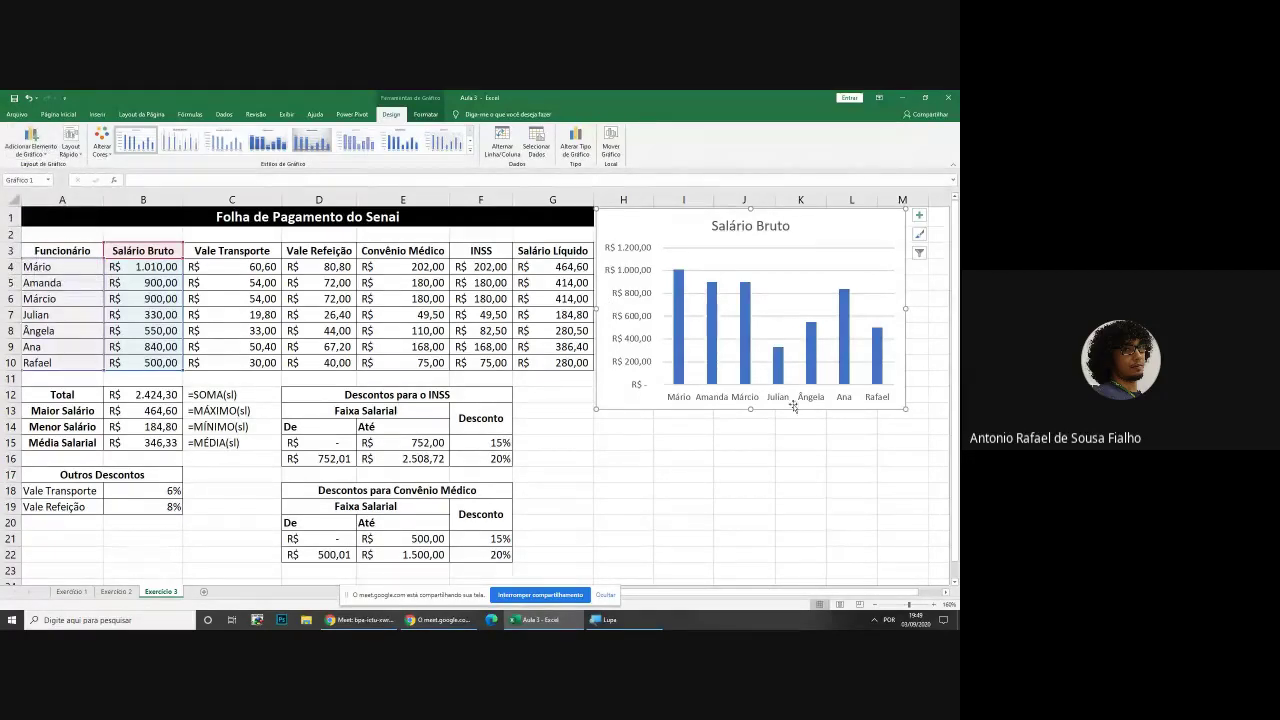
Apply the quick layout Layout 10 to the chart and delete its legend and vertical axis
click(73, 147)
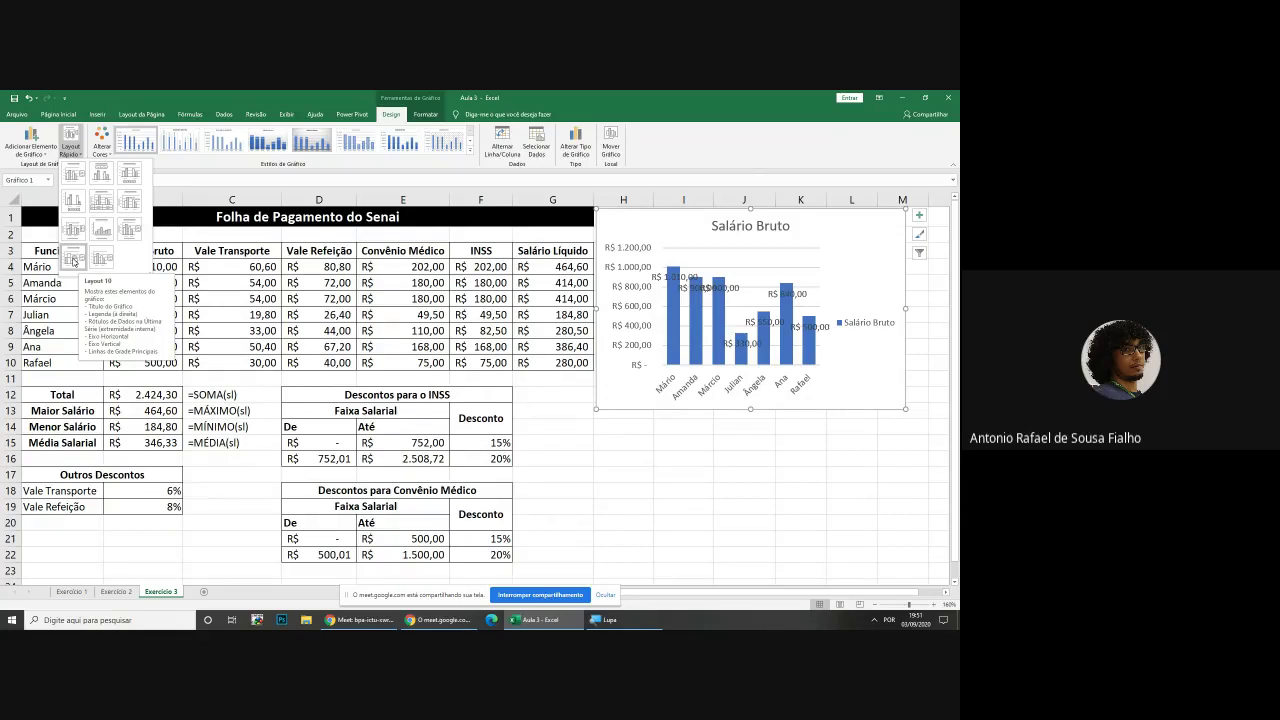
click(73, 261)
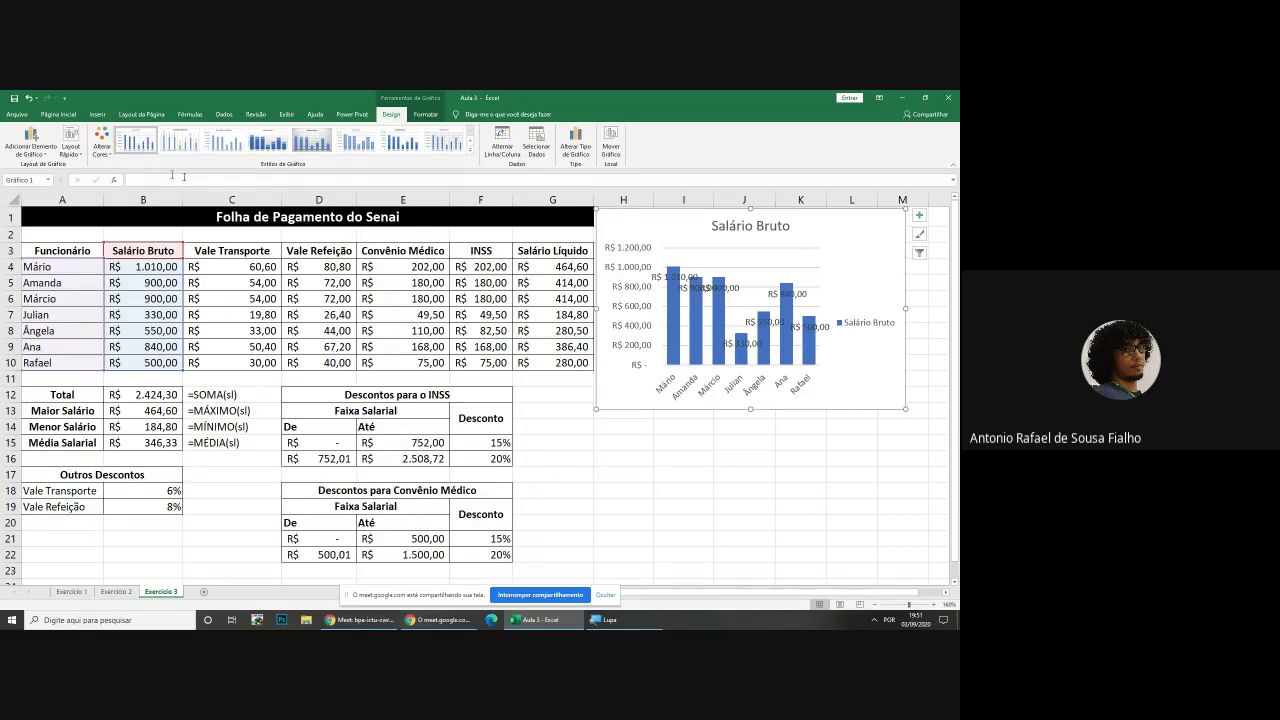
click(878, 325)
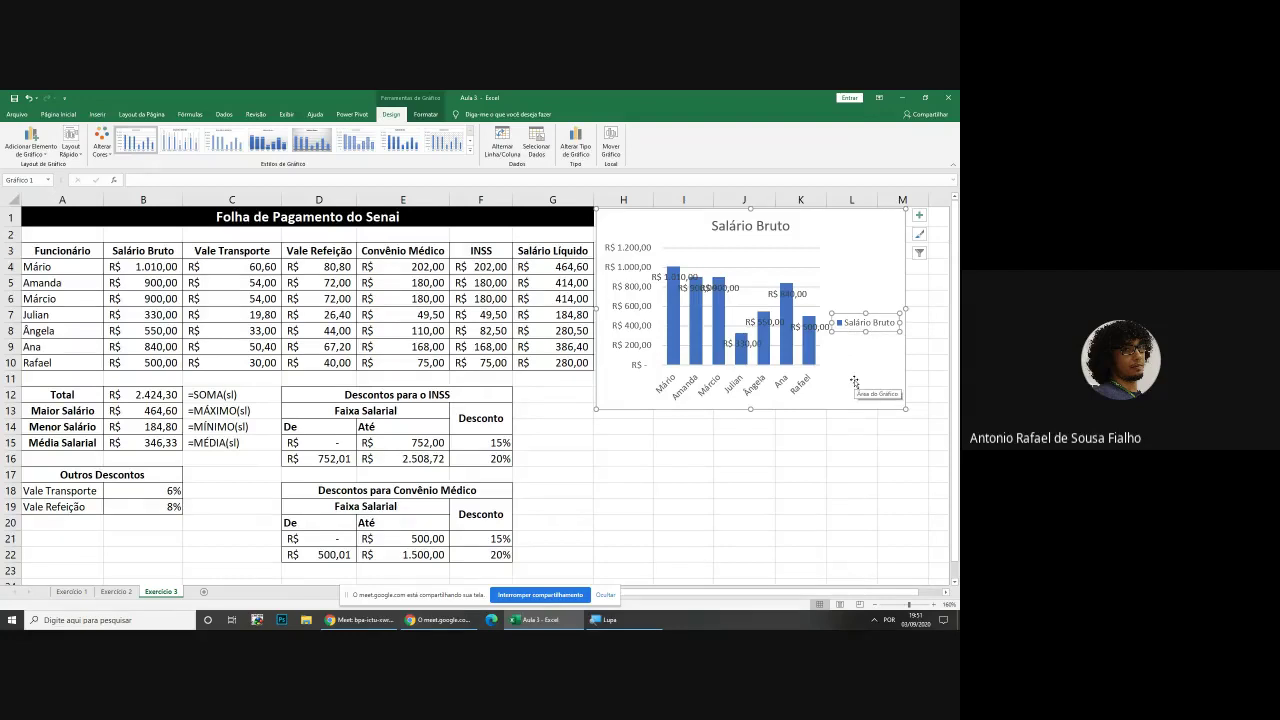
key(Delete)
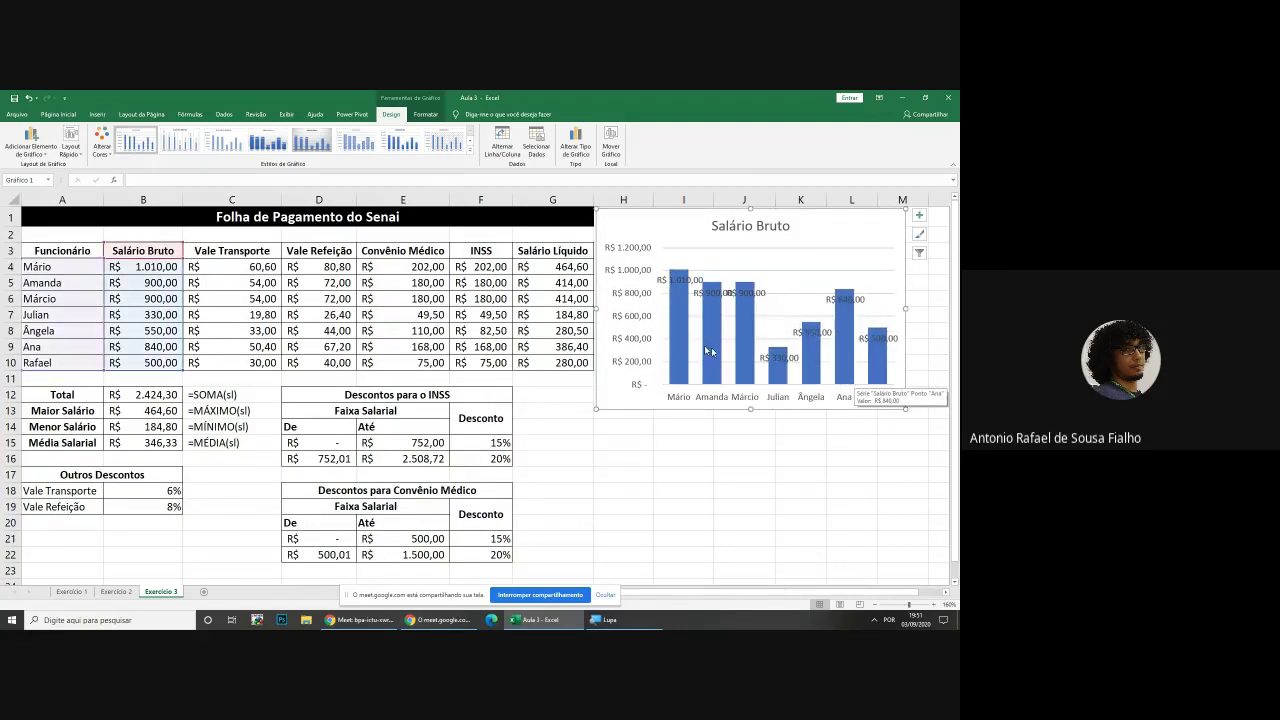
click(642, 300)
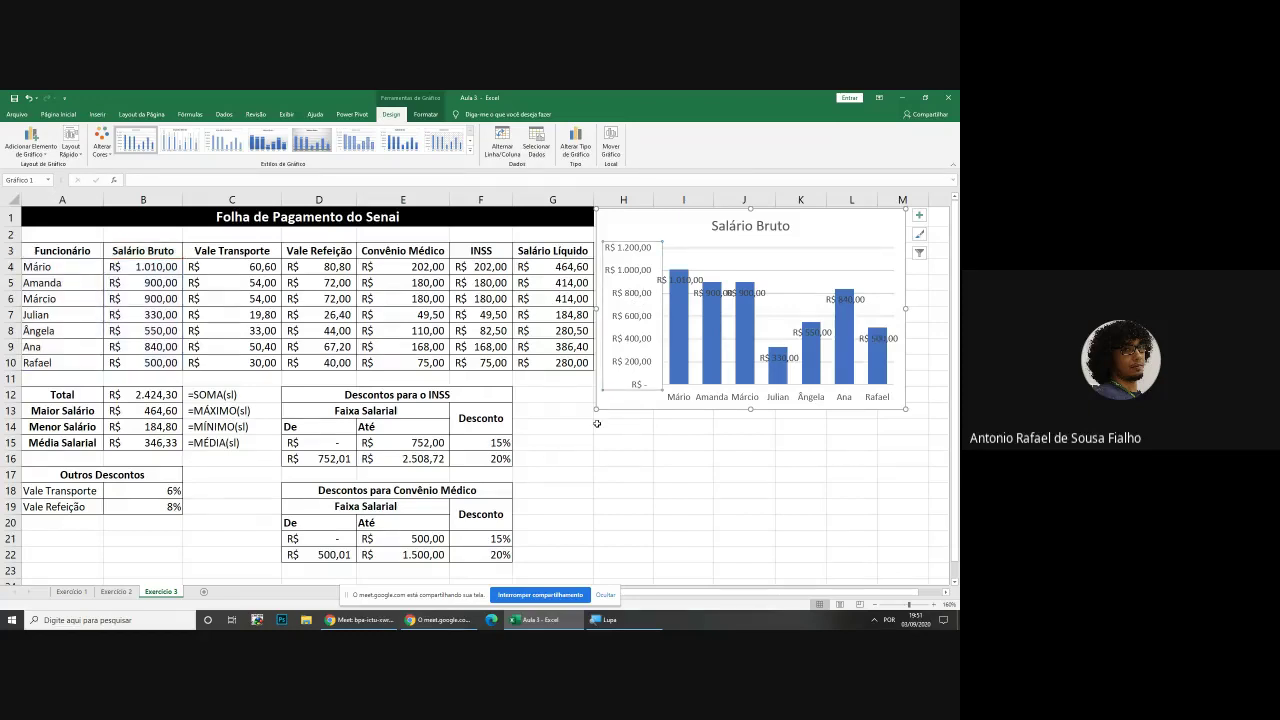
key(Delete)
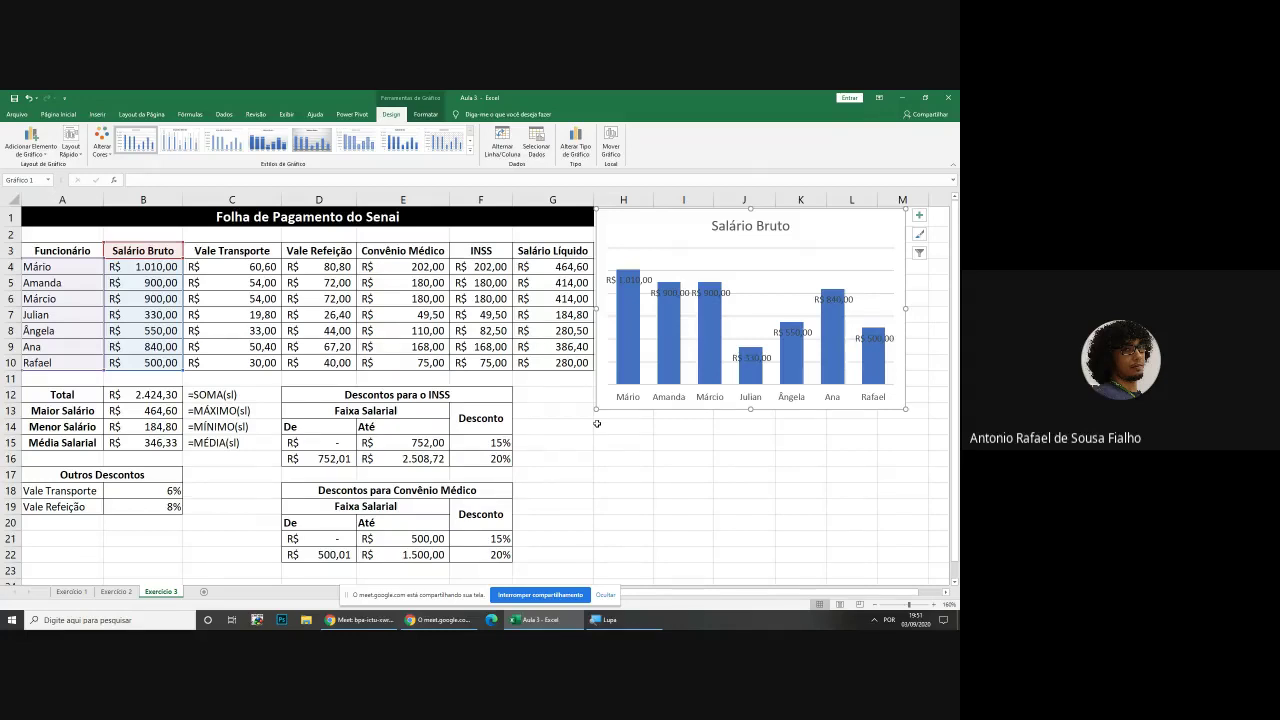
Apply the first quick layout to the chart and delete its Salário Bruto legend
click(71, 152)
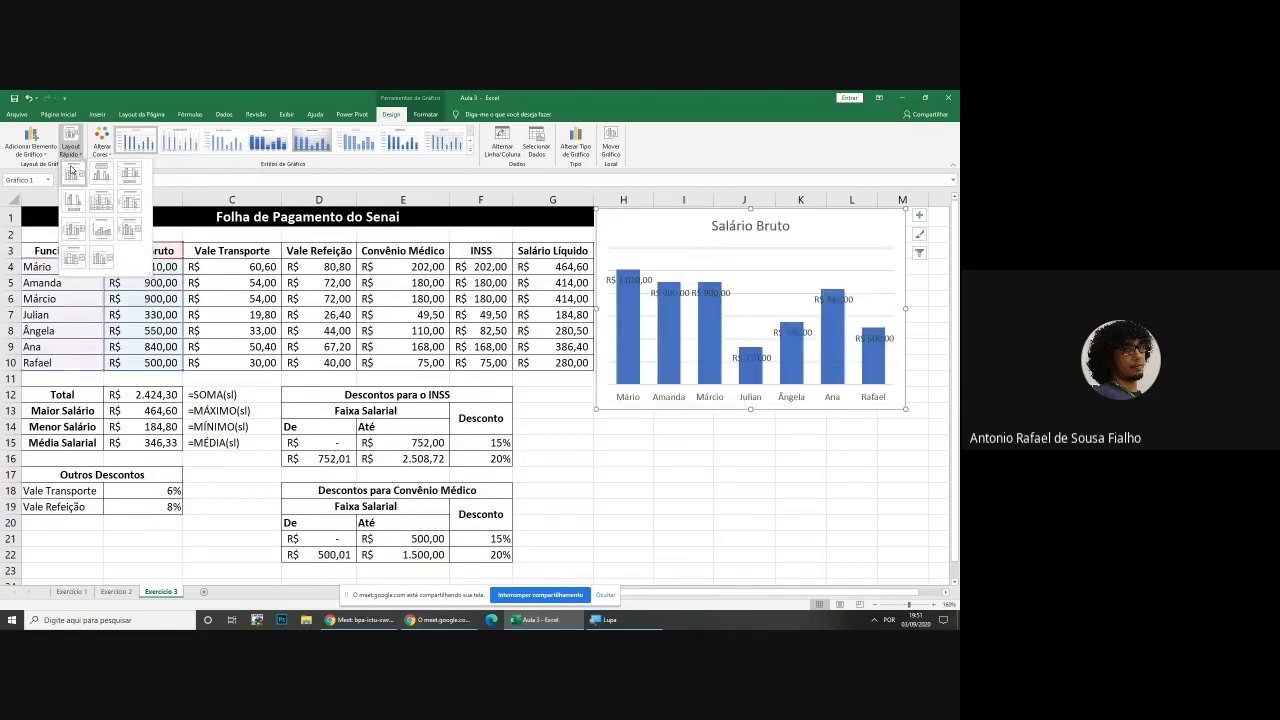
click(72, 170)
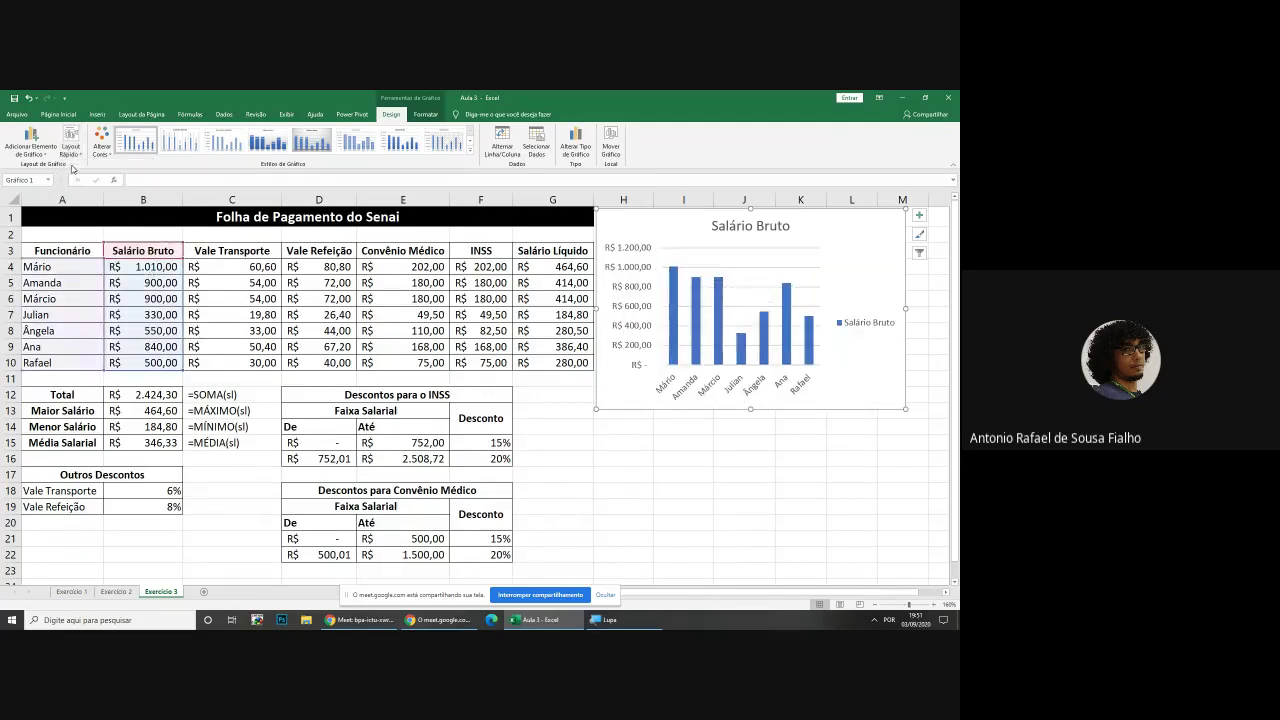
click(868, 322)
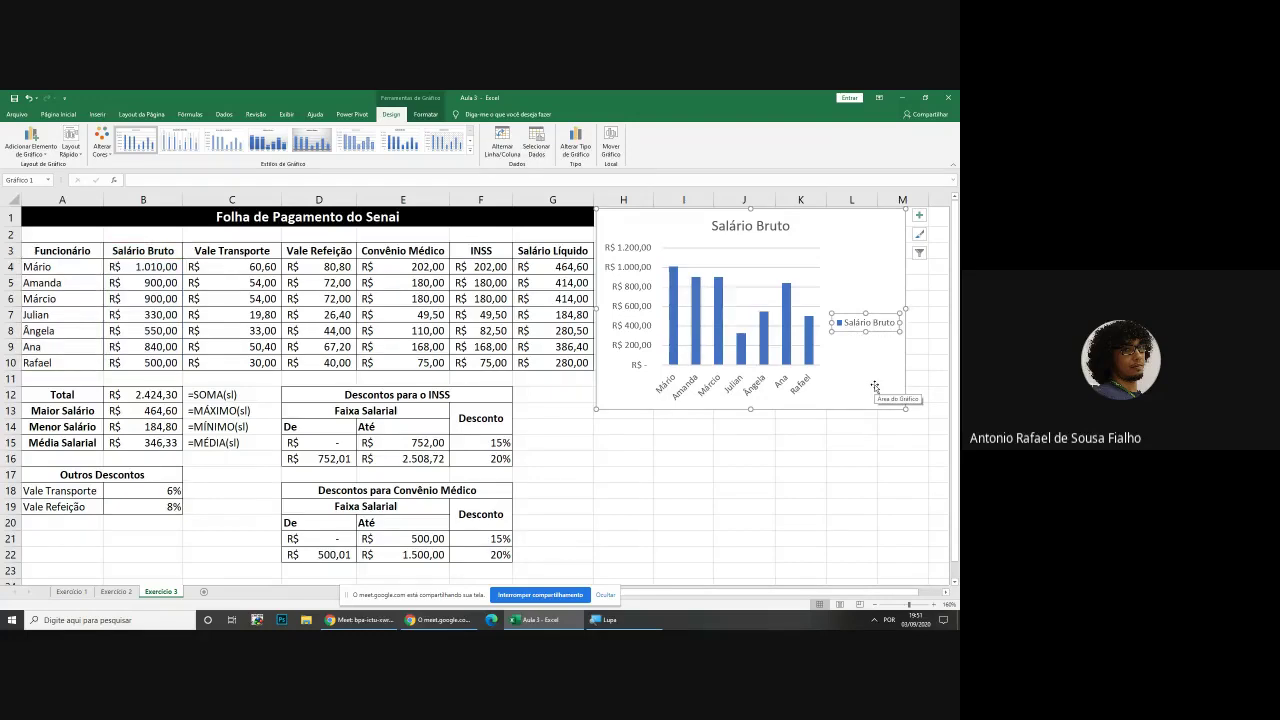
key(Delete)
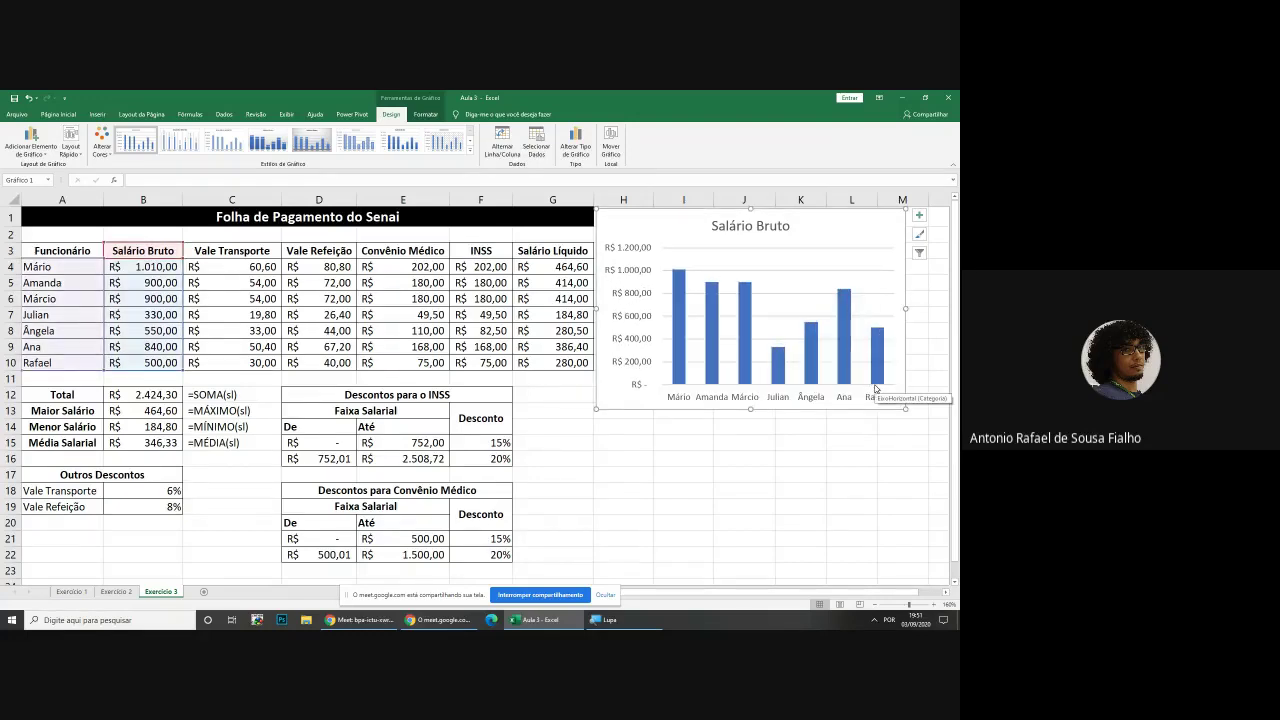
Recolour the chart with the fourth Colorido palette, which begins with green
click(109, 153)
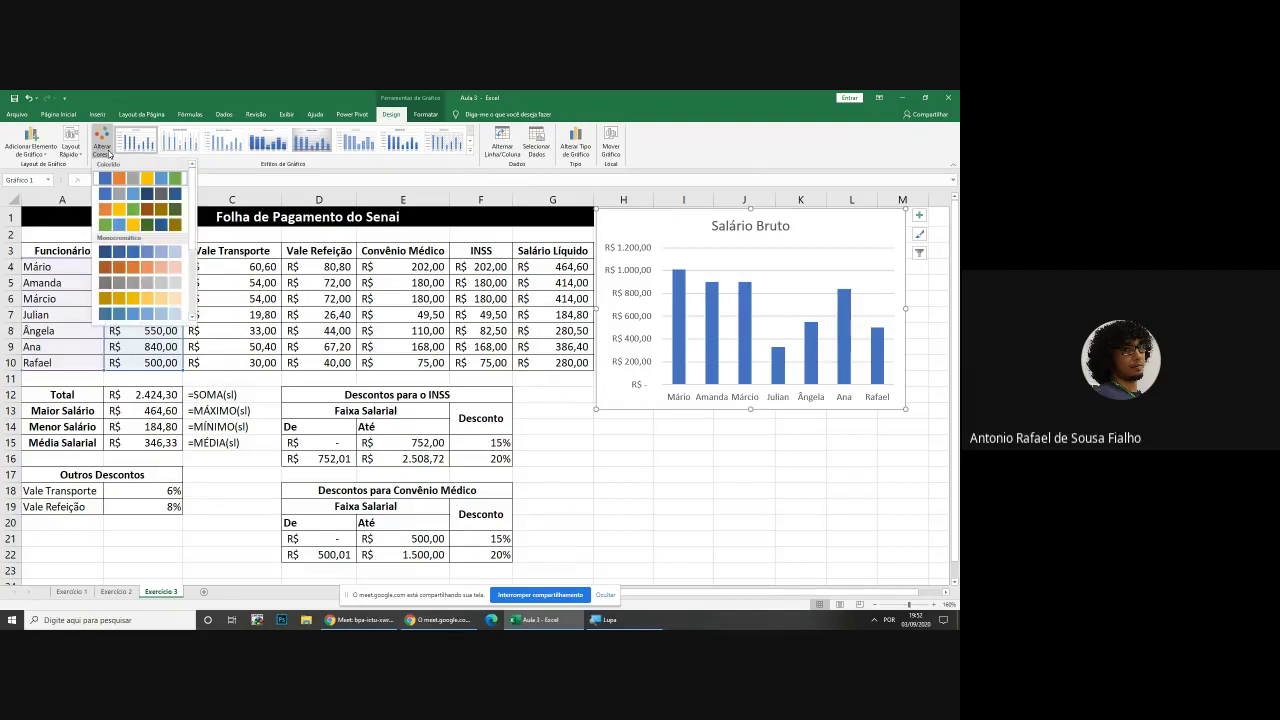
click(135, 228)
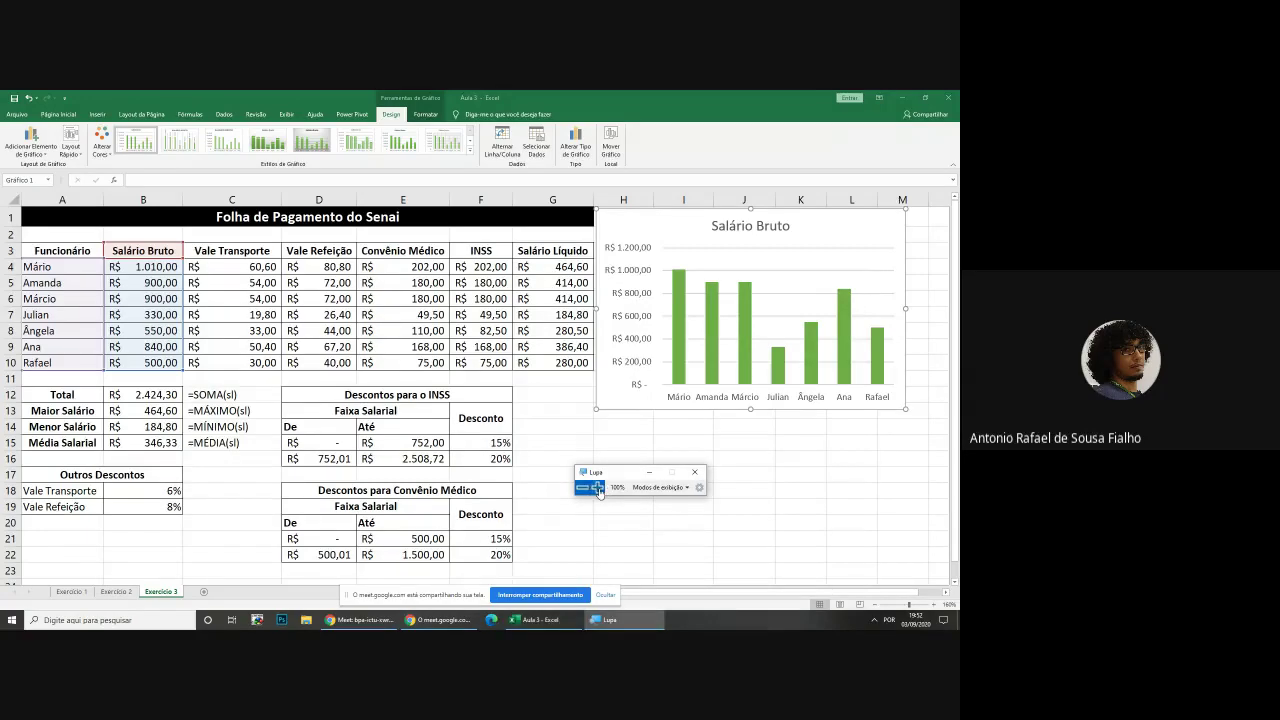
Apply the dark chart style Estilo 9 with the Lupa magnifier at 200%, and return the magnifier to 100%
click(597, 489)
click(597, 489)
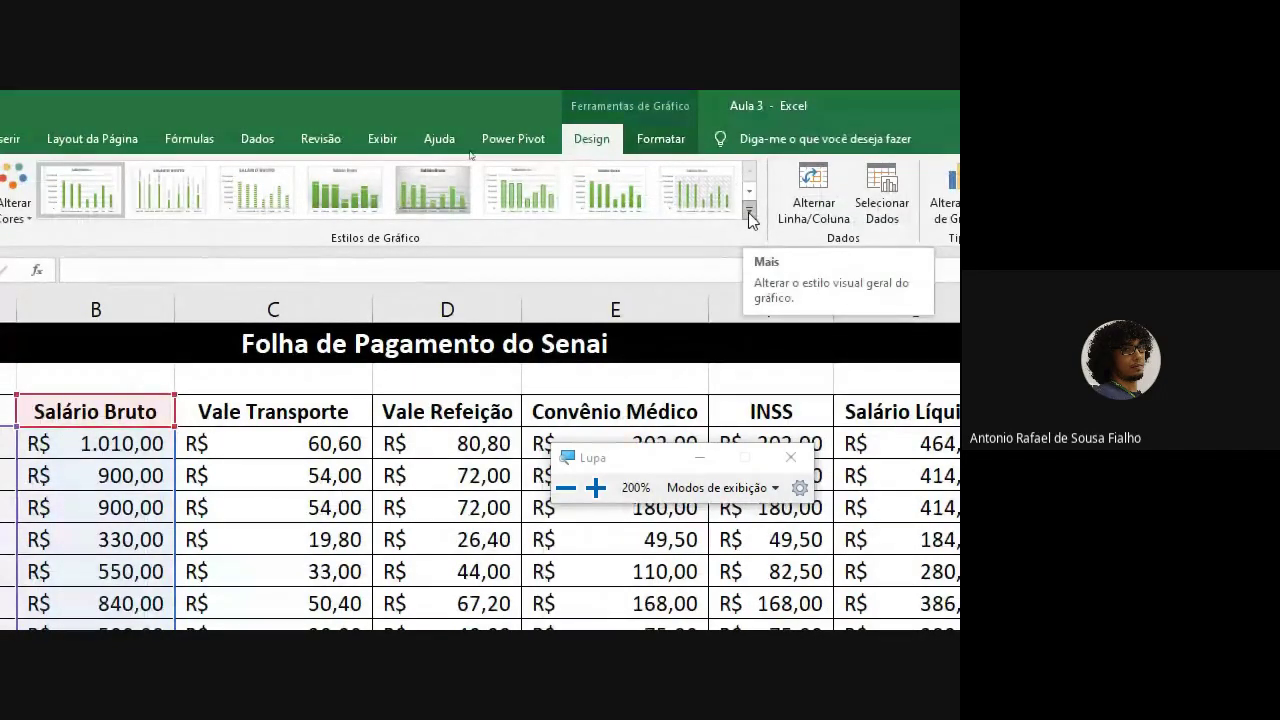
click(752, 220)
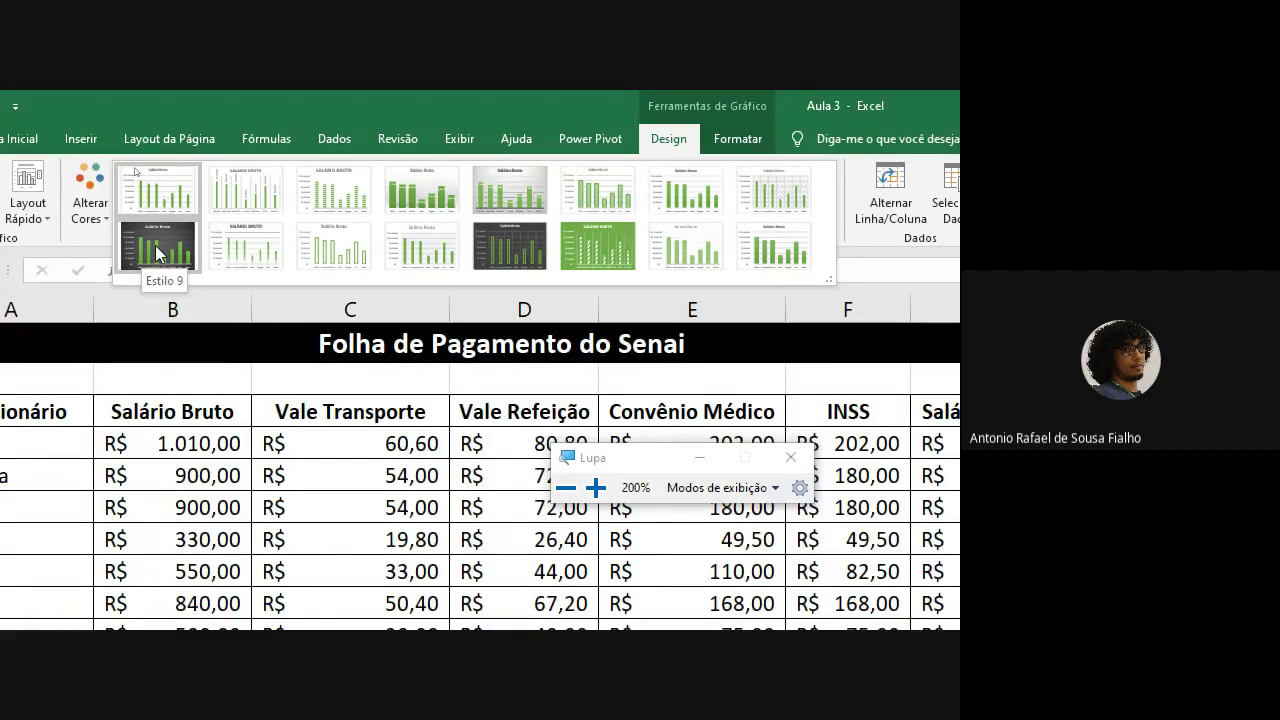
click(155, 247)
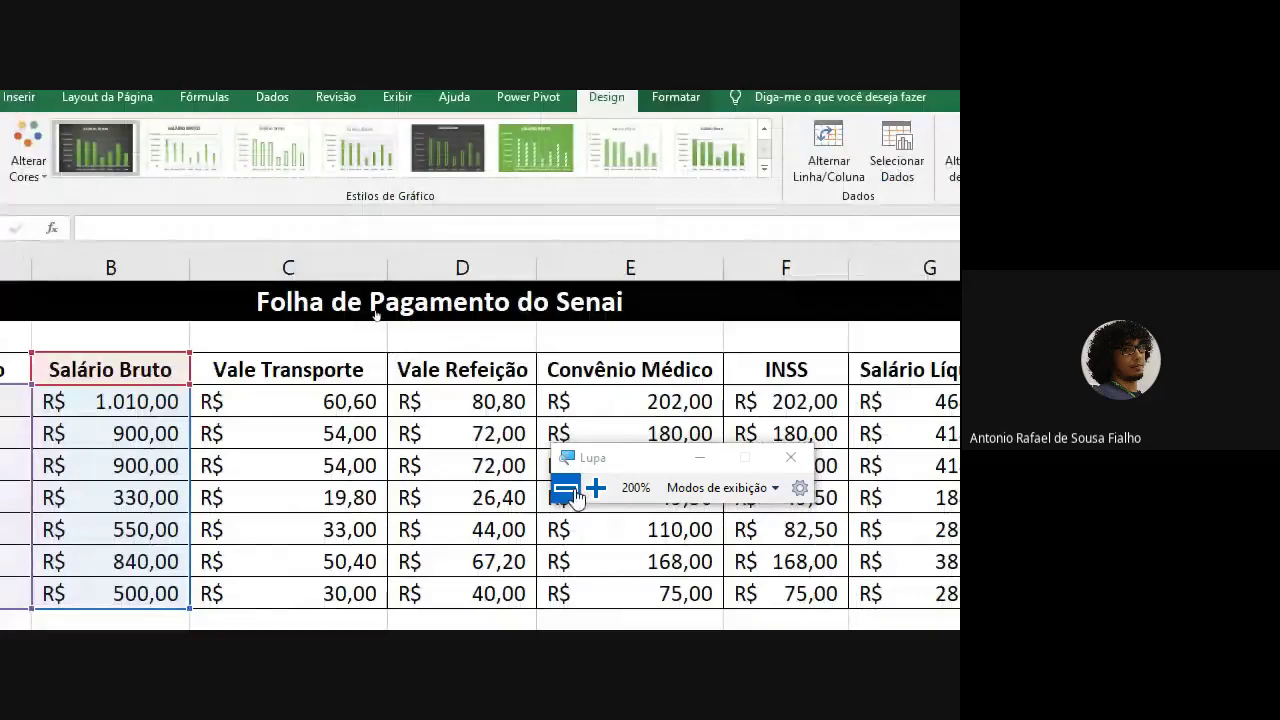
click(566, 490)
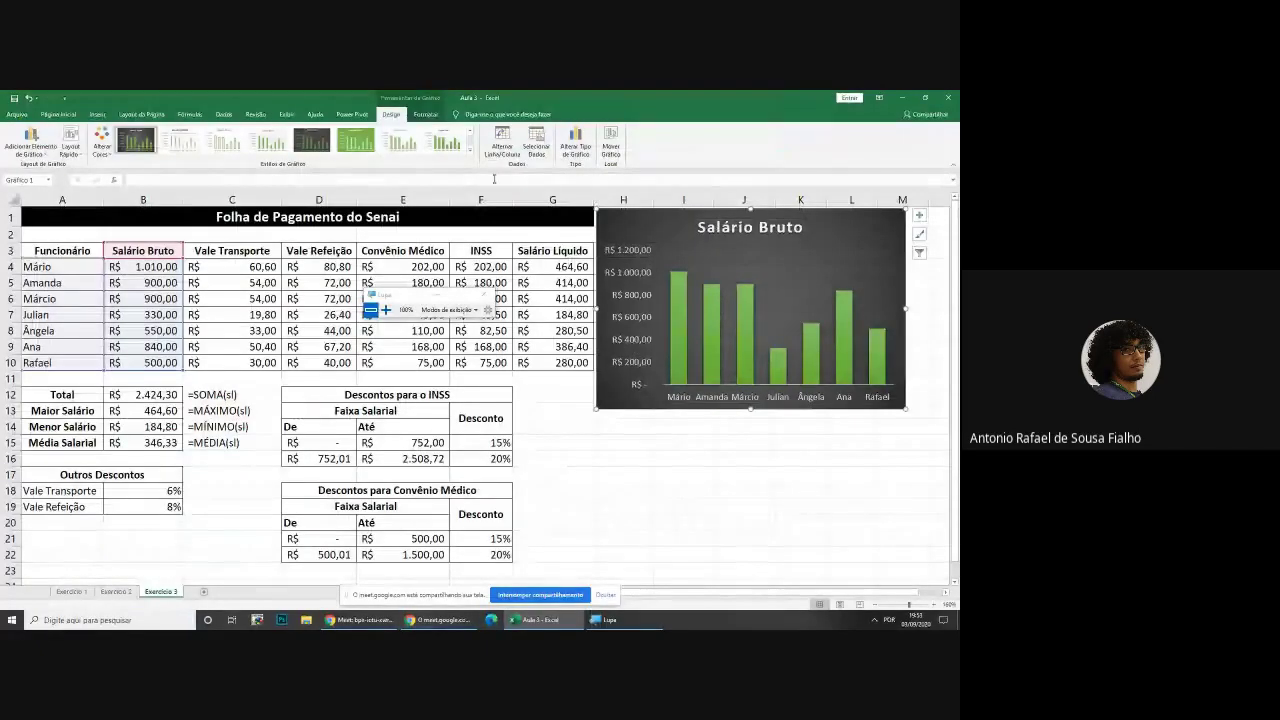
Try other chart styles from the gallery and apply the second one, which has vertical data labels and an uppercase title
click(470, 155)
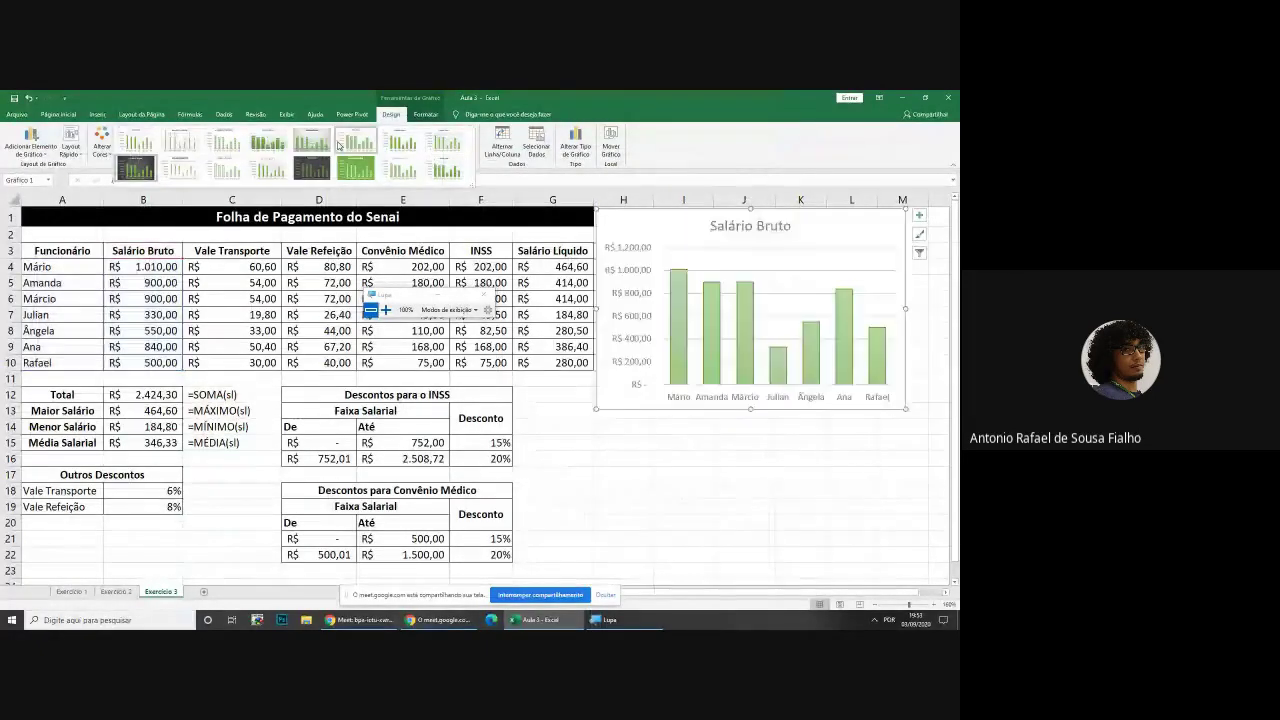
click(317, 145)
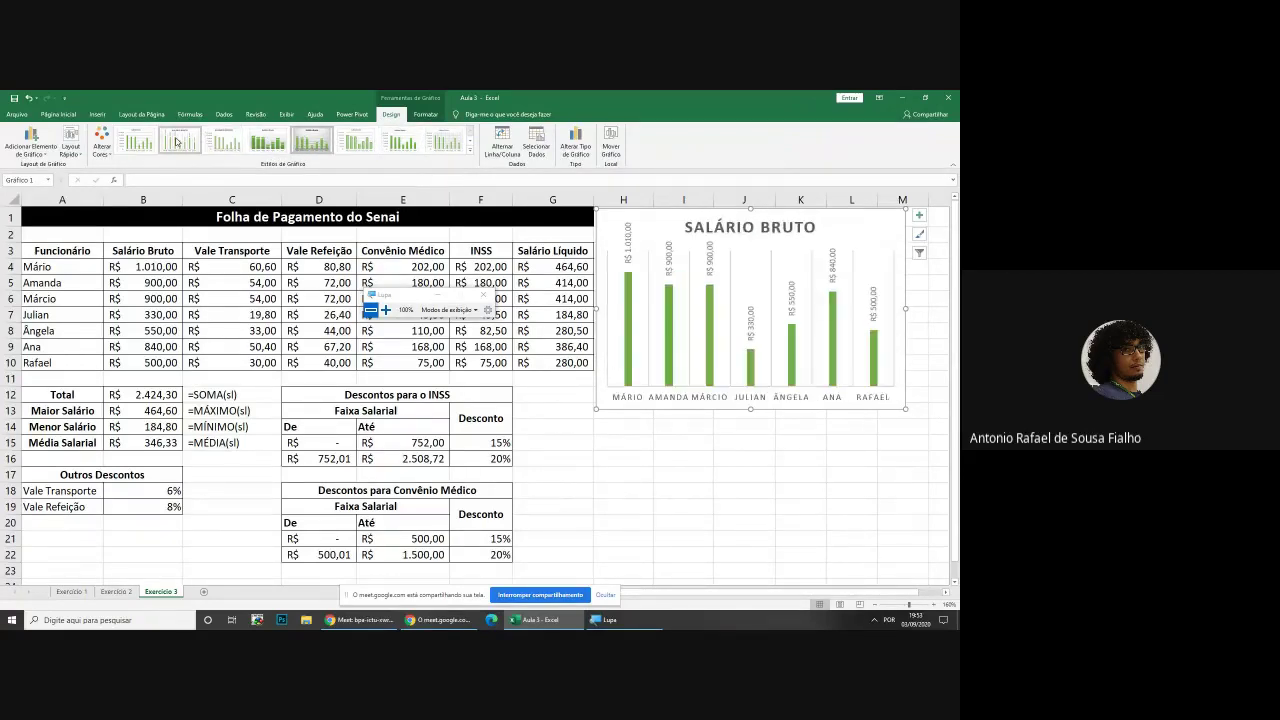
click(470, 151)
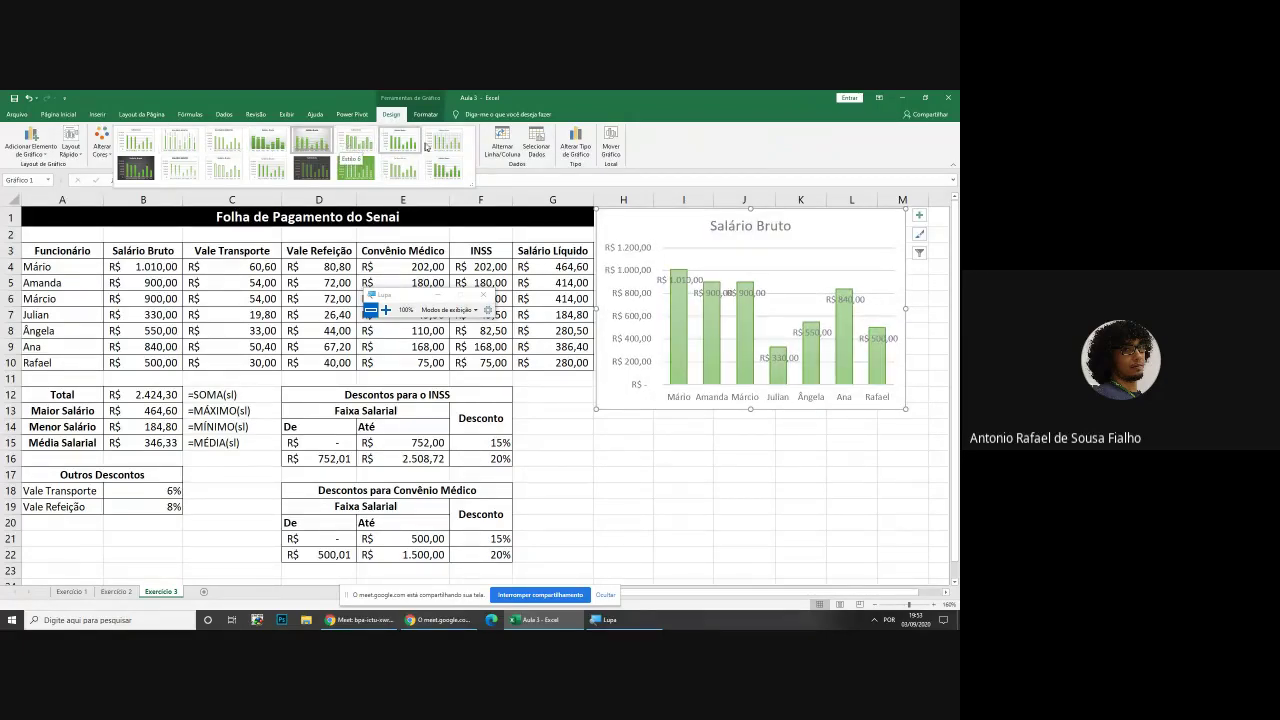
click(361, 146)
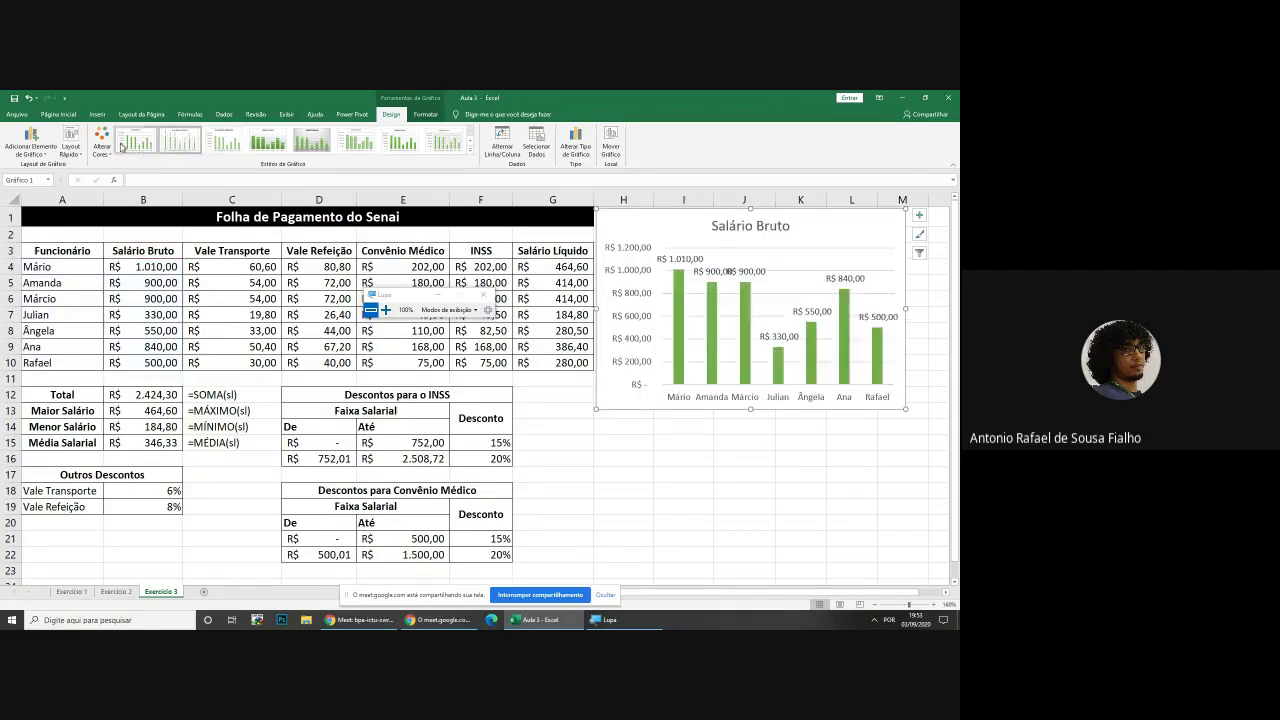
click(180, 141)
Set the position of the chart's data labels to Extremidade Externa
click(43, 156)
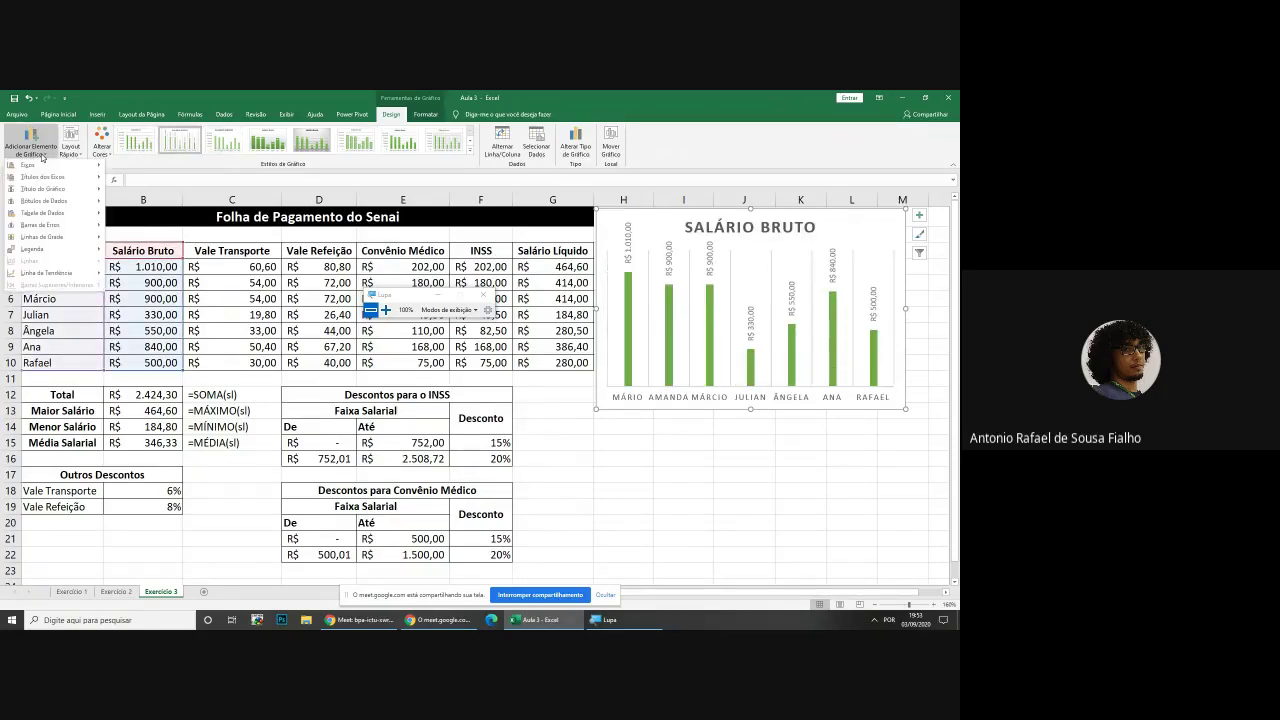
mouse_move(47, 166)
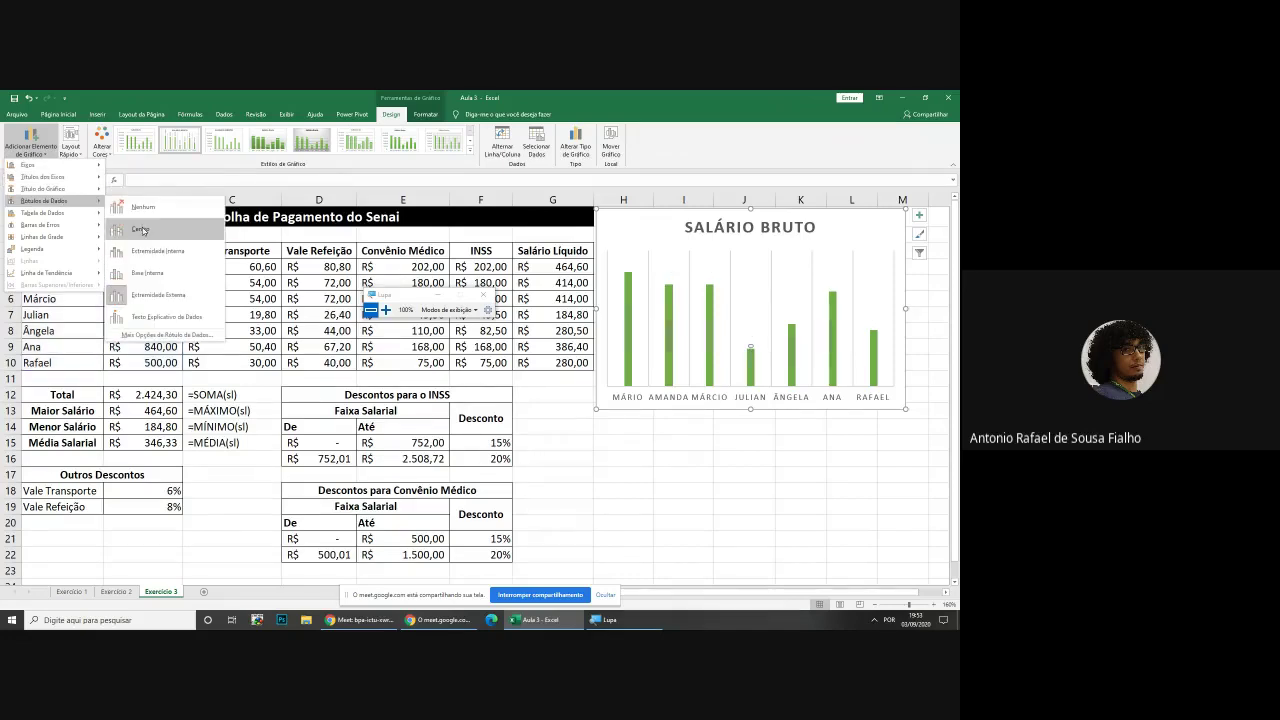
click(158, 295)
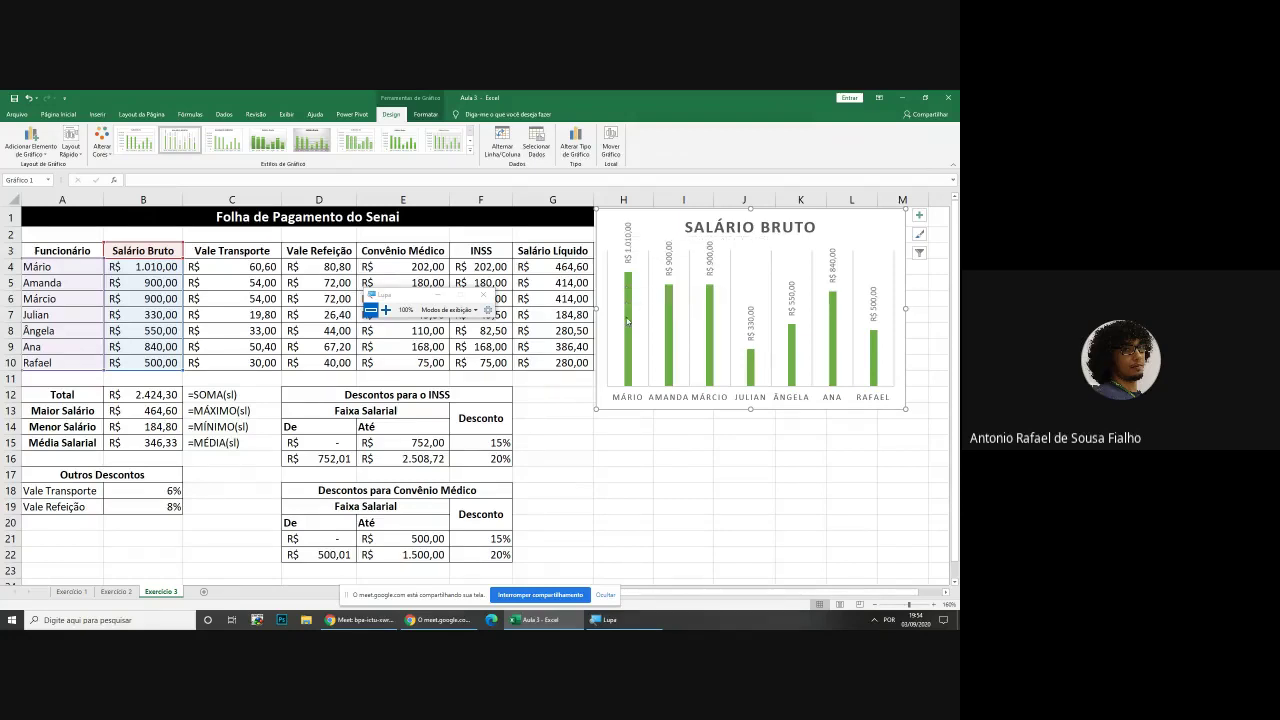
Move the chart's data labels to the Centro position inside the columns
mouse_move(628, 321)
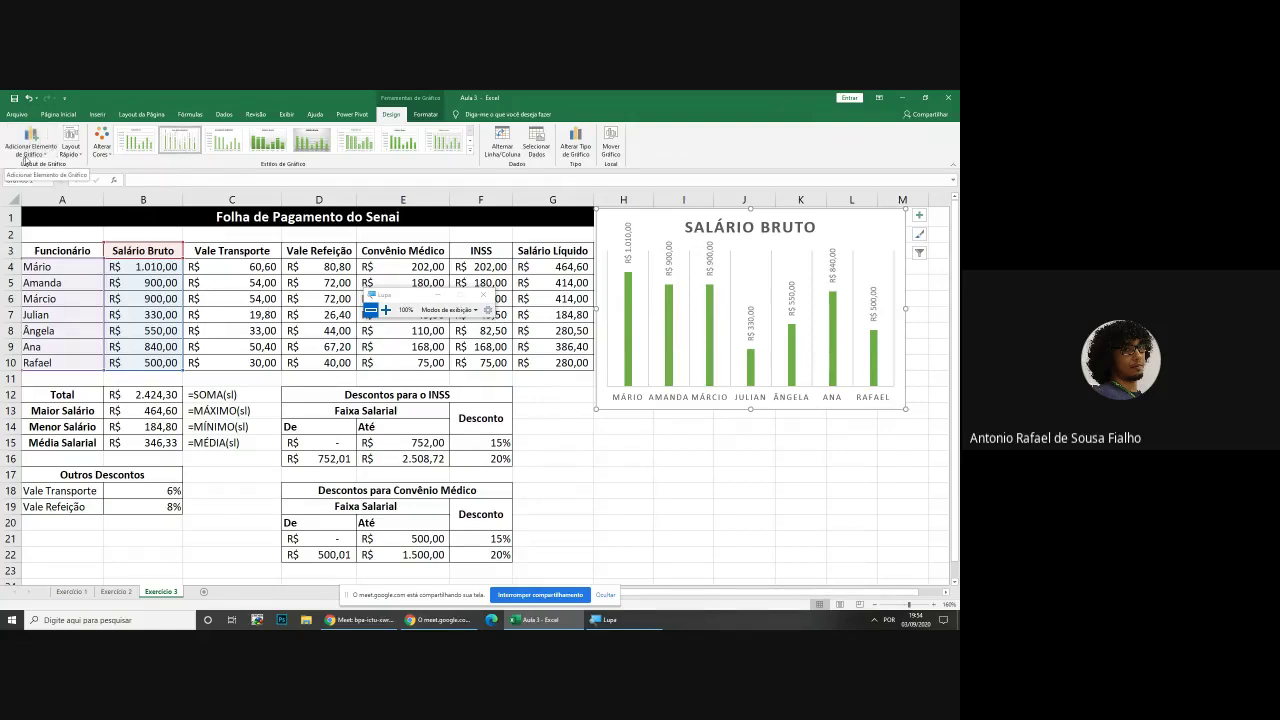
click(8, 146)
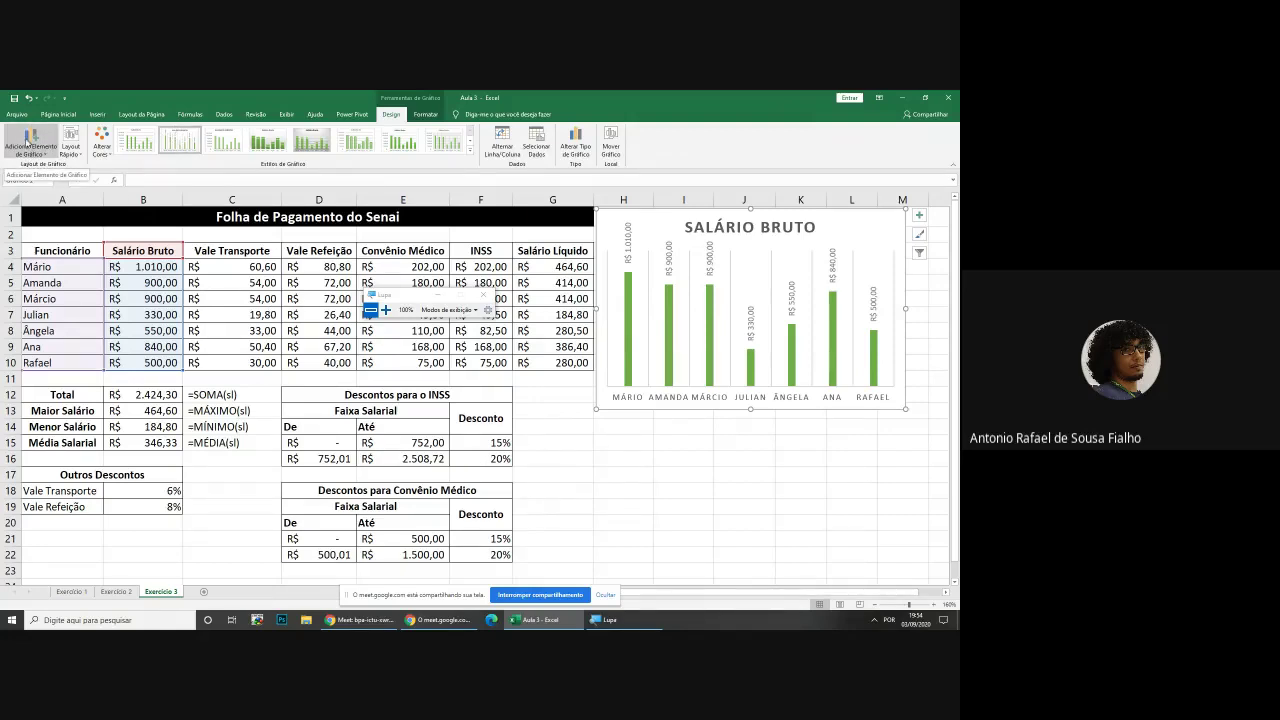
click(29, 145)
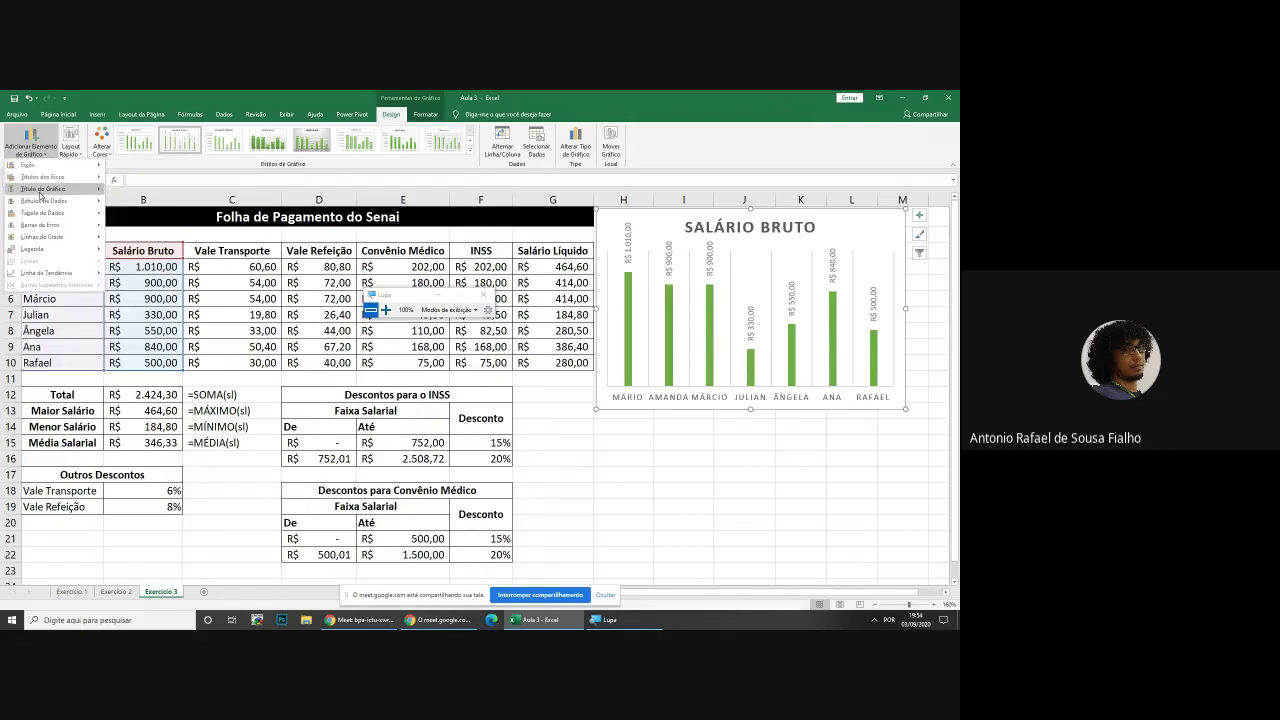
mouse_move(40, 202)
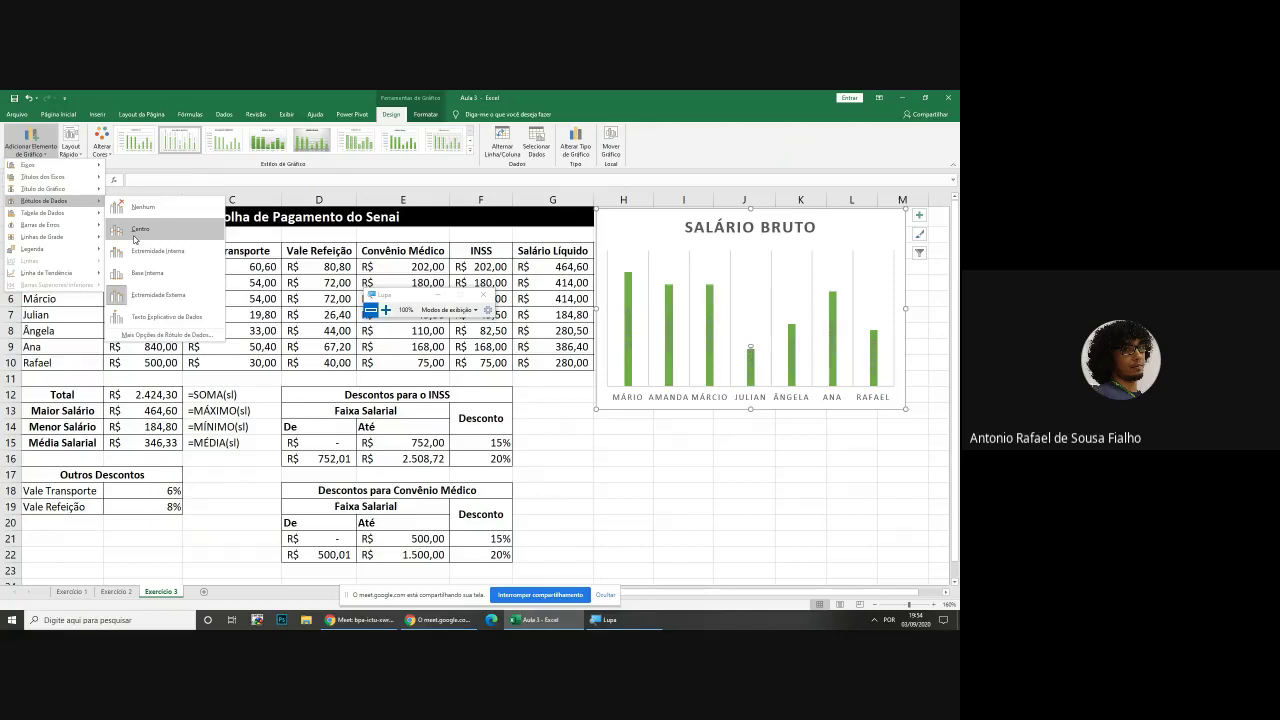
click(135, 239)
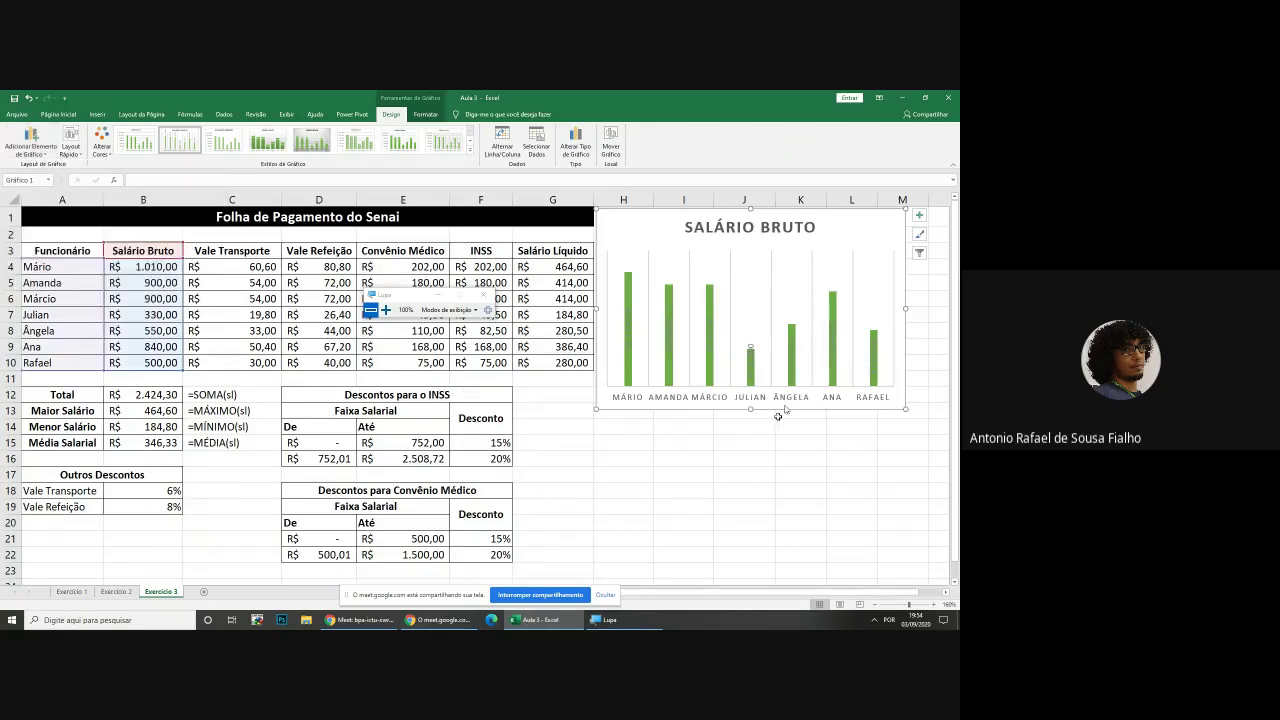
Examine the legibility of the centred data labels on all the green columns at 400% zoom
ctrl+scroll(788, 444, up, 5)
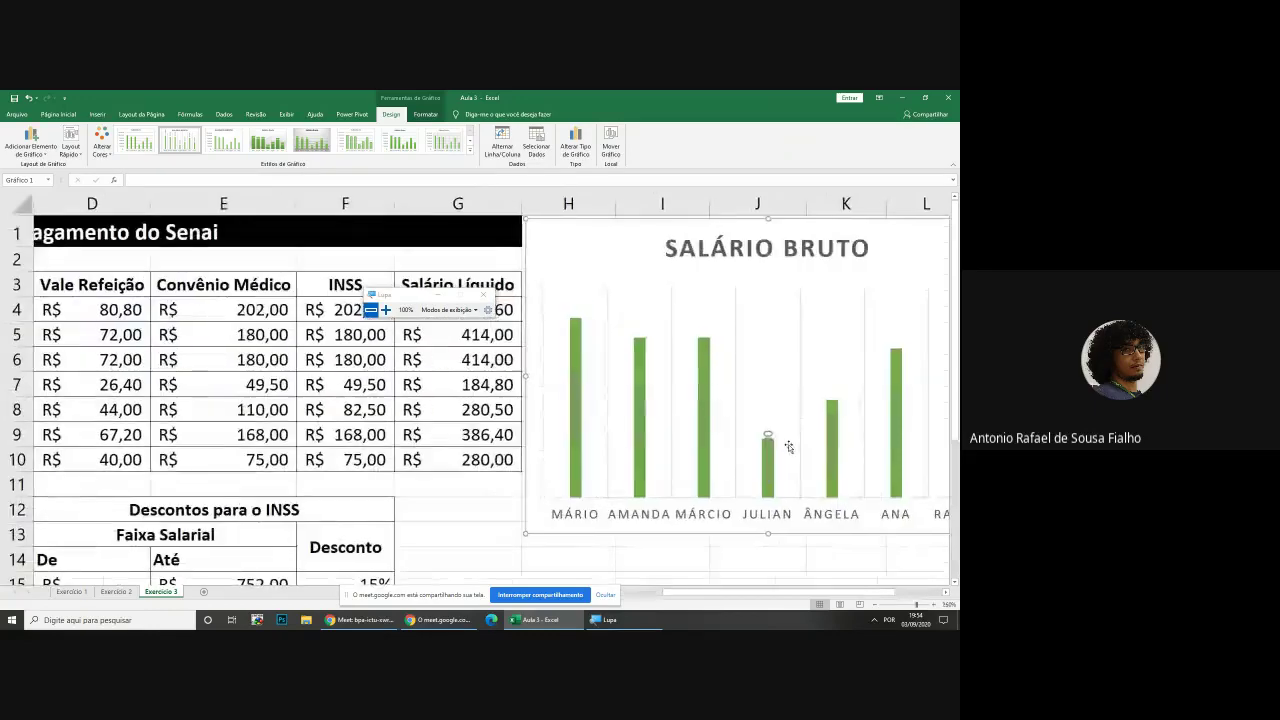
ctrl+scroll(788, 444, up, 6)
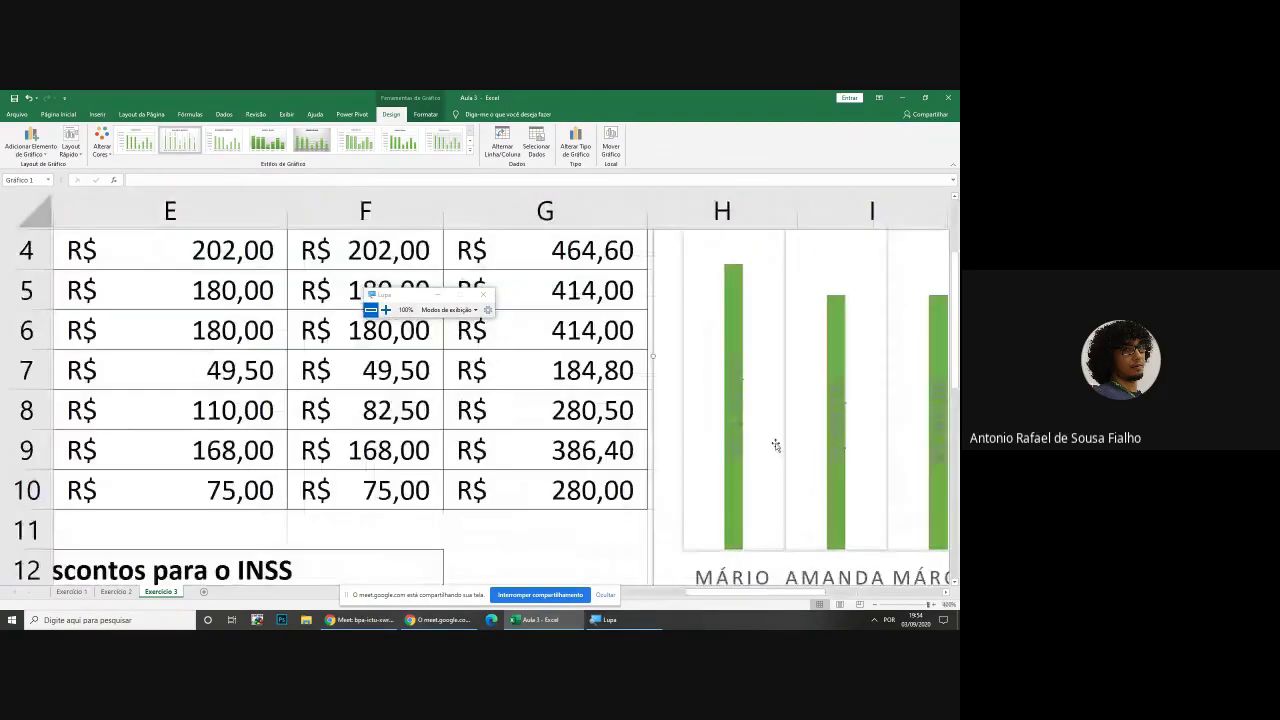
scroll(494, 451, right, 4)
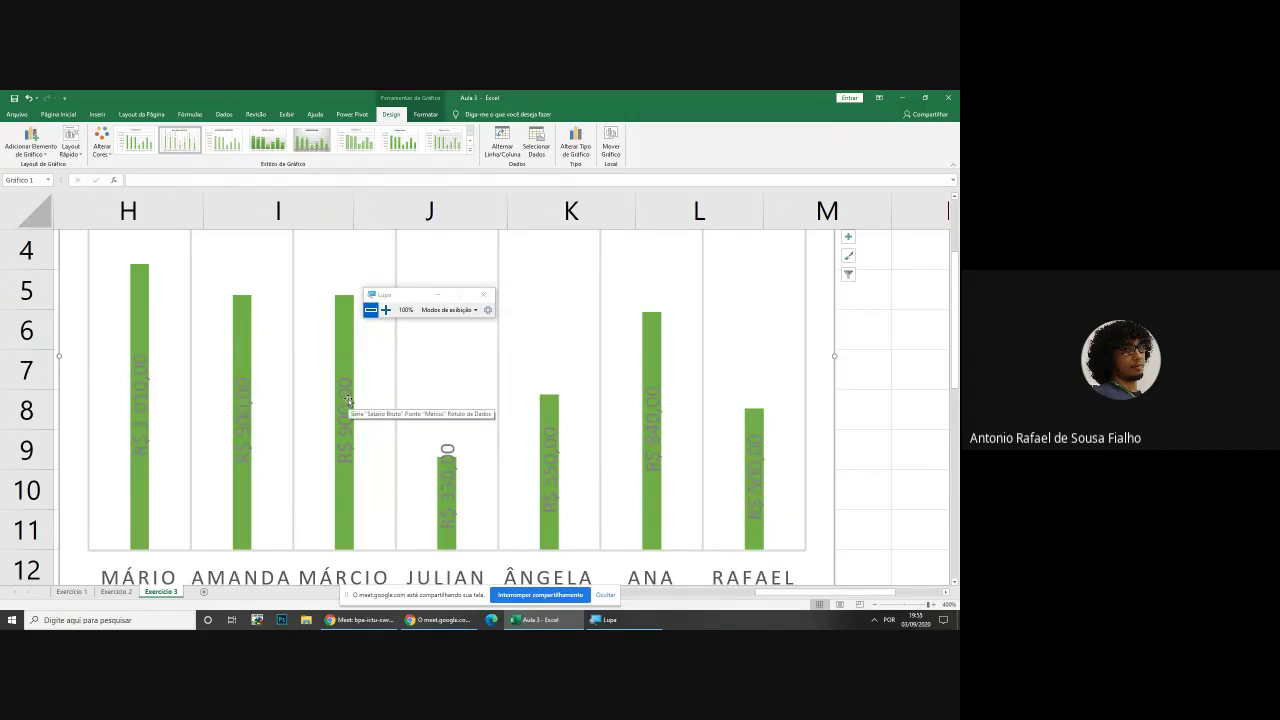
scroll(349, 397, down, 7)
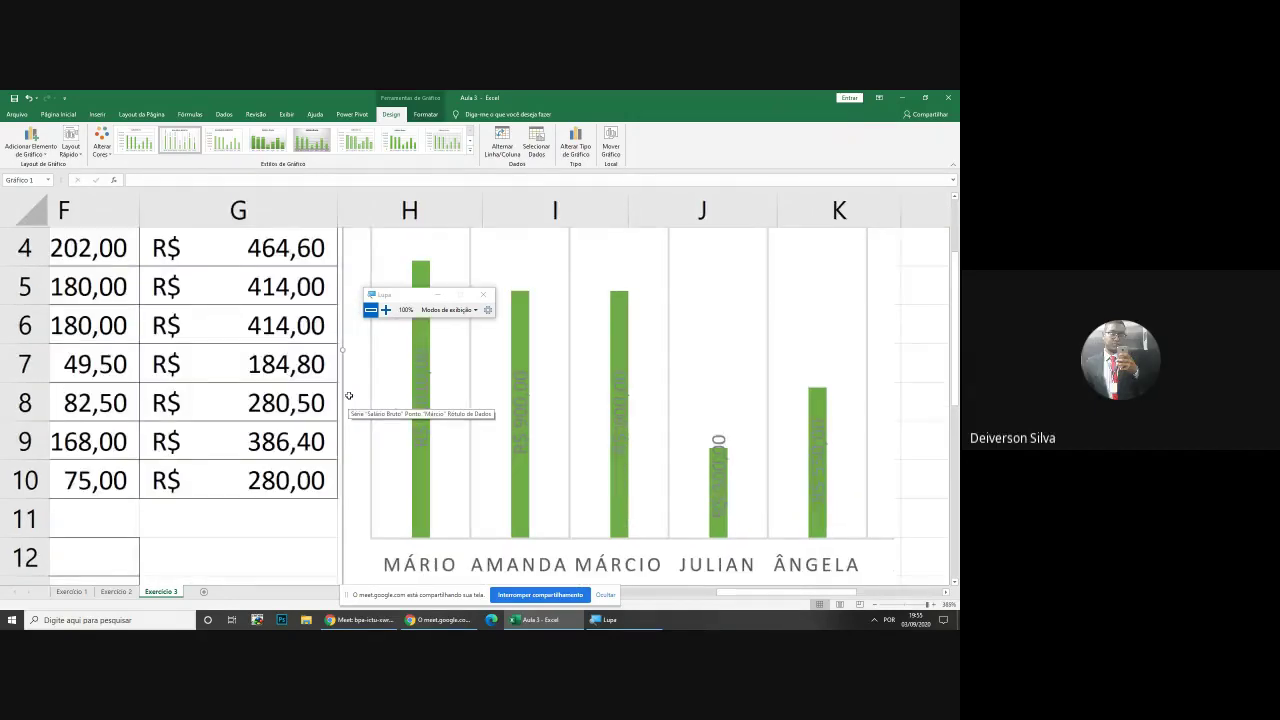
scroll(349, 397, down, 3)
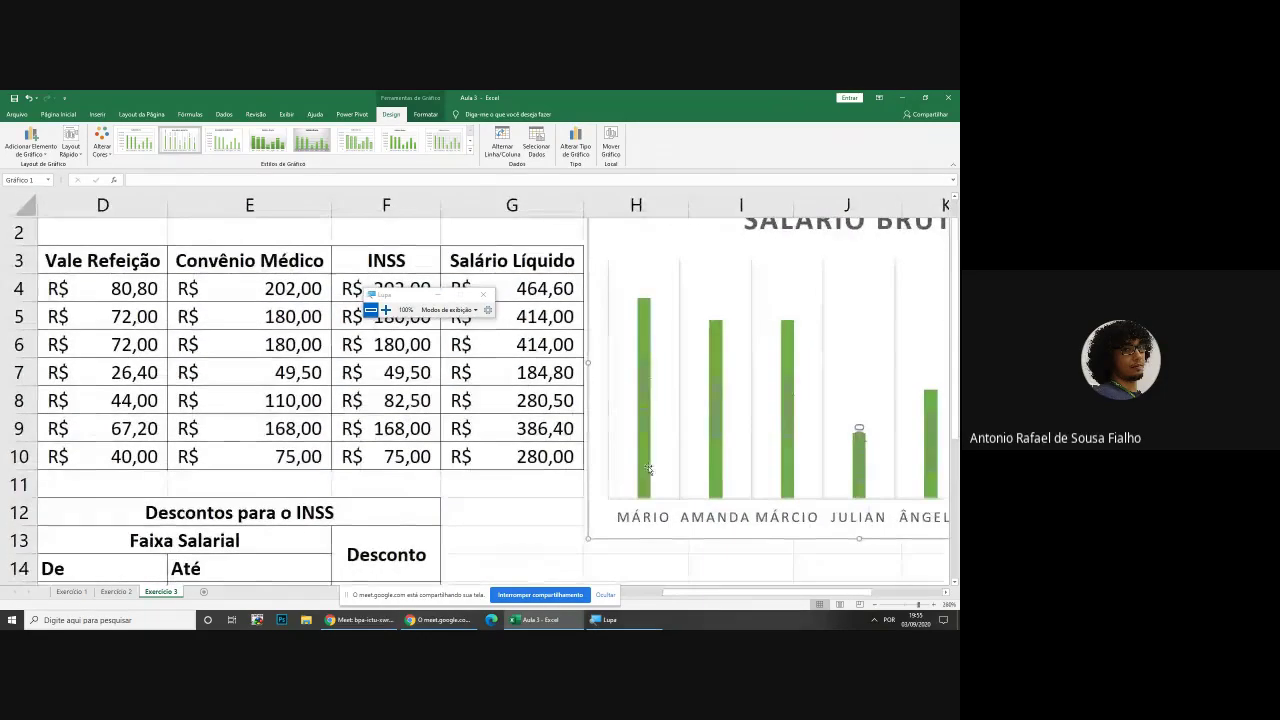
scroll(806, 496, up, 4)
scroll(806, 494, up, 5)
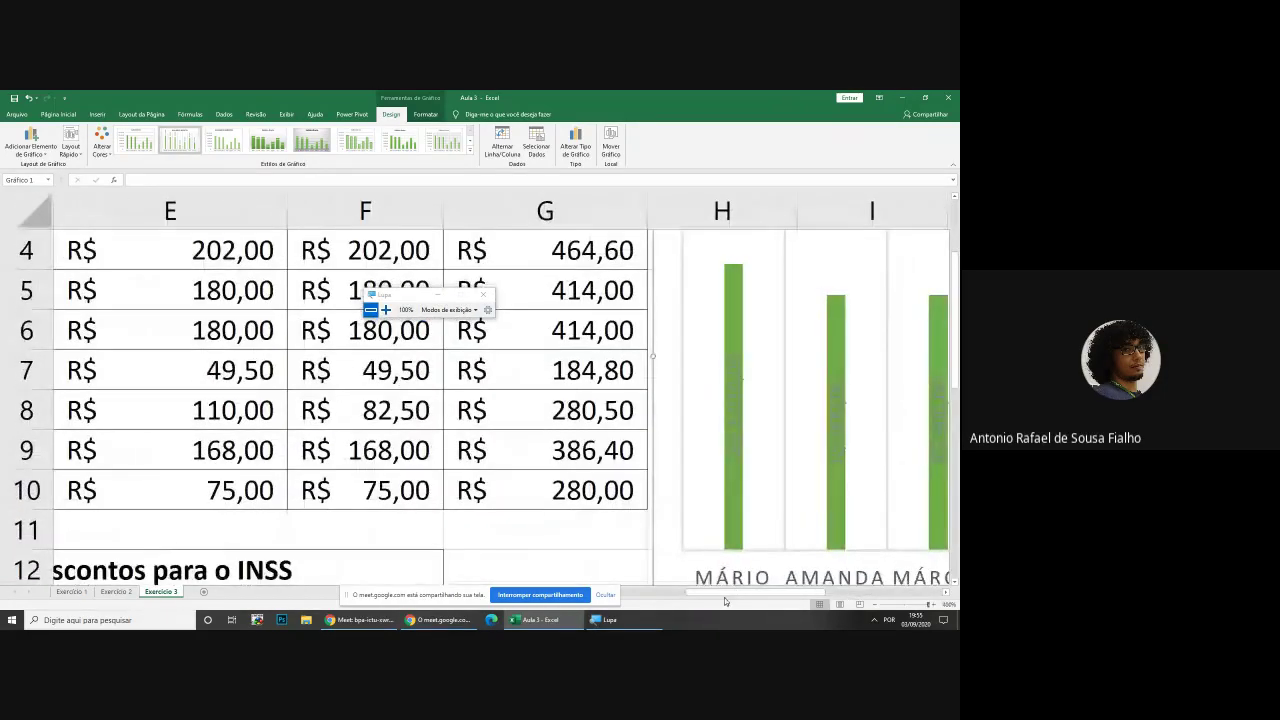
drag(724, 594, 807, 594)
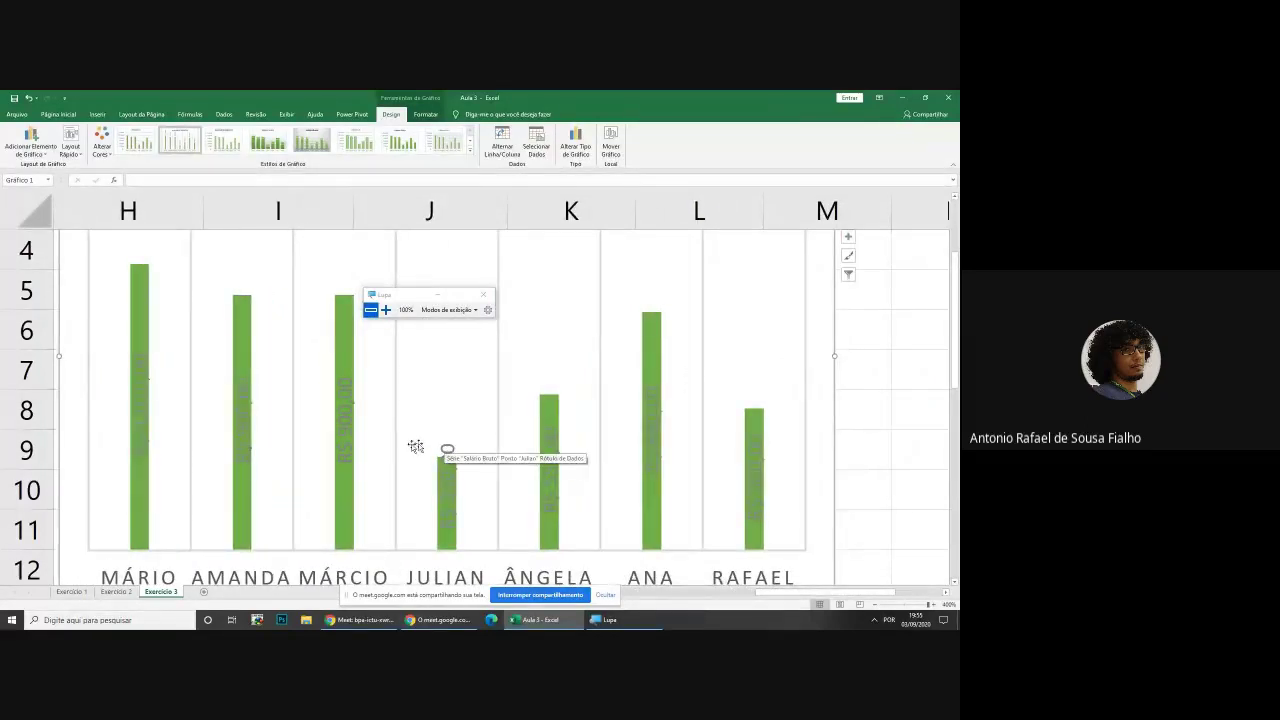
Format the data labels of all columns in bold with the Automática black font colour
click(345, 429)
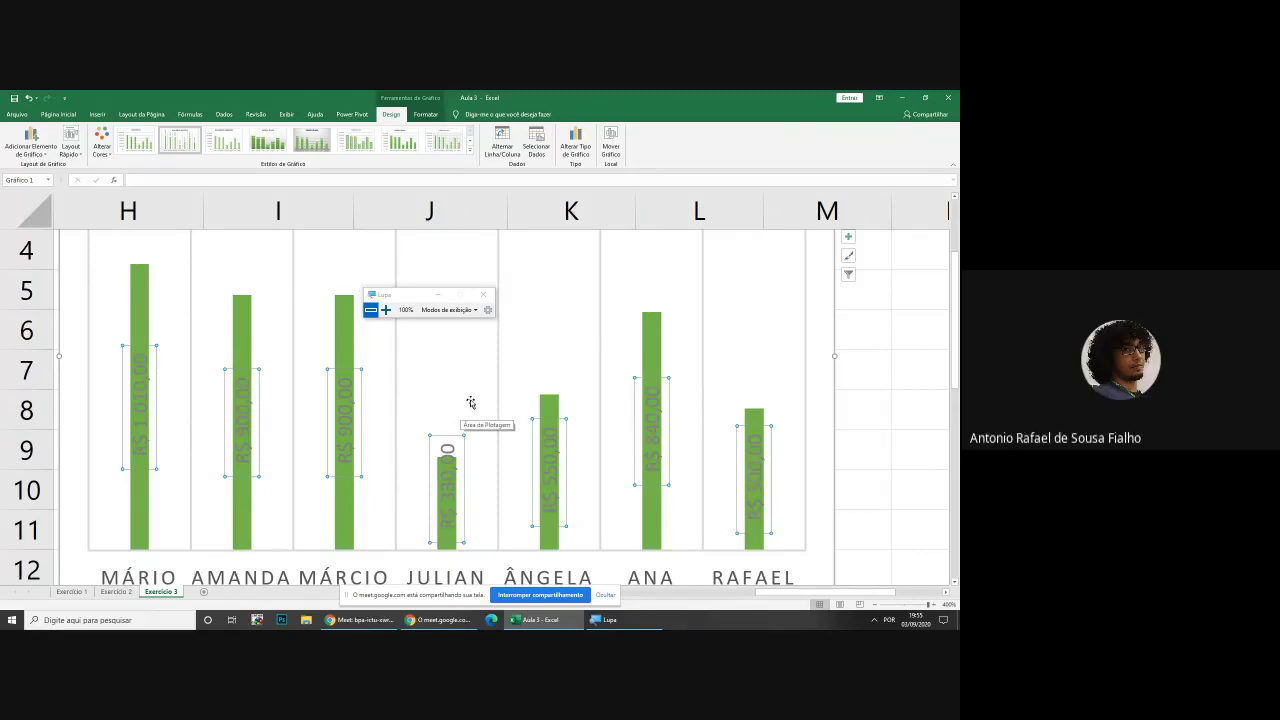
scroll(470, 400, down, 2)
scroll(458, 382, up, 1)
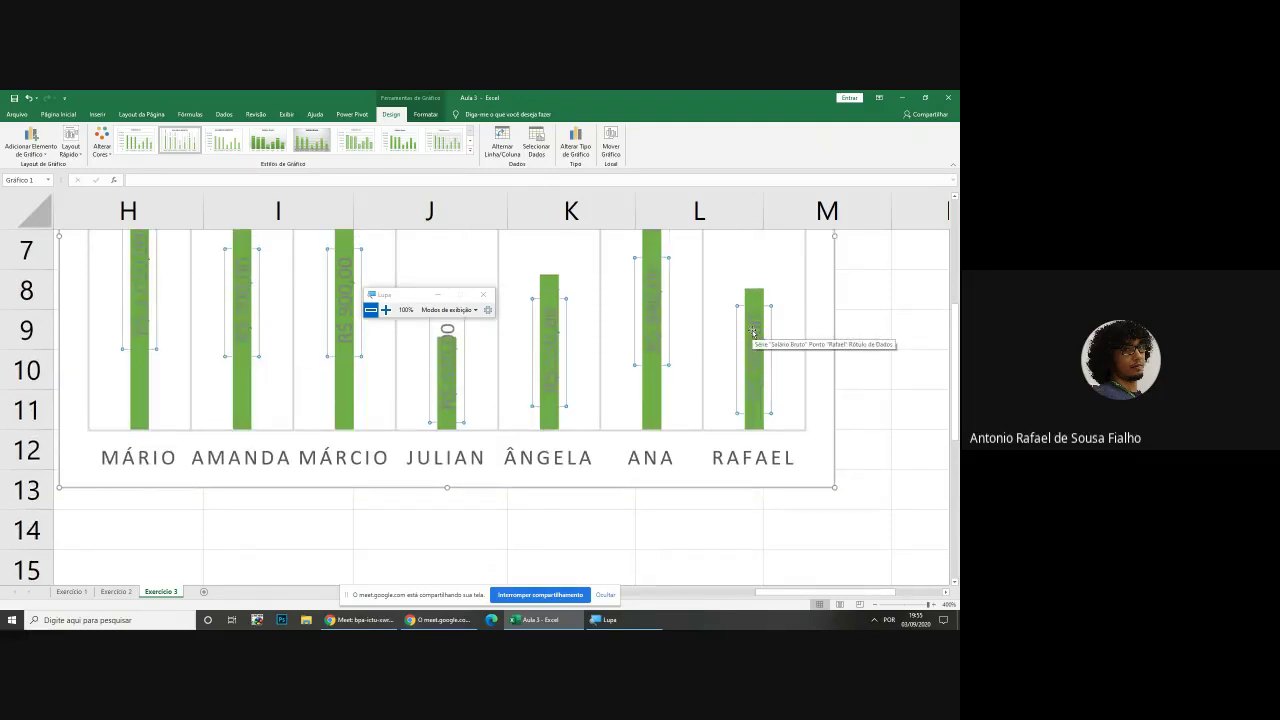
scroll(500, 370, down, 1)
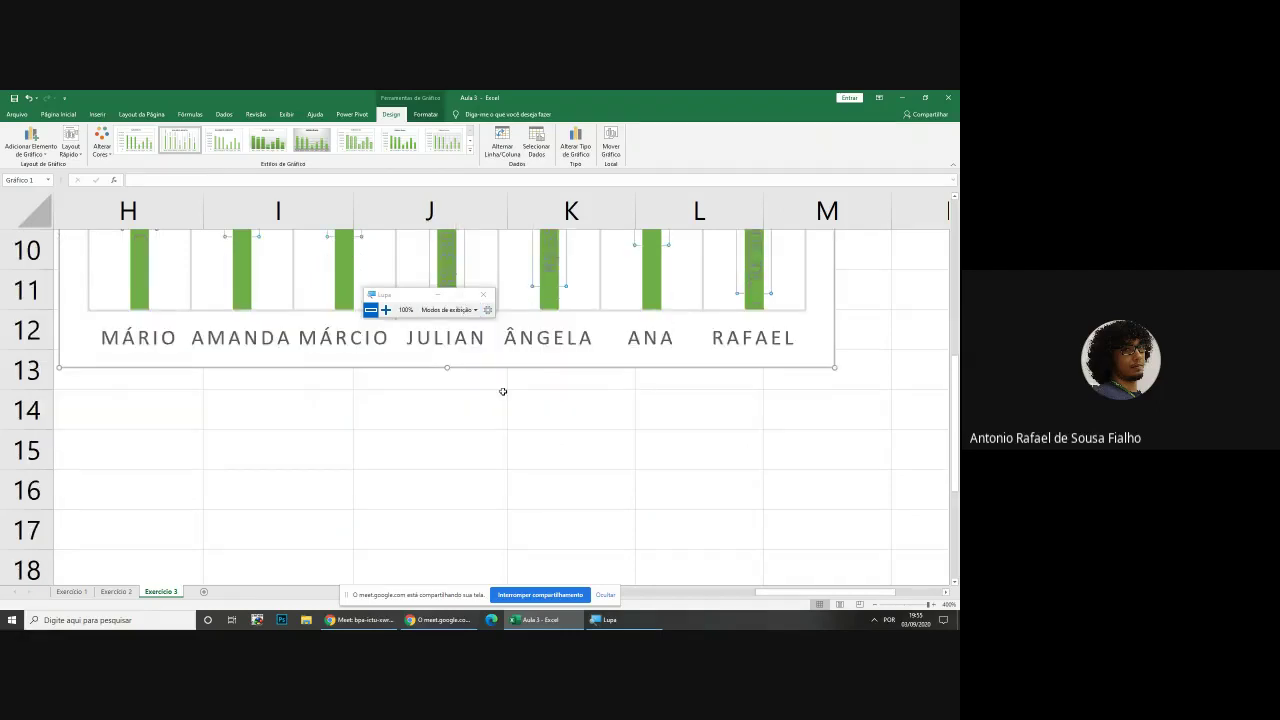
scroll(503, 391, up, 2)
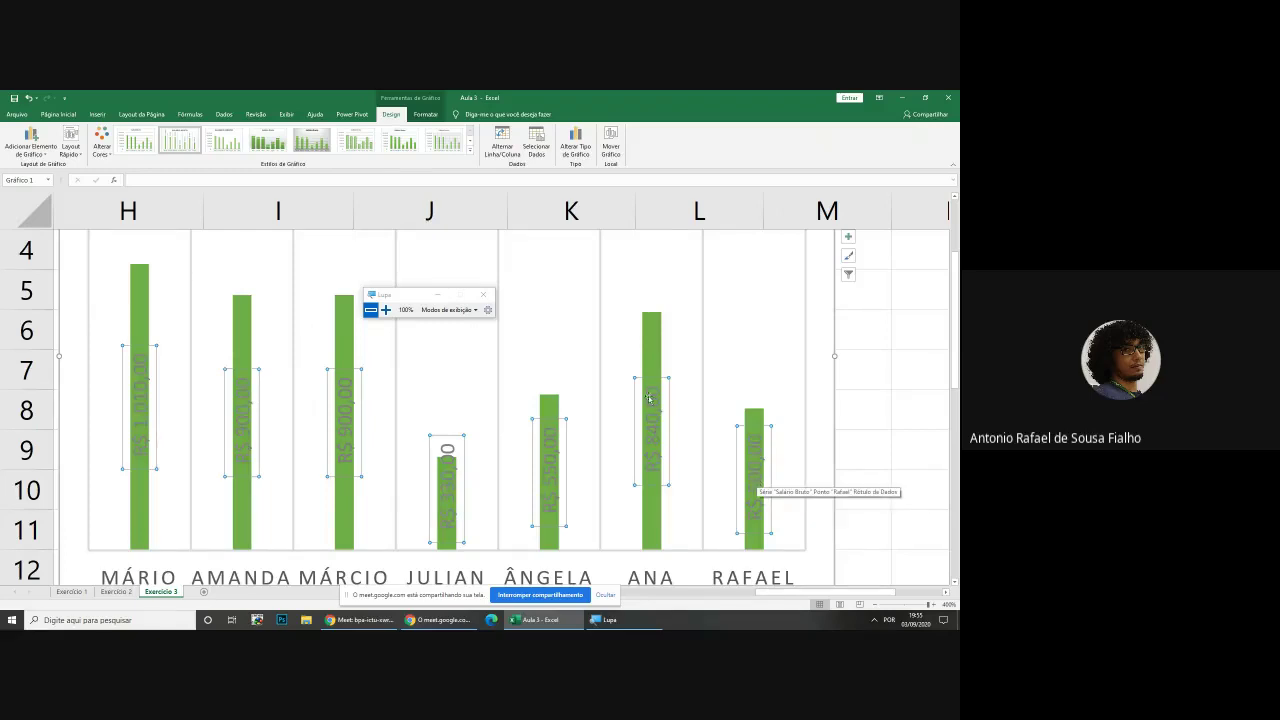
click(59, 114)
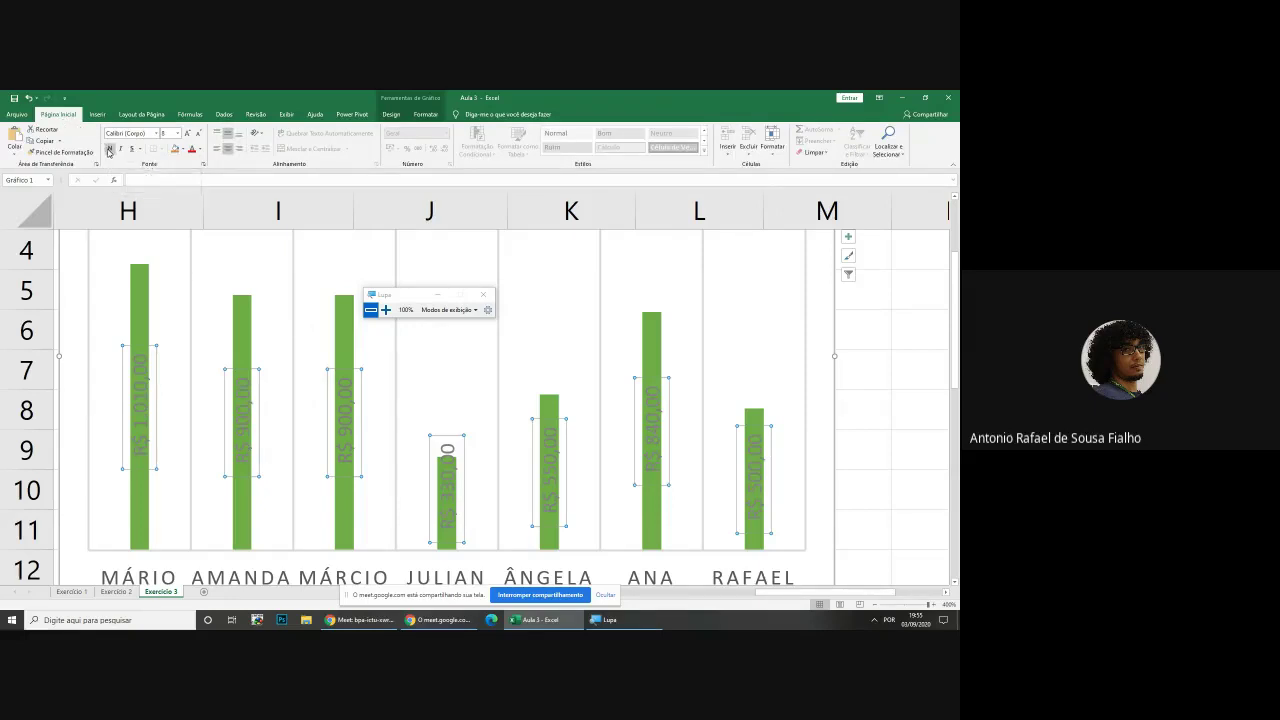
click(200, 150)
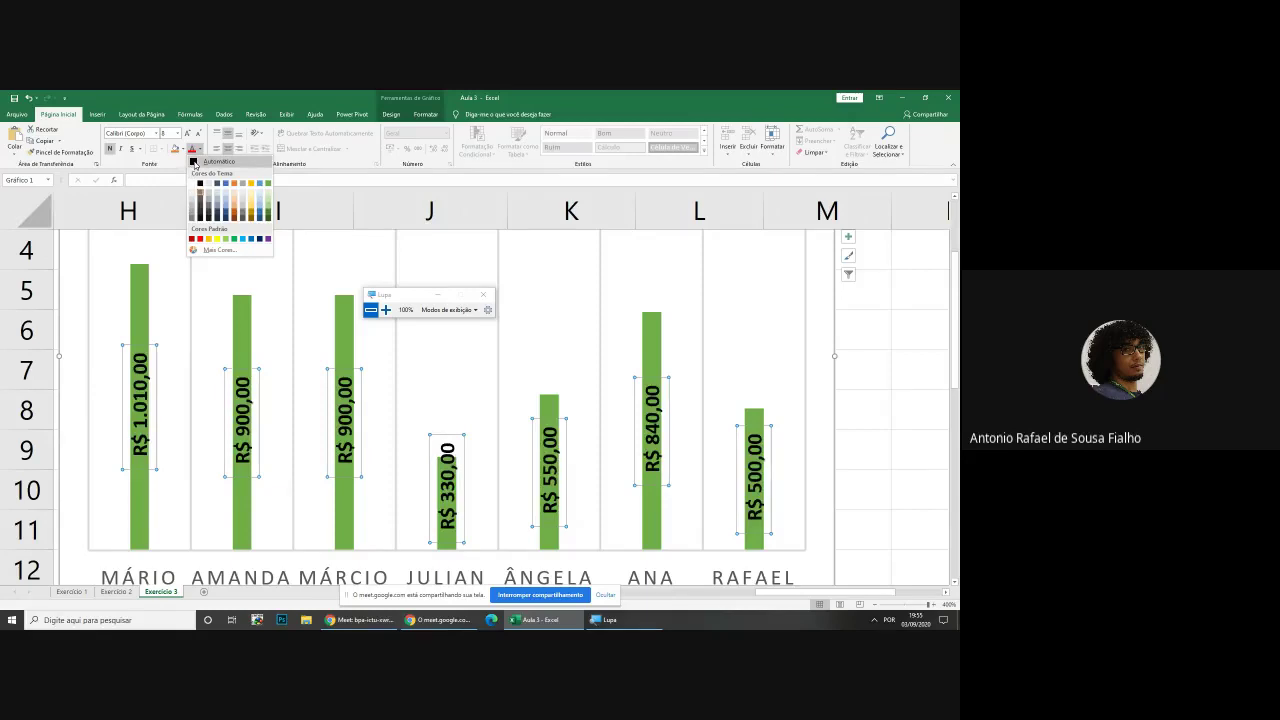
click(195, 164)
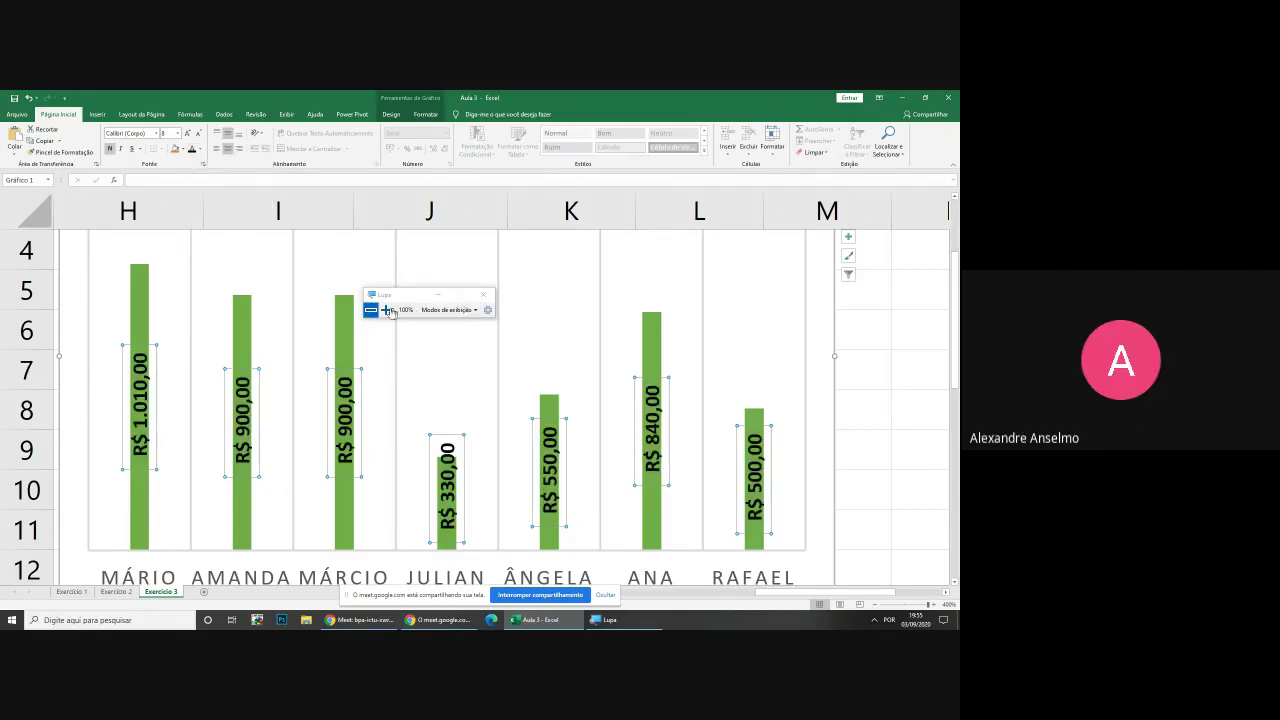
Minimise the Lupa magnifier window that covers the payroll table
scroll(526, 349, left, 2)
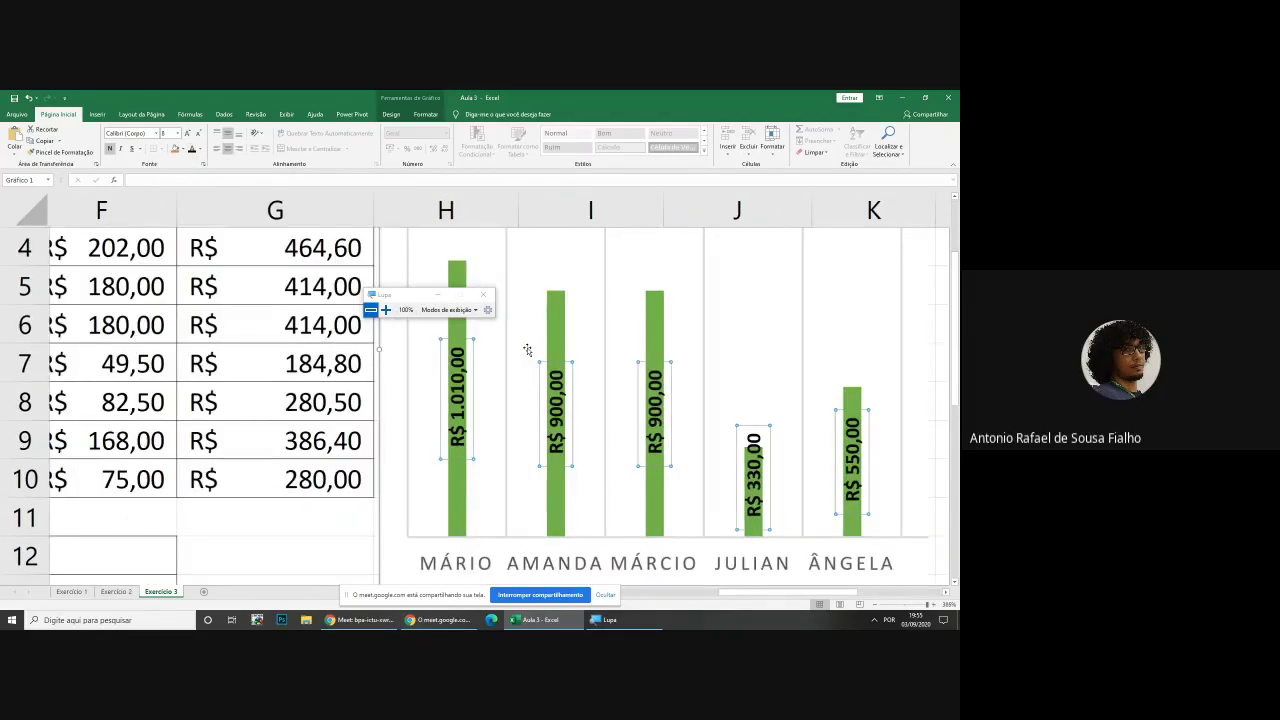
ctrl+scroll(527, 349, down, 8)
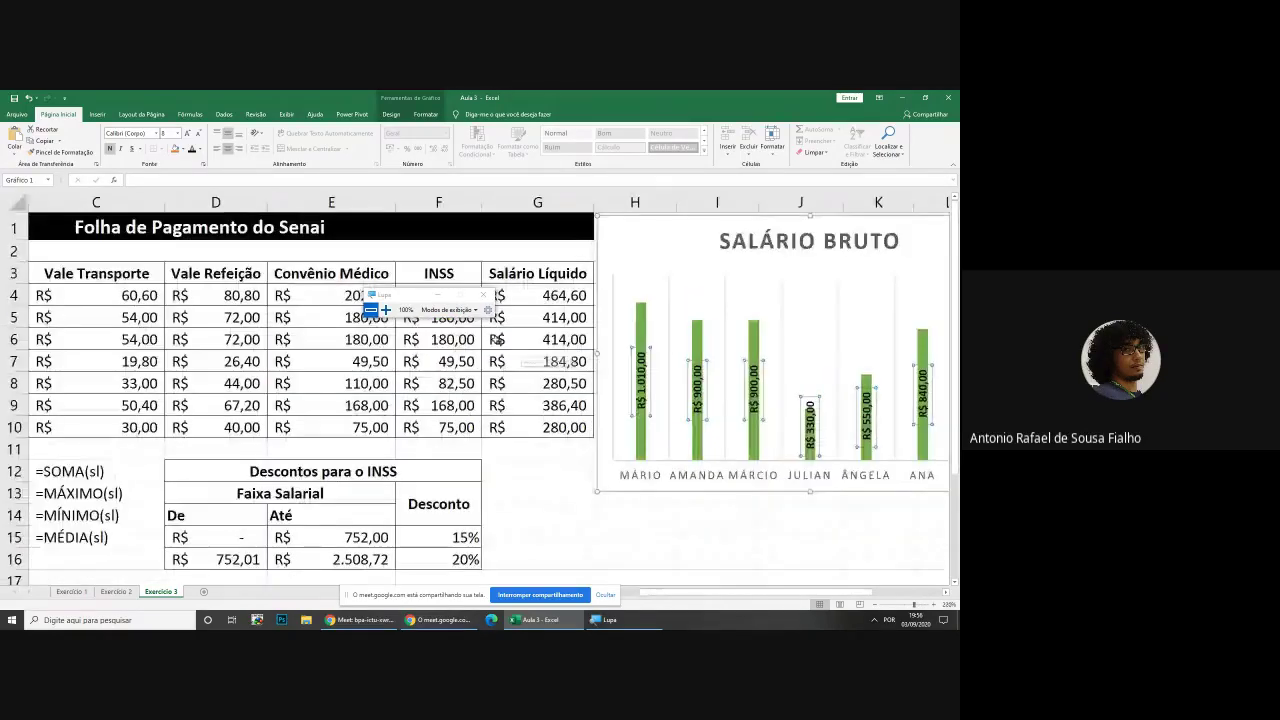
click(438, 295)
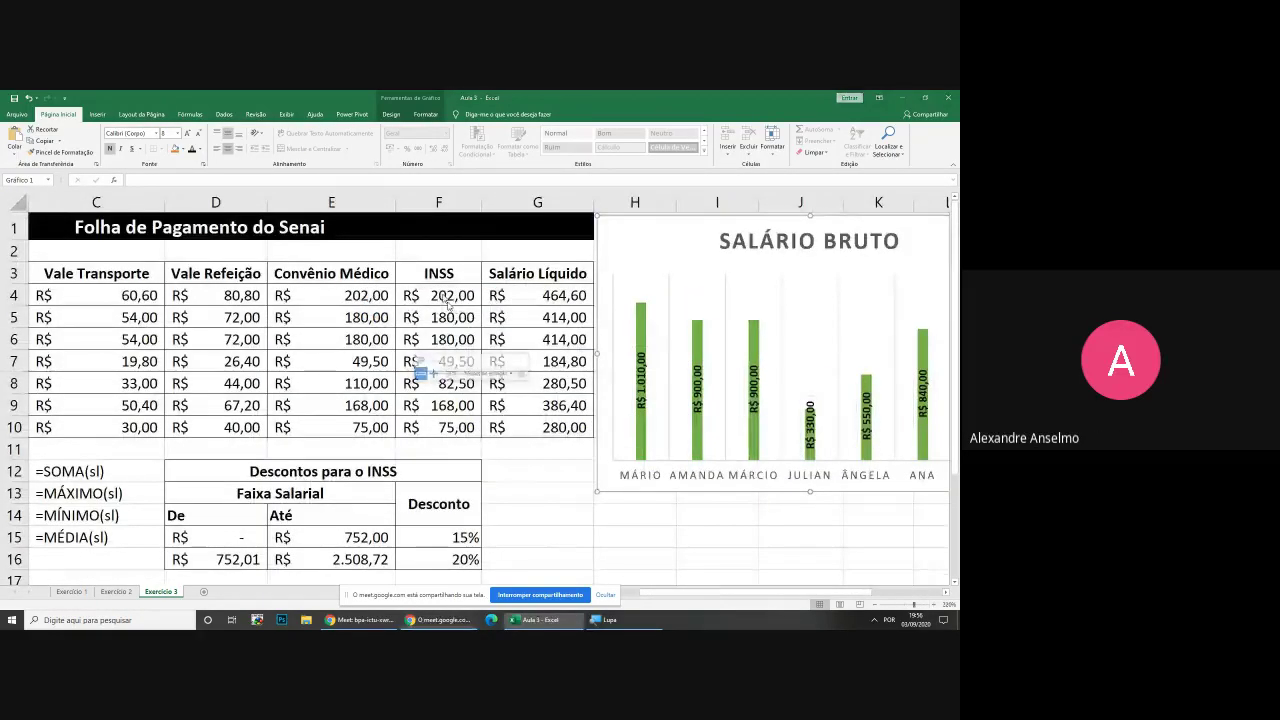
Format the employee names on the chart's horizontal axis in bold and set their font to Arial
click(706, 597)
drag(795, 590, 891, 597)
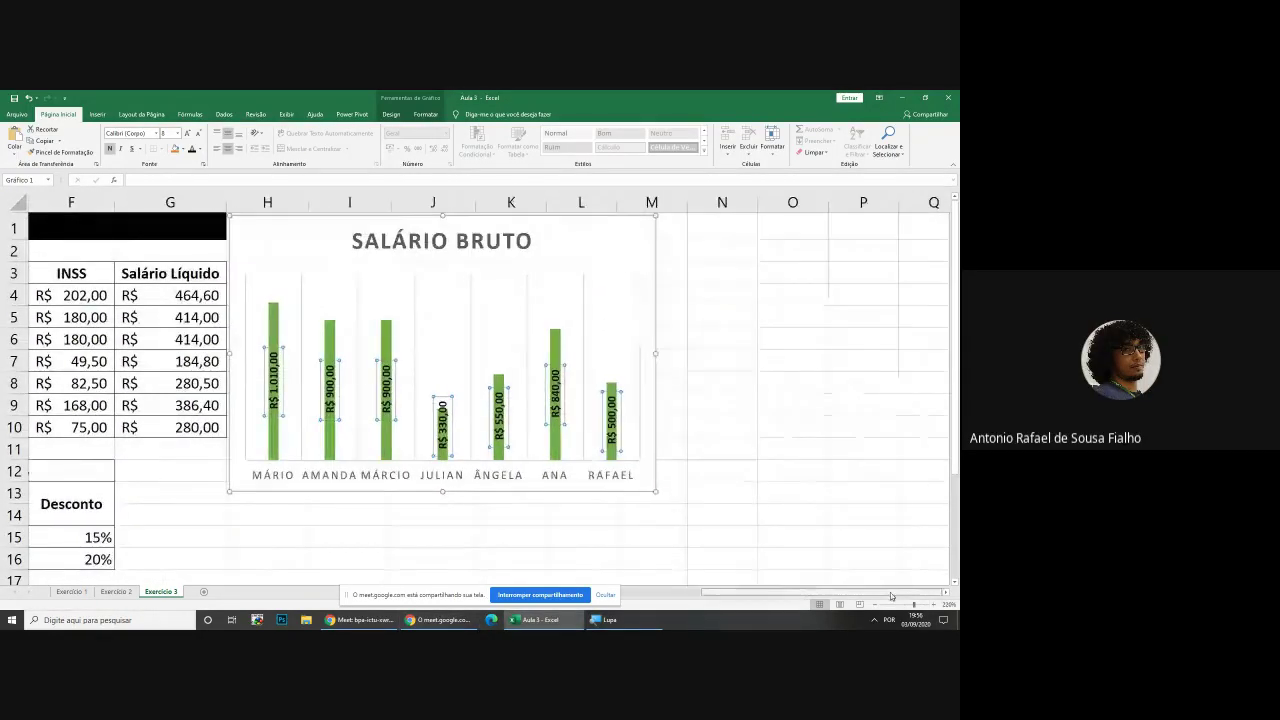
click(567, 487)
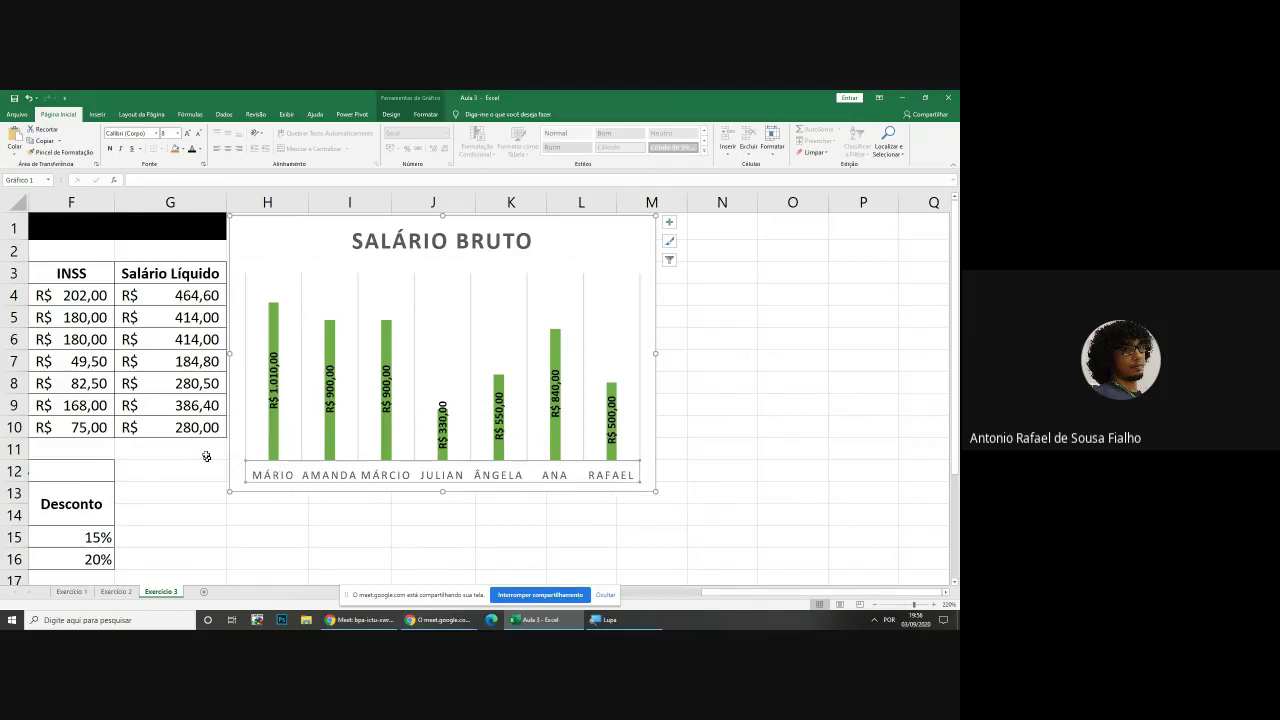
click(110, 149)
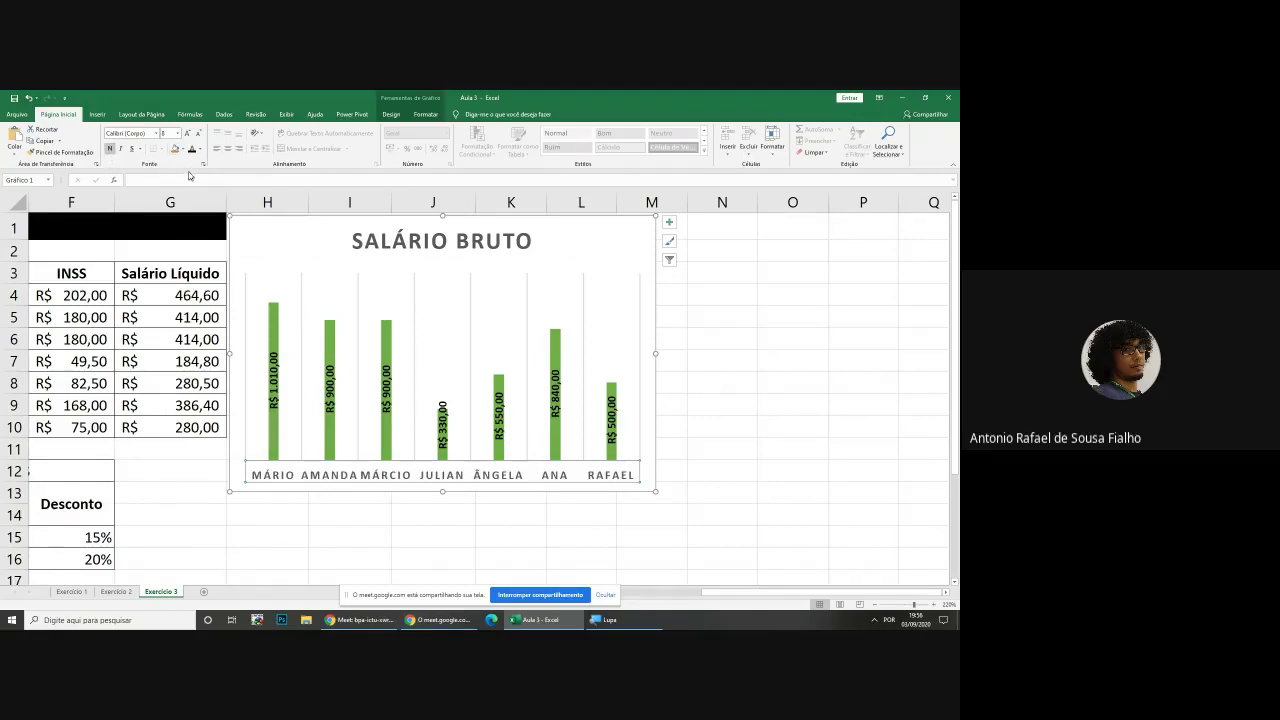
click(130, 133)
text(Arial)
key(Return)
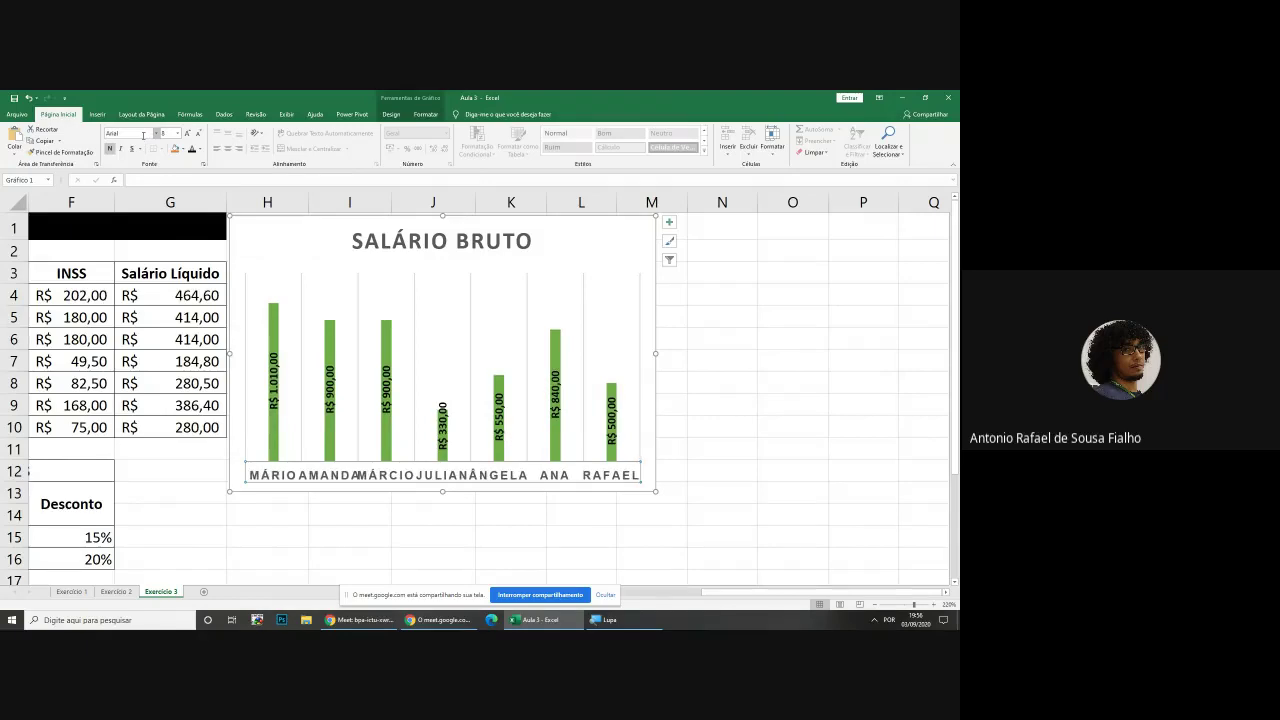
Decrease the font size of the horizontal axis names by three increments and colour them black
click(199, 135)
click(200, 136)
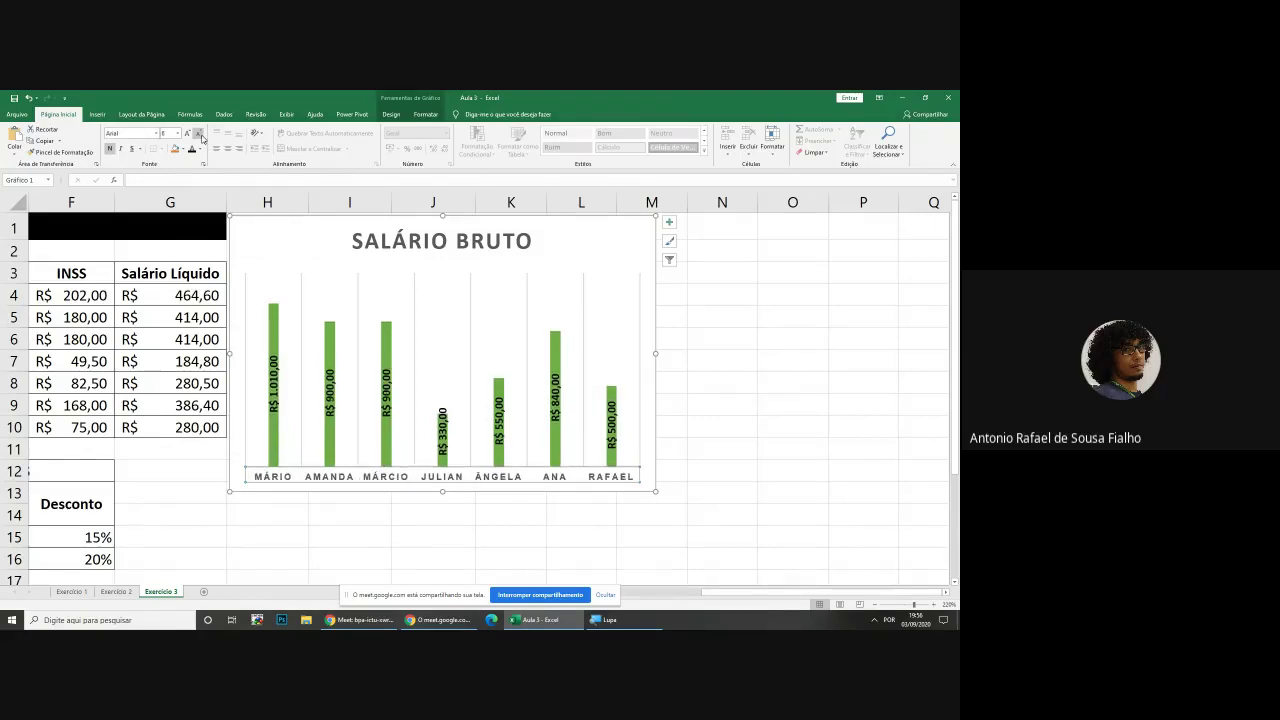
click(199, 135)
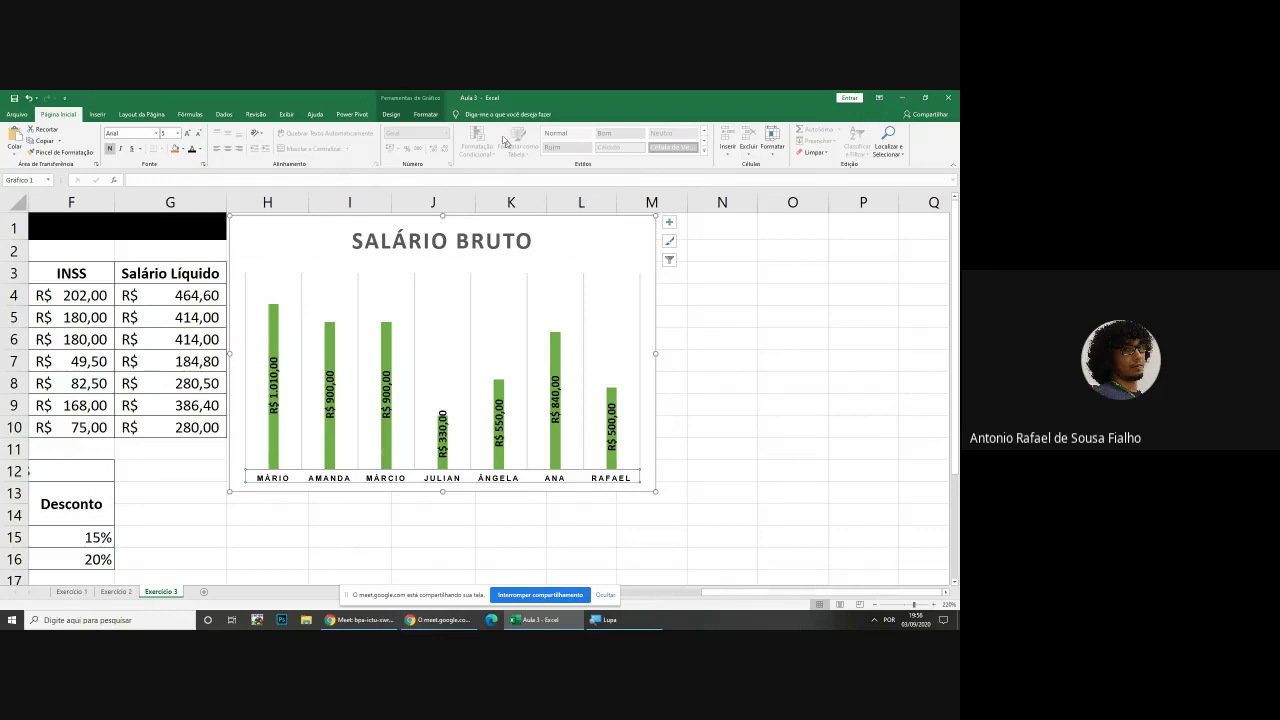
Fill the chart area with the theme colour Verde, Ênfase 6, Mais Claro 80%
click(391, 115)
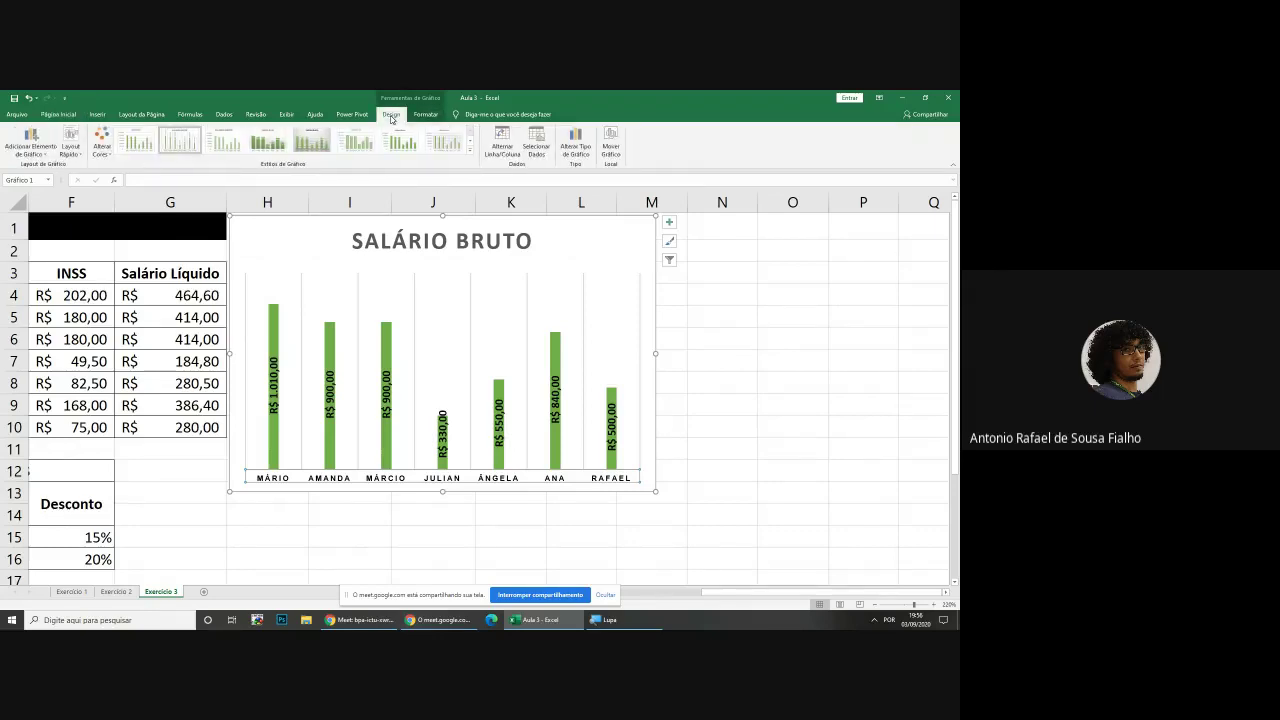
click(626, 216)
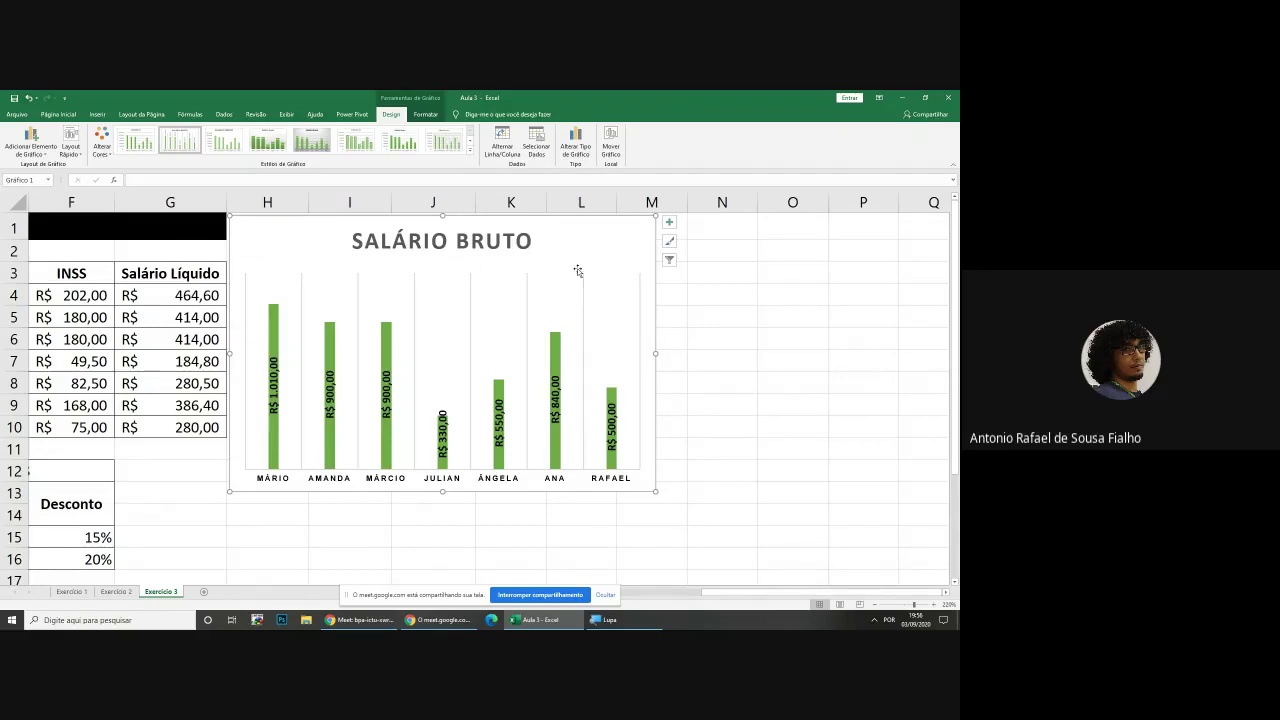
click(423, 114)
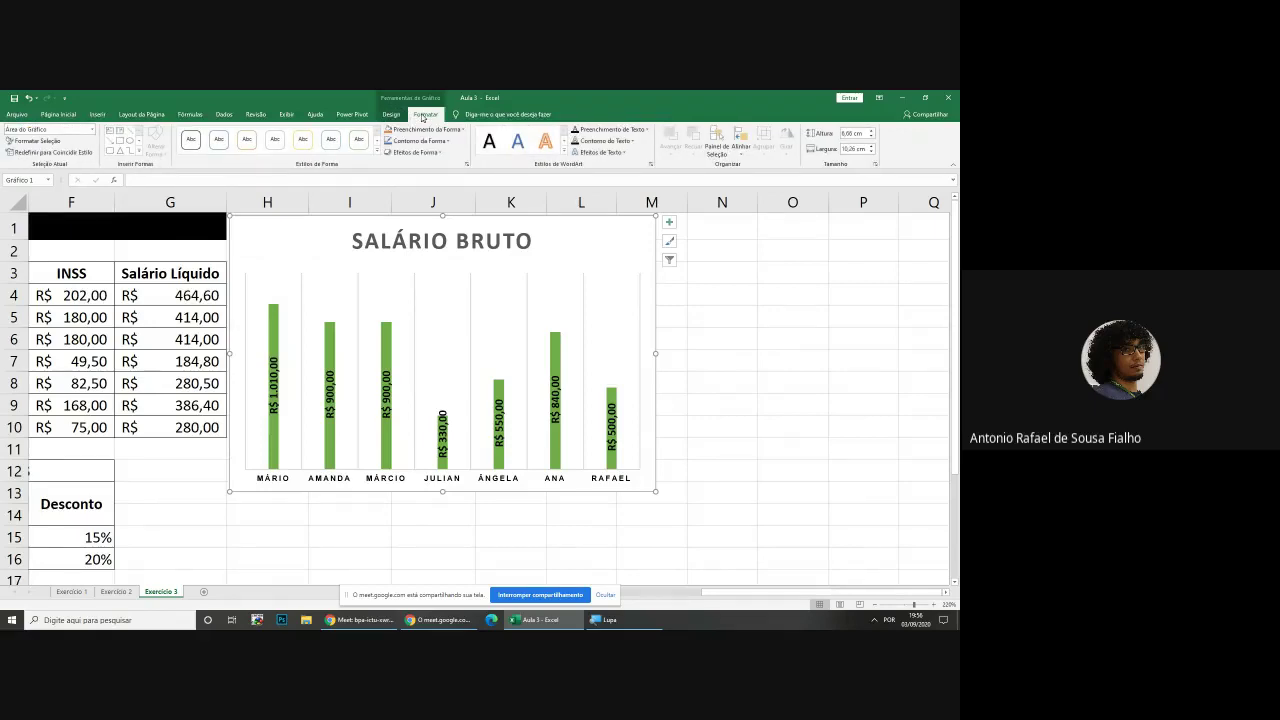
click(408, 130)
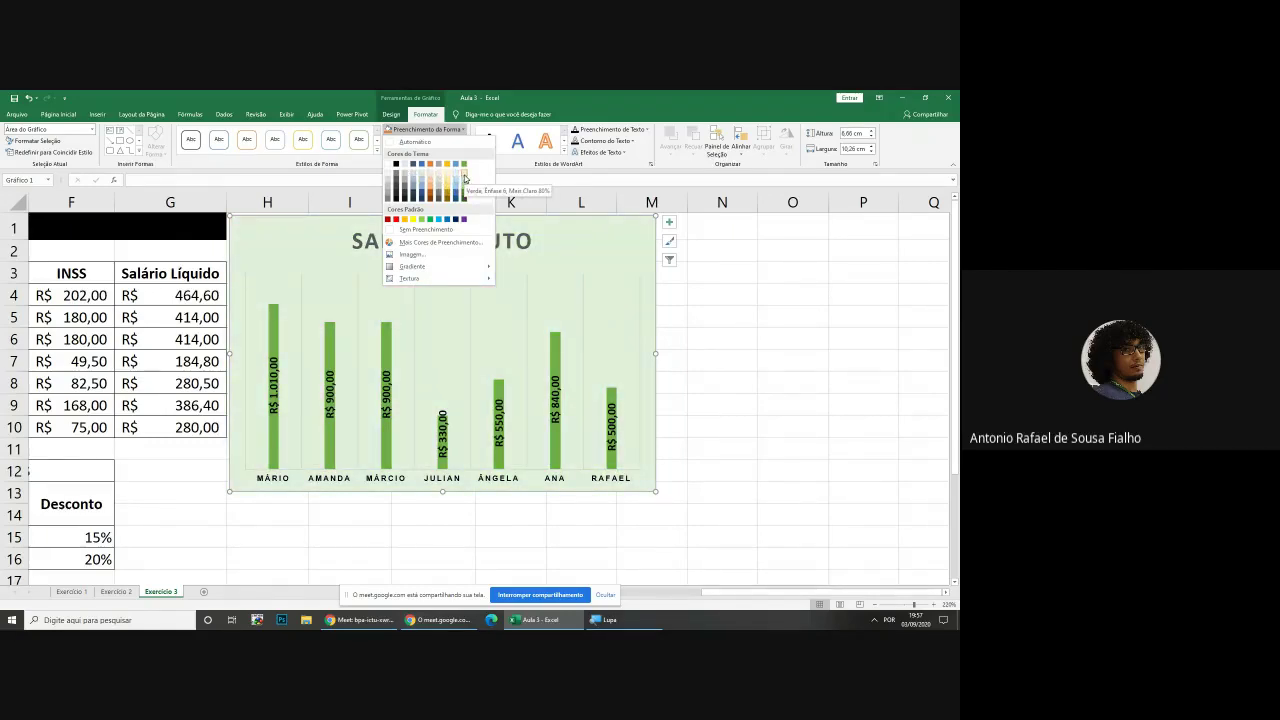
click(464, 178)
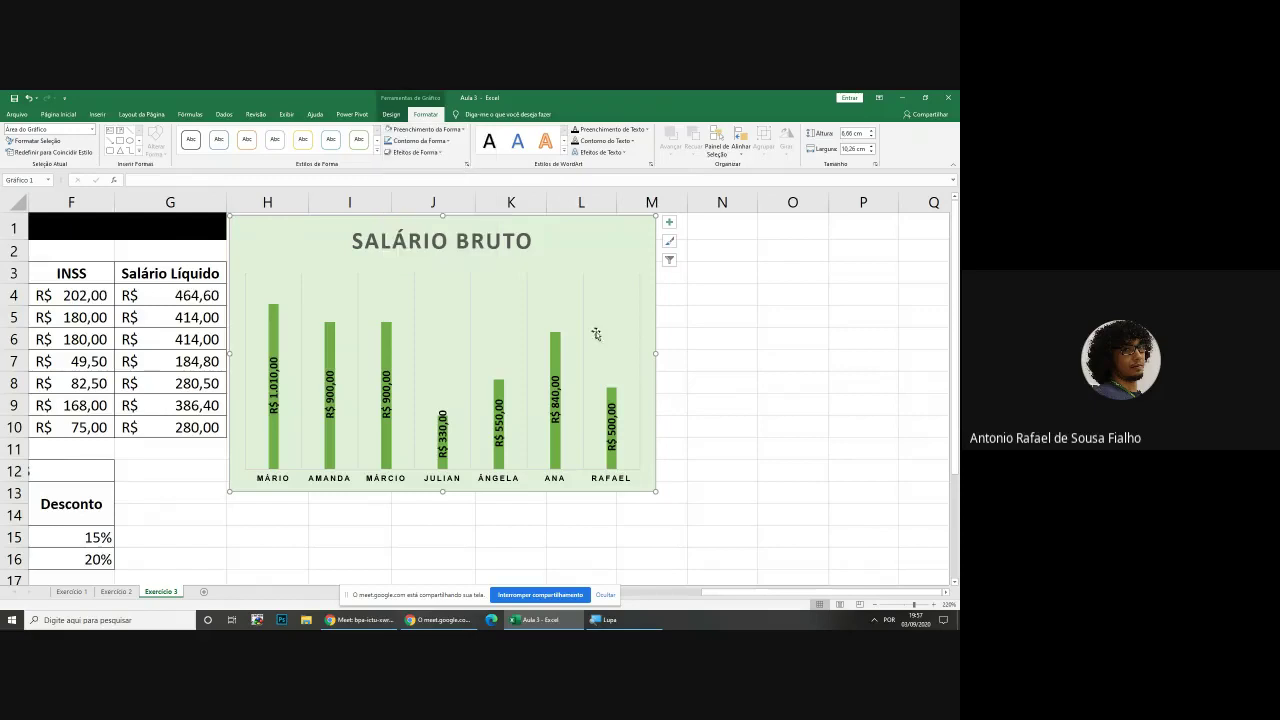
click(510, 247)
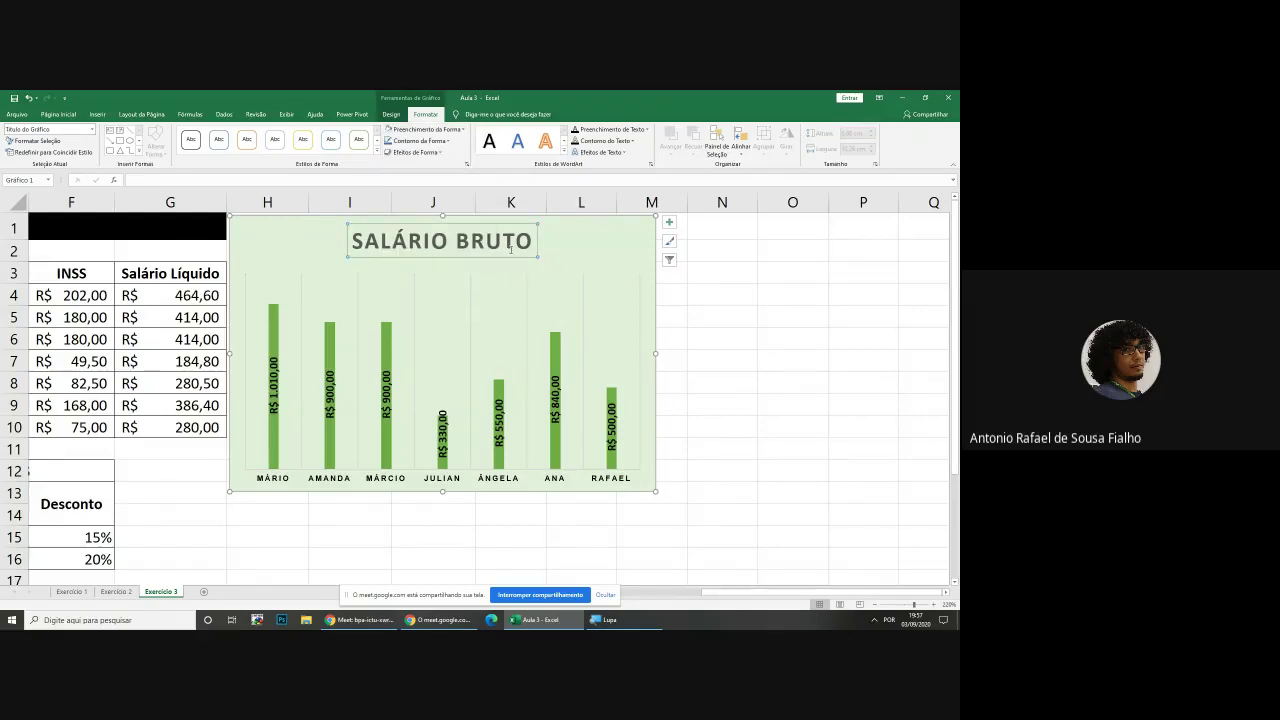
key(ctrl+n)
click(657, 297)
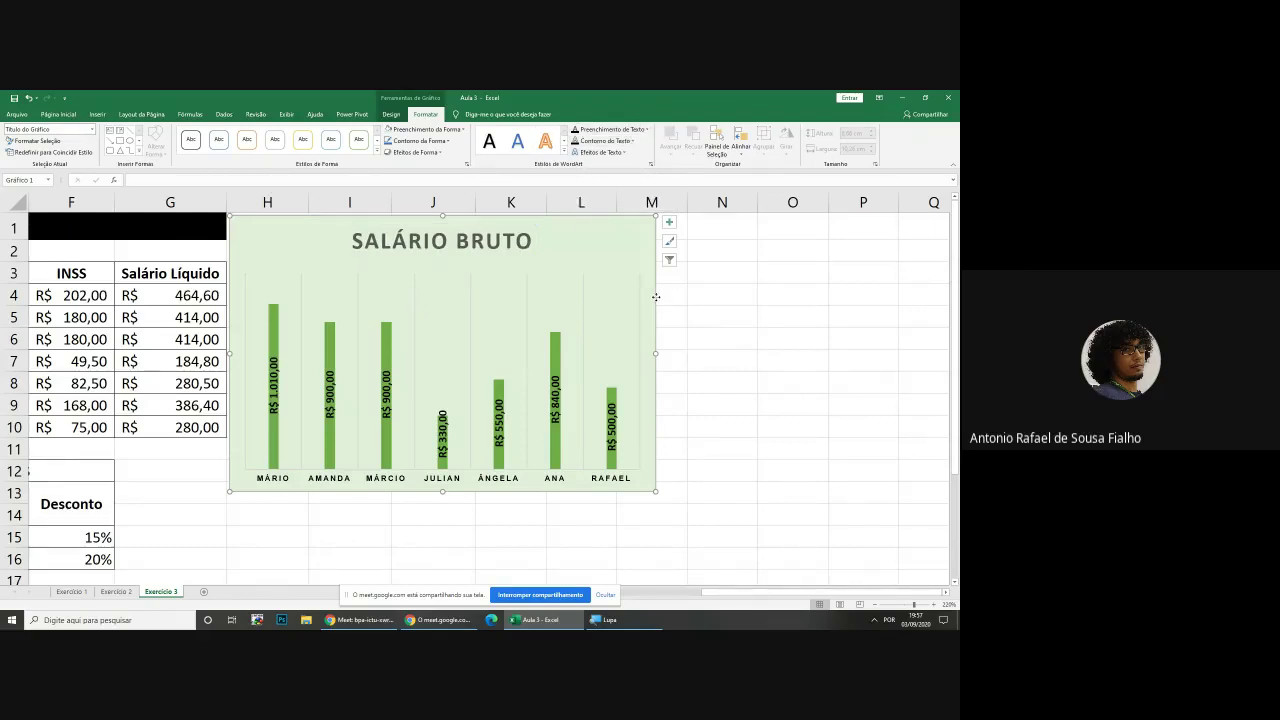
Magnify the chart design commands to 200% with Lupa to examine the chart type option, and restore the view to 100%
click(391, 114)
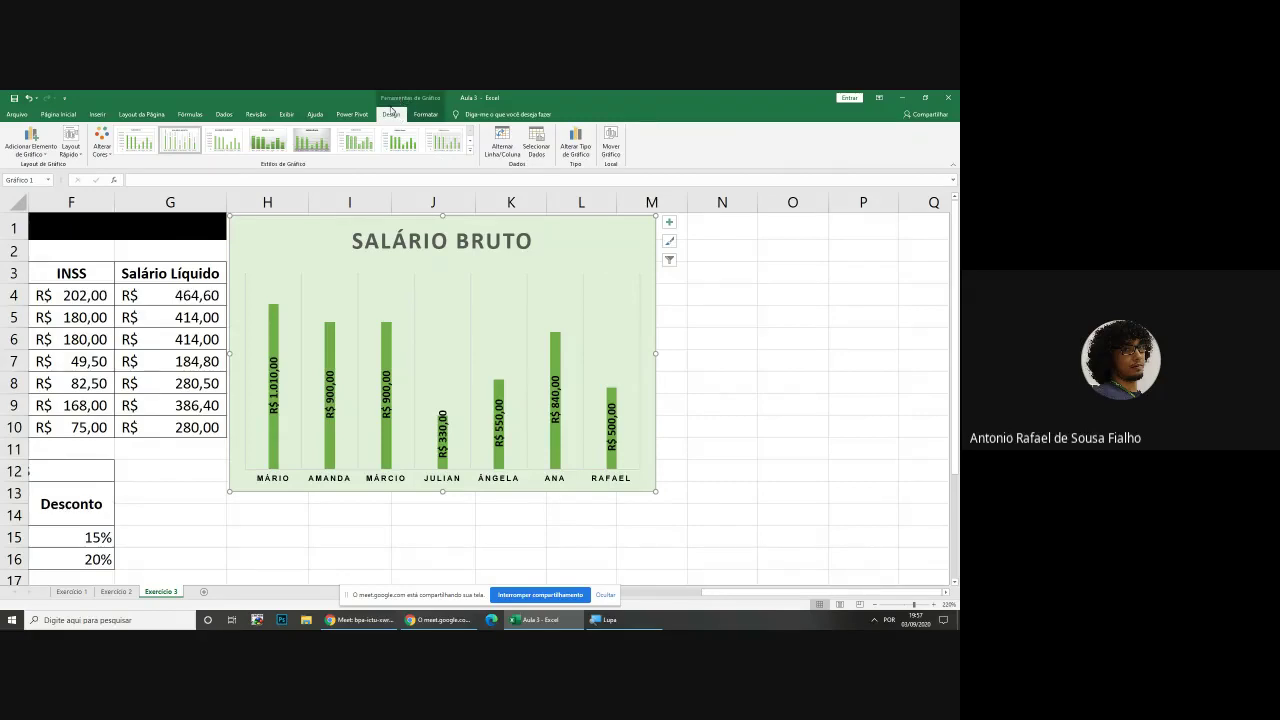
click(605, 620)
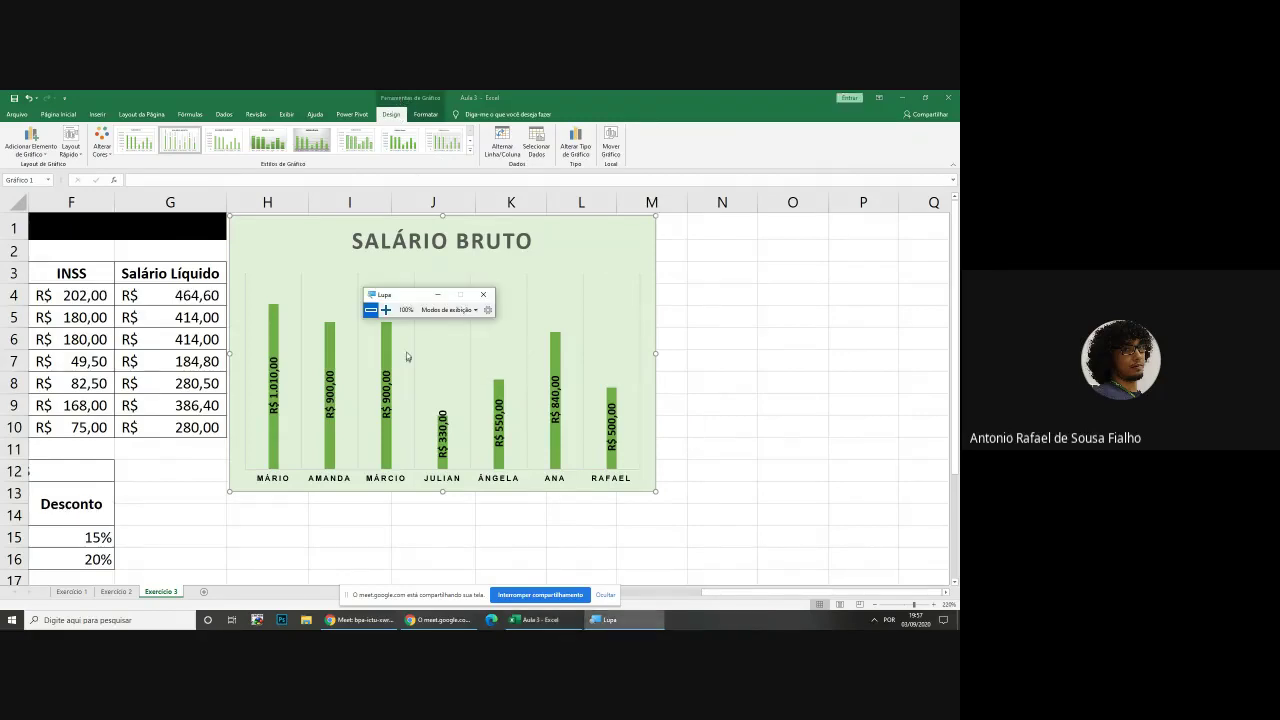
click(386, 310)
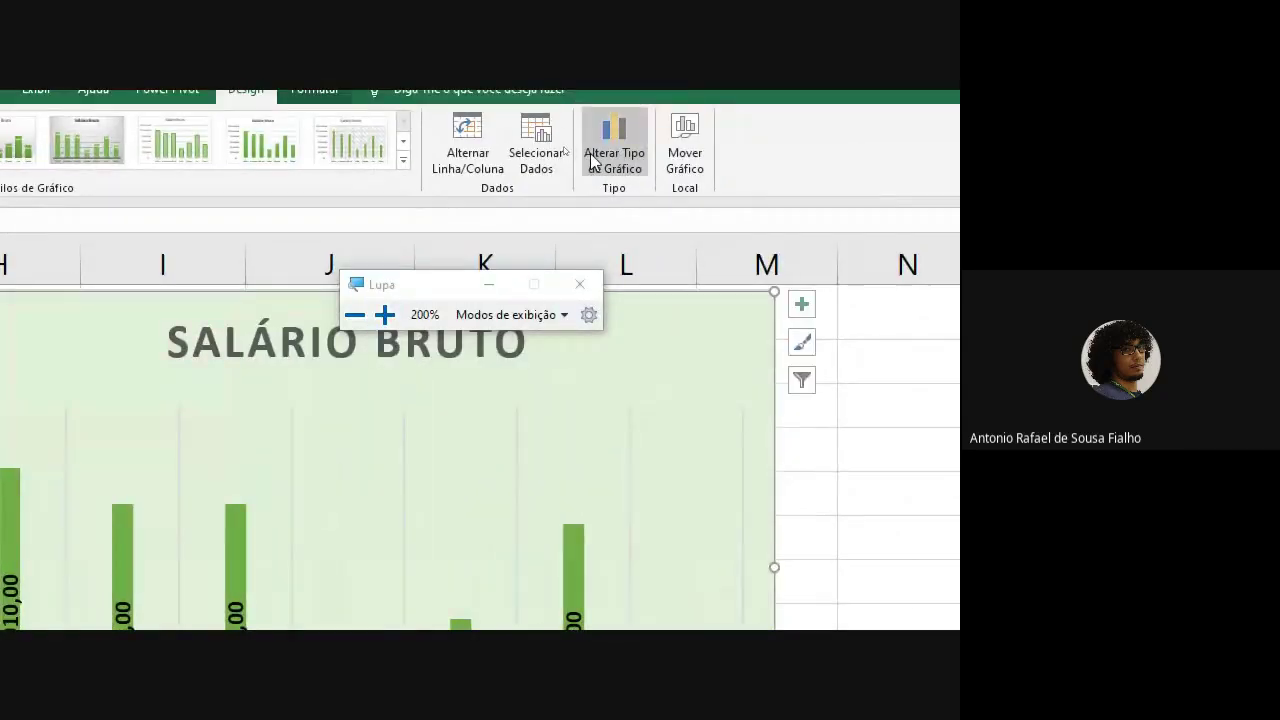
click(352, 318)
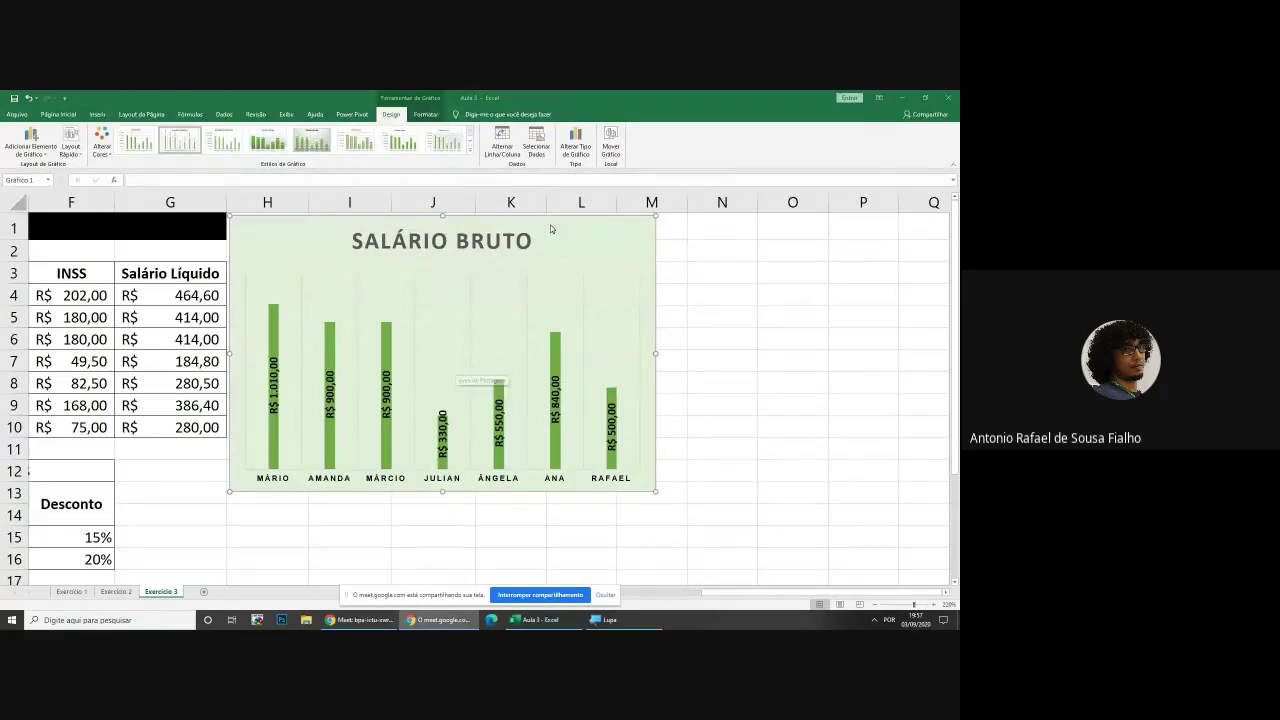
Change the chart type to Coluna 3D Agrupada, using the first variant with a single column colour
click(577, 153)
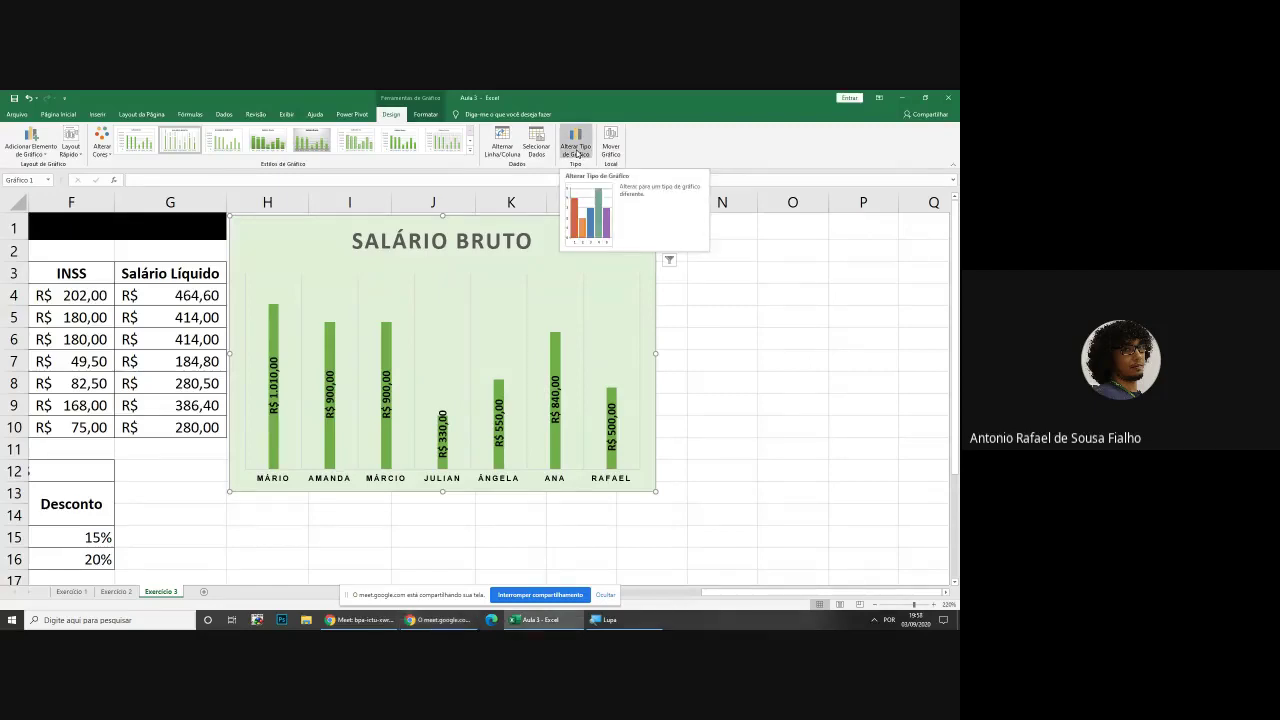
click(577, 153)
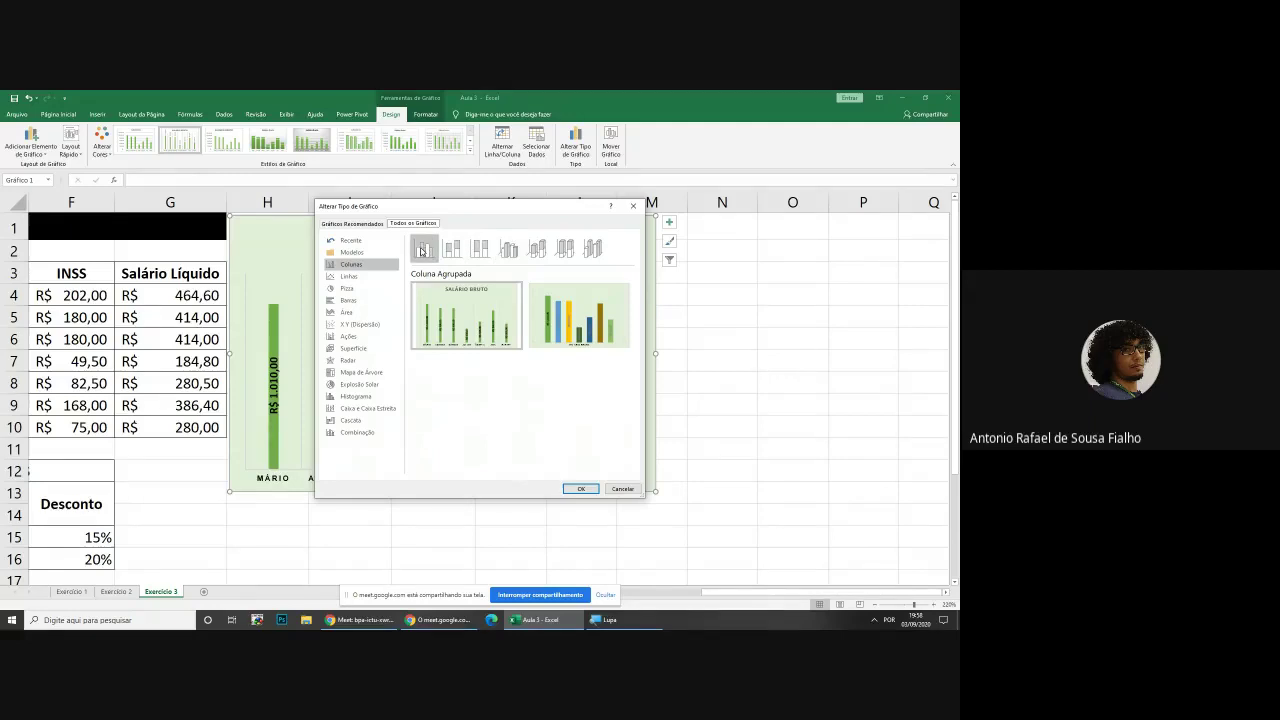
click(516, 251)
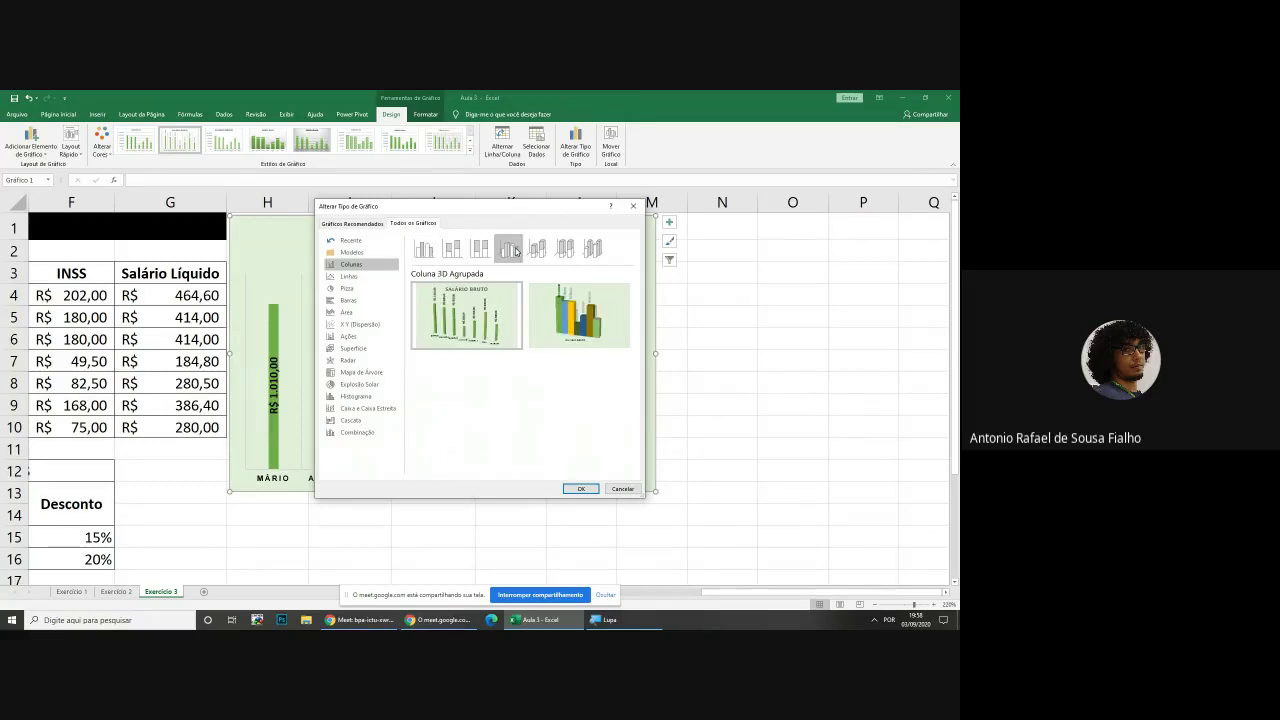
mouse_move(492, 325)
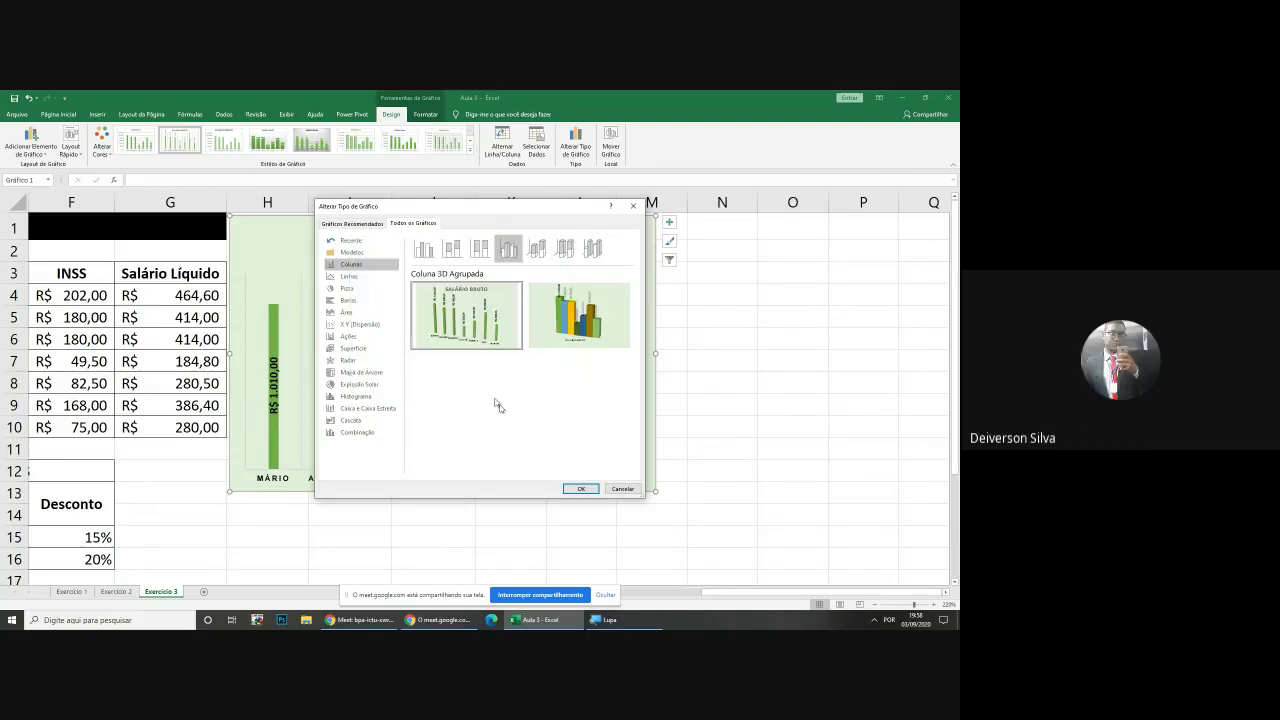
click(580, 488)
Decrease the font size of the employee names on the 3D chart's horizontal axis by one increment
click(572, 476)
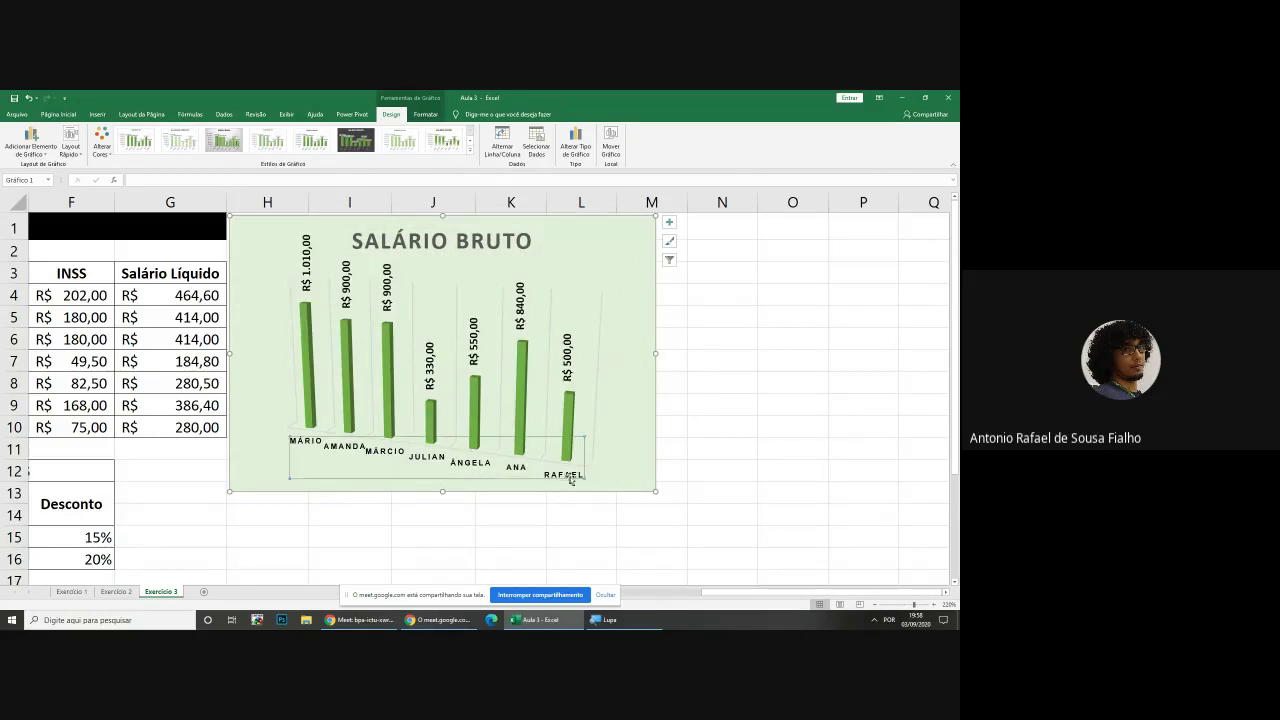
click(58, 114)
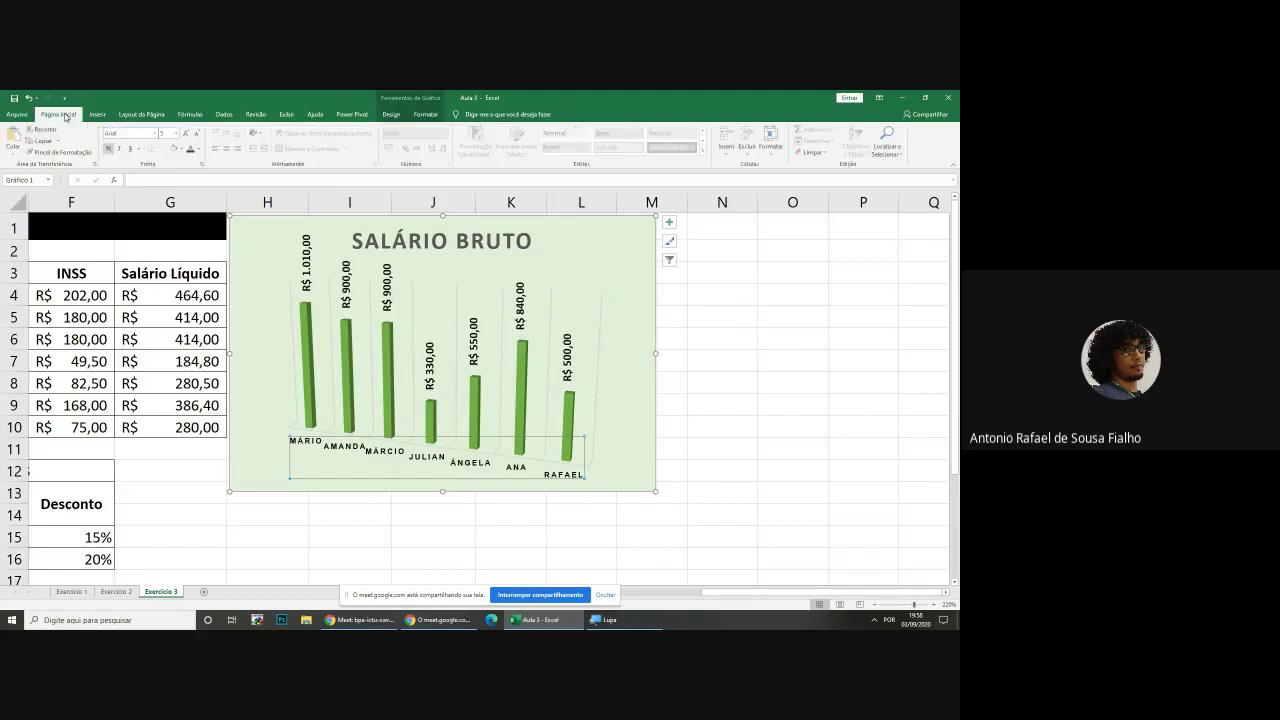
click(198, 135)
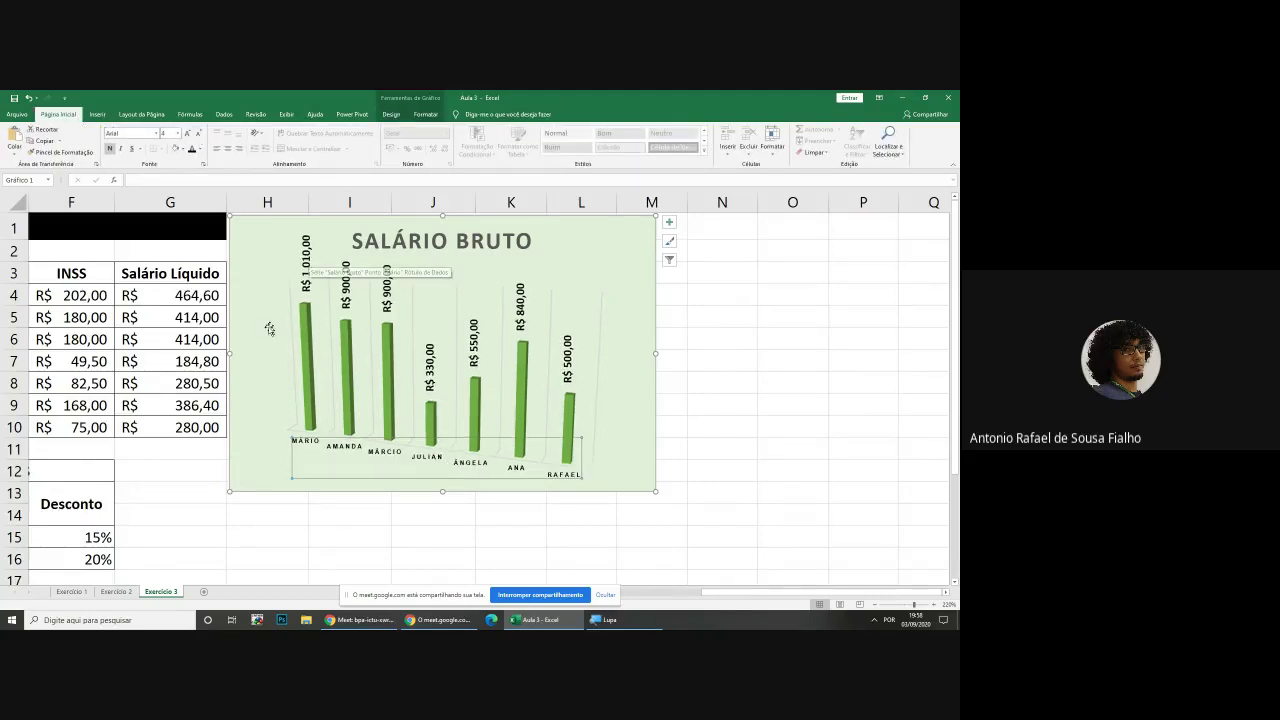
Preview the Texto Explicativo de Dados option for the chart's data labels without applying it
click(362, 272)
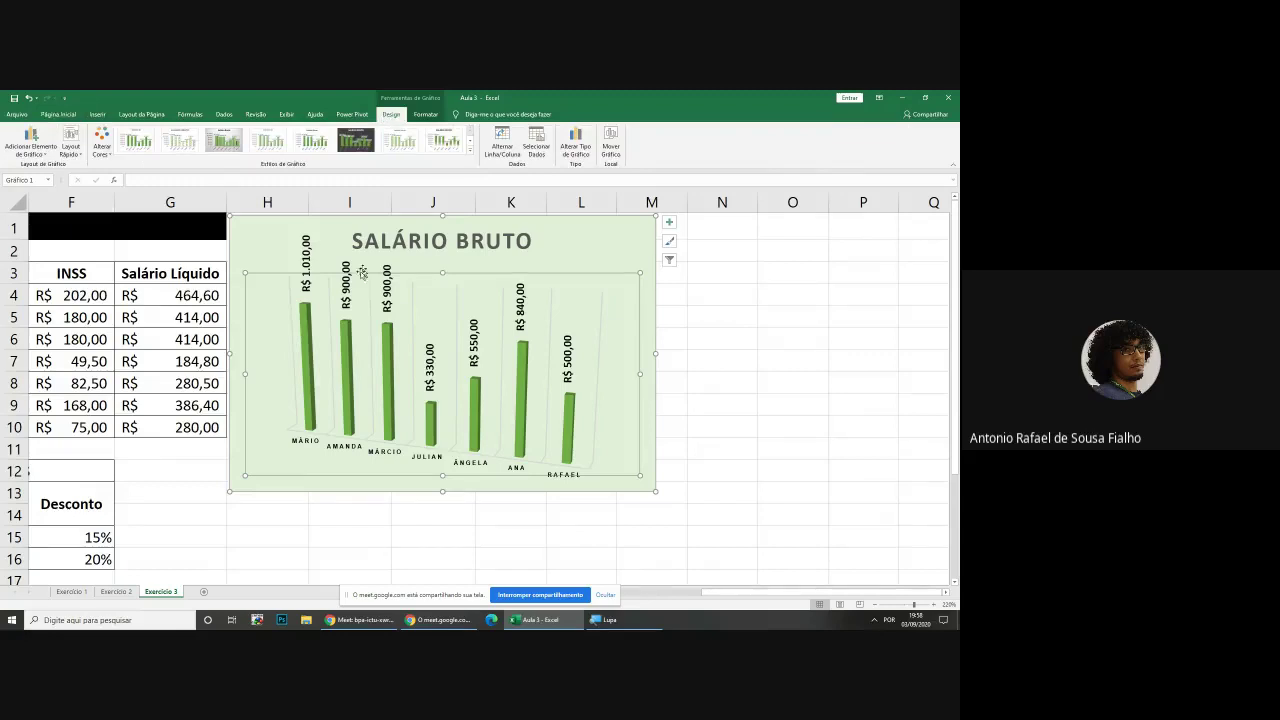
click(17, 150)
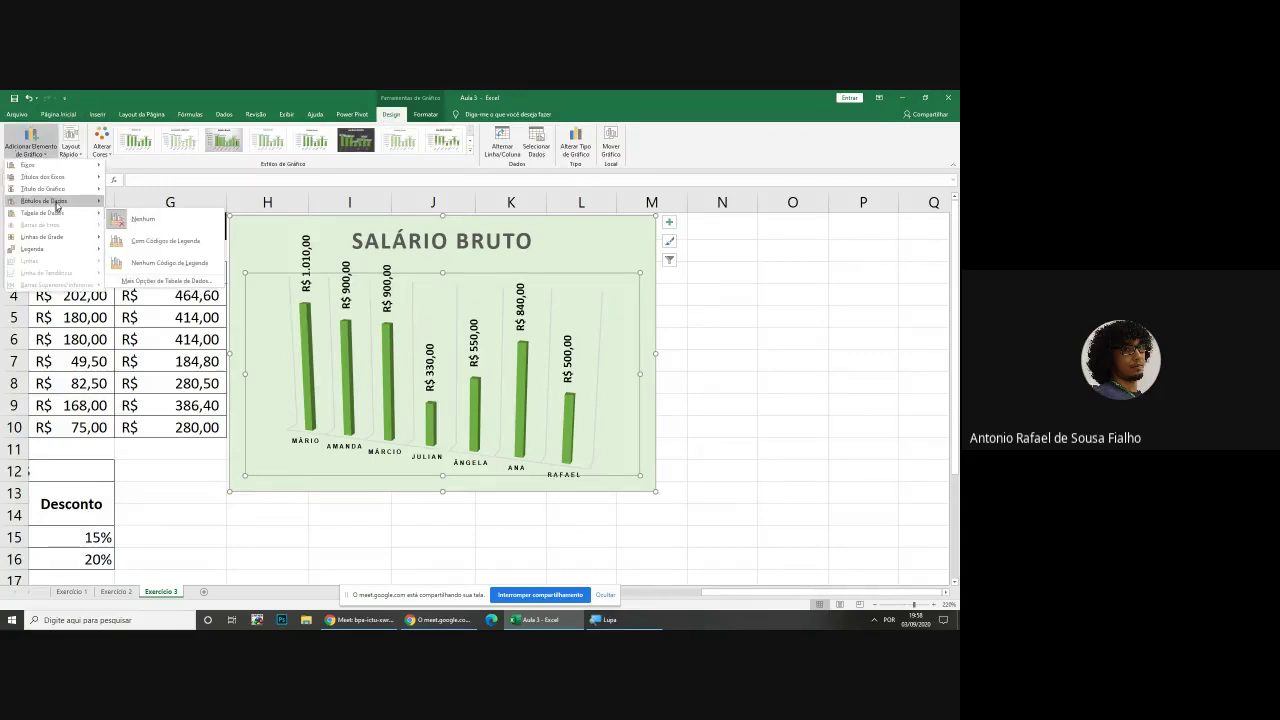
mouse_move(84, 218)
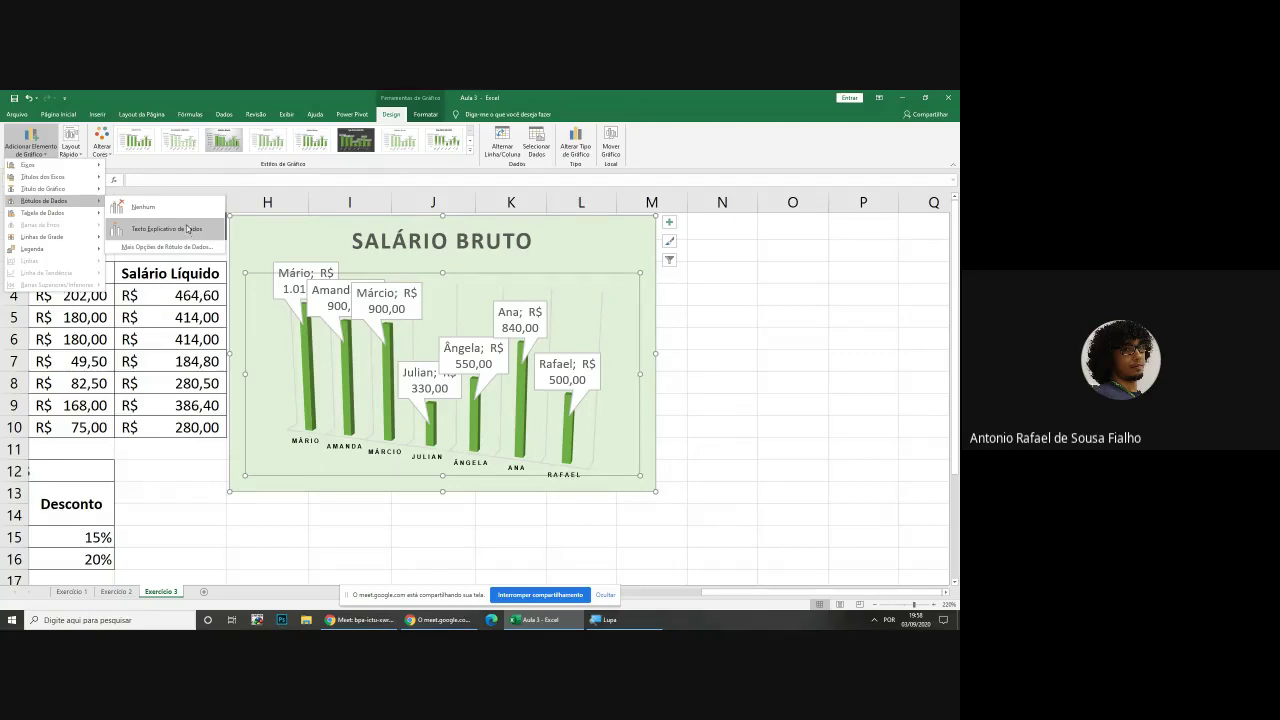
click(359, 319)
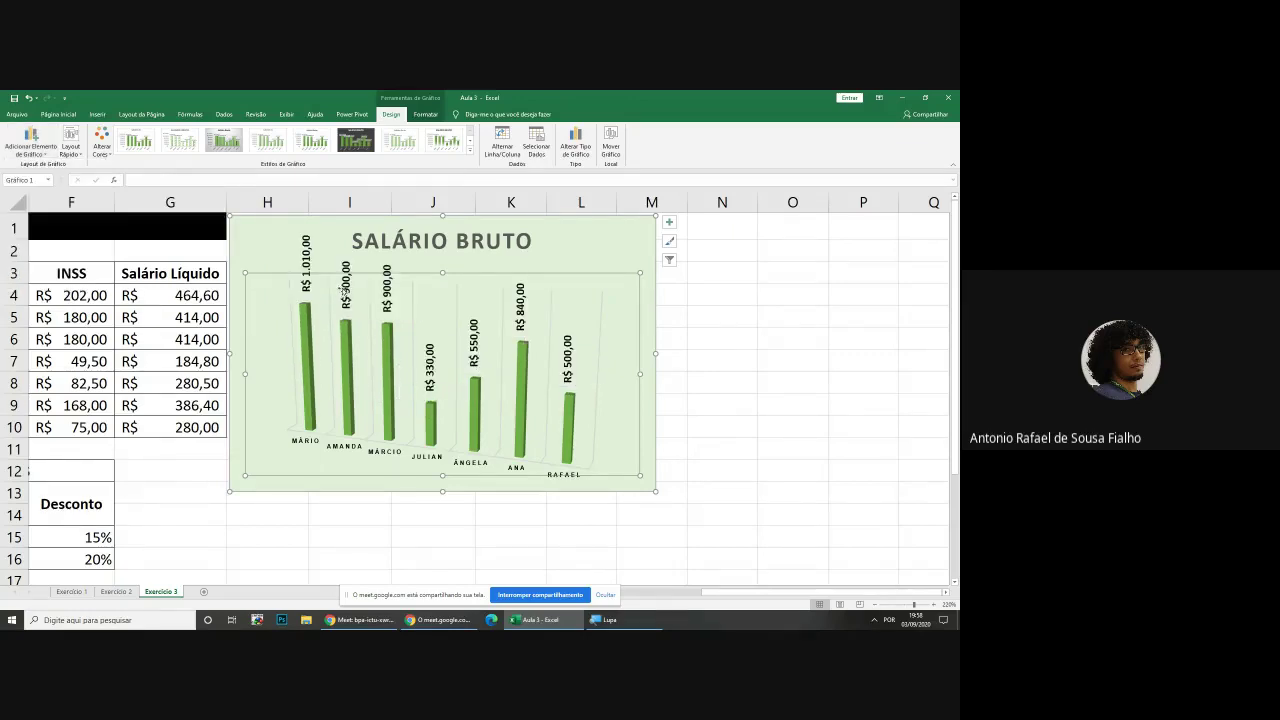
Try moving the second column's data label down onto its column, and undo the move
click(345, 288)
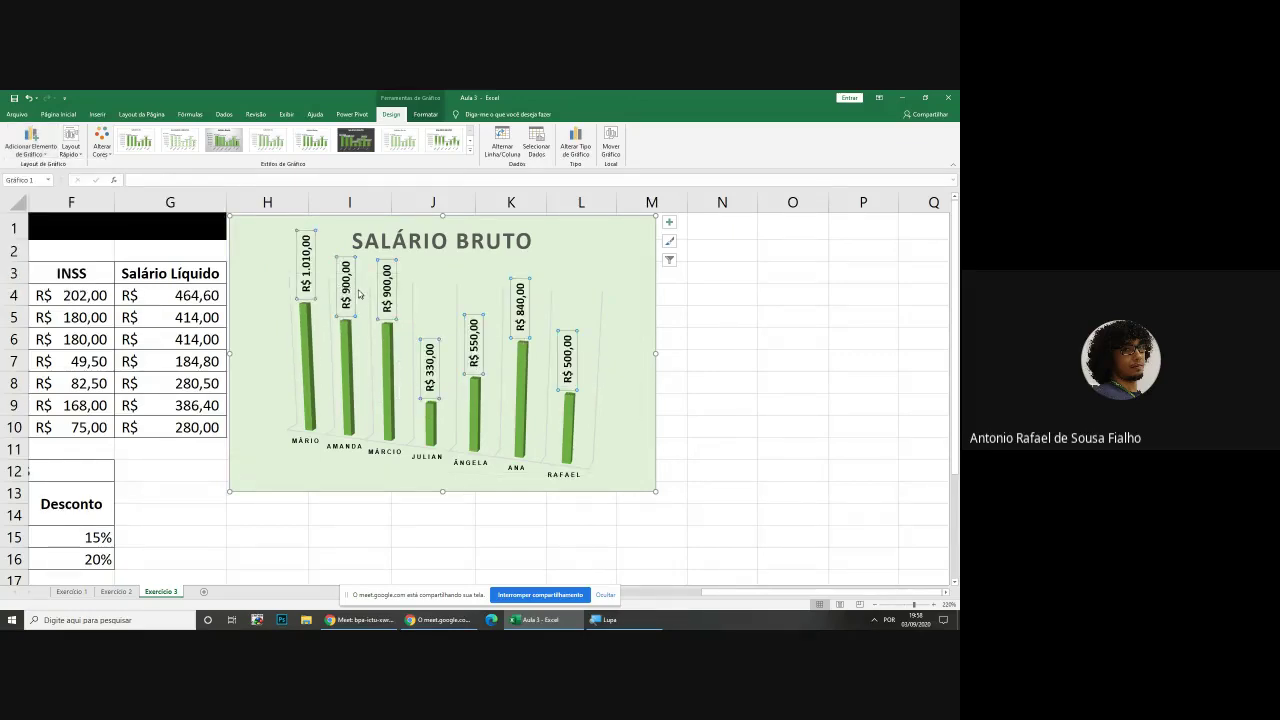
click(348, 289)
drag(350, 289, 354, 327)
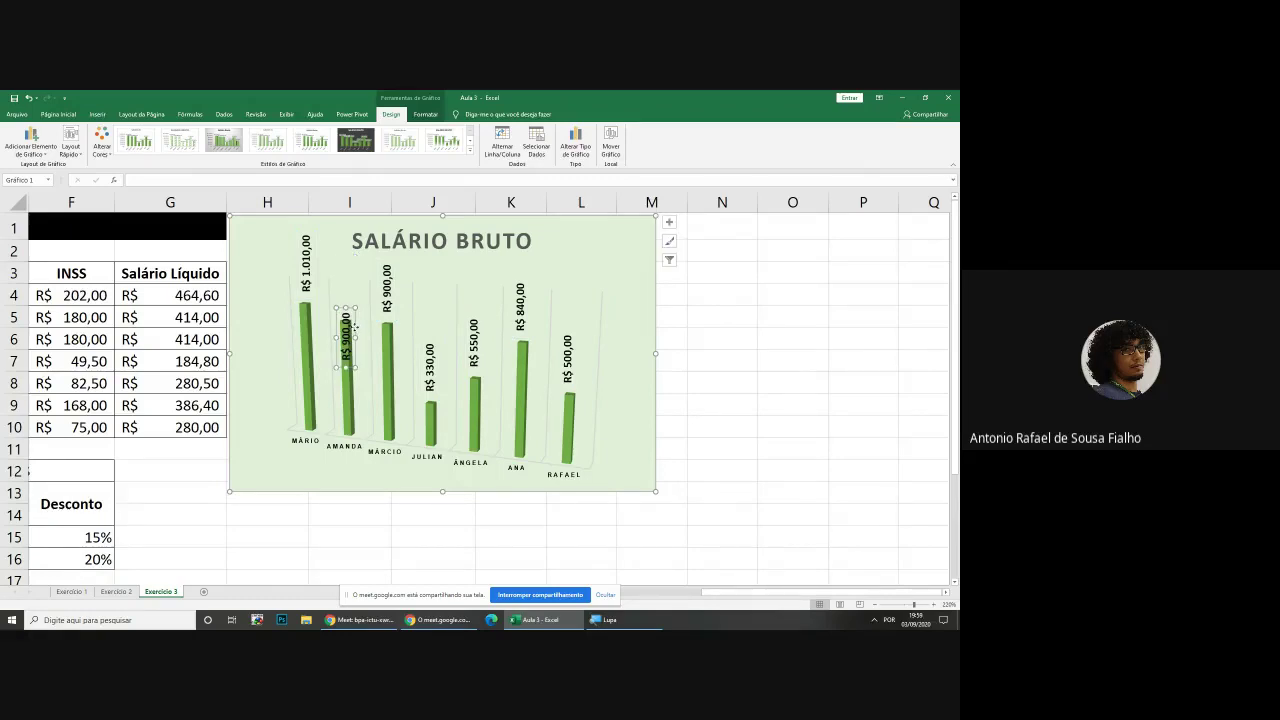
key(ctrl+z)
key(ctrl+z)
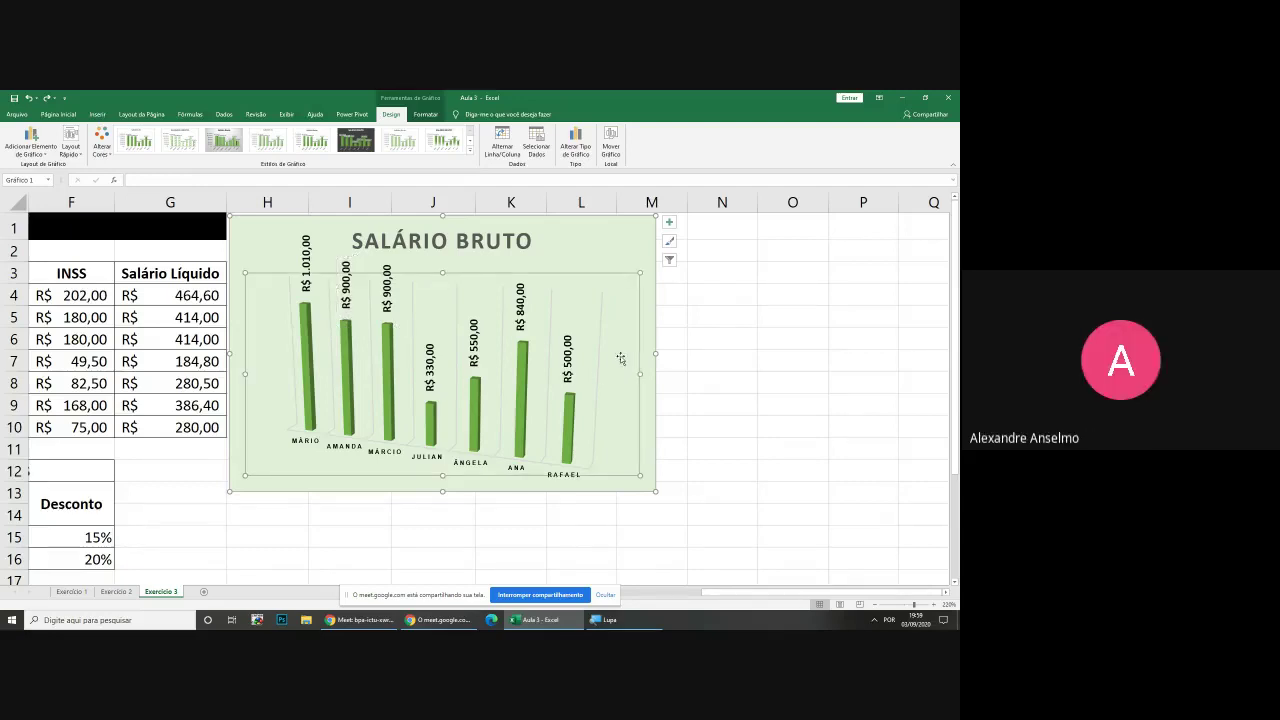
Fill all columns of the Salário Bruto series with the standard golden orange colour
click(651, 251)
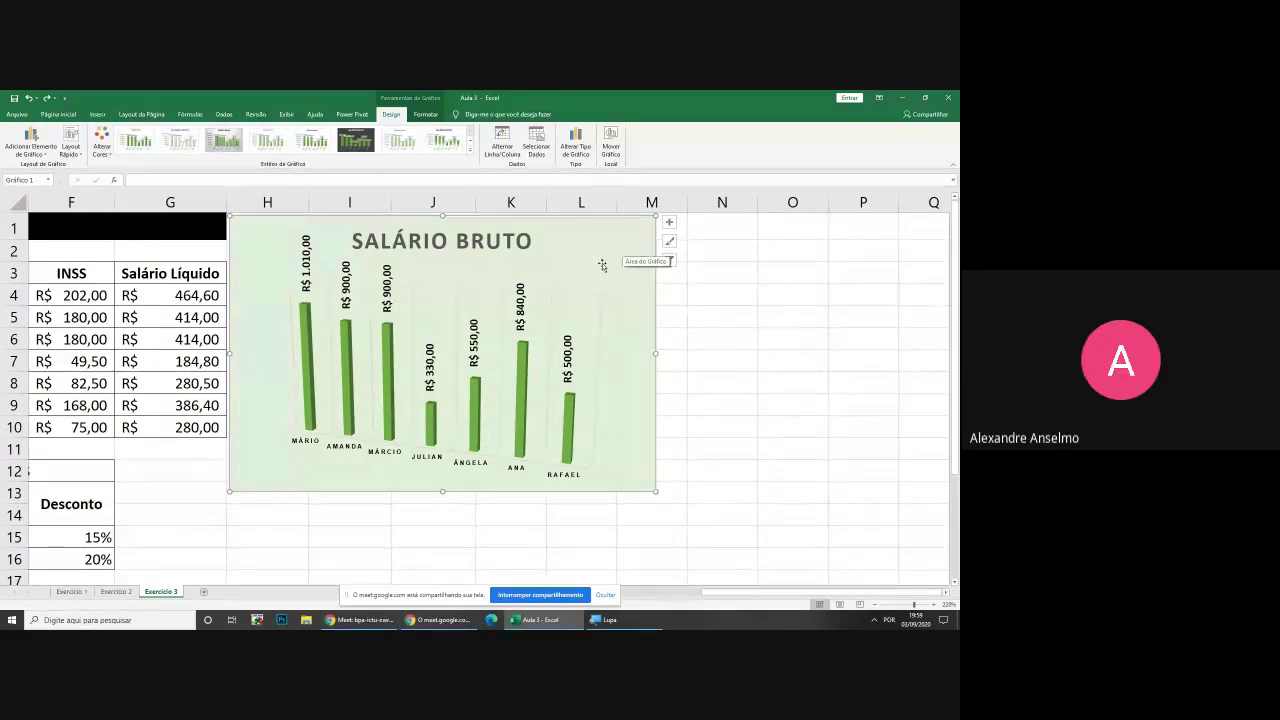
click(427, 114)
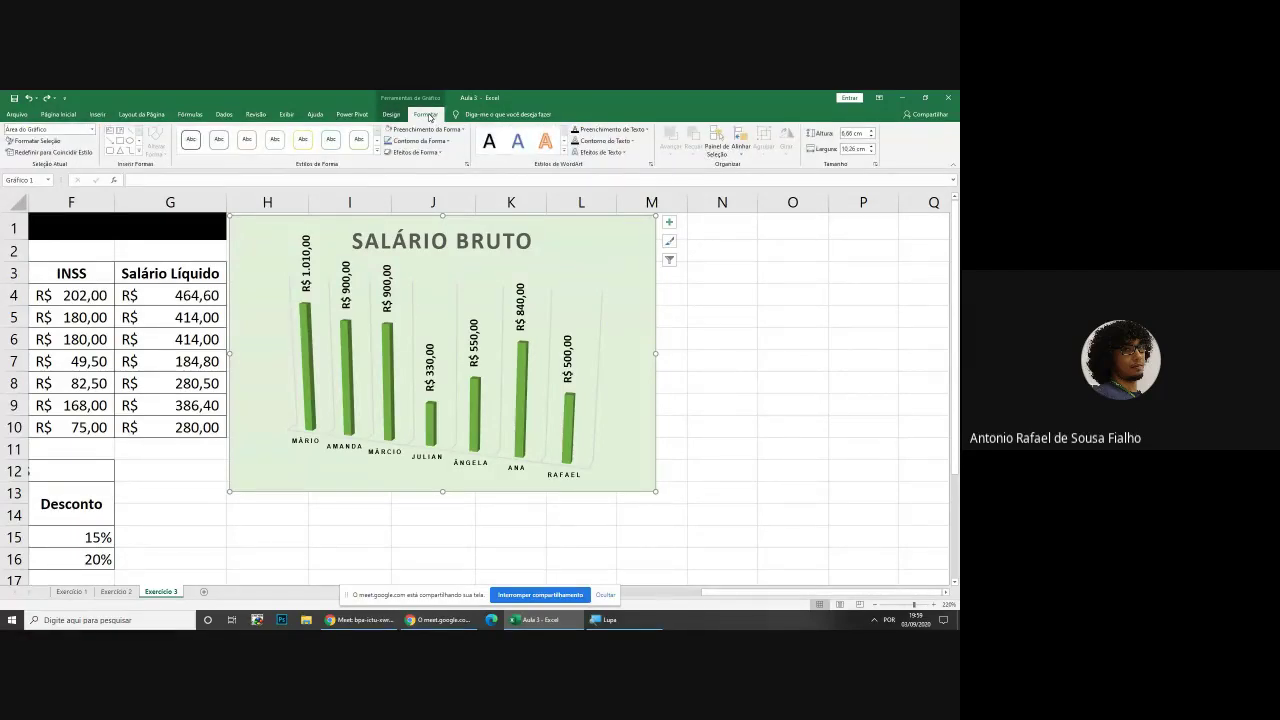
click(304, 325)
click(456, 130)
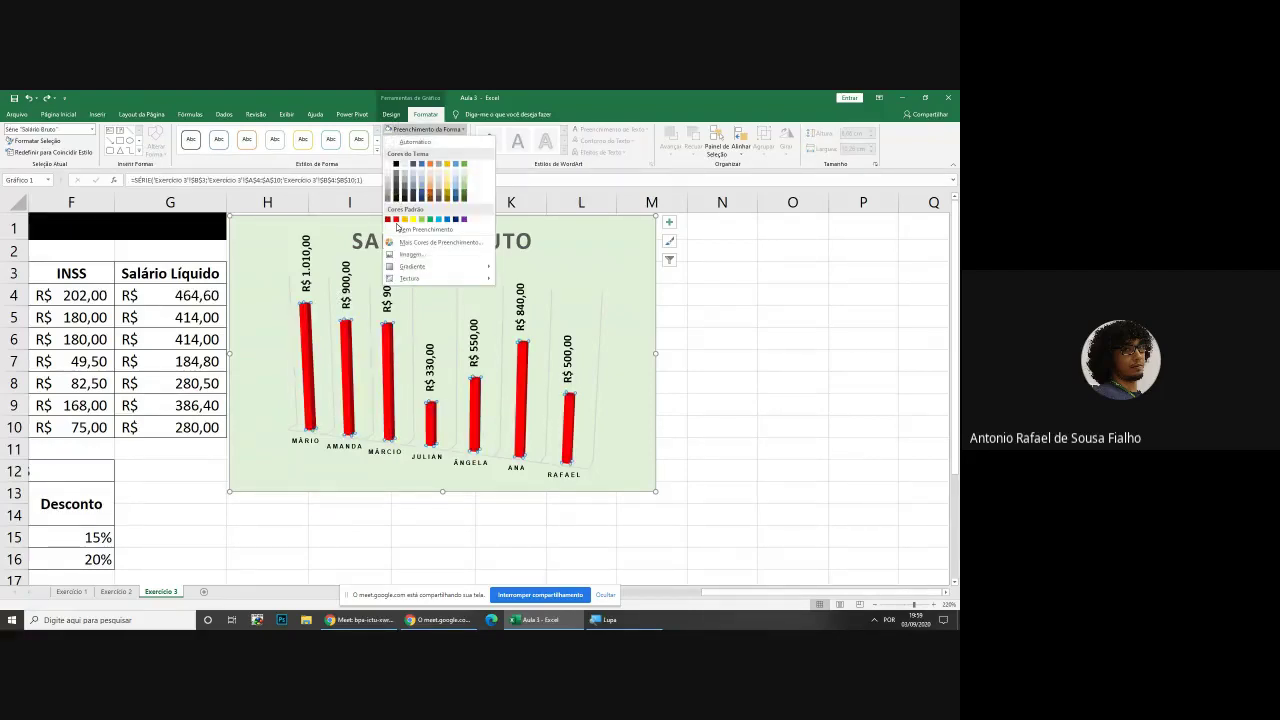
click(405, 219)
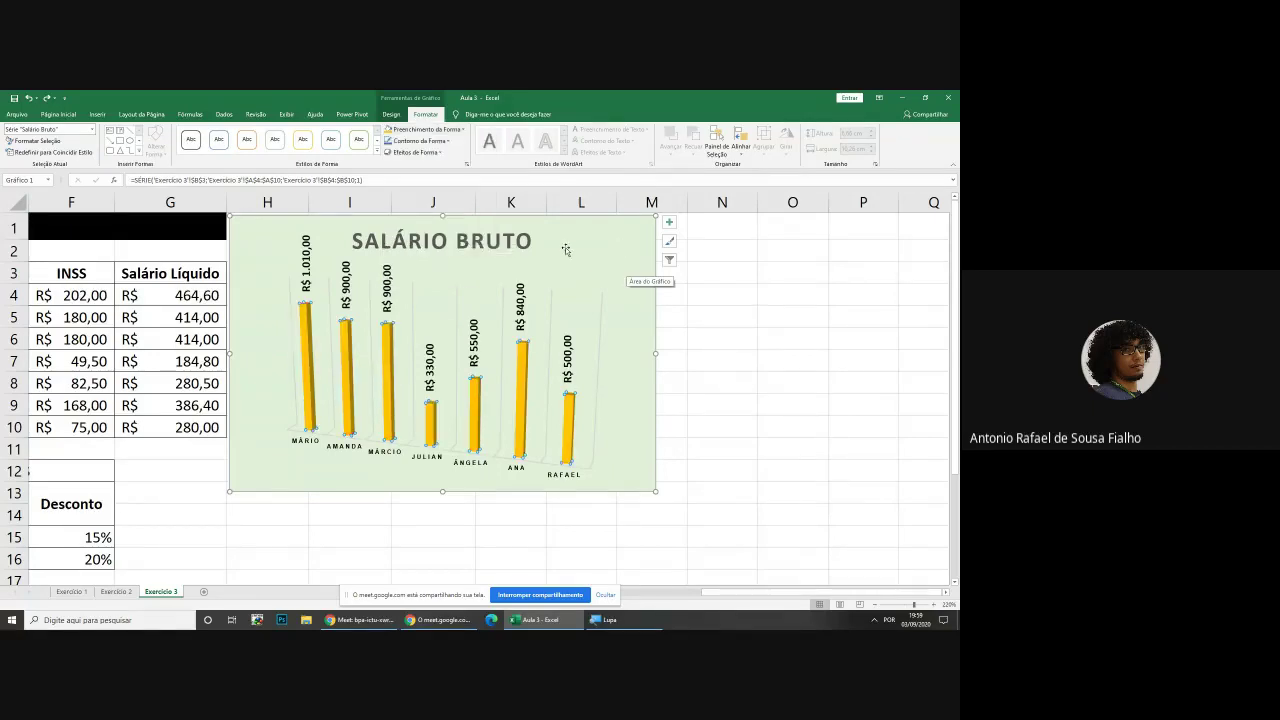
click(620, 244)
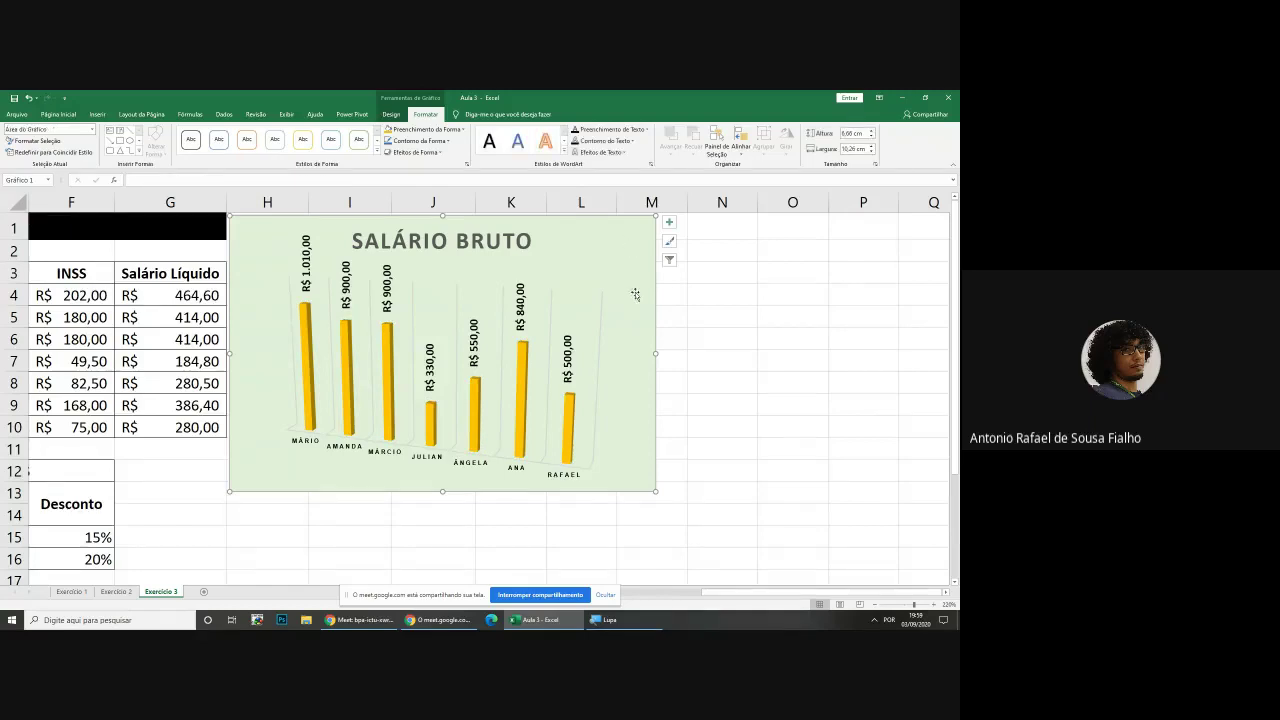
Magnify the view with Lupa and examine the shape fill colours and options for the chart area
click(635, 295)
click(630, 243)
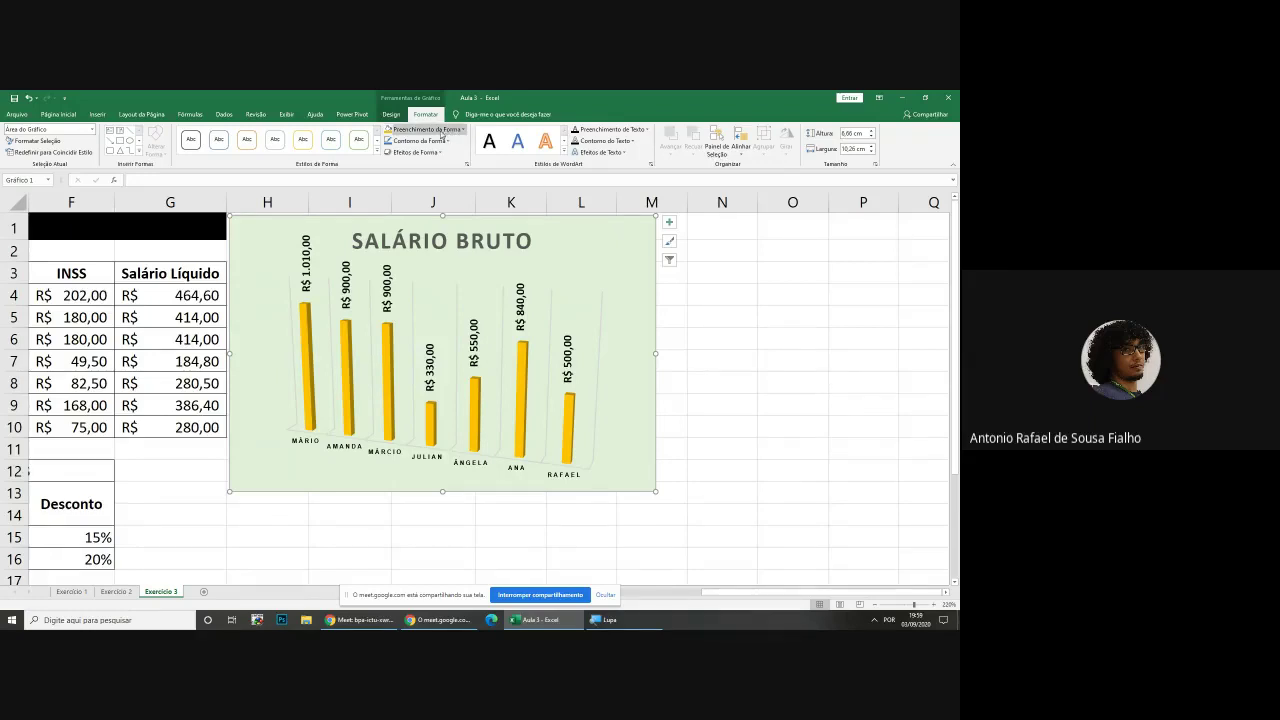
click(603, 620)
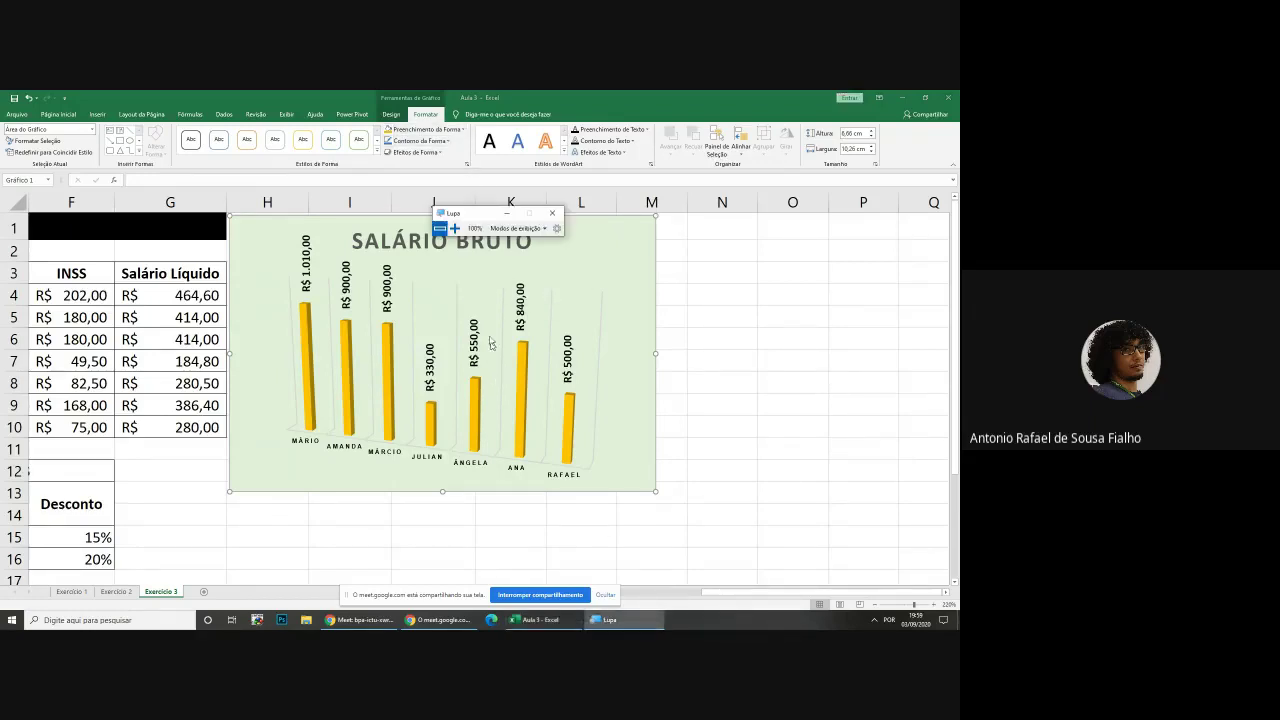
click(451, 226)
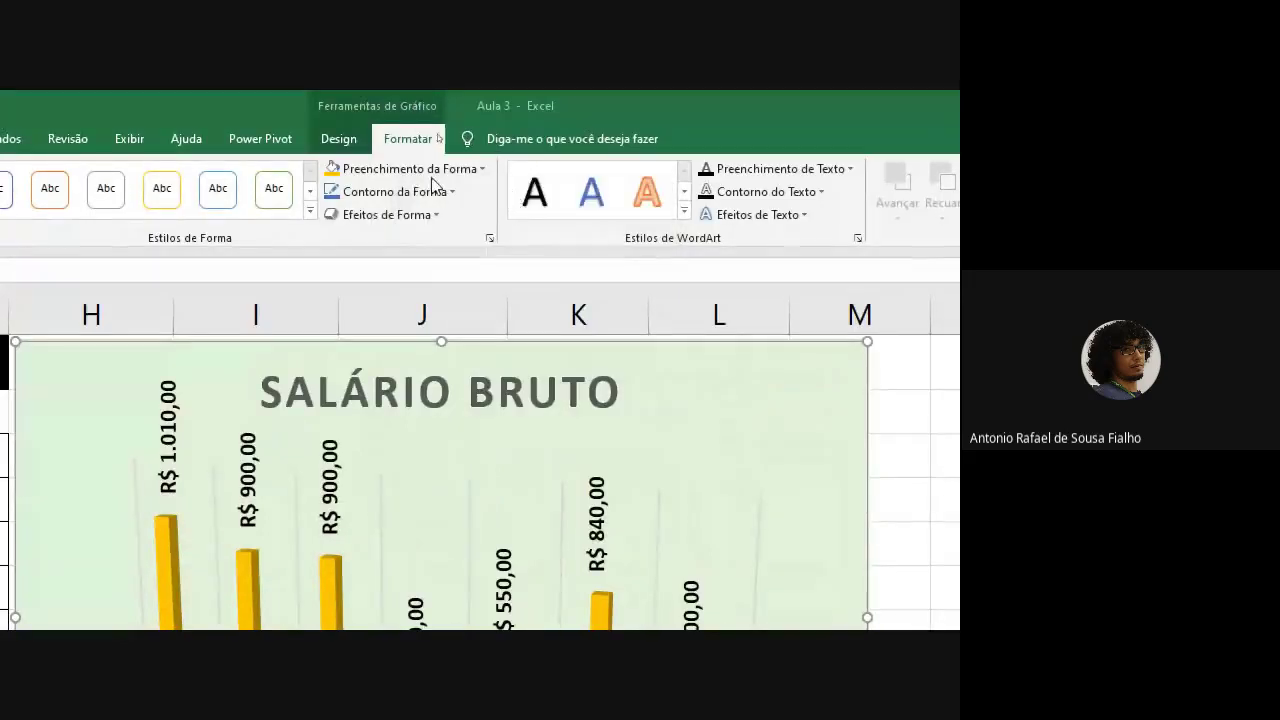
click(412, 170)
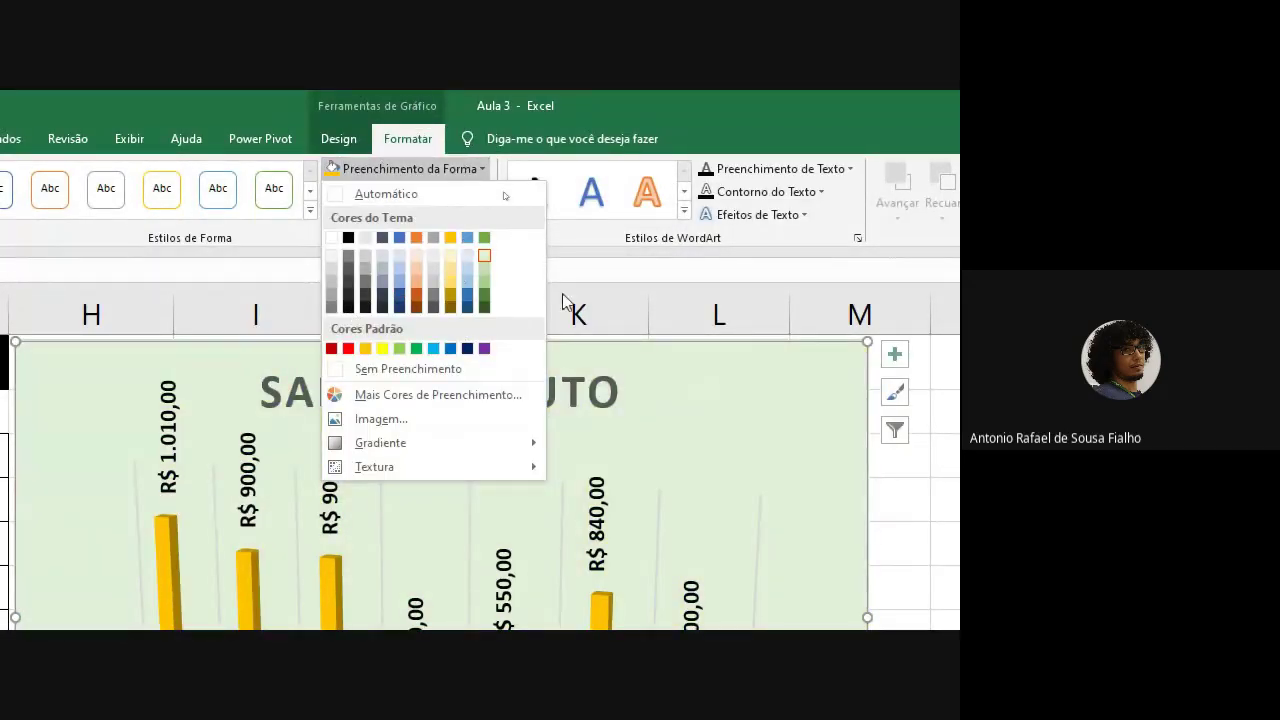
click(587, 249)
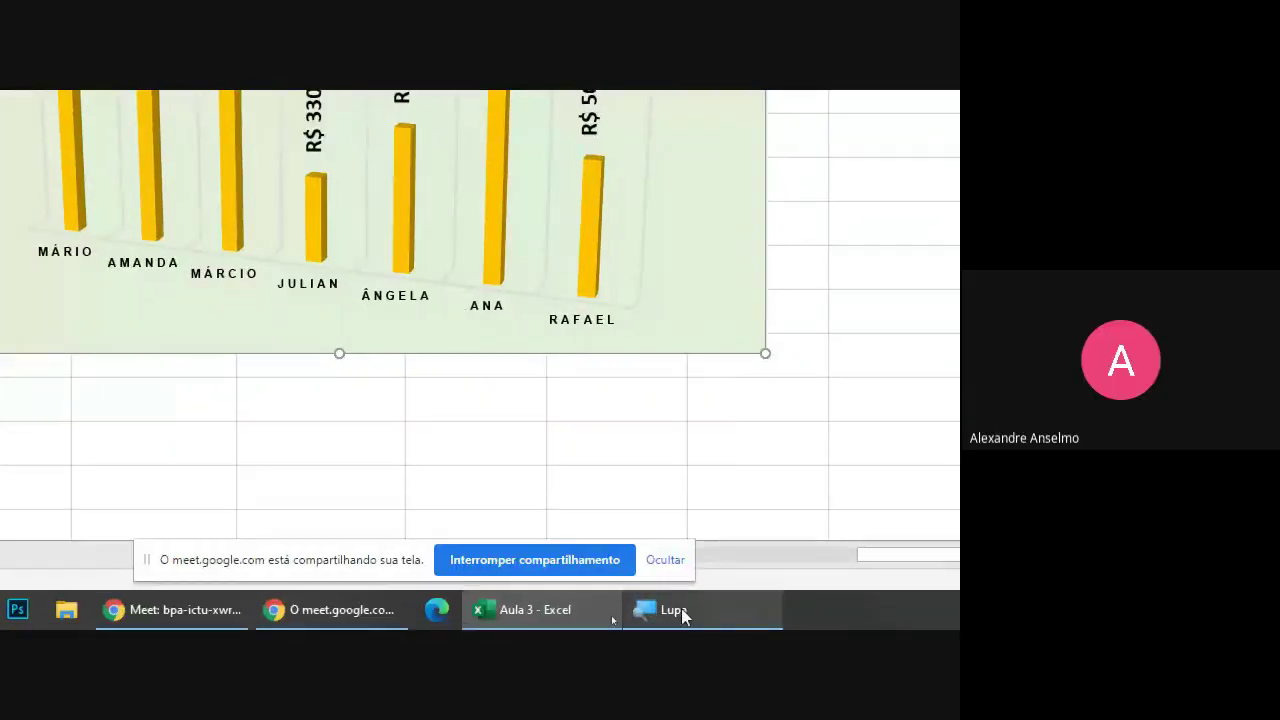
Return the Lupa magnification to 100% and minimise its window
click(680, 609)
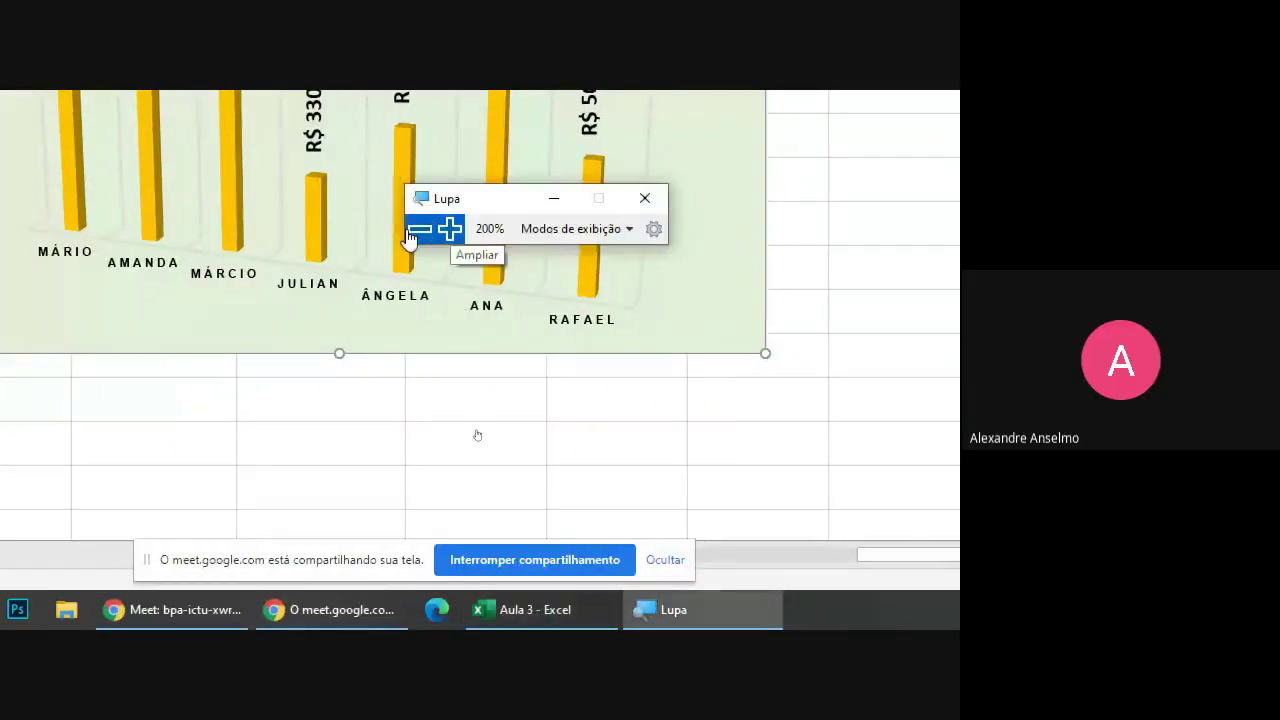
click(418, 229)
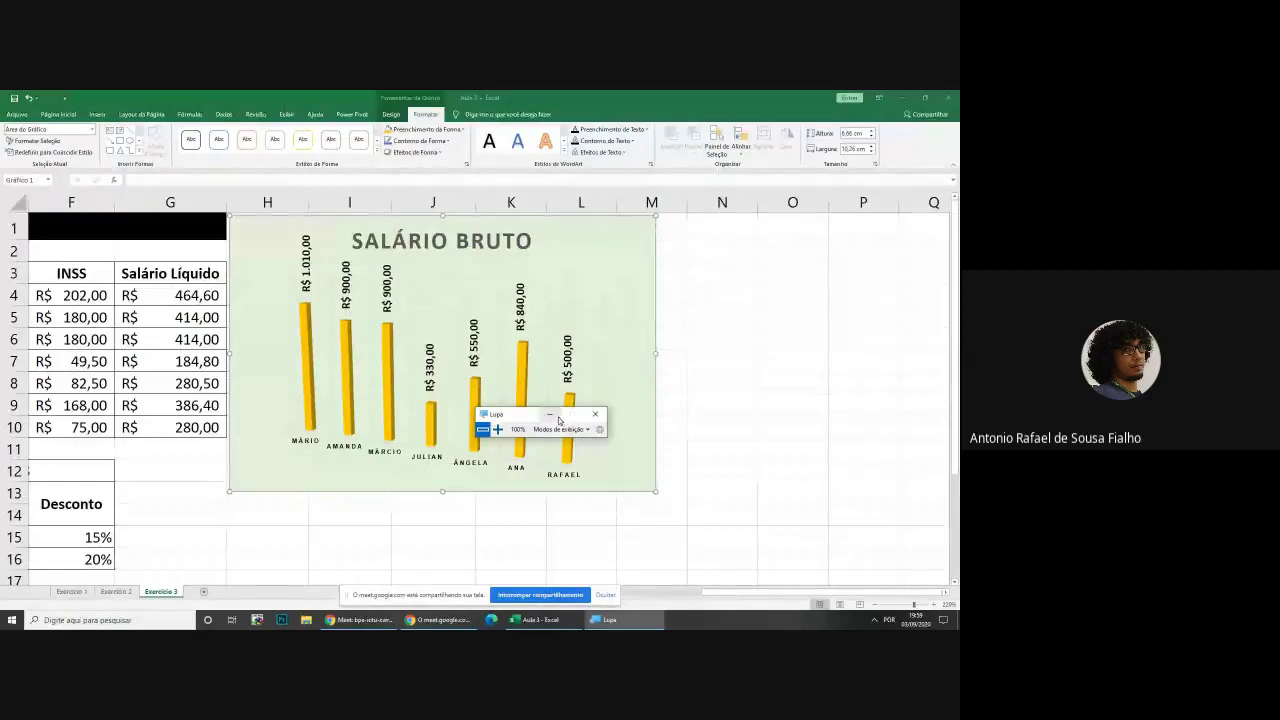
click(558, 418)
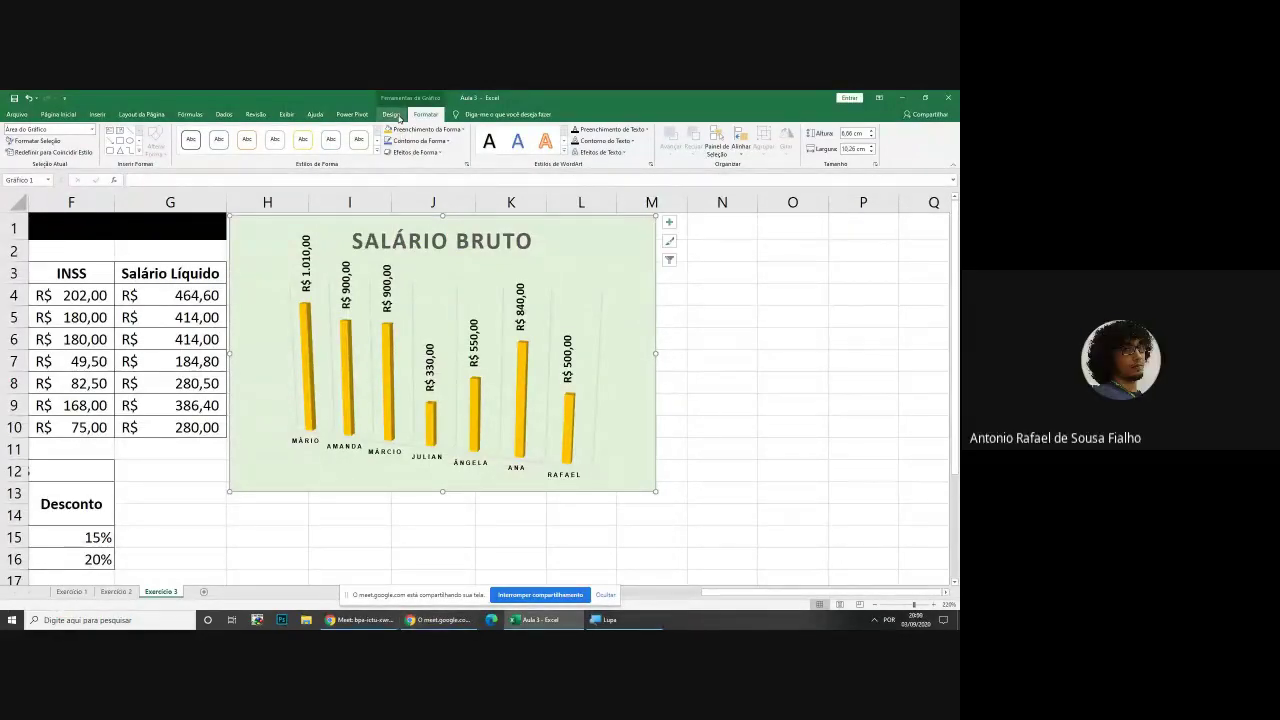
Try filling only the chart's first column with a dark green theme colour, and undo the fill
click(306, 338)
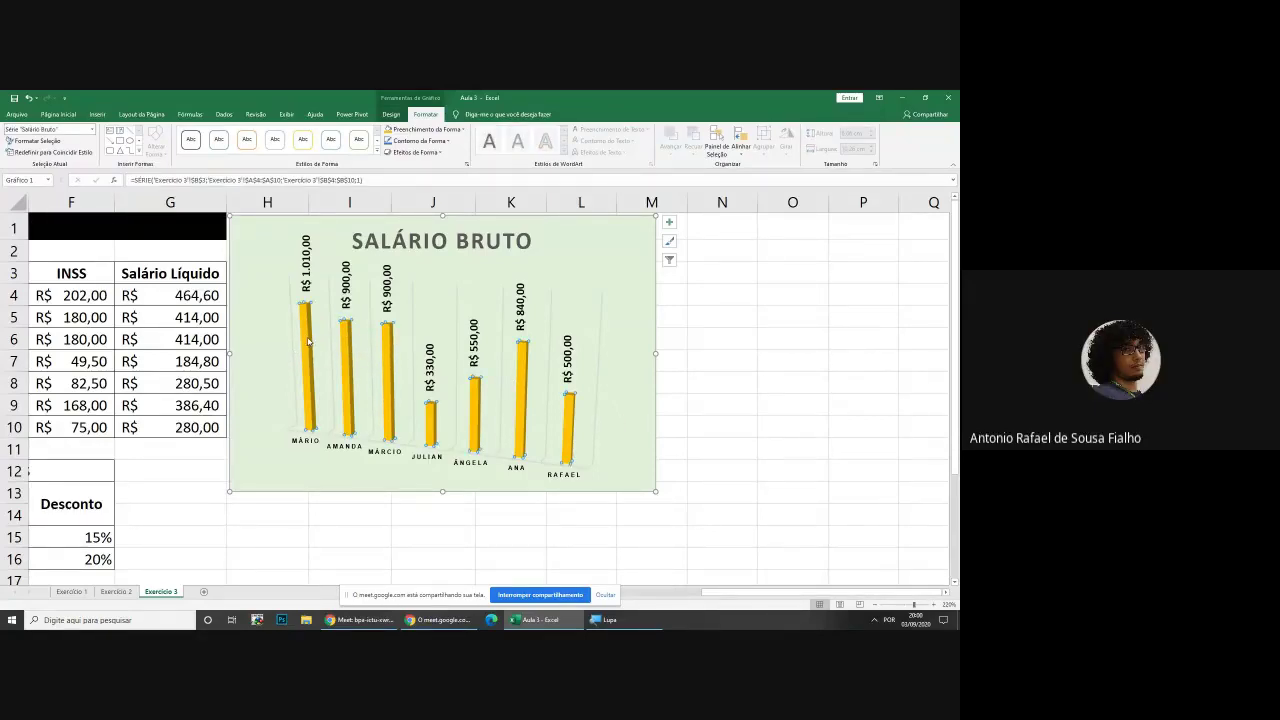
click(308, 341)
click(445, 129)
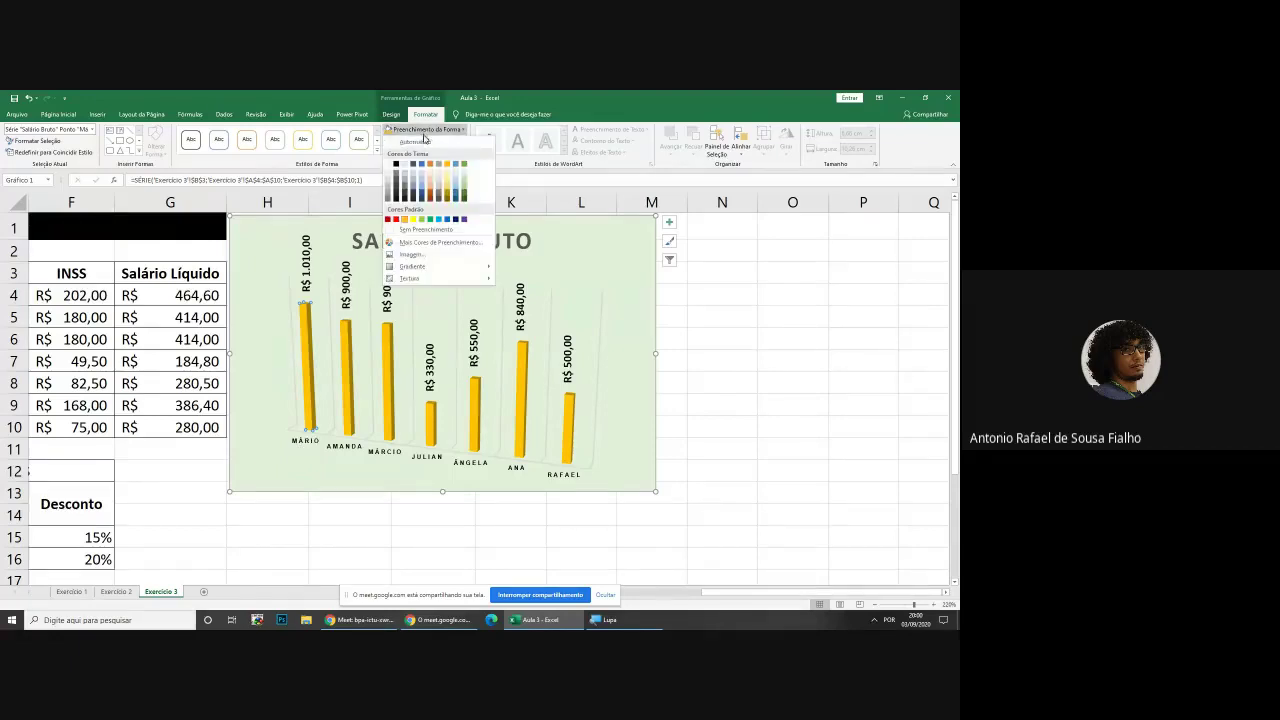
click(463, 197)
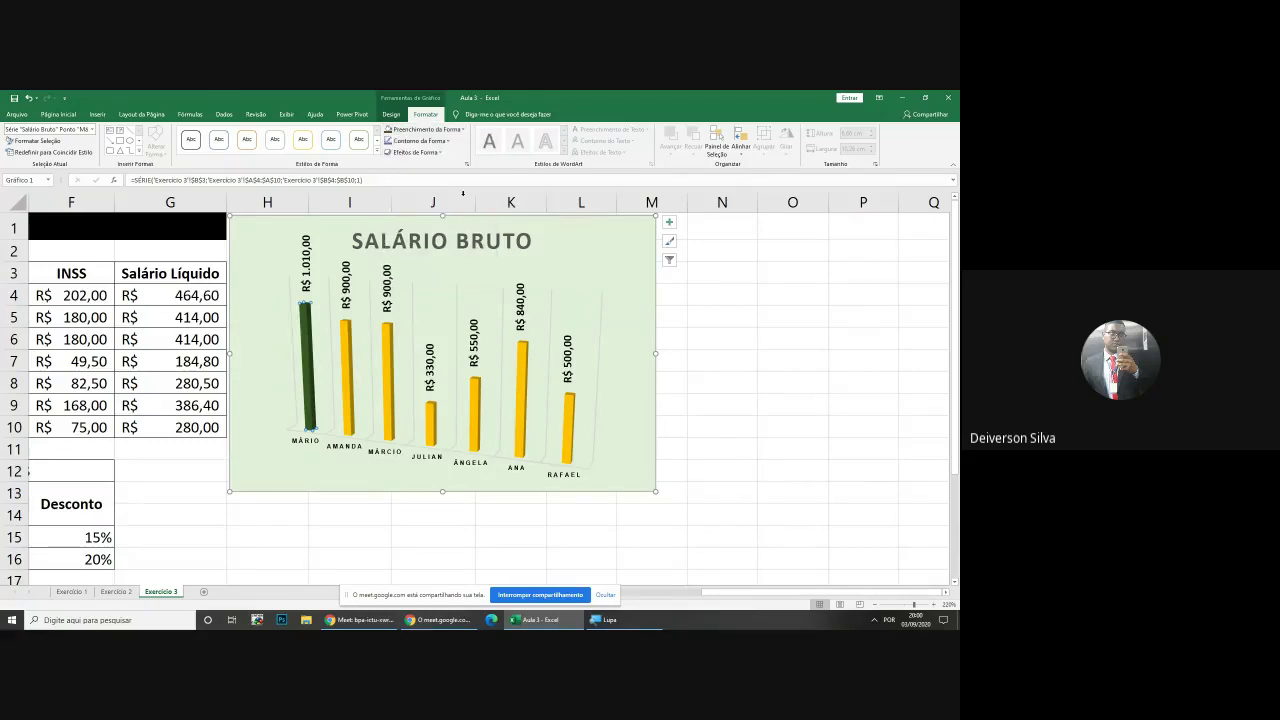
click(452, 132)
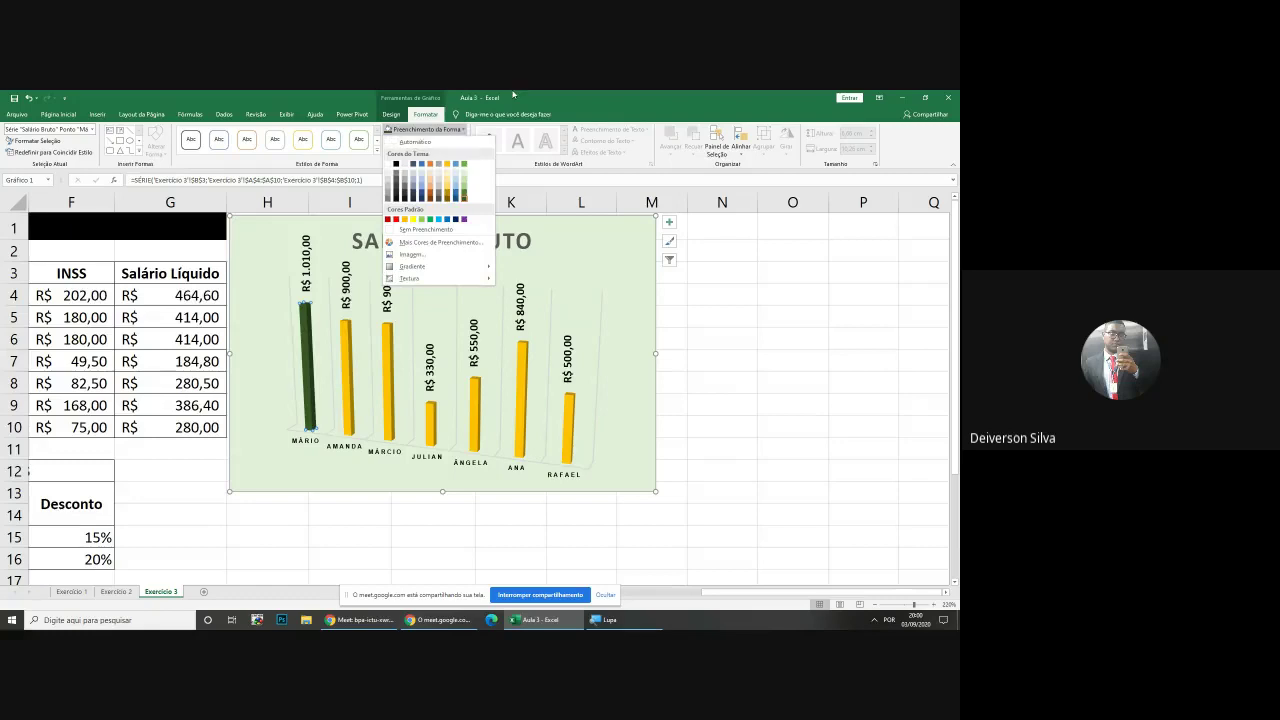
click(593, 233)
key(ctrl+z)
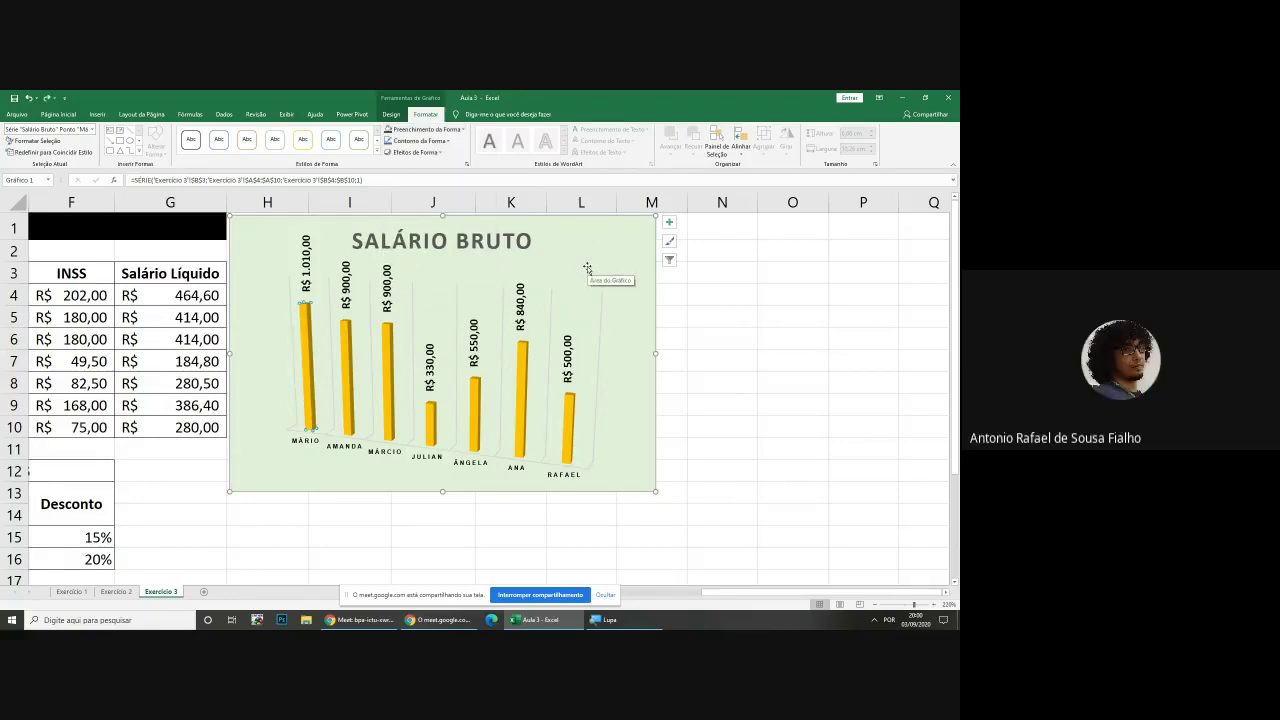
Switch the chart's rows and columns and move the chart slightly down so that it starts at row 2
click(391, 114)
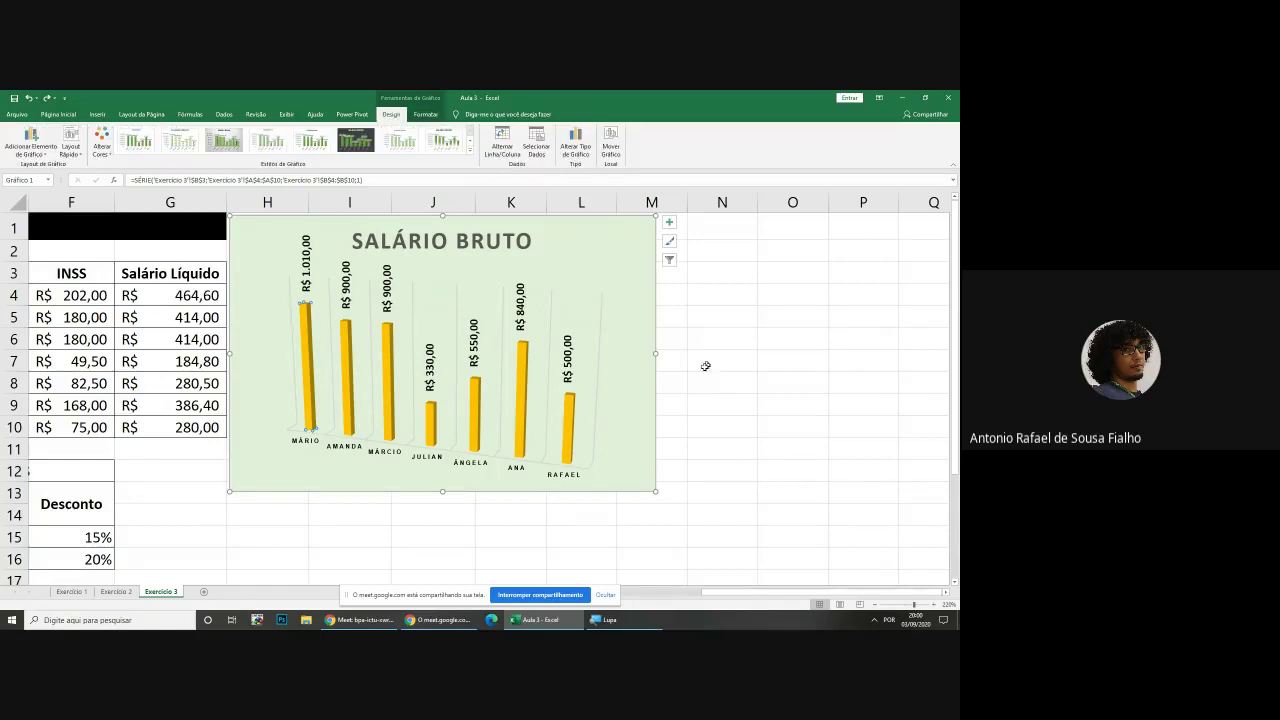
click(651, 430)
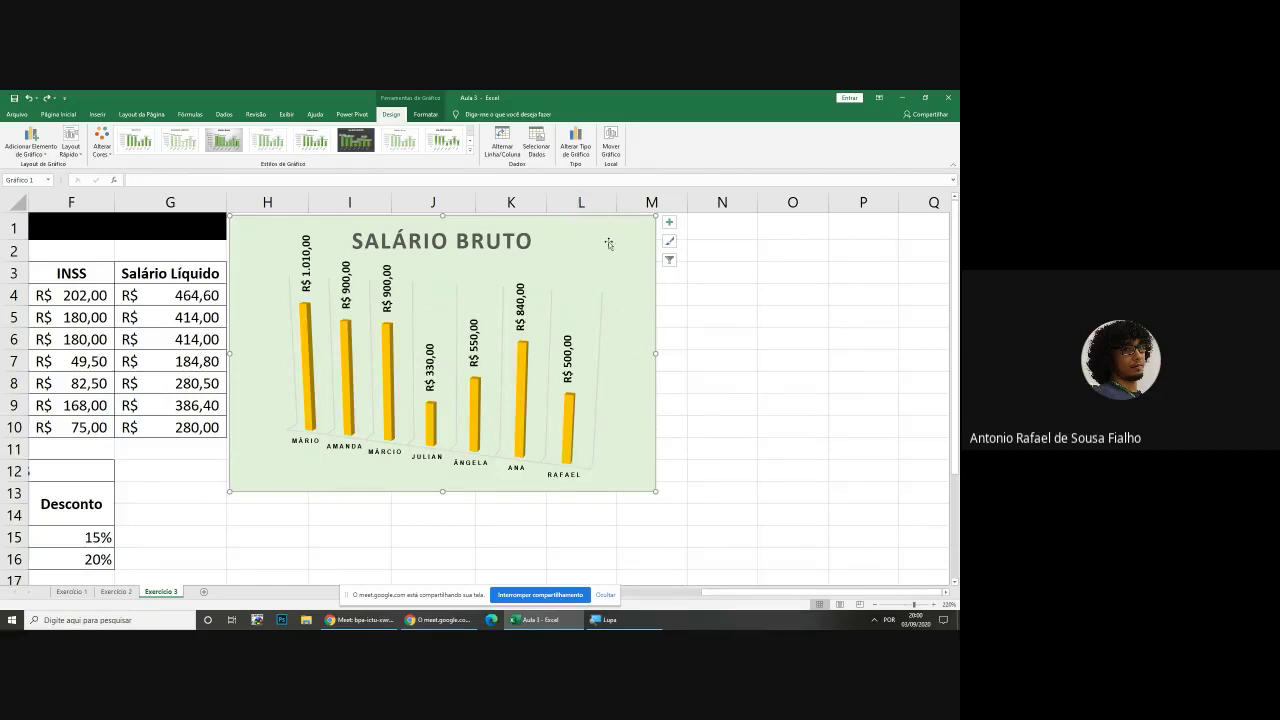
click(605, 619)
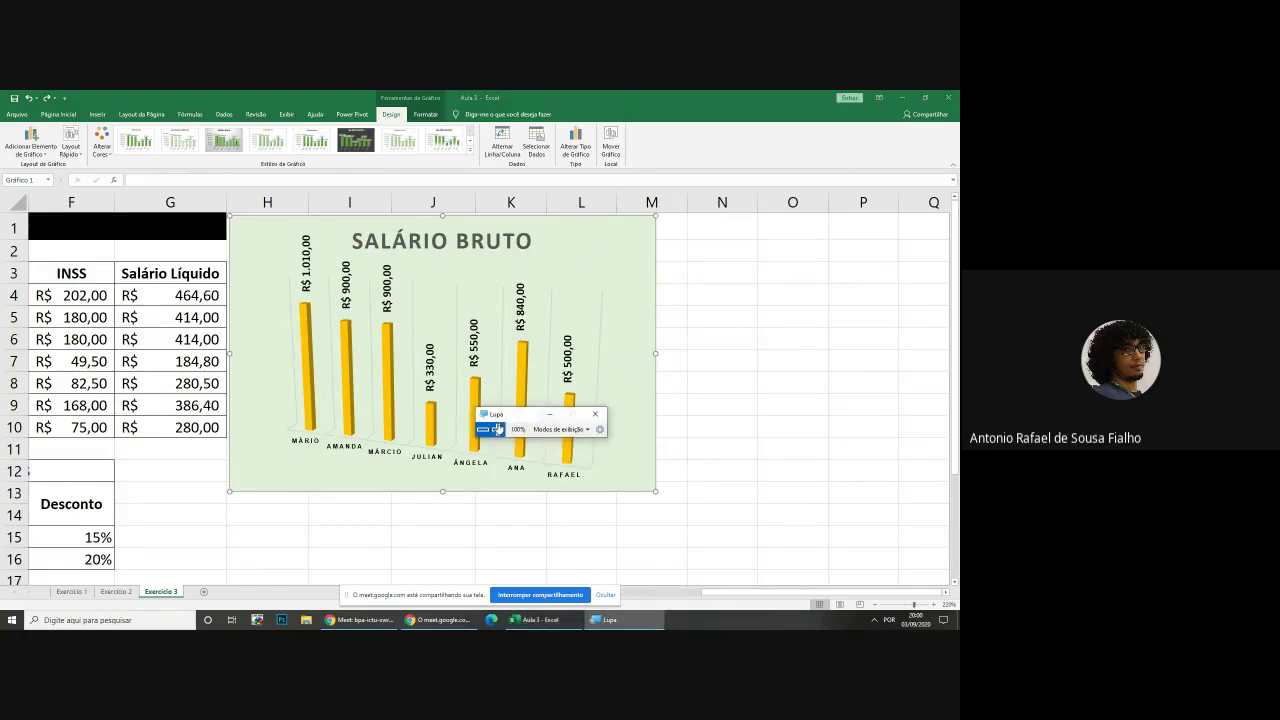
click(497, 430)
click(815, 193)
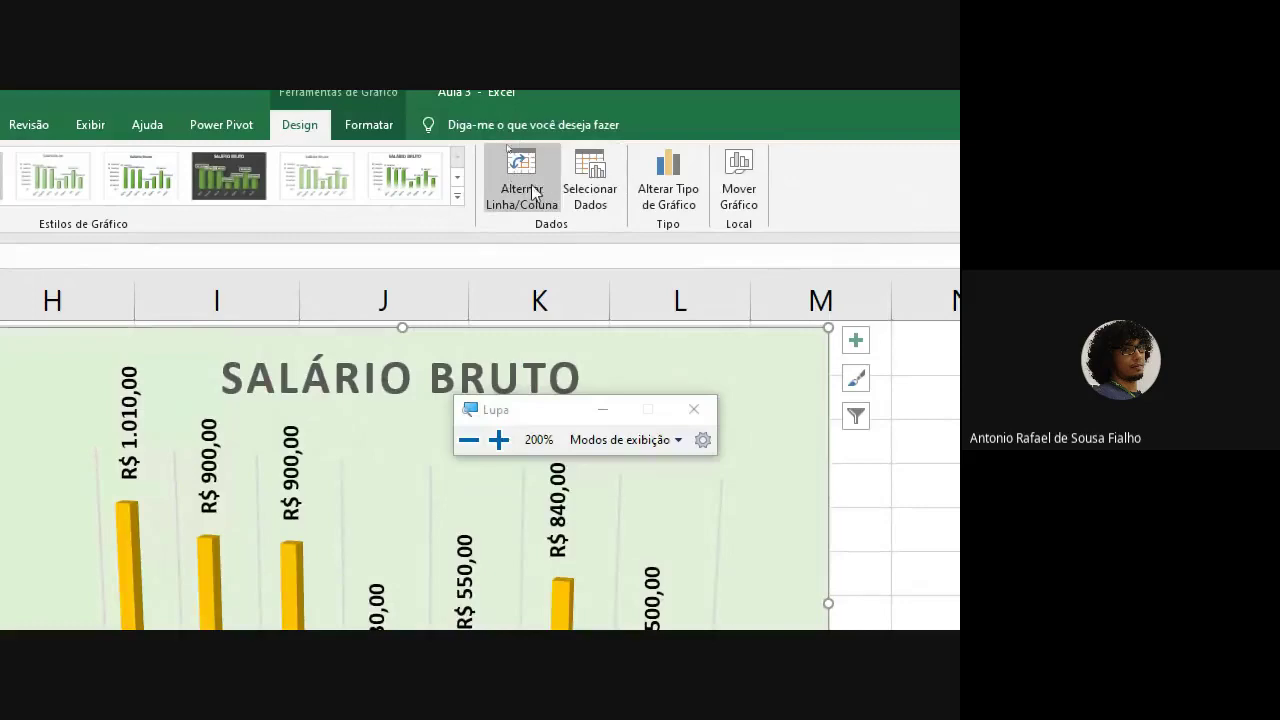
click(468, 440)
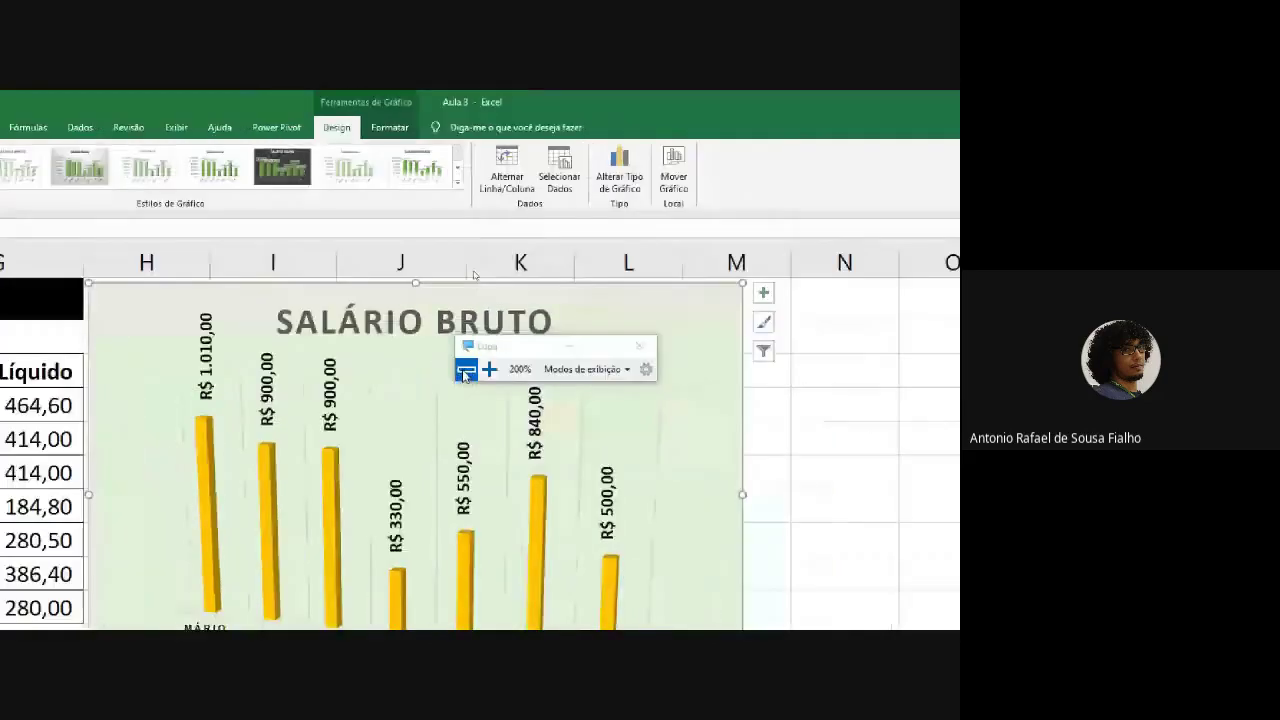
click(507, 143)
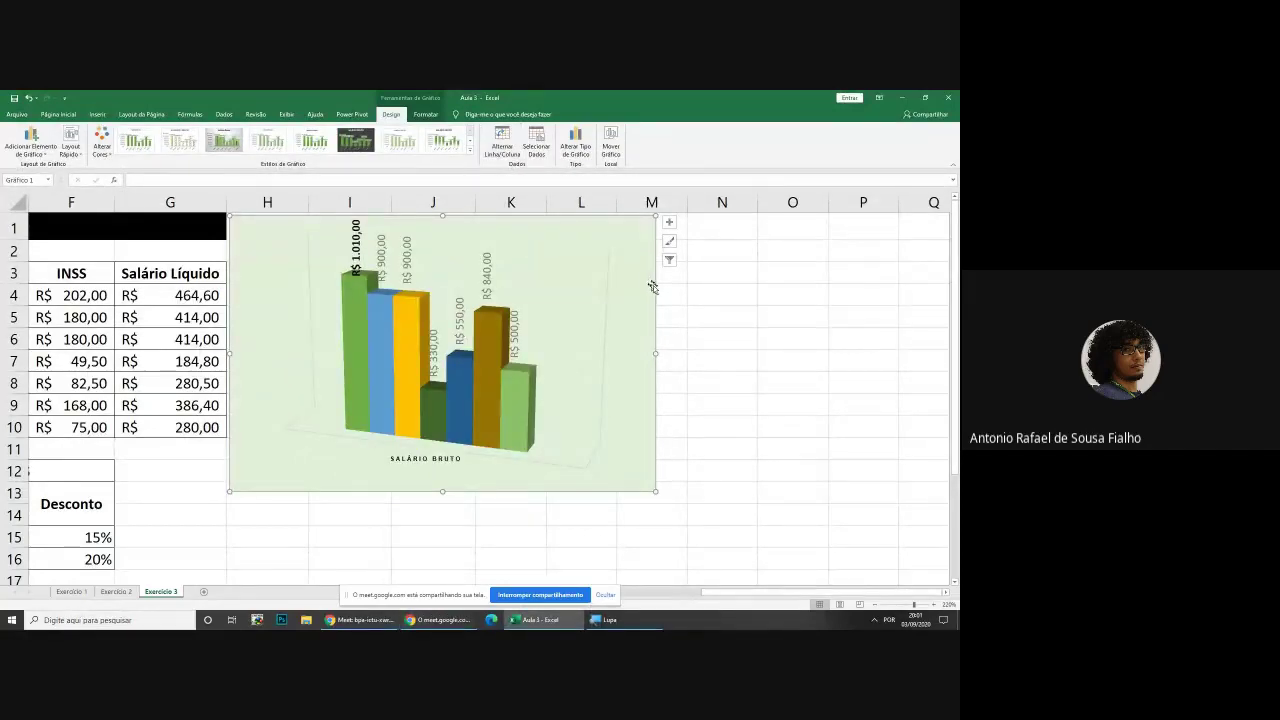
drag(653, 286, 673, 328)
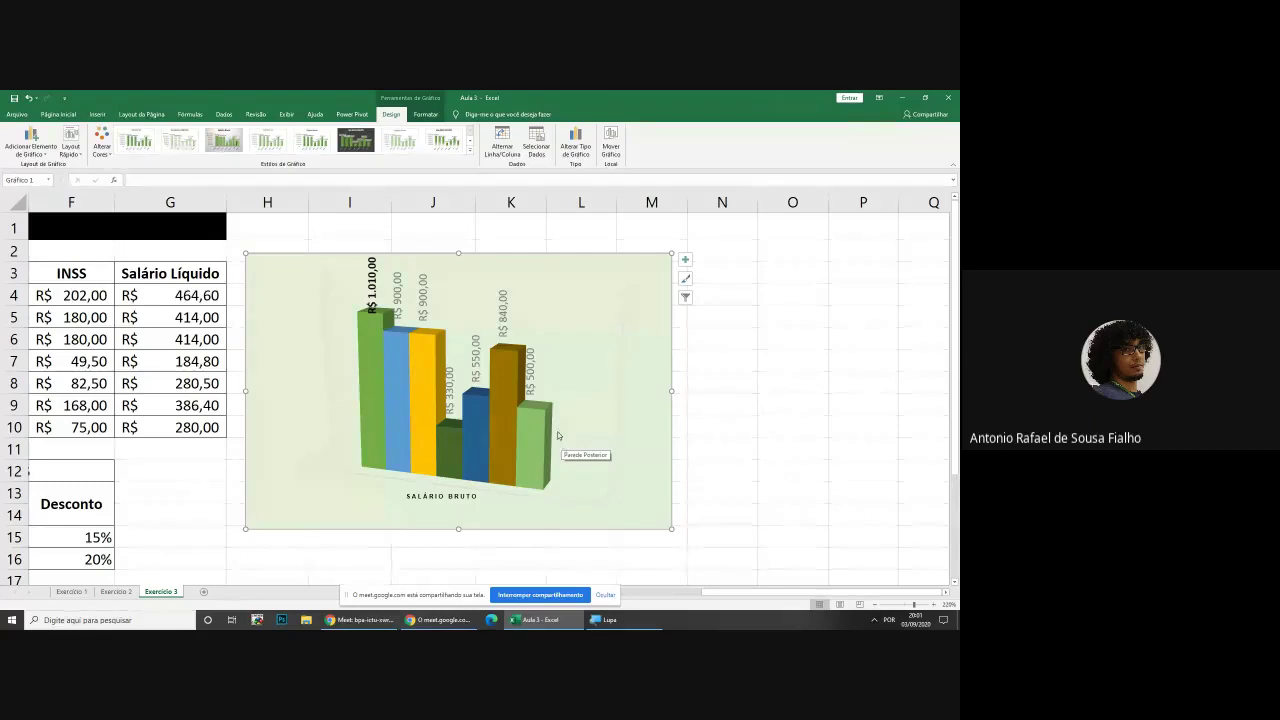
Apply the quick layout with a chart title, value axis, gridlines and a legend below the columns
click(69, 152)
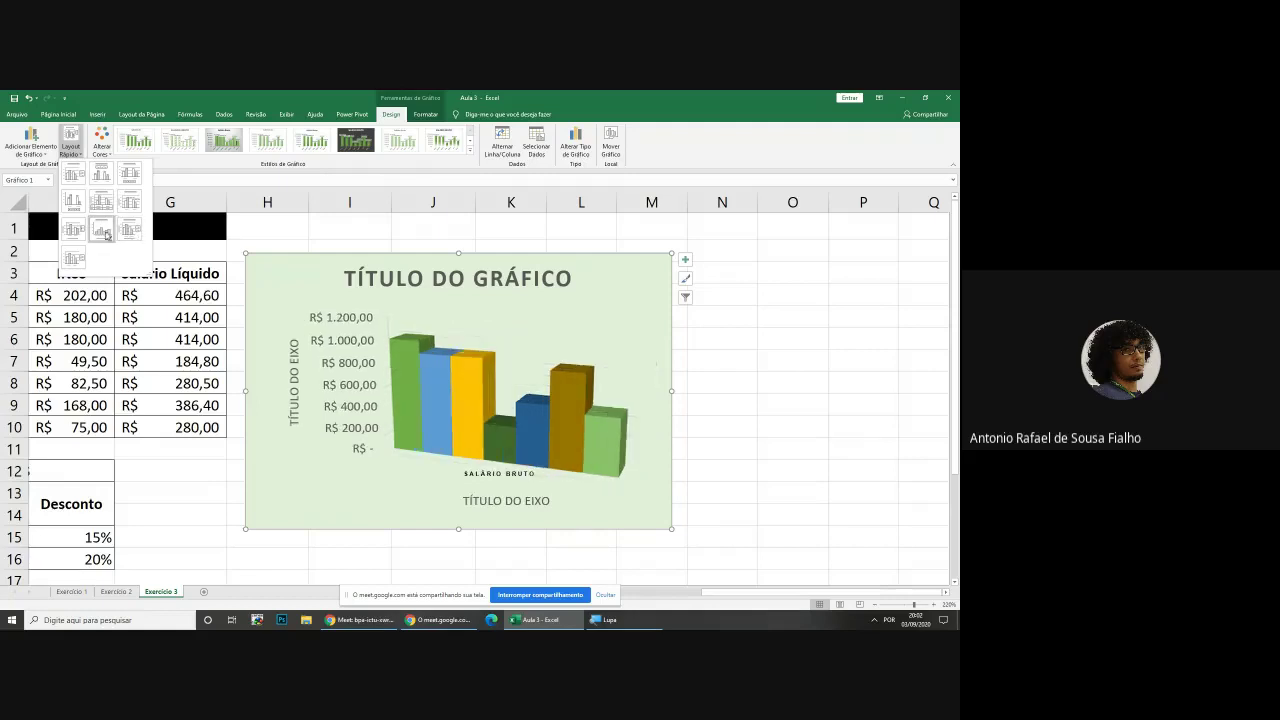
click(130, 176)
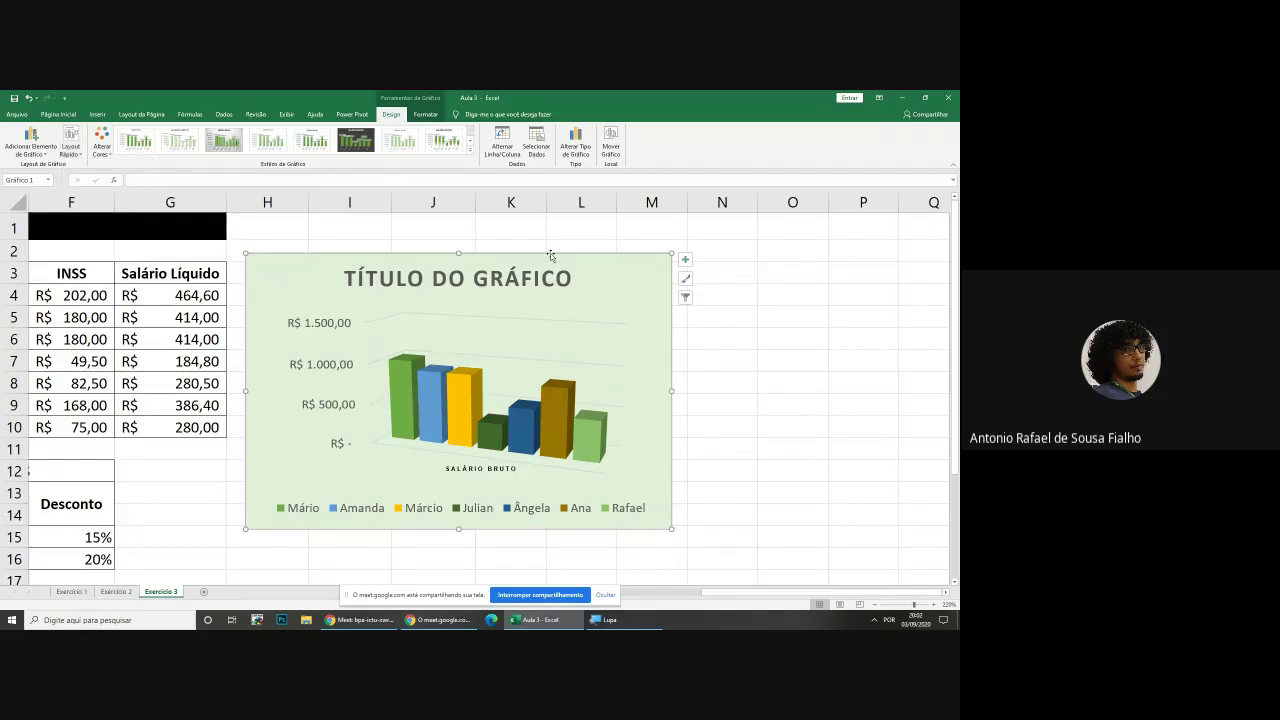
Replace the placeholder chart title with "GRÁFICO DE SALÁRIO BRUTO"
click(424, 273)
click(628, 280)
click(388, 271)
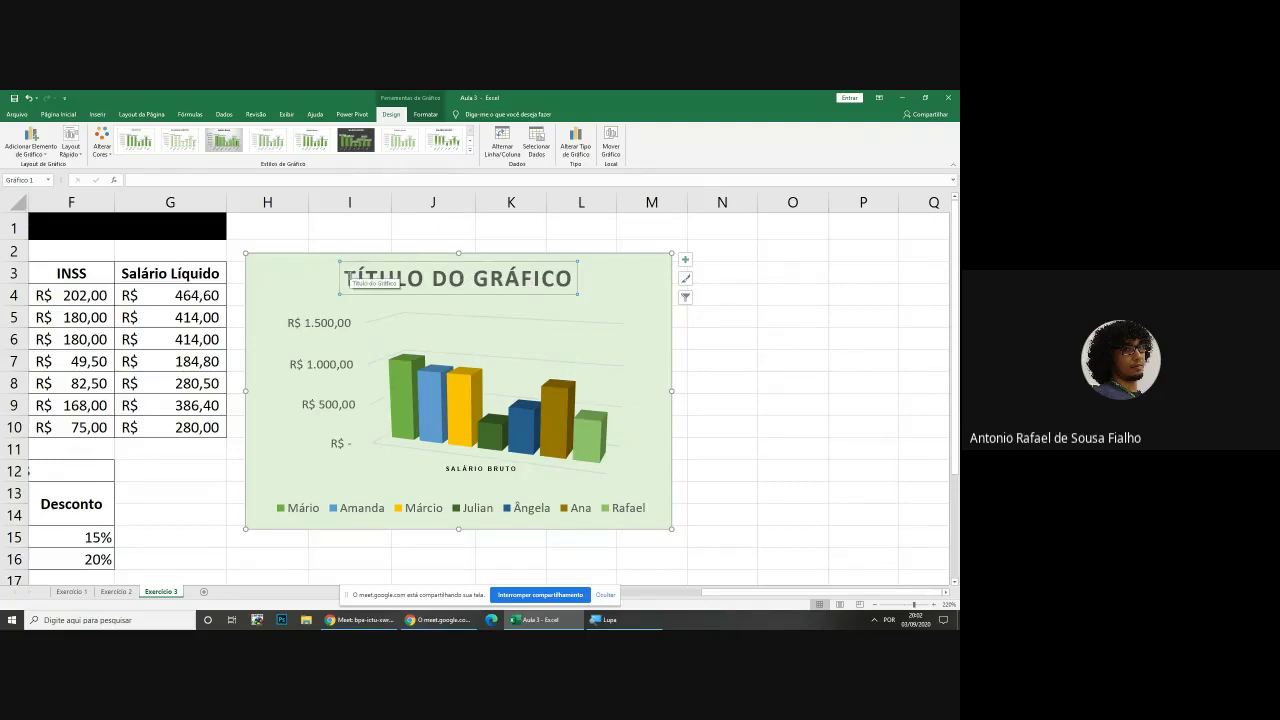
drag(346, 278, 544, 281)
key(Delete)
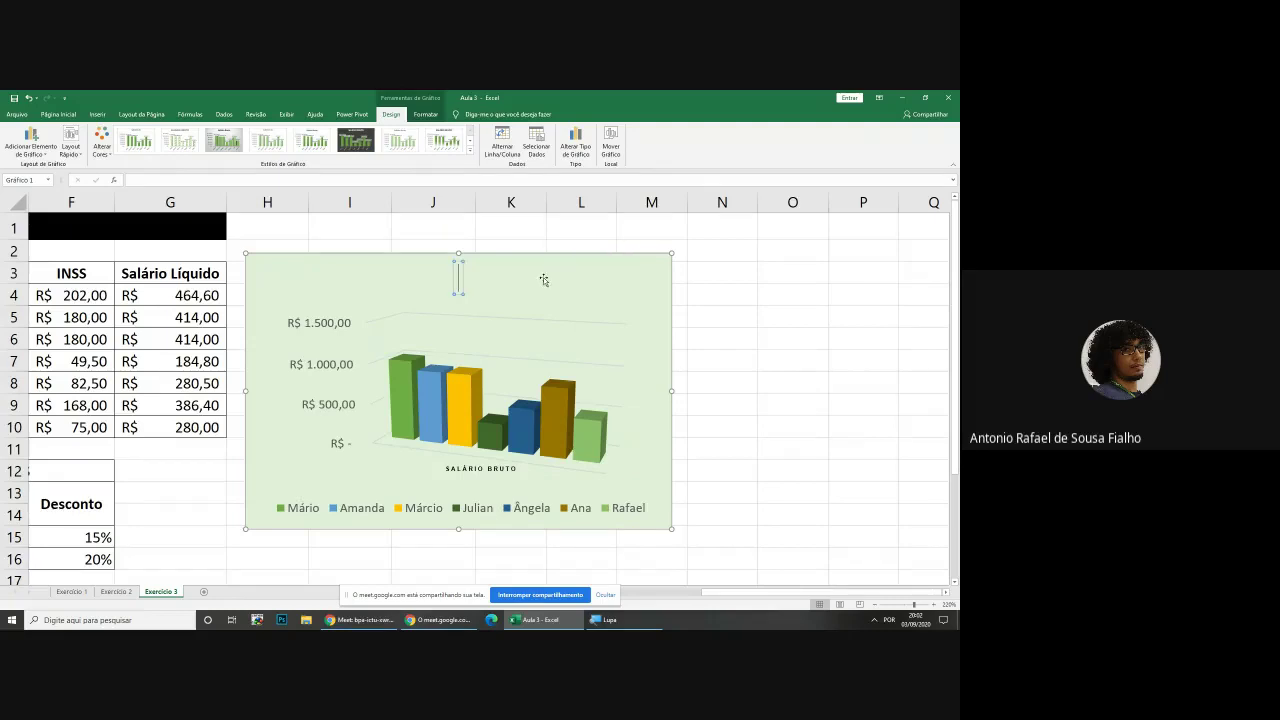
text(GRÁ)
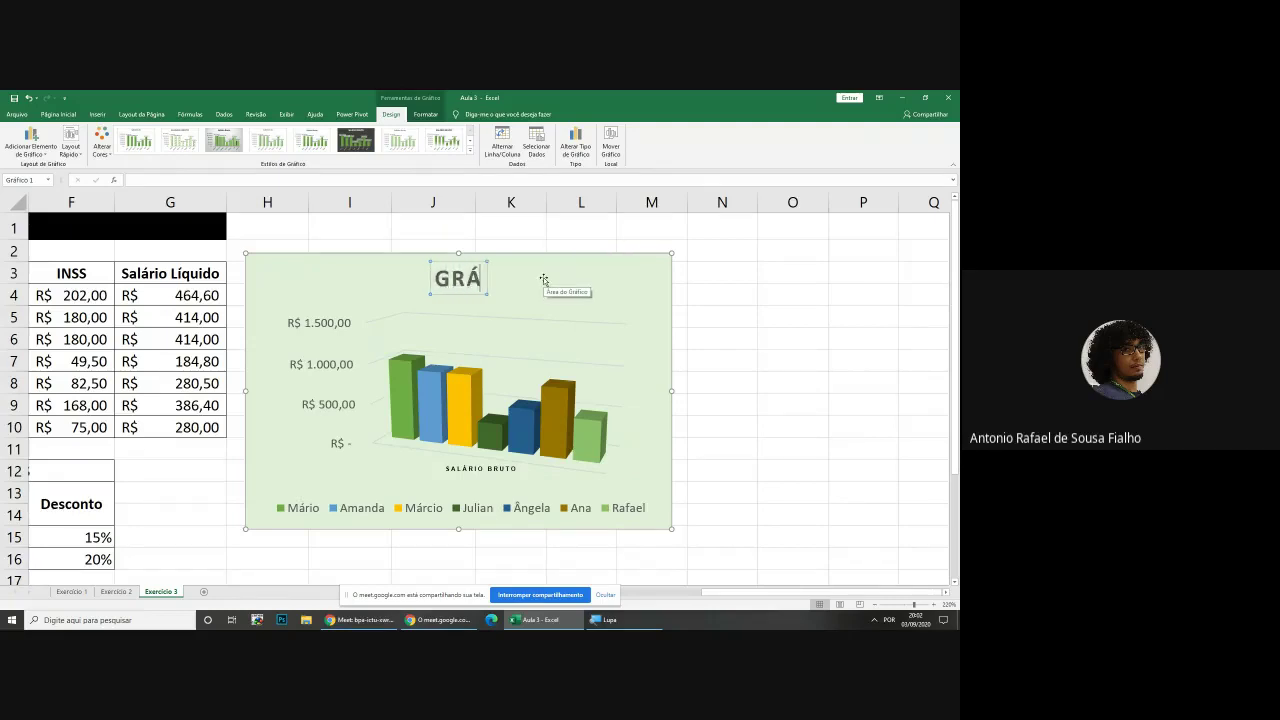
text(FICO DE SA)
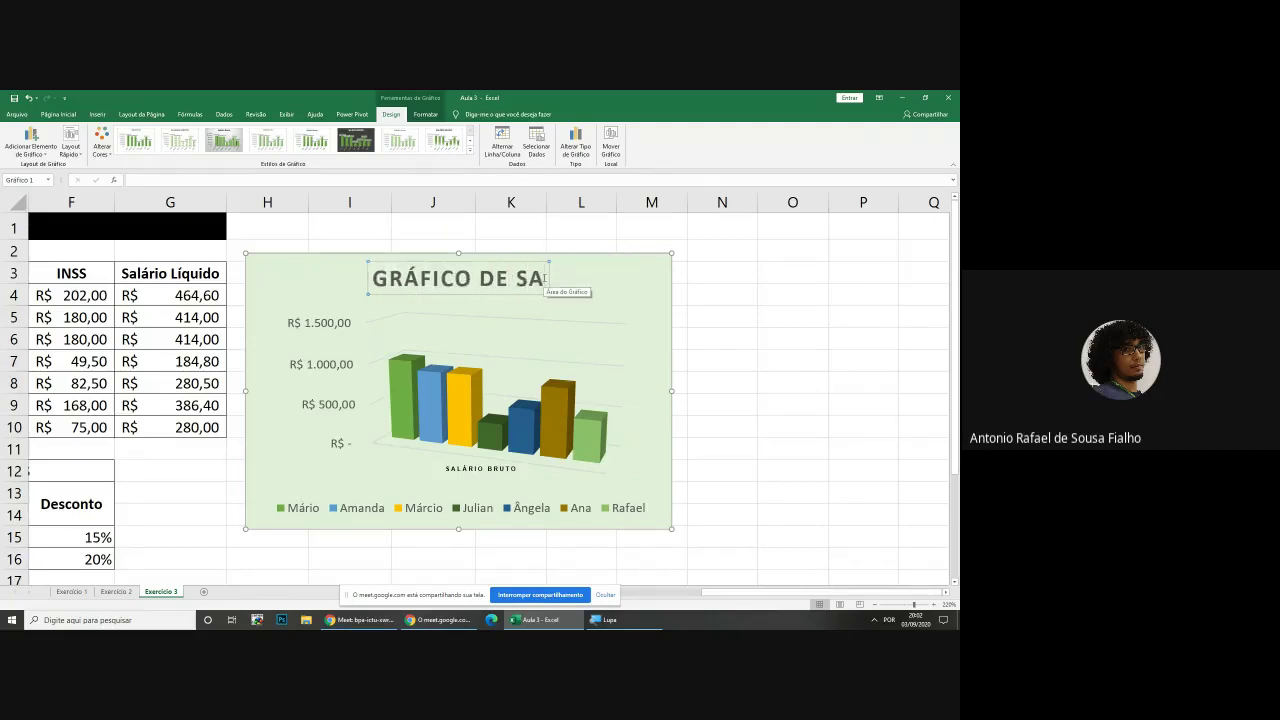
text(LÁRIO)
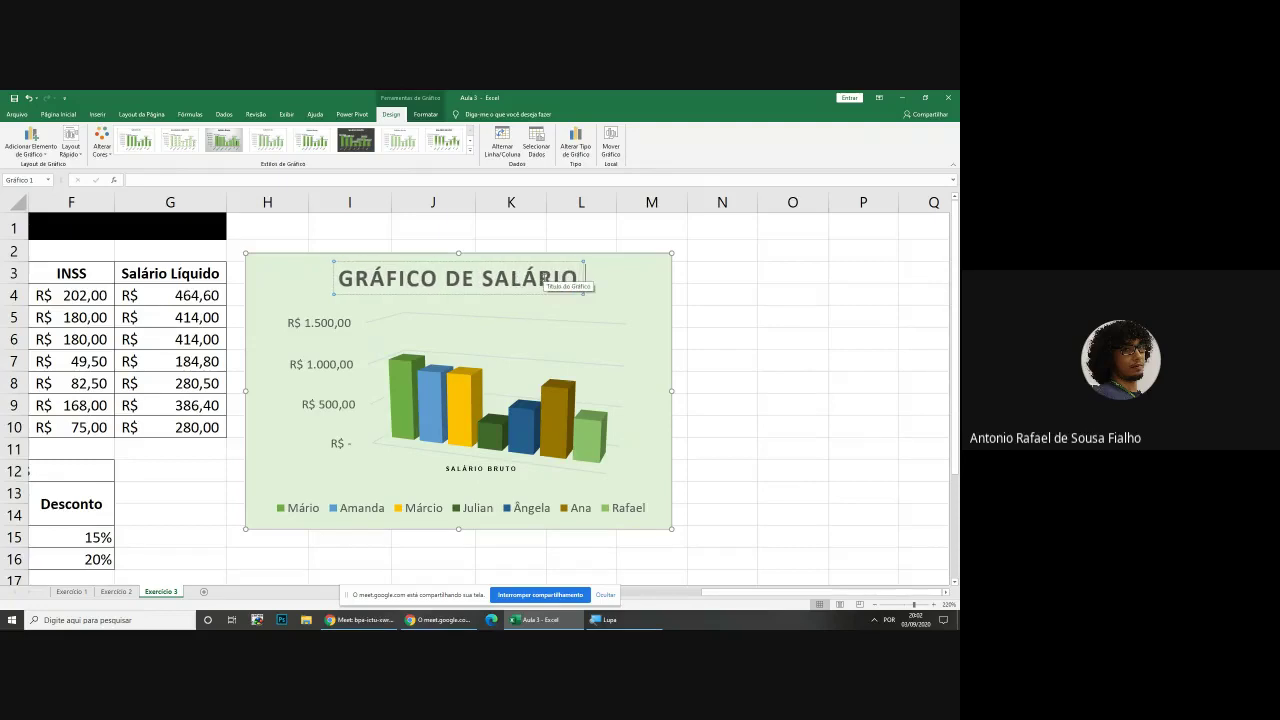
text( BRUTO)
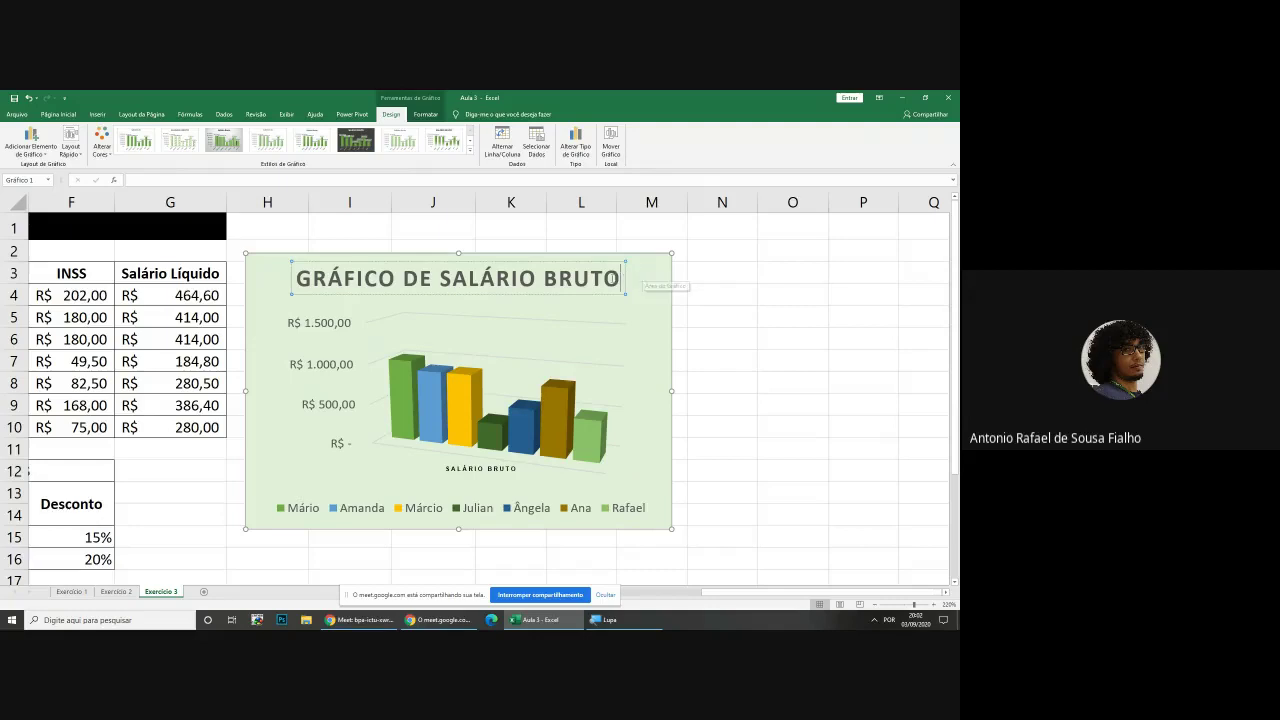
Retitle the chart "SALÁRIO BRUTO DOS FUNCIONÁRIOS"
drag(622, 278, 381, 274)
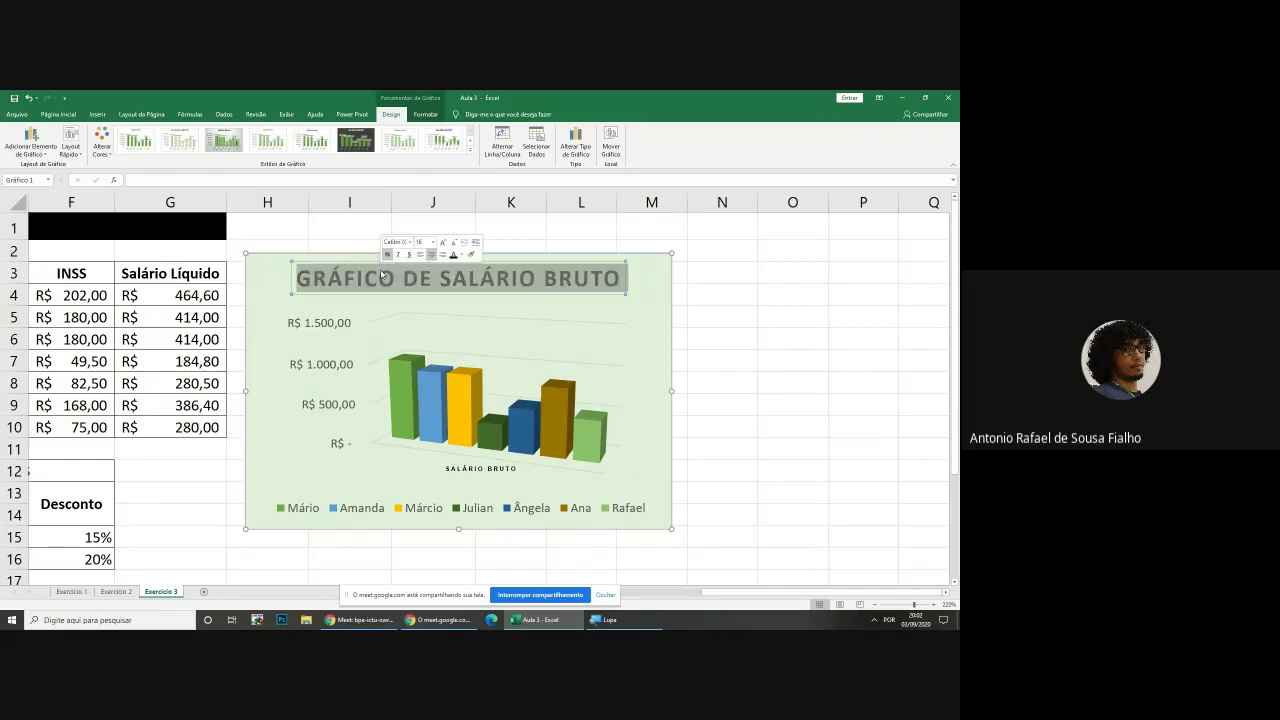
text(S)
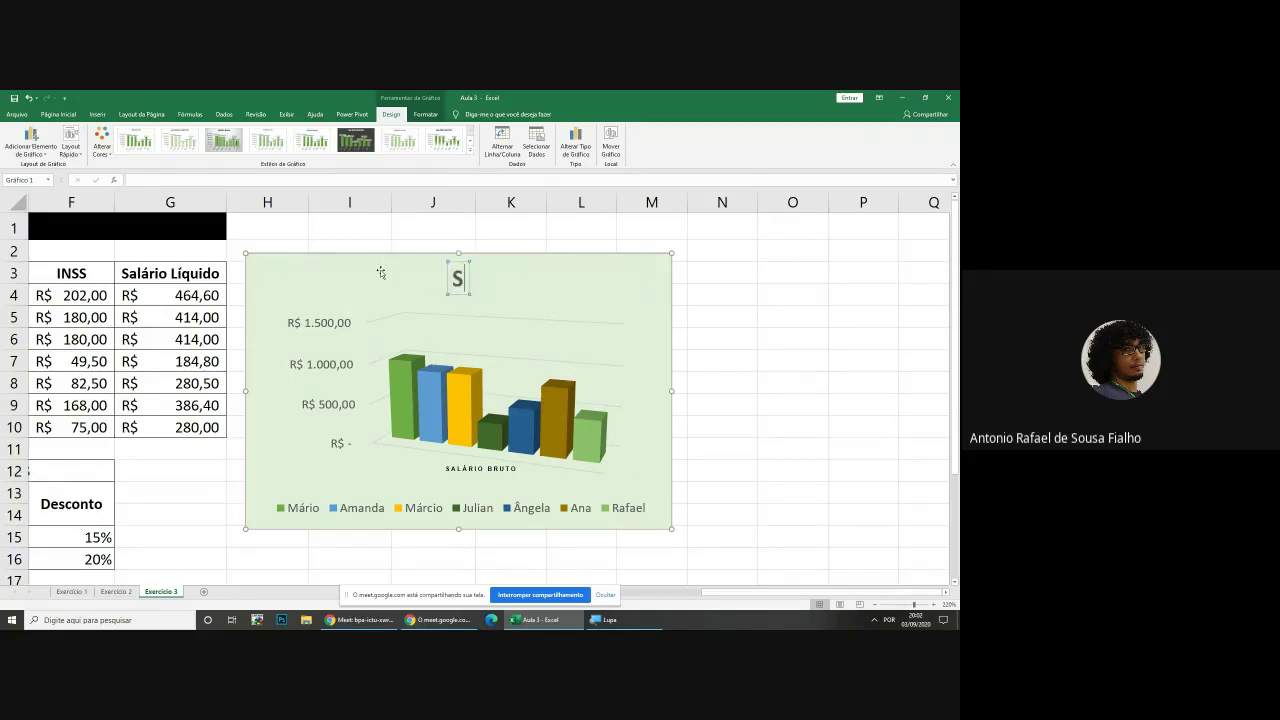
text(ALÁRIO BRU)
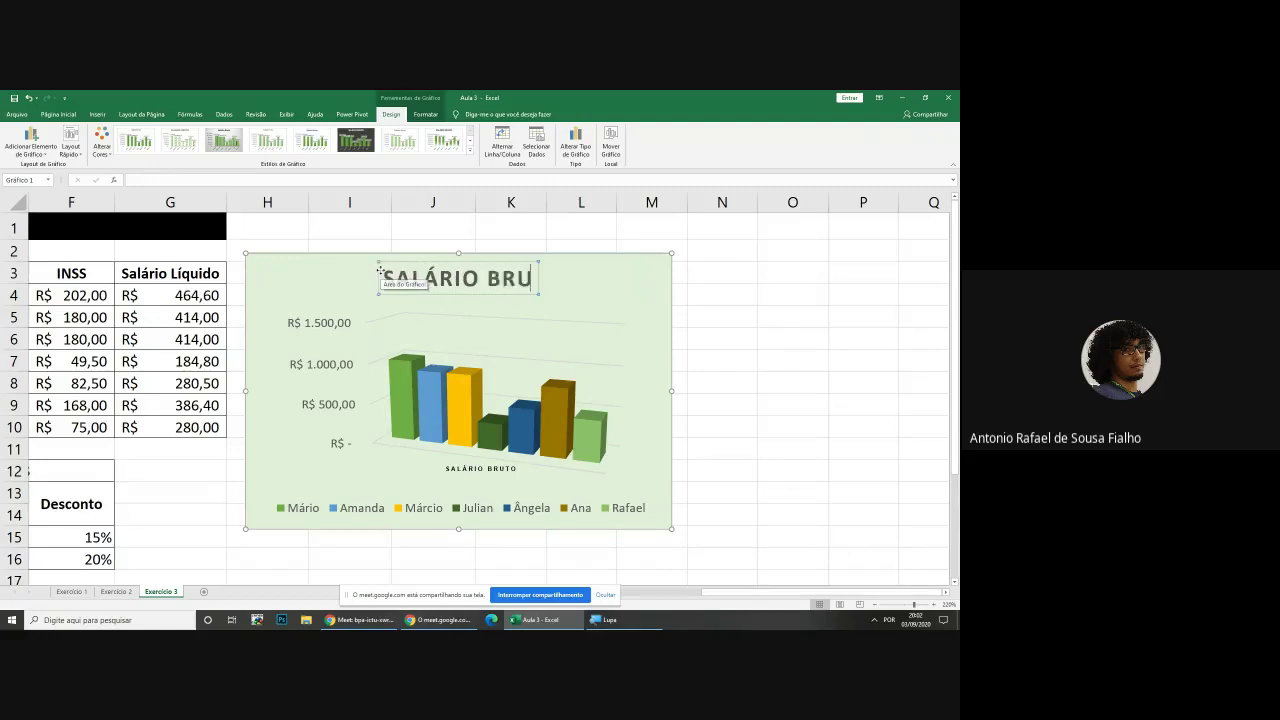
text(TO DOS FUNC)
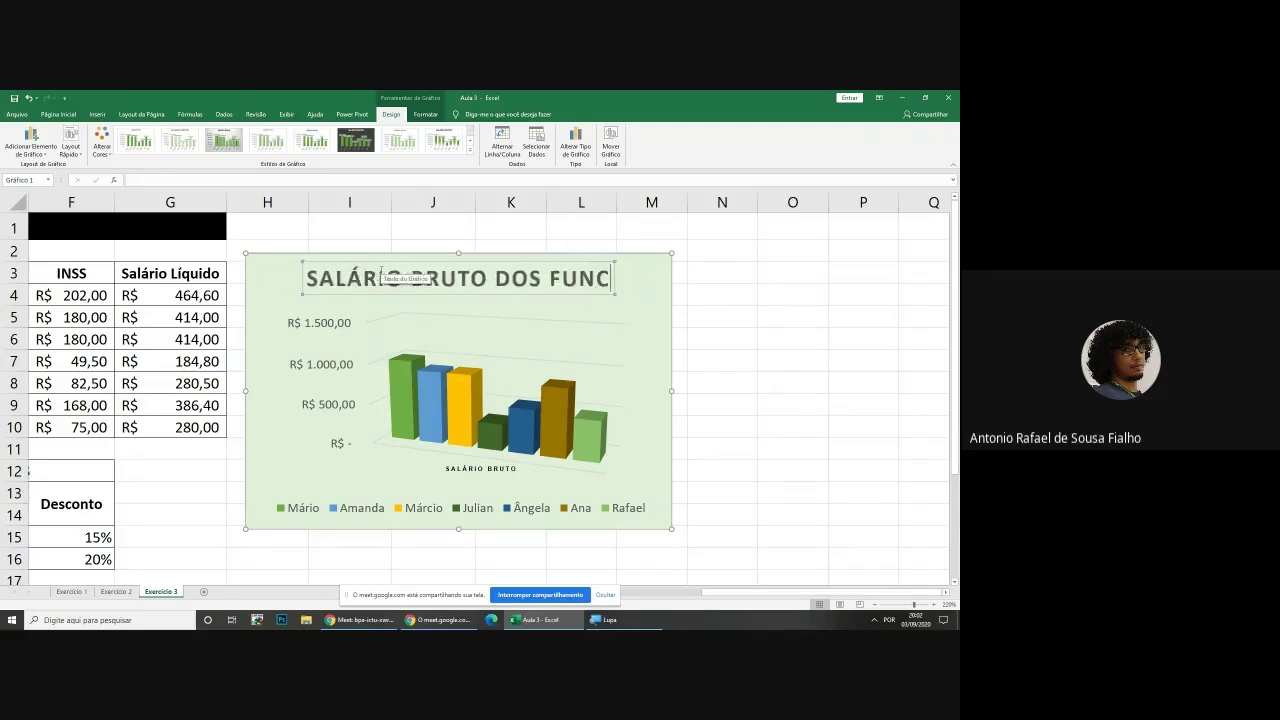
text(IONÁRIOS)
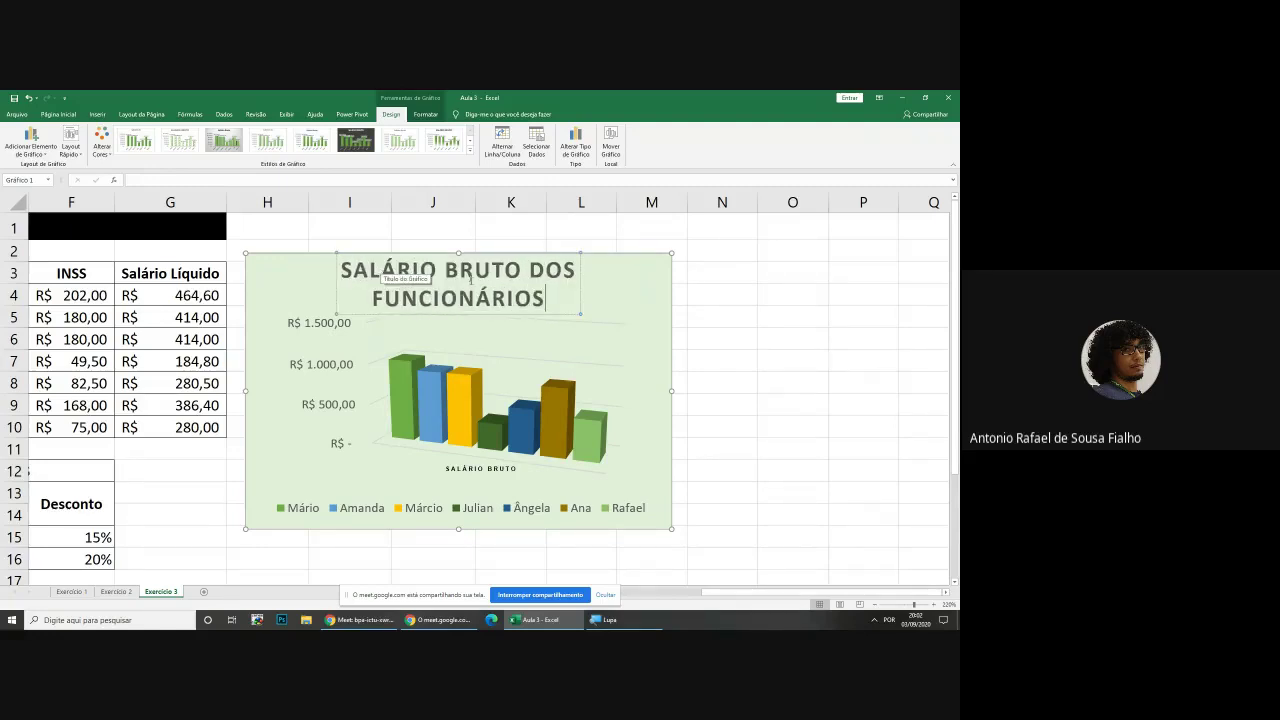
key(Escape)
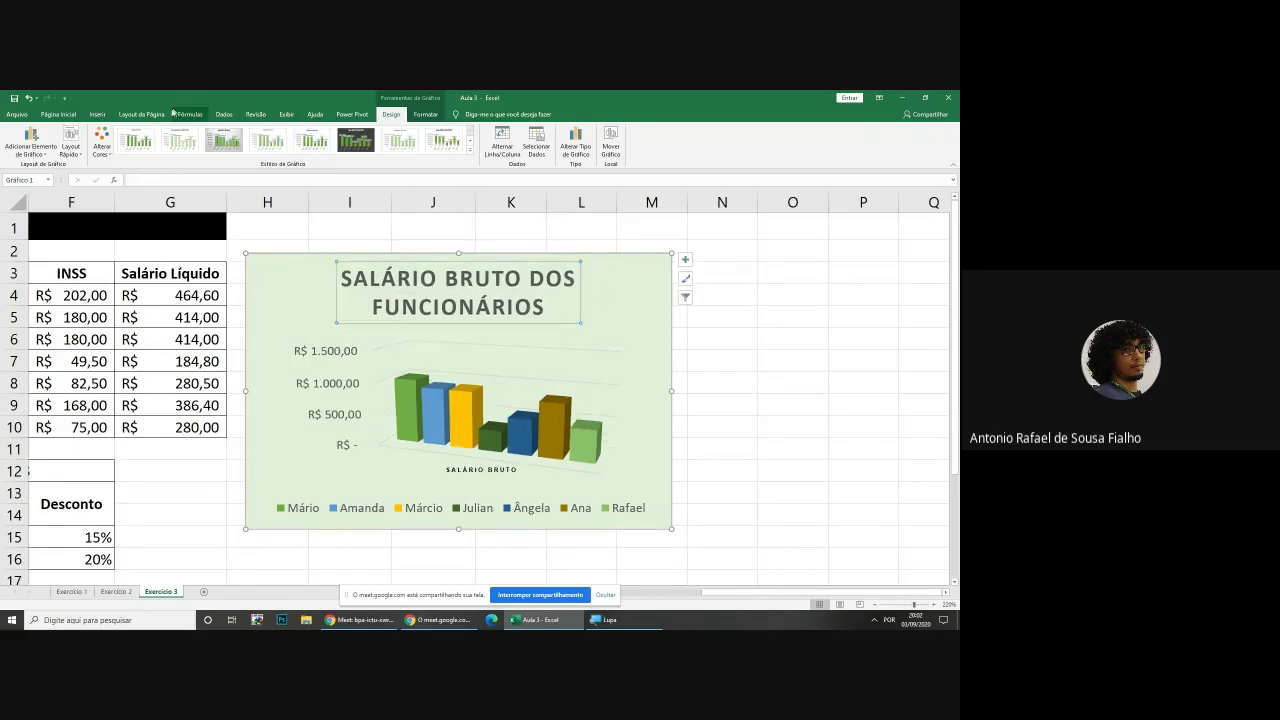
Reduce the chart title's font size to 12
click(58, 114)
click(198, 134)
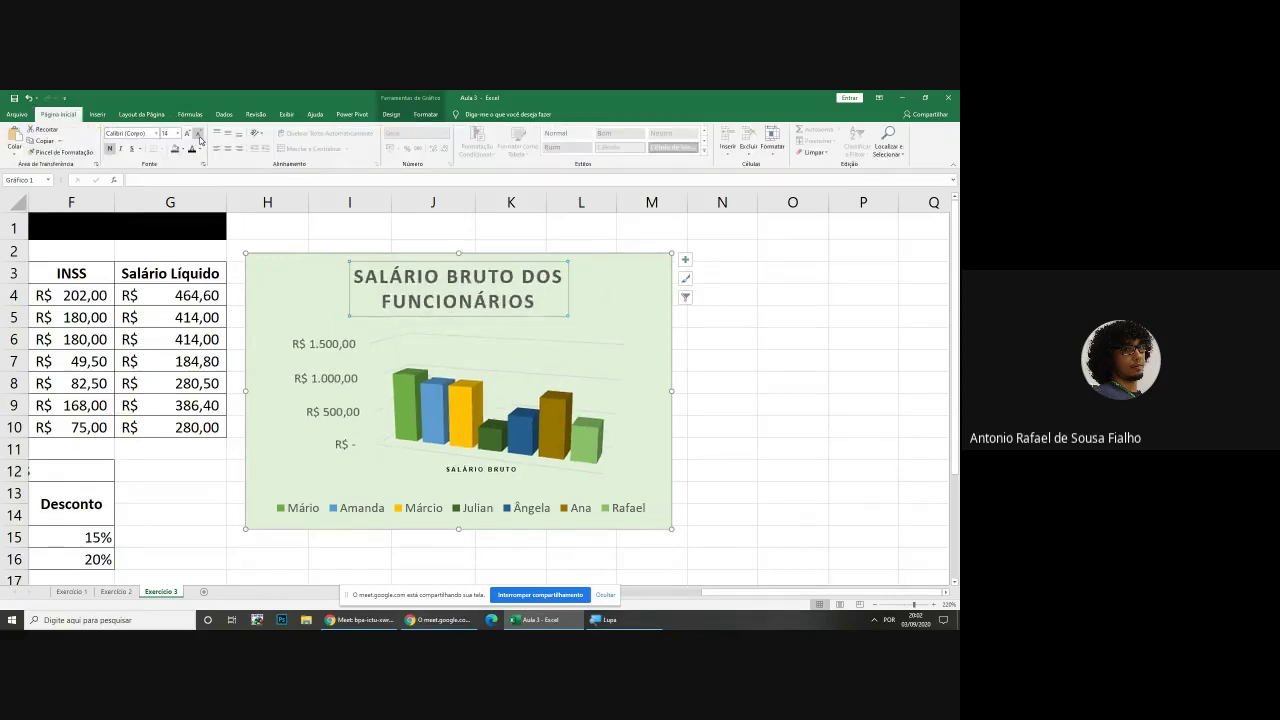
click(198, 134)
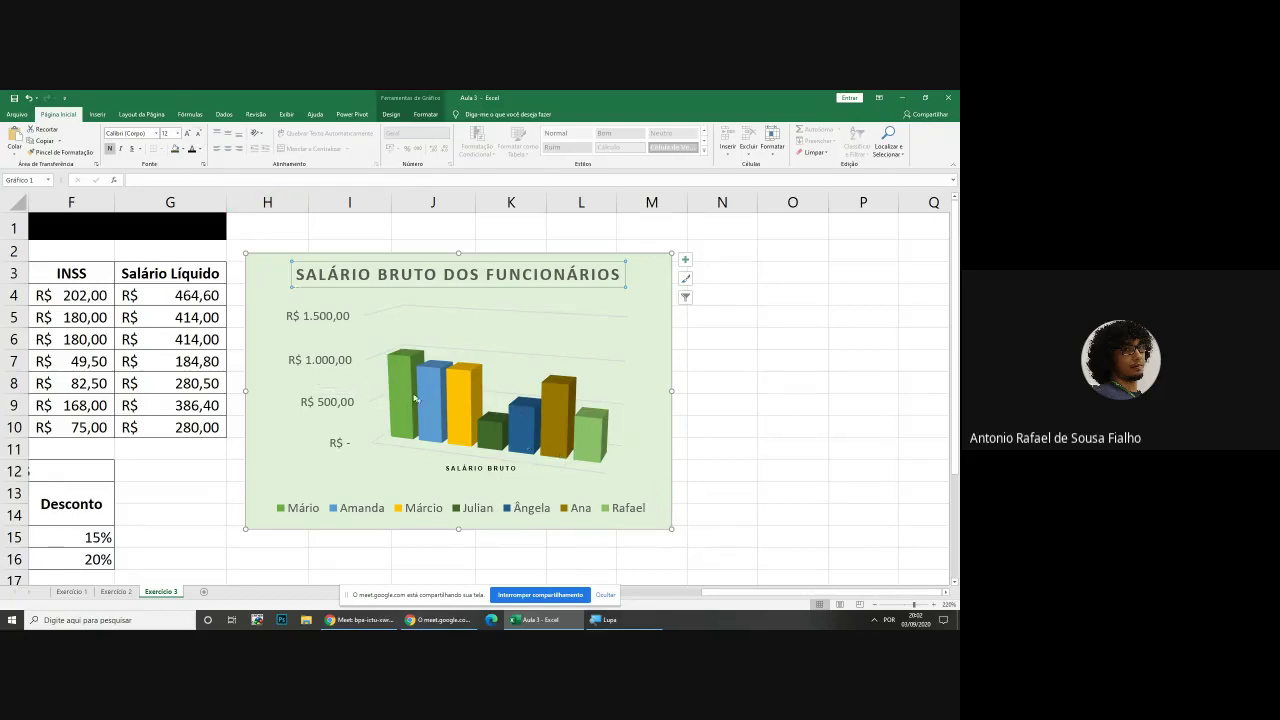
Examine the chart elements that can be added, including the Tabela de Dados options, without adding any
click(389, 113)
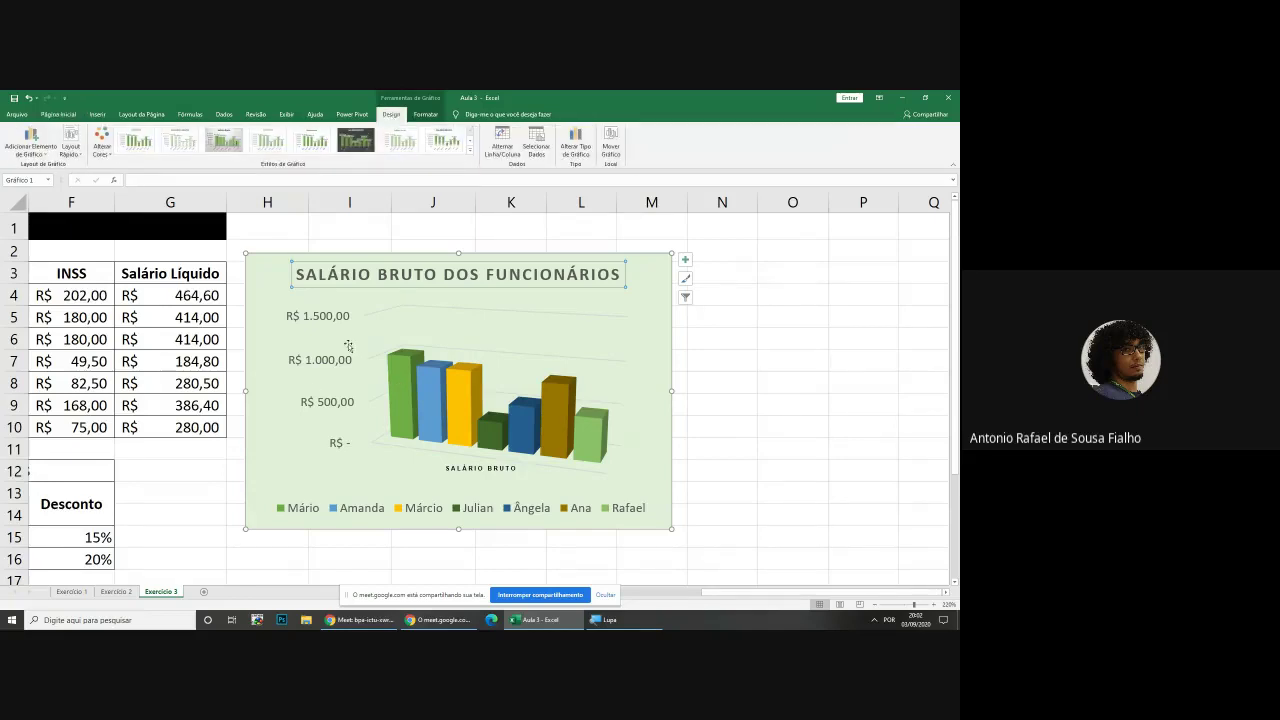
click(297, 471)
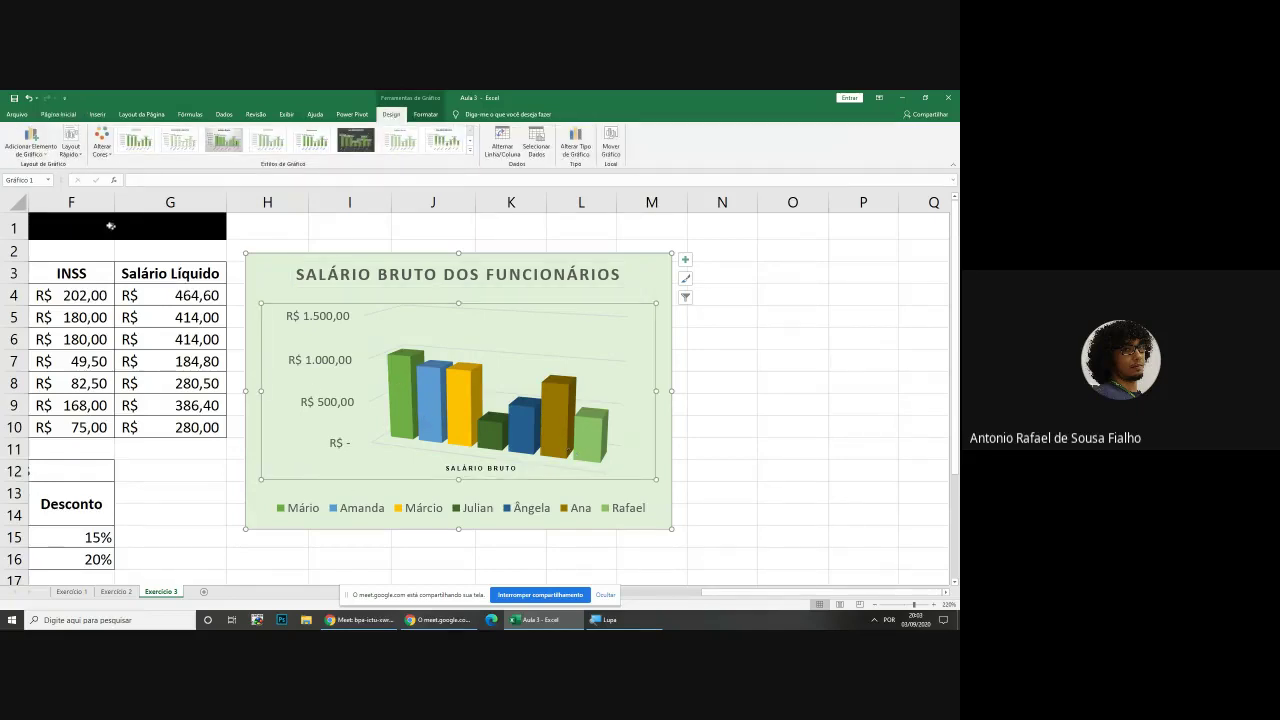
click(31, 140)
mouse_move(55, 205)
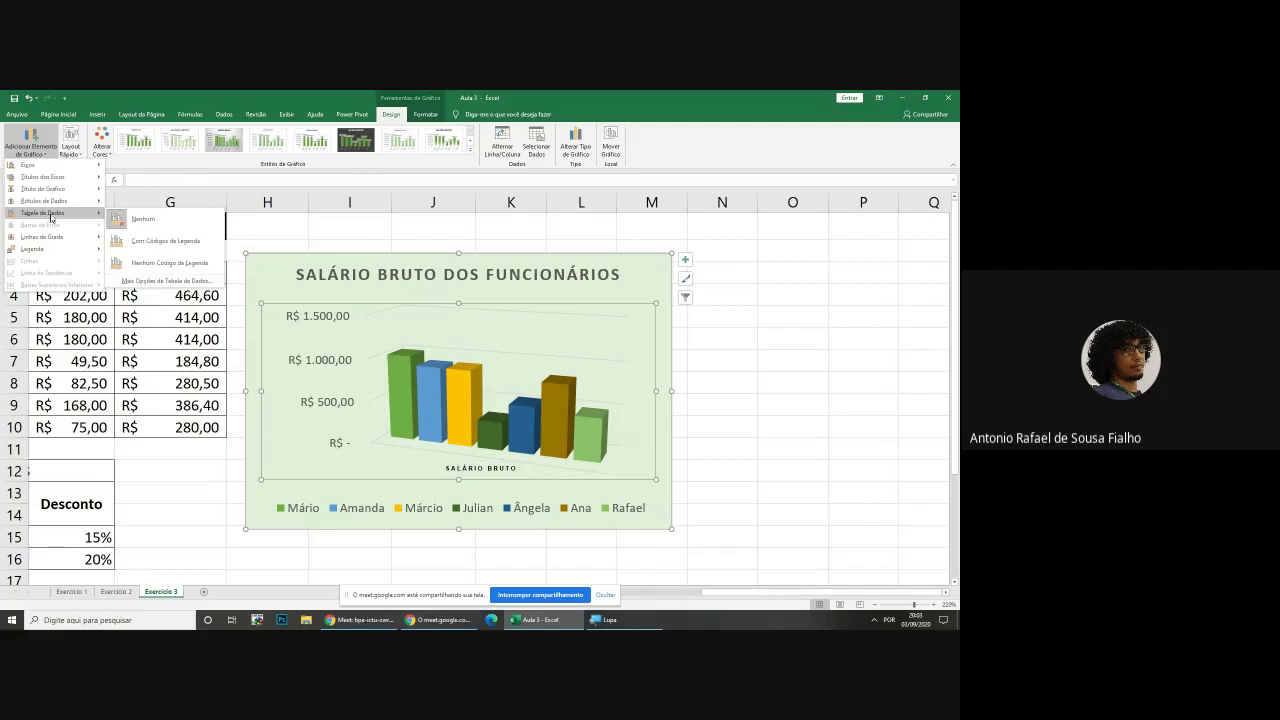
click(663, 352)
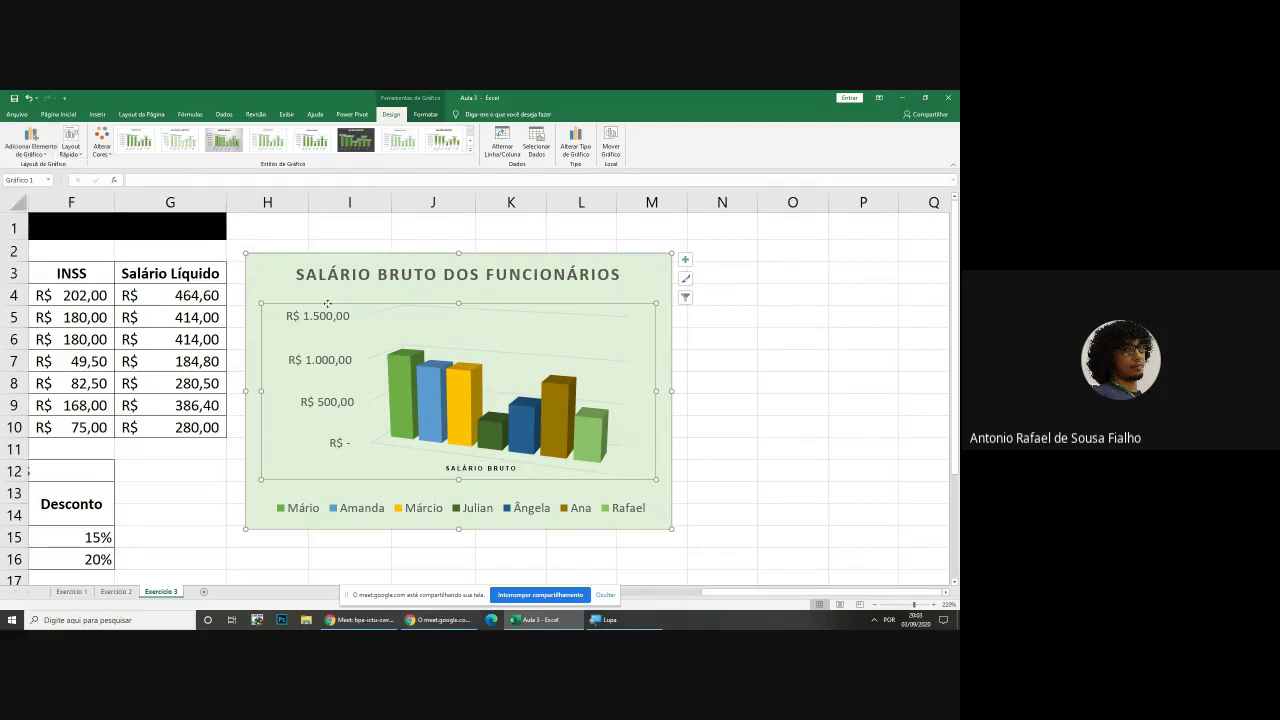
Move the chart up beside the payroll table, starting in column H at row 1, and enlarge it down to about row 16
click(322, 352)
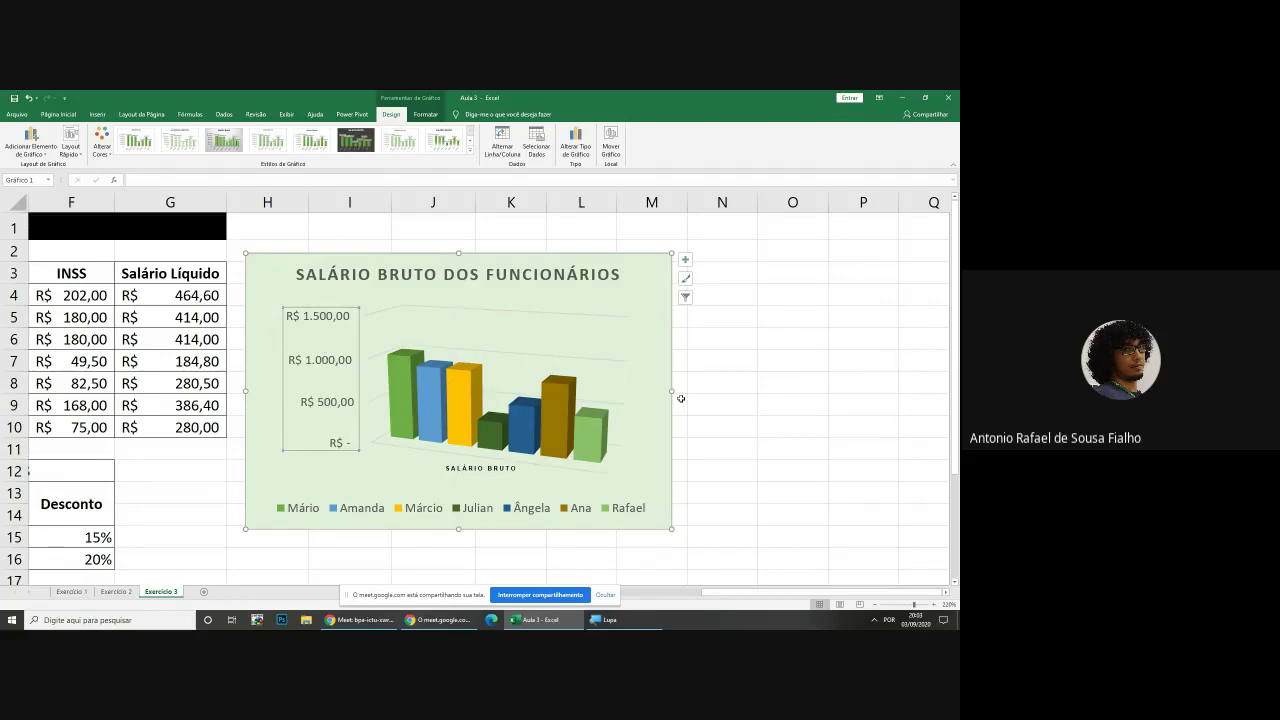
click(685, 260)
key(Escape)
ctrl+scroll(712, 466, down, 4)
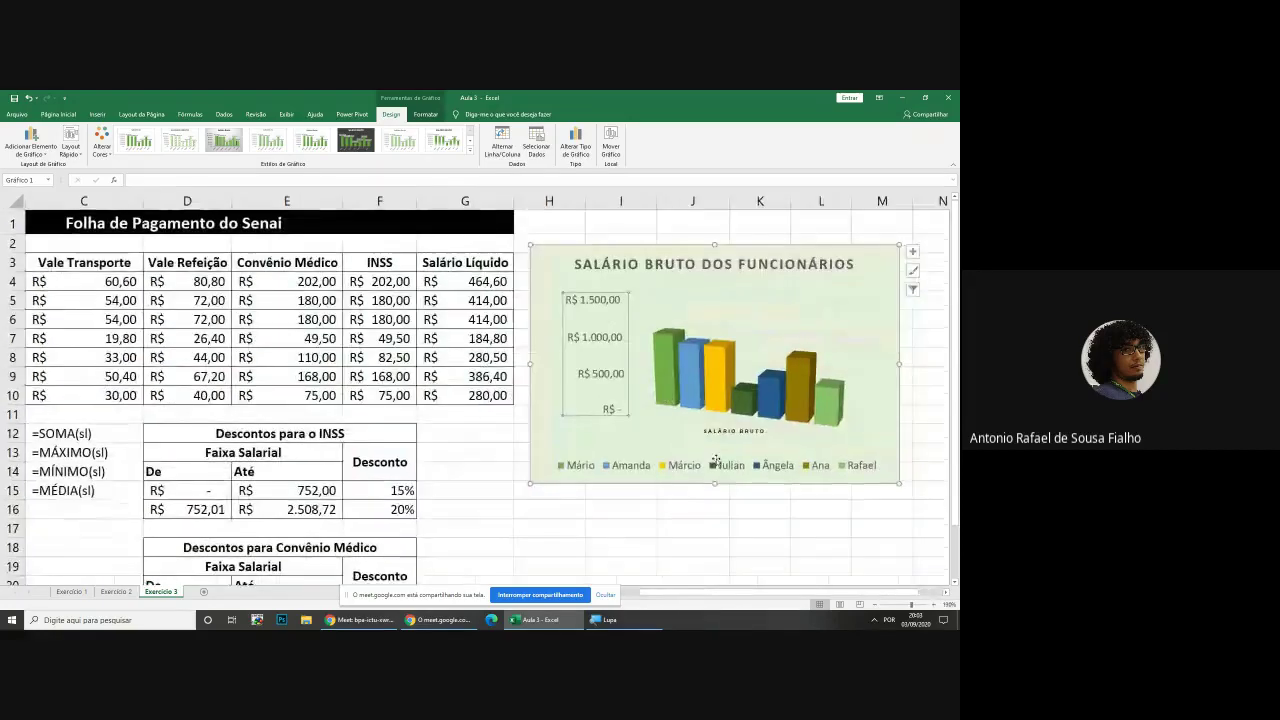
ctrl+scroll(712, 466, down, 2)
drag(700, 232, 642, 212)
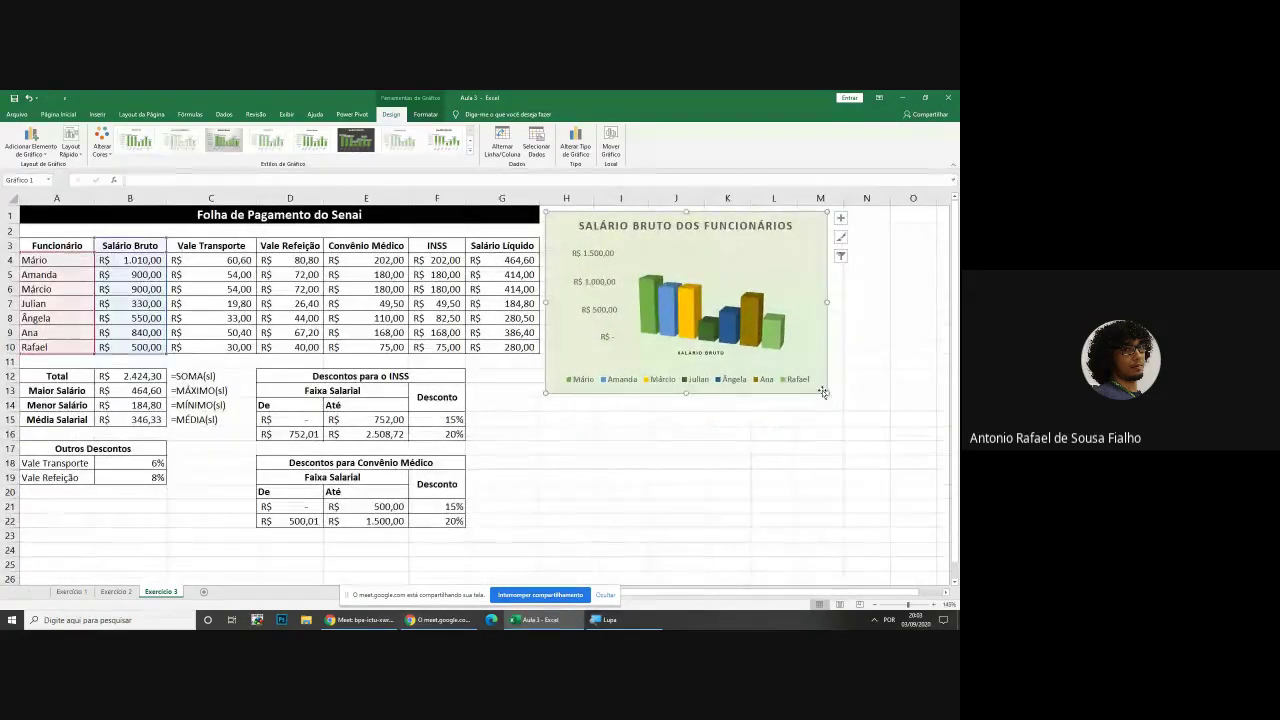
drag(825, 392, 863, 437)
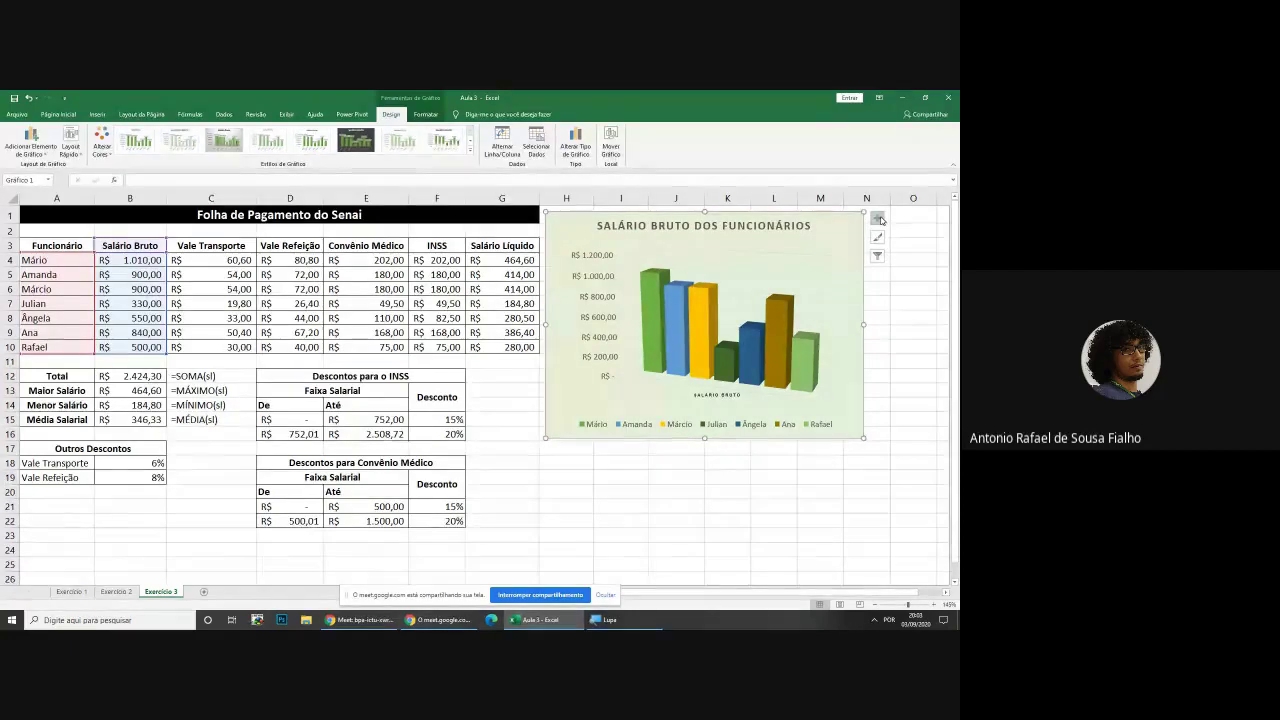
Toggle the chart's axes off and on again, and try out the axis titles
click(878, 218)
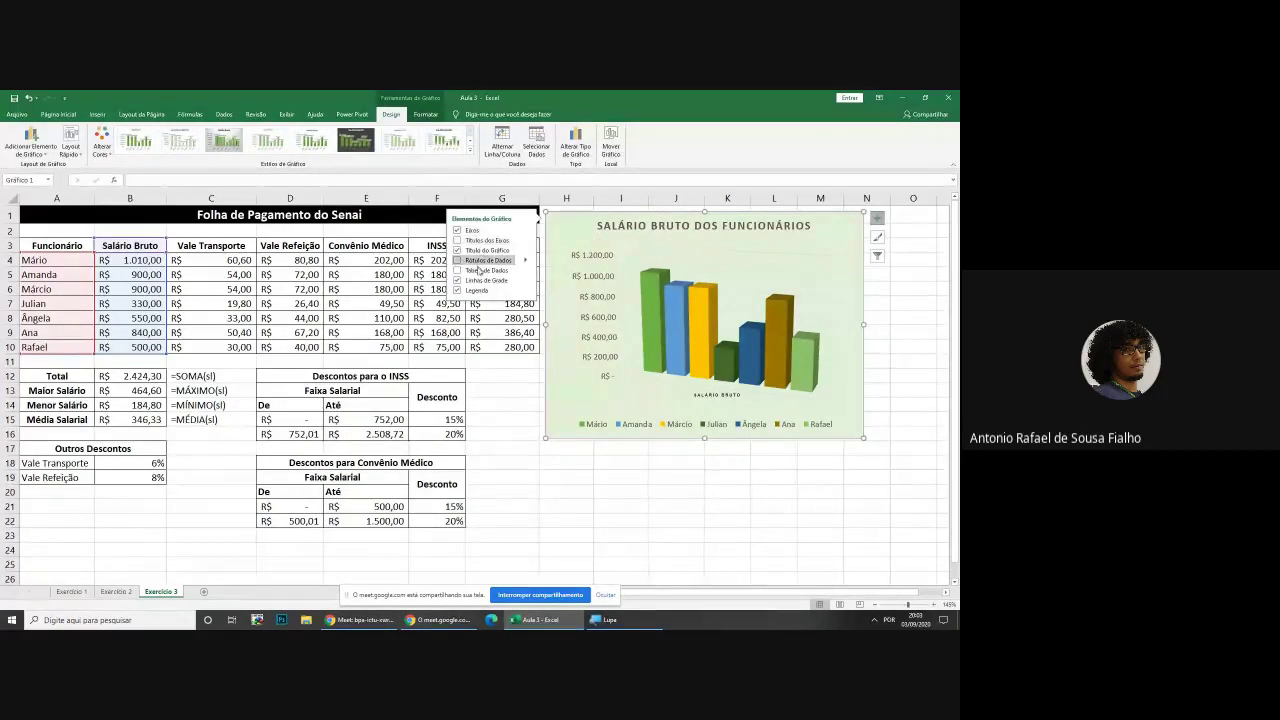
click(878, 218)
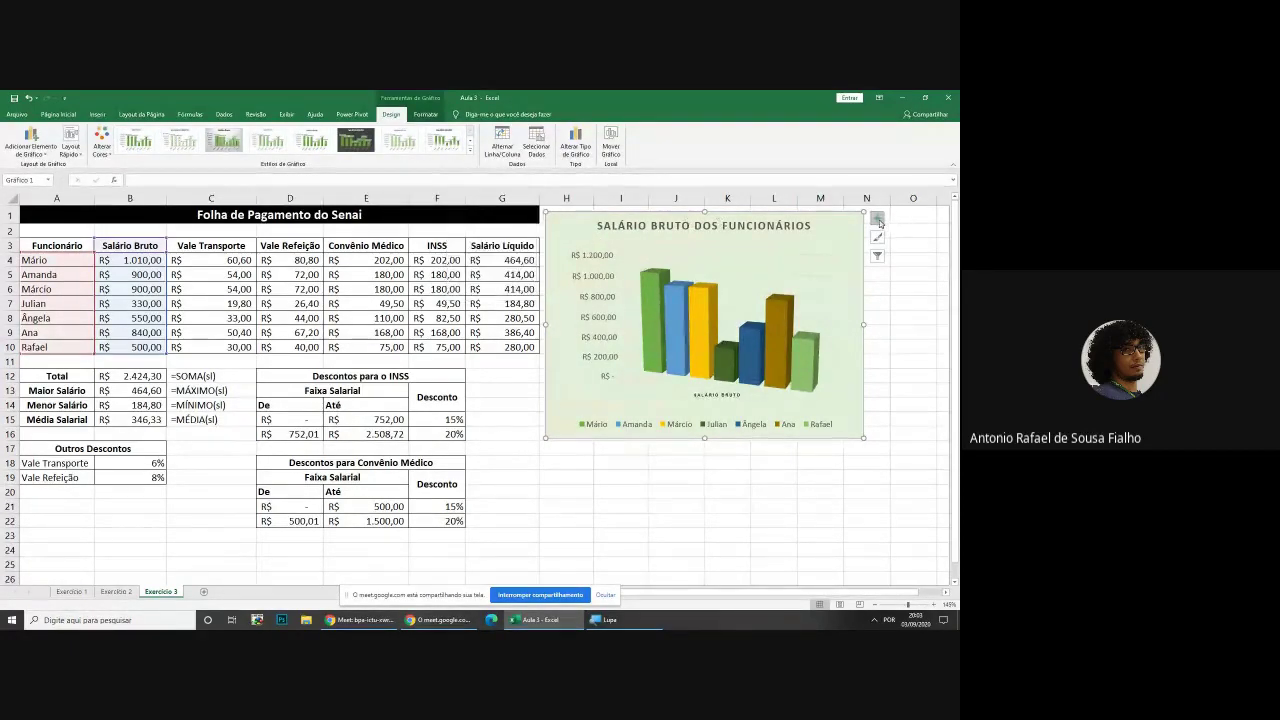
click(878, 218)
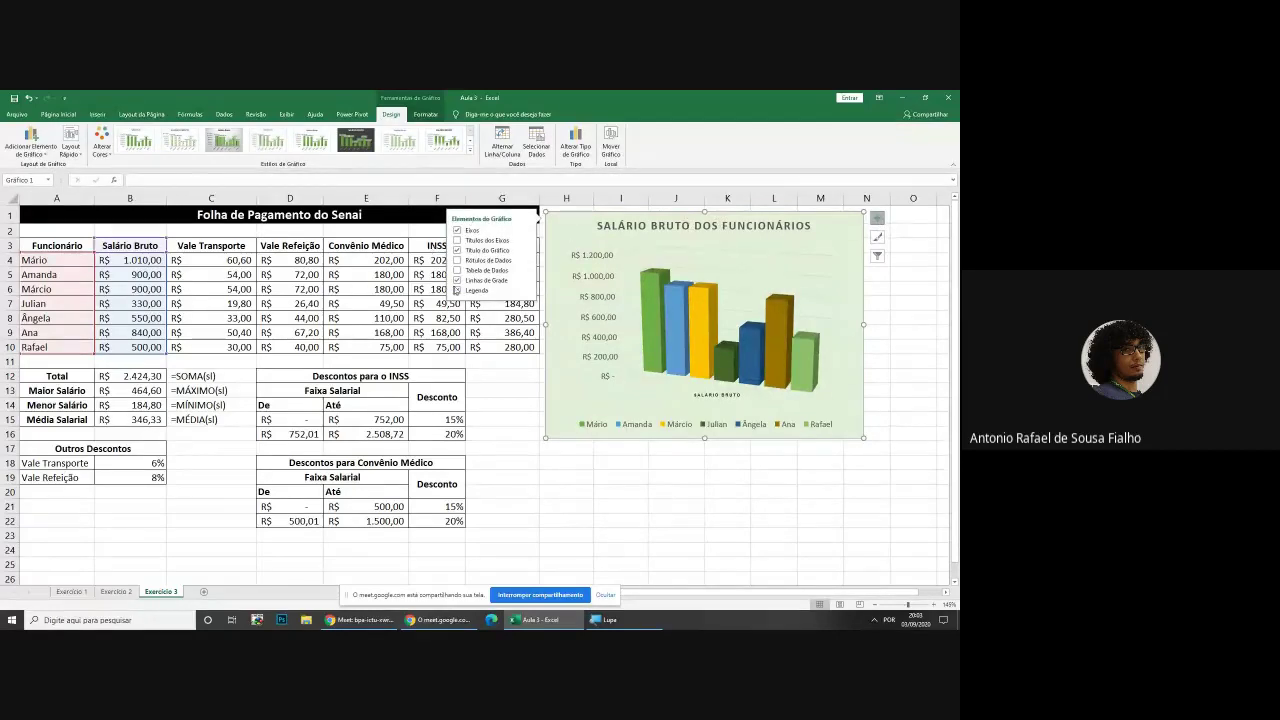
click(457, 231)
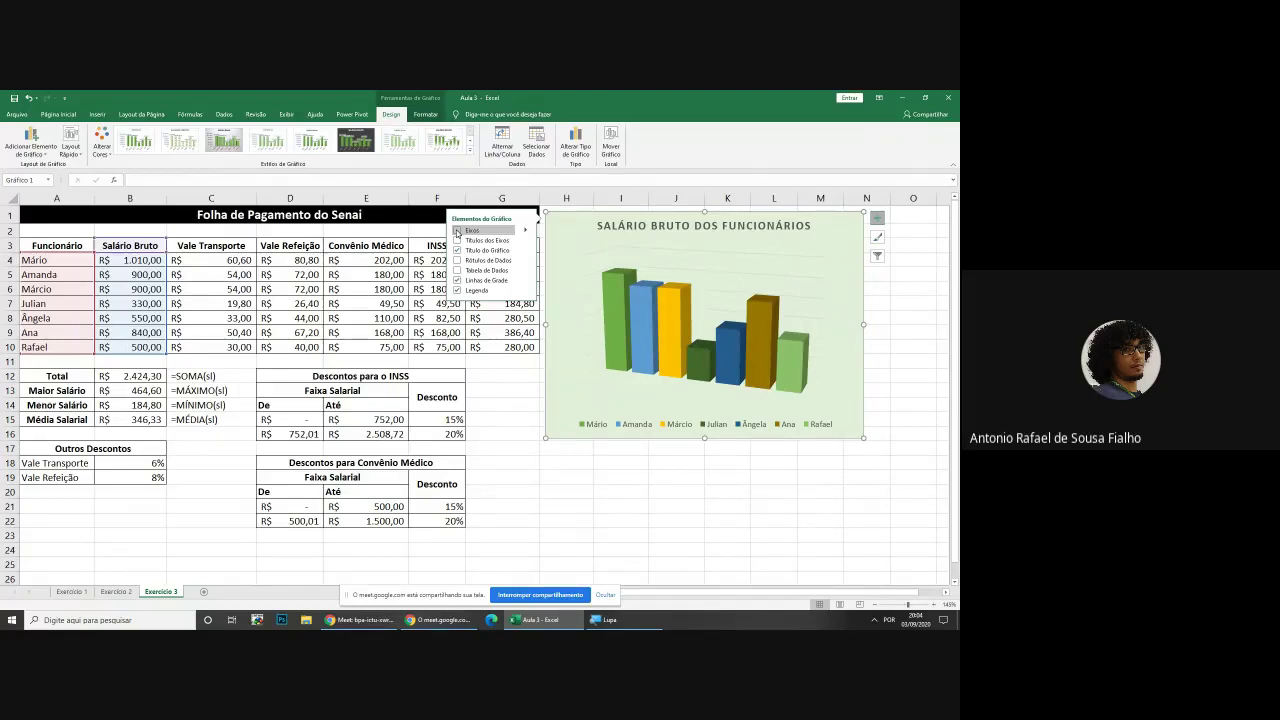
click(457, 231)
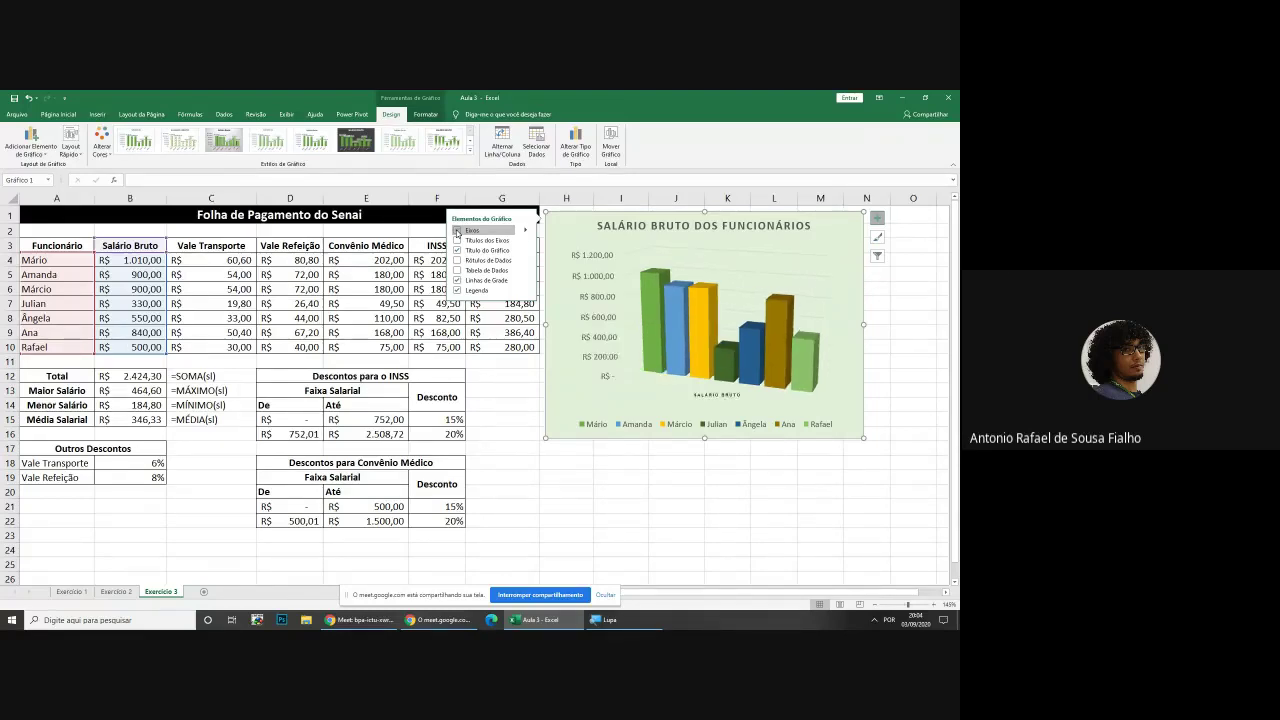
click(458, 241)
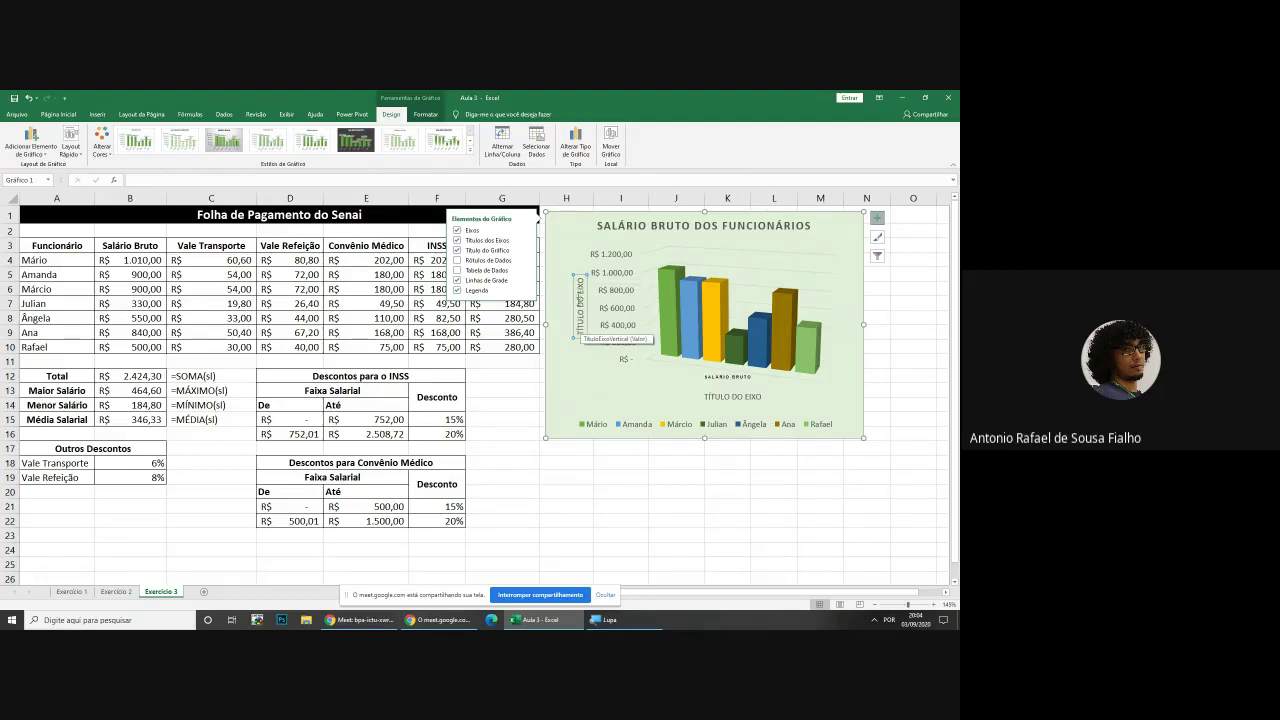
click(457, 241)
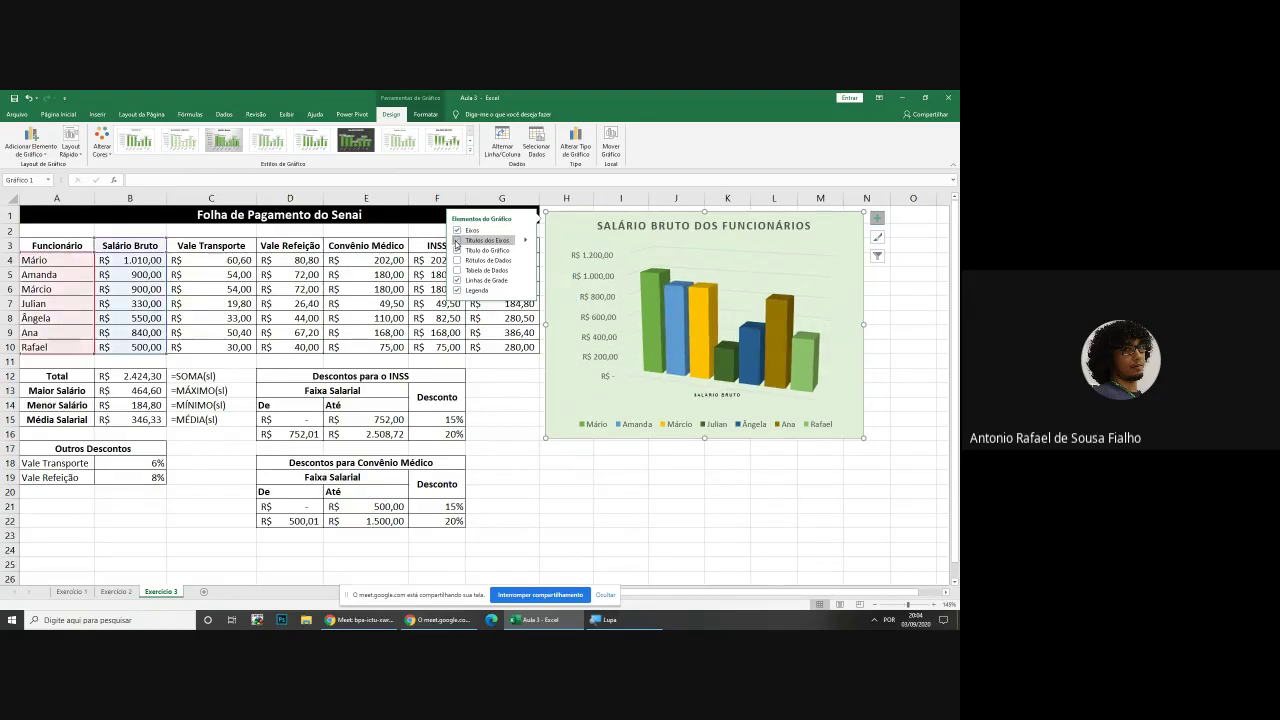
Toggle the main horizontal axis and the main vertical axis off and on individually
click(527, 231)
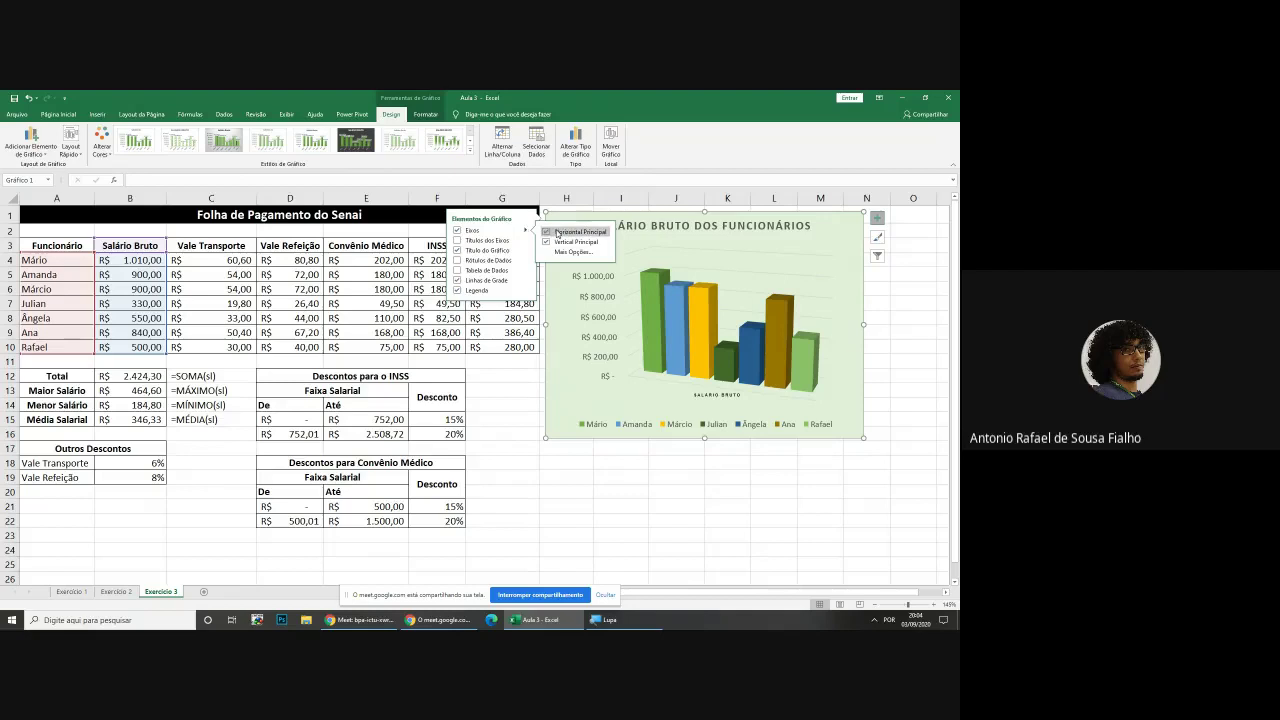
click(547, 232)
click(547, 232)
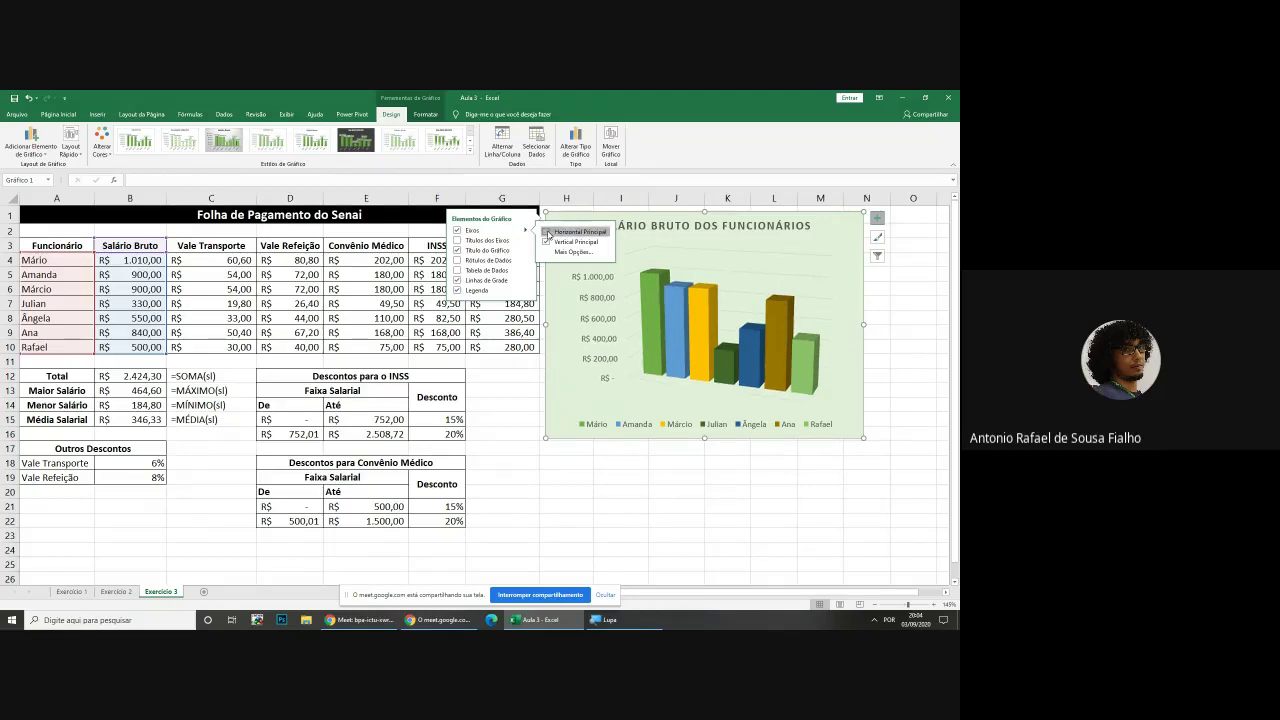
click(547, 242)
click(547, 242)
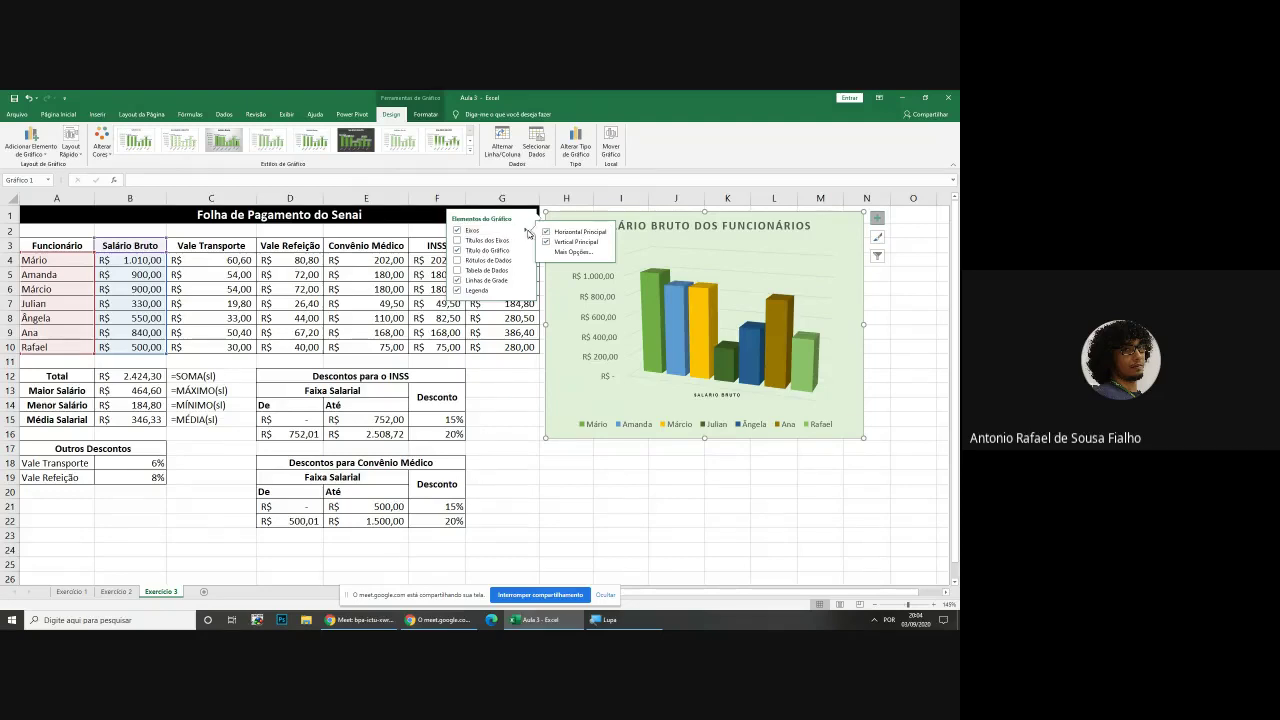
Examine the horizontal axis formatting settings, including its axis options and text fill options
click(558, 252)
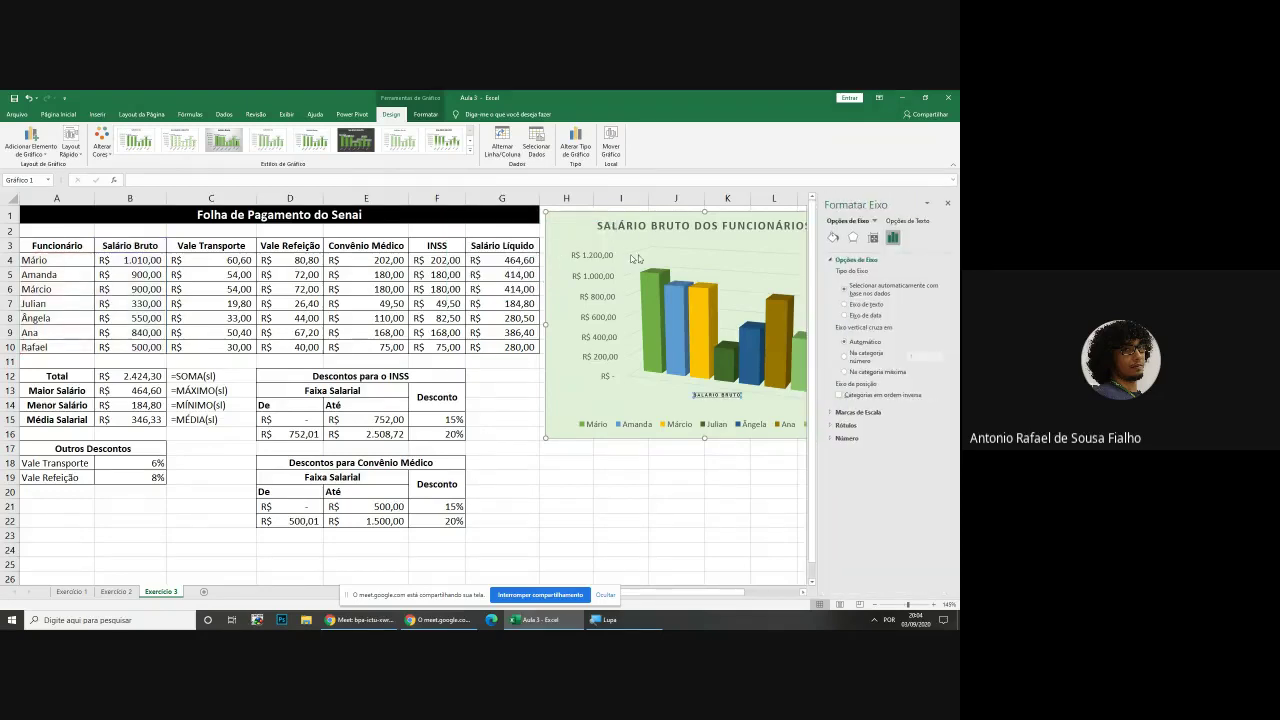
click(947, 201)
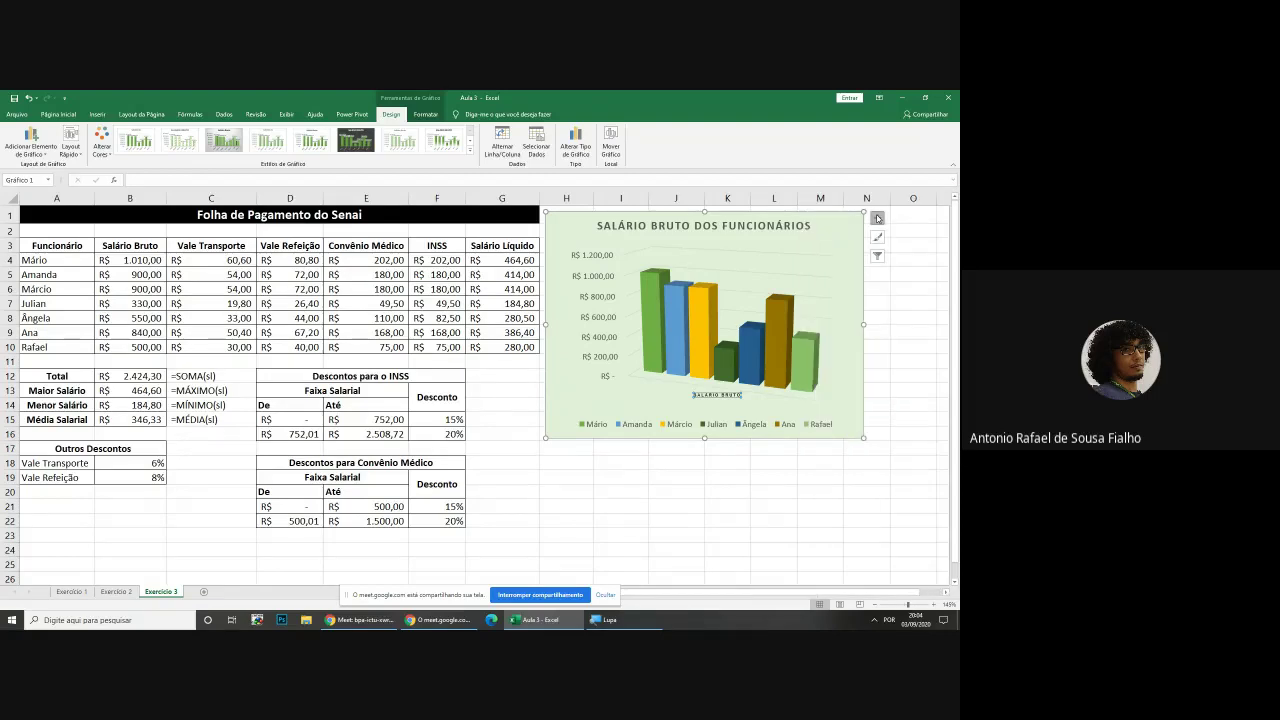
click(878, 218)
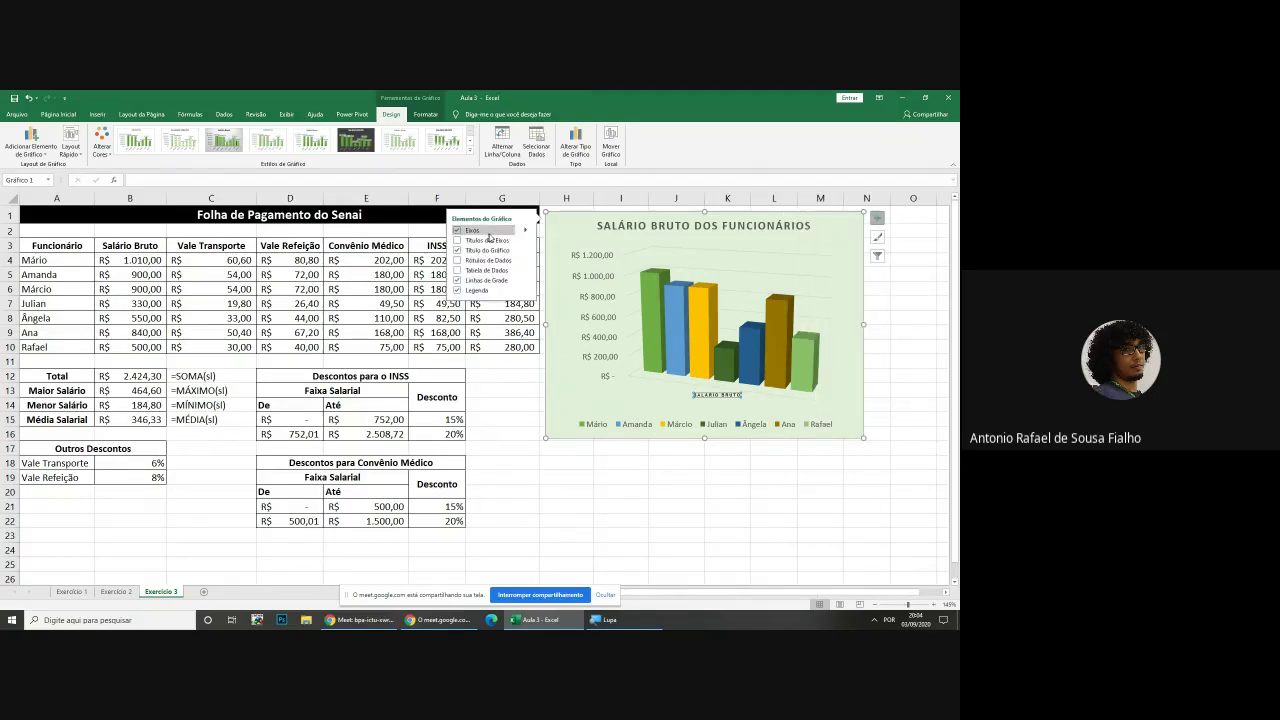
click(526, 233)
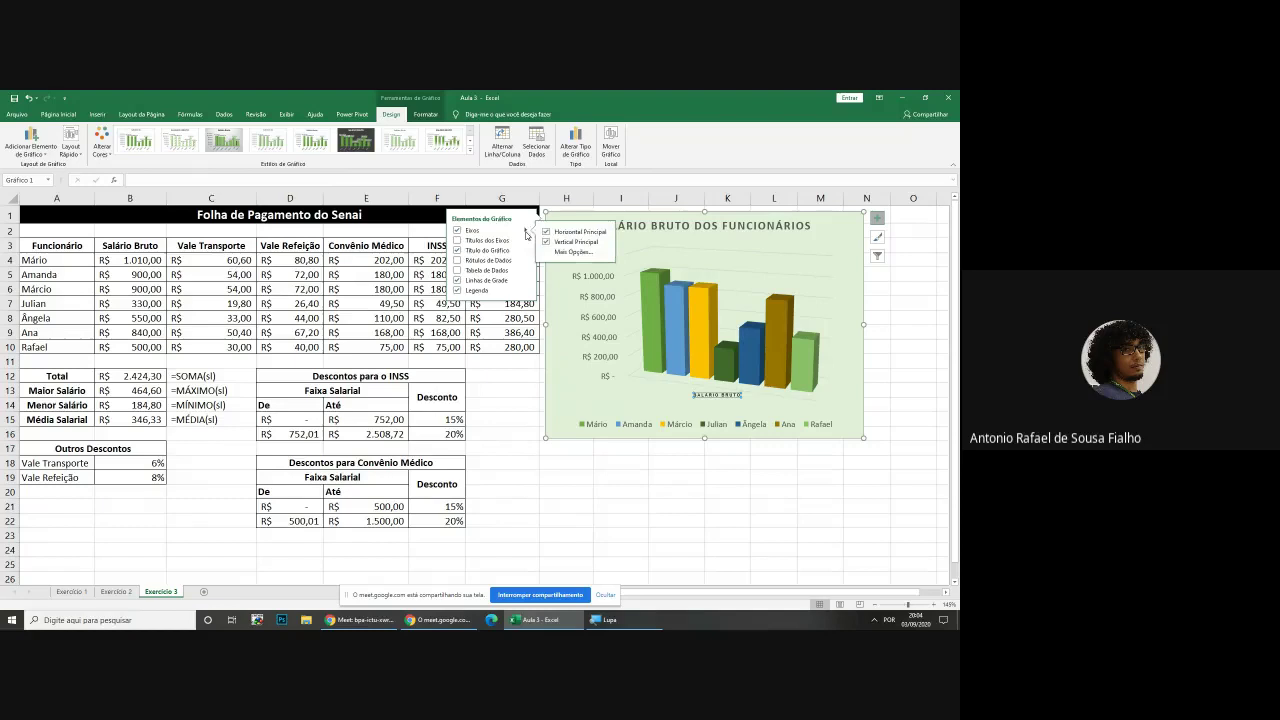
click(567, 252)
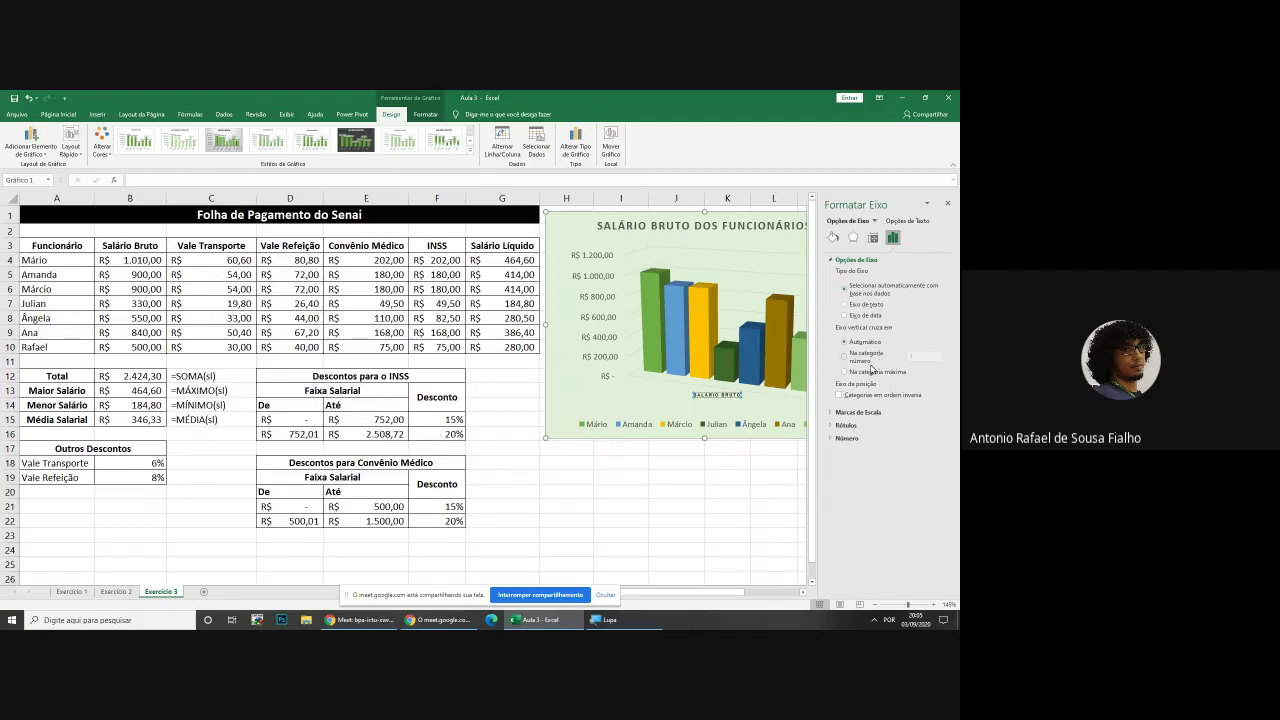
click(907, 224)
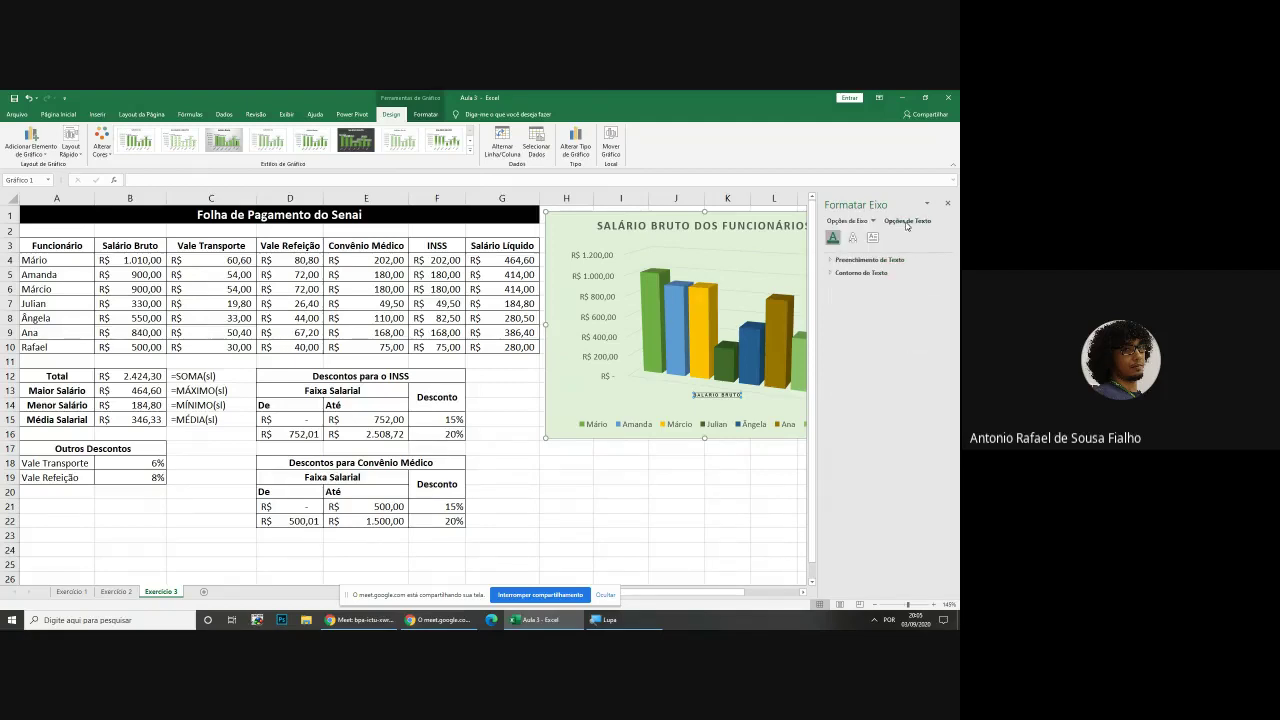
click(829, 261)
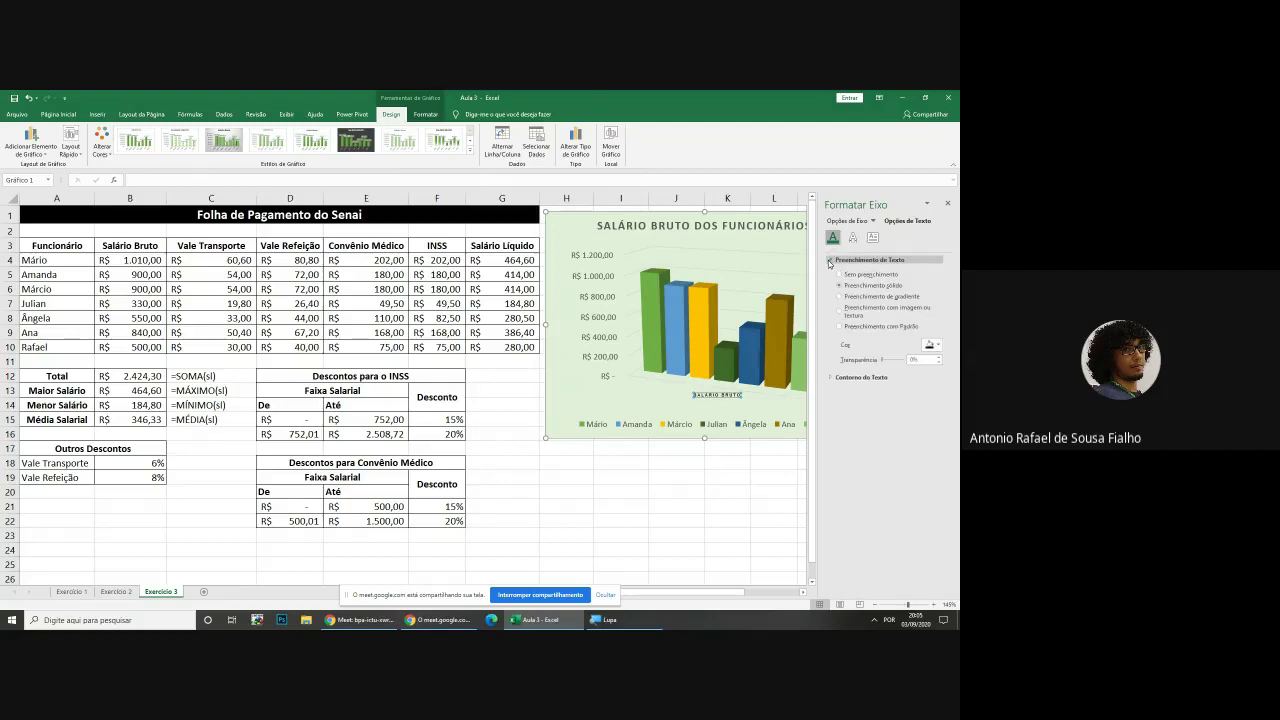
click(829, 261)
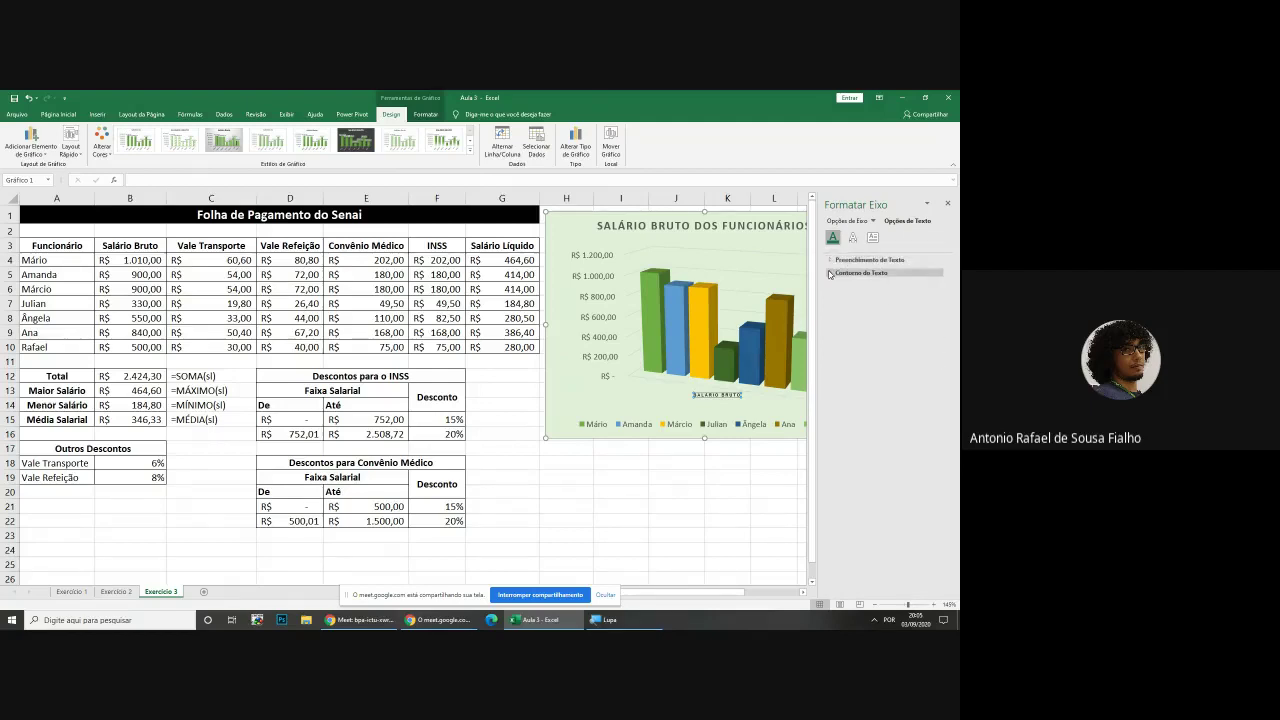
click(858, 222)
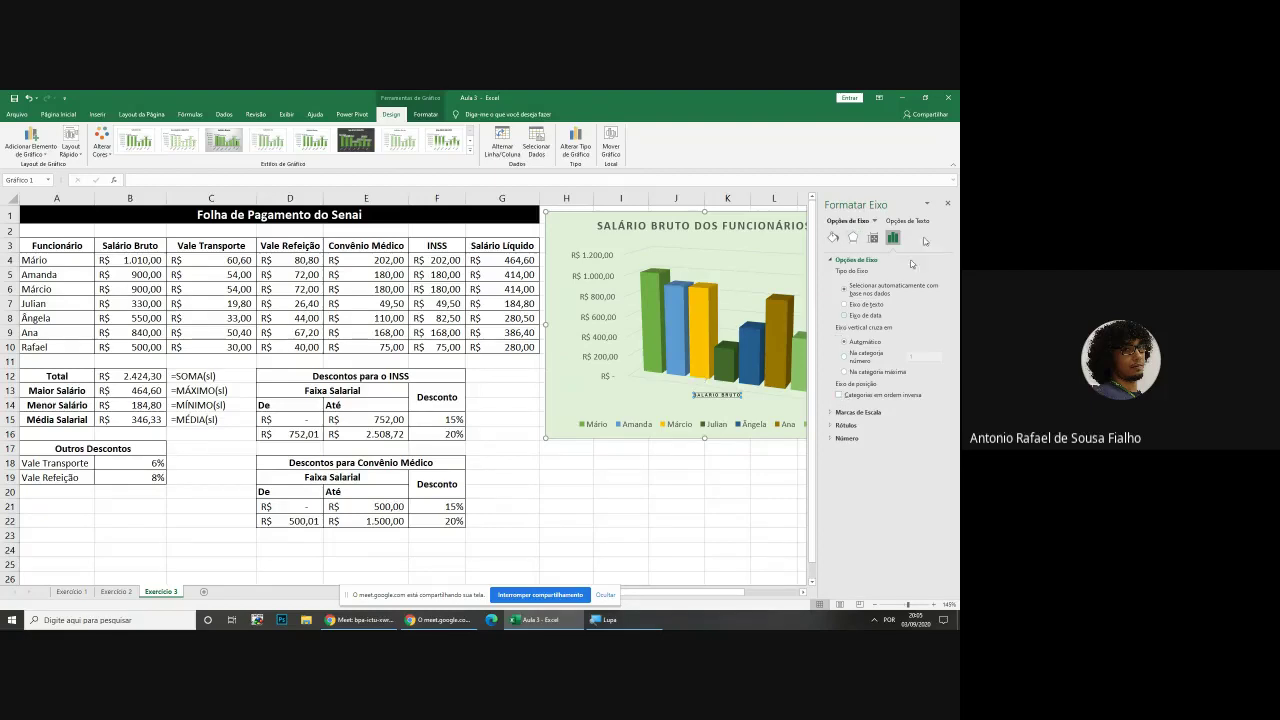
click(946, 205)
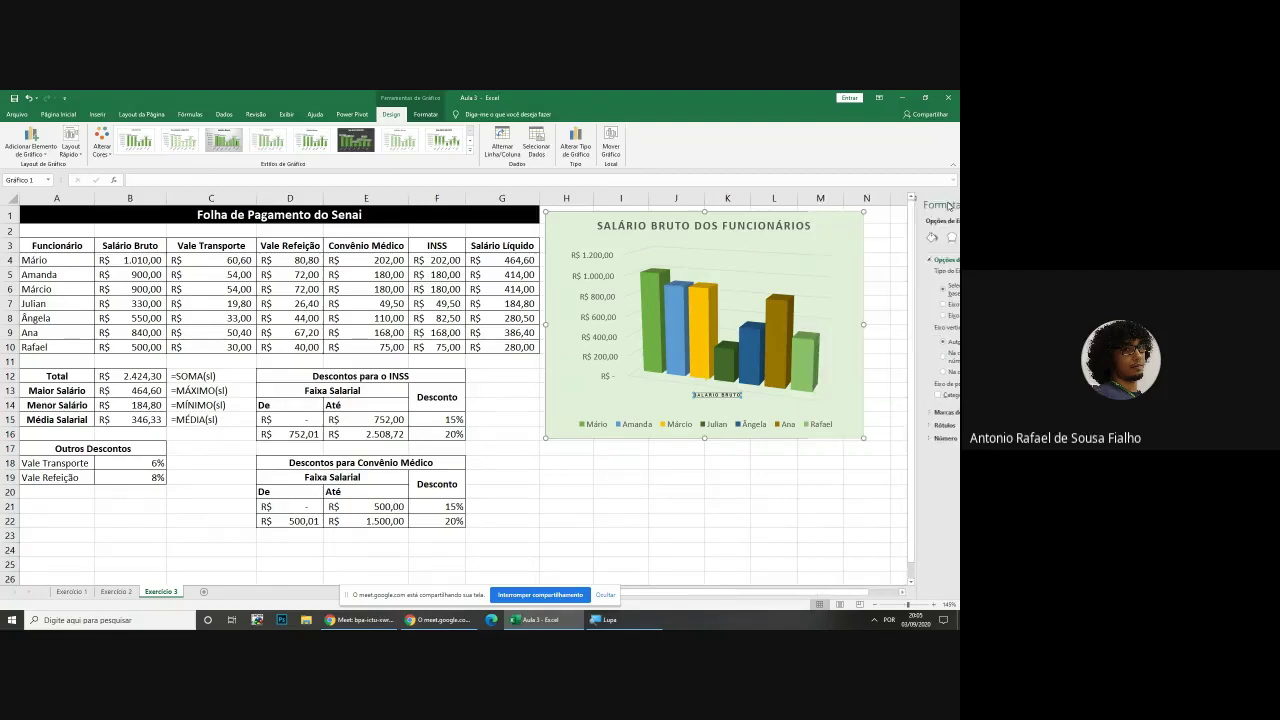
Look through the full gallery of chart styles without applying one
click(862, 252)
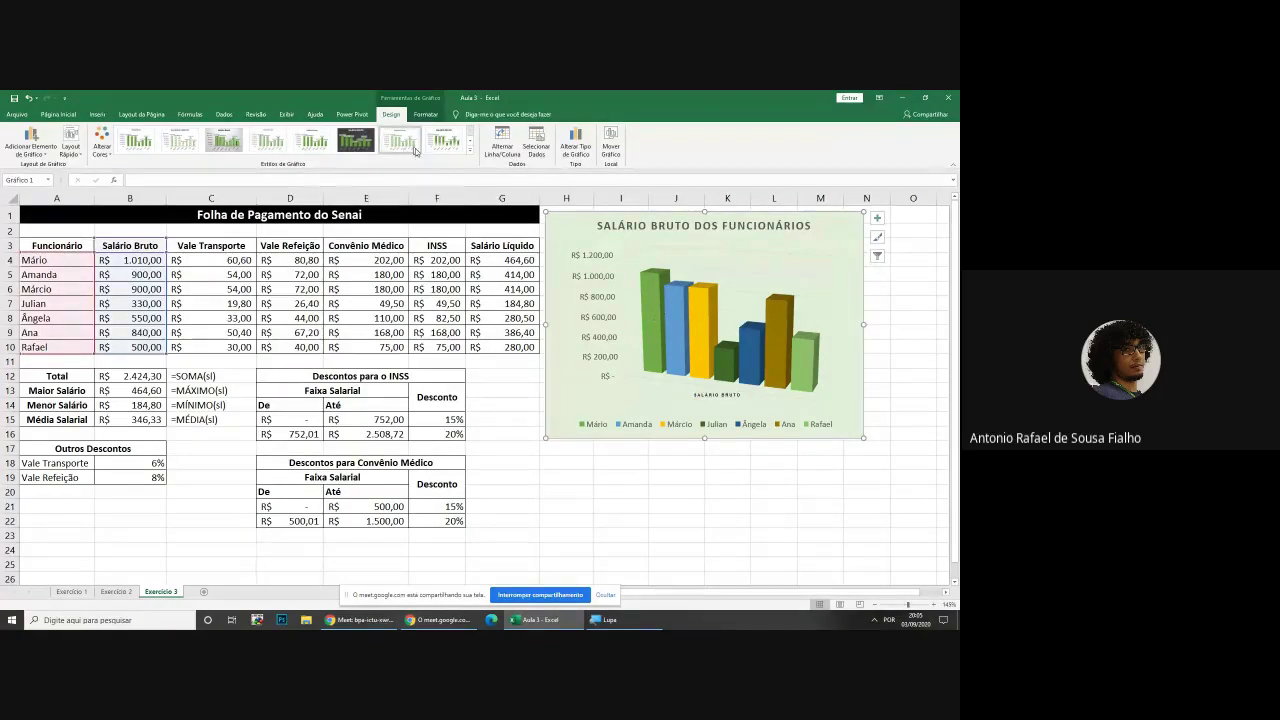
click(469, 153)
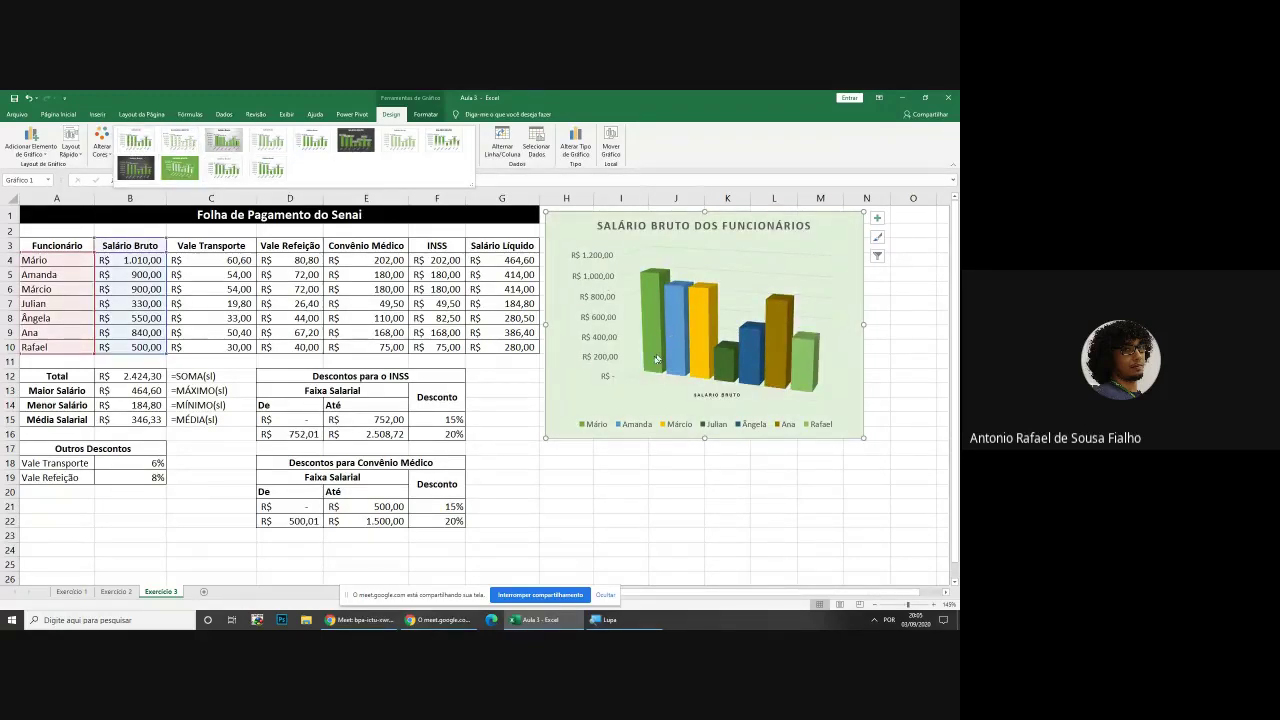
click(567, 402)
mouse_move(649, 323)
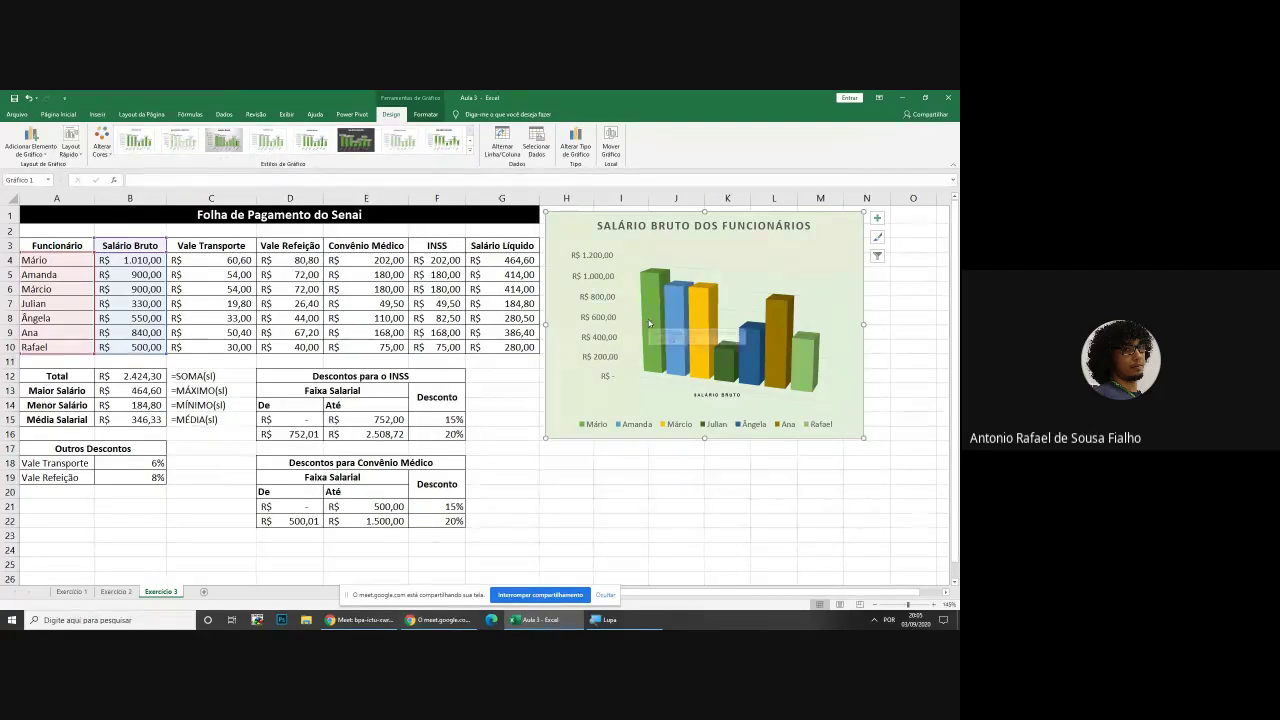
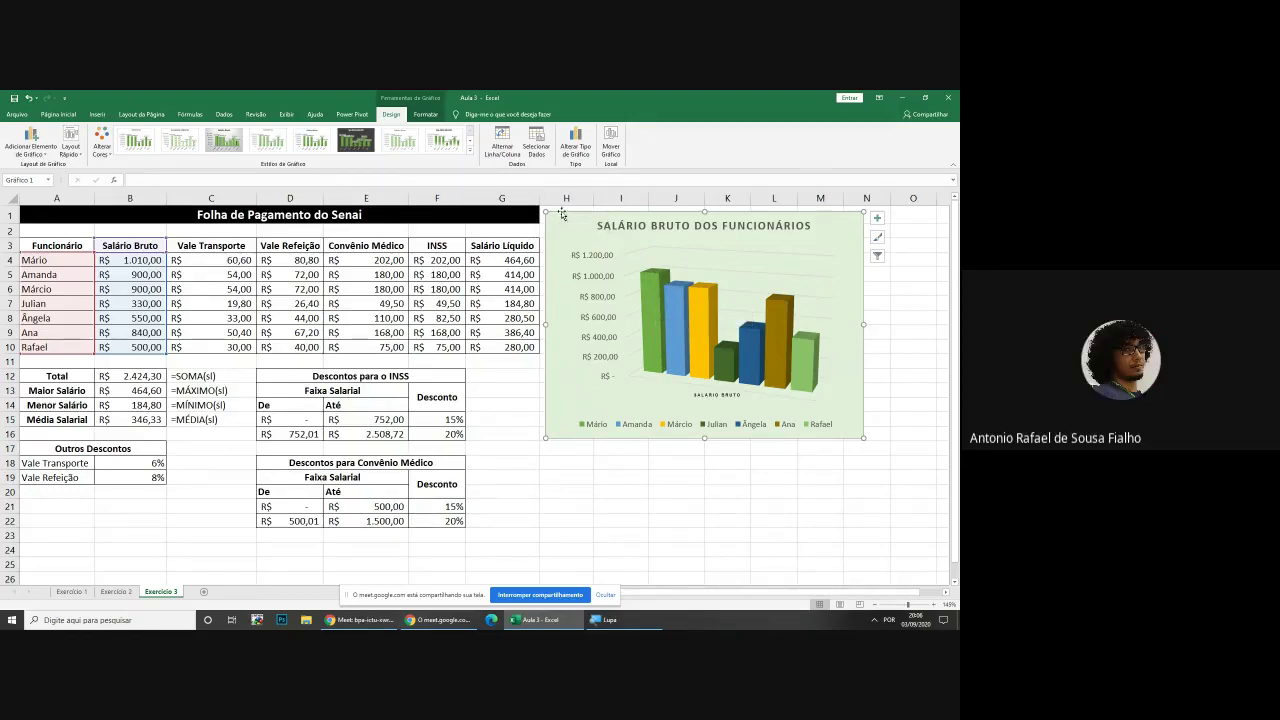
Swap the chart's rows and columns and change its type to a 2D clustered column chart
click(503, 148)
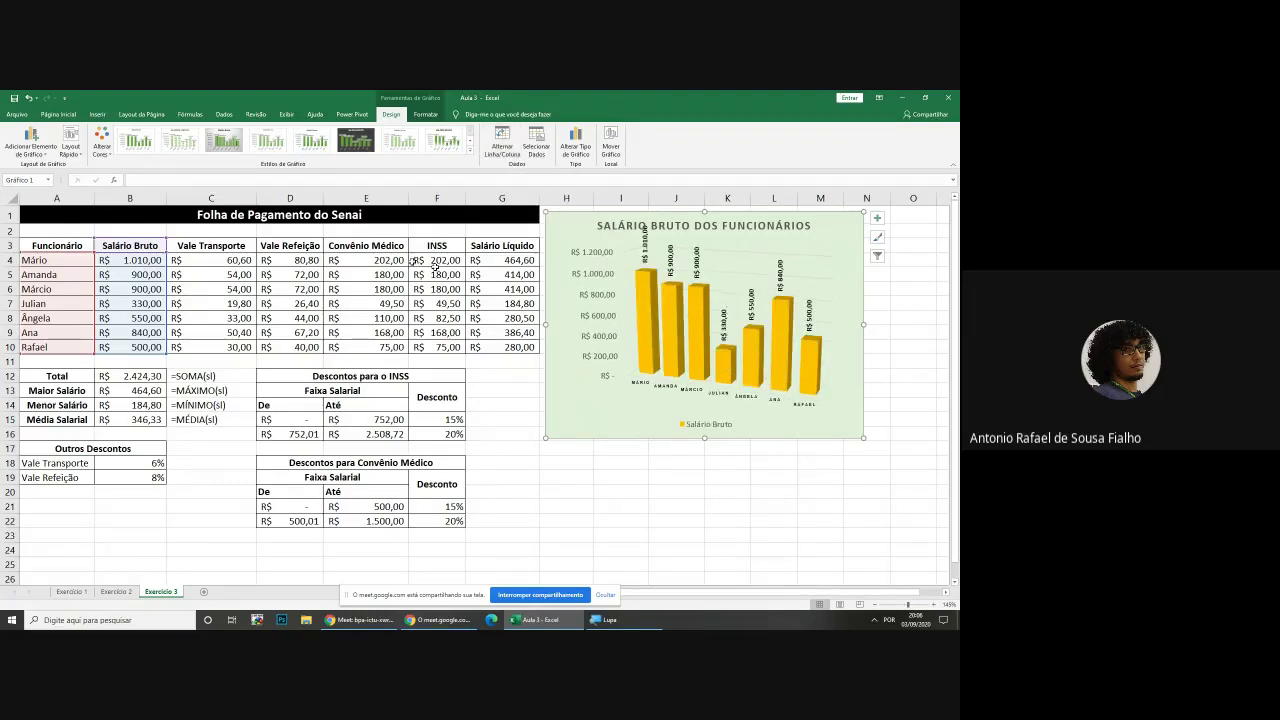
click(573, 148)
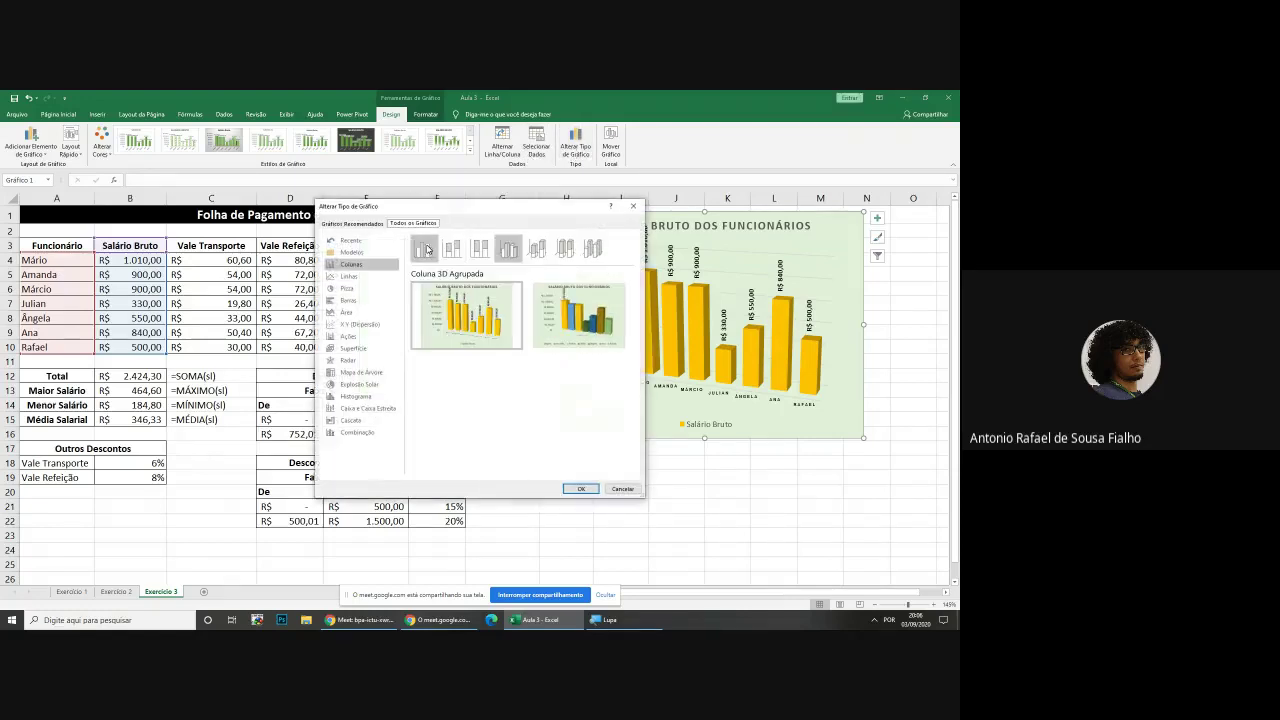
click(577, 489)
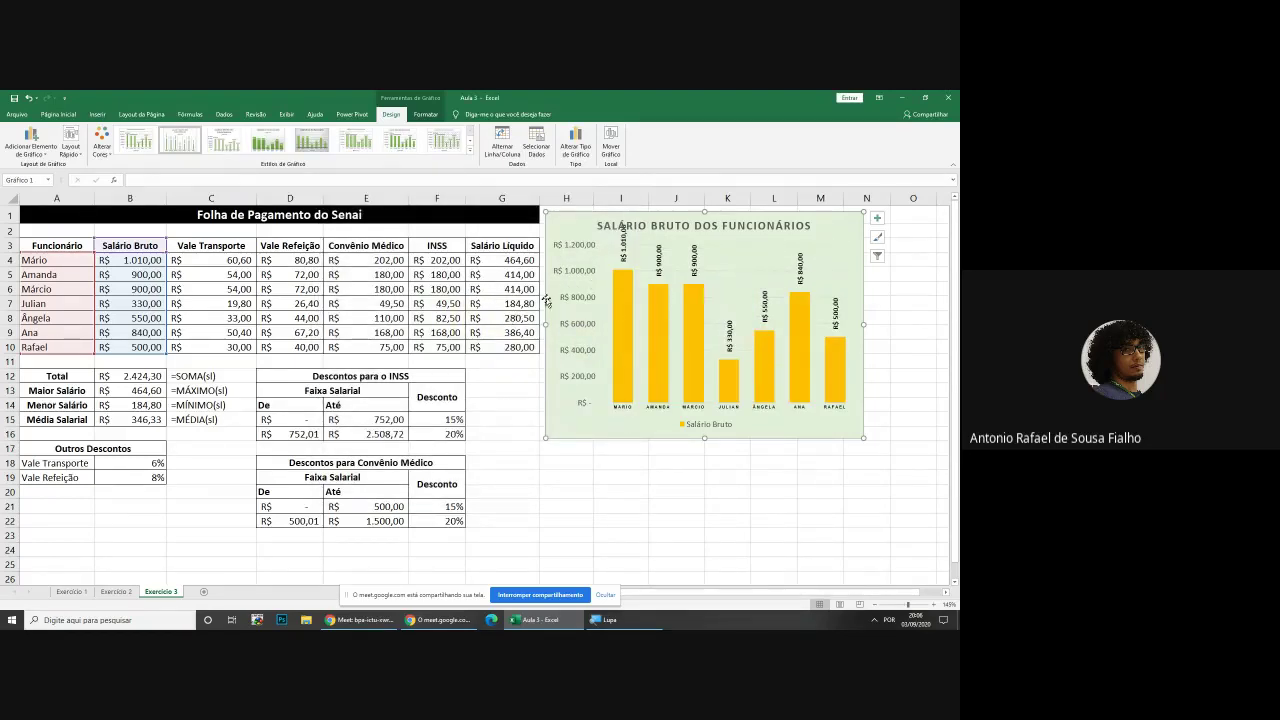
Position the chart's data labels at the inside base of the columns (Base Interna)
click(36, 148)
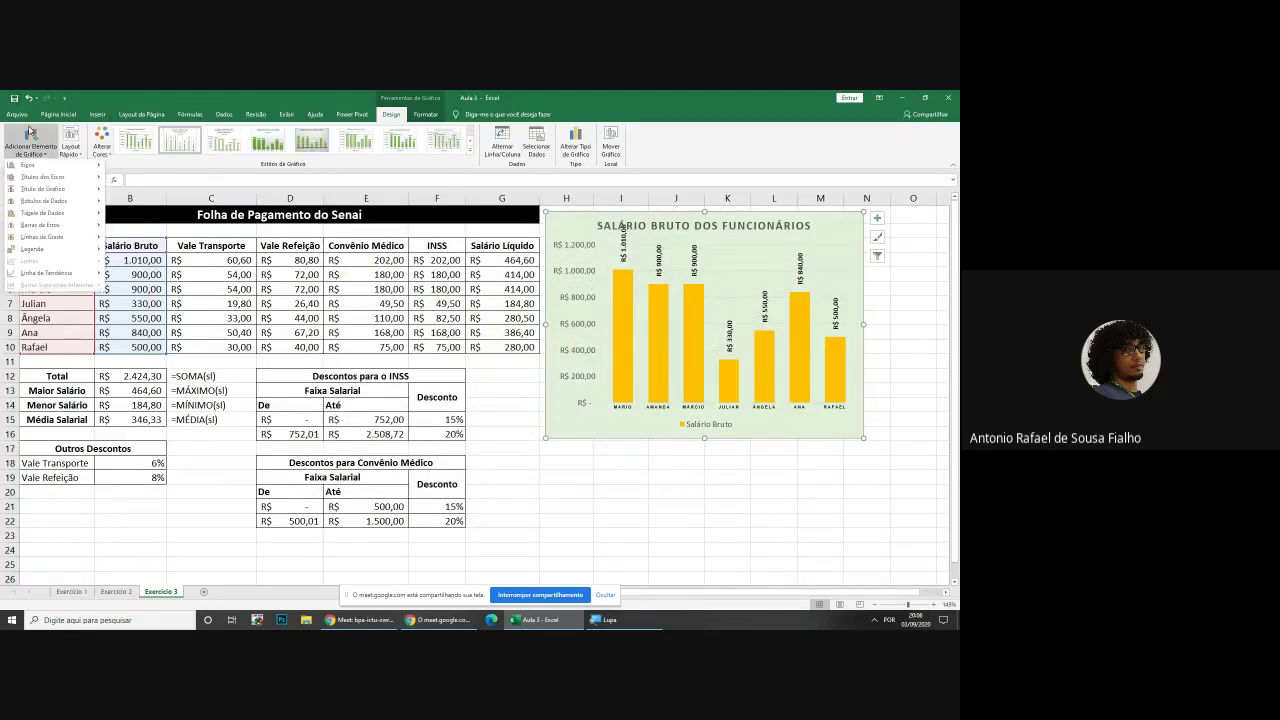
mouse_move(42, 166)
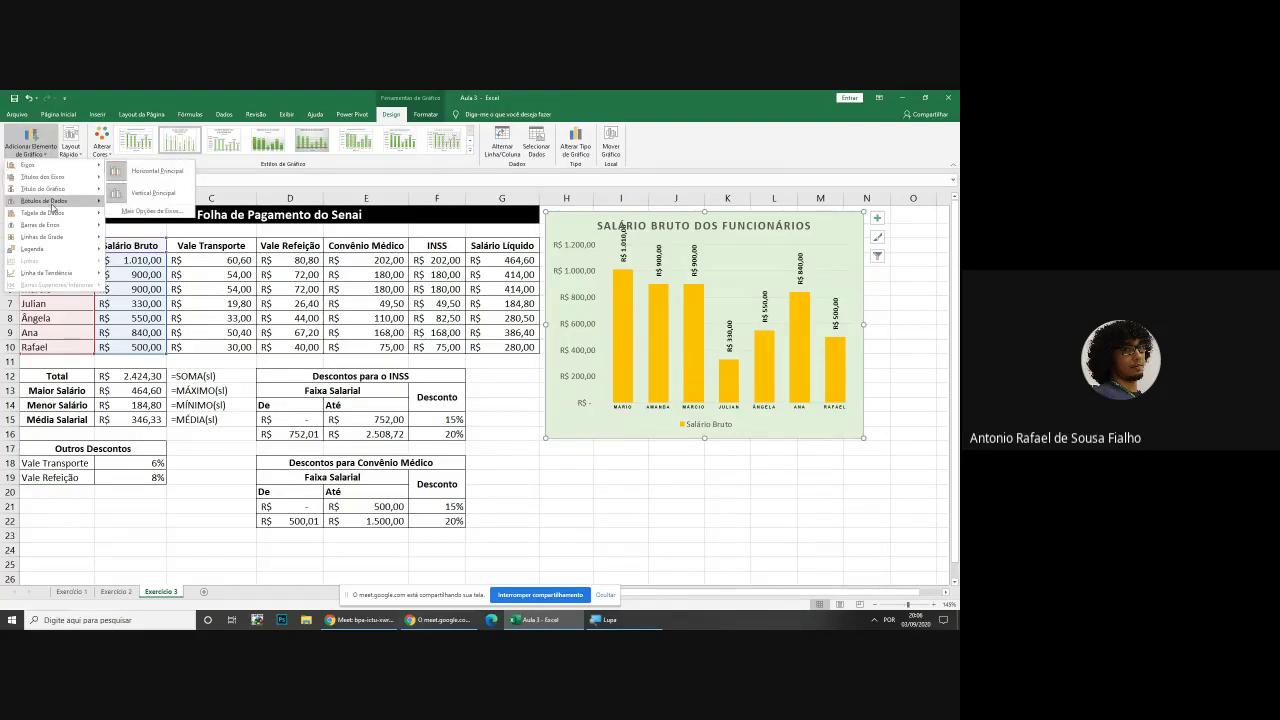
mouse_move(55, 202)
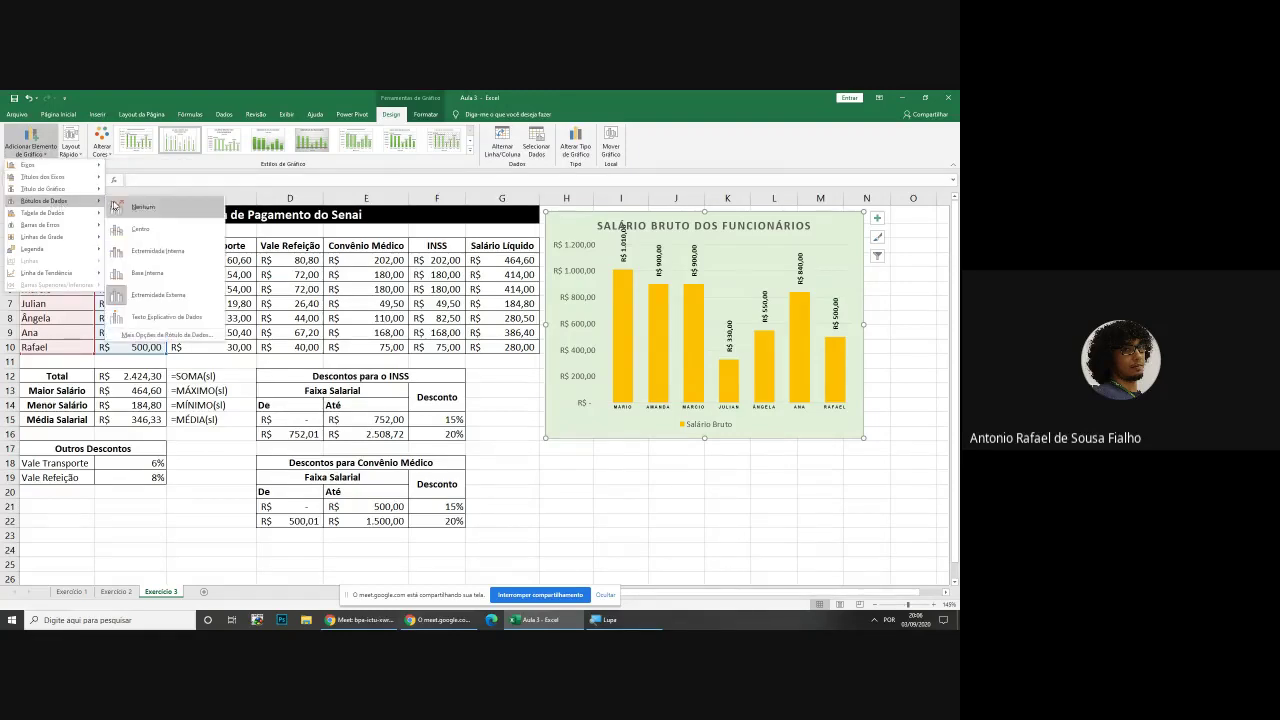
click(162, 276)
click(571, 248)
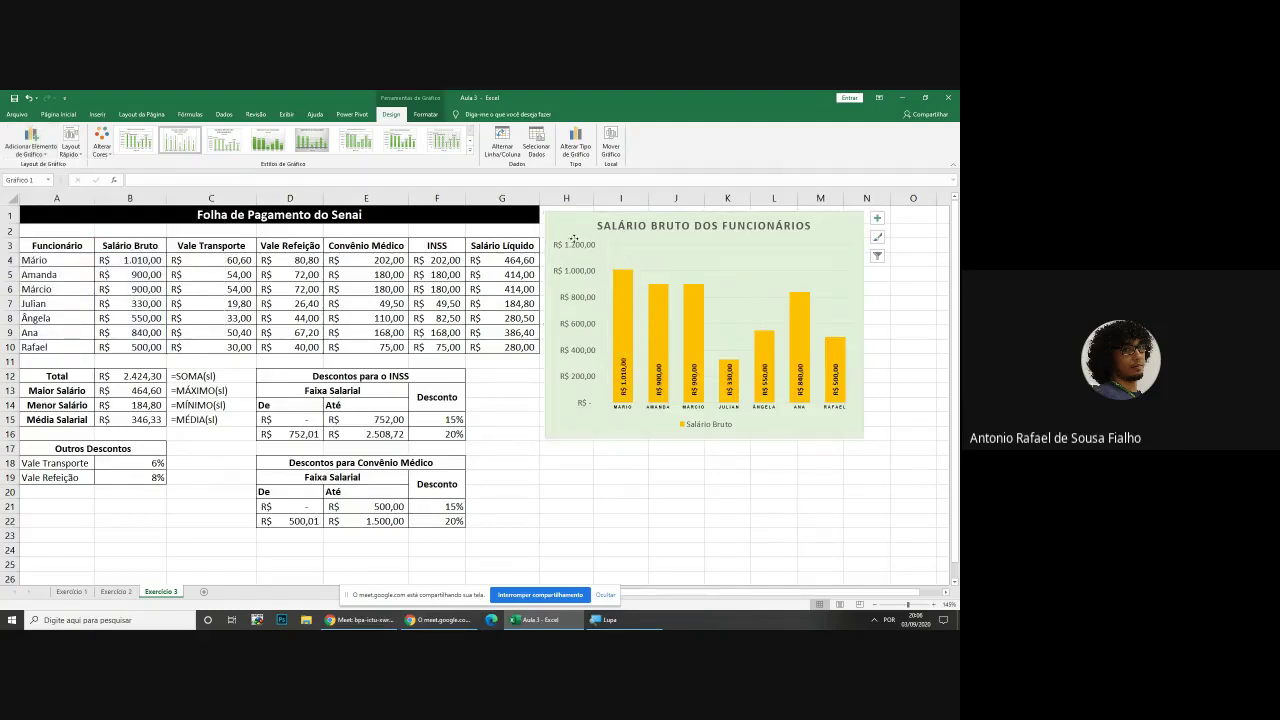
Delete the chart's vertical value axis and its legend
key(Delete)
click(712, 425)
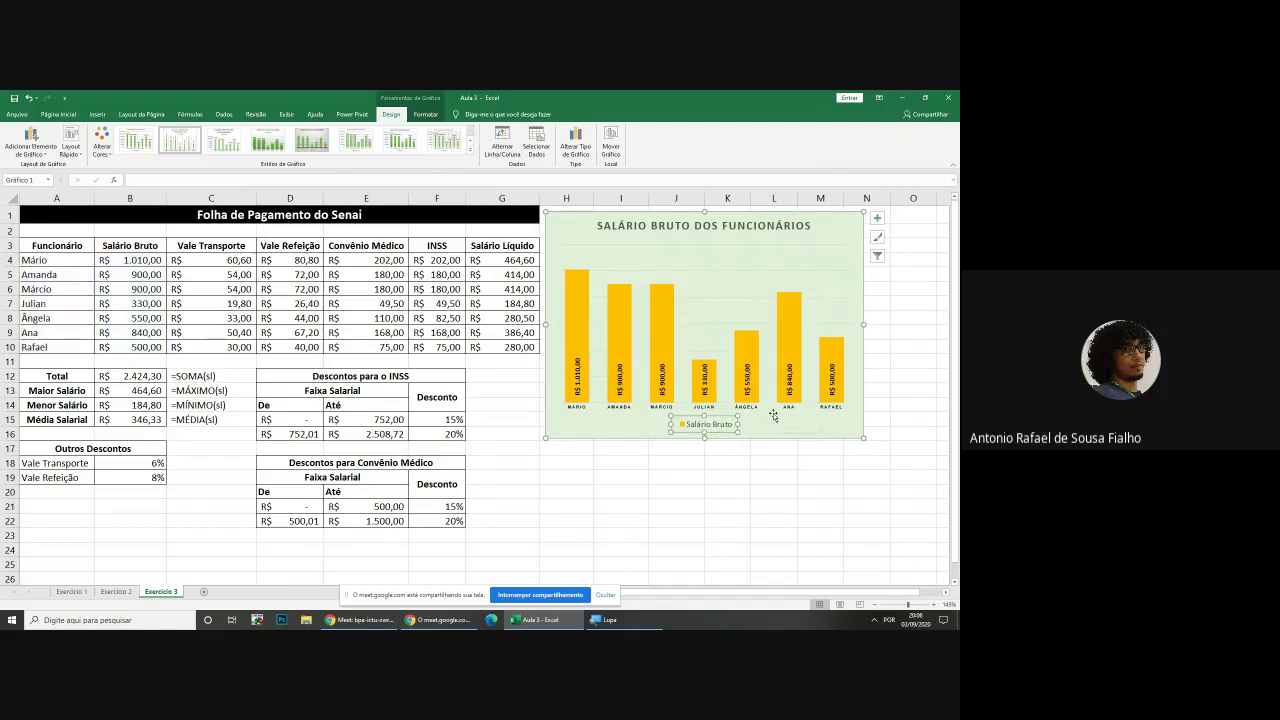
key(Delete)
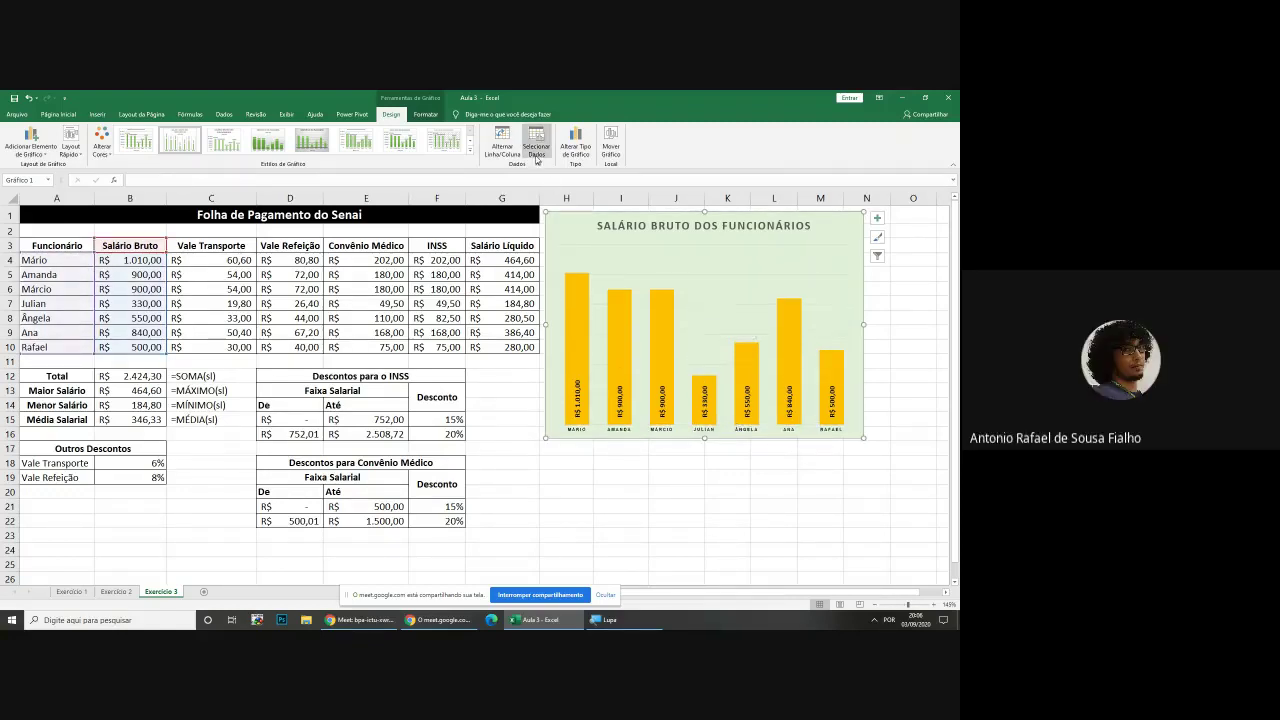
click(577, 148)
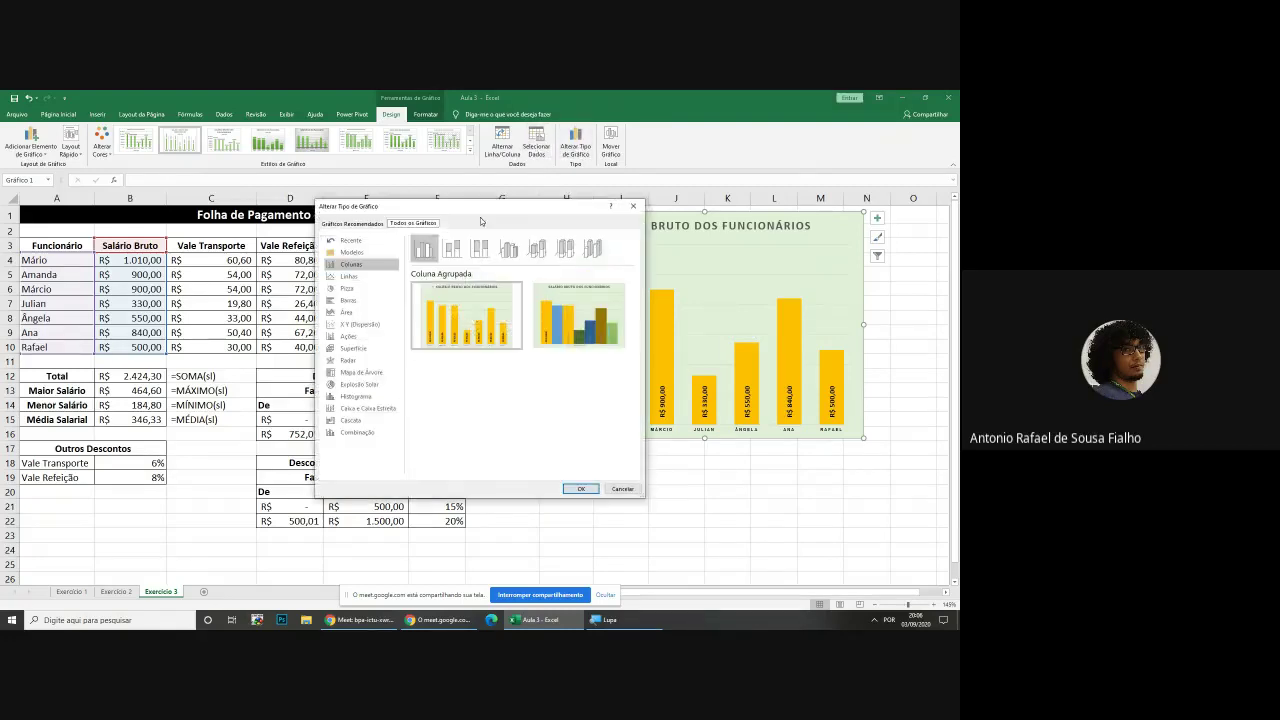
click(636, 206)
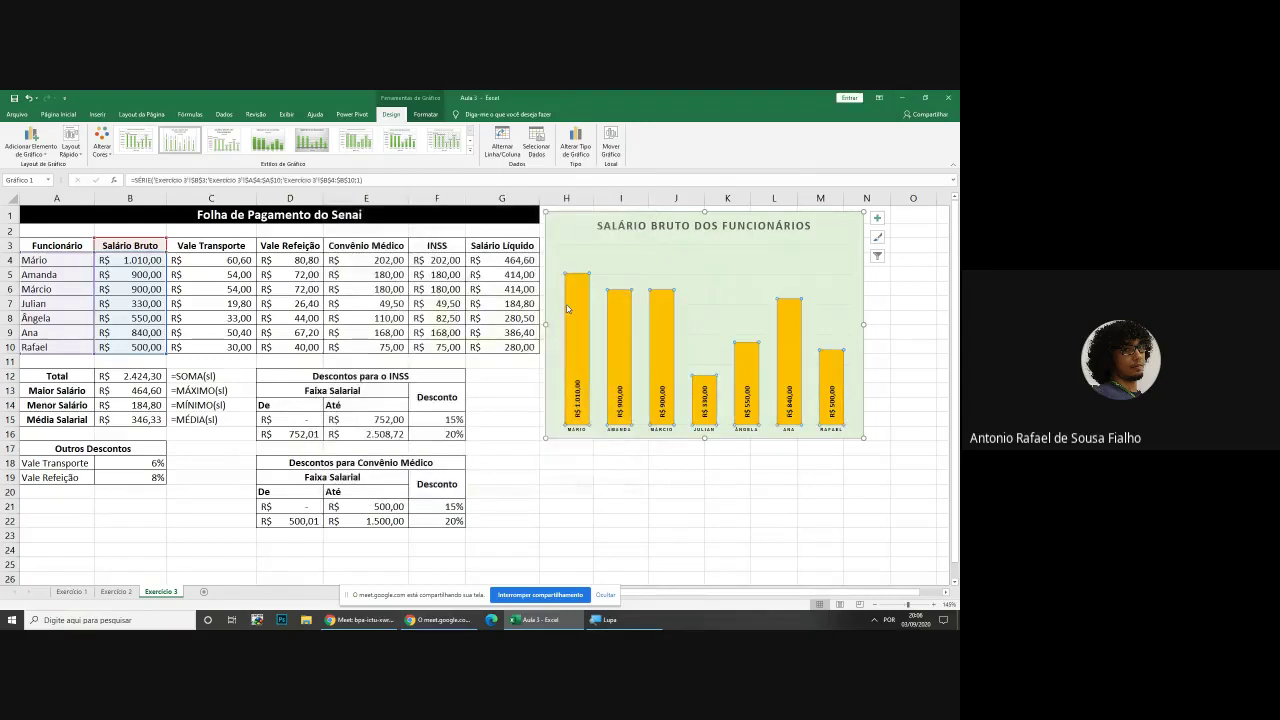
Fill the gross salary columns with the green theme colour Verde, Ênfase 6, Mais Escuro 25%
click(425, 114)
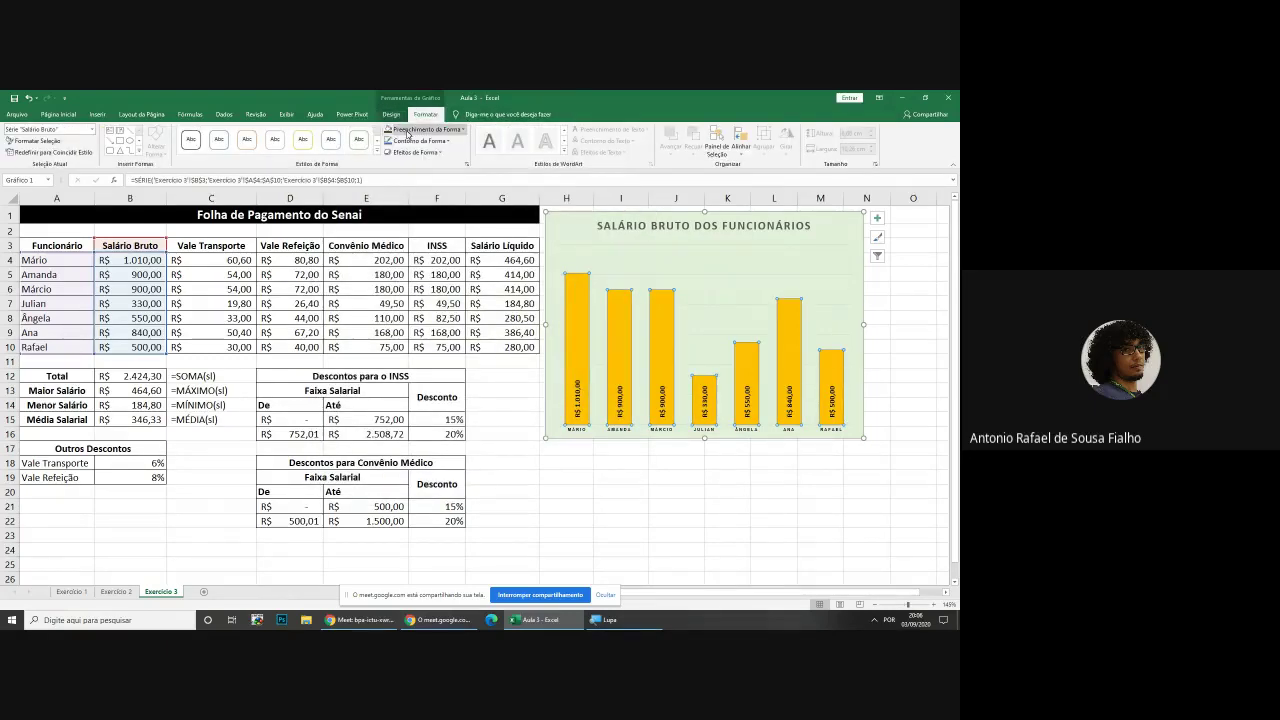
click(420, 129)
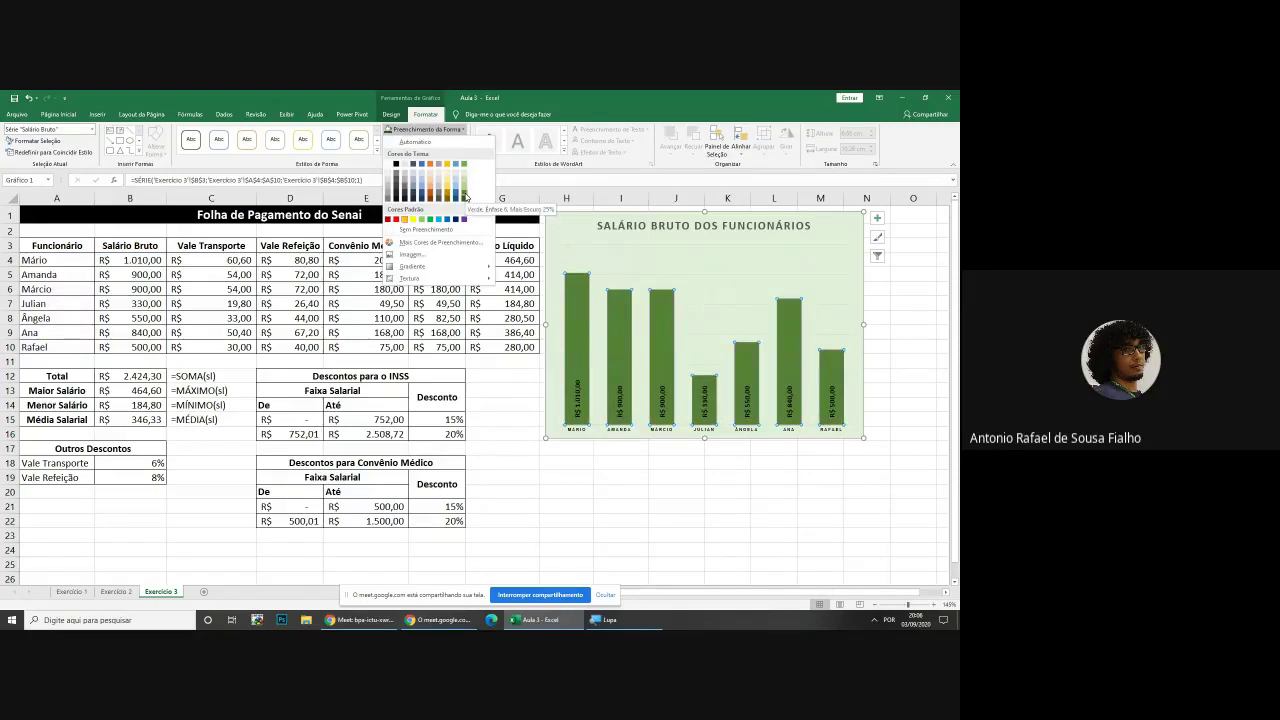
click(465, 195)
Increase the font size of the chart's data labels to 10, keeping their text colour
click(580, 408)
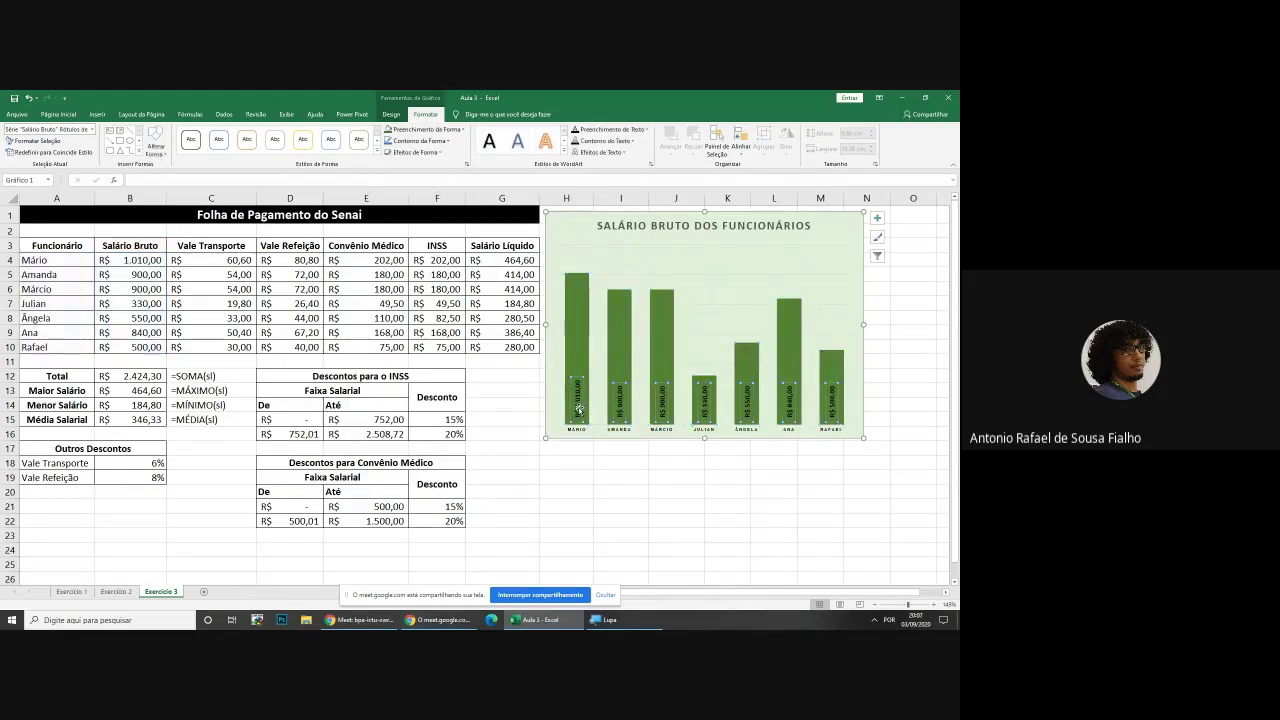
click(58, 114)
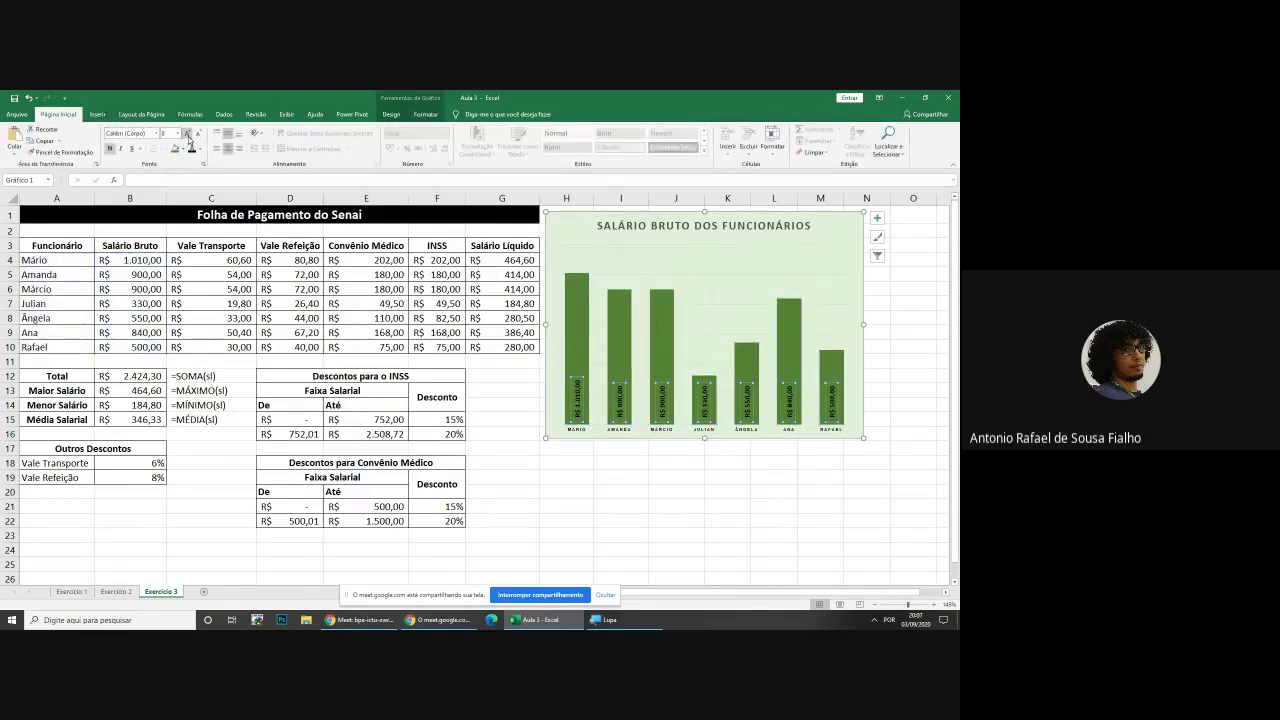
click(187, 134)
click(187, 134)
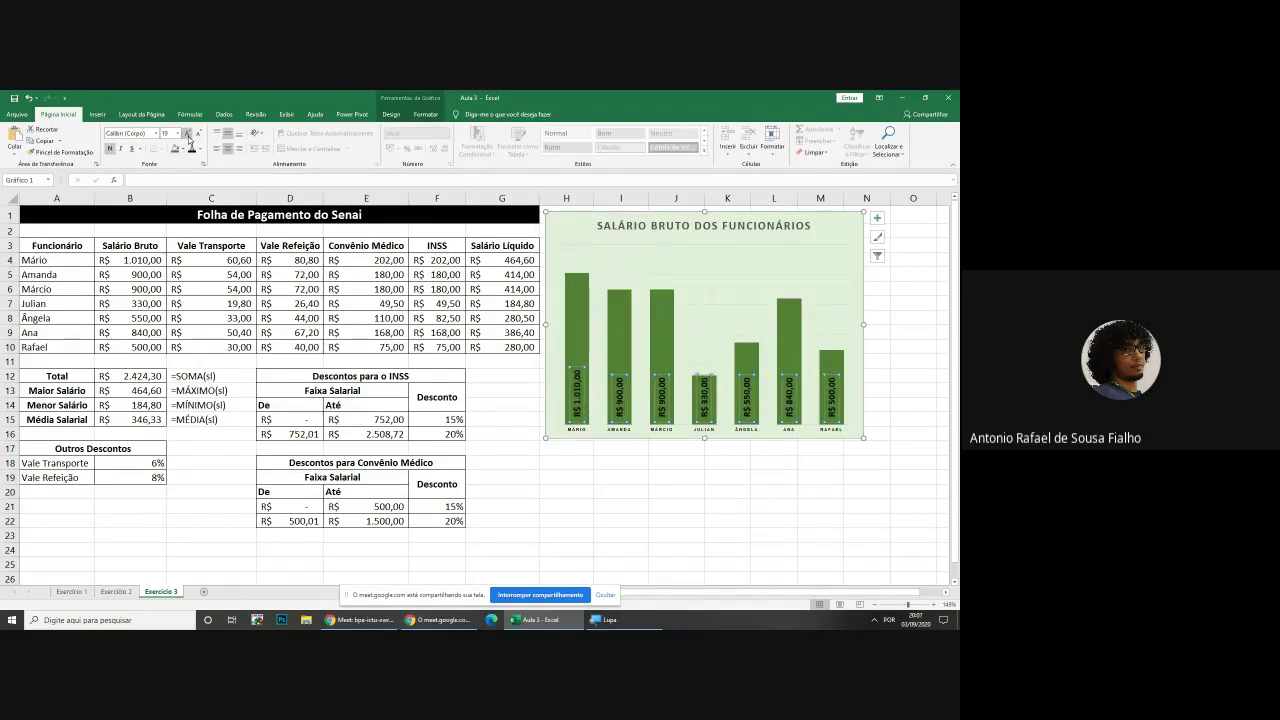
click(199, 148)
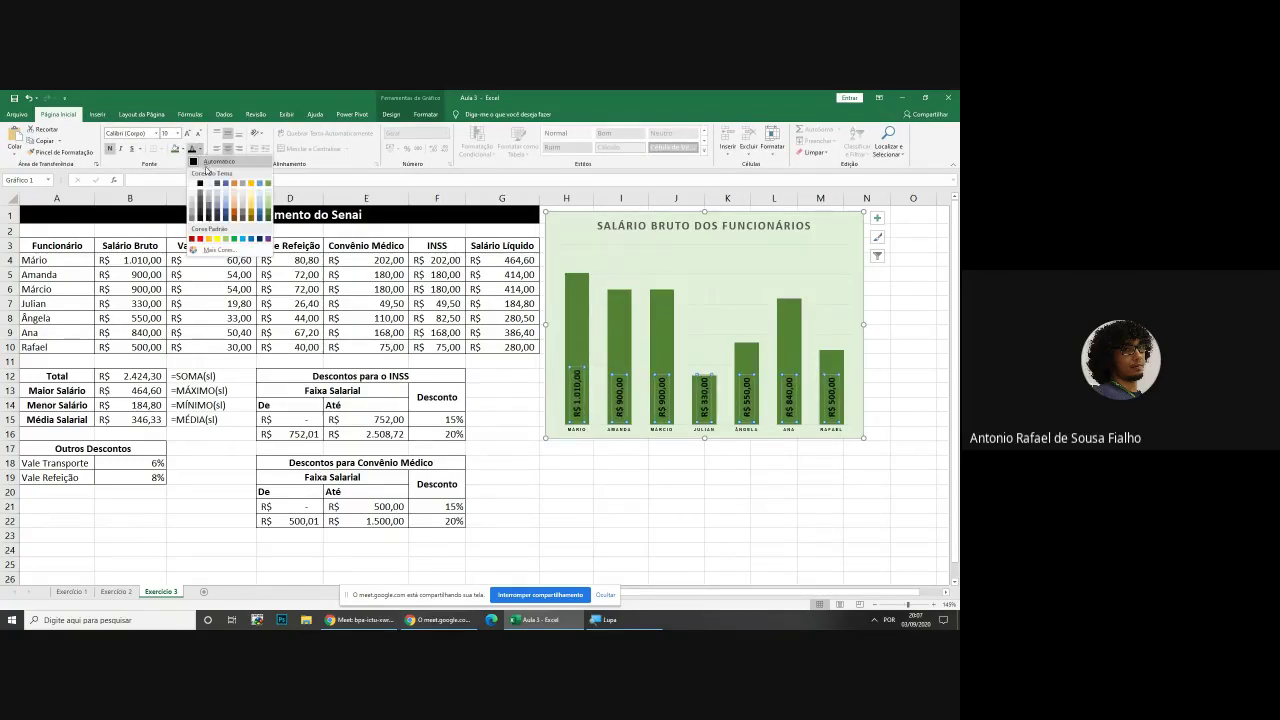
click(710, 437)
Increase the font size of the employee names on the chart's horizontal axis to 6
click(708, 430)
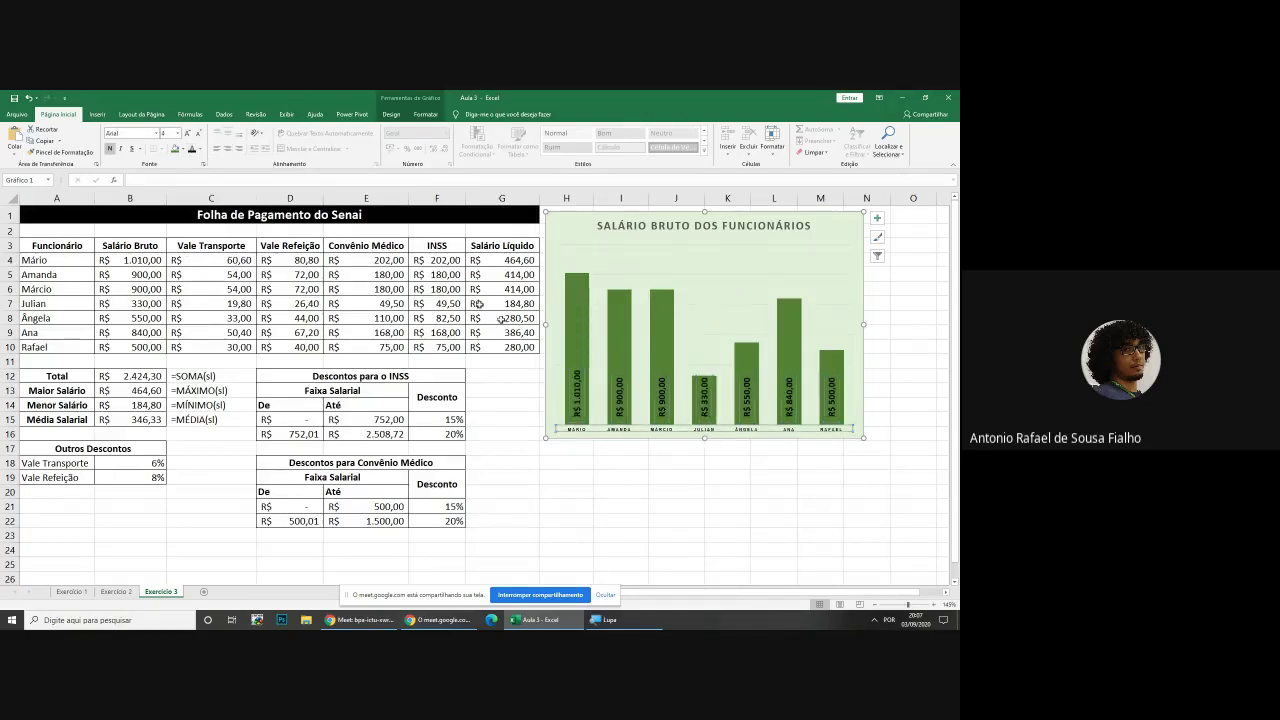
click(188, 136)
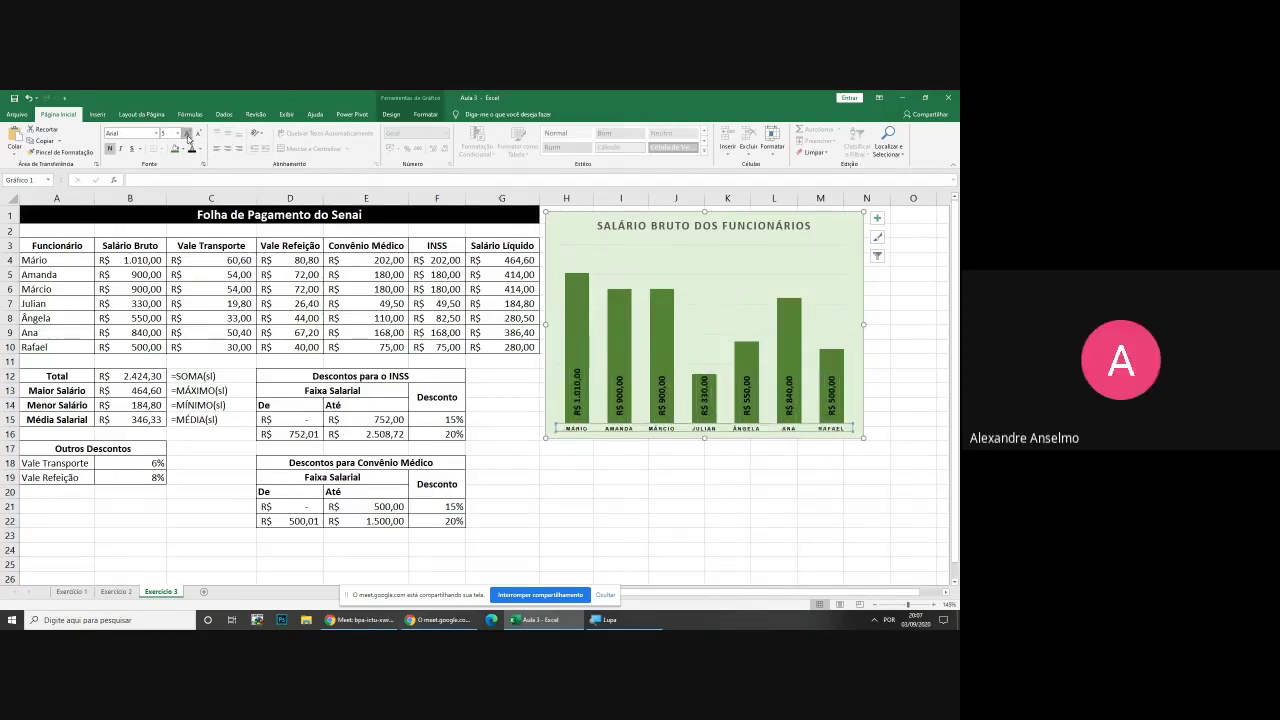
click(188, 136)
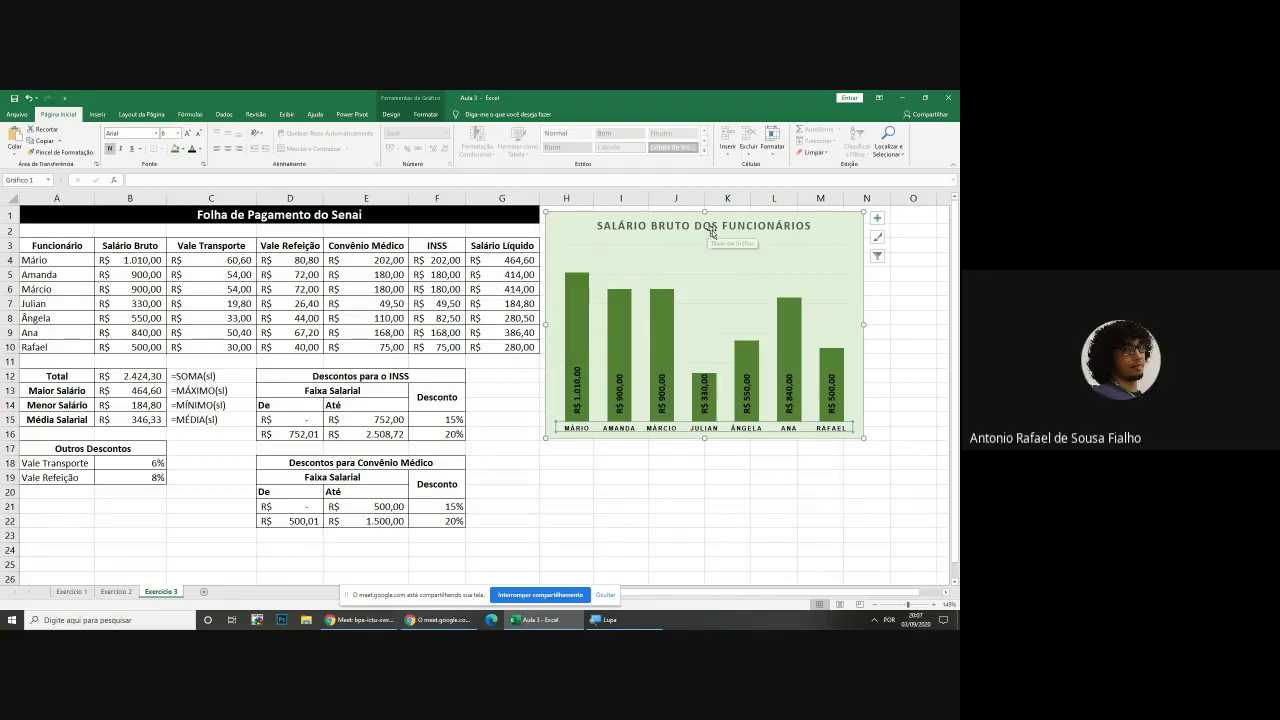
click(833, 233)
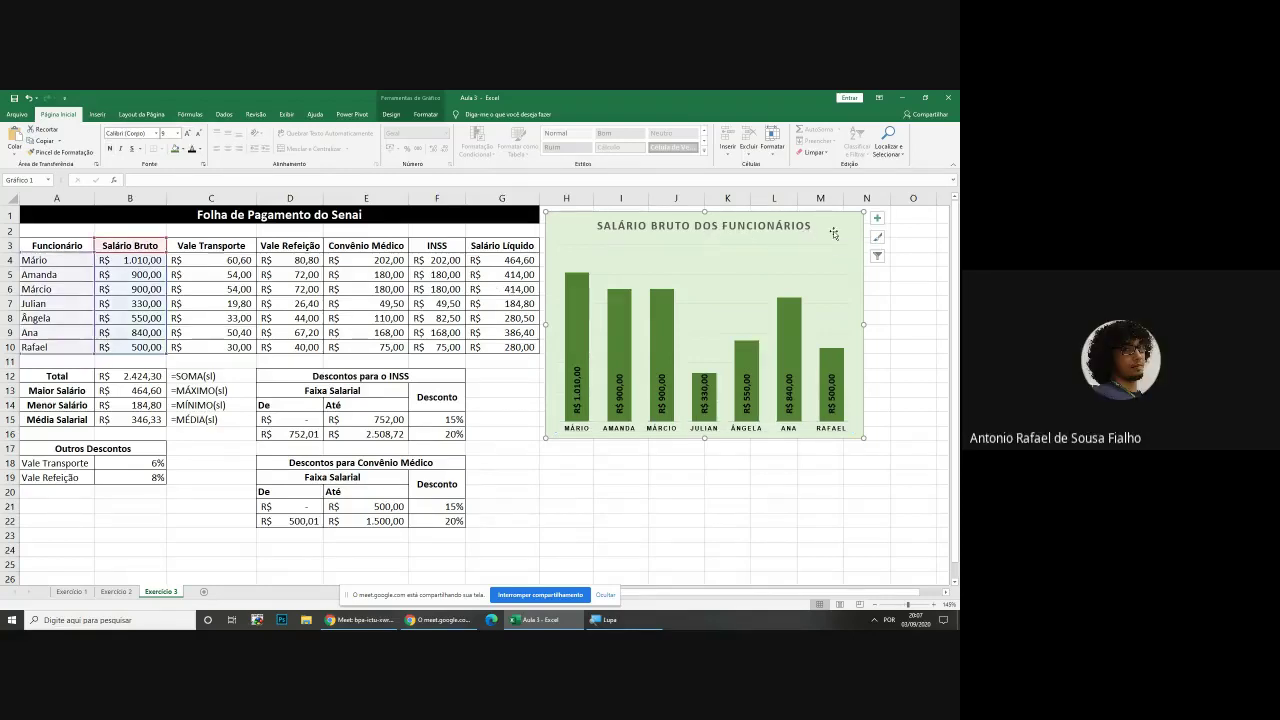
Preview the two clustered column (Coluna Agrupada) variants among the chart types without applying a change
click(391, 115)
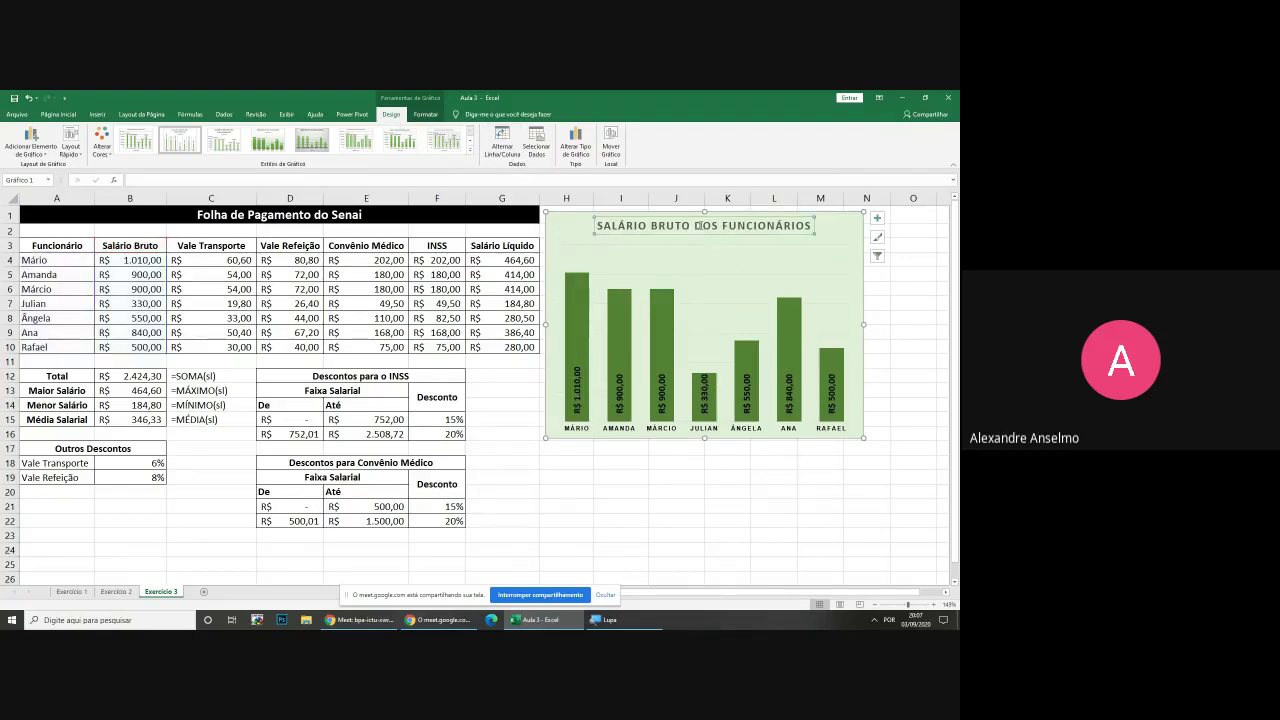
click(573, 145)
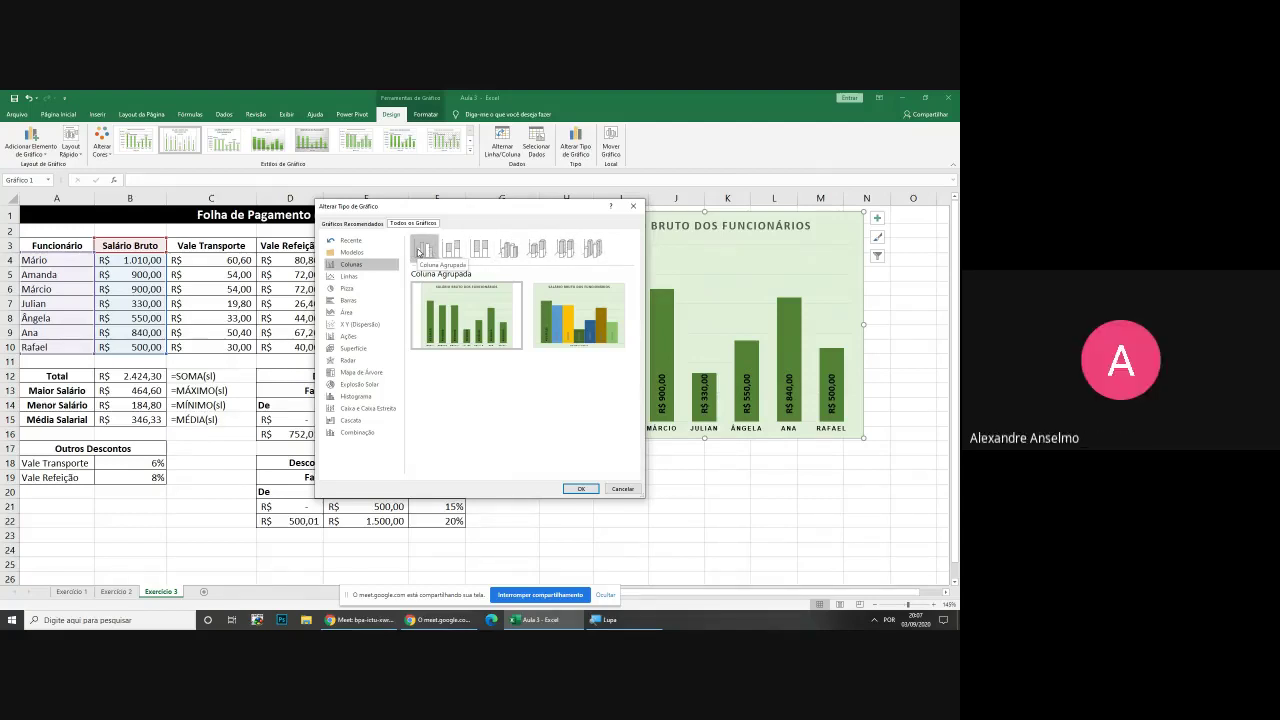
mouse_move(480, 316)
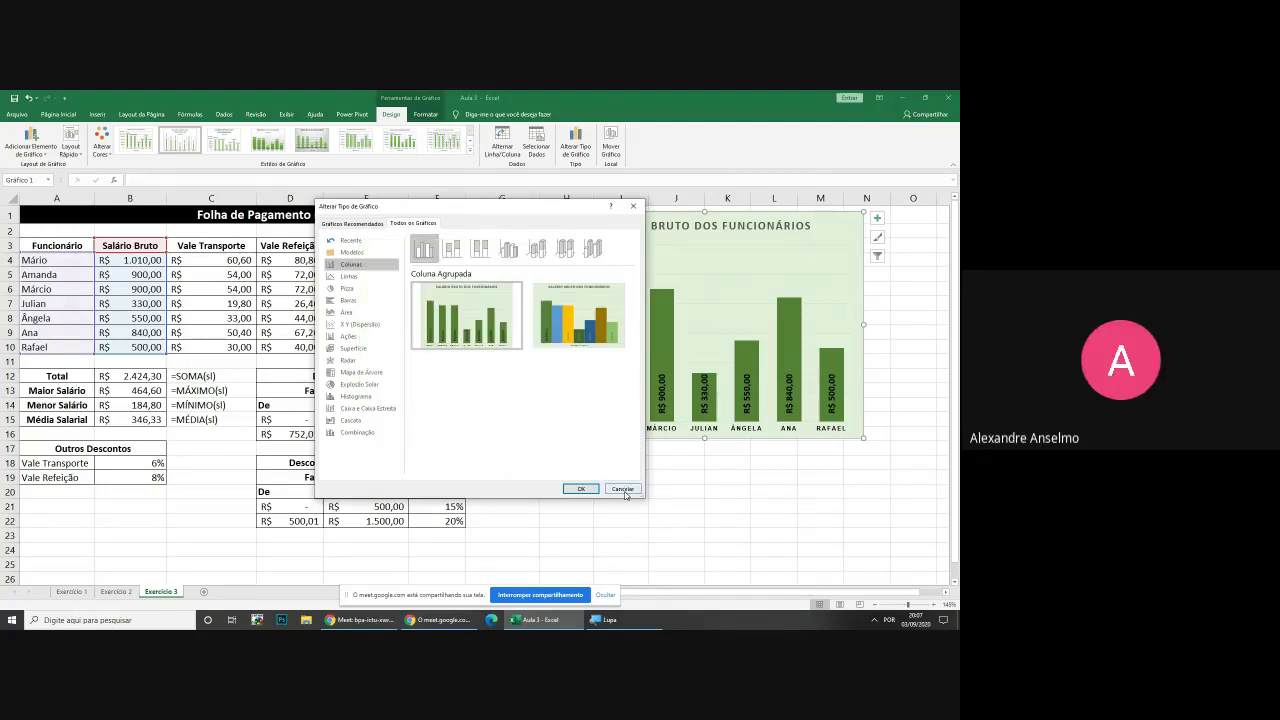
mouse_move(566, 317)
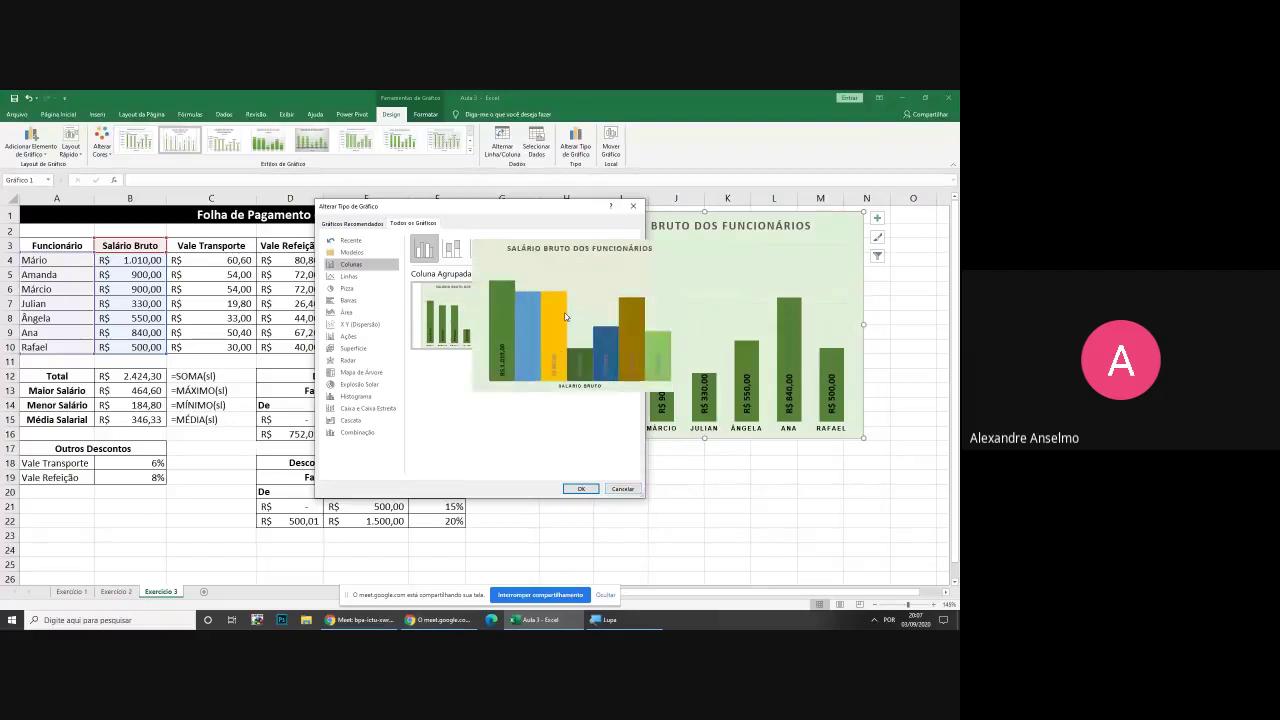
click(621, 488)
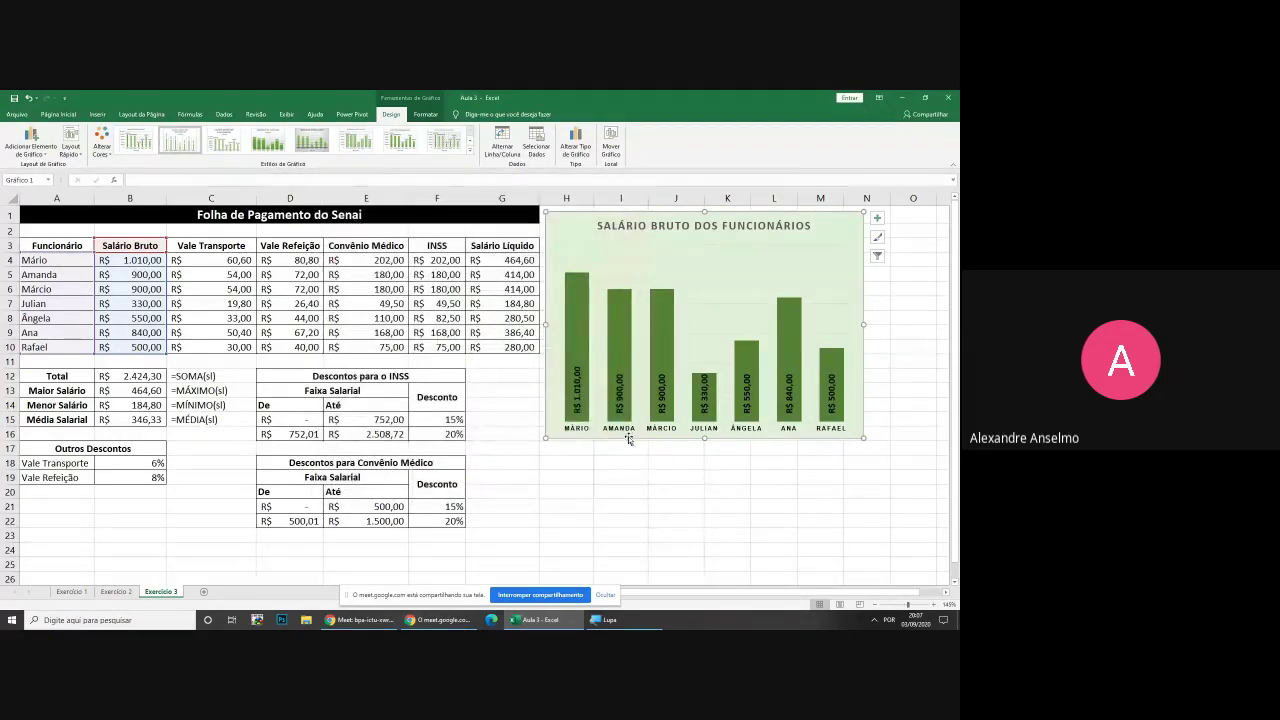
Shrink the chart slightly and move it up against the payroll table's upper corner
drag(864, 438, 842, 404)
drag(652, 217, 649, 214)
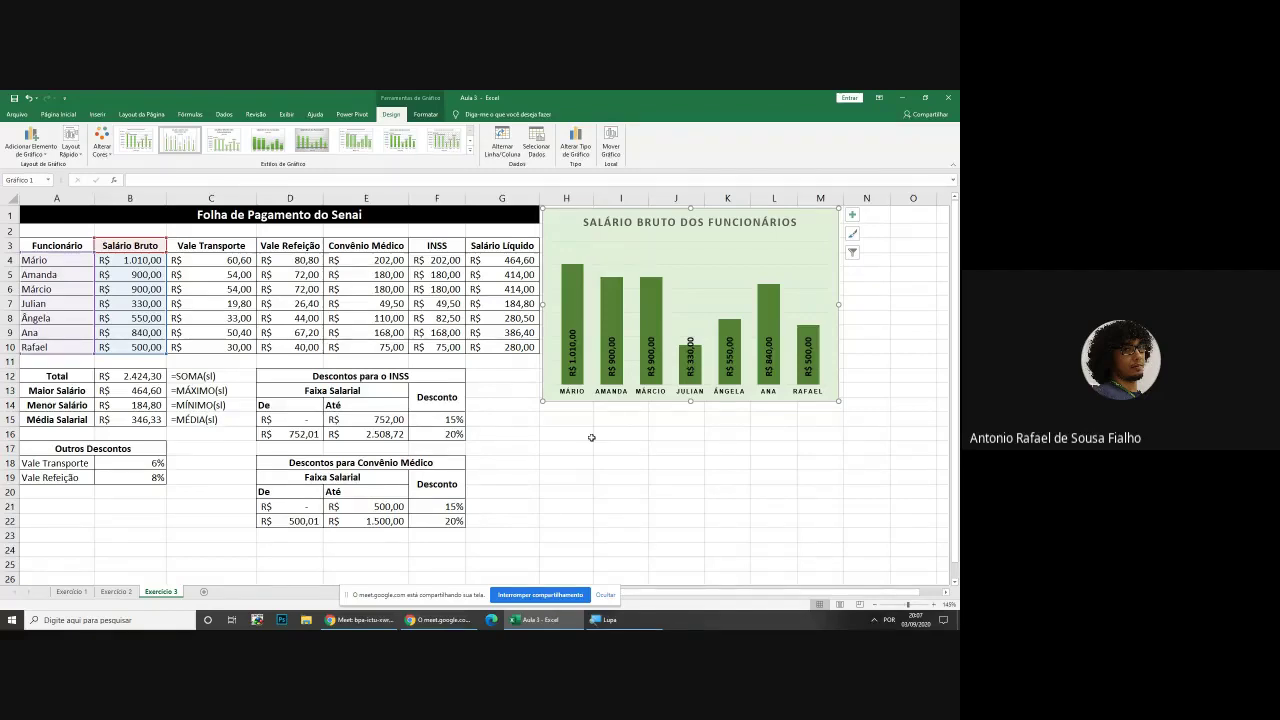
right_click(818, 227)
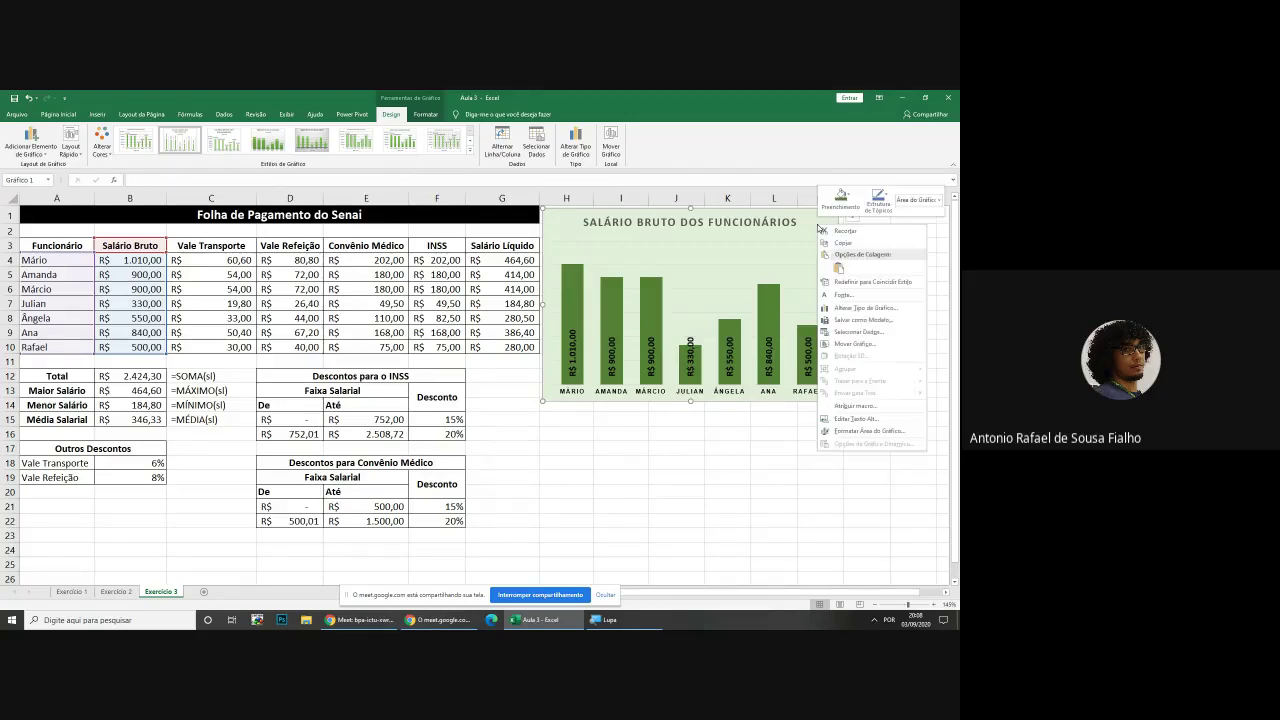
click(808, 229)
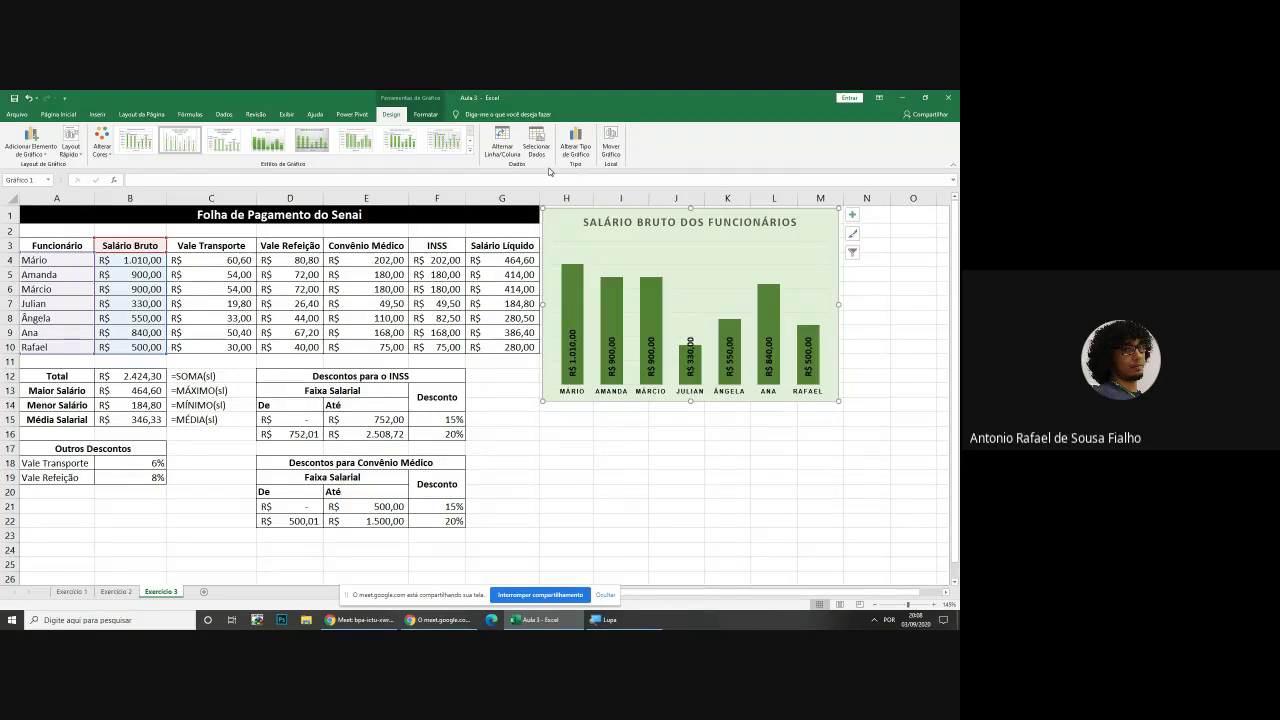
Add a data series named Salário Líquido to the chart, using the net salaries in G4:G10 as its values
click(537, 145)
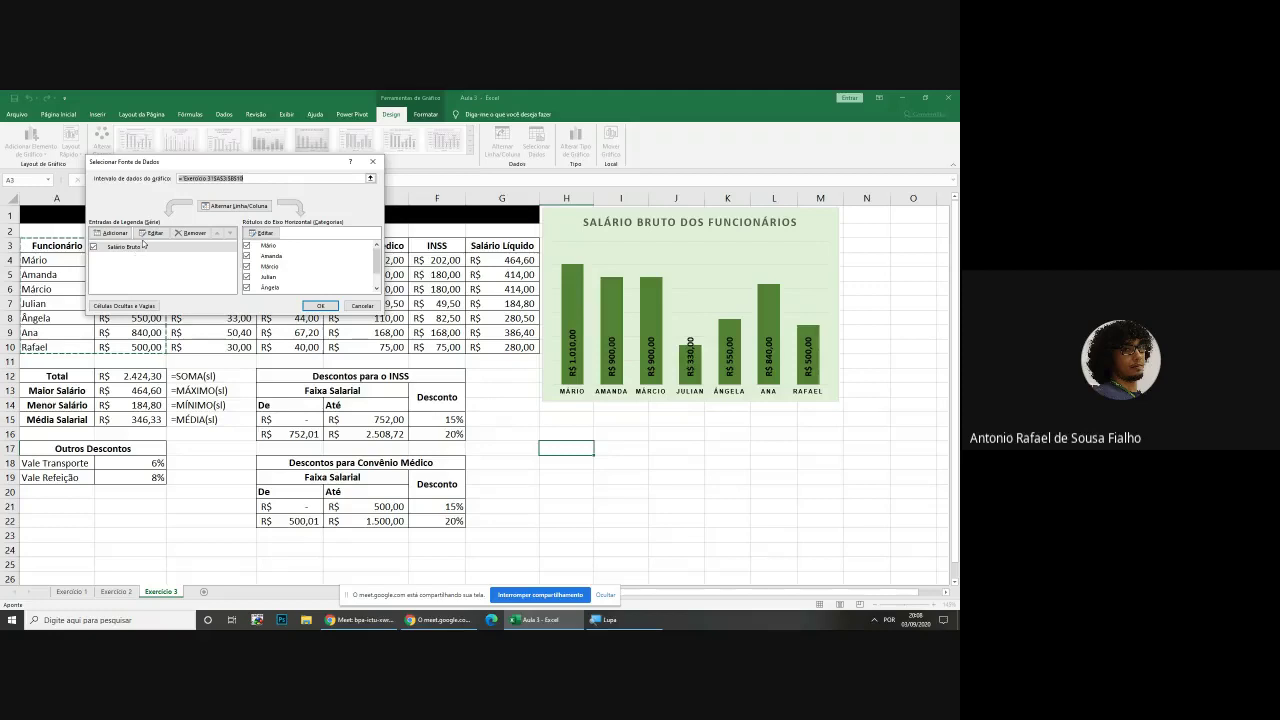
click(111, 232)
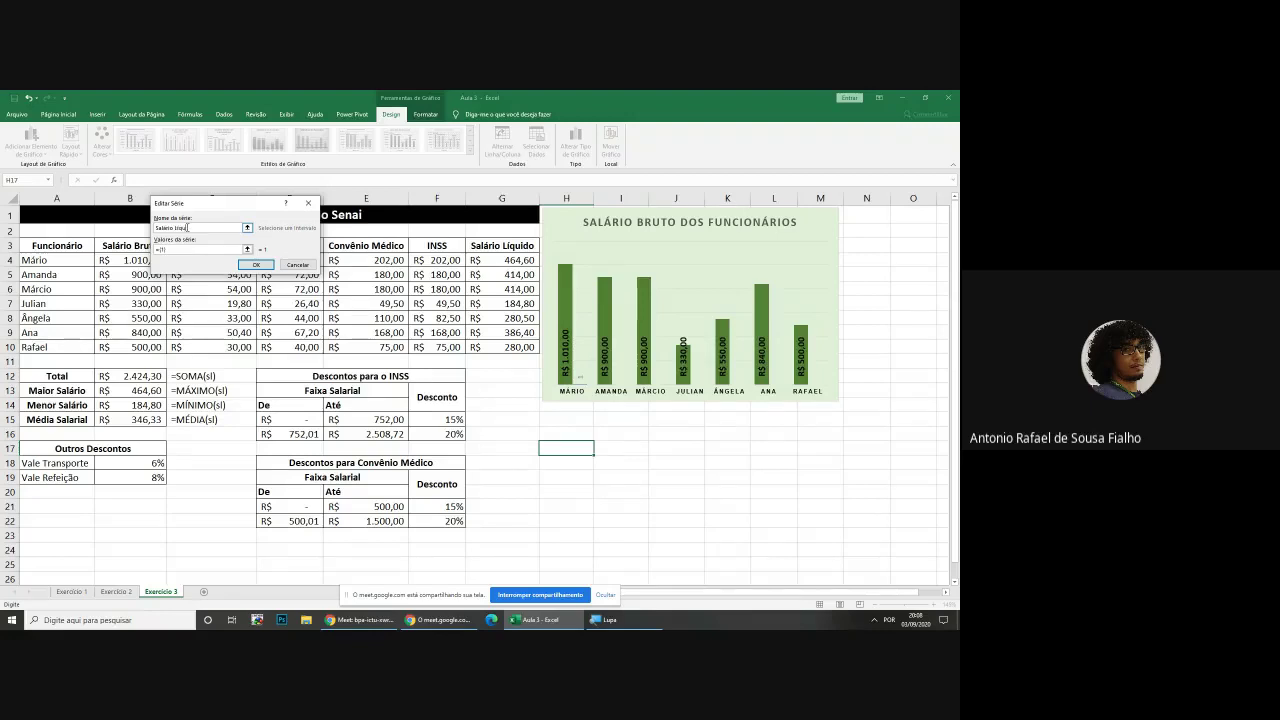
text(Salario Liquido)
click(160, 249)
key(BackSpace)
key(BackSpace)
key(BackSpace)
key(BackSpace)
drag(500, 257, 500, 347)
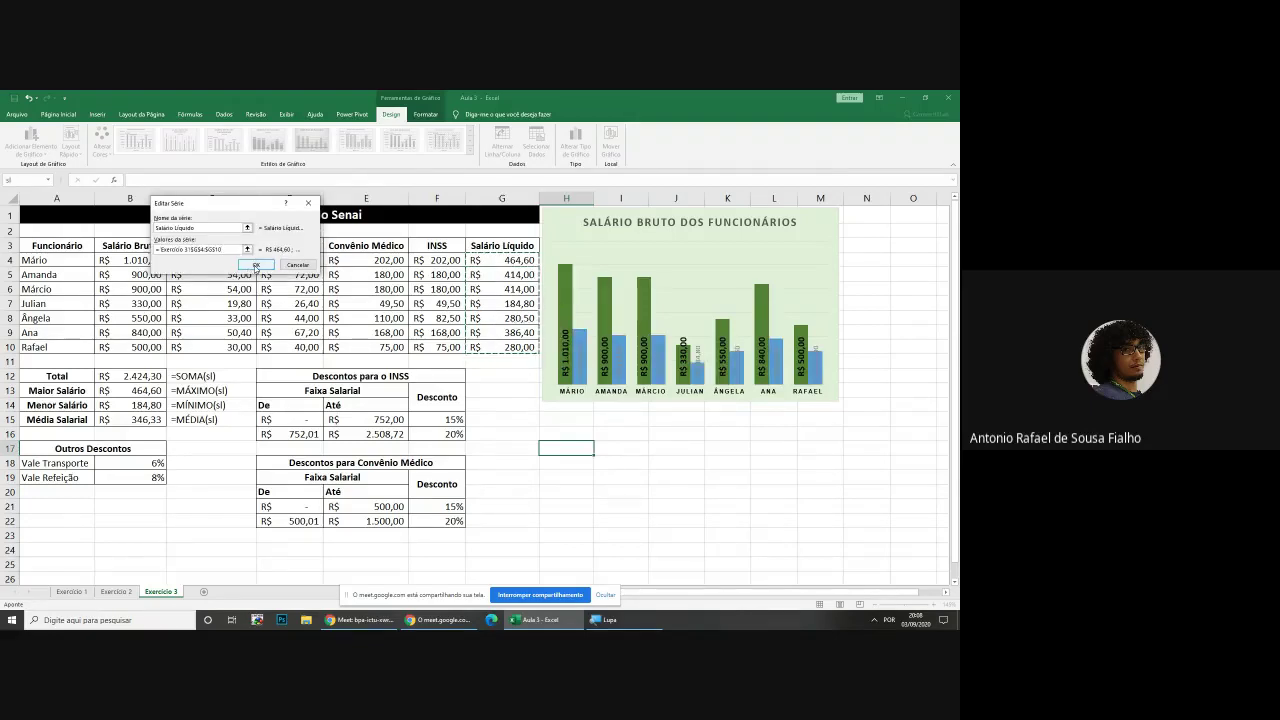
click(256, 267)
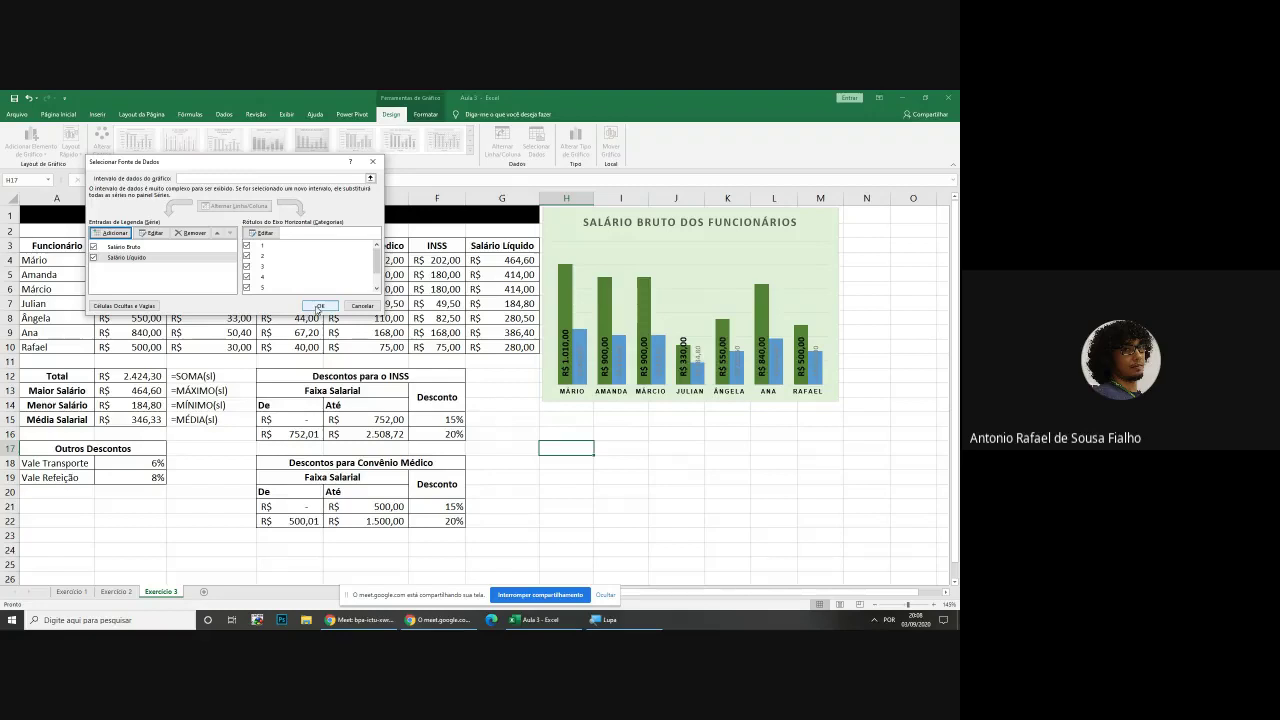
click(317, 306)
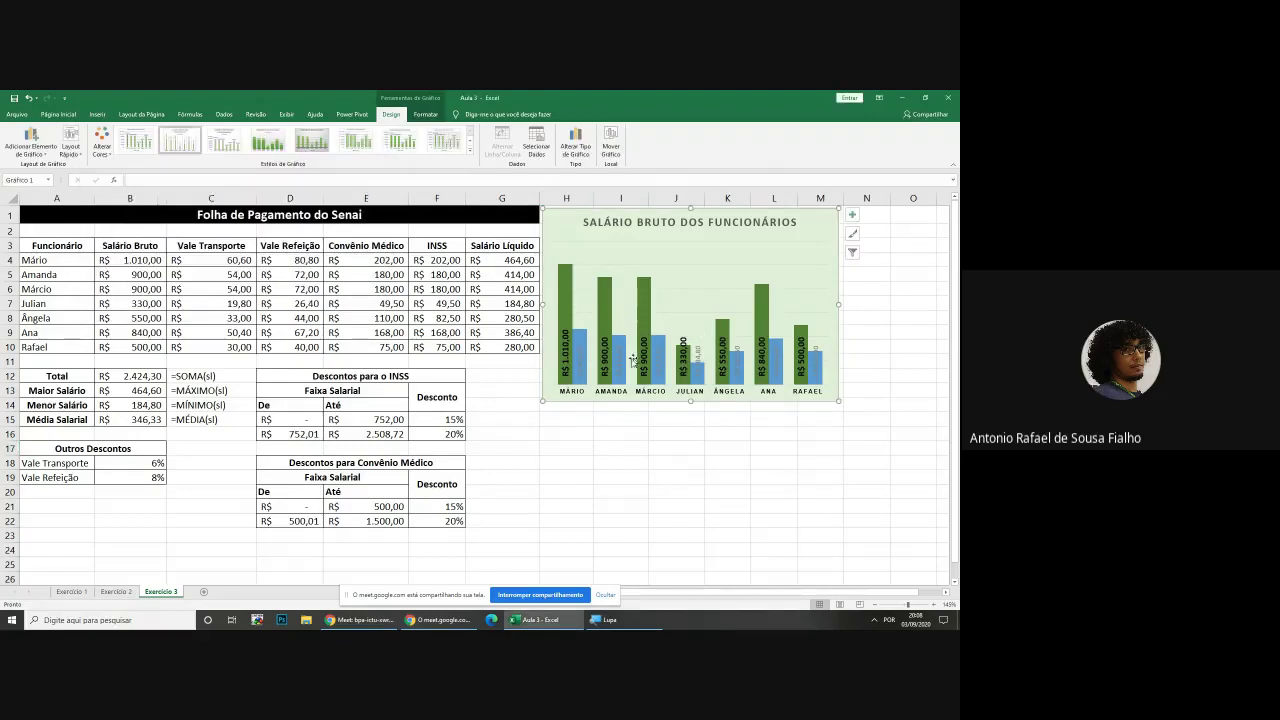
Make the data labels of the Salário Líquido series black and bold
click(562, 291)
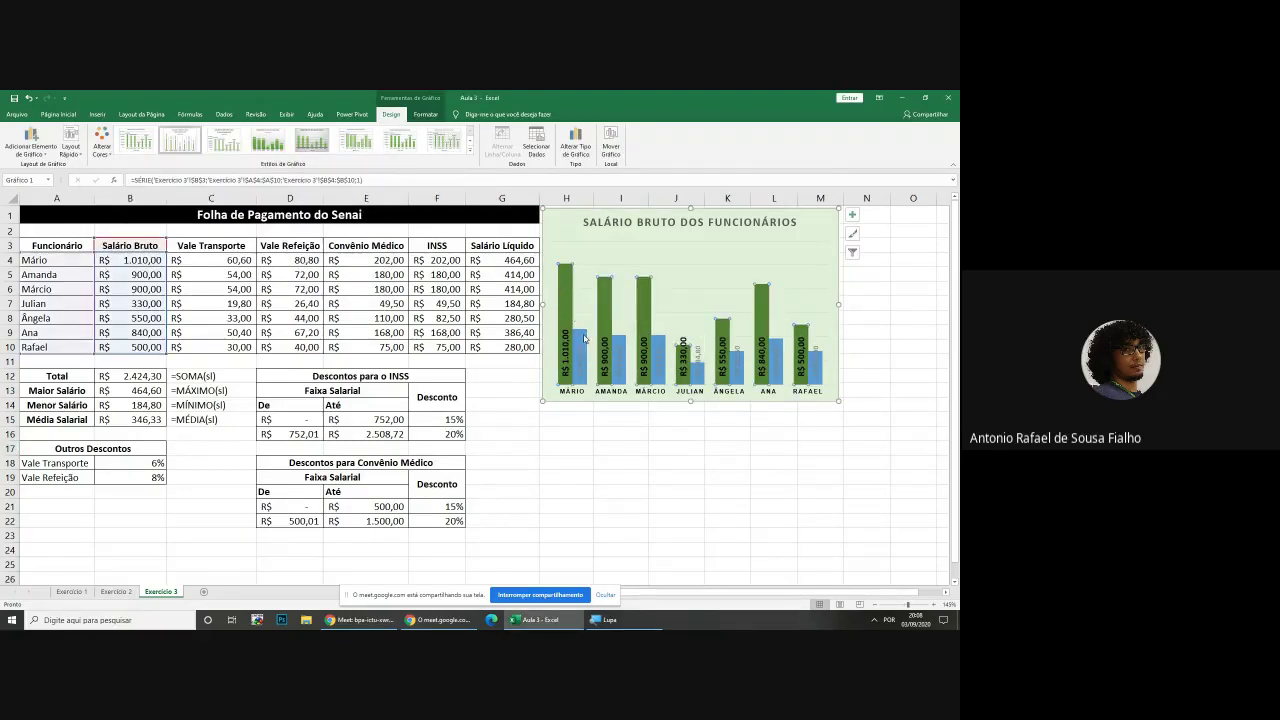
click(583, 338)
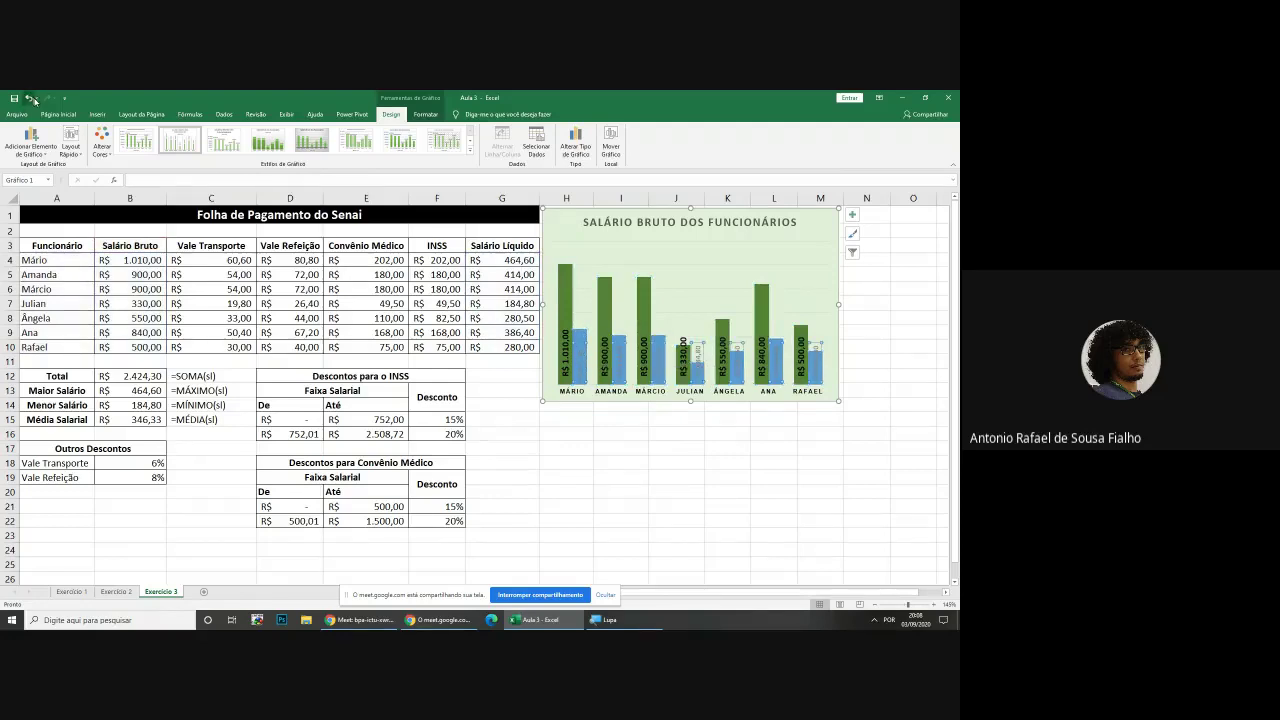
click(58, 114)
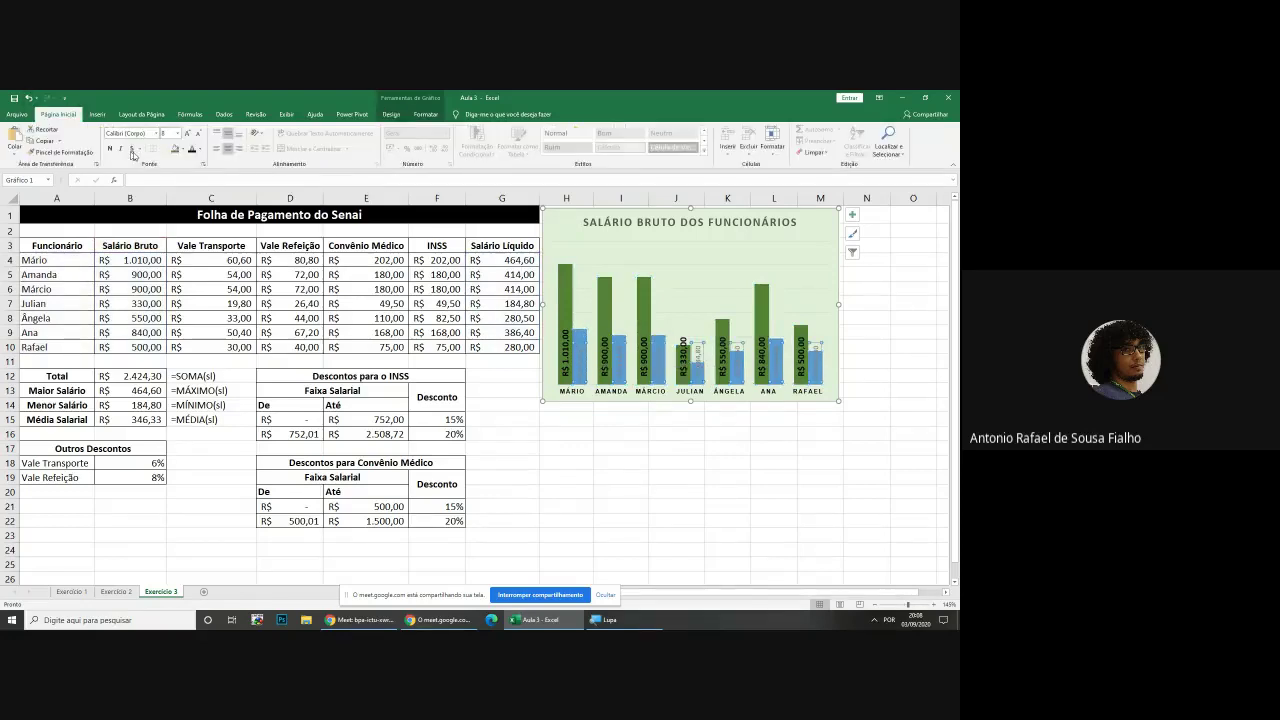
click(191, 148)
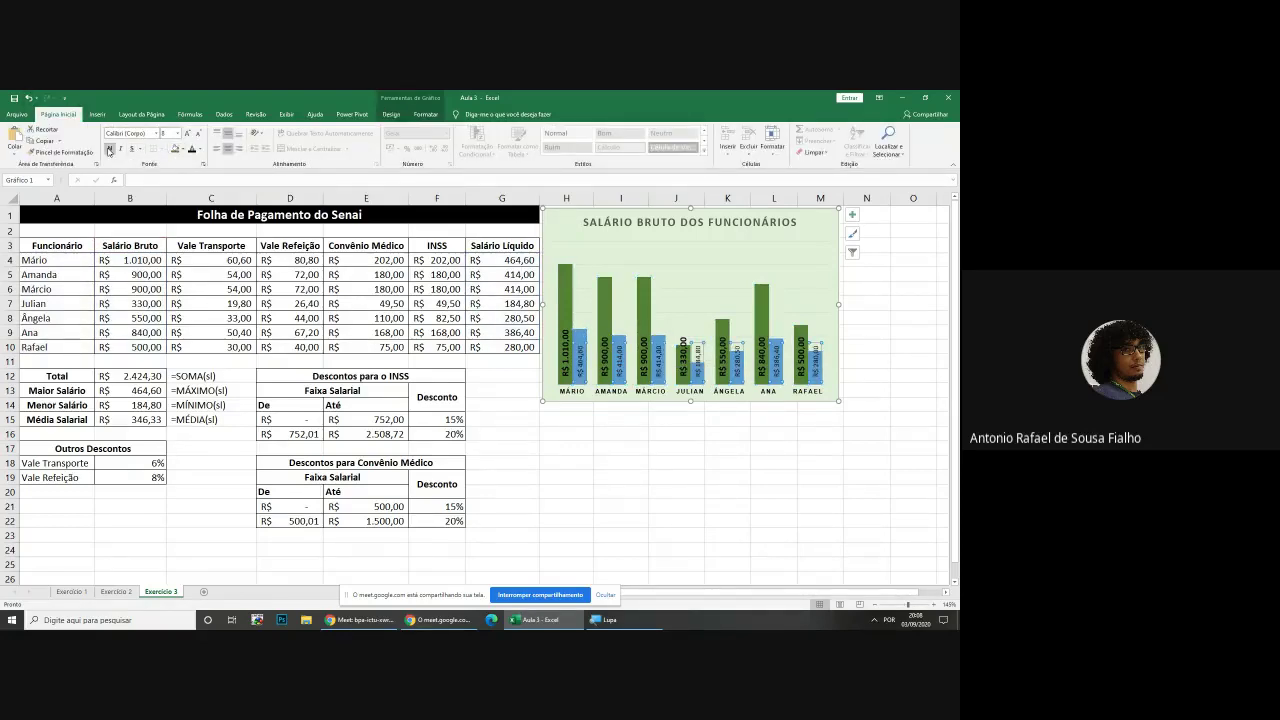
click(109, 150)
click(683, 432)
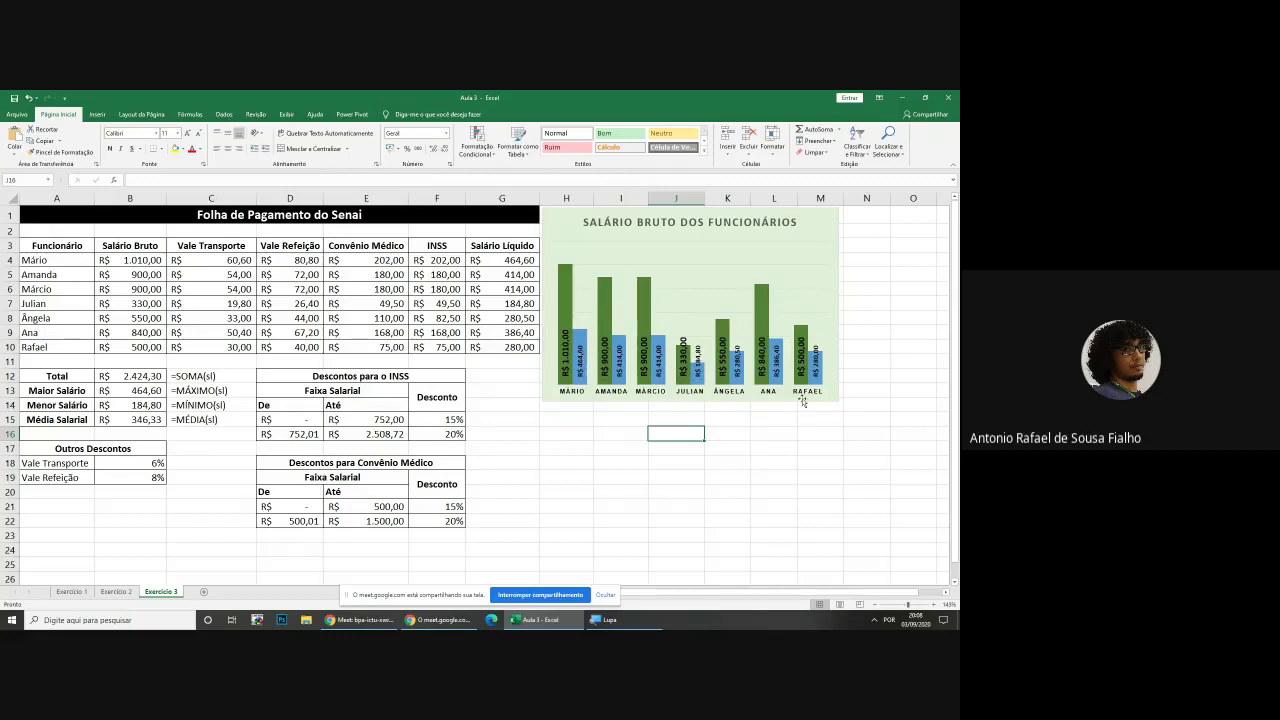
Undo the label formatting of the Salário Líquido series and remove that series from the chart
click(776, 352)
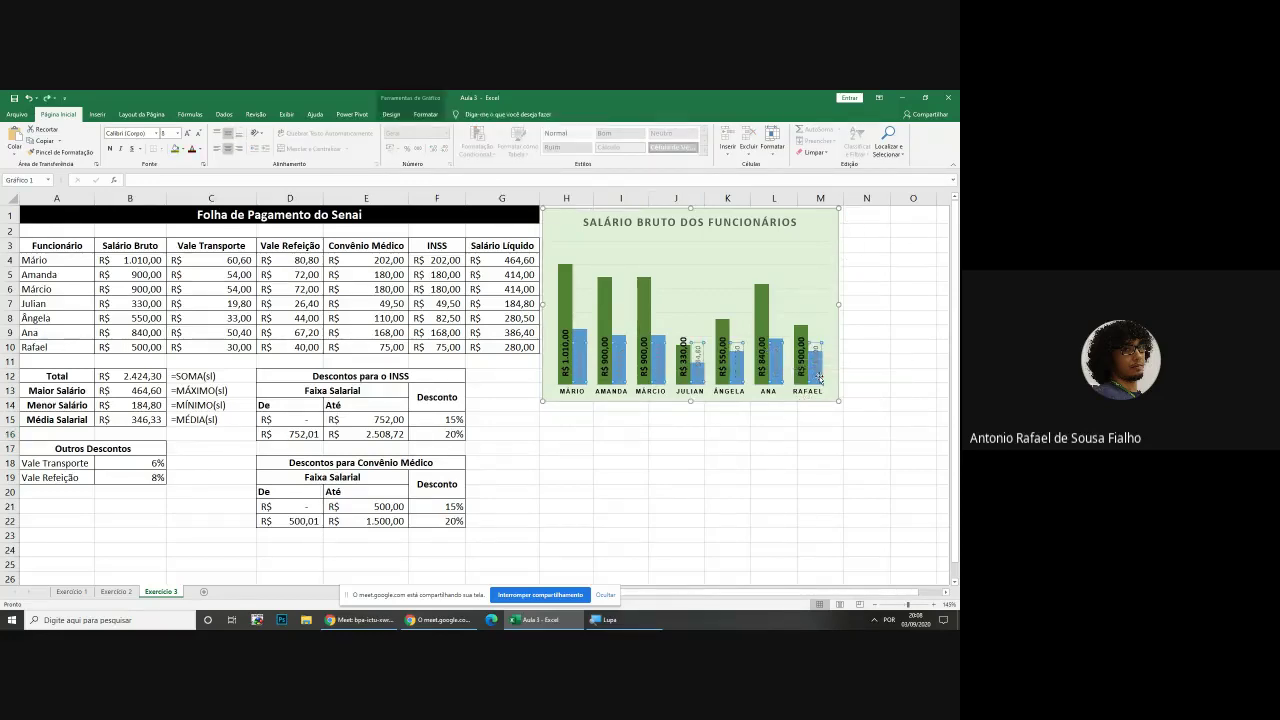
key(Delete)
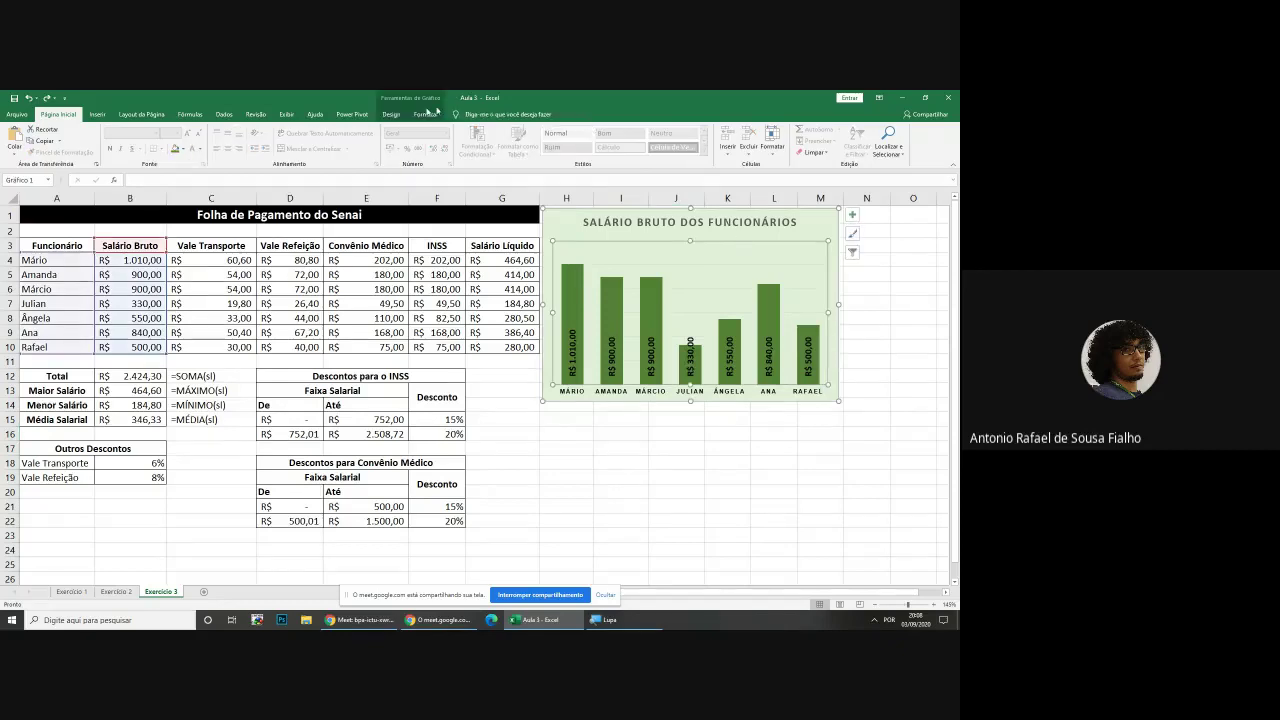
click(391, 114)
click(835, 288)
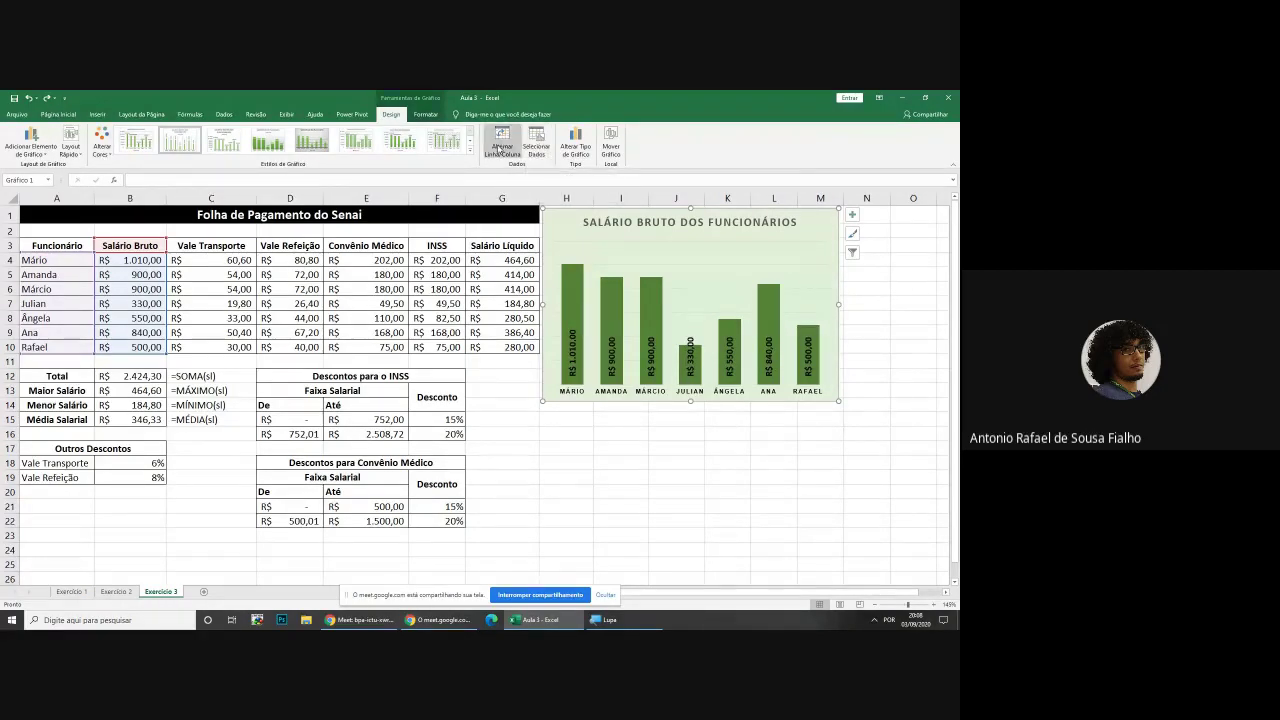
Start a new data series in the chart's data source and name it Salário Líquido
click(530, 137)
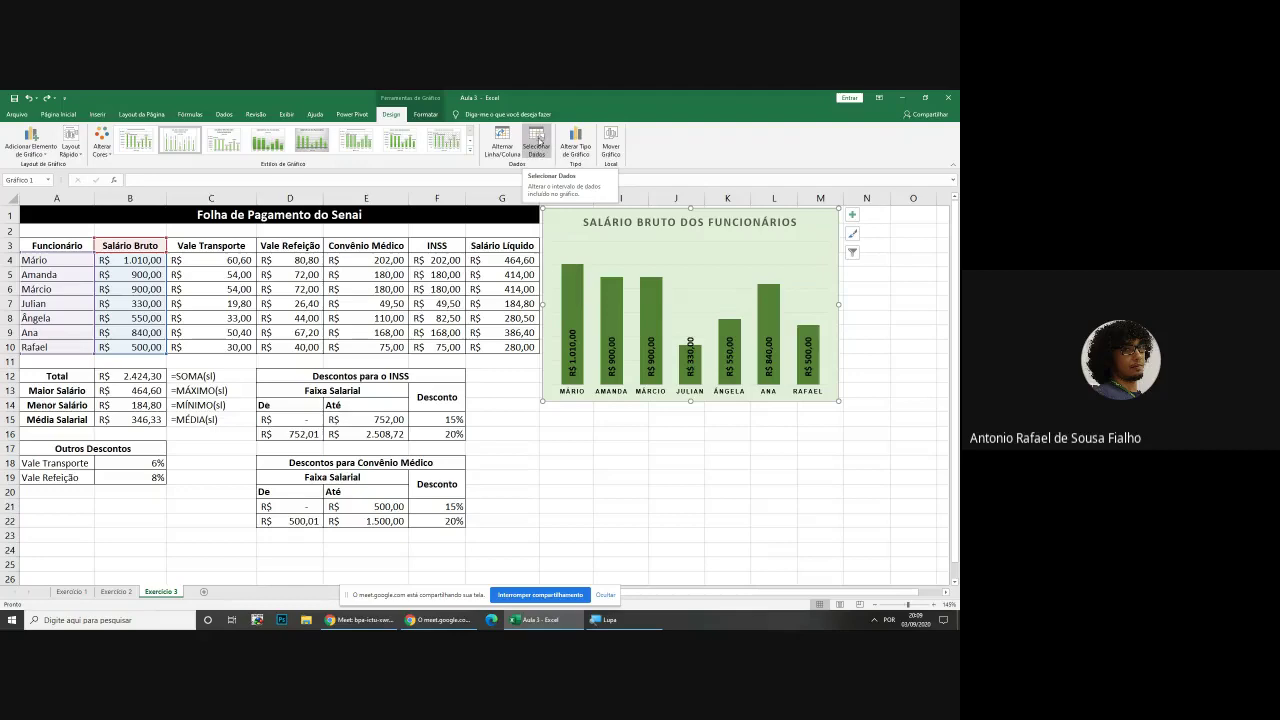
click(537, 140)
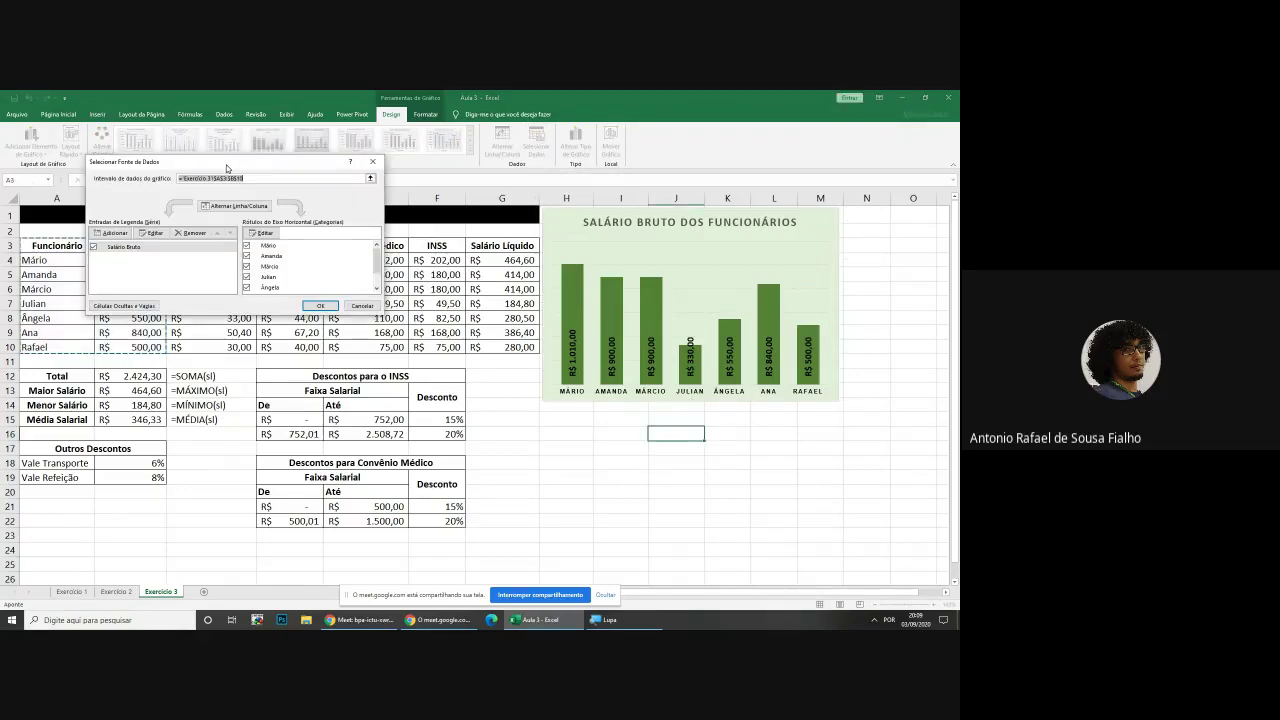
click(603, 620)
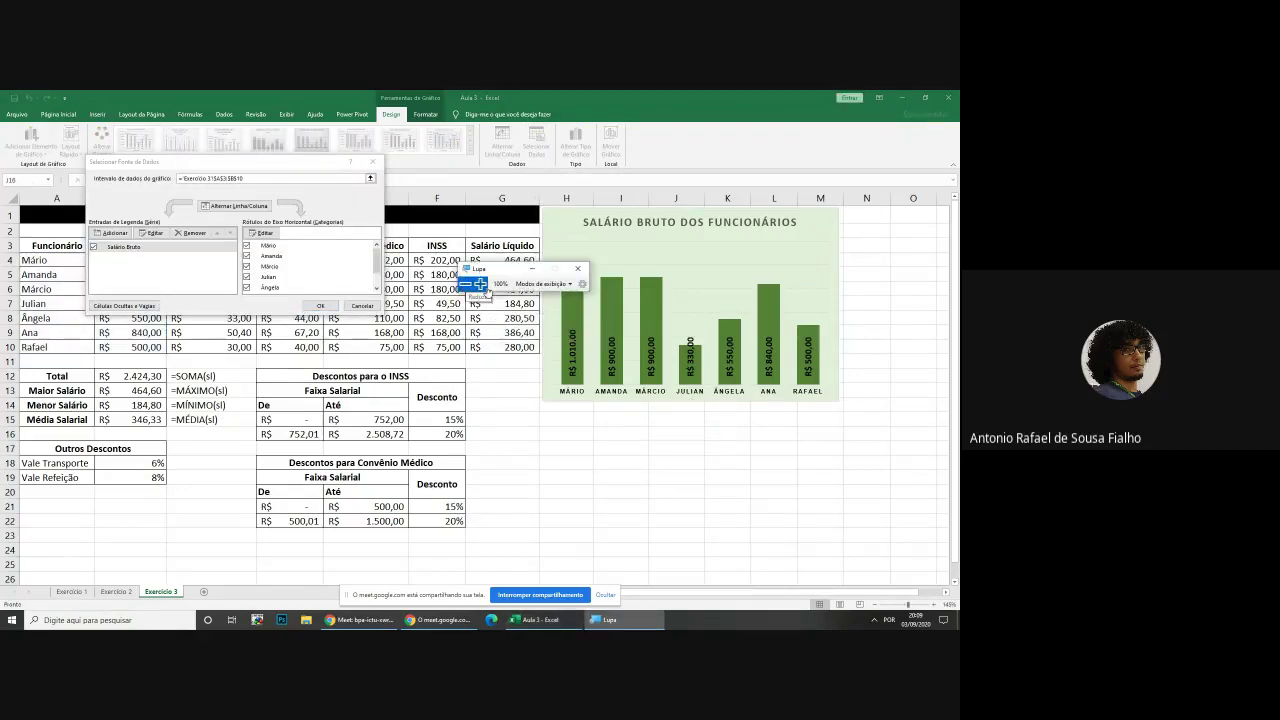
click(480, 284)
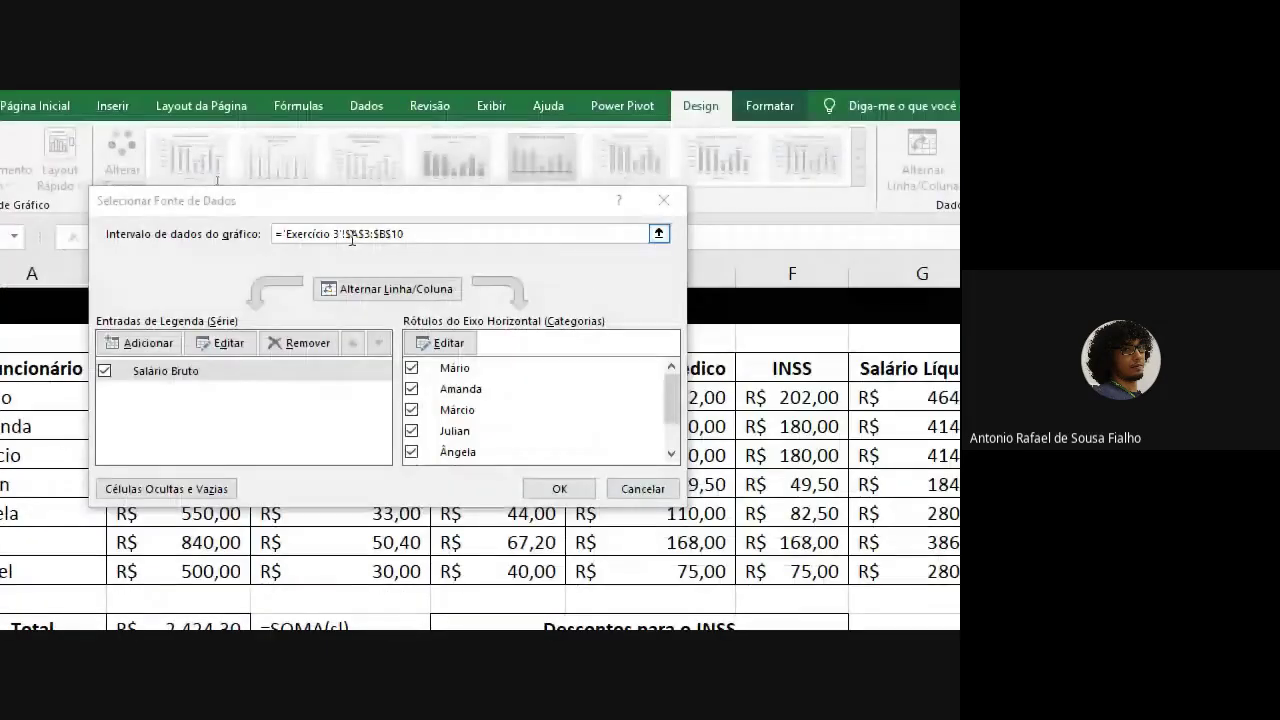
drag(365, 209, 478, 190)
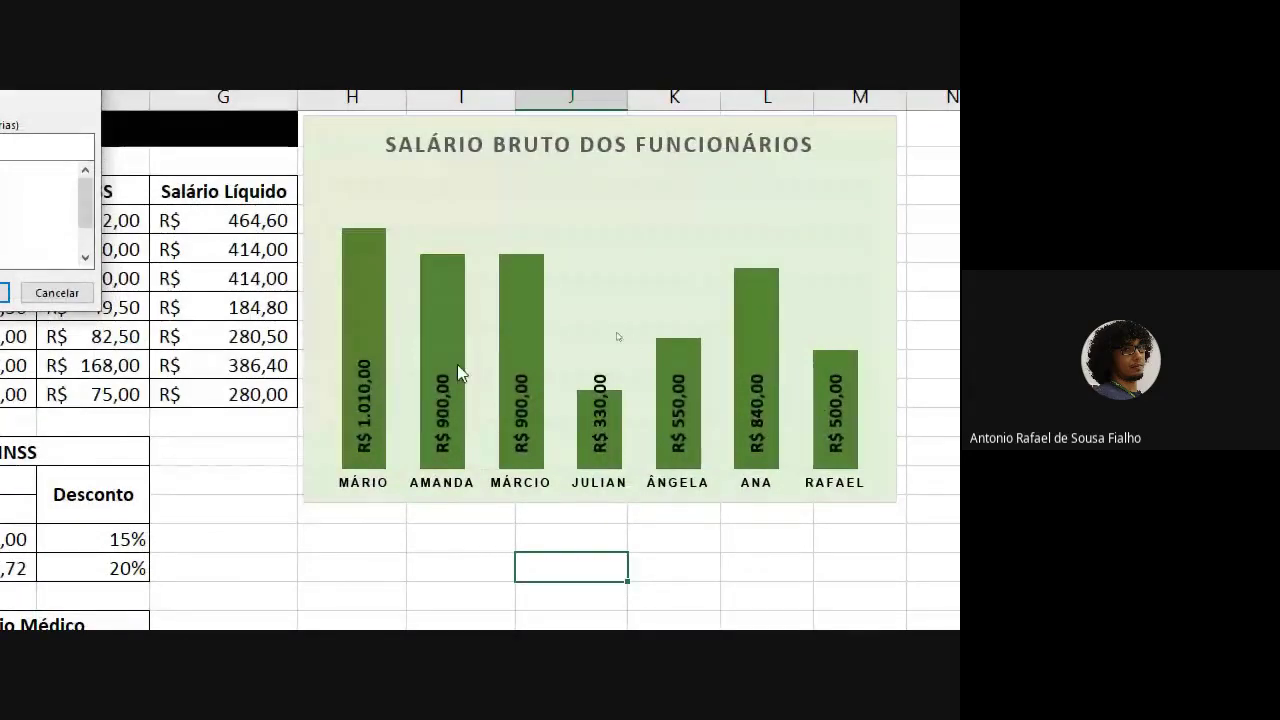
mouse_move(864, 443)
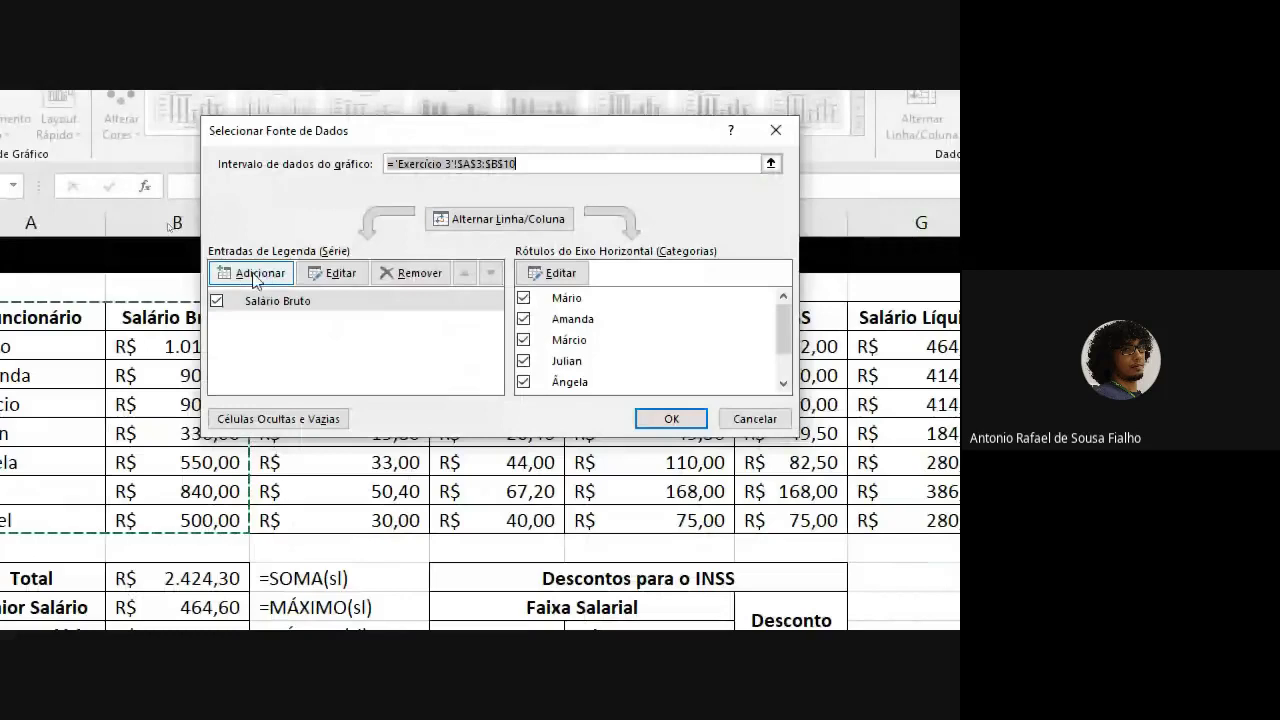
click(255, 279)
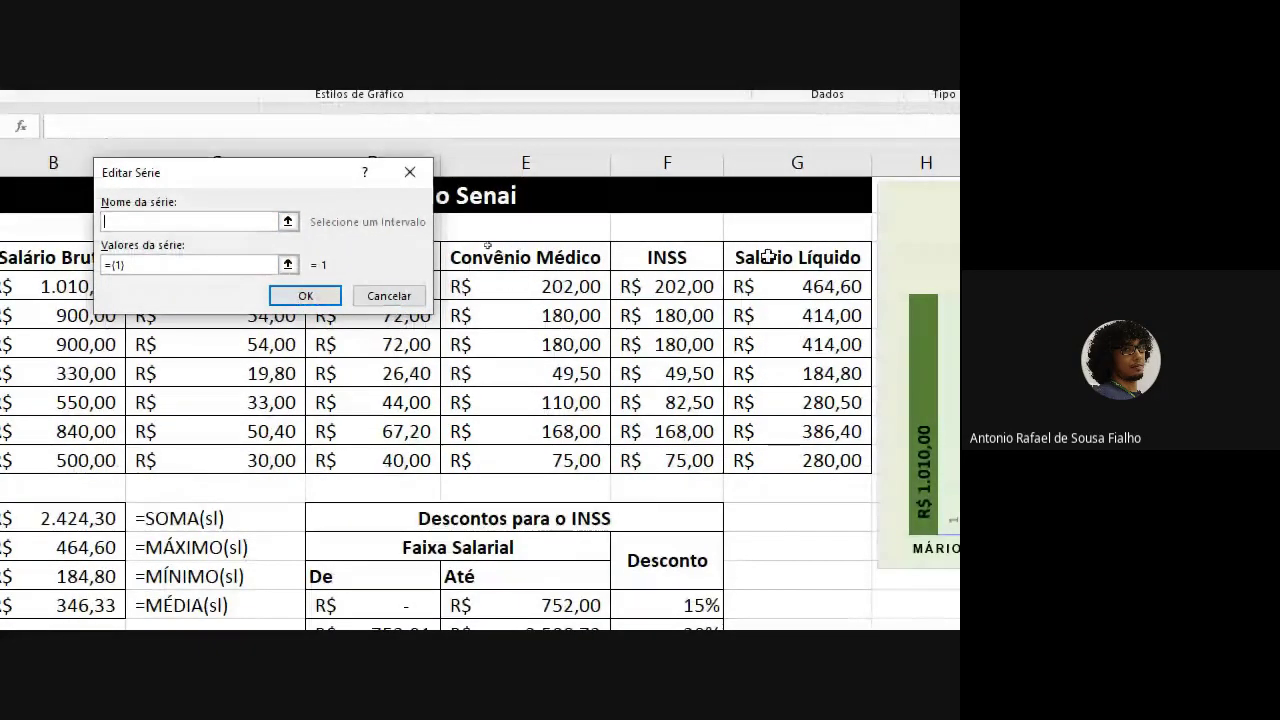
text(Sal)
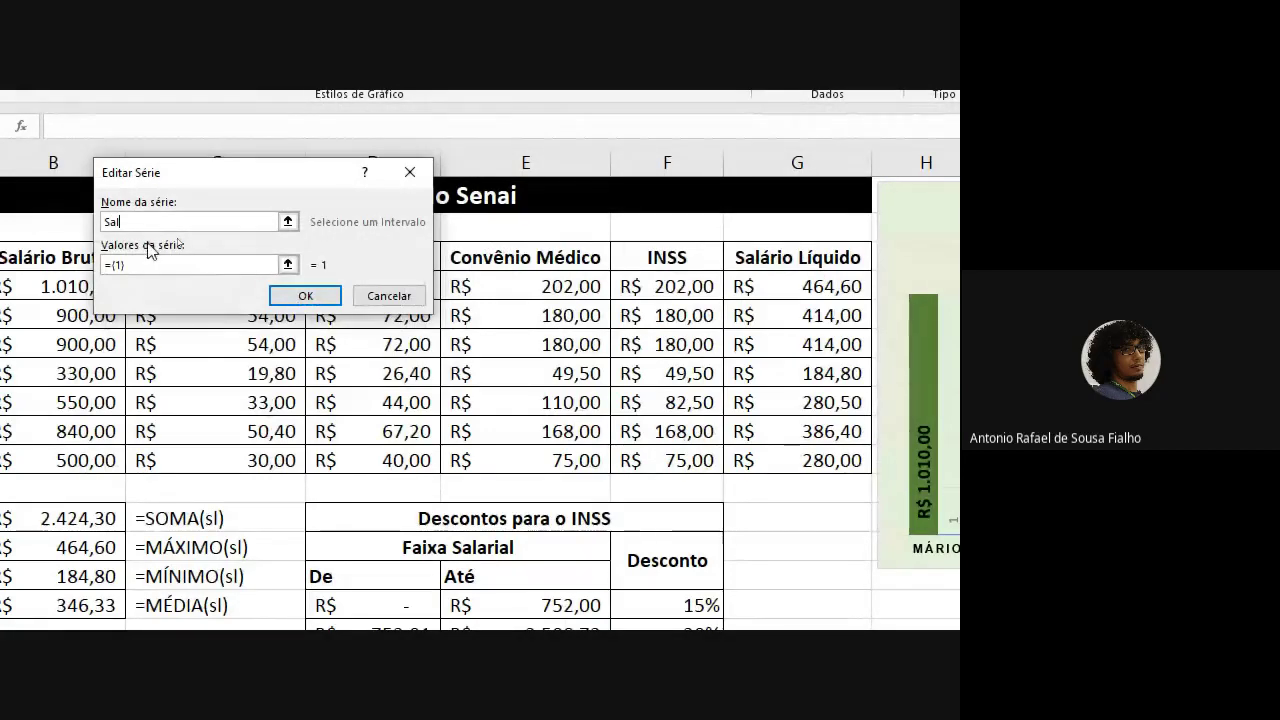
text(ário L)
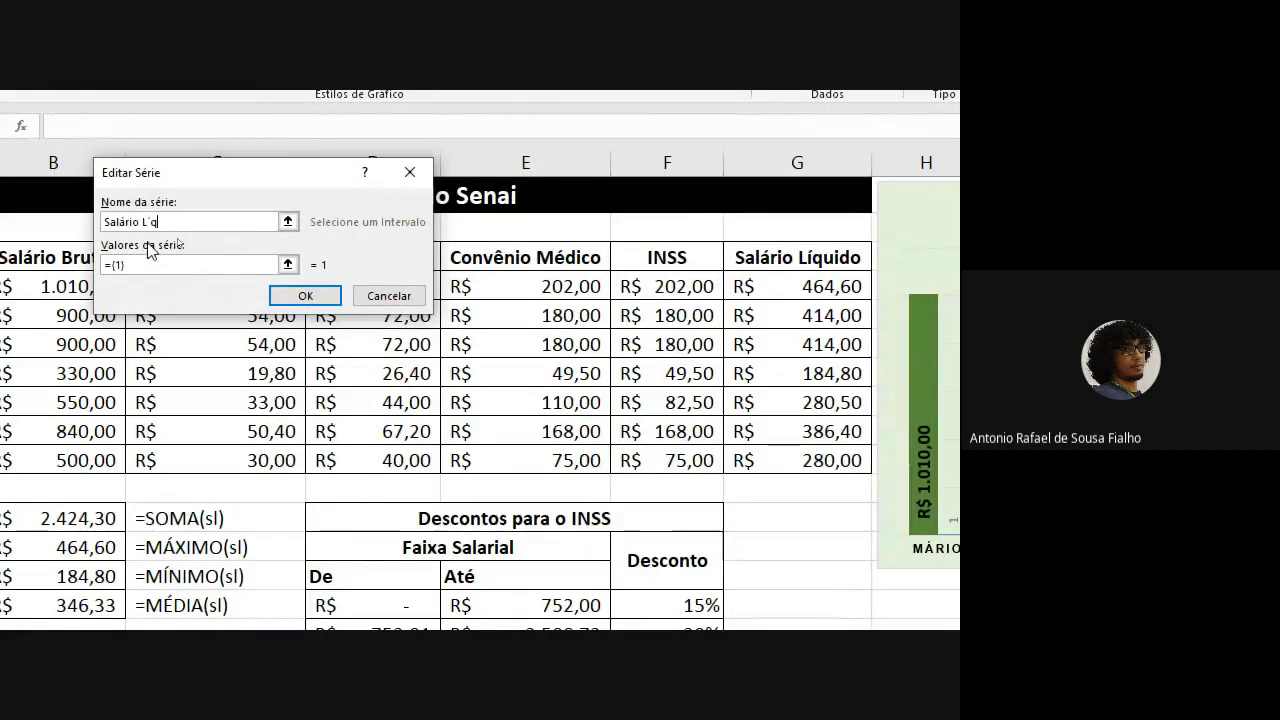
text(iquido)
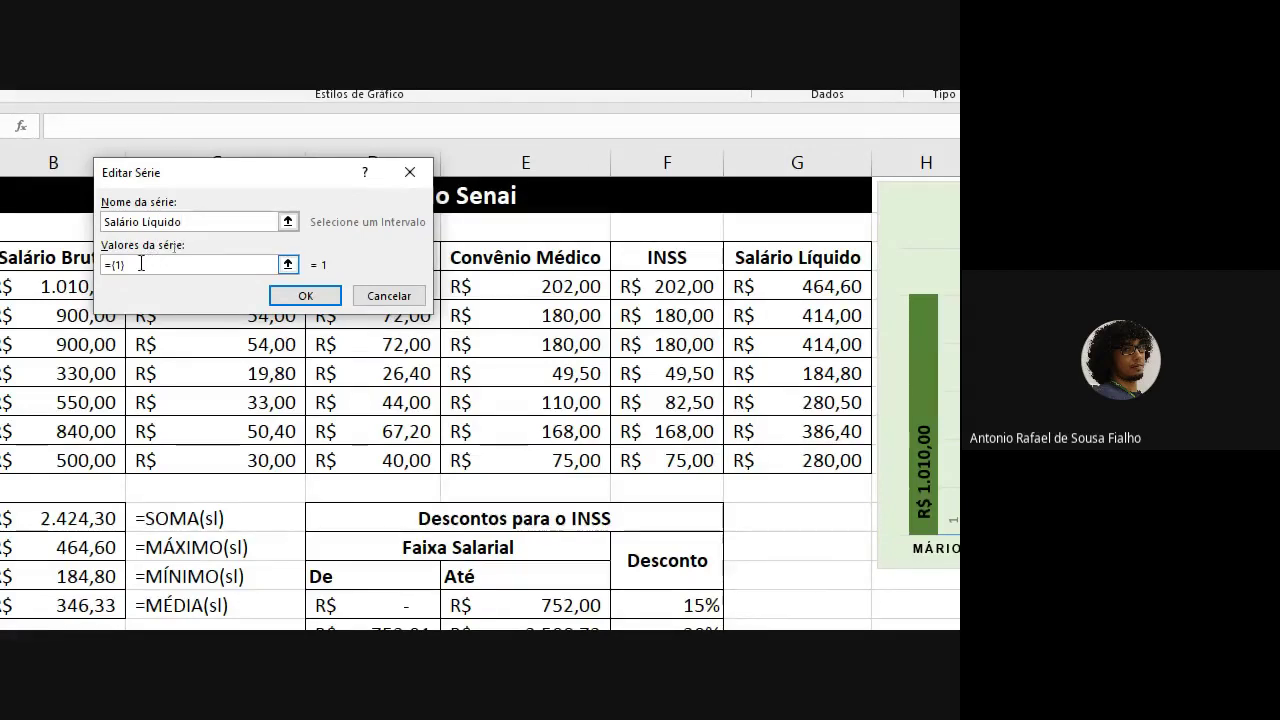
Use the net salaries in G4:G10 as the new series' values and apply the data source changes
click(141, 264)
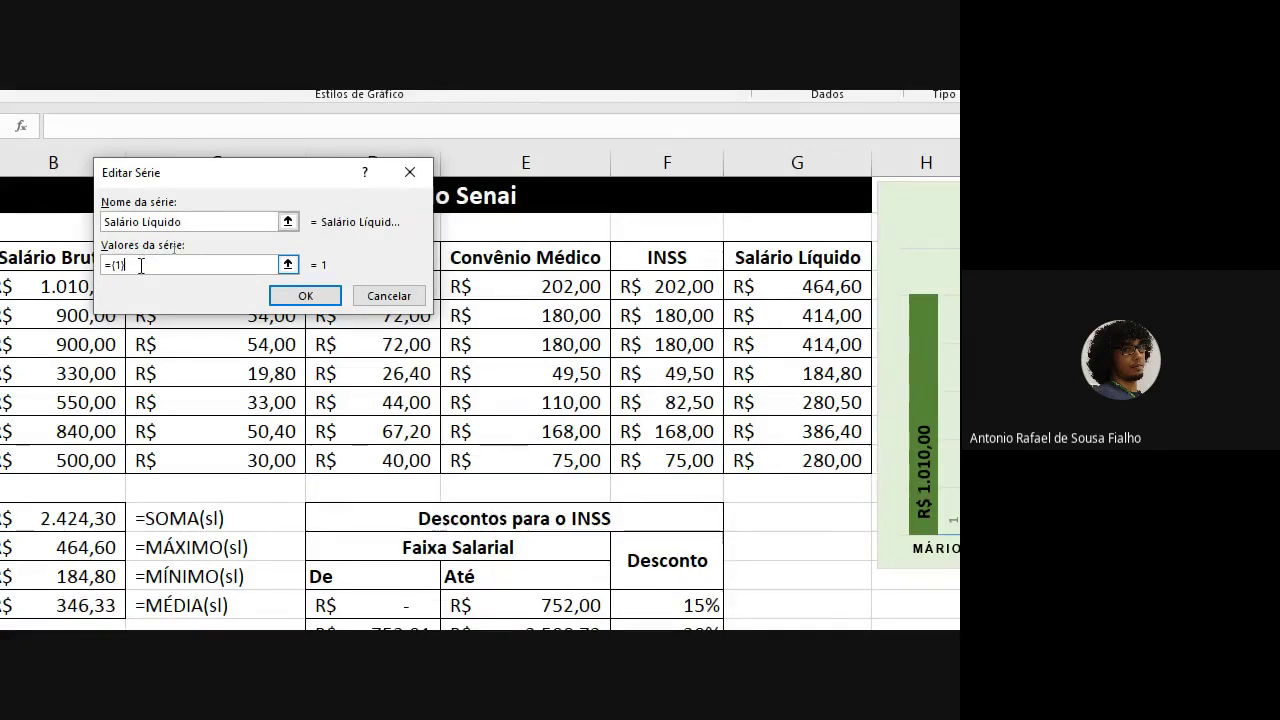
key(BackSpace)
key(BackSpace)
key(BackSpace)
key(BackSpace)
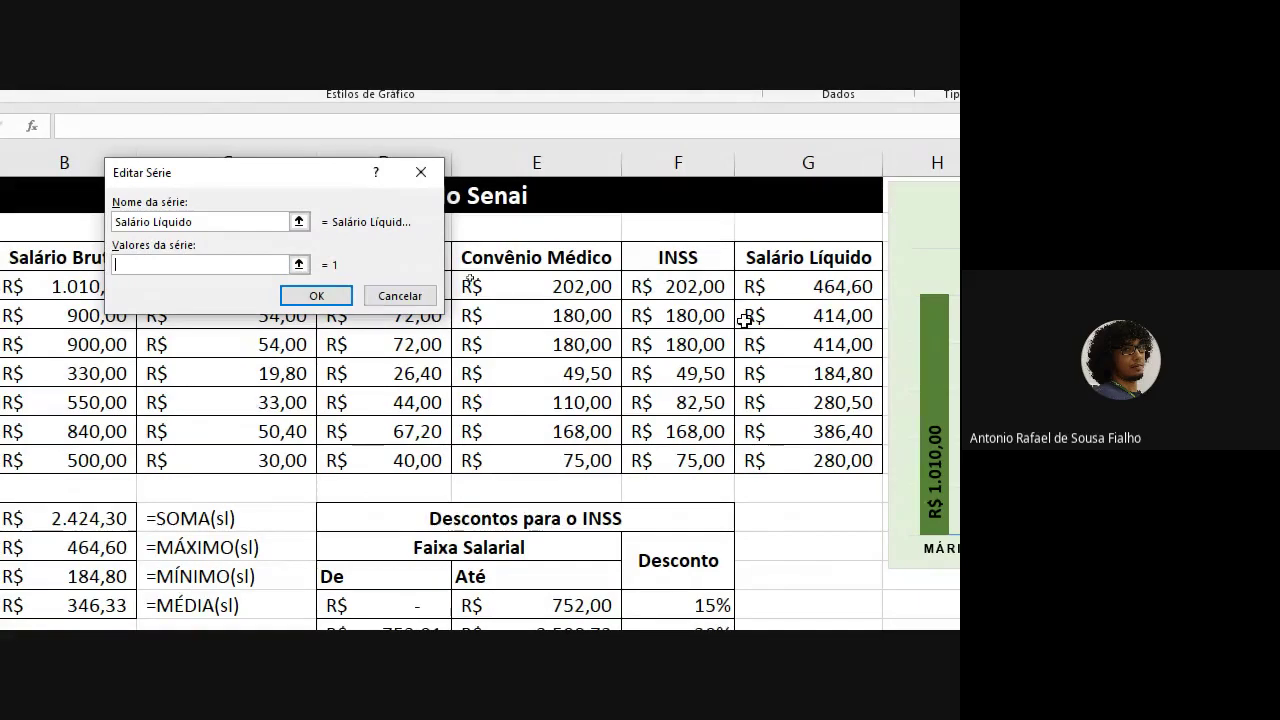
click(800, 284)
drag(800, 284, 811, 455)
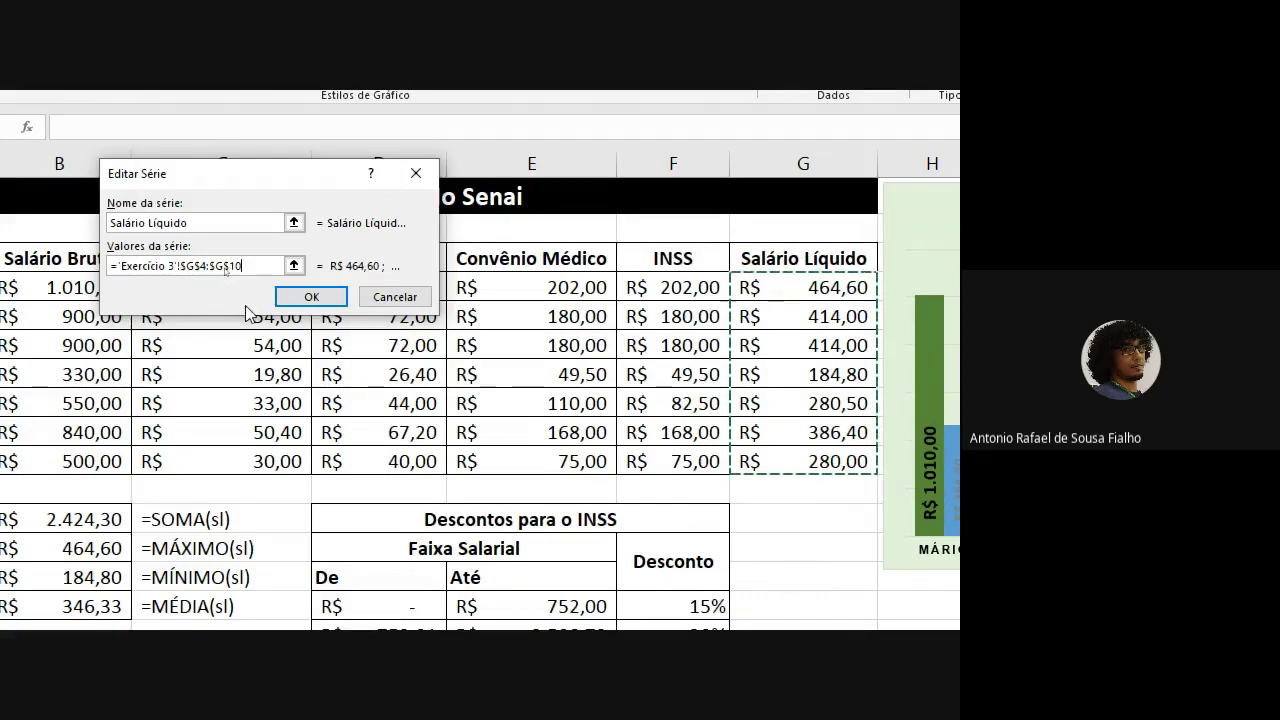
click(305, 297)
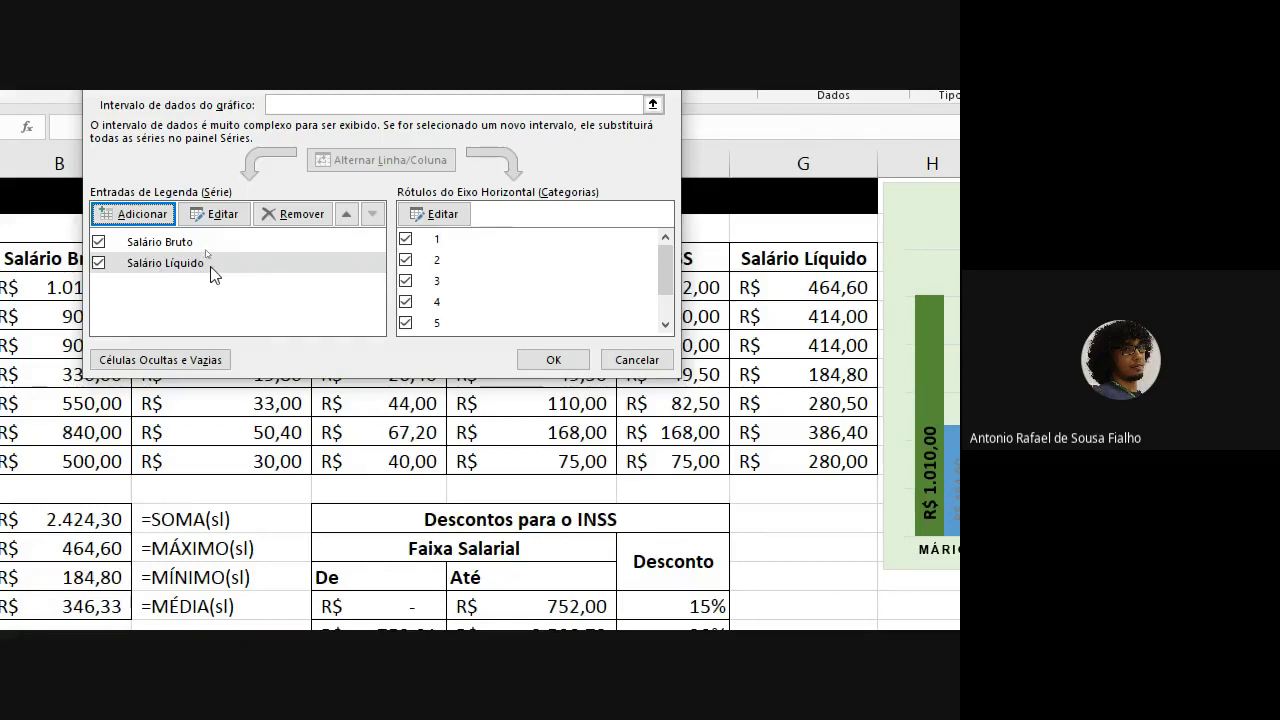
click(576, 362)
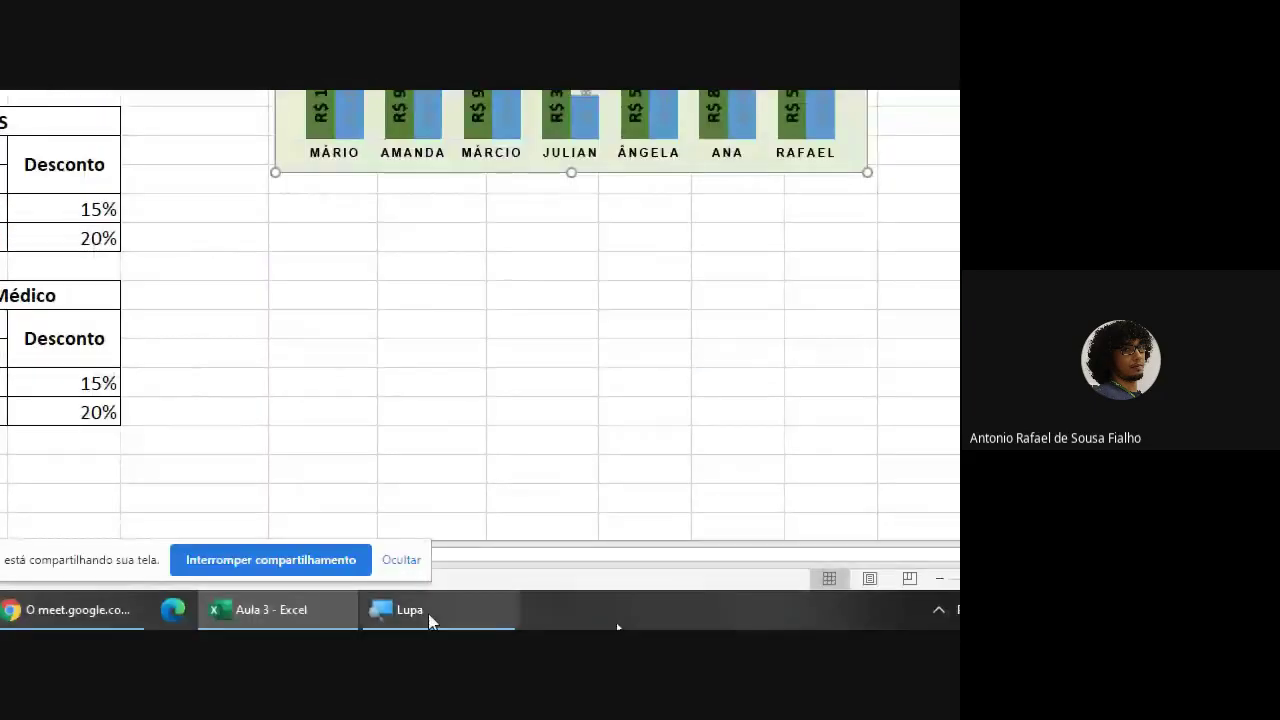
click(405, 609)
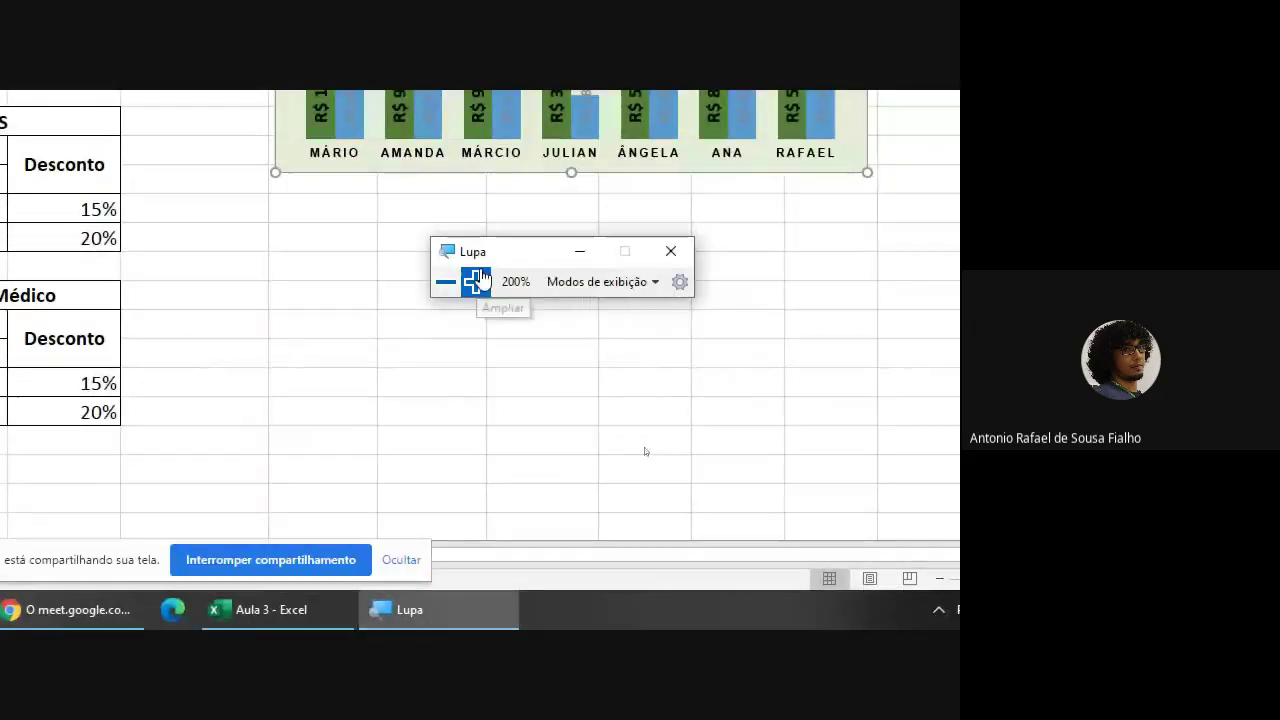
click(445, 281)
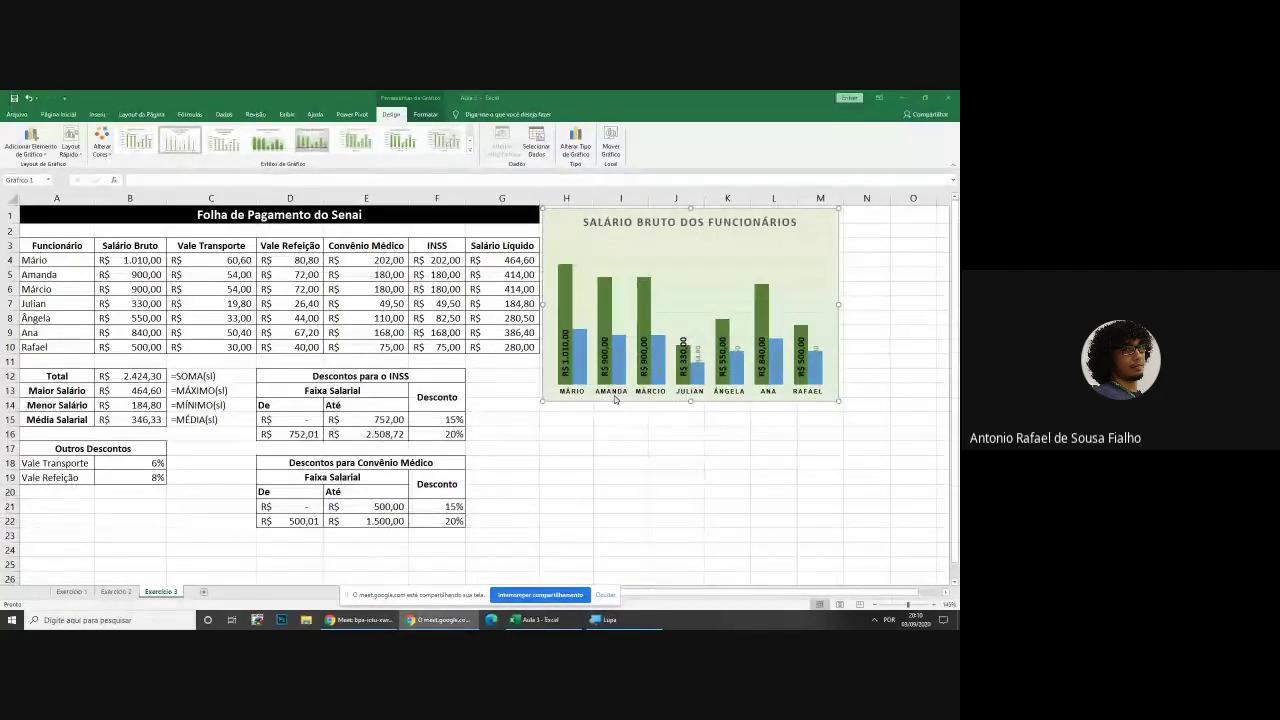
mouse_move(561, 301)
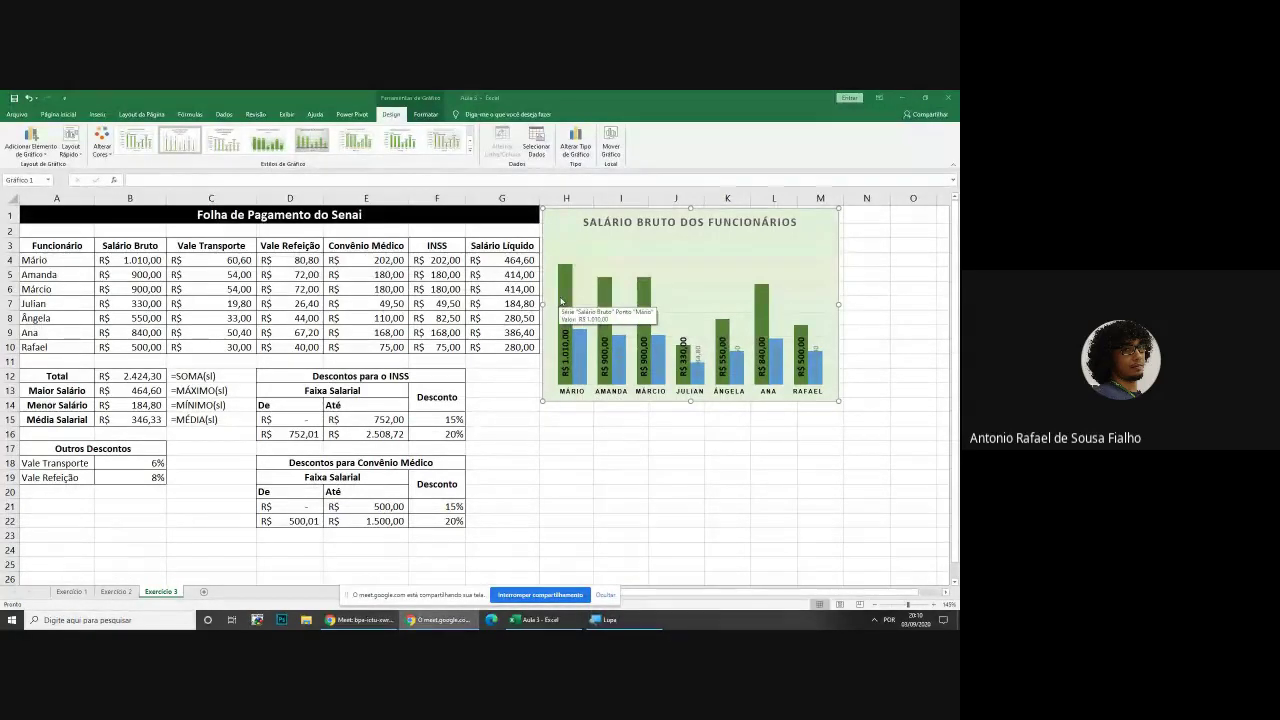
Make the data labels of the Salário Líquido series black, bold and one font size larger
click(577, 357)
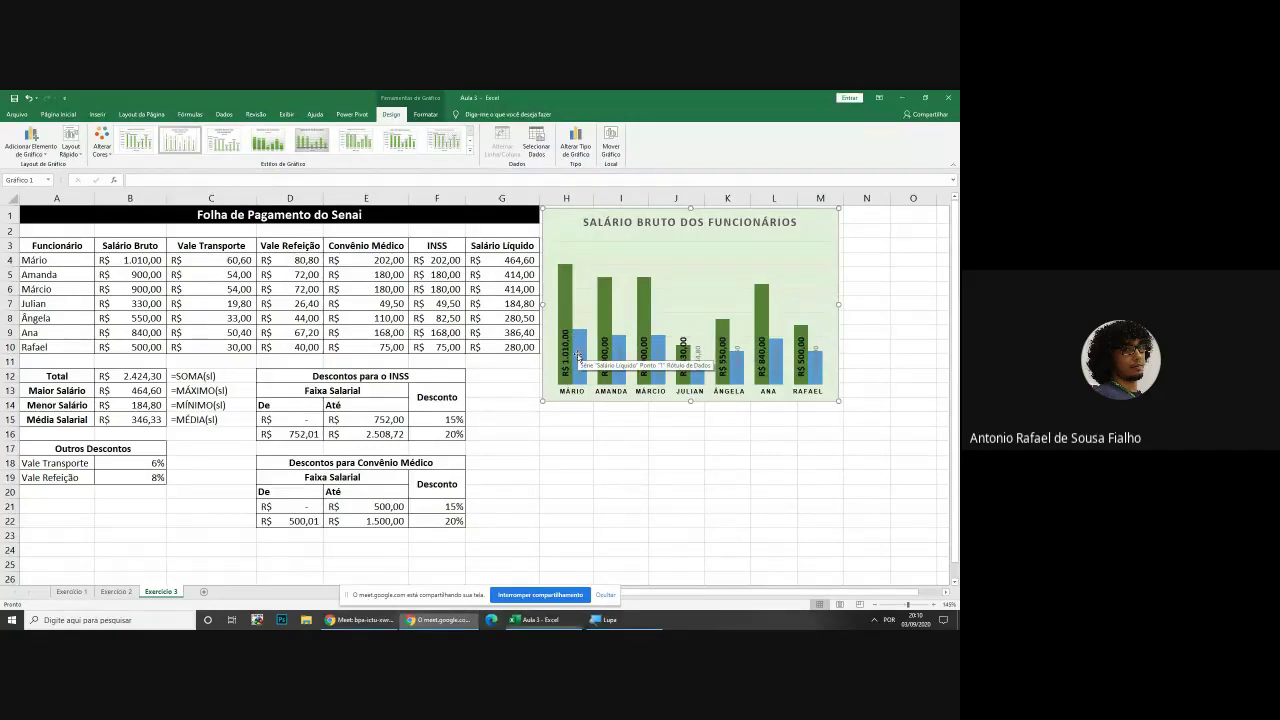
click(579, 356)
click(58, 114)
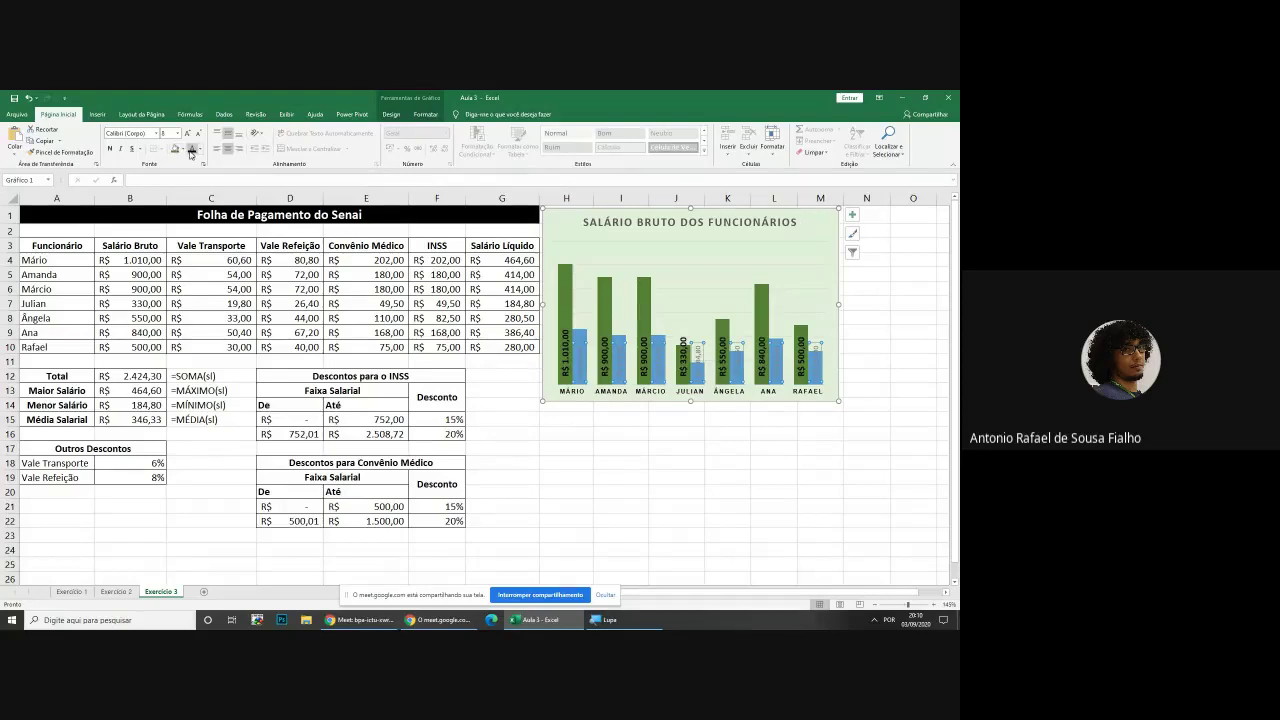
click(191, 150)
click(200, 150)
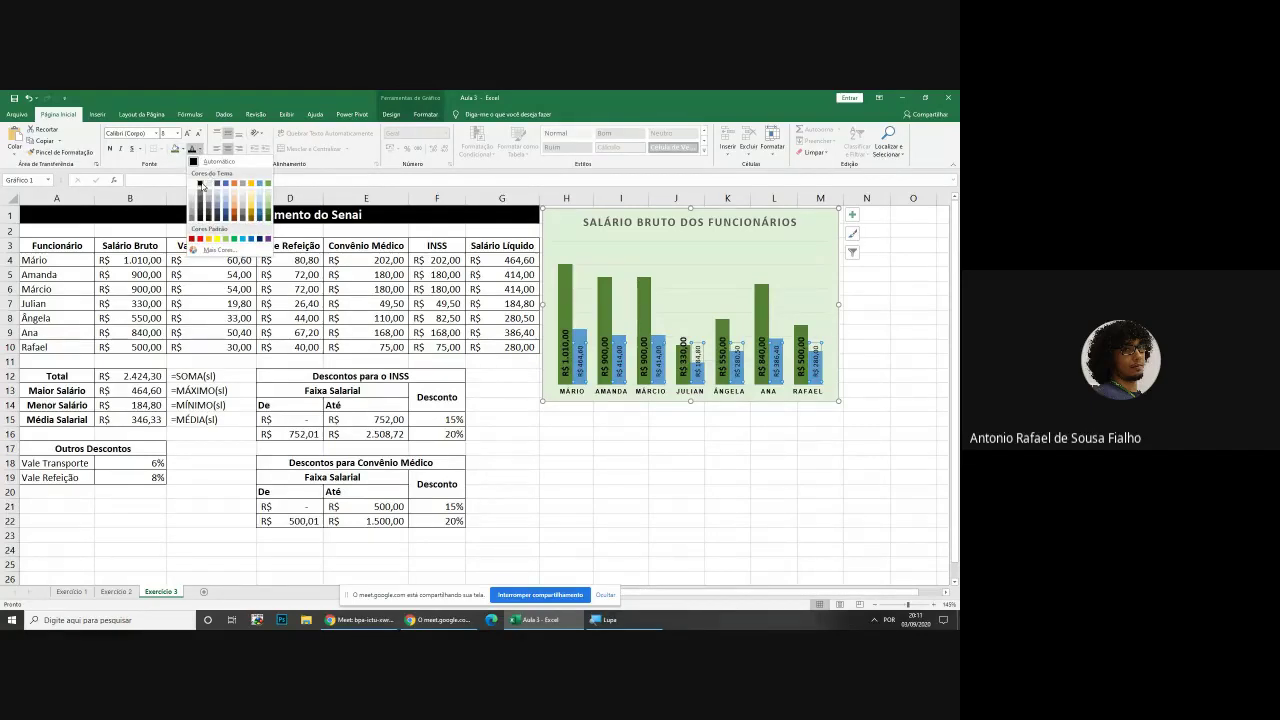
click(201, 185)
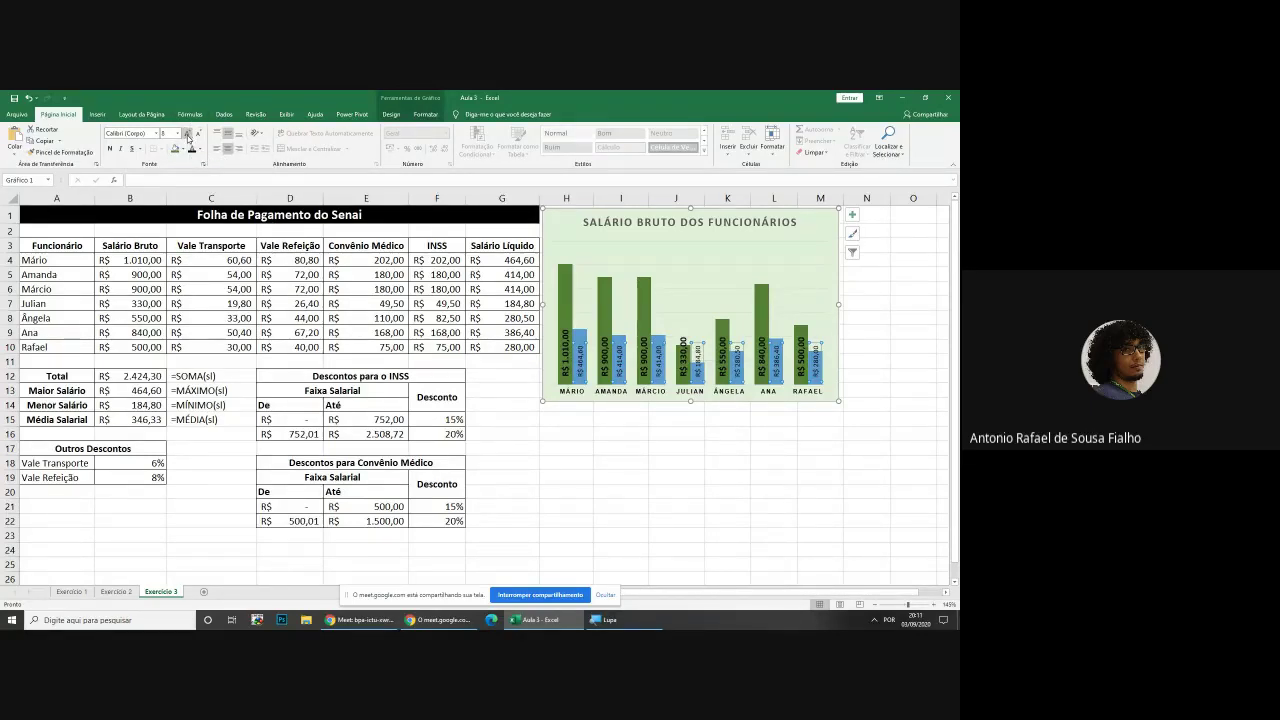
click(186, 133)
click(111, 151)
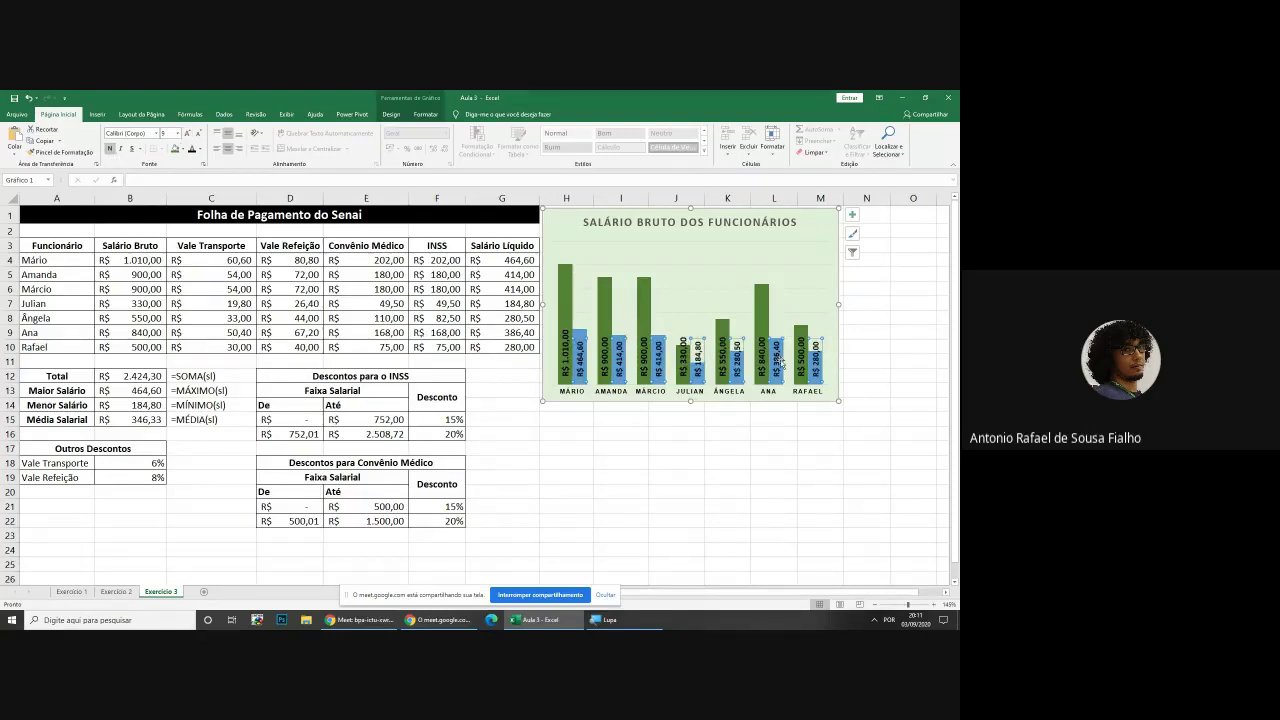
click(831, 358)
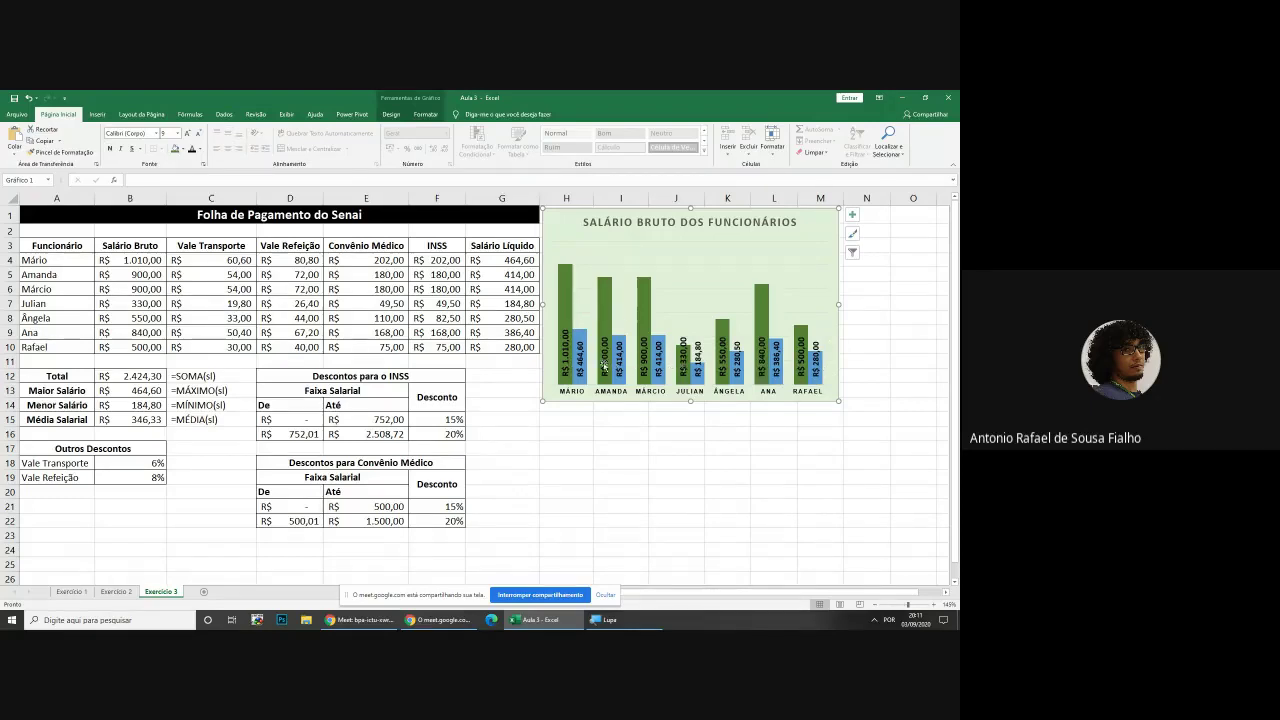
Examine the axis, axis title and legend options available as chart elements, previewing them on the chart
click(391, 114)
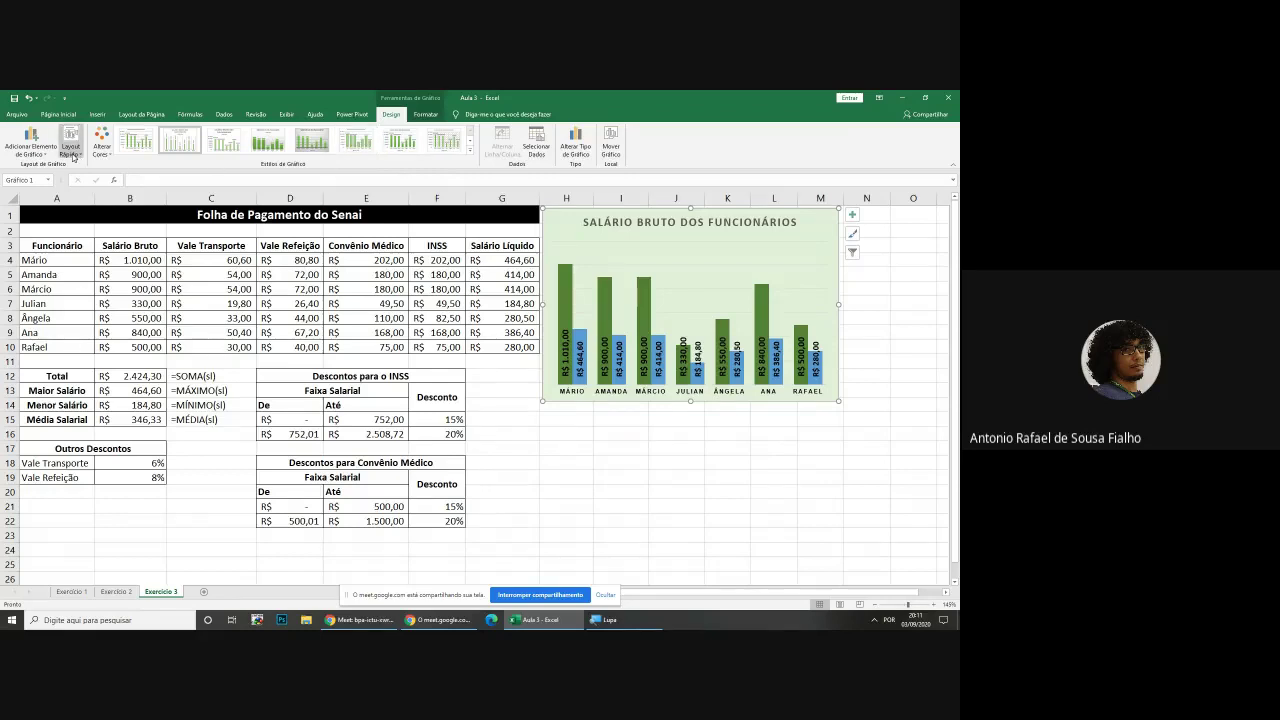
click(45, 152)
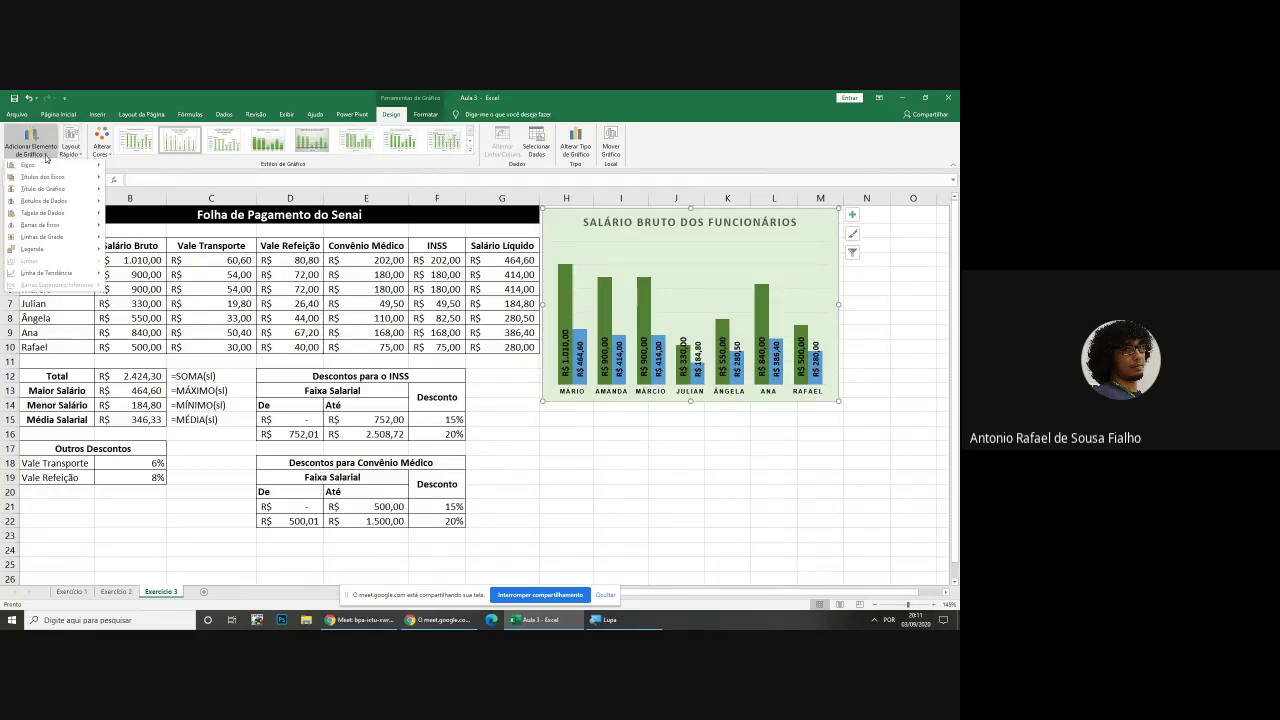
mouse_move(43, 167)
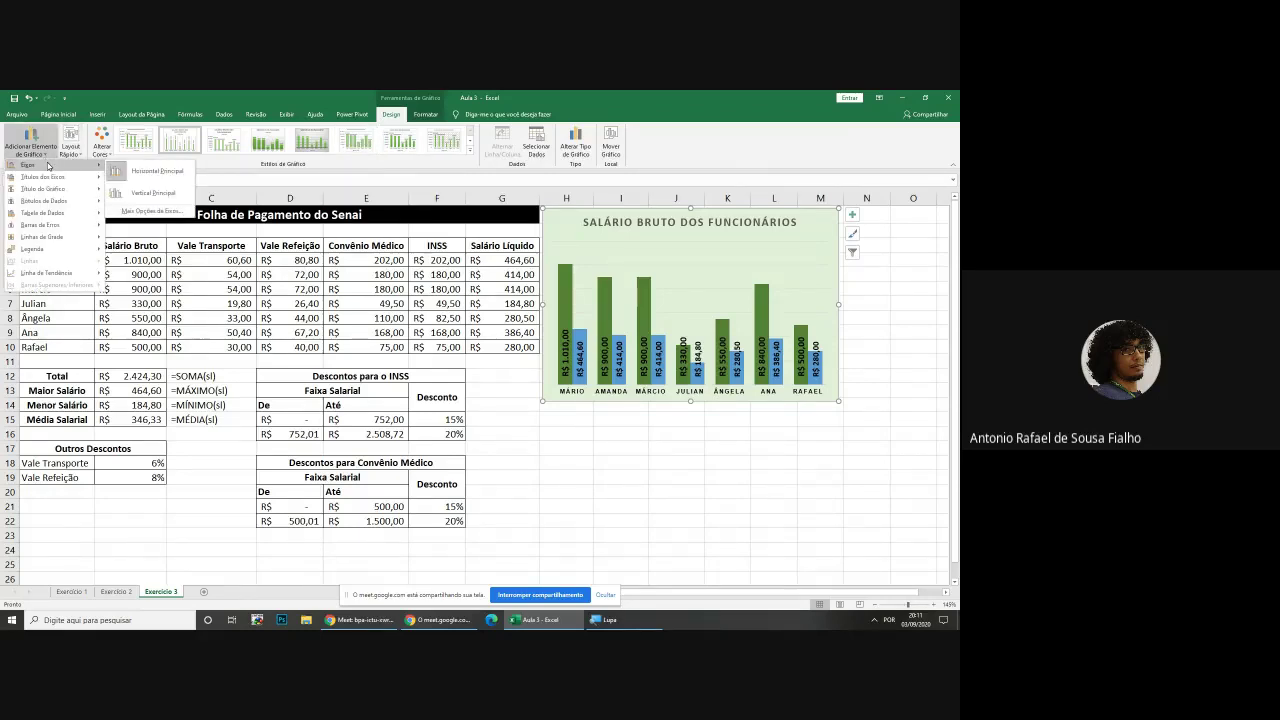
mouse_move(55, 201)
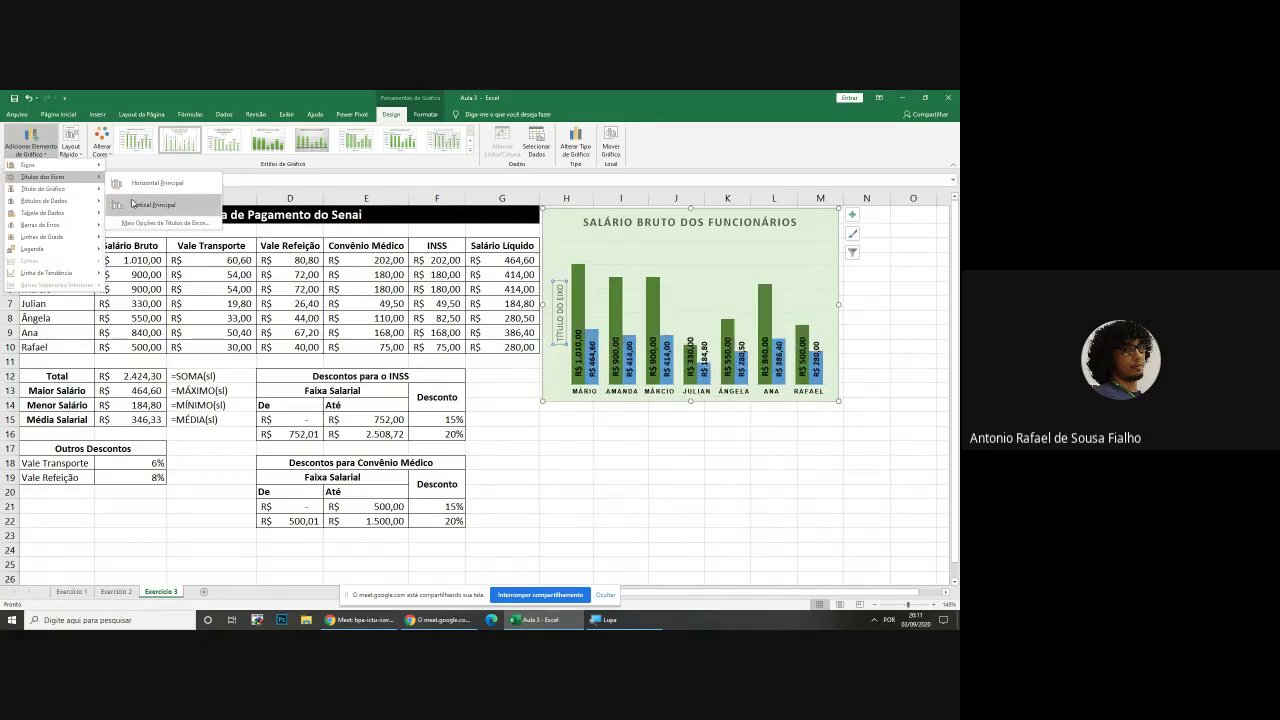
mouse_move(80, 248)
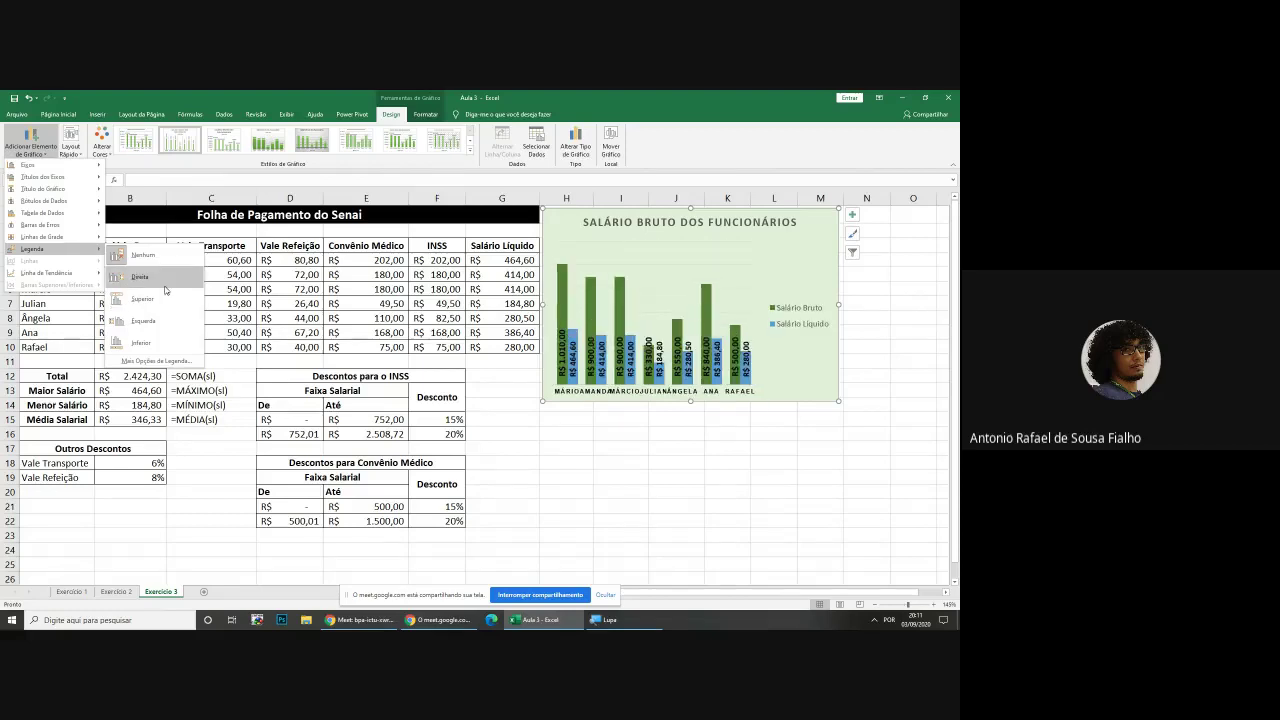
click(111, 95)
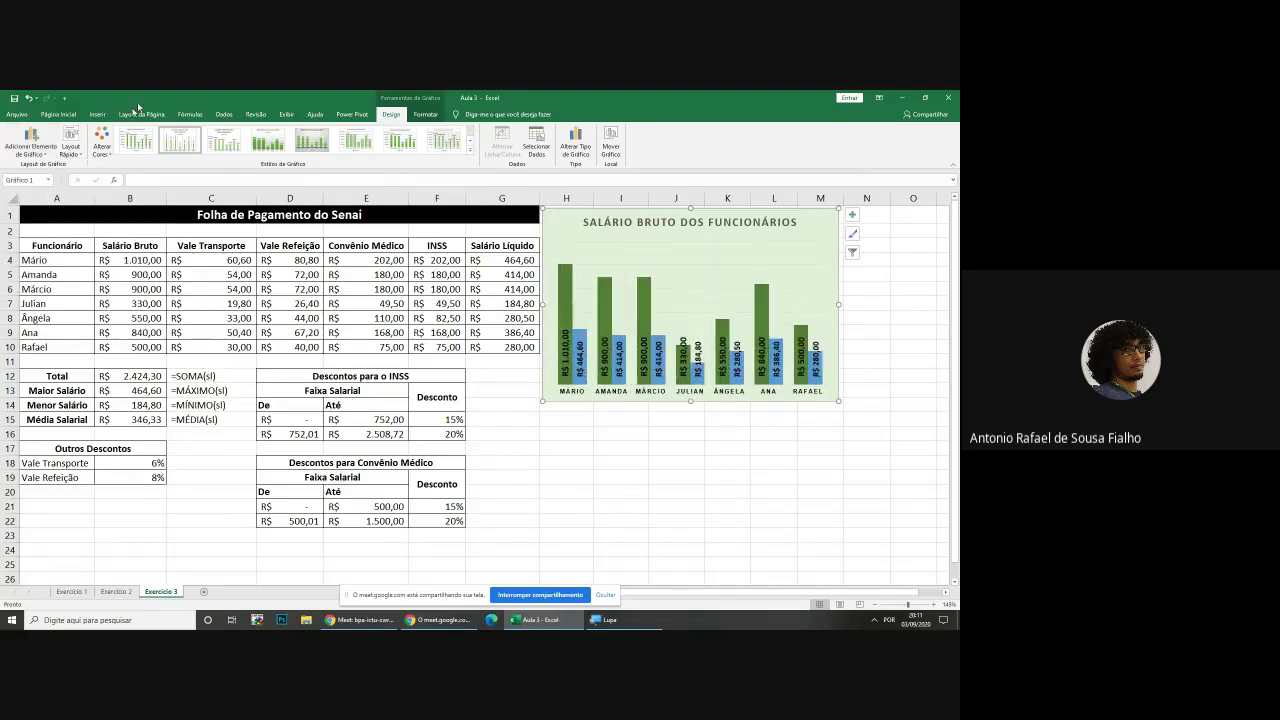
click(32, 145)
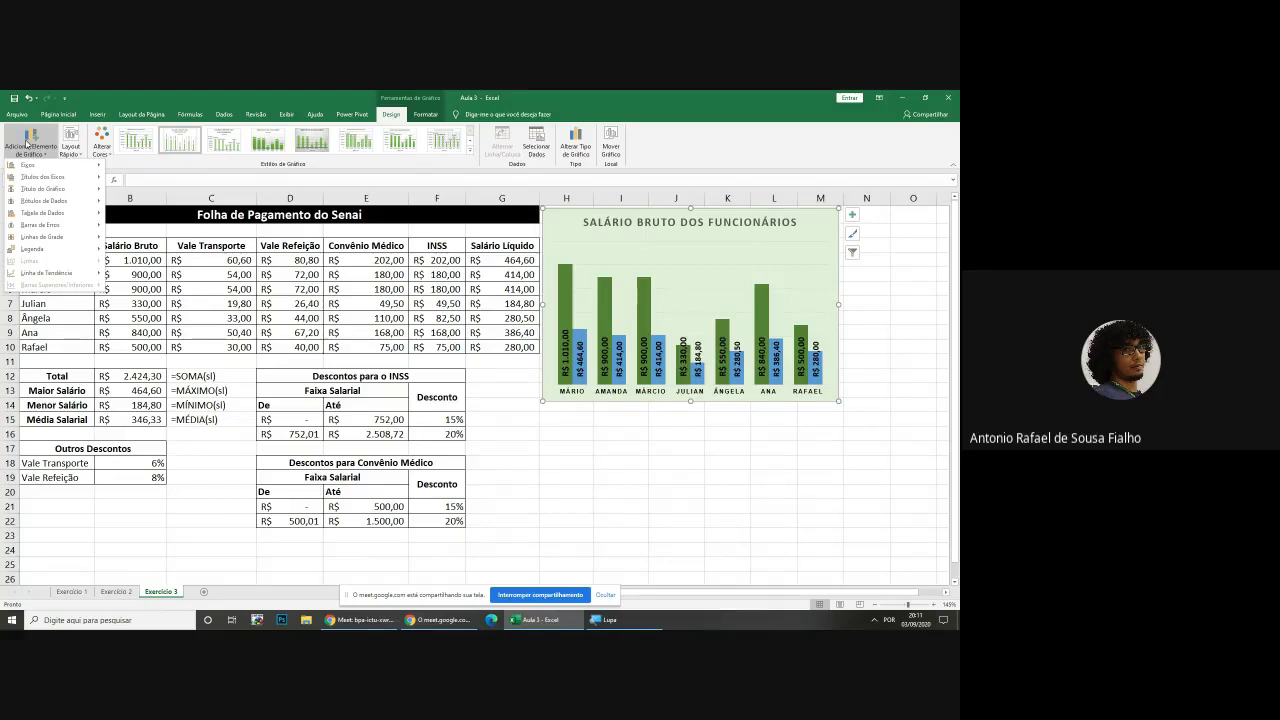
click(832, 305)
mouse_move(584, 283)
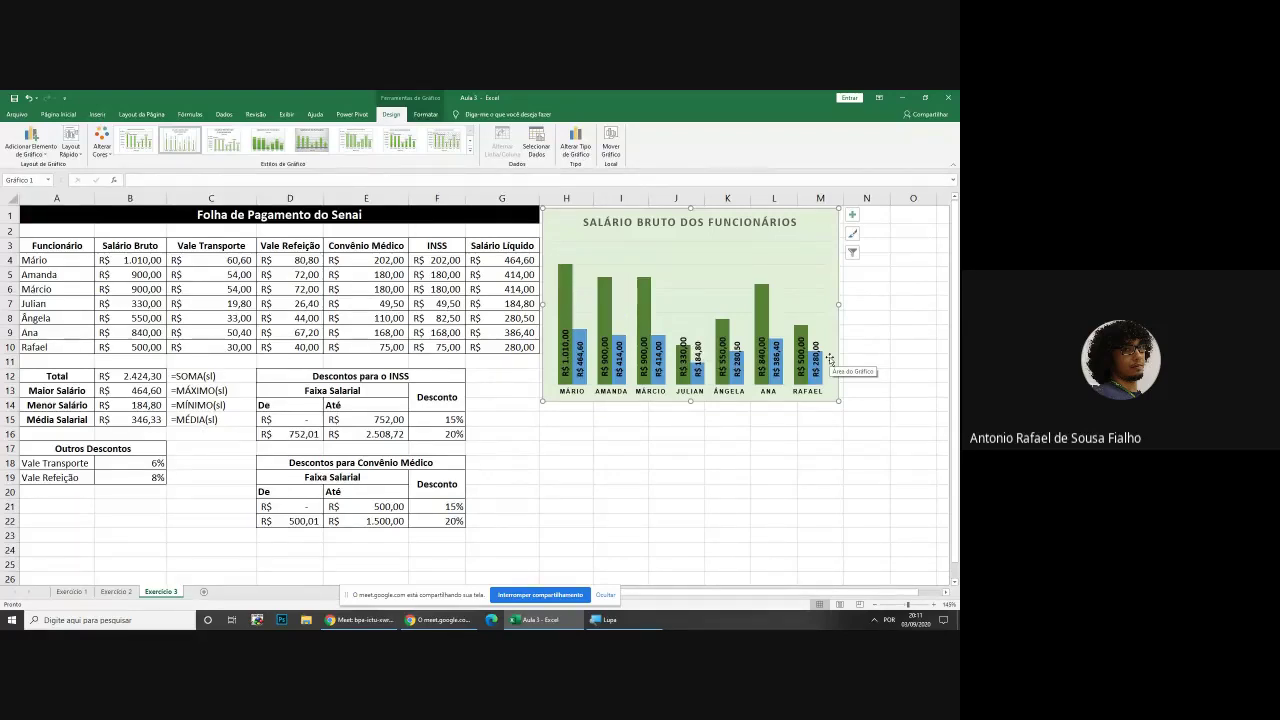
Add a legend to the column chart, positioned with the Direita option
click(624, 620)
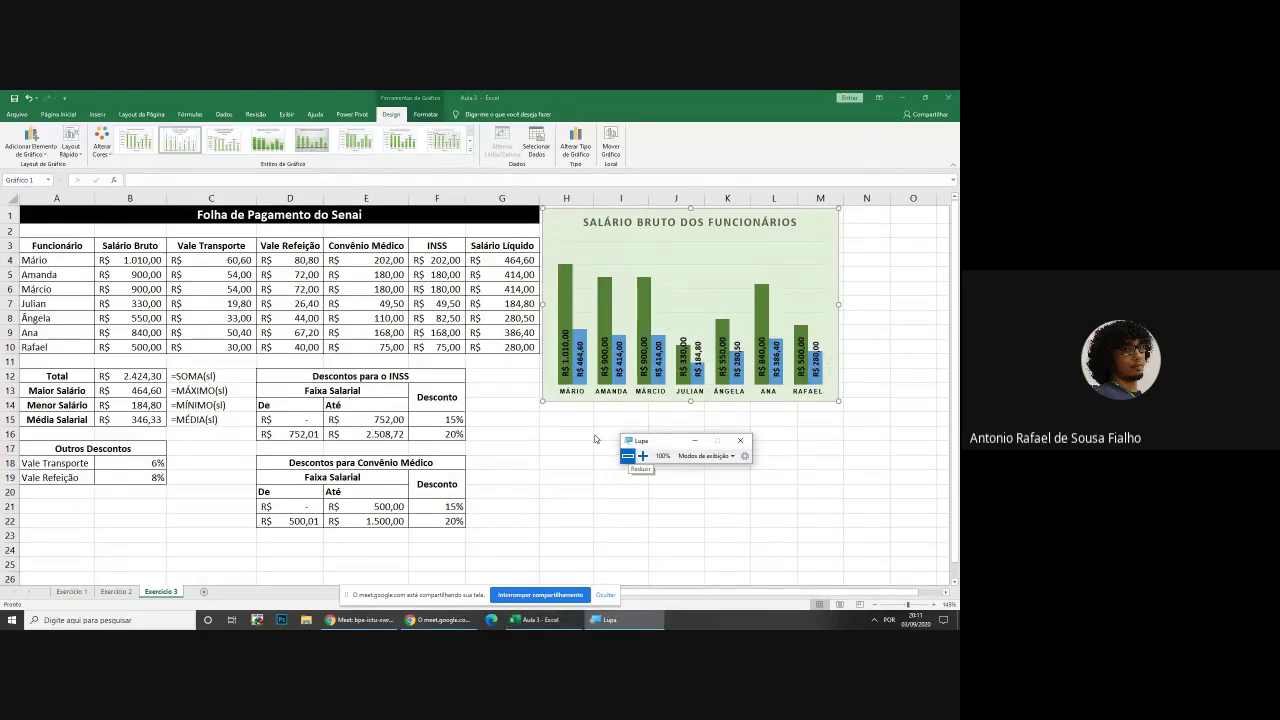
click(642, 456)
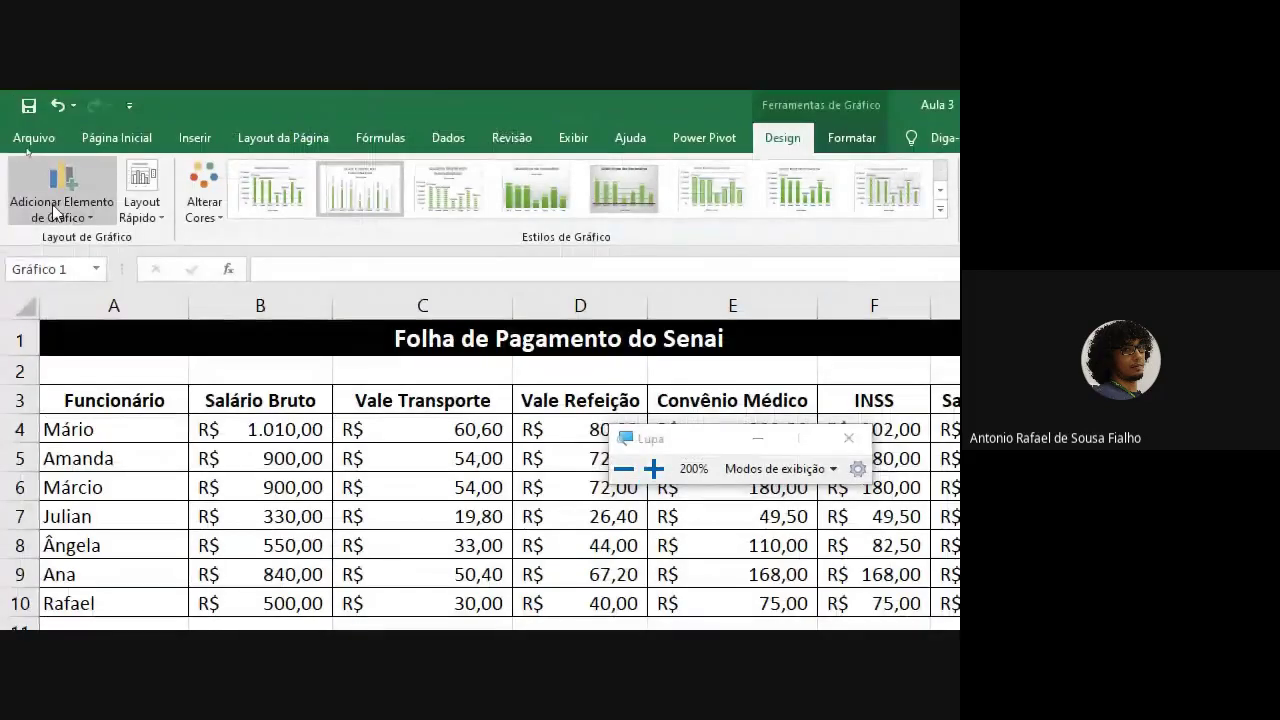
click(41, 154)
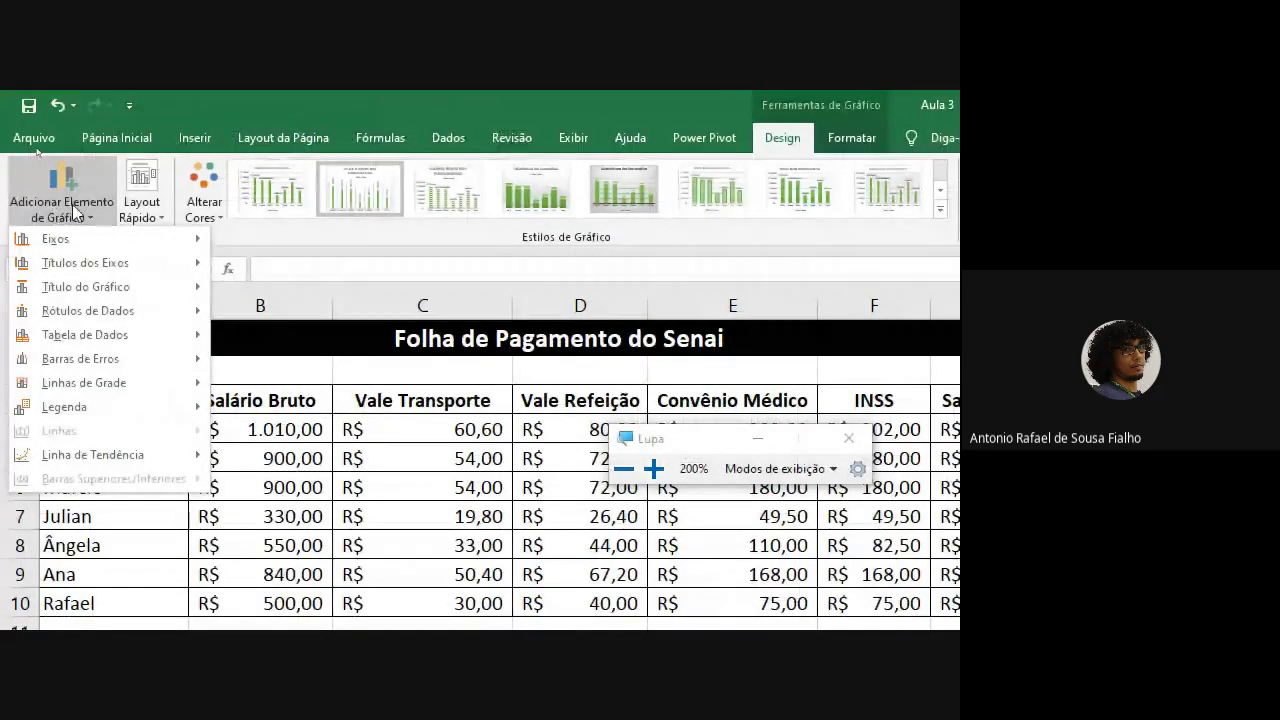
mouse_move(60, 410)
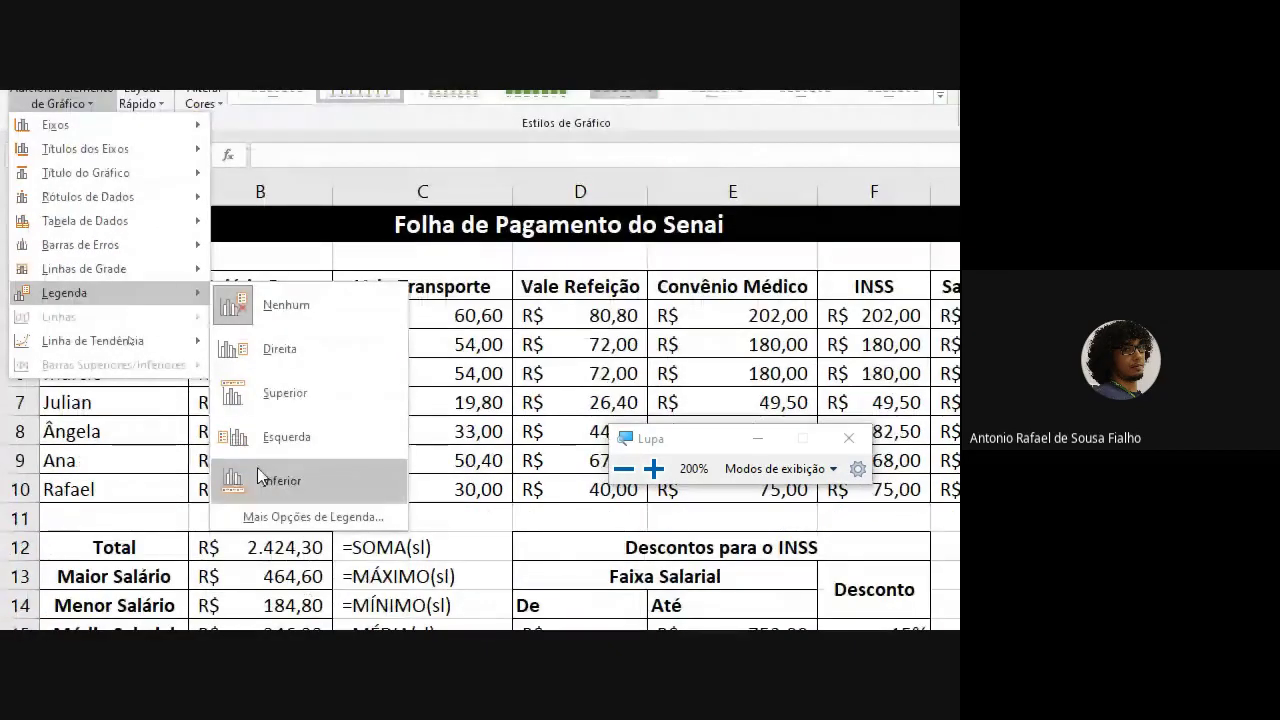
click(278, 350)
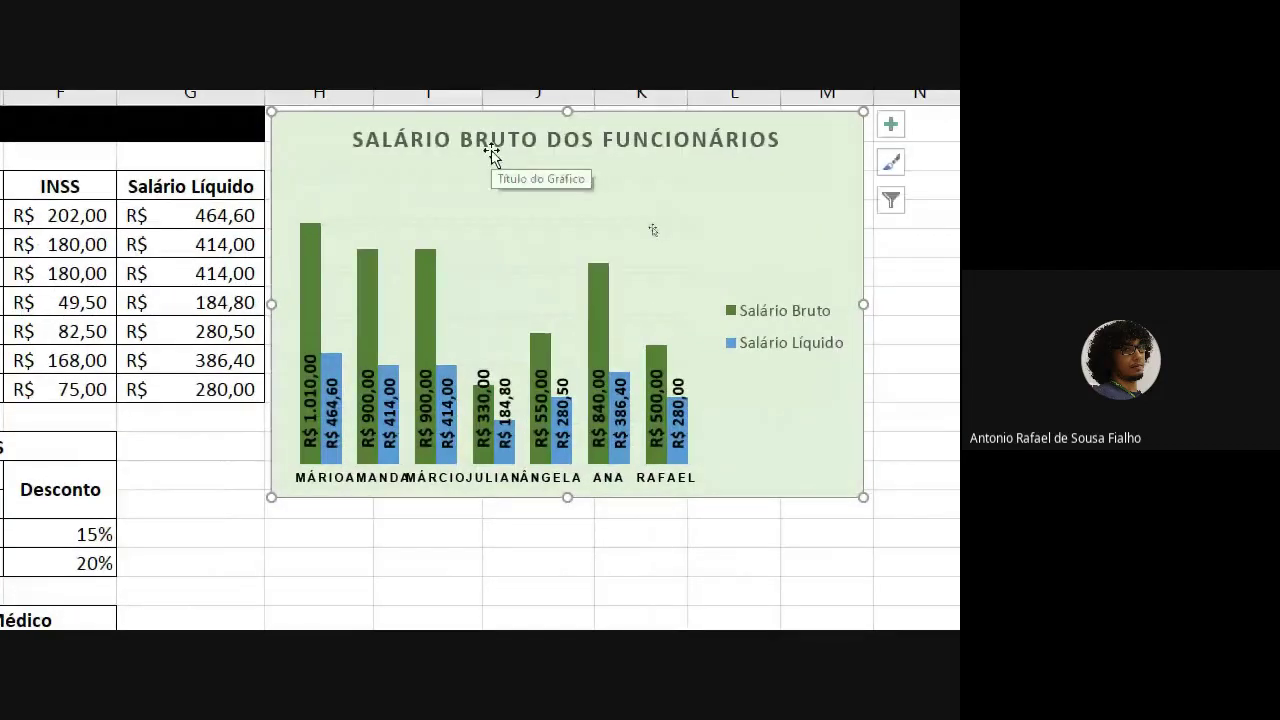
Remove the word Bruto from the chart title so it reads Salário dos Funcionários
click(497, 143)
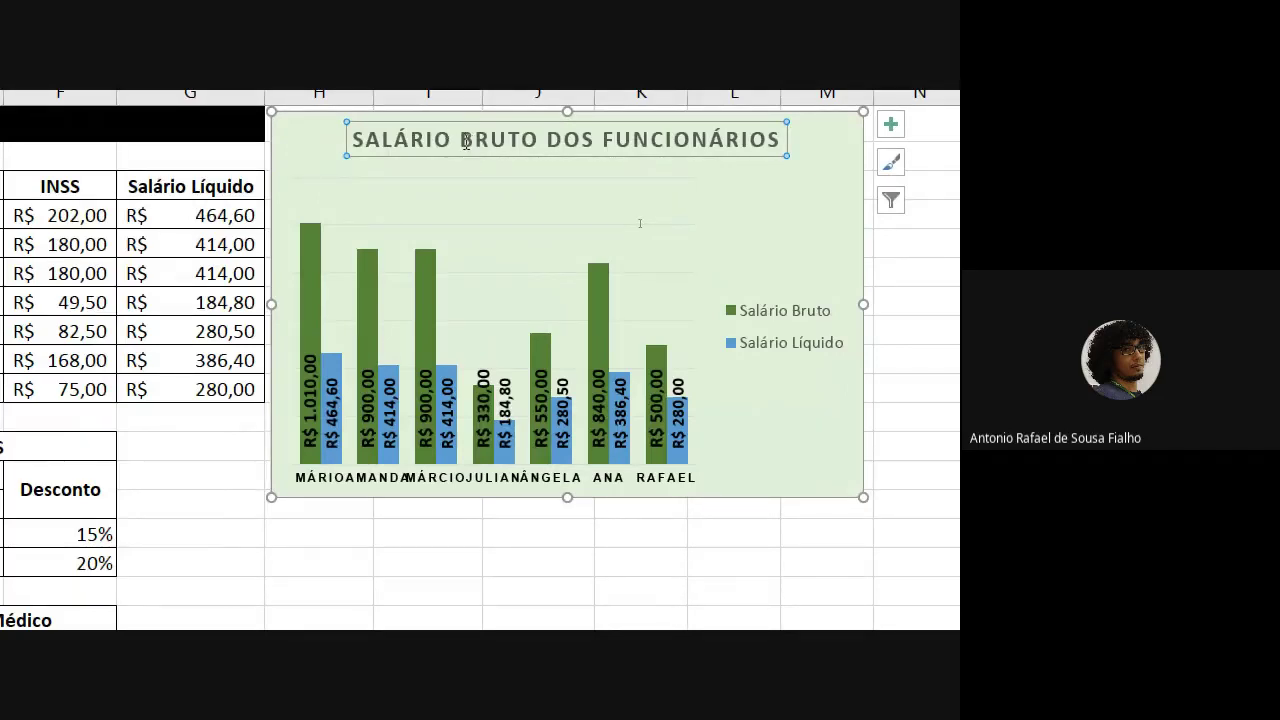
drag(465, 143, 540, 143)
key(Delete)
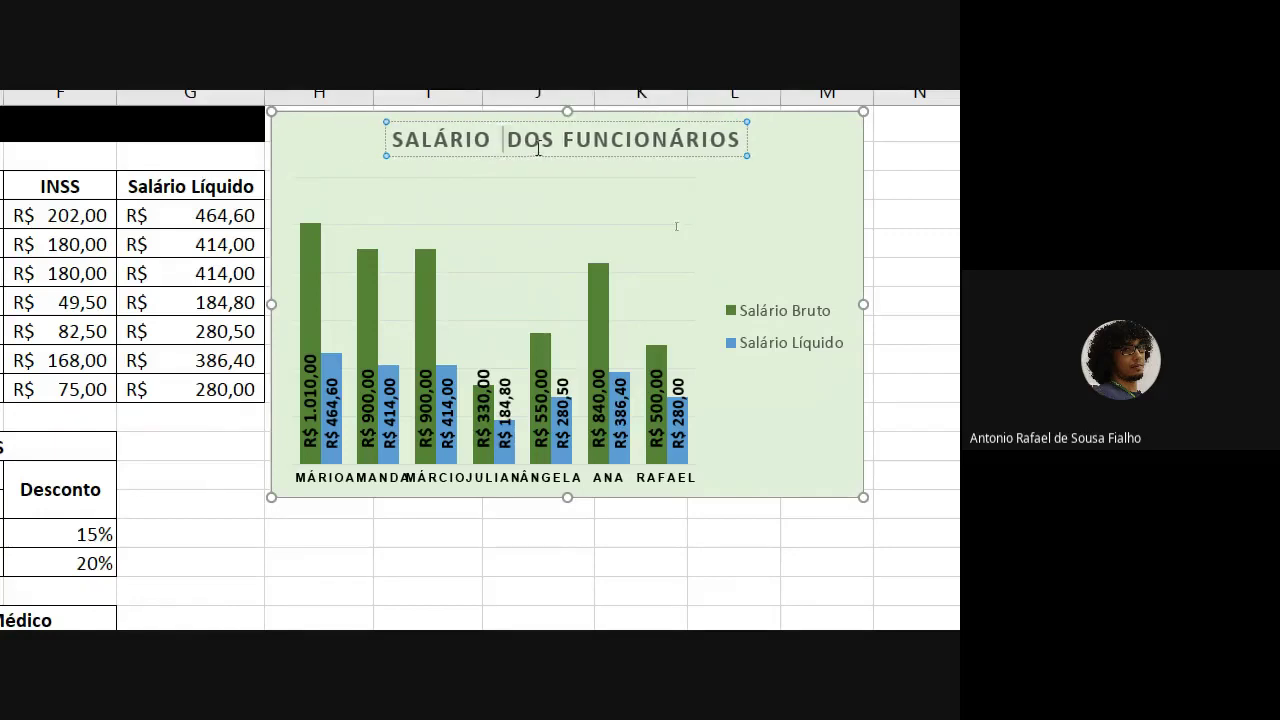
click(835, 149)
key(super+plus)
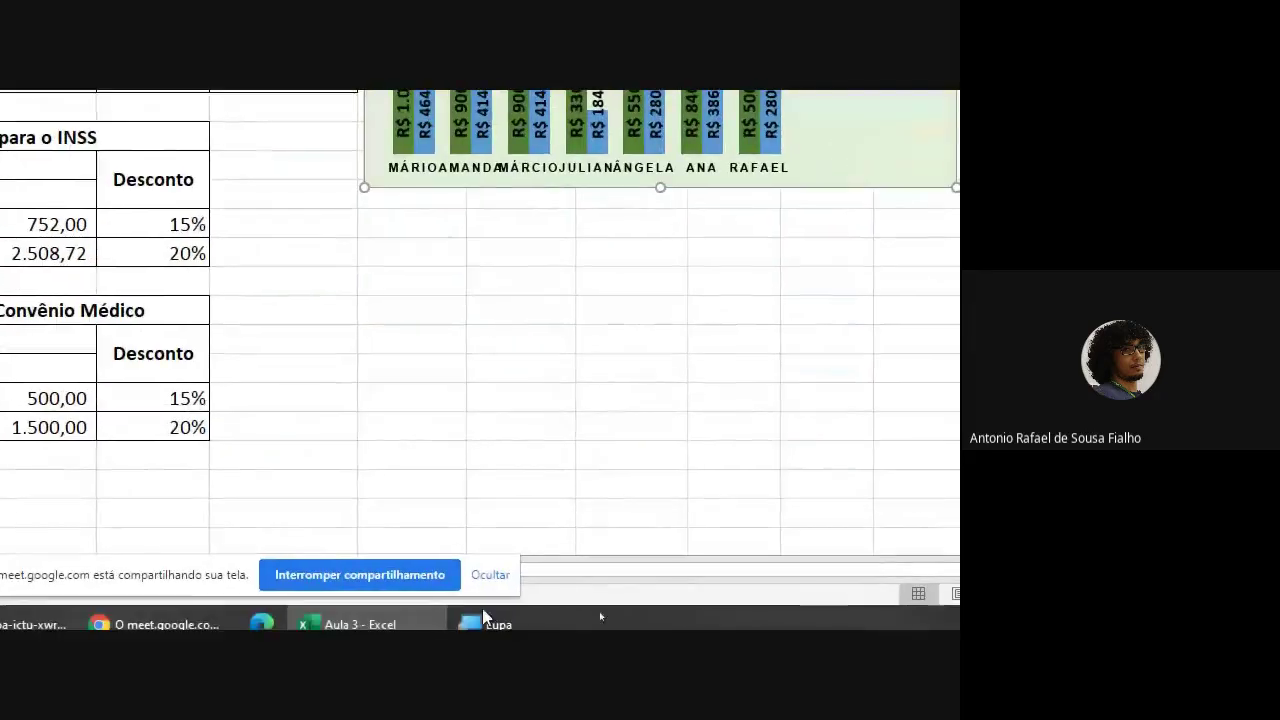
click(619, 474)
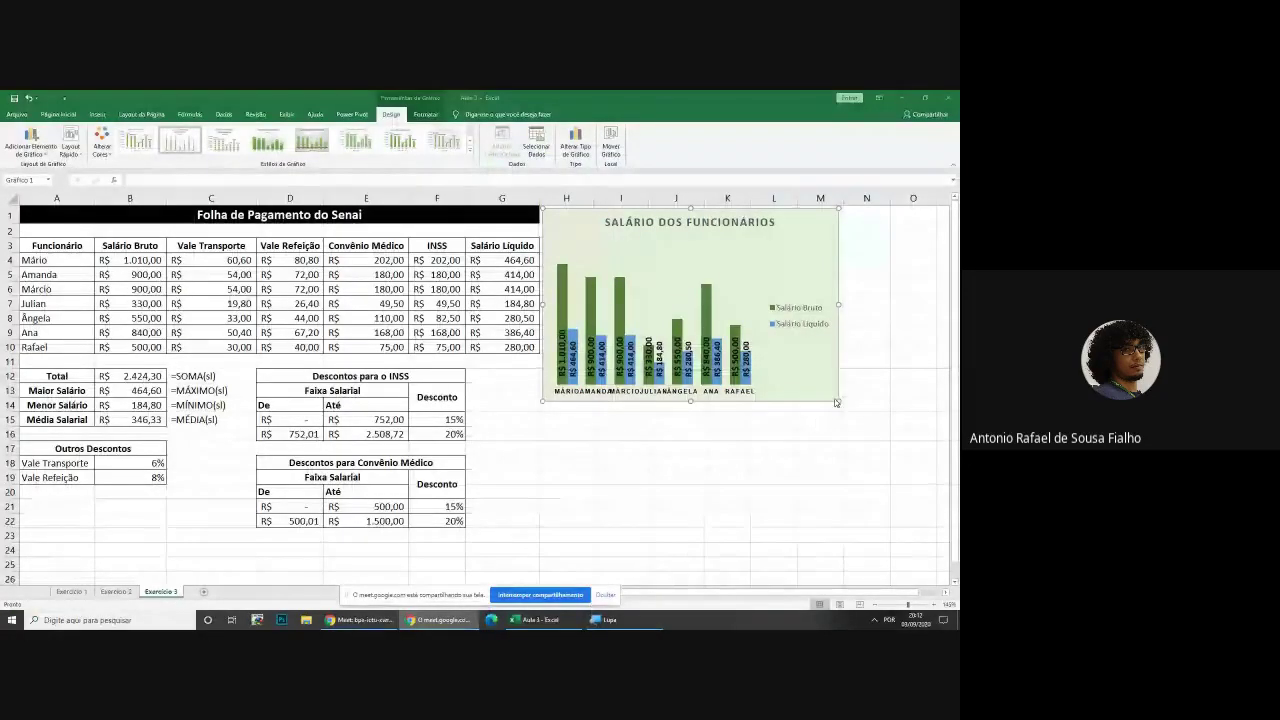
Enlarge the column chart until it extends slightly past column N and down into row 15
click(838, 403)
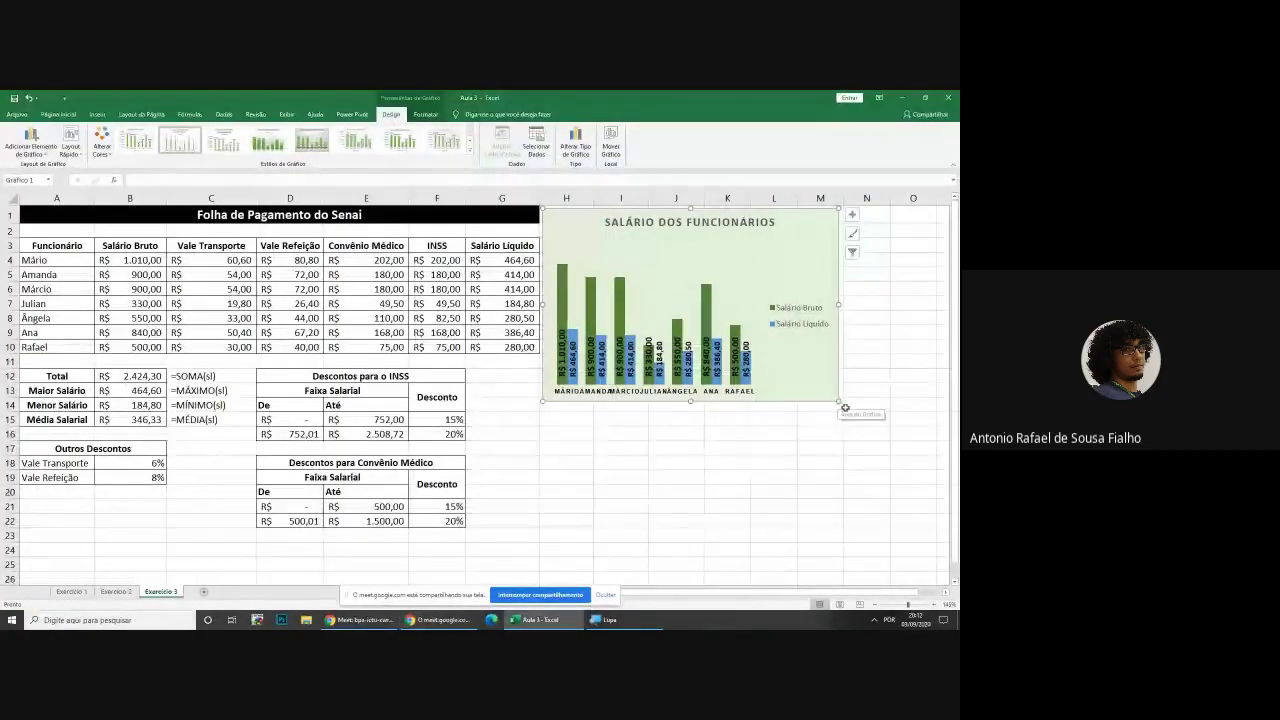
drag(839, 403, 874, 411)
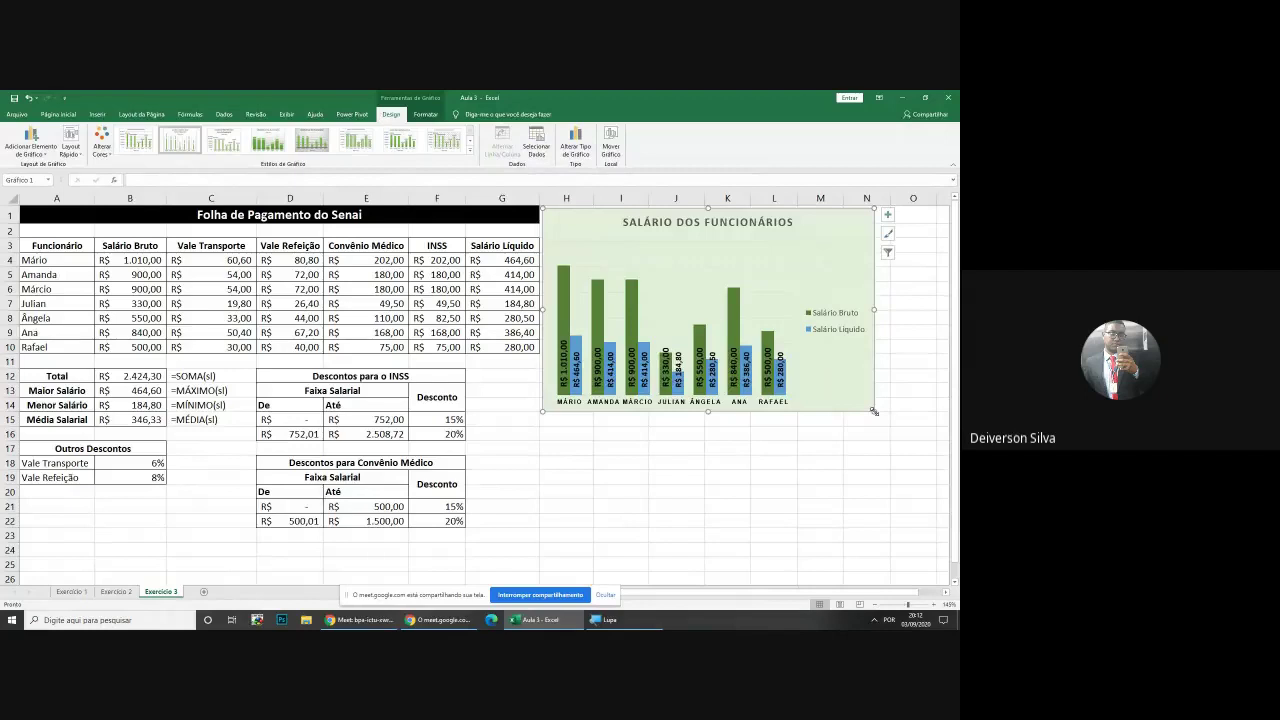
drag(874, 411, 880, 413)
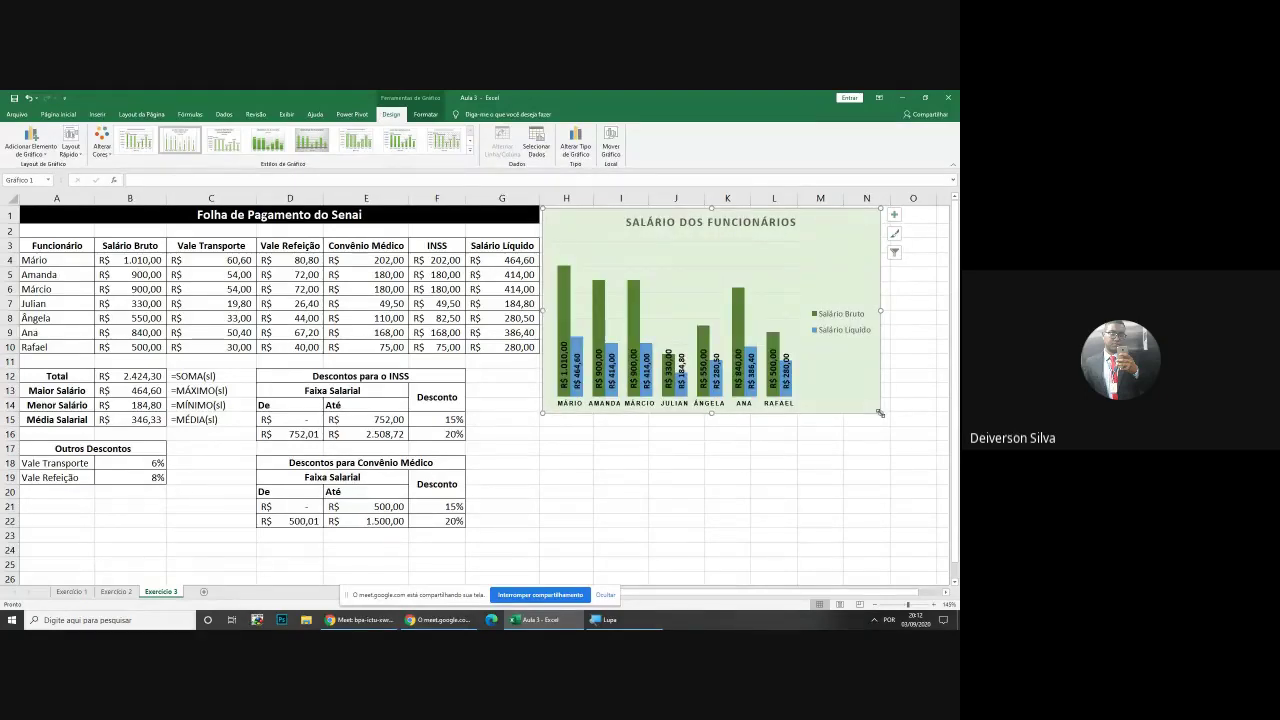
click(777, 473)
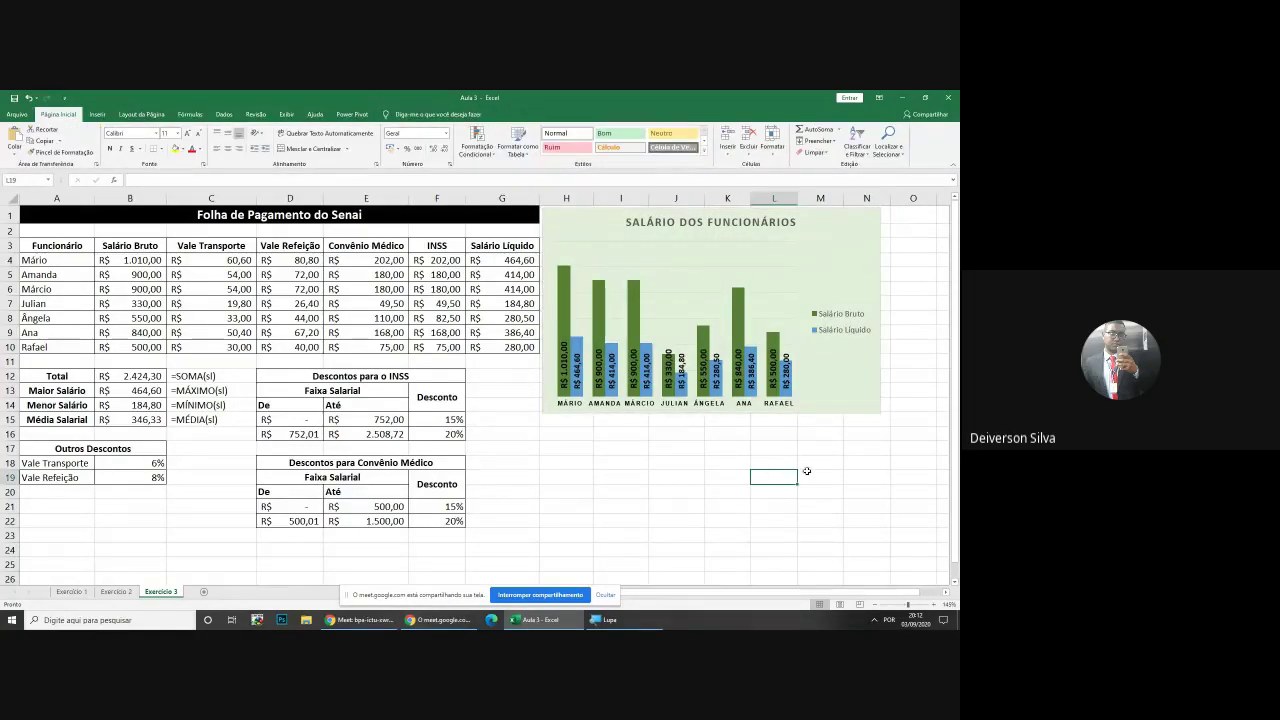
Reduce the font size of the employee names on the horizontal axis and of the Salário Líquido data labels
click(572, 408)
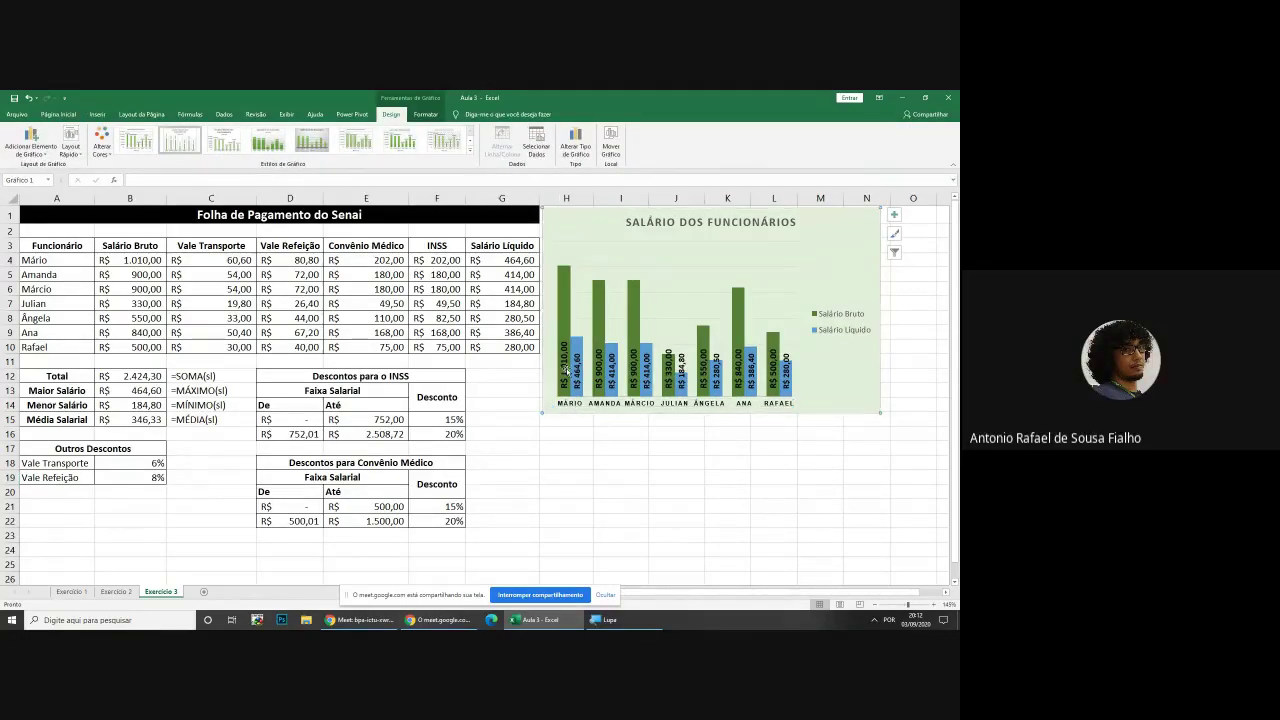
click(59, 114)
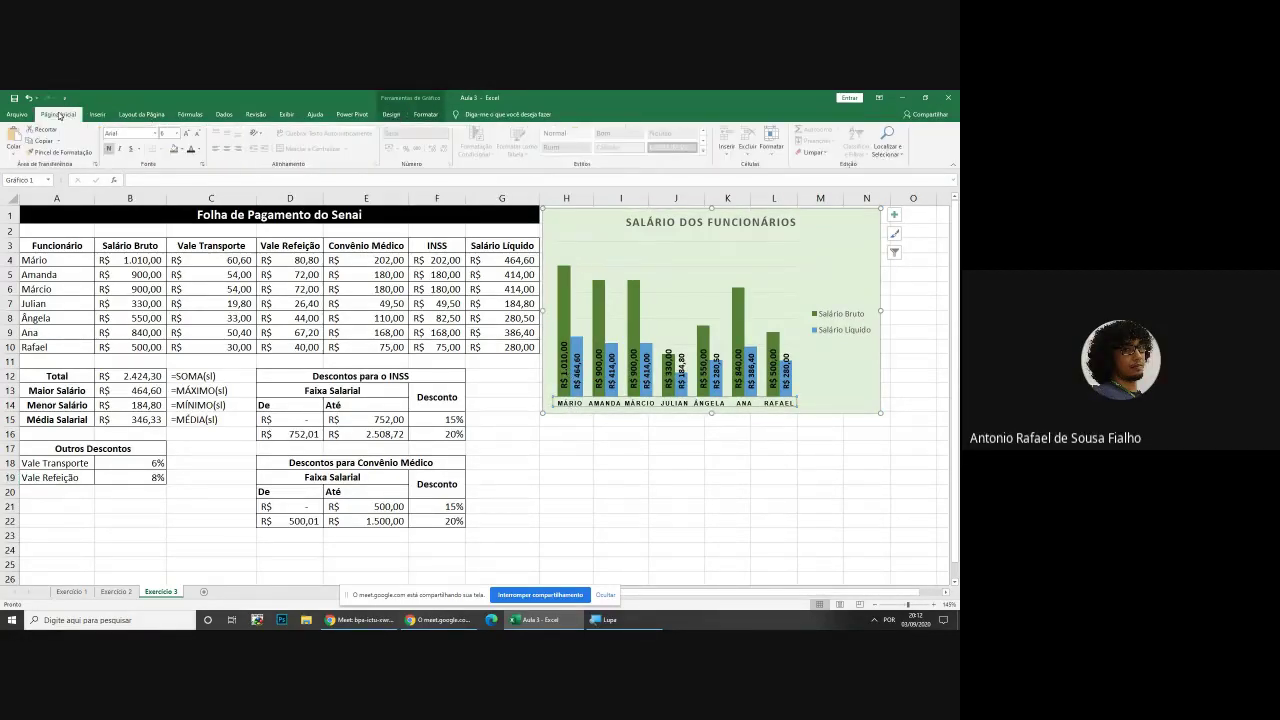
click(198, 136)
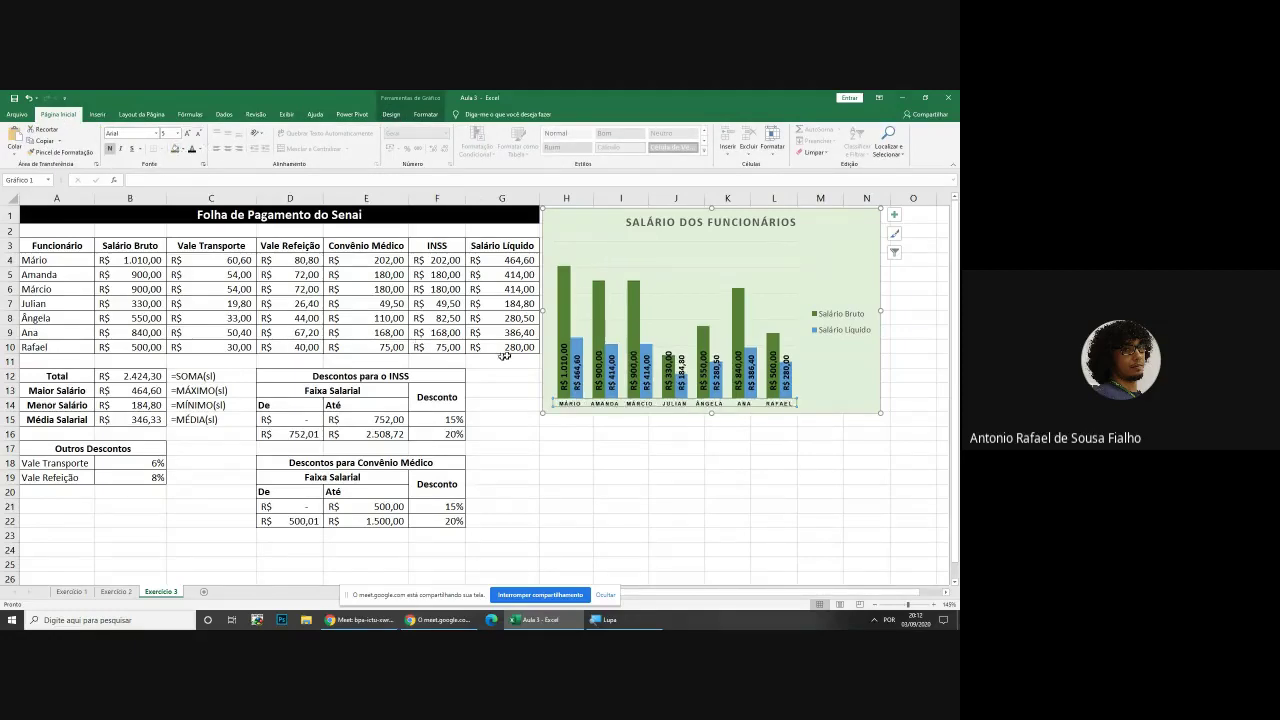
click(563, 366)
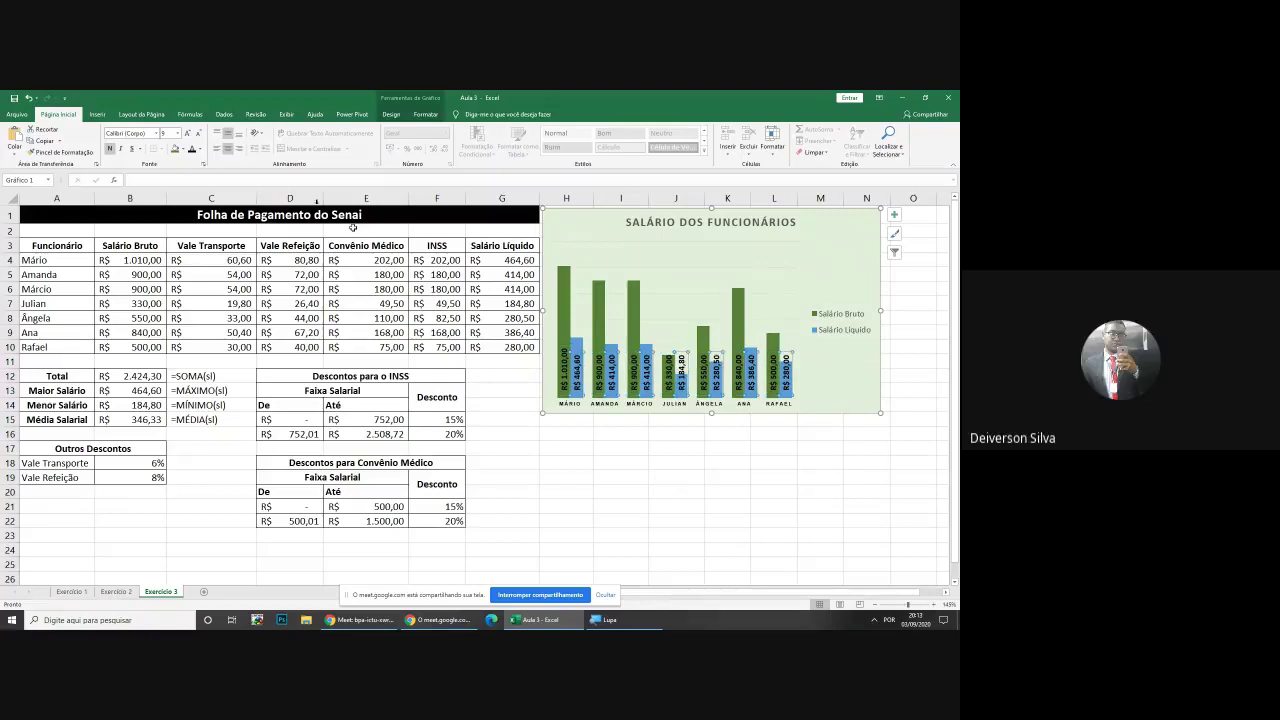
click(198, 134)
click(832, 452)
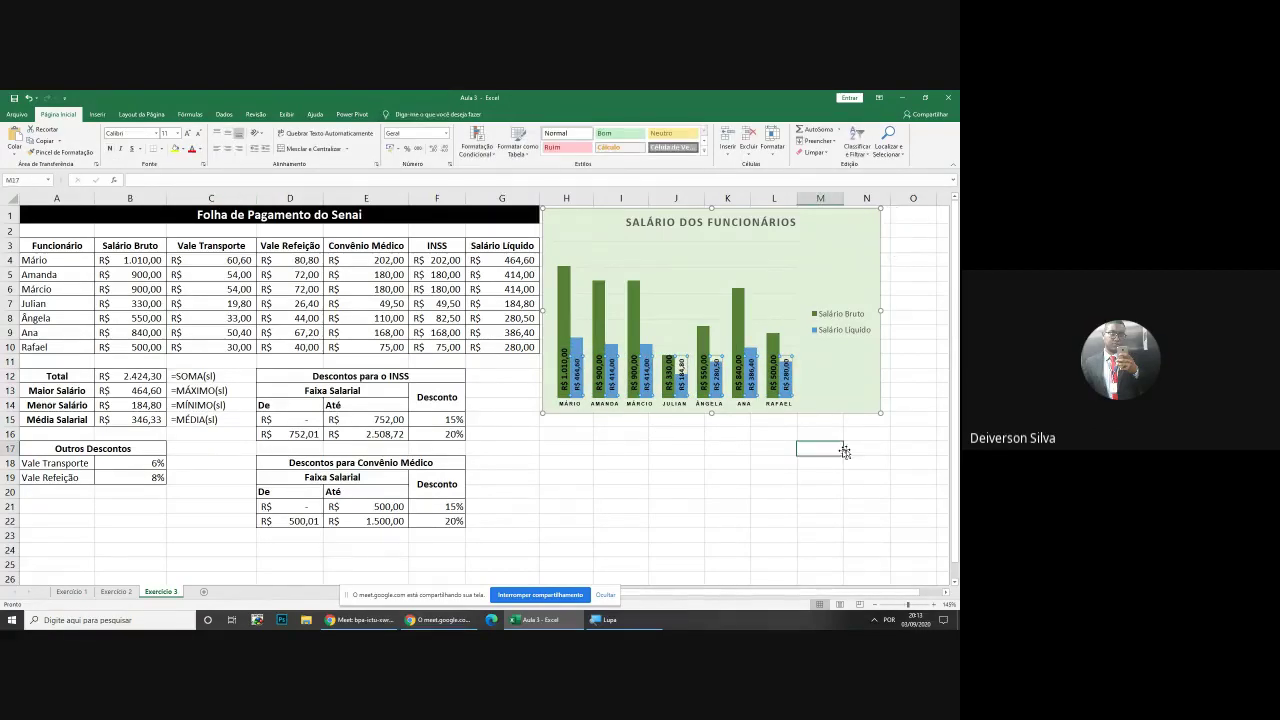
Shrink the column chart to end near the edge of column M and reduce the Salário Bruto data labels' font size
click(877, 413)
drag(878, 413, 846, 403)
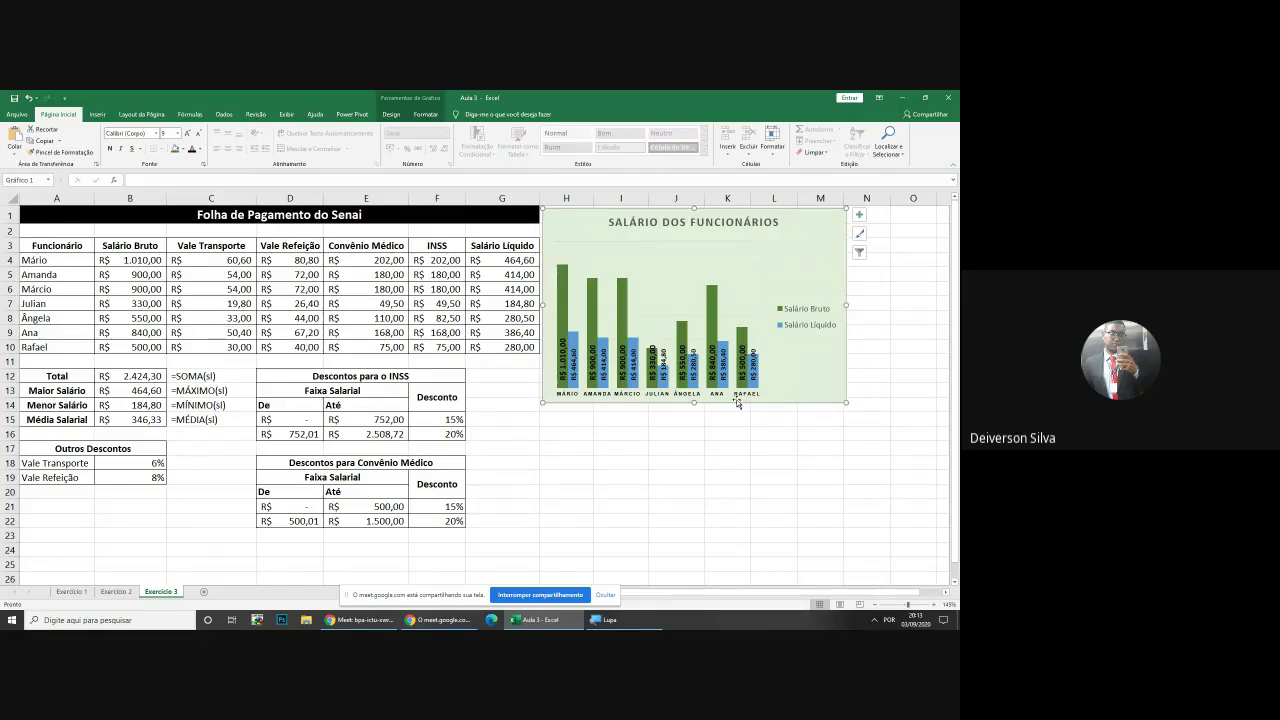
click(720, 370)
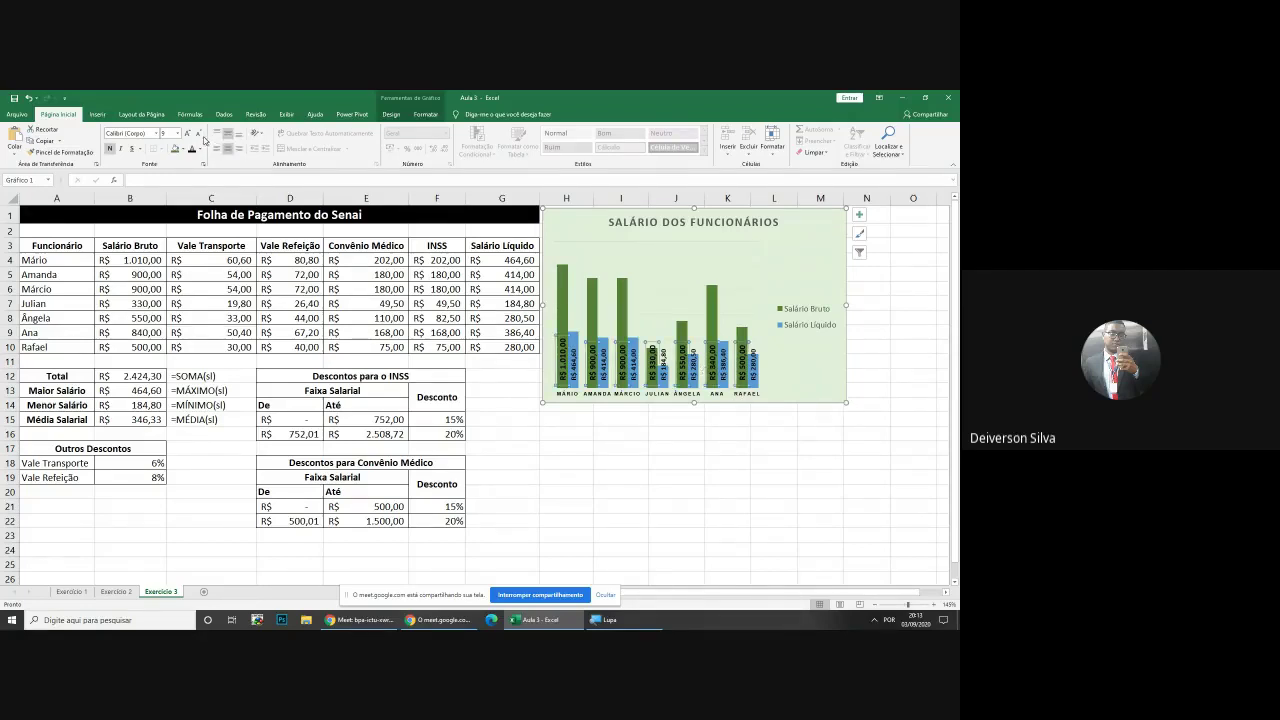
click(738, 464)
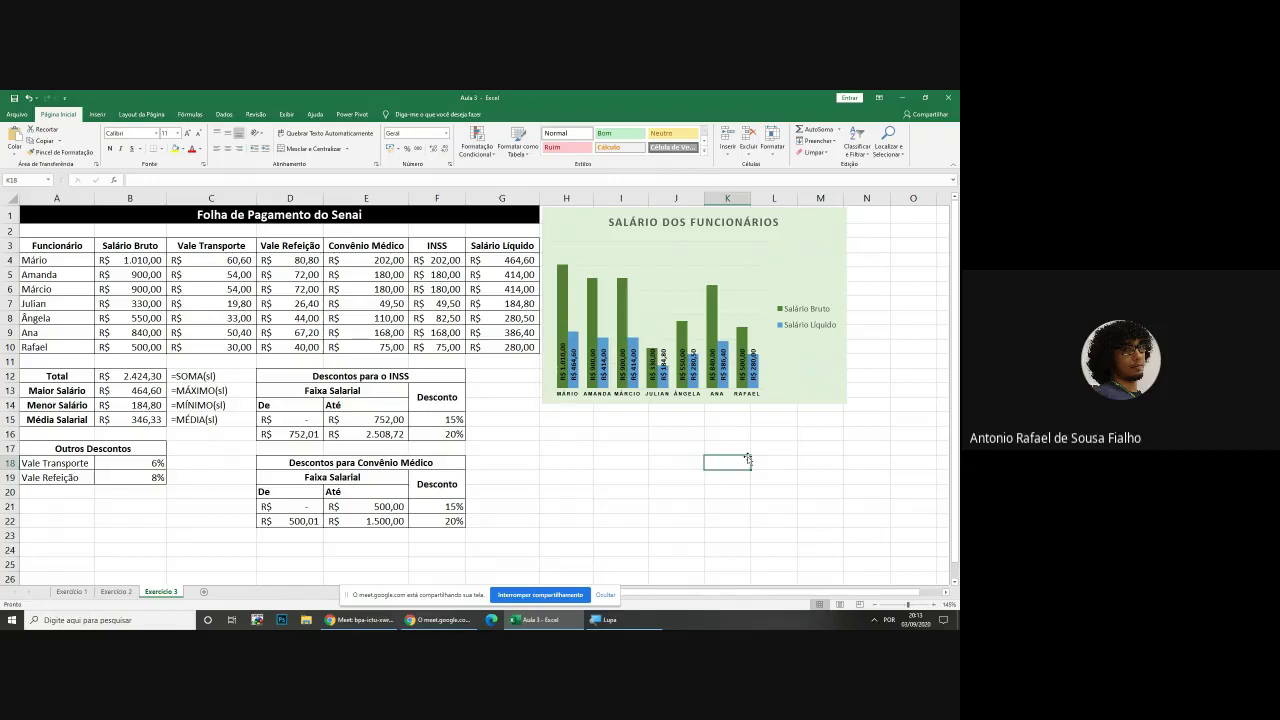
Insert a 2D pie chart from the Funcionário column A3:A10 and the INSS column F3:F10
drag(589, 430, 817, 518)
click(731, 469)
click(100, 115)
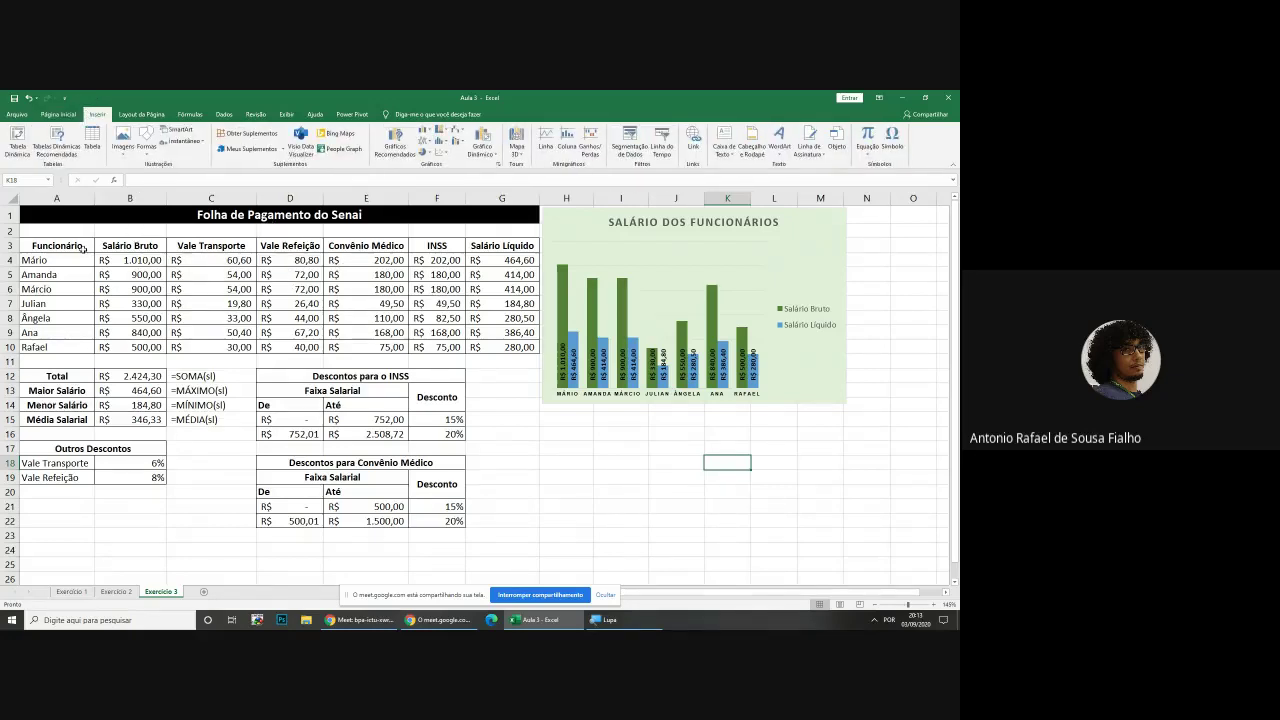
drag(70, 245, 68, 347)
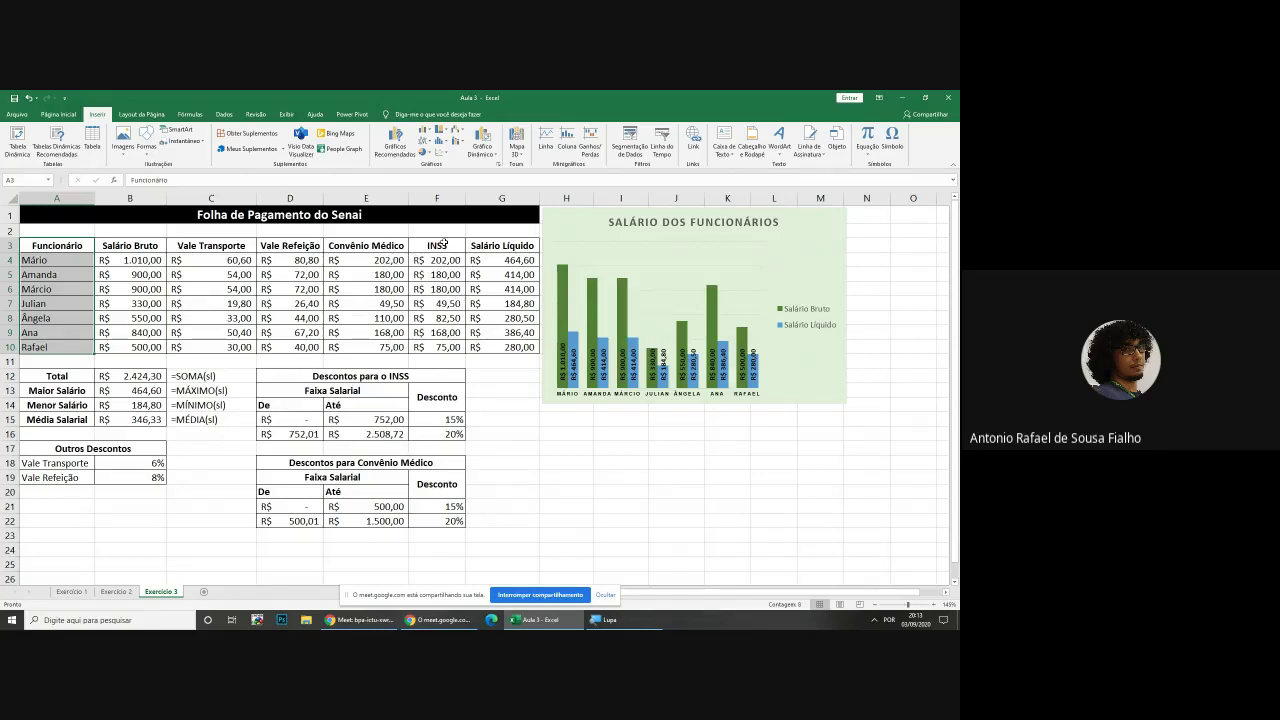
drag(444, 243, 441, 338)
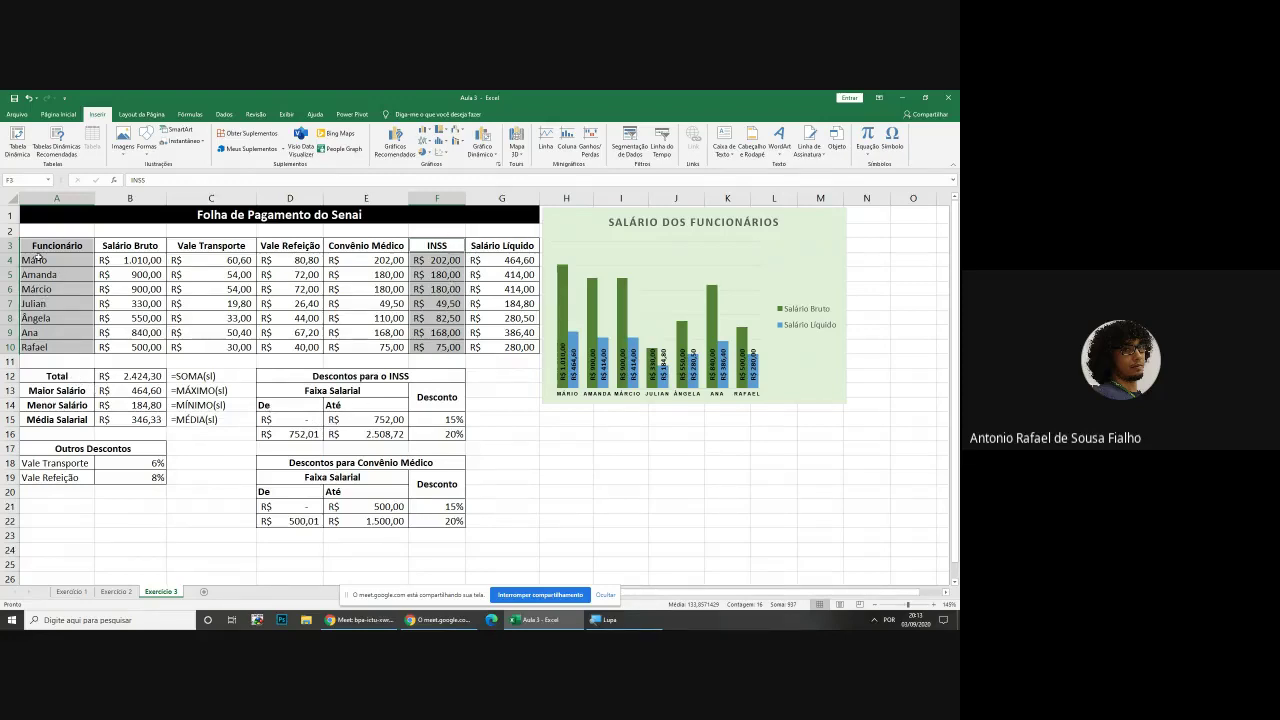
click(618, 619)
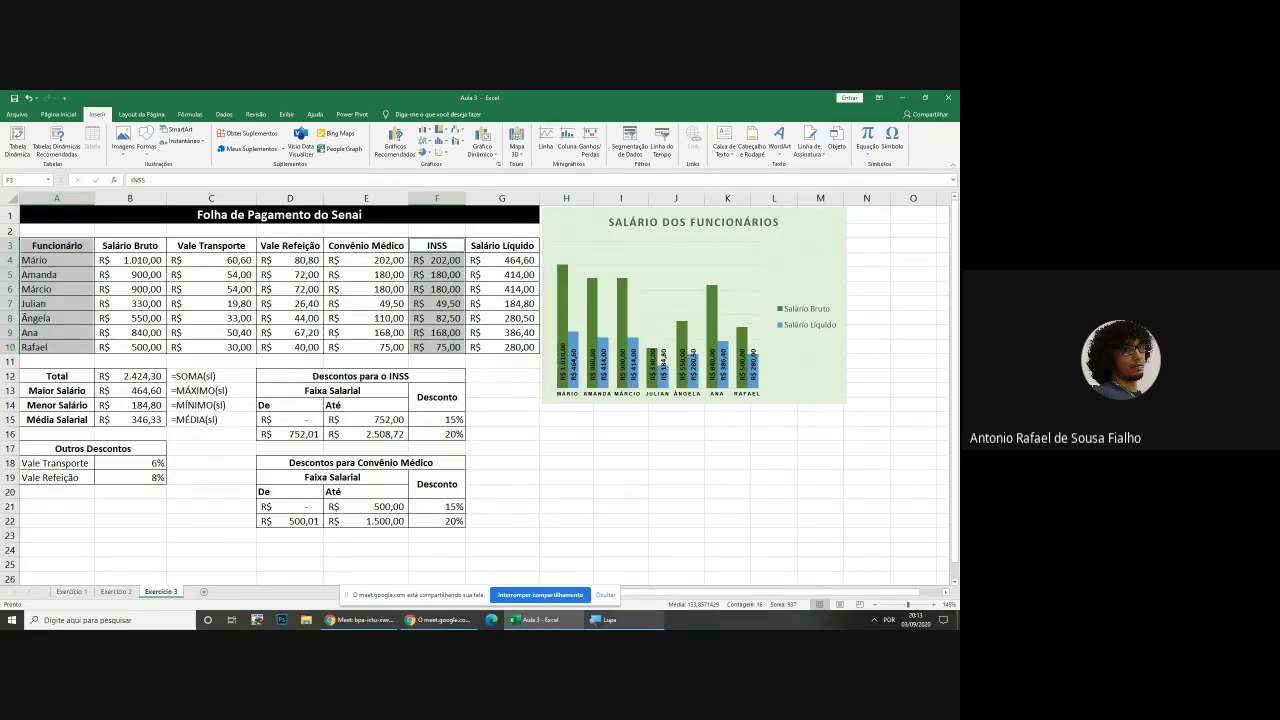
click(686, 541)
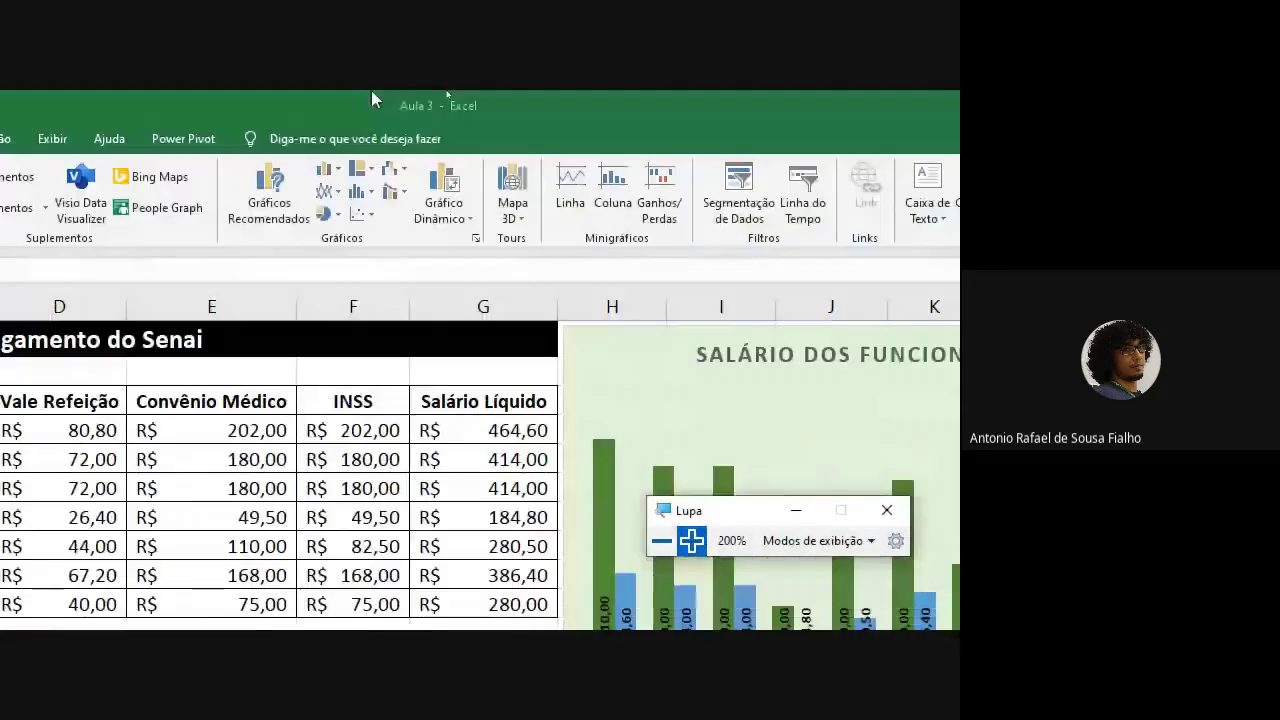
click(373, 99)
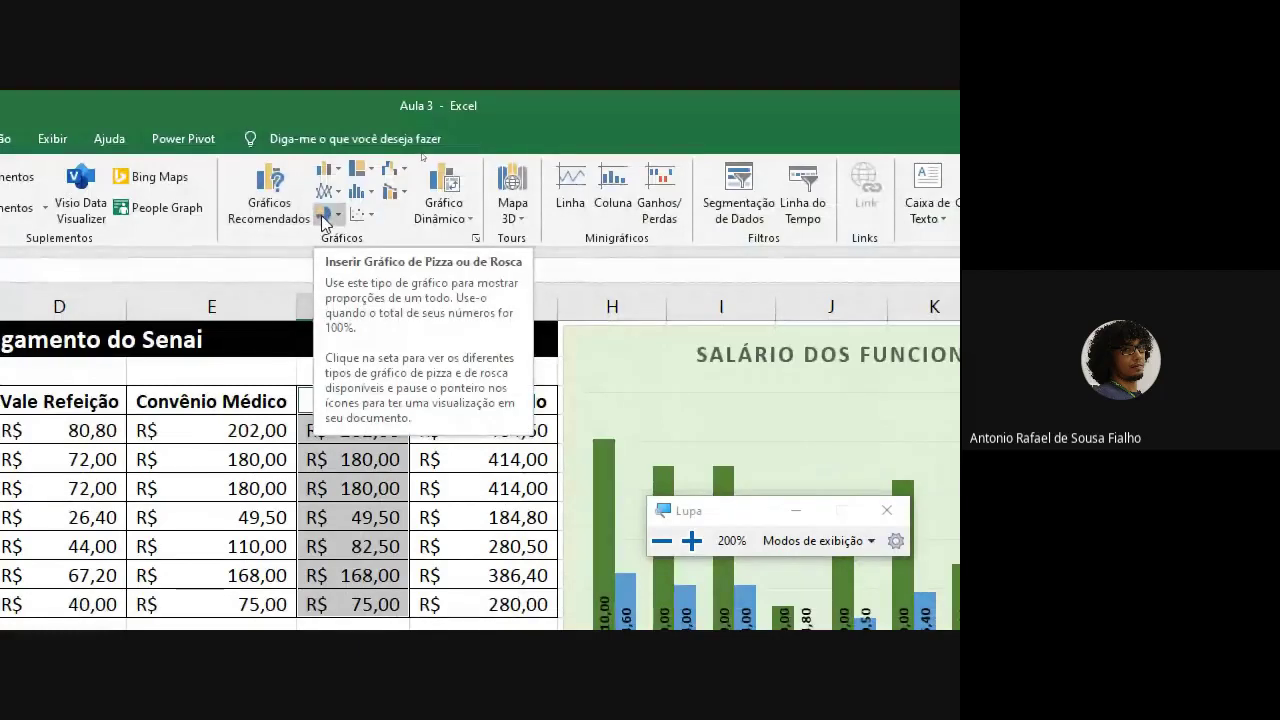
click(321, 215)
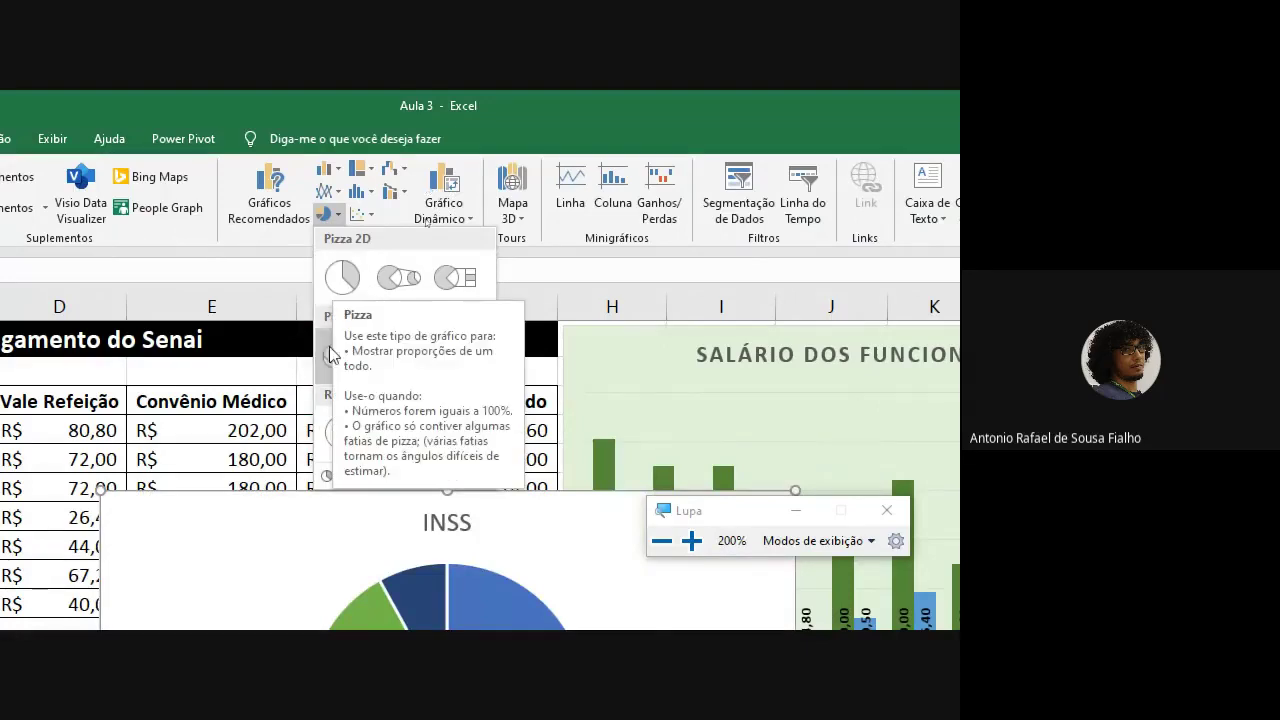
click(340, 278)
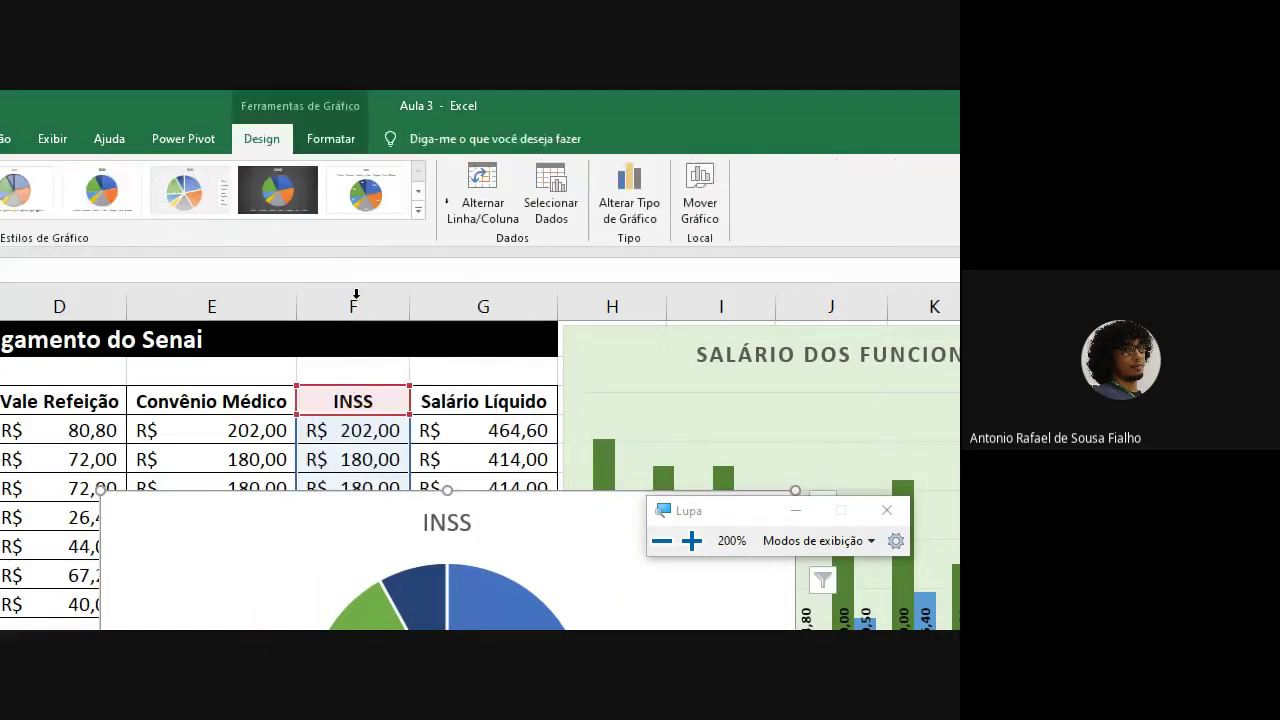
Shrink the INSS pie chart and place it over the column chart, starting at column H beside the payroll table
click(792, 512)
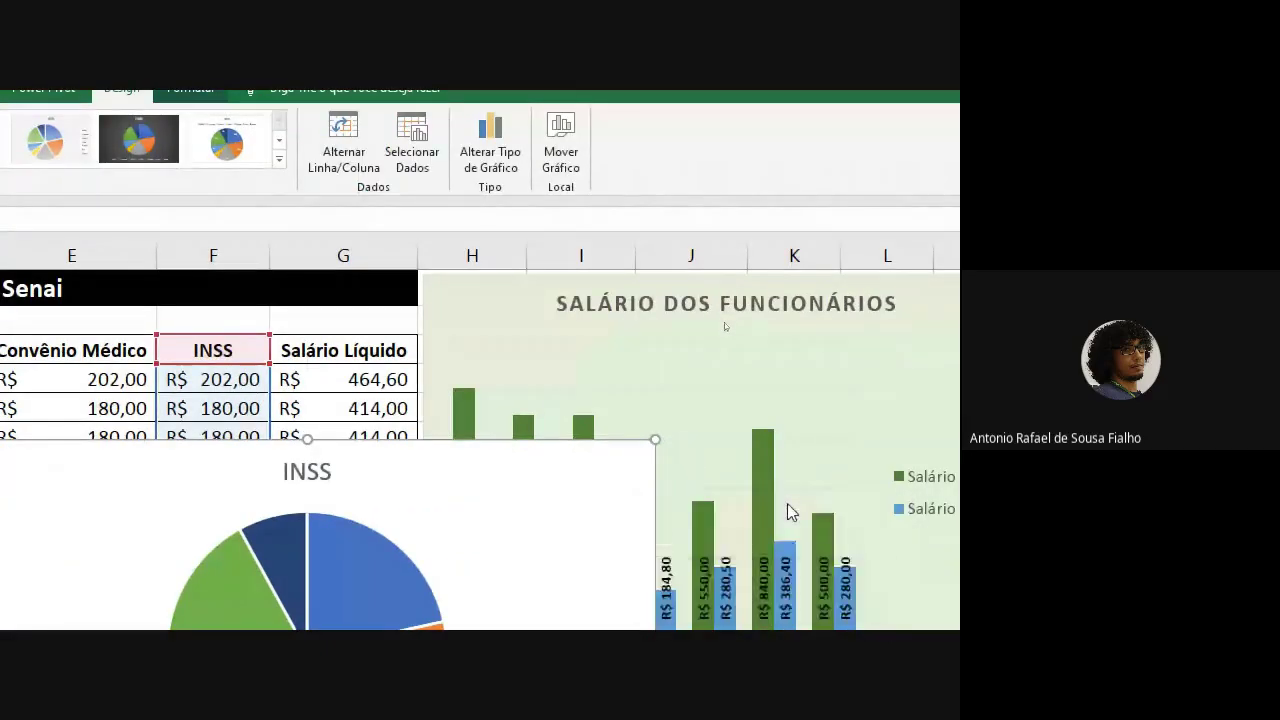
click(700, 608)
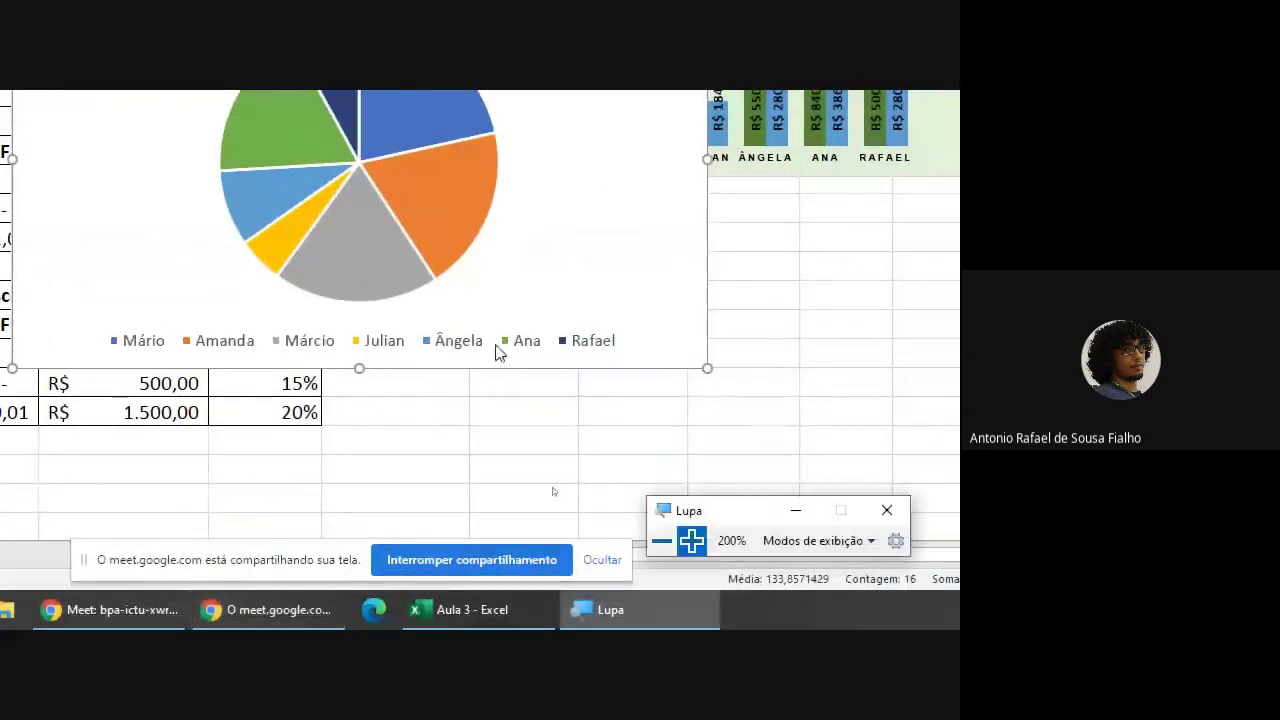
click(664, 538)
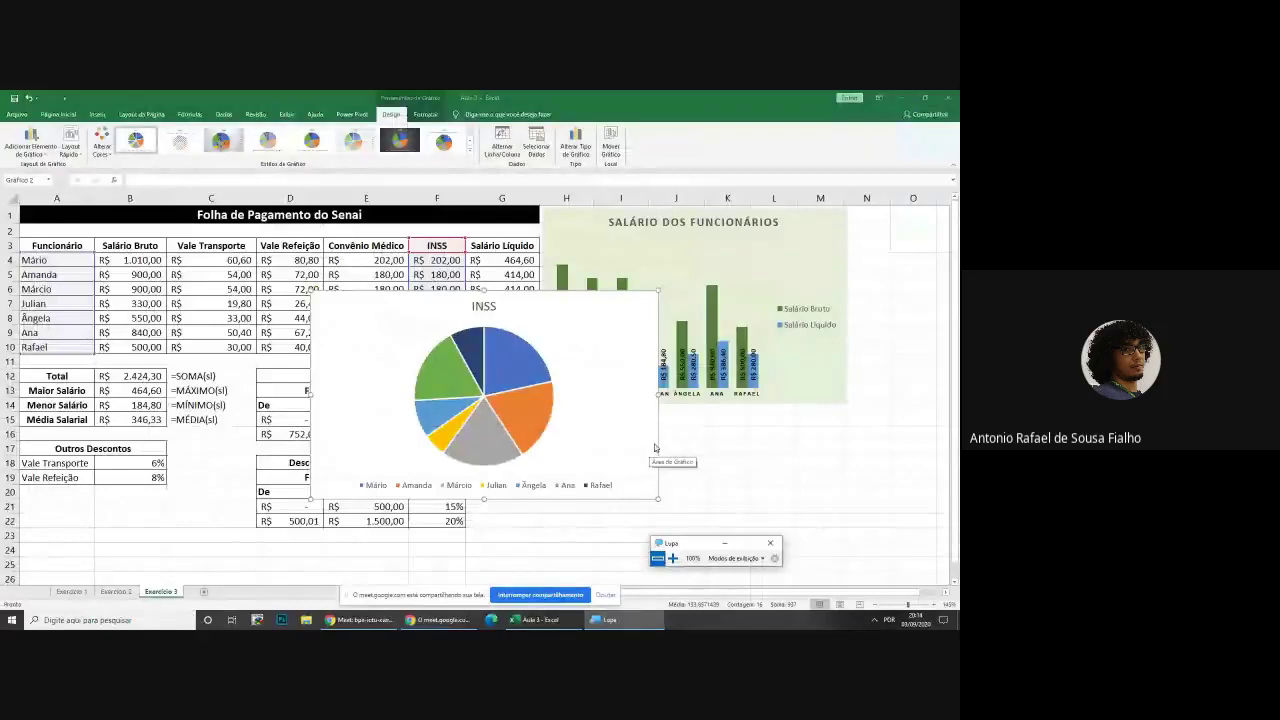
drag(672, 447, 882, 551)
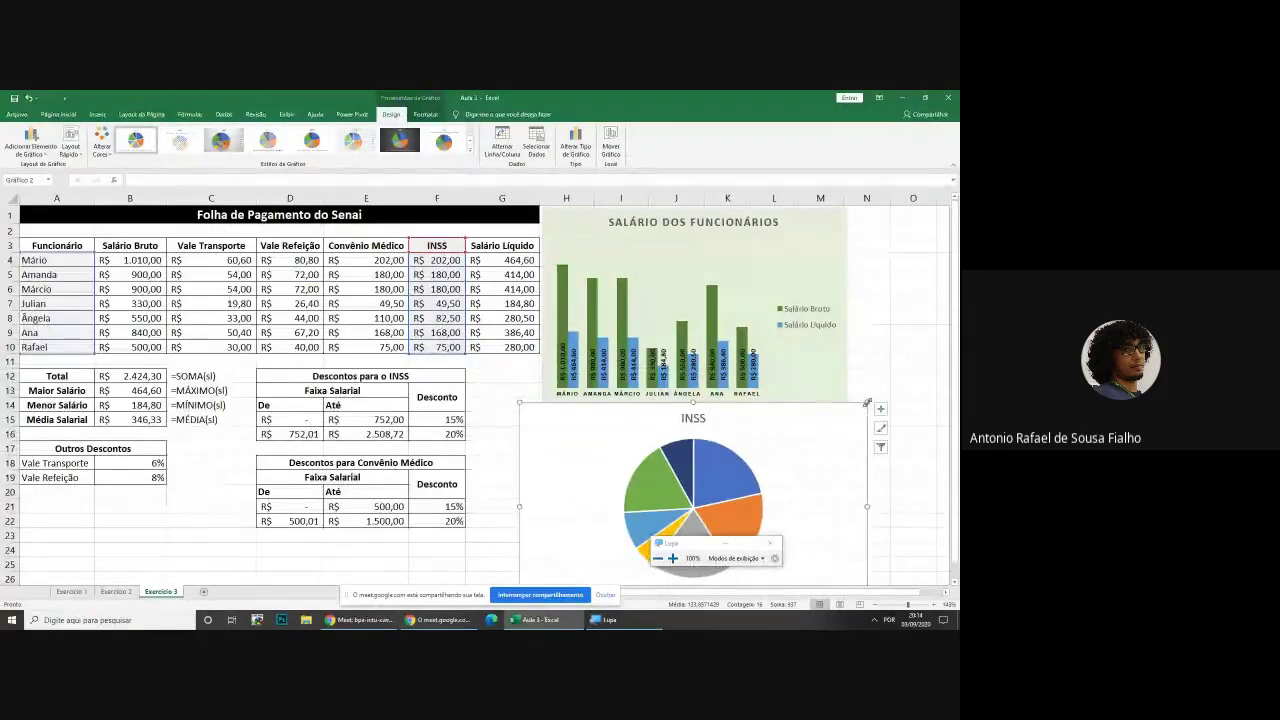
drag(867, 402, 819, 209)
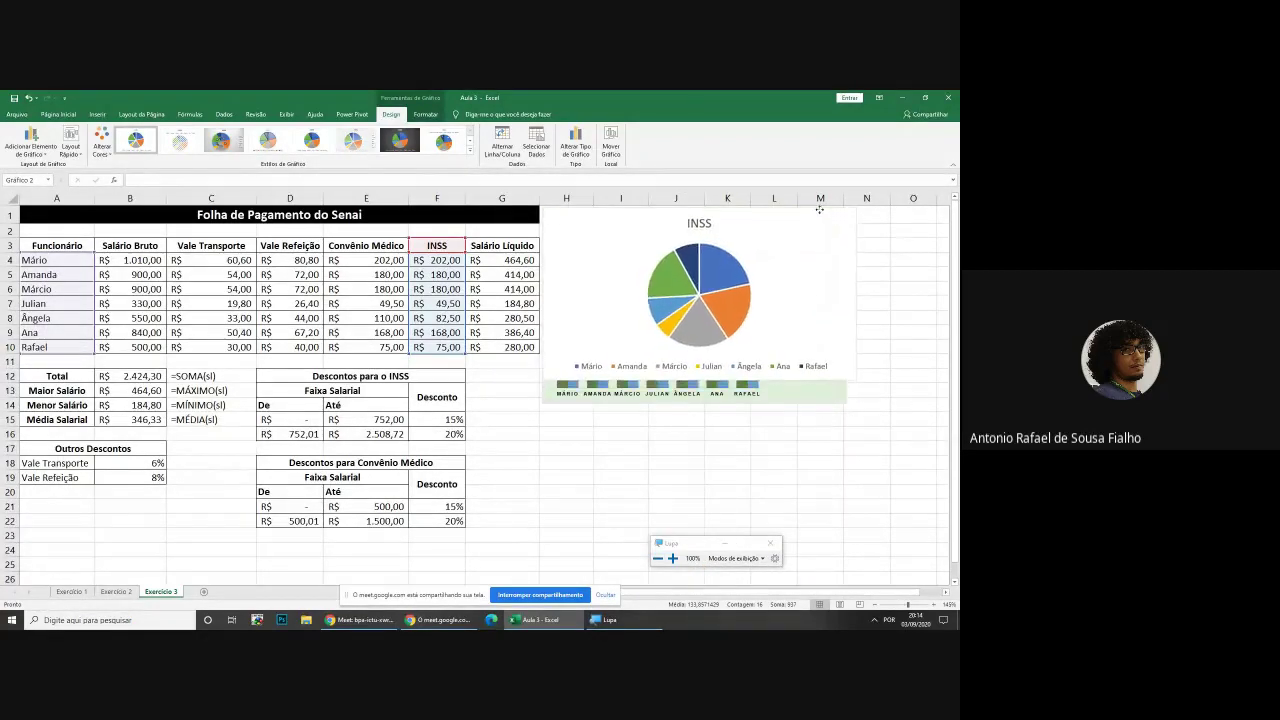
click(840, 398)
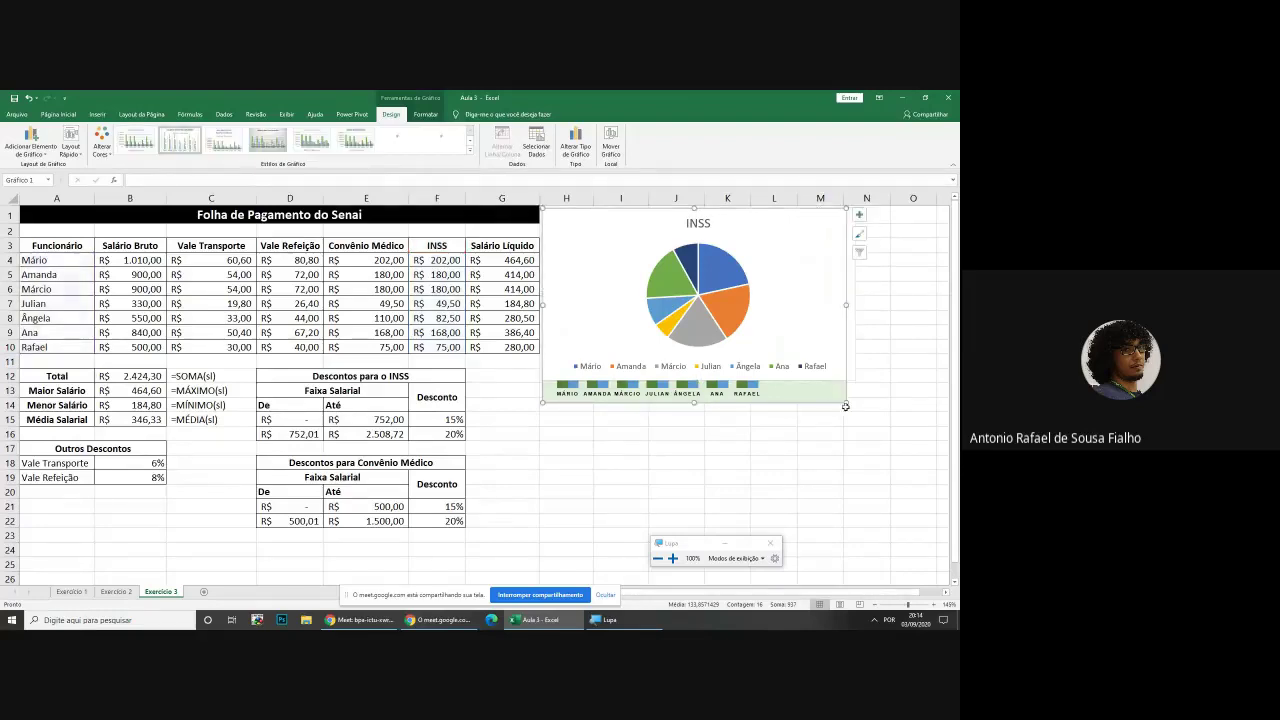
Resize the column chart to end at row 12 and match the INSS pie chart's width
drag(845, 406, 856, 380)
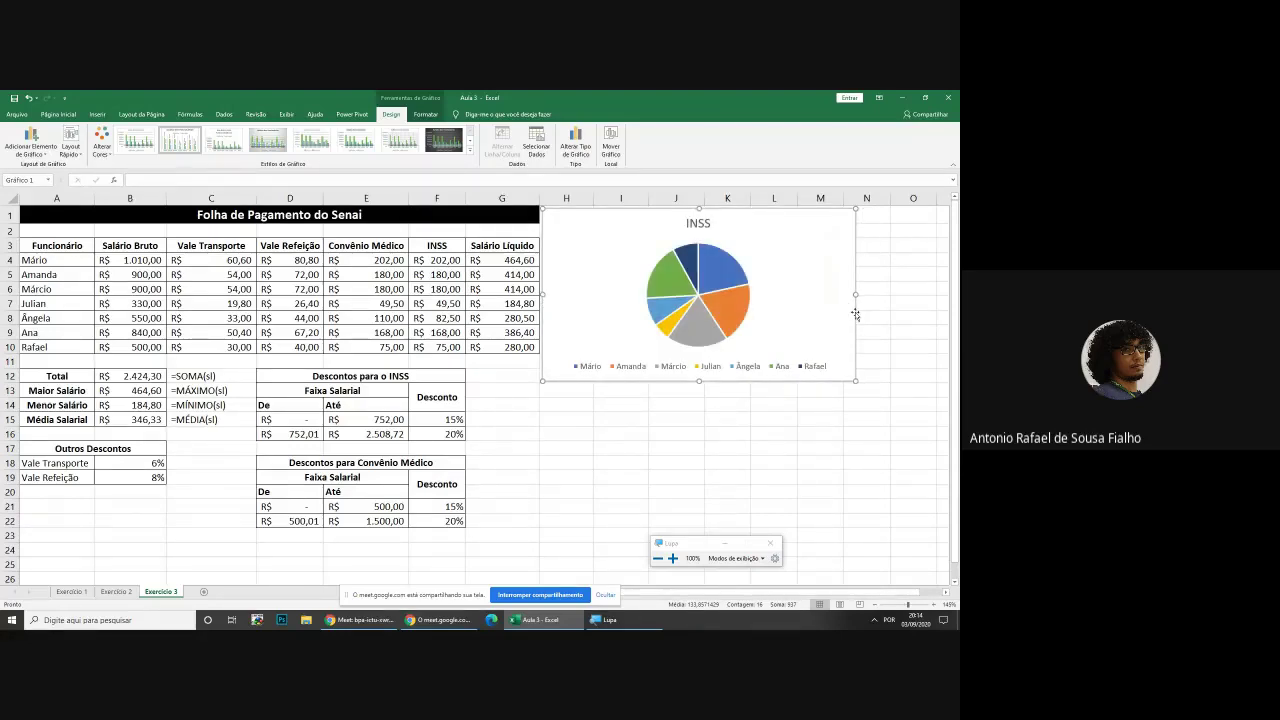
mouse_move(855, 315)
mouse_down()
mouse_move(848, 340)
mouse_move(854, 314)
mouse_up()
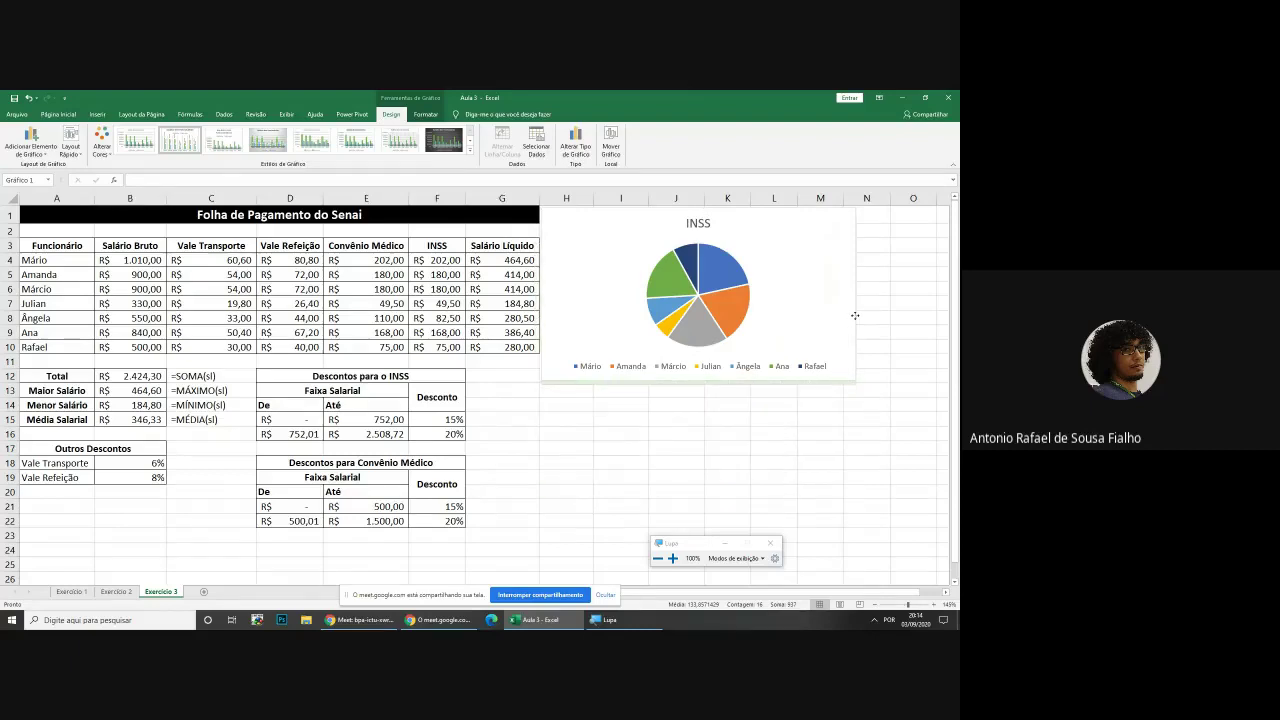
Move the INSS pie chart directly below the column chart and close the Magnifier (Lupa) window
click(828, 318)
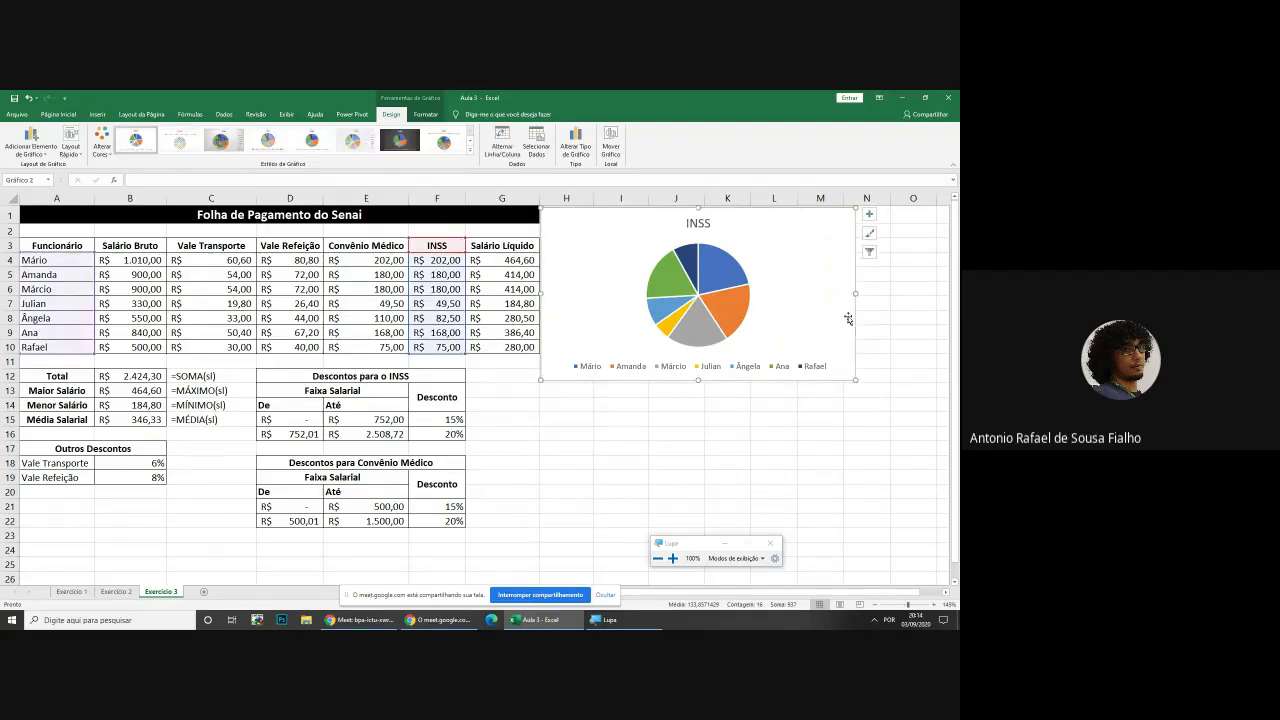
drag(855, 318, 854, 488)
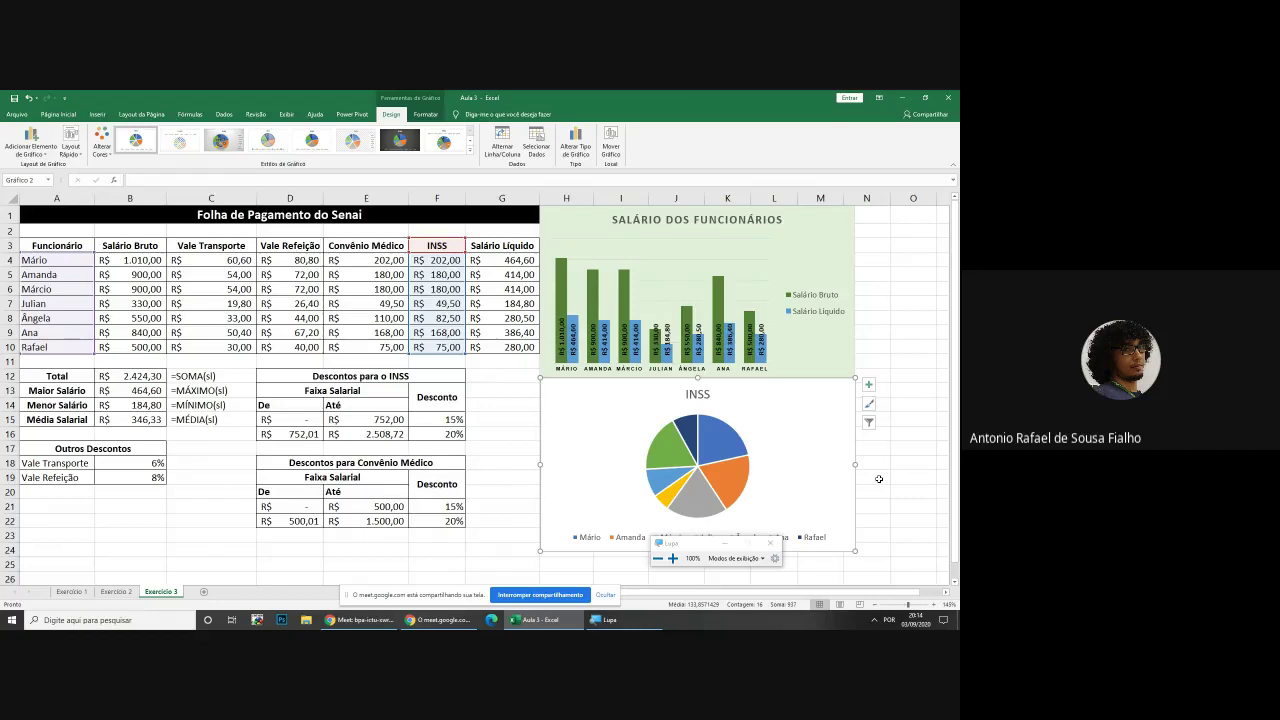
click(770, 544)
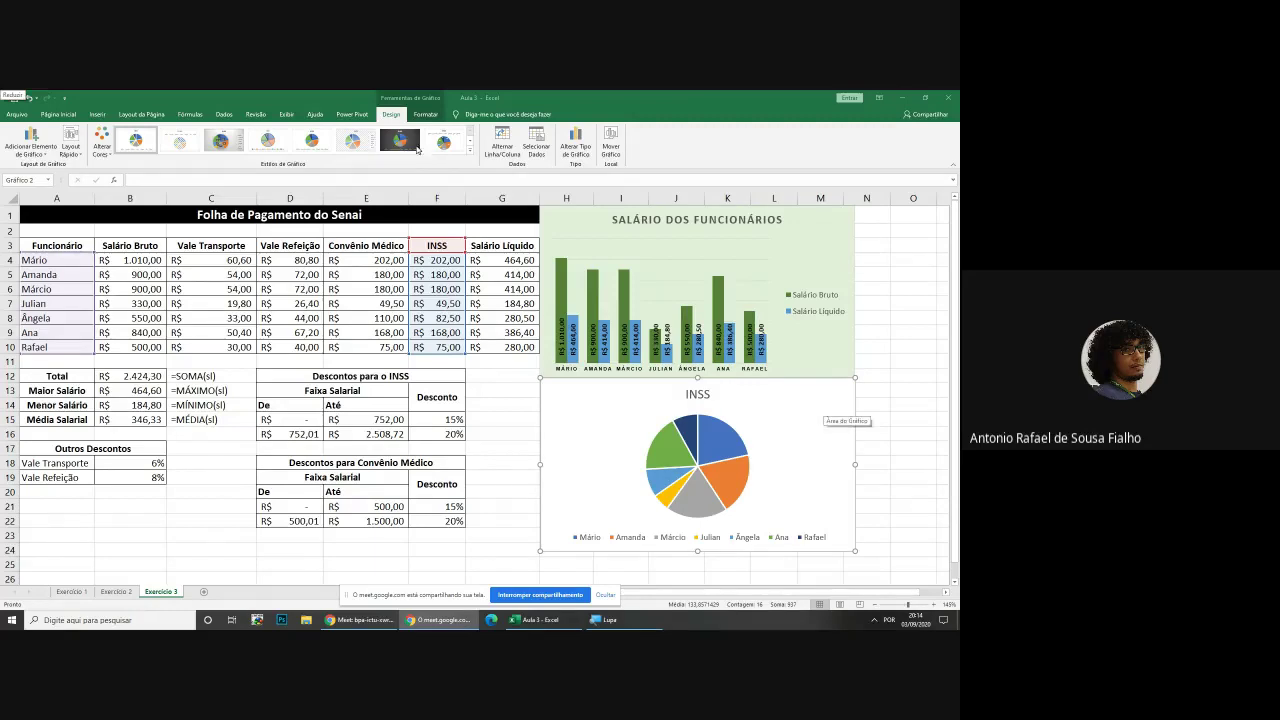
Apply the grey gradient chart style with percentage labels to the INSS pie chart and fill its background with light green
click(233, 143)
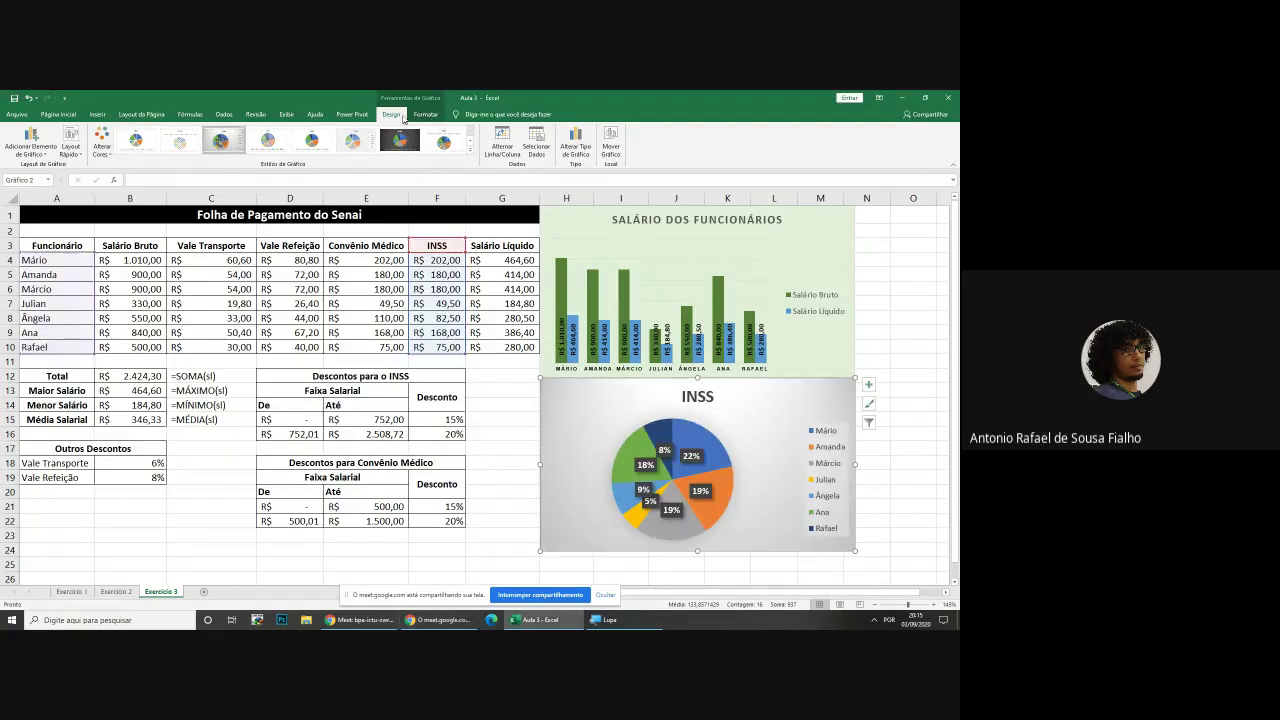
click(424, 114)
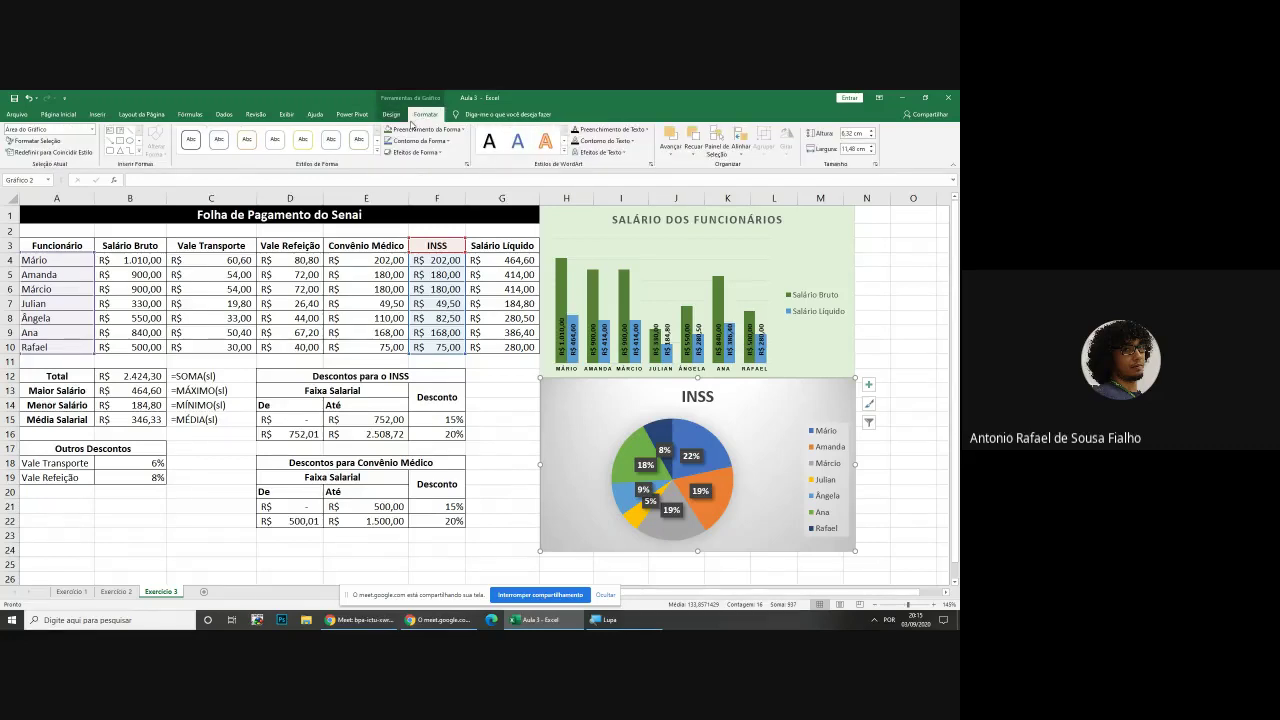
click(418, 129)
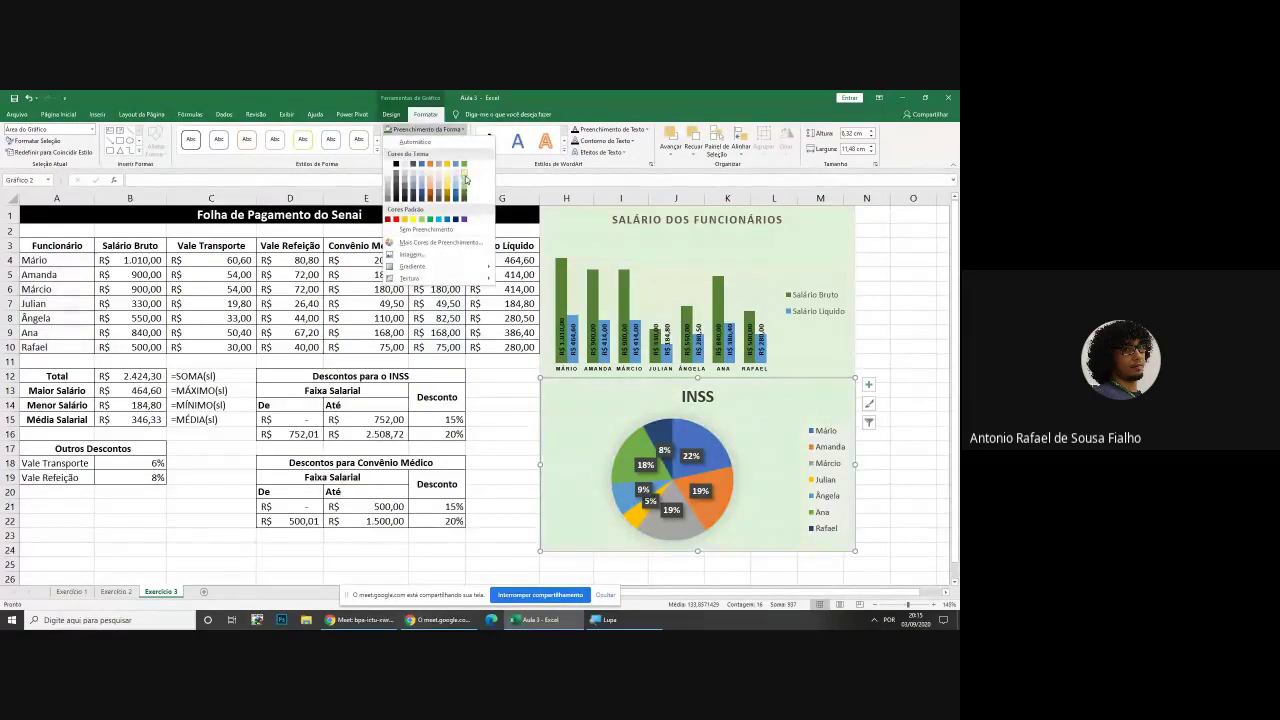
click(466, 178)
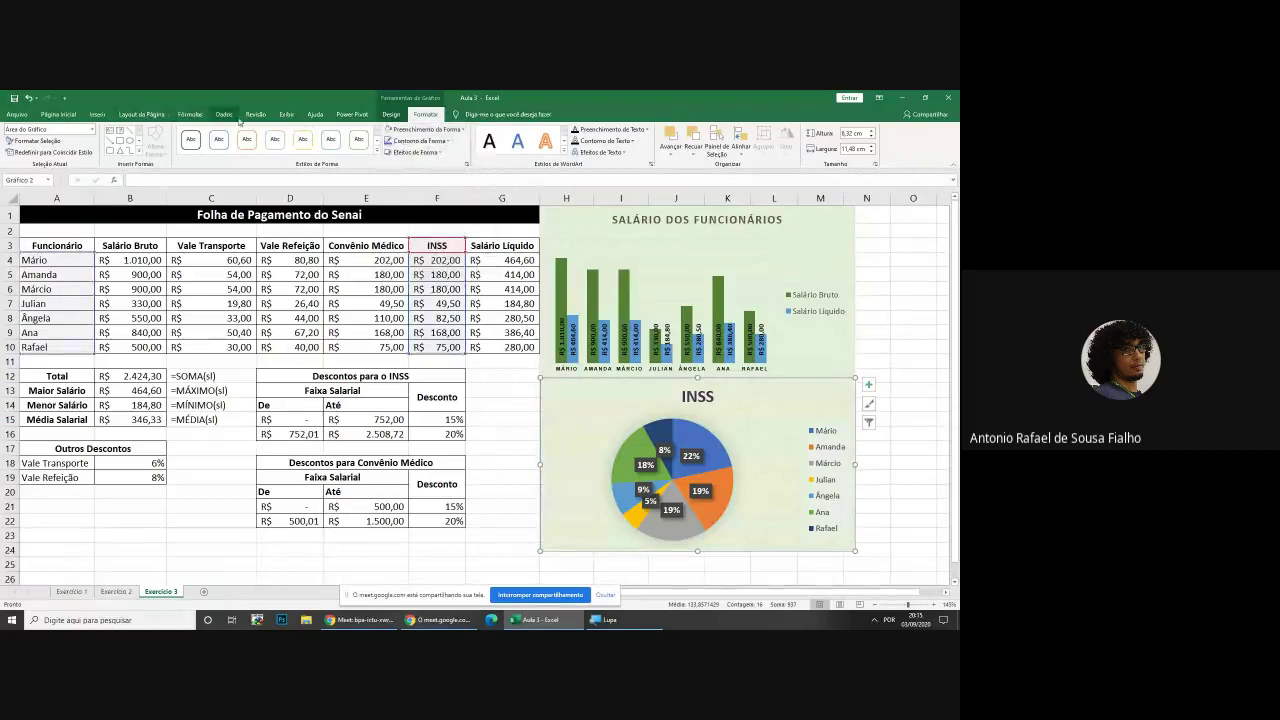
Switch the INSS pie chart to the first chart style and refill its chart area with the same light green
click(400, 115)
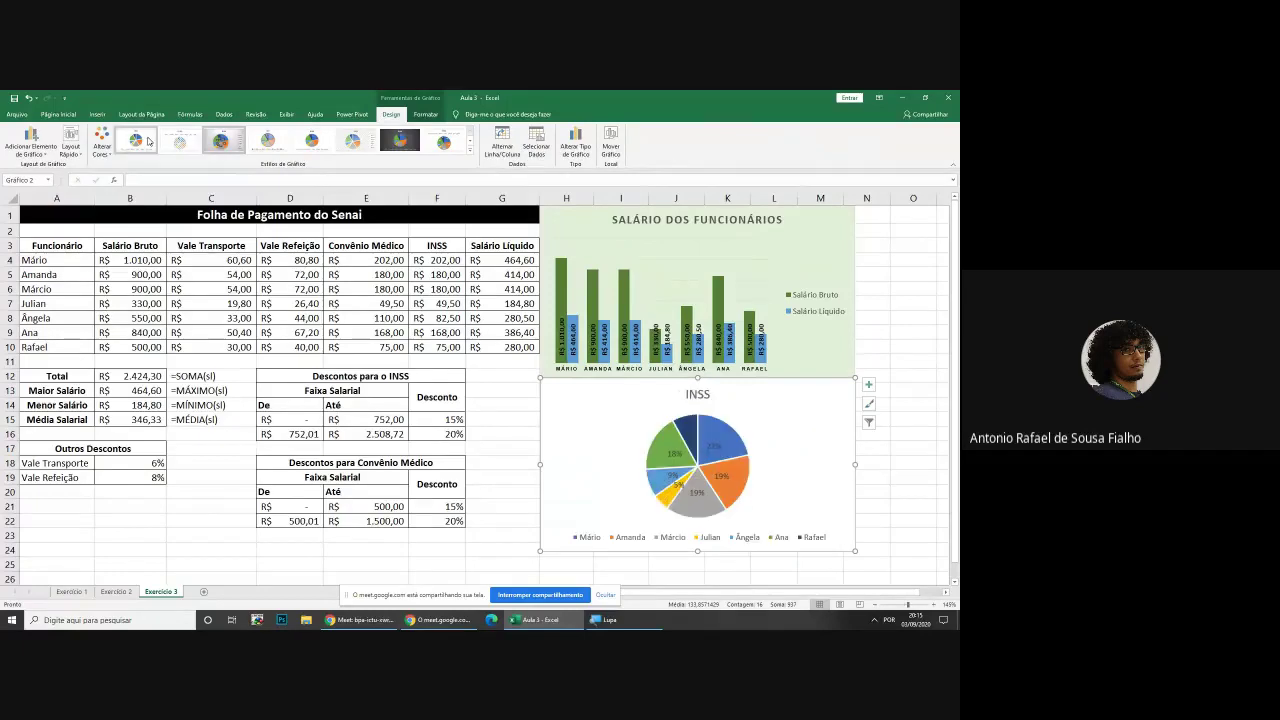
click(425, 114)
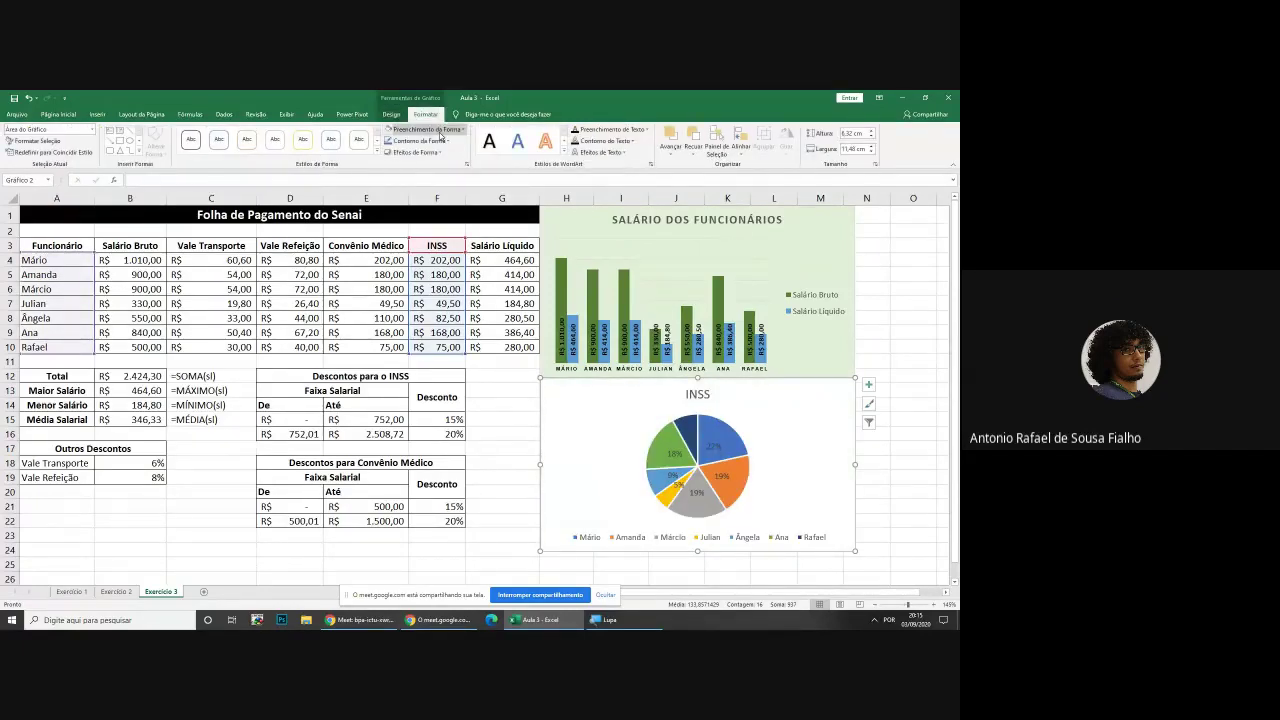
click(440, 131)
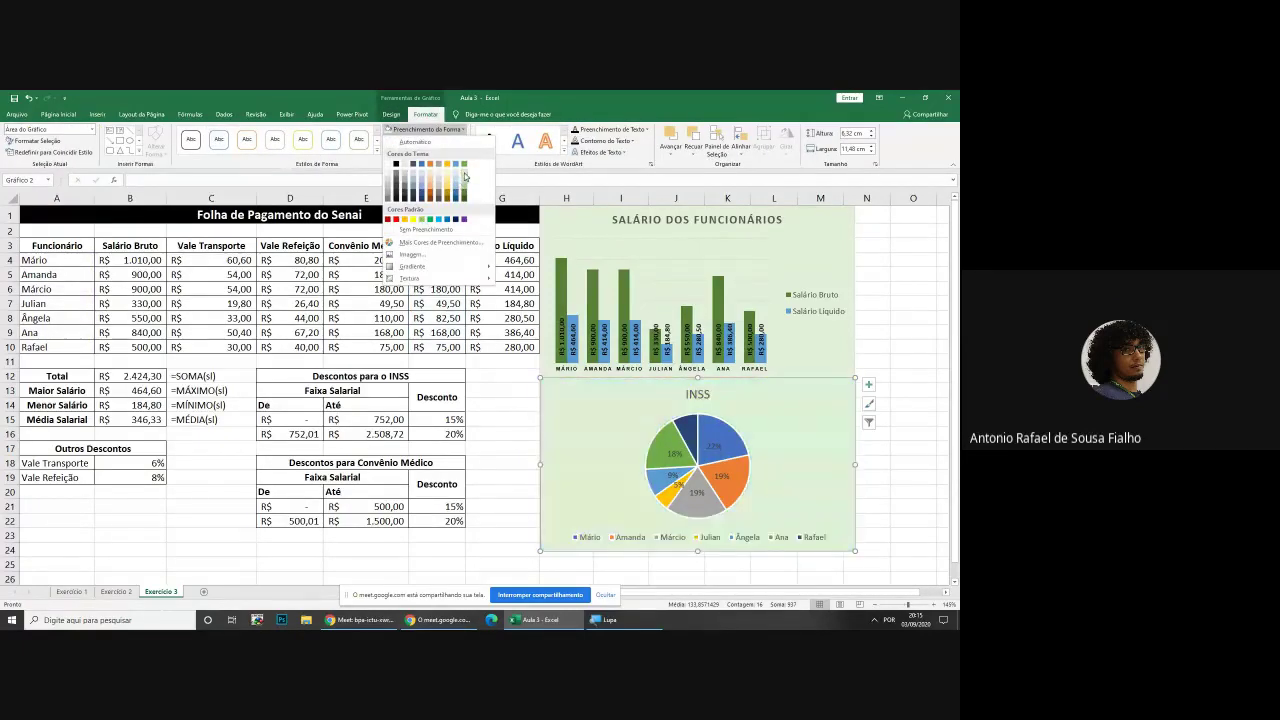
click(464, 176)
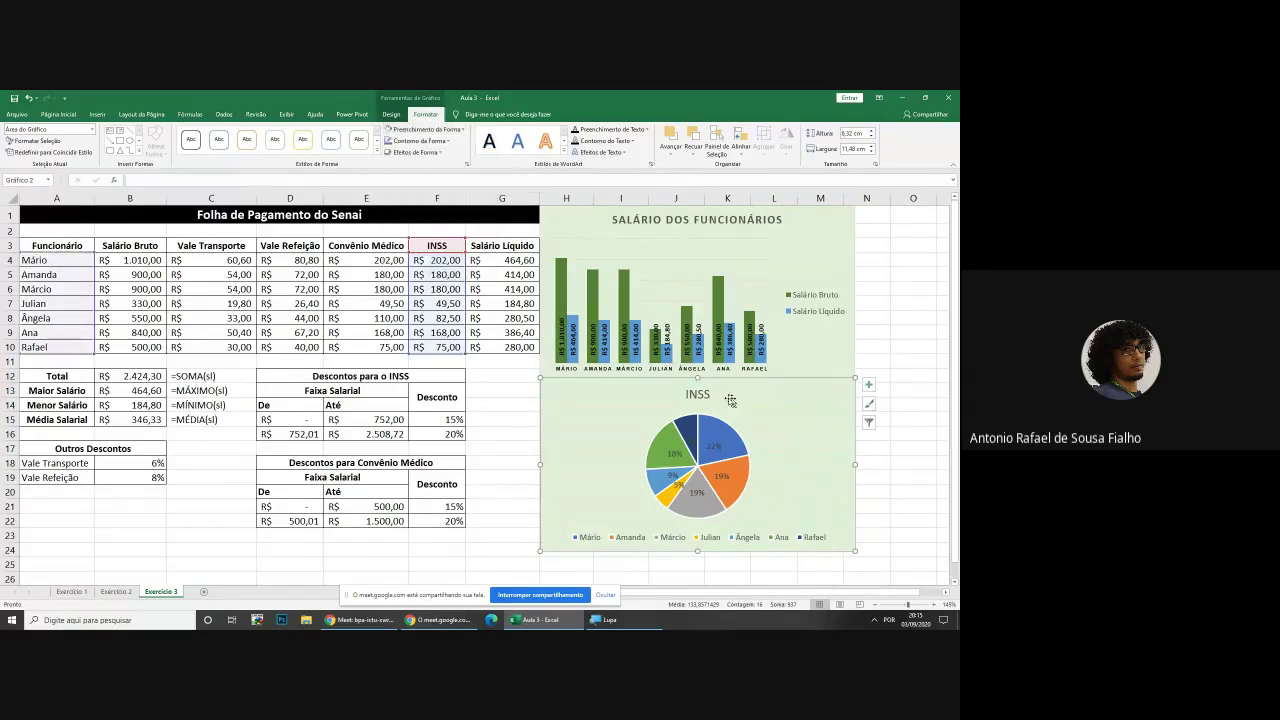
Set the font color of the INSS chart's title, legend and percentage labels to black, and deselect the chart
click(697, 395)
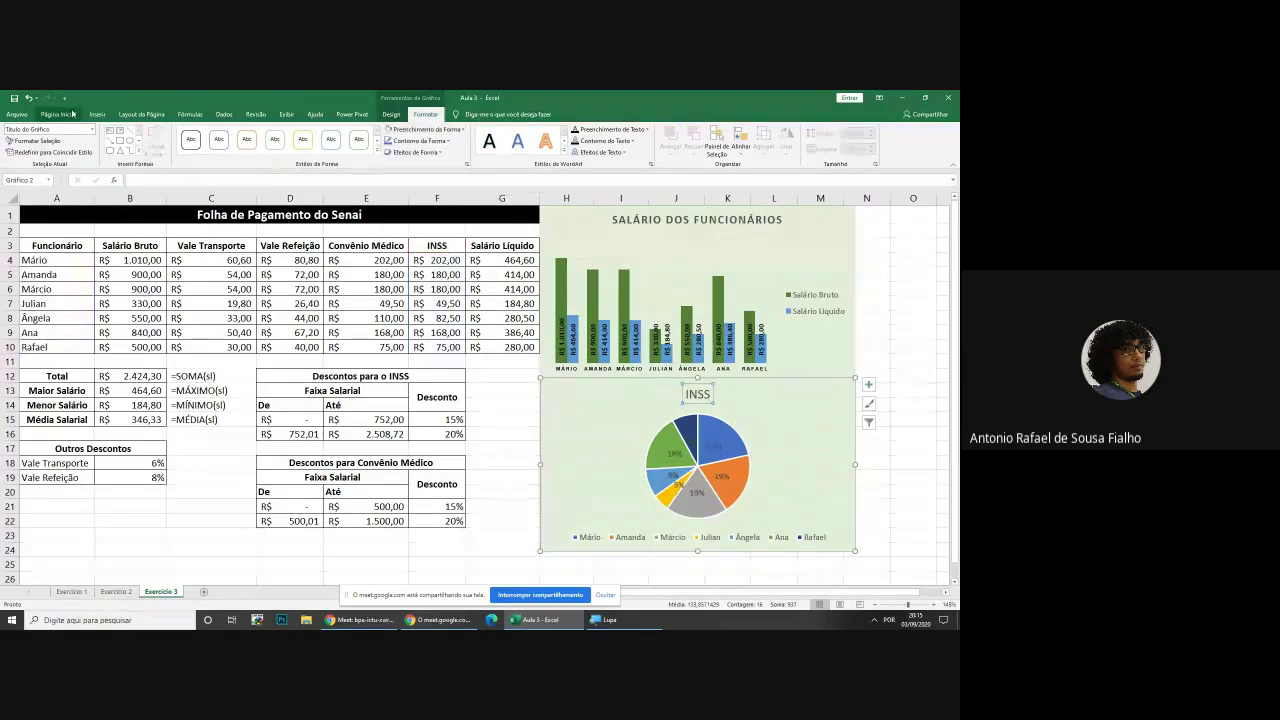
click(58, 114)
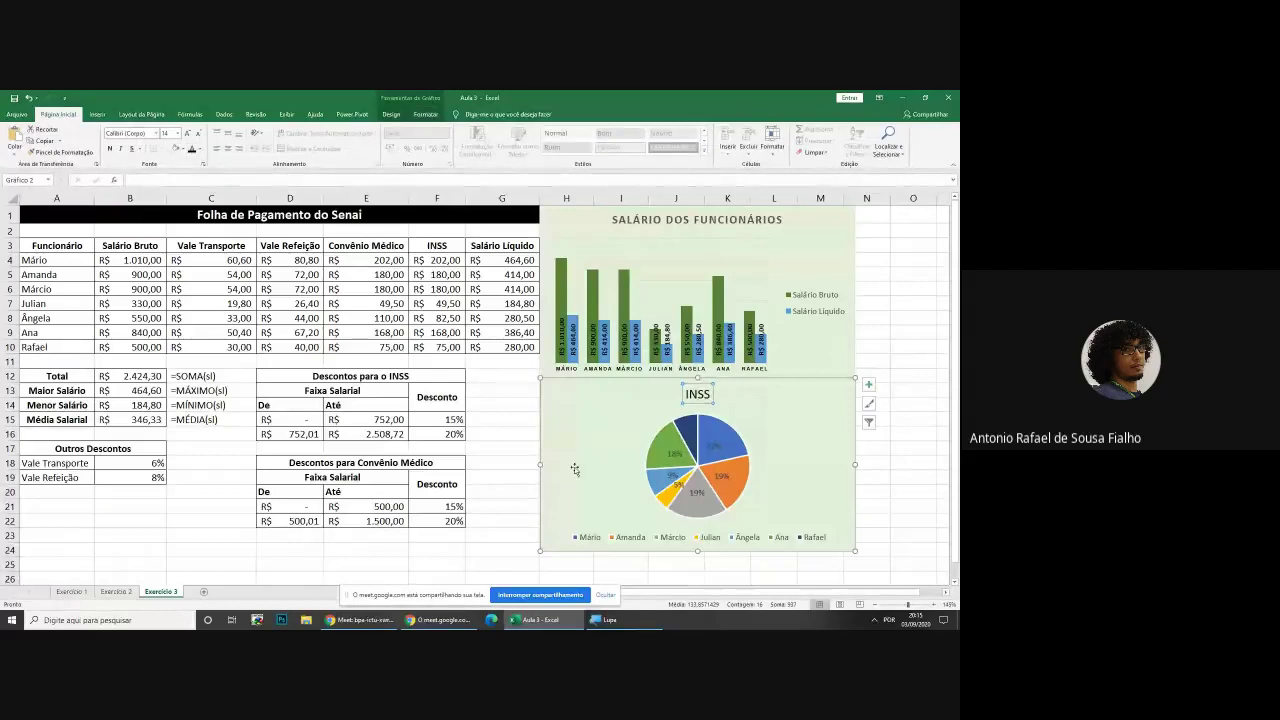
click(591, 541)
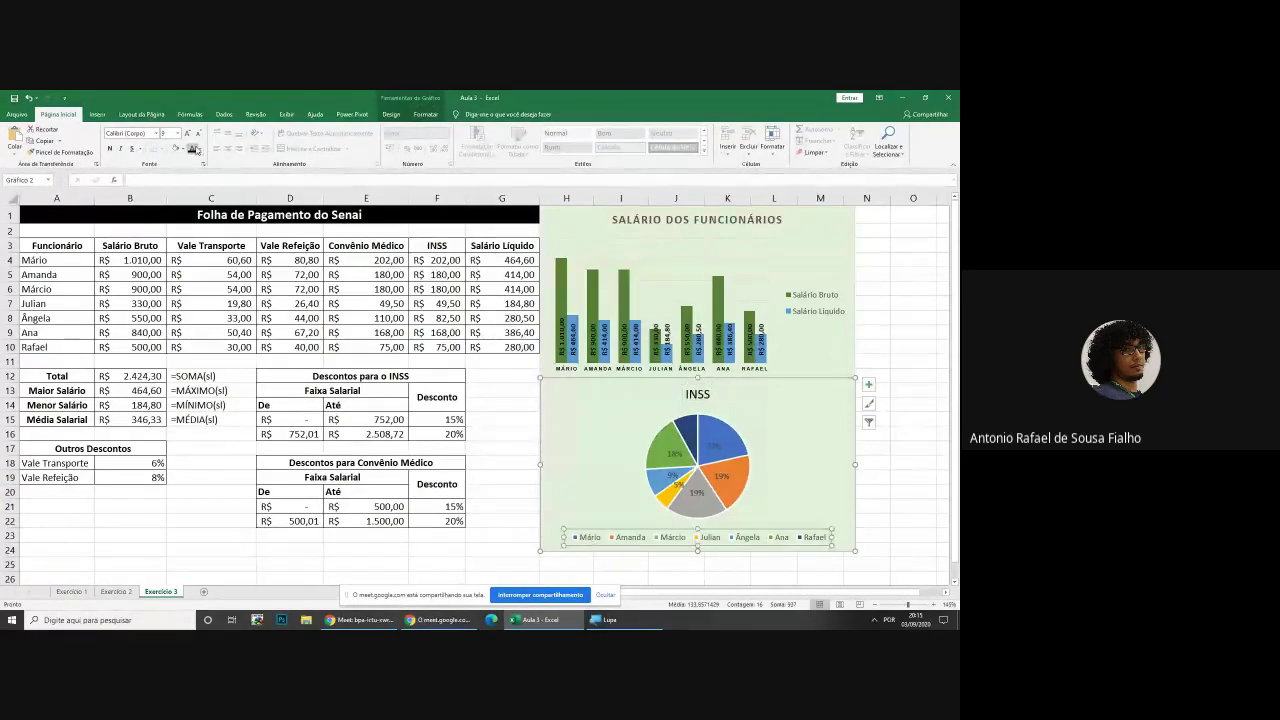
click(713, 446)
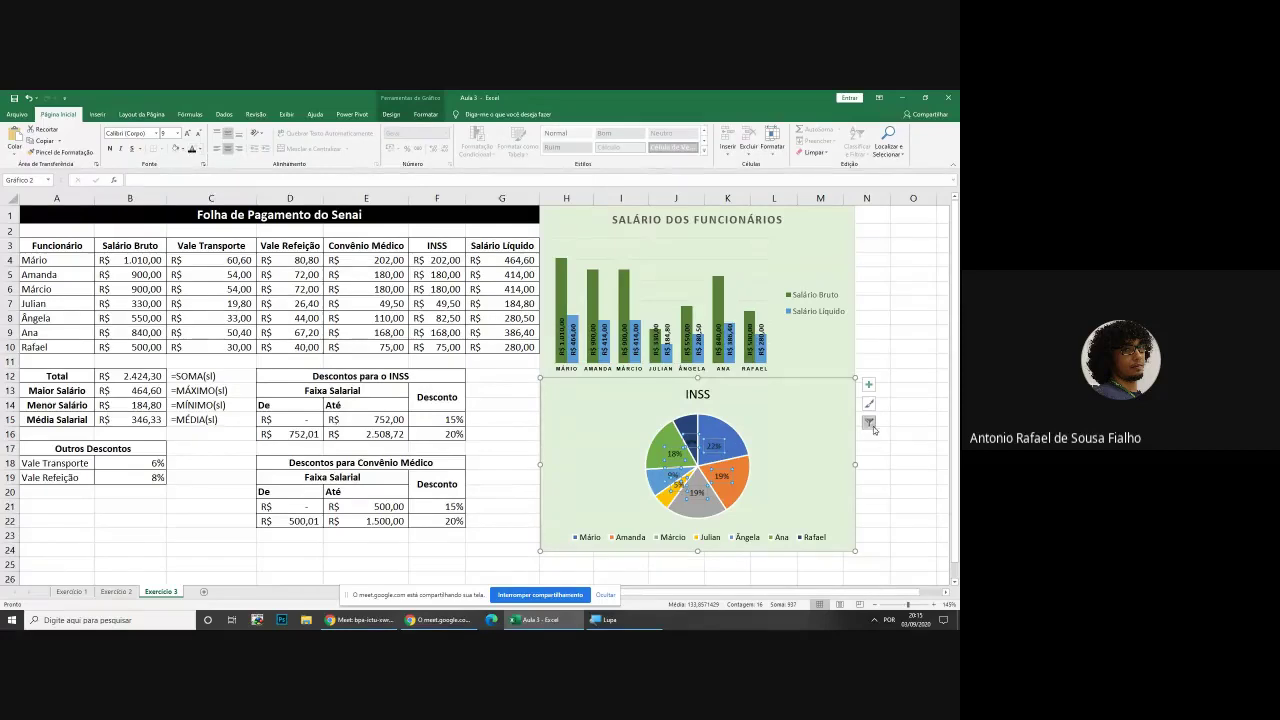
click(850, 466)
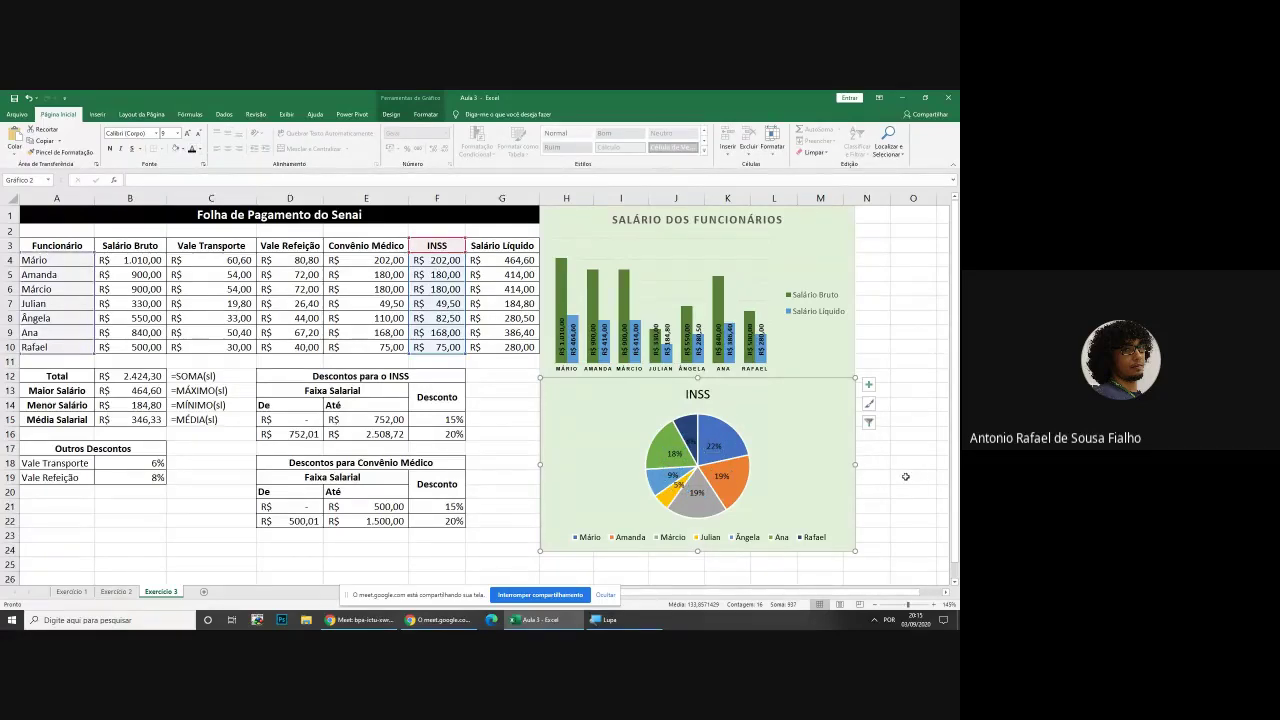
click(905, 476)
click(855, 420)
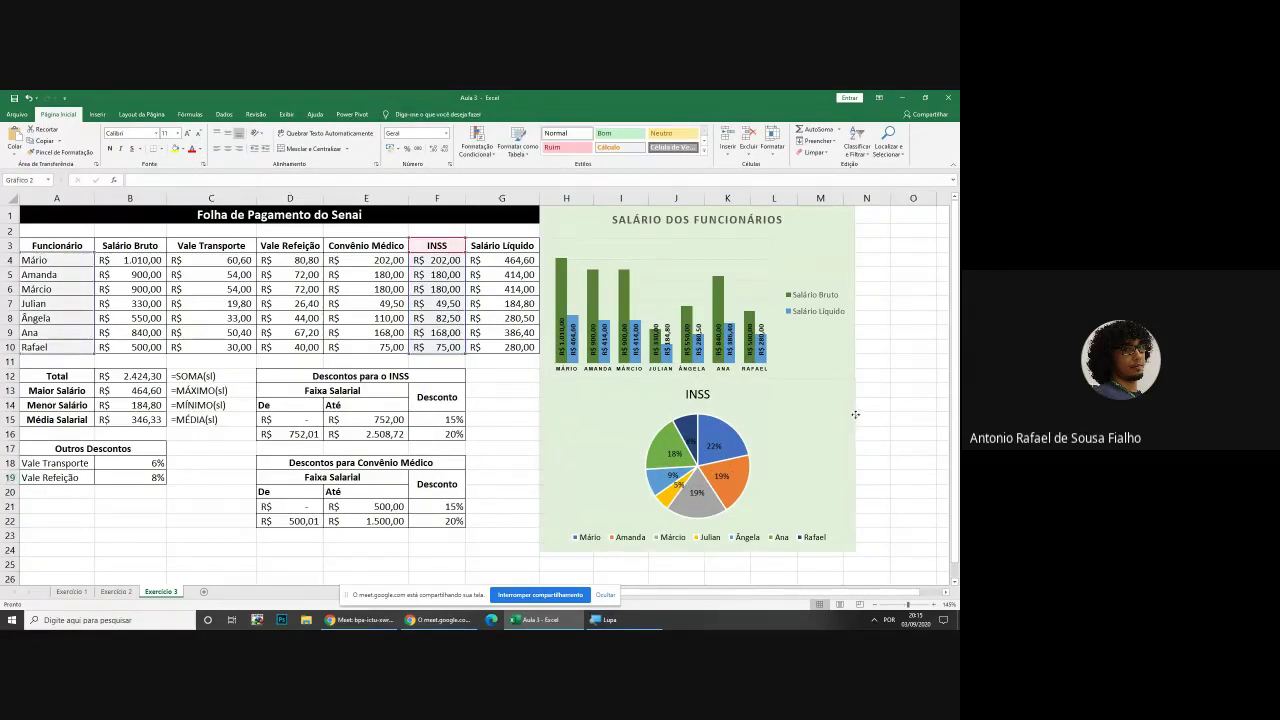
click(907, 402)
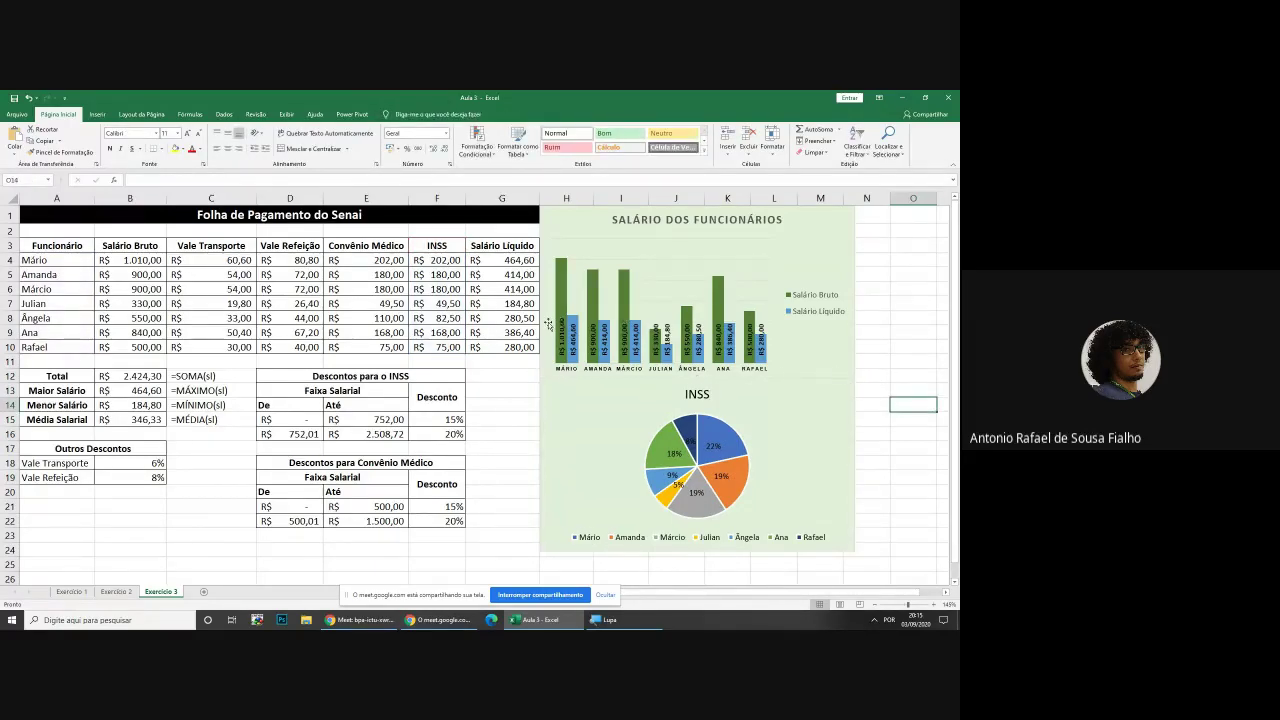
Examine both charts beside the payroll table at different zoom levels and check the INSS pie slices' values
scroll(587, 338, up, 2)
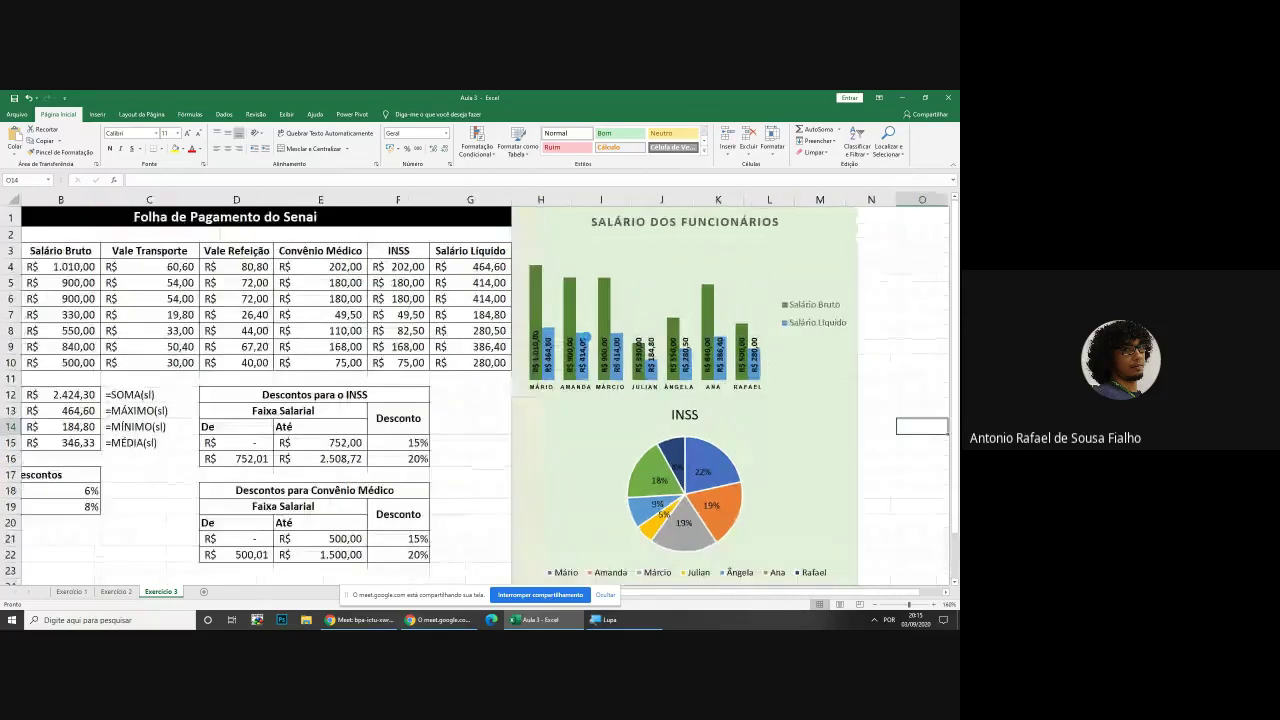
click(386, 365)
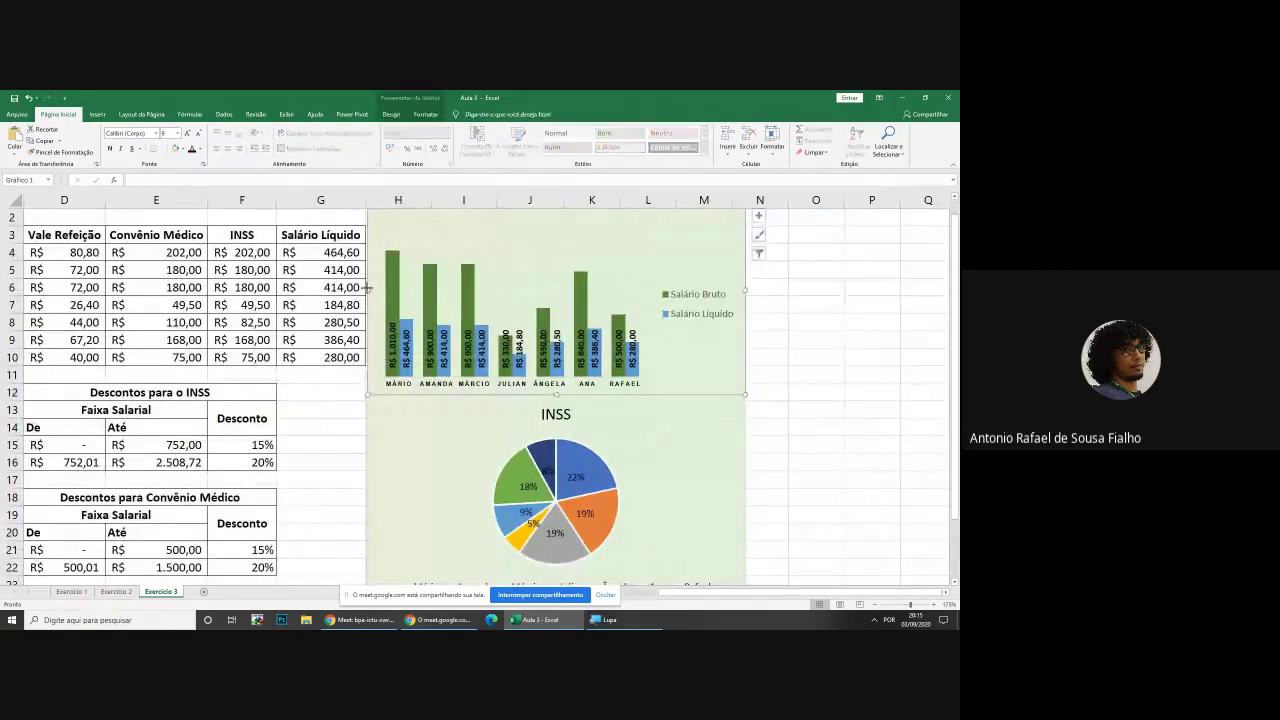
drag(366, 288, 366, 288)
click(344, 407)
scroll(344, 407, down, 5)
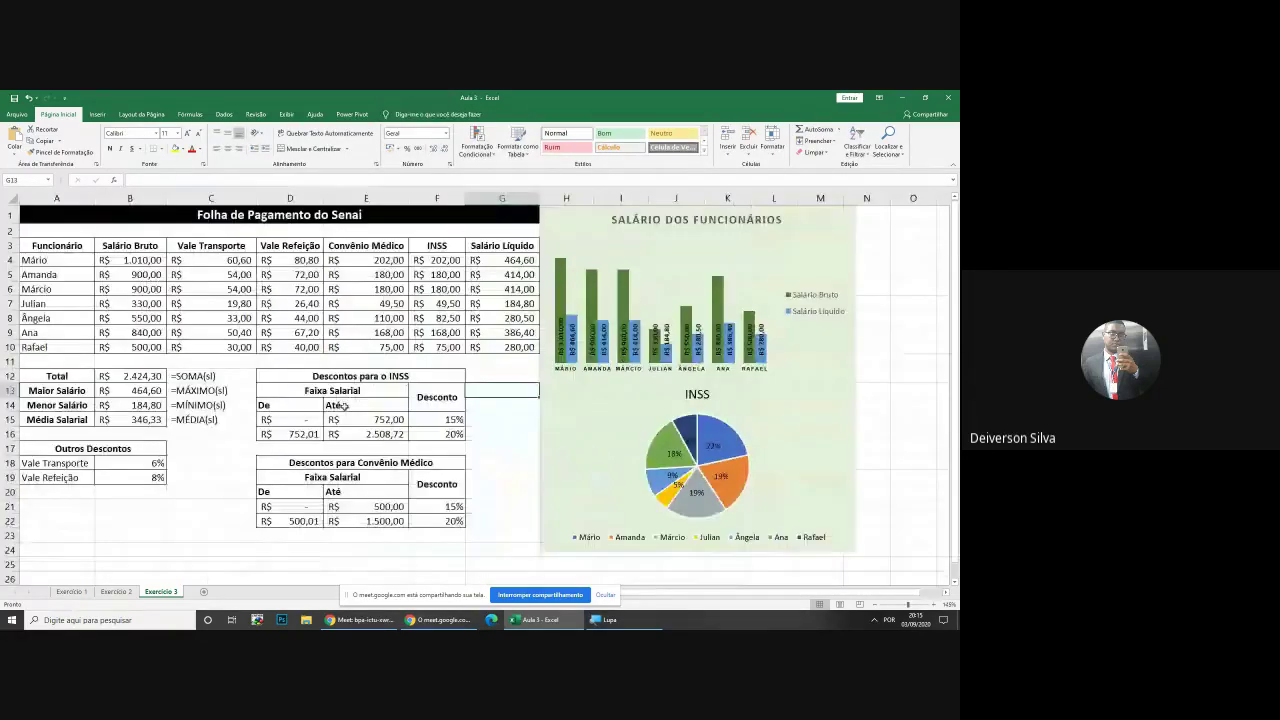
click(774, 467)
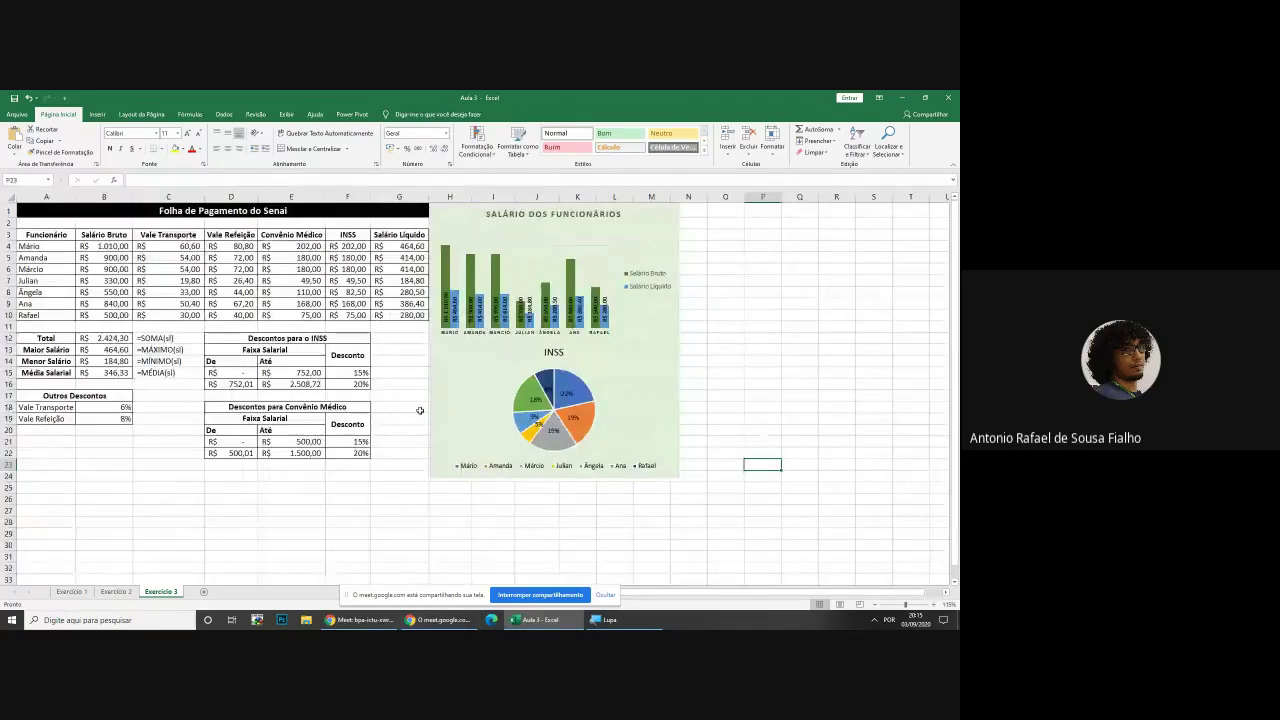
scroll(420, 410, up, 2)
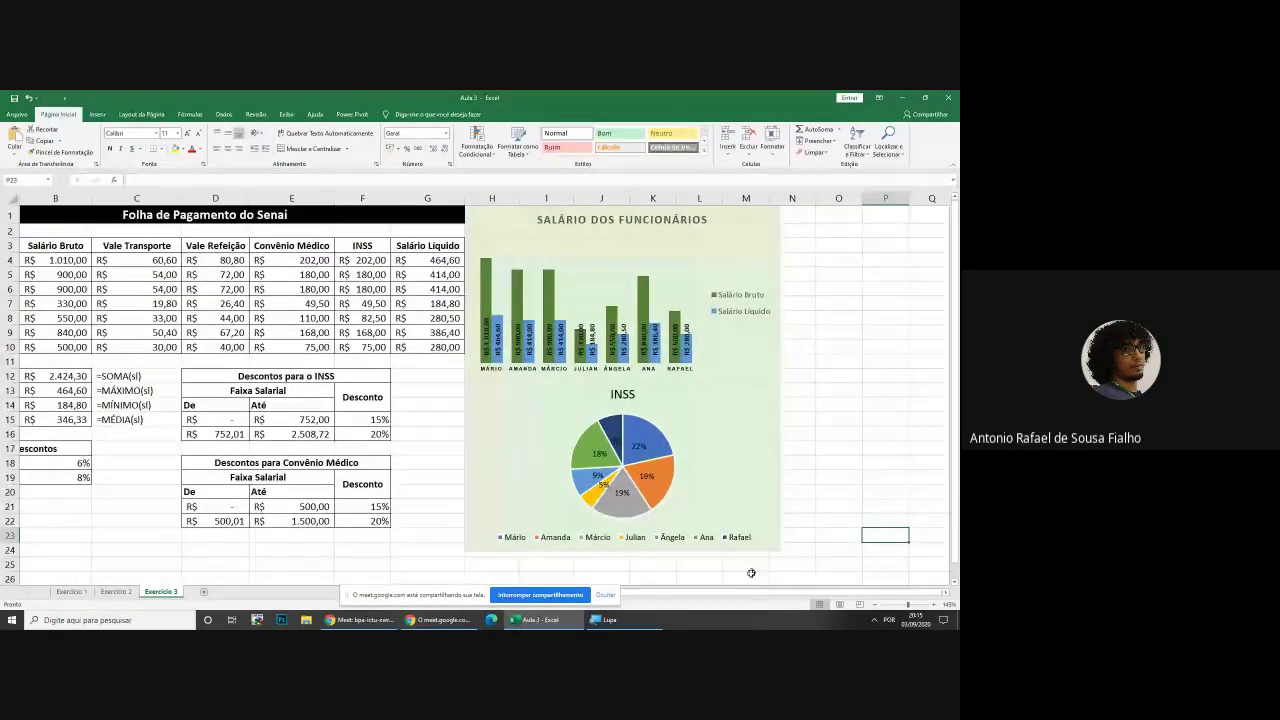
scroll(751, 573, left, 1)
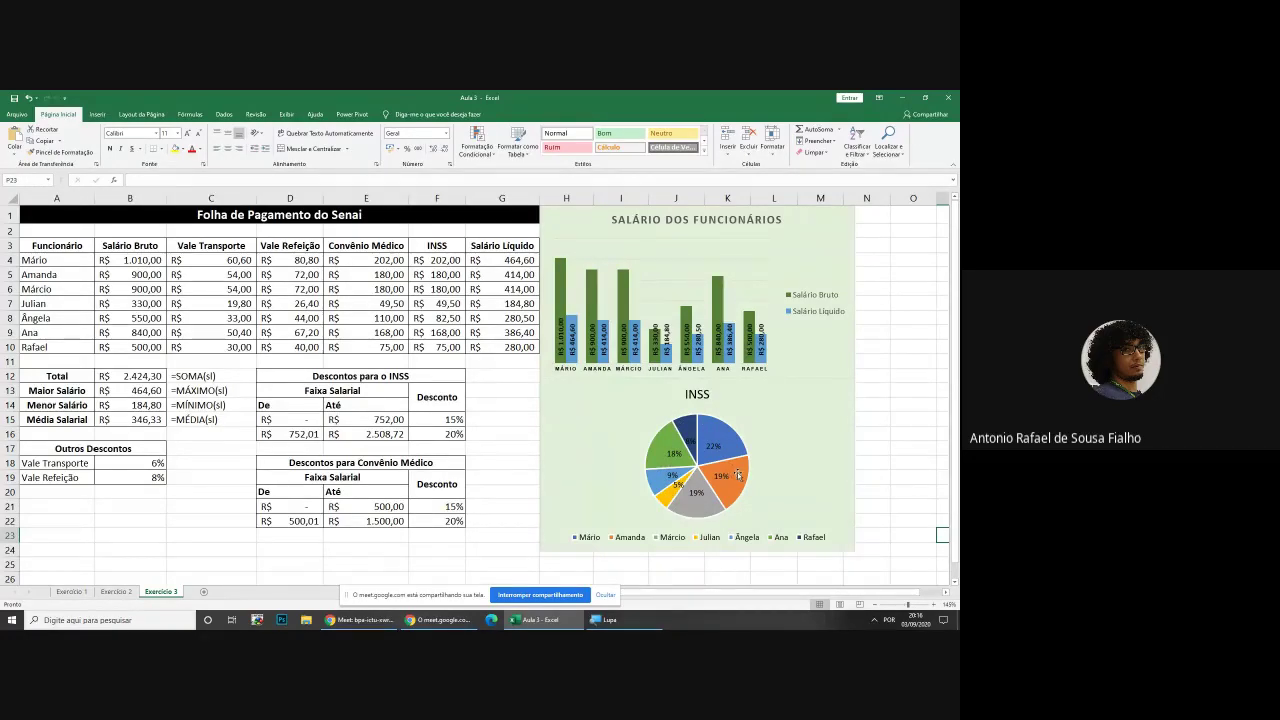
mouse_move(721, 470)
mouse_move(690, 431)
mouse_move(710, 437)
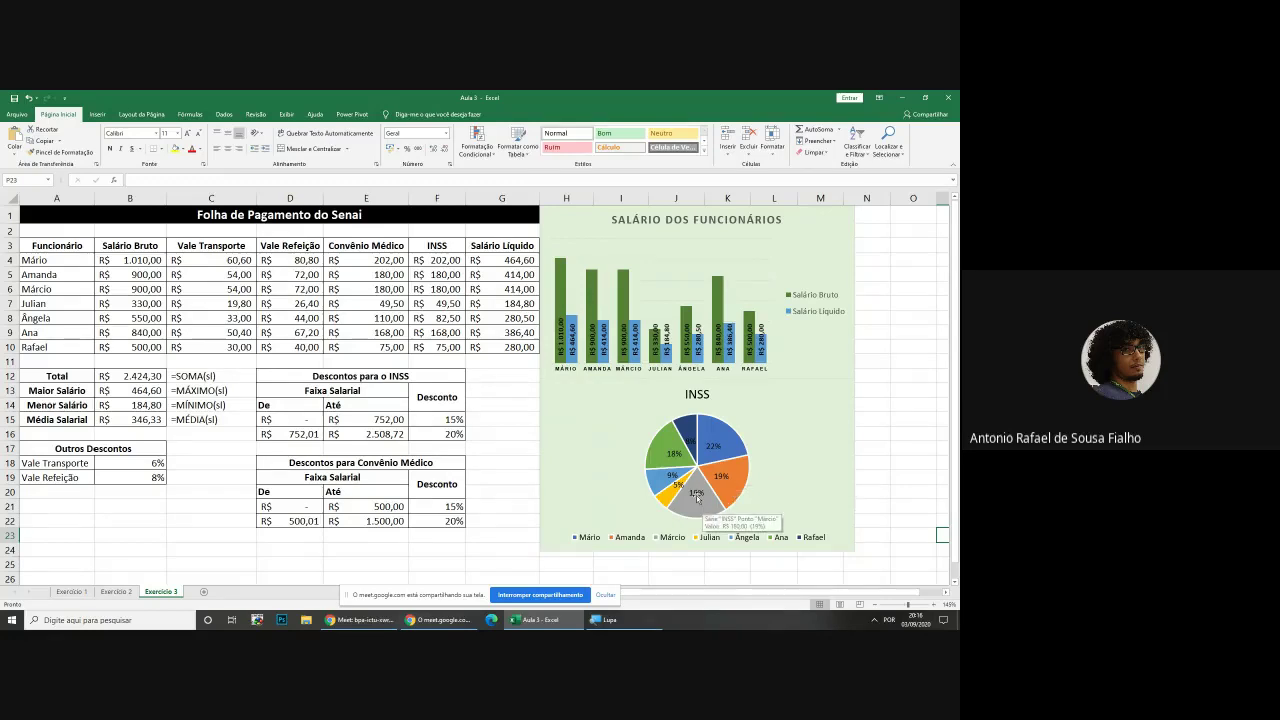
Compare the pie subtypes for the INSS chart and change it to Barra de Pizza
click(798, 431)
click(395, 115)
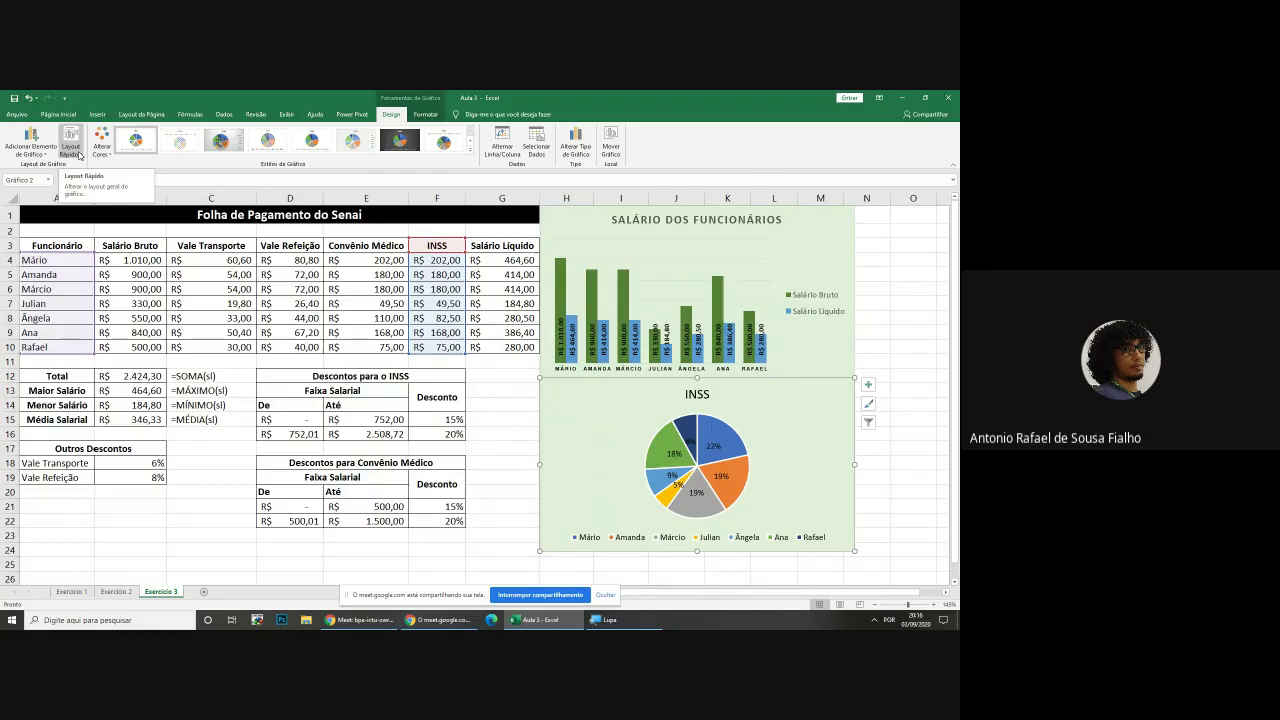
click(576, 148)
click(458, 249)
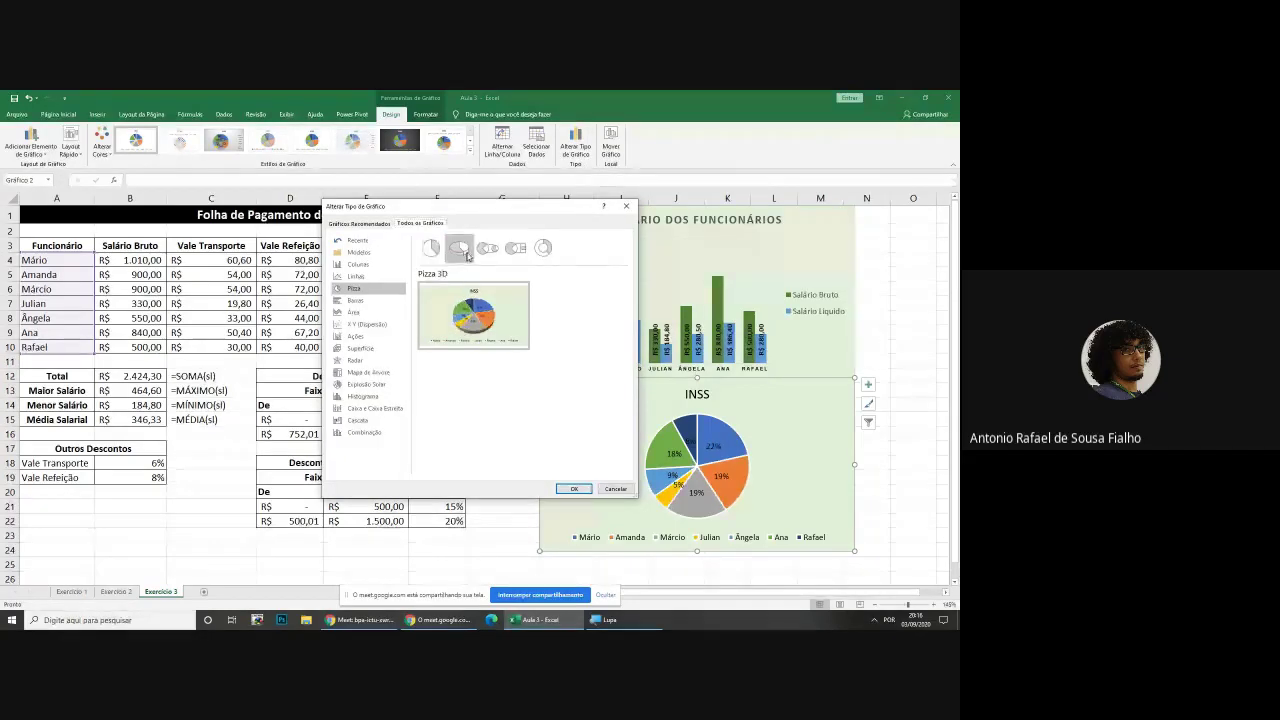
click(485, 251)
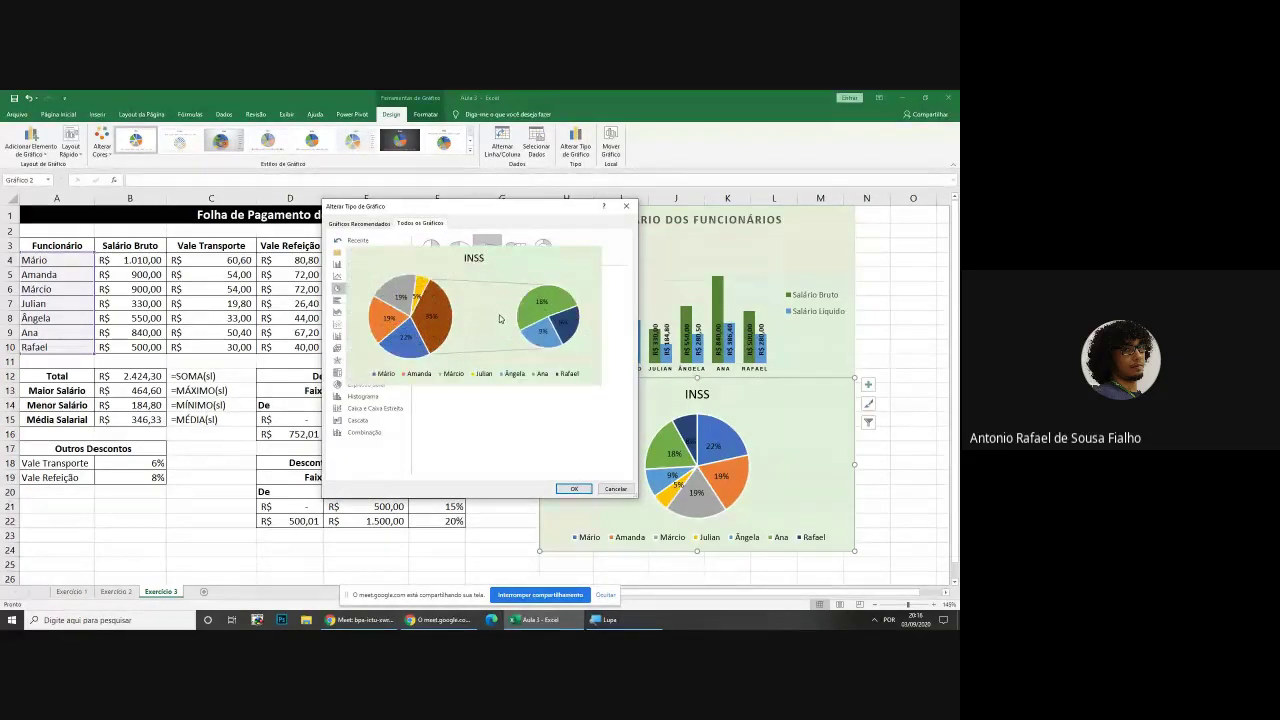
click(515, 248)
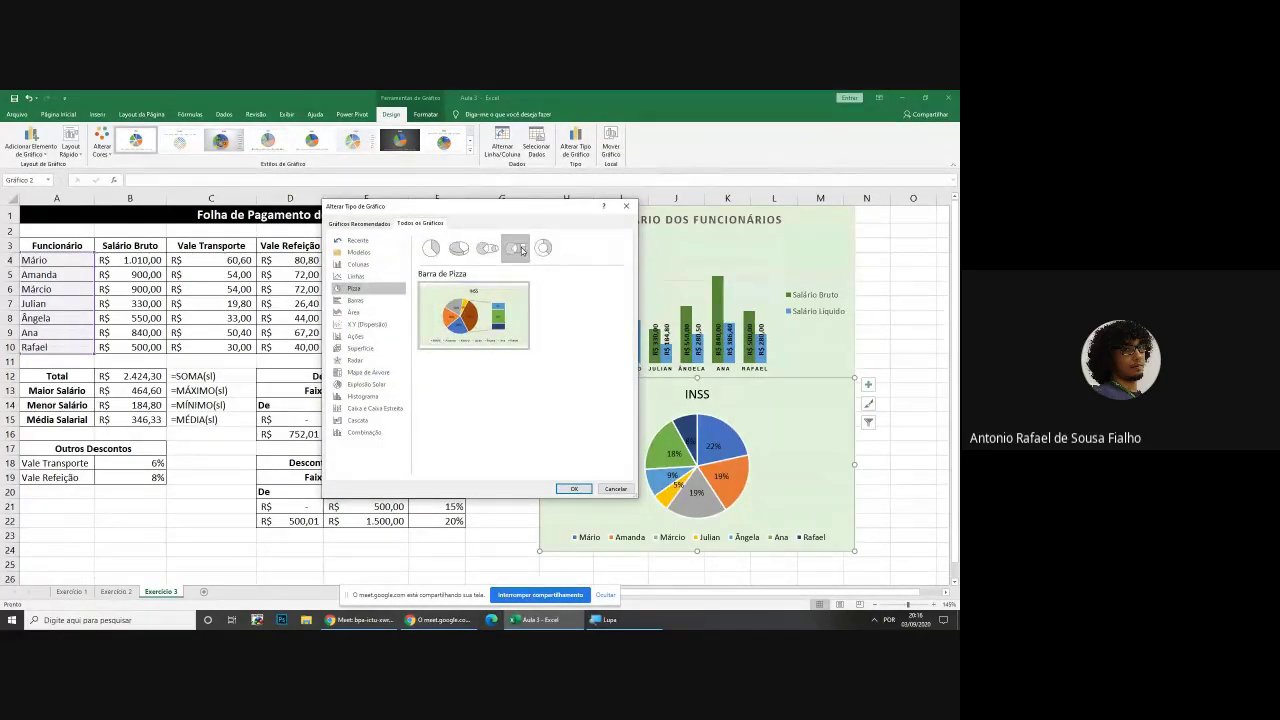
mouse_move(477, 318)
click(430, 248)
click(510, 250)
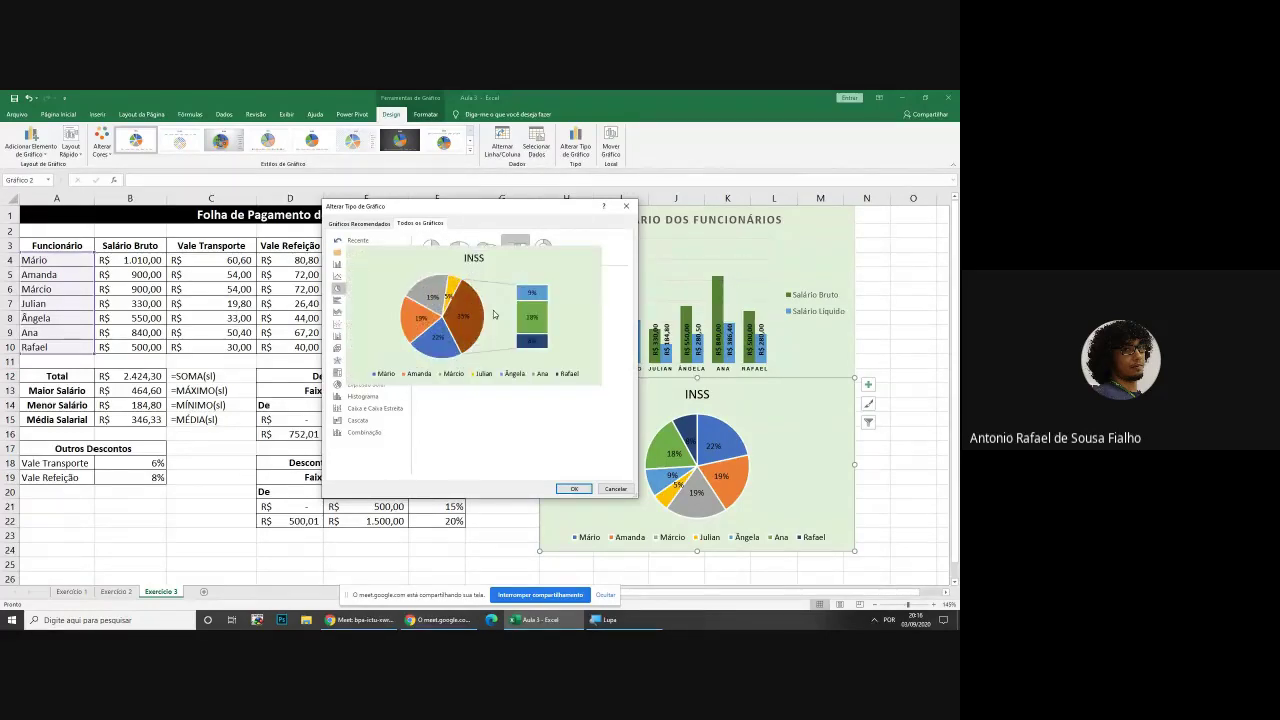
click(574, 489)
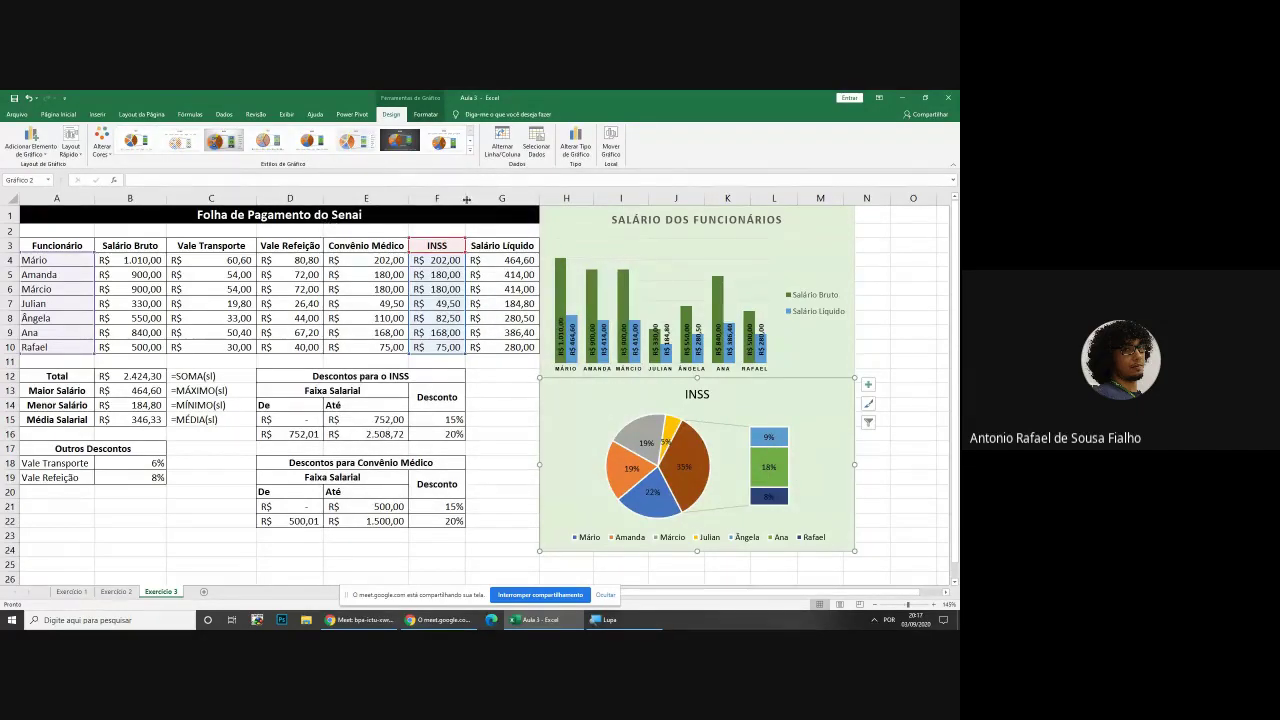
Undo the INSS chart's type change and select the pie's data series
key(ctrl+z)
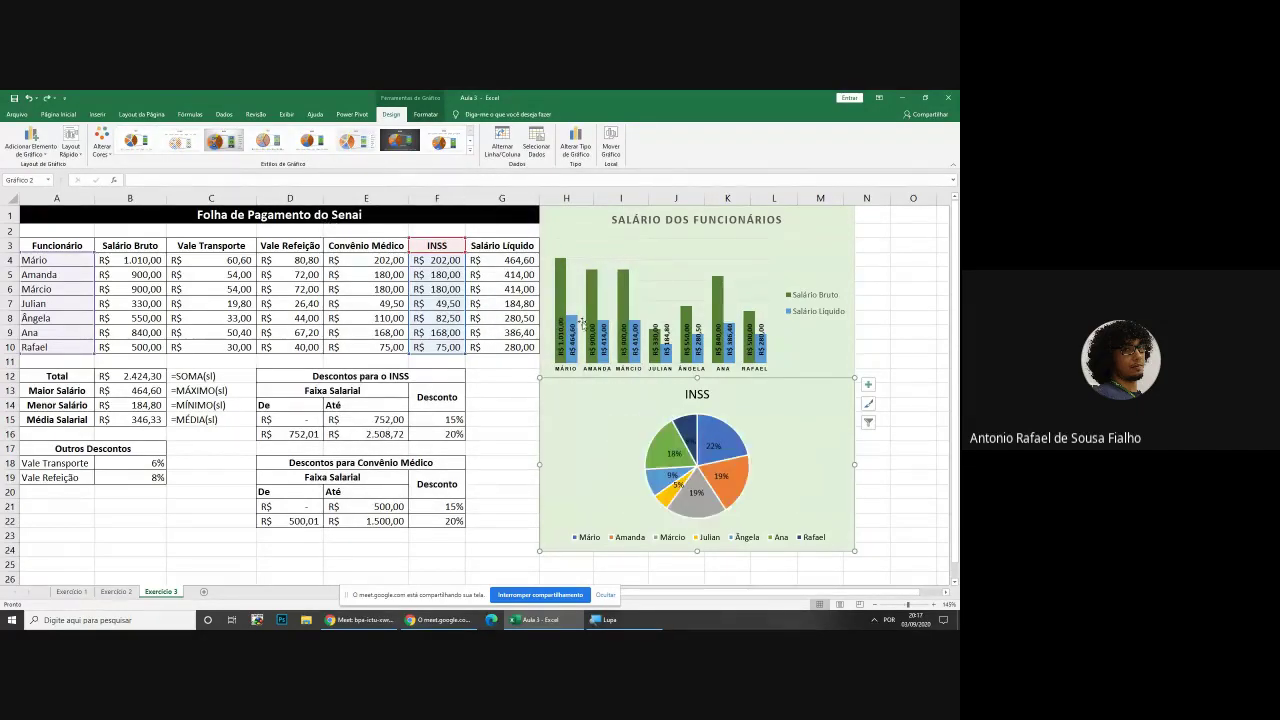
click(737, 486)
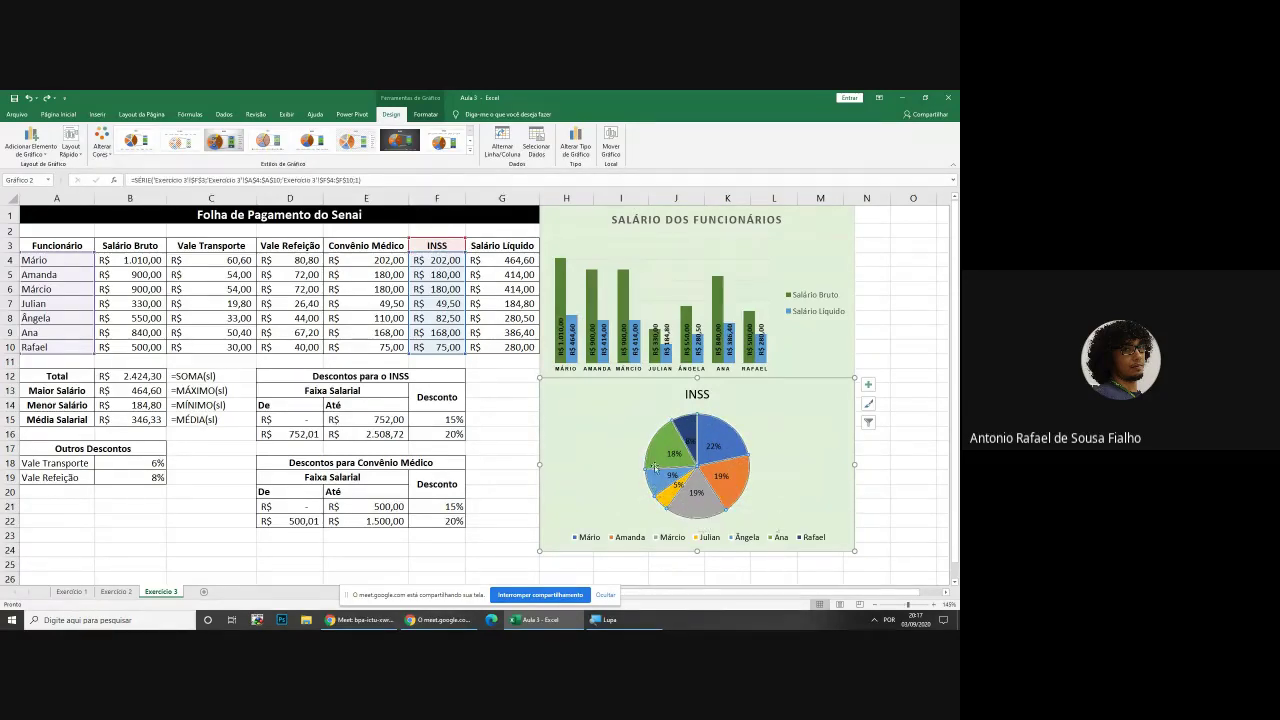
Apply quick layout Layout 6 to the INSS pie chart, with the legend beside the pie, and deselect the chart
click(849, 512)
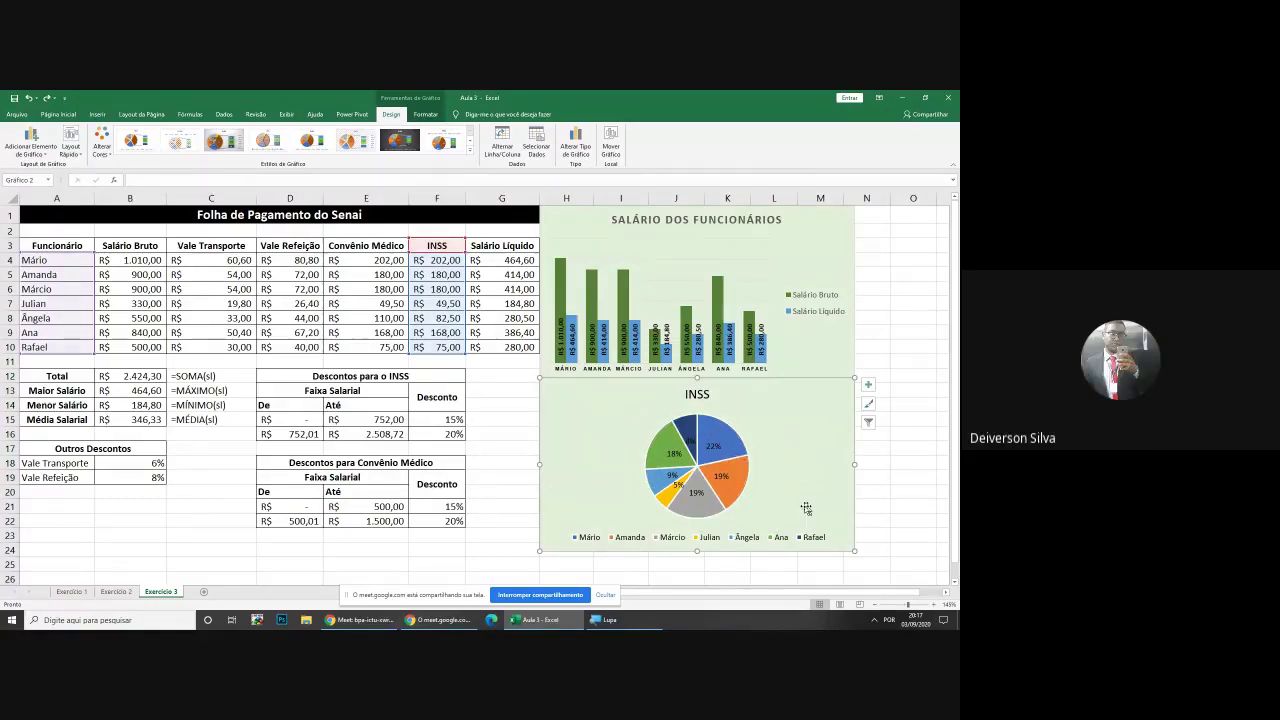
click(70, 145)
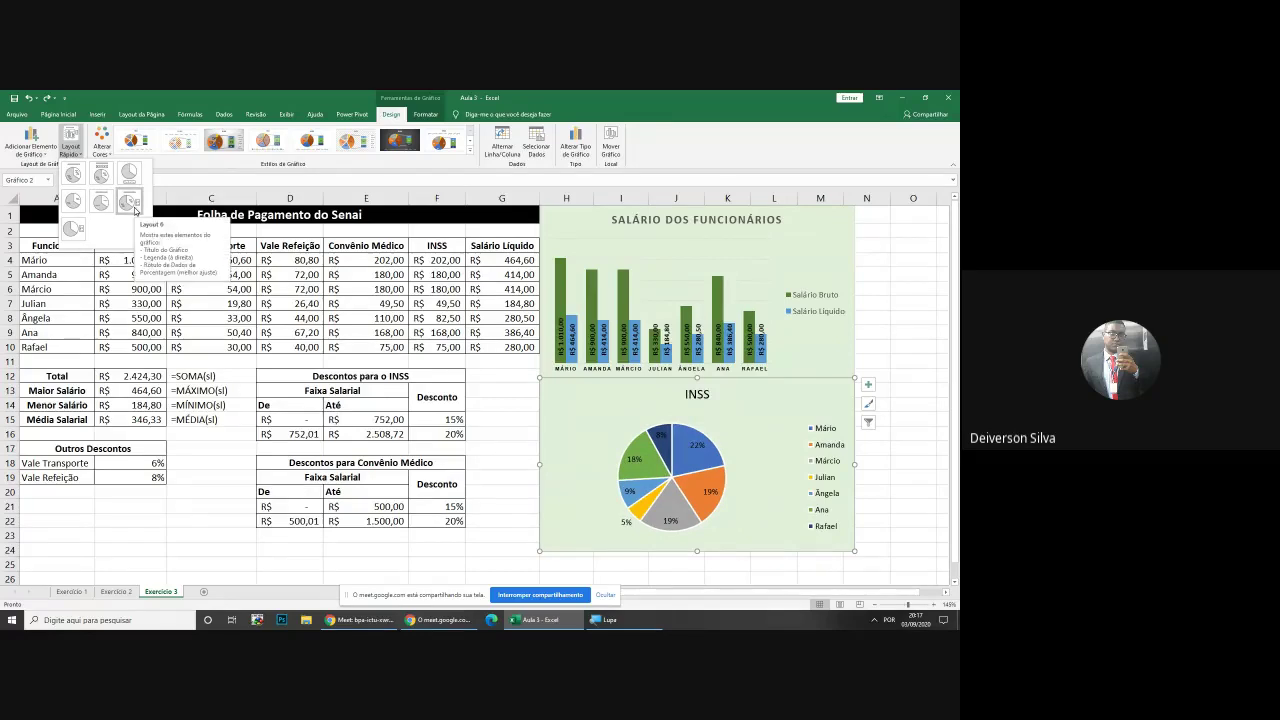
click(133, 205)
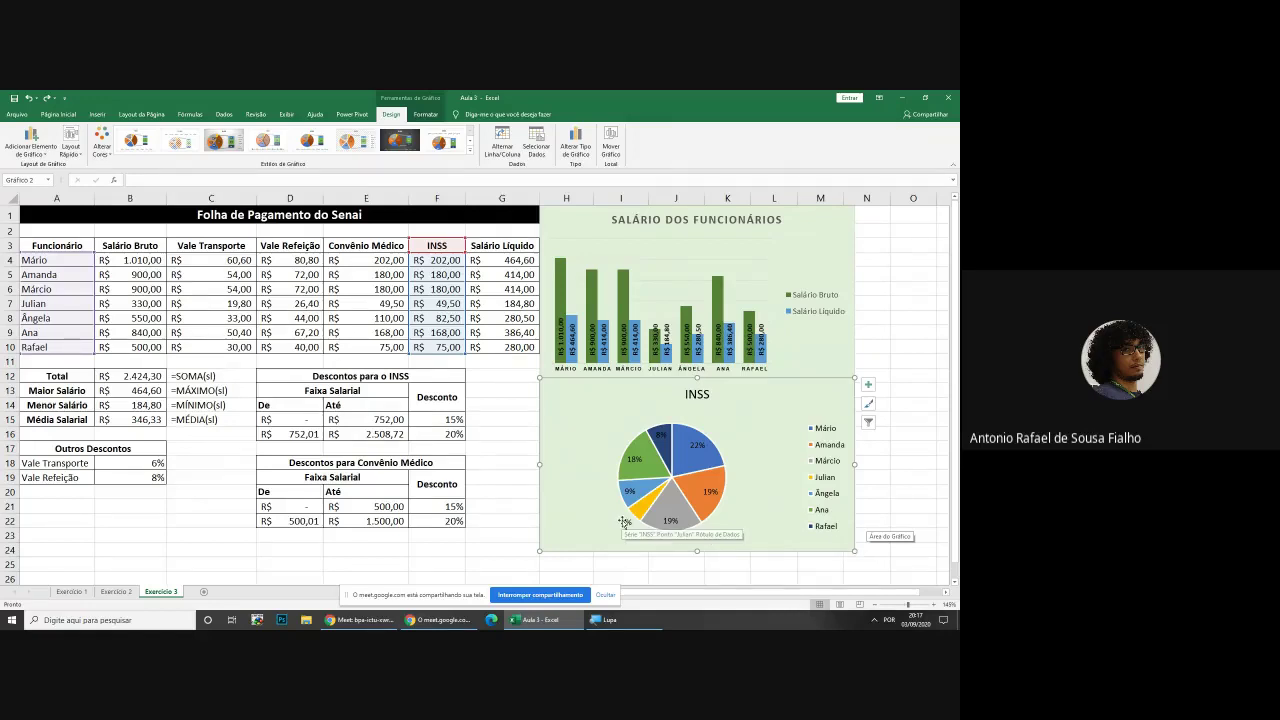
mouse_move(662, 490)
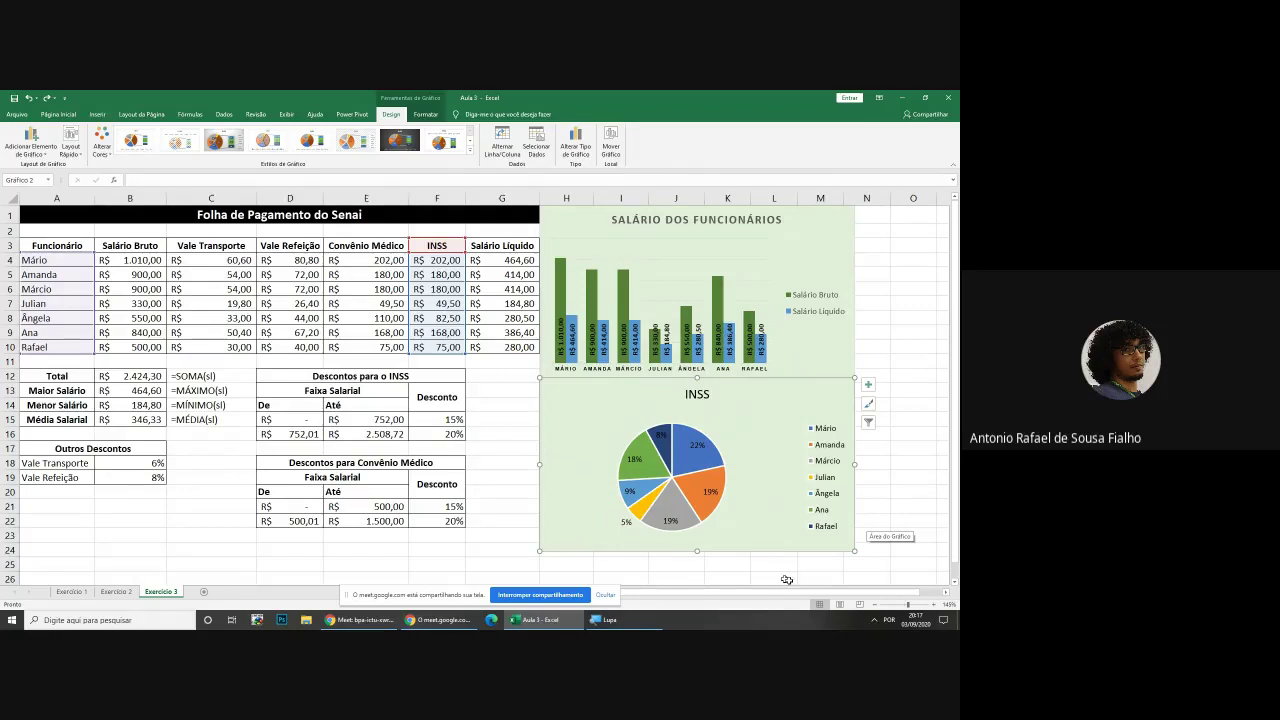
click(918, 458)
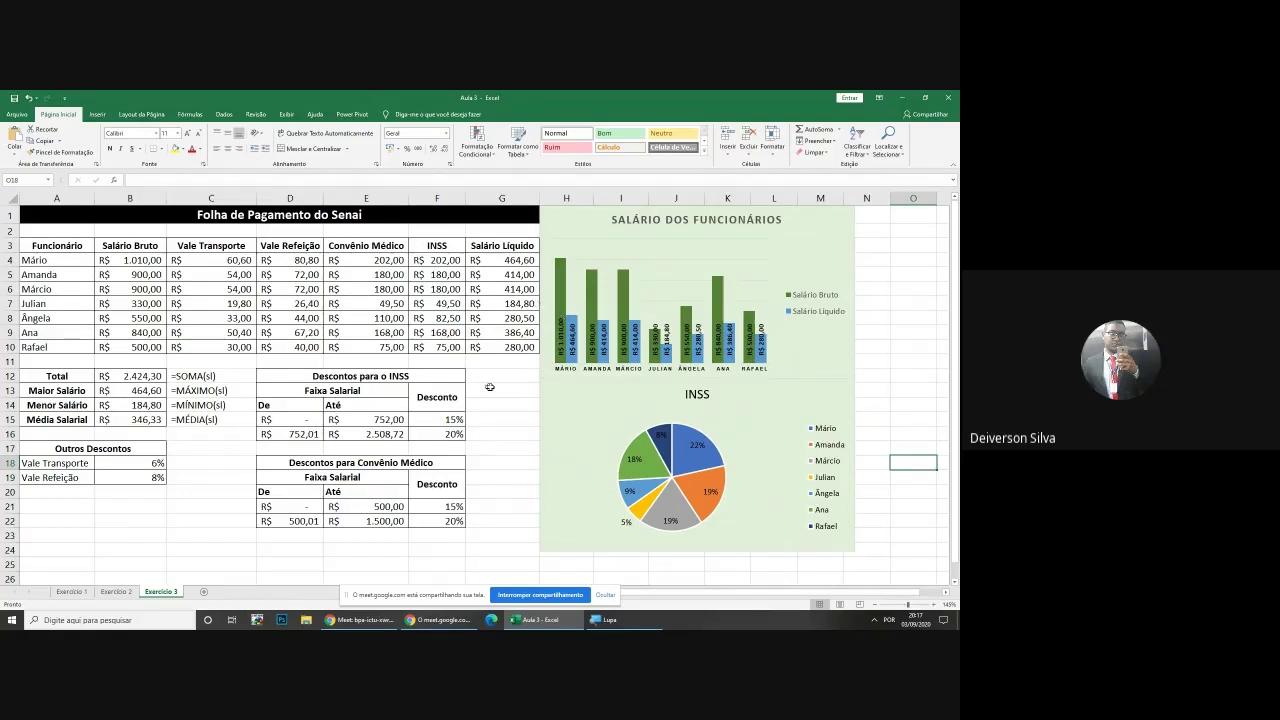
Enlarge the INSS pie chart into column N and down to row 25, and widen the salary column chart to match
click(740, 430)
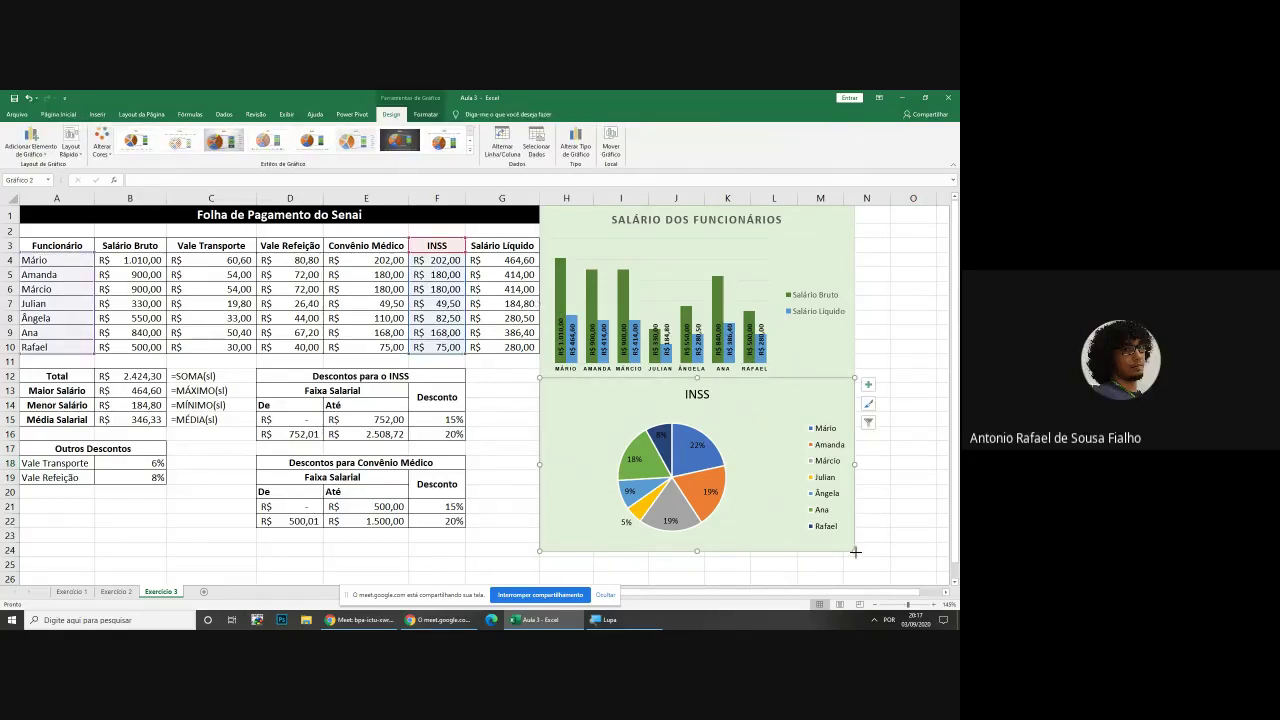
drag(855, 551, 877, 576)
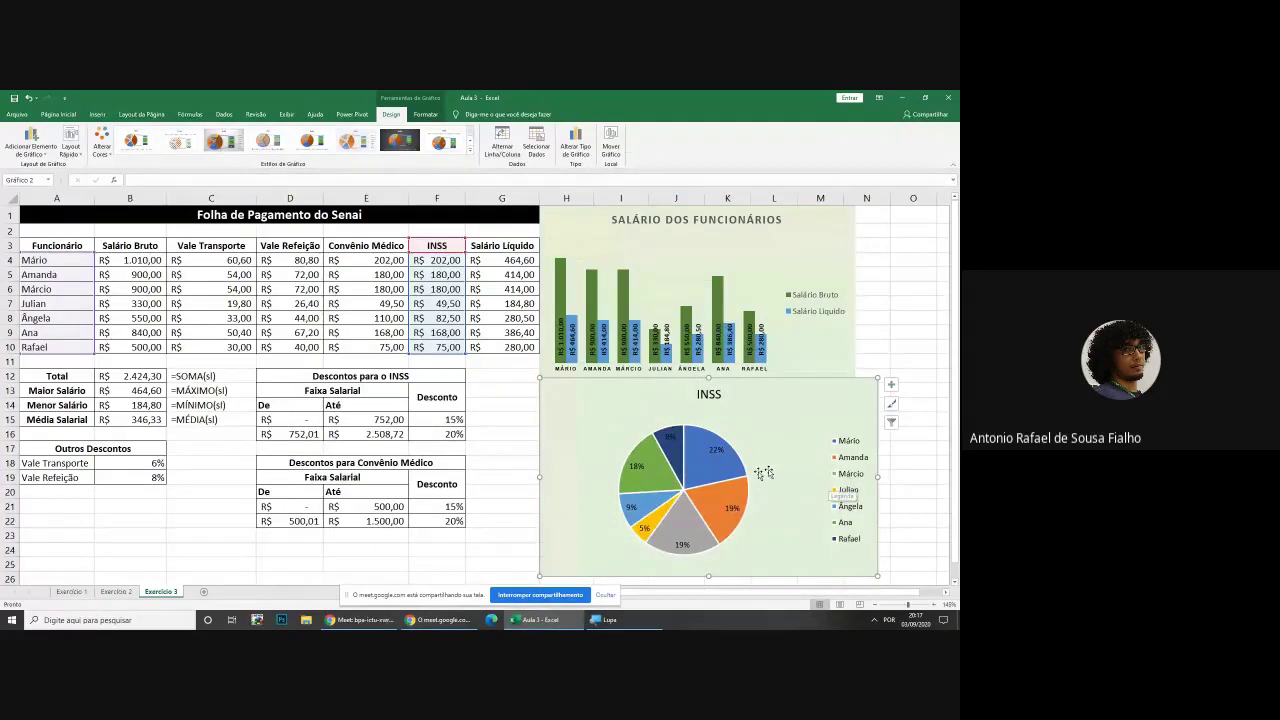
click(831, 349)
drag(853, 291, 878, 291)
click(913, 346)
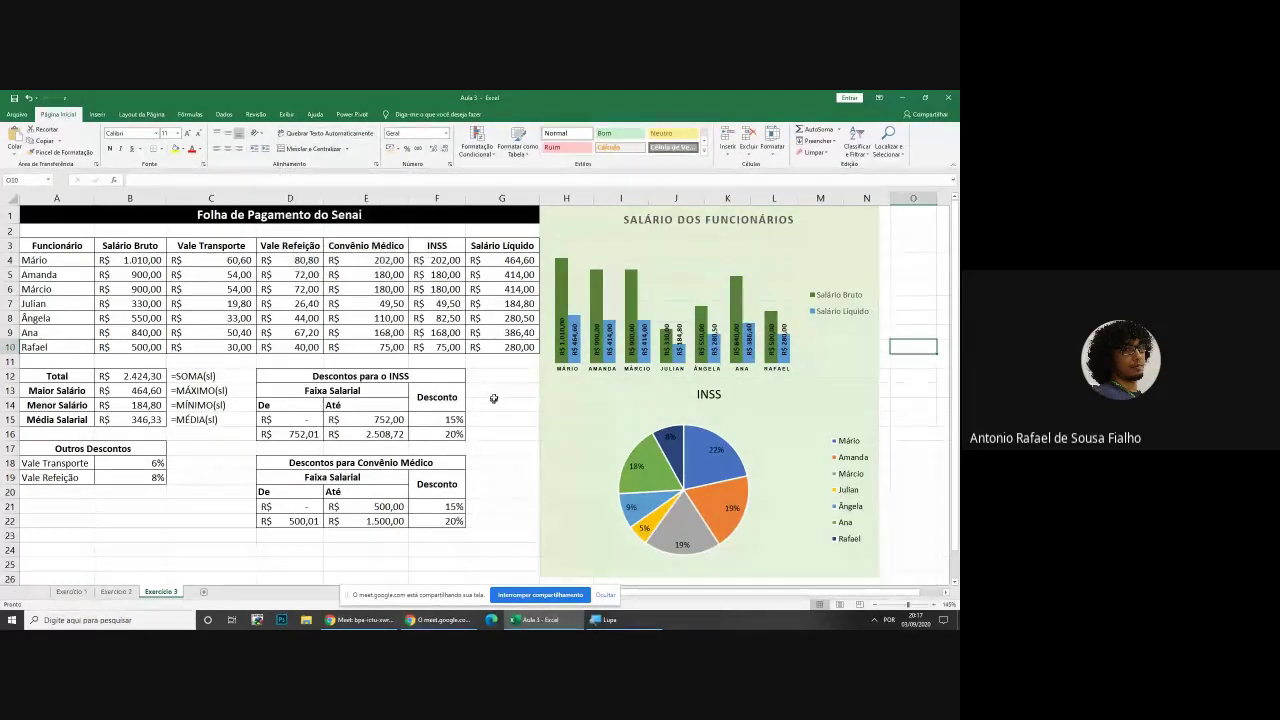
Hide the gridlines of the Exercício 3 sheet
drag(492, 366, 488, 489)
click(486, 488)
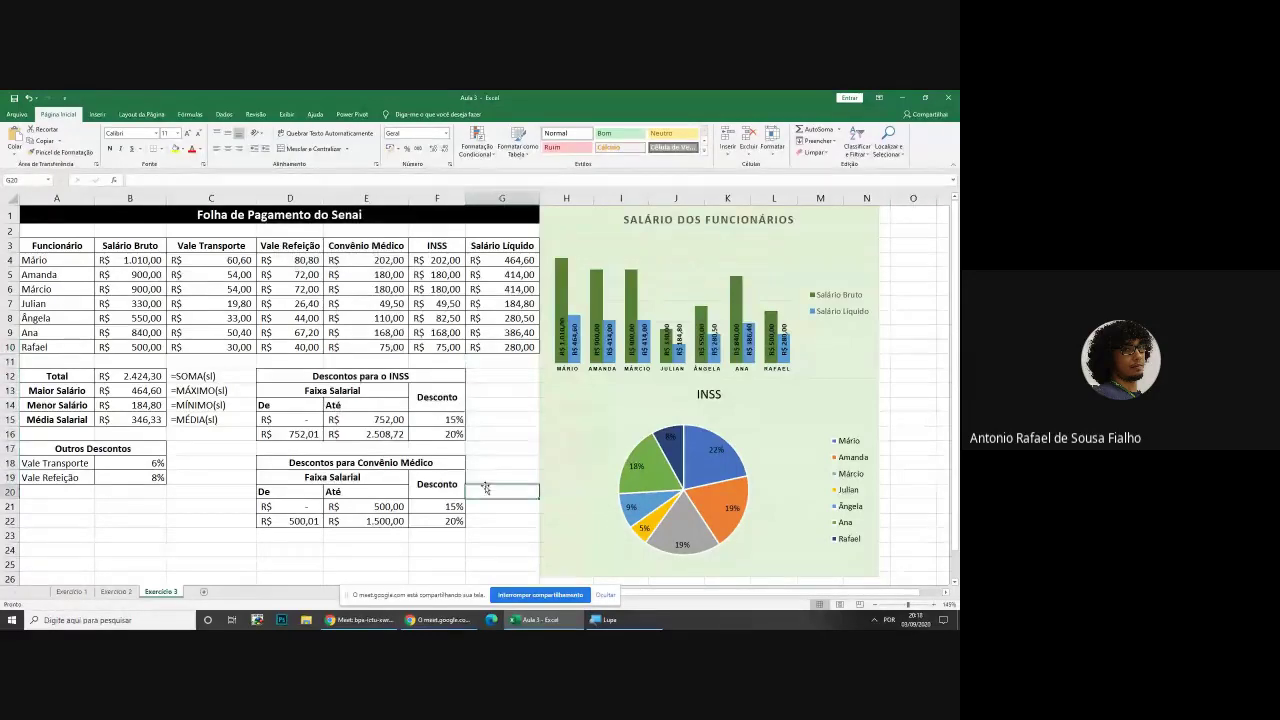
click(286, 114)
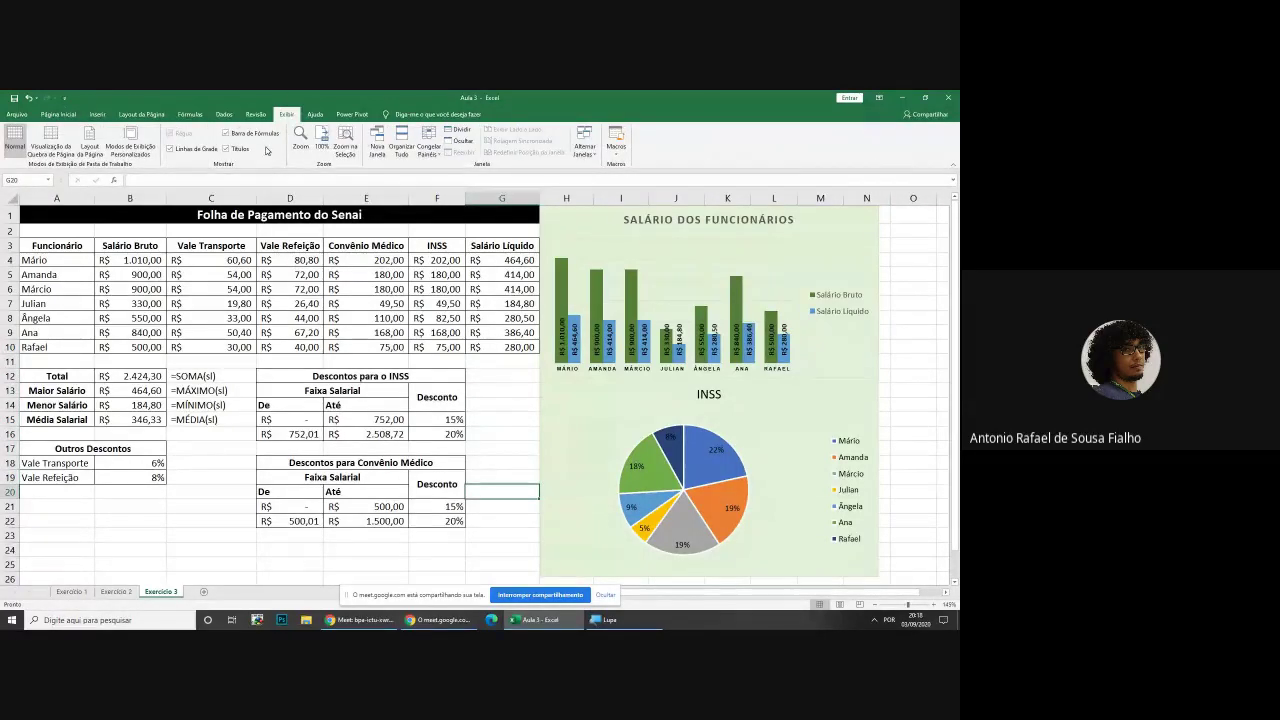
click(185, 152)
key(Up)
key(Up)
key(Up)
key(Up)
key(Up)
key(Up)
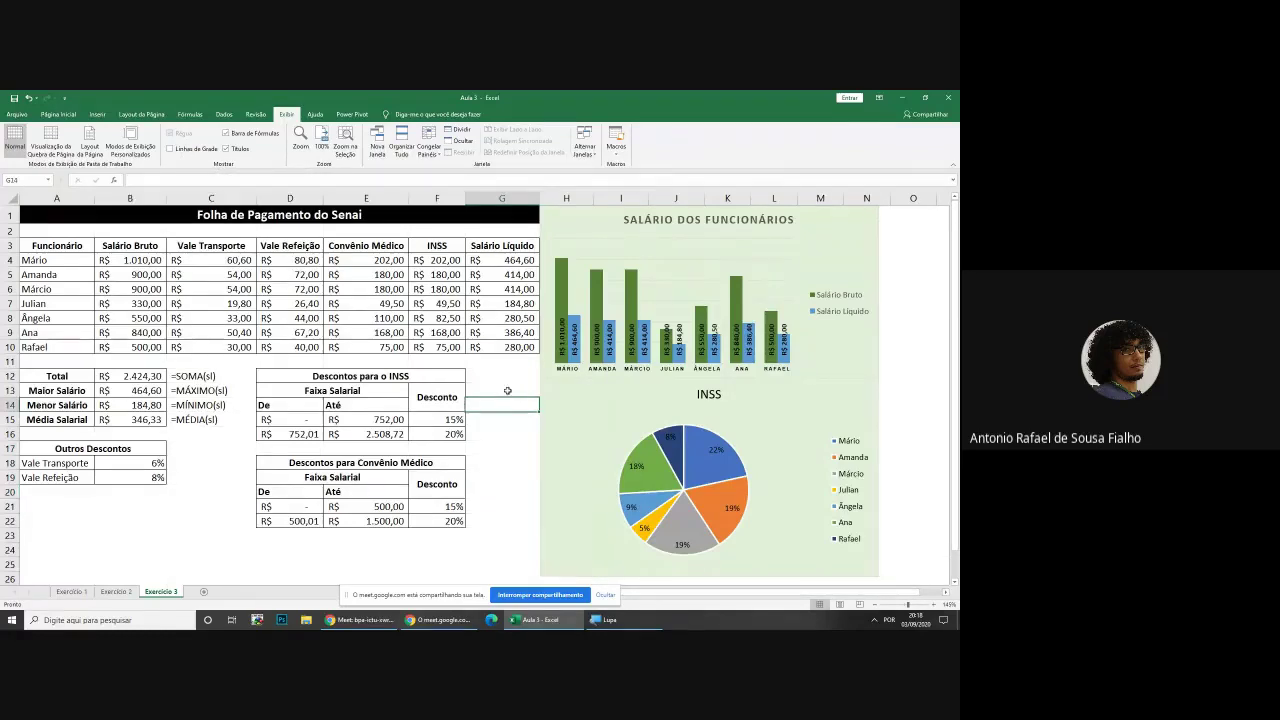
click(58, 116)
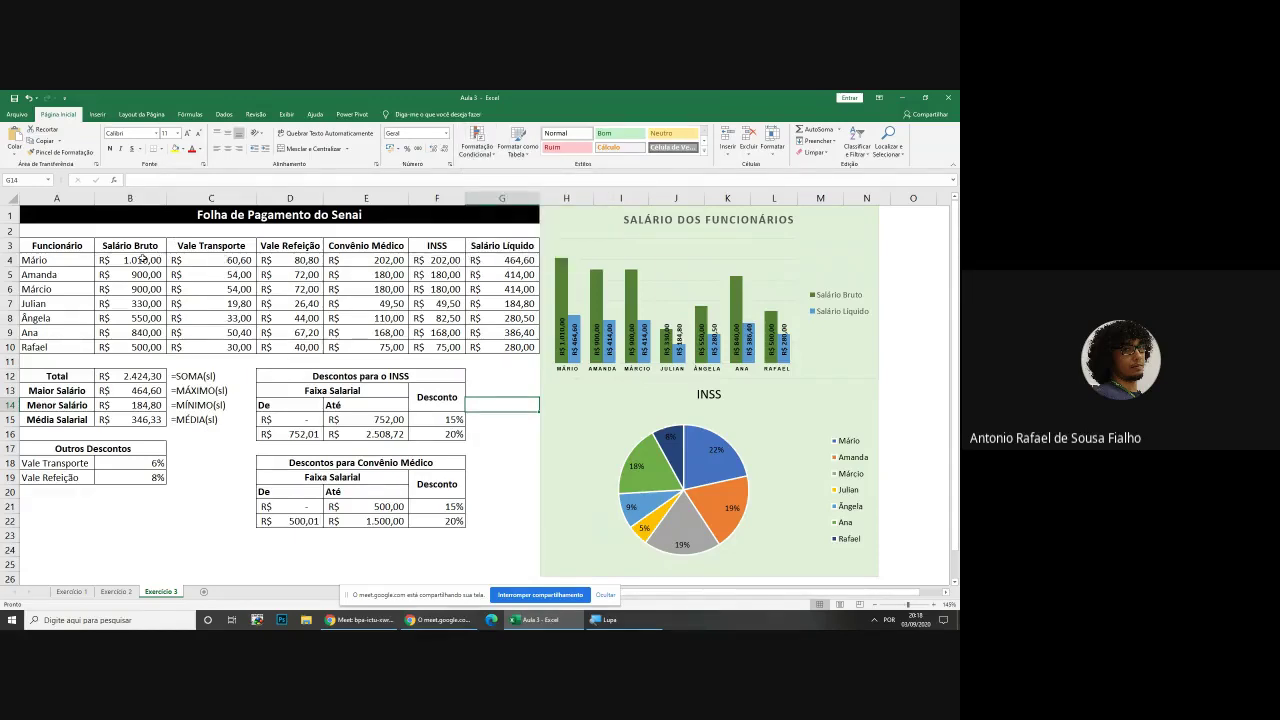
drag(143, 259, 145, 343)
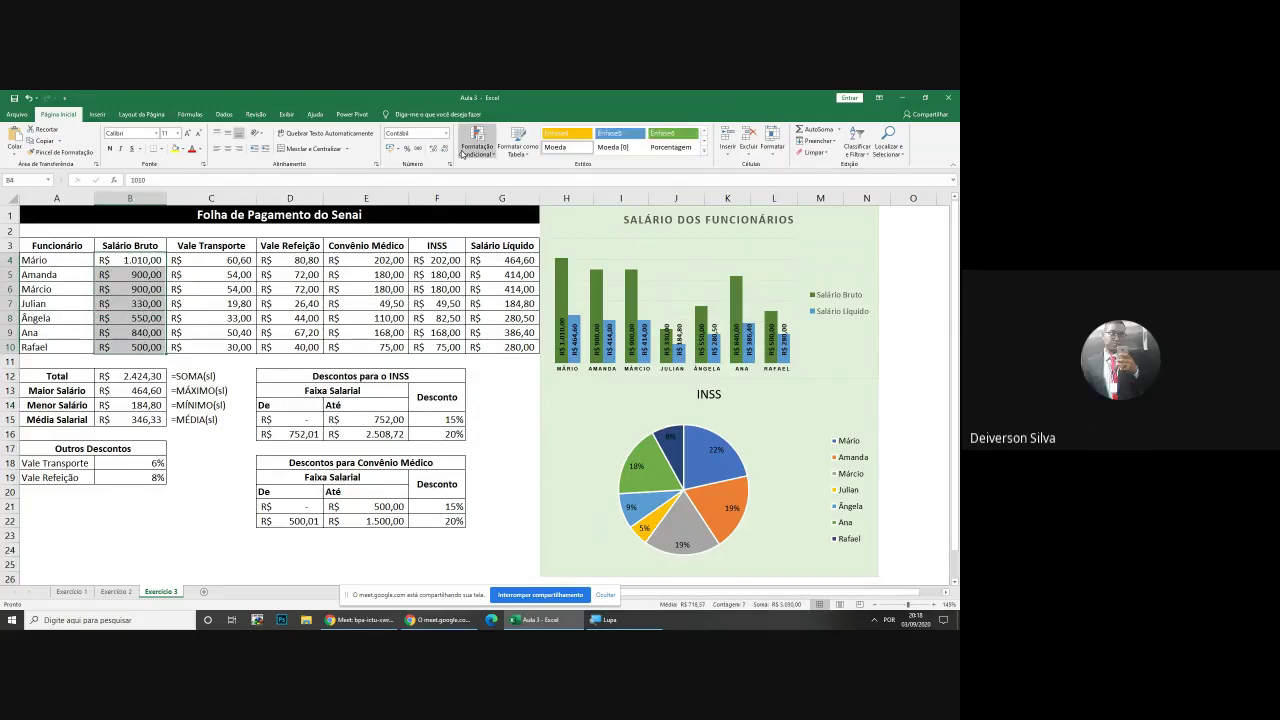
click(440, 303)
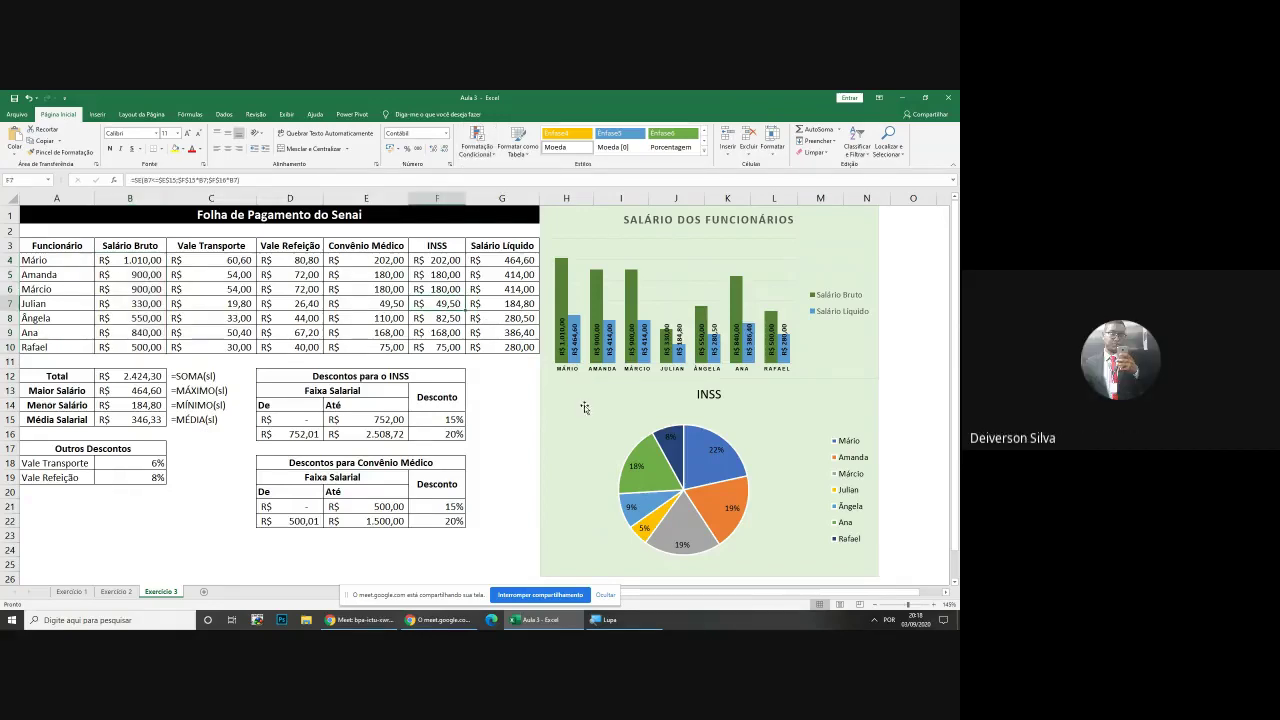
click(510, 386)
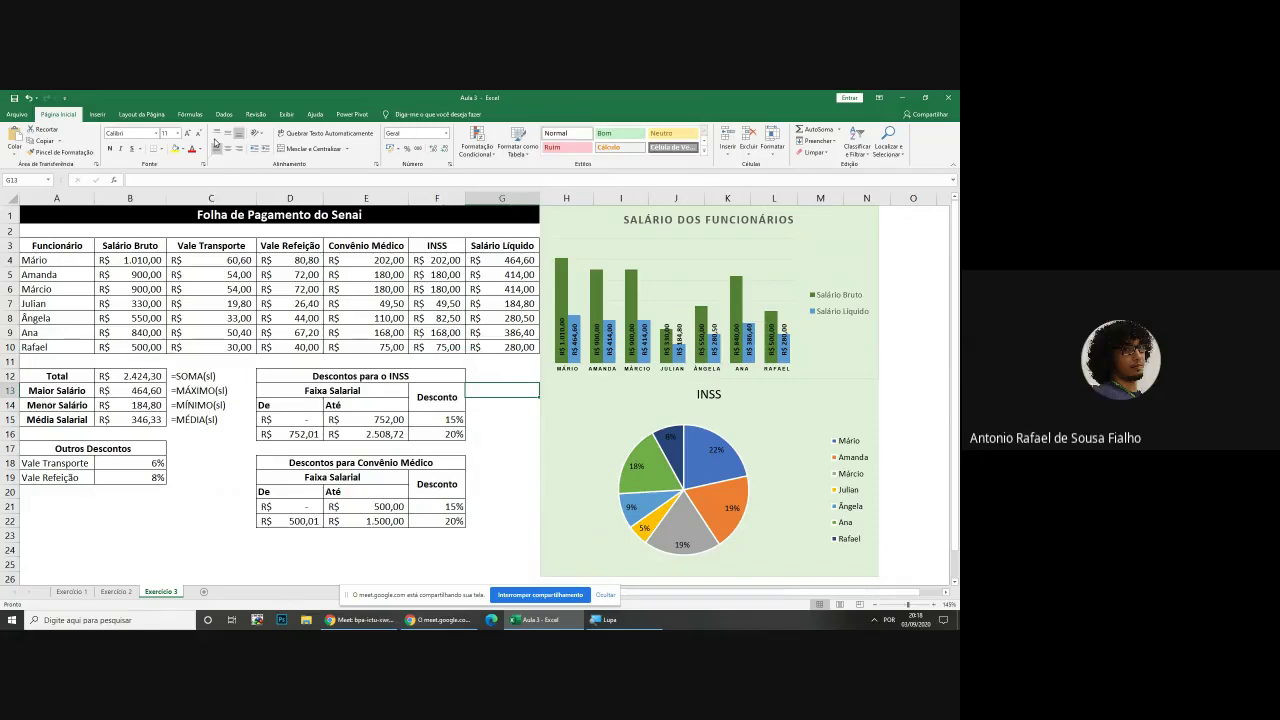
click(287, 114)
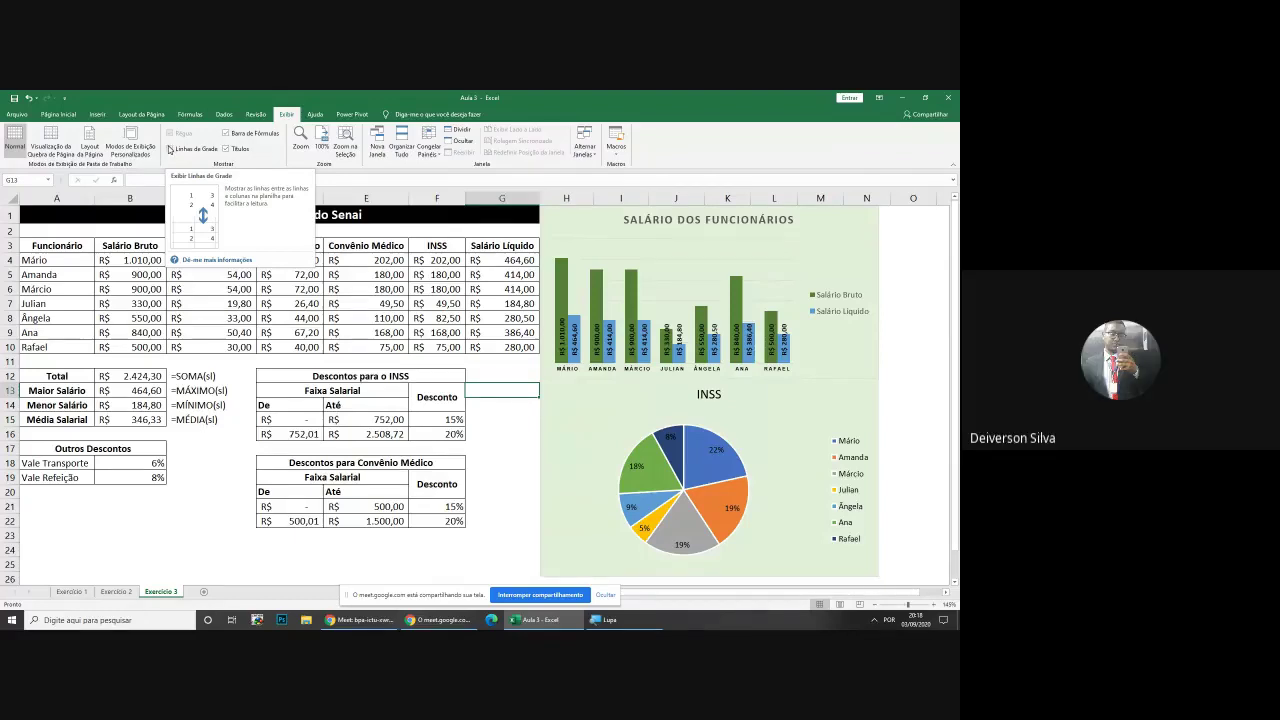
click(58, 114)
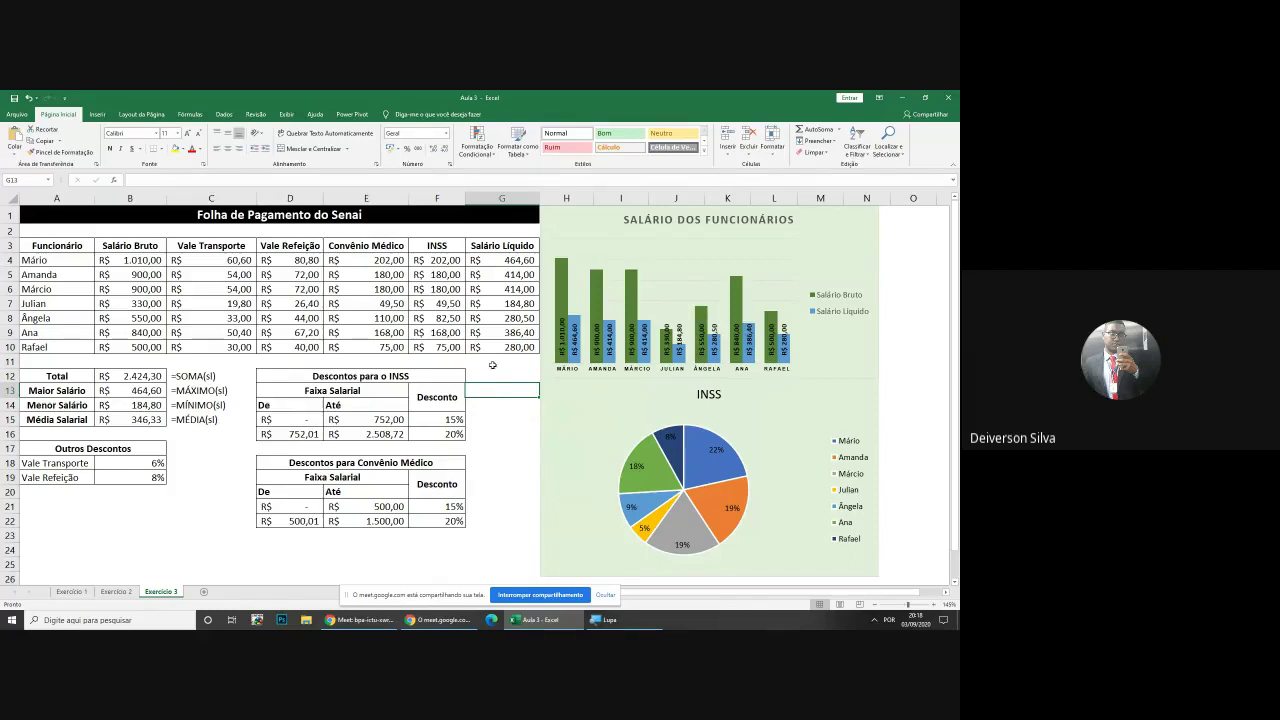
click(497, 364)
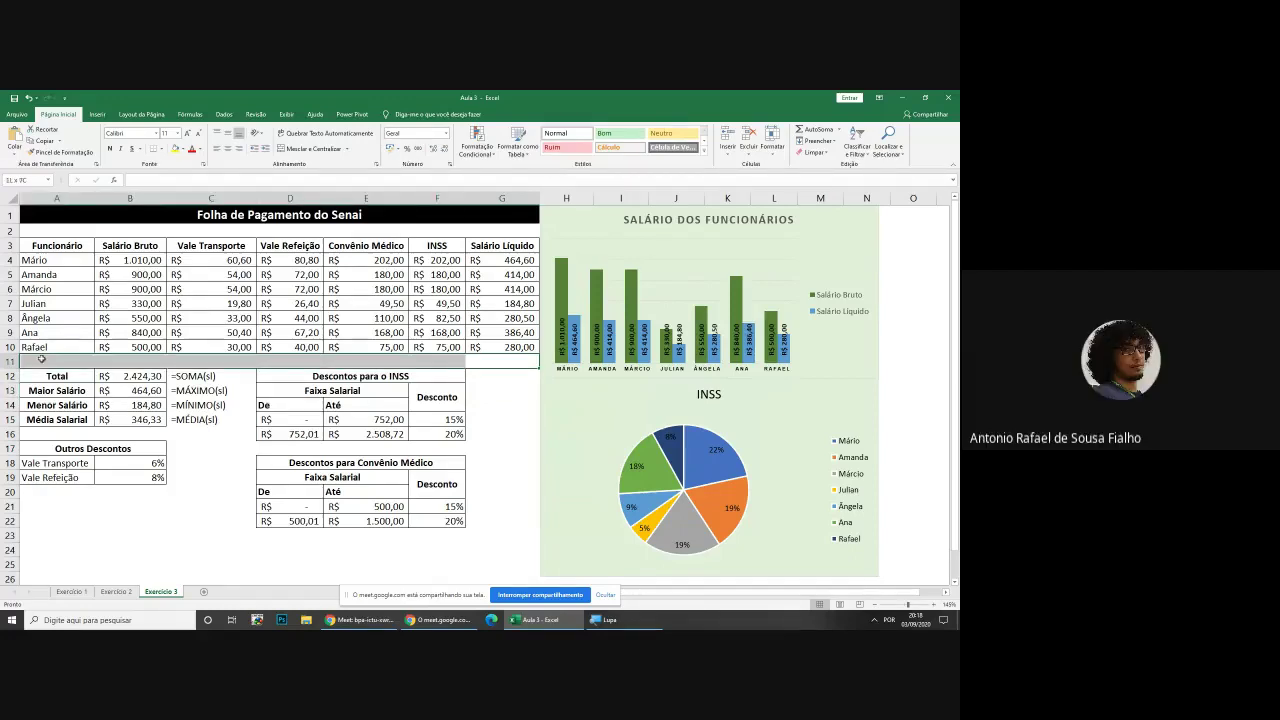
Delete the formula texts in C12:C15 beside the salary summary table
drag(174, 380, 205, 420)
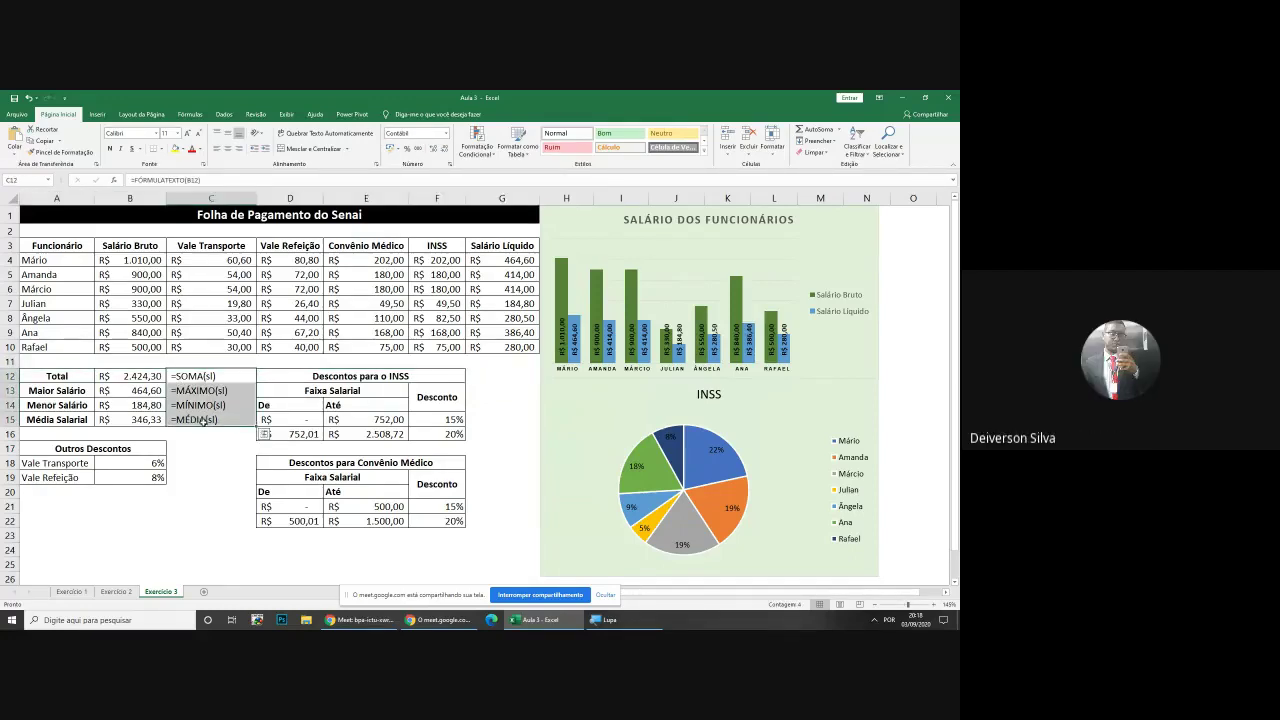
key(Delete)
click(497, 380)
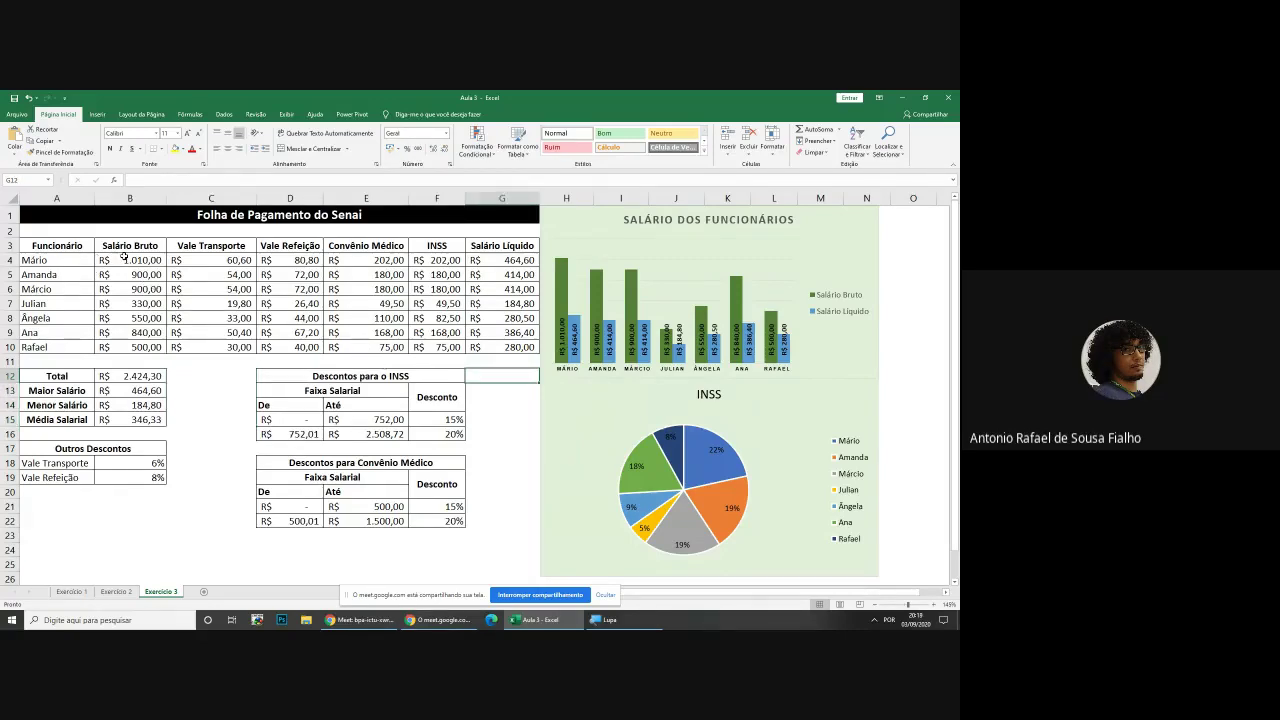
drag(124, 256, 133, 344)
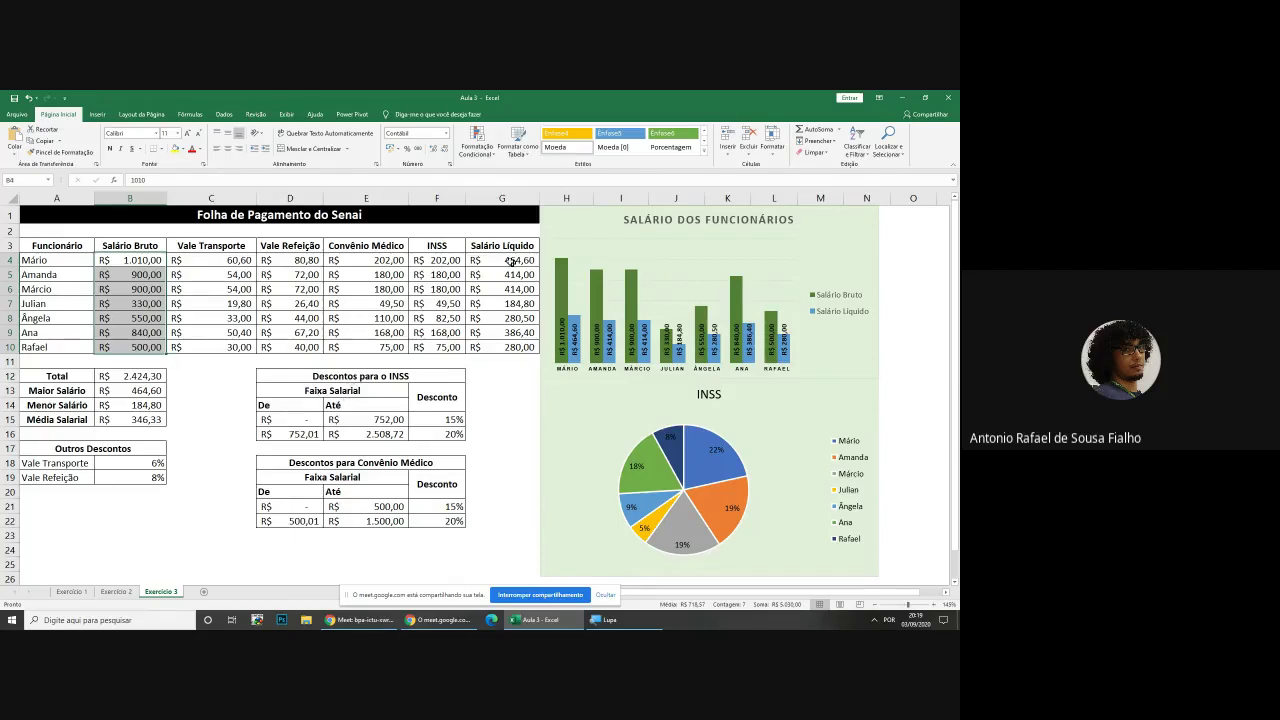
click(475, 137)
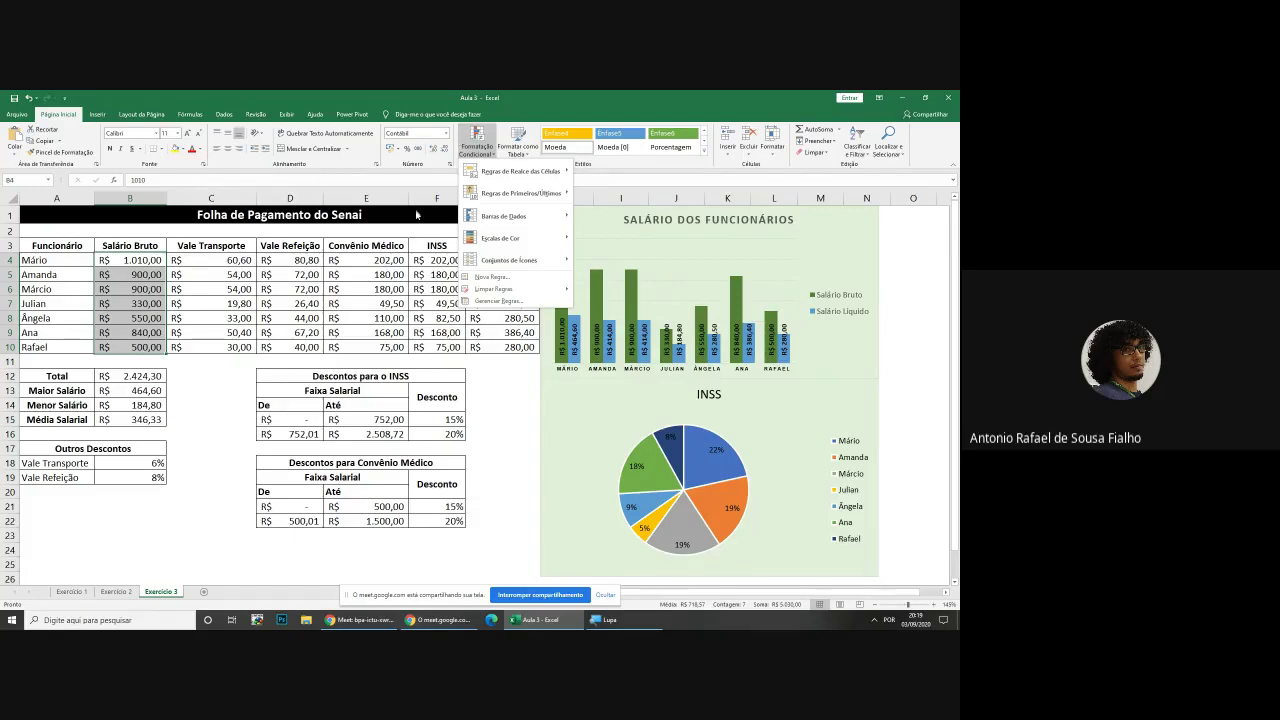
mouse_move(537, 216)
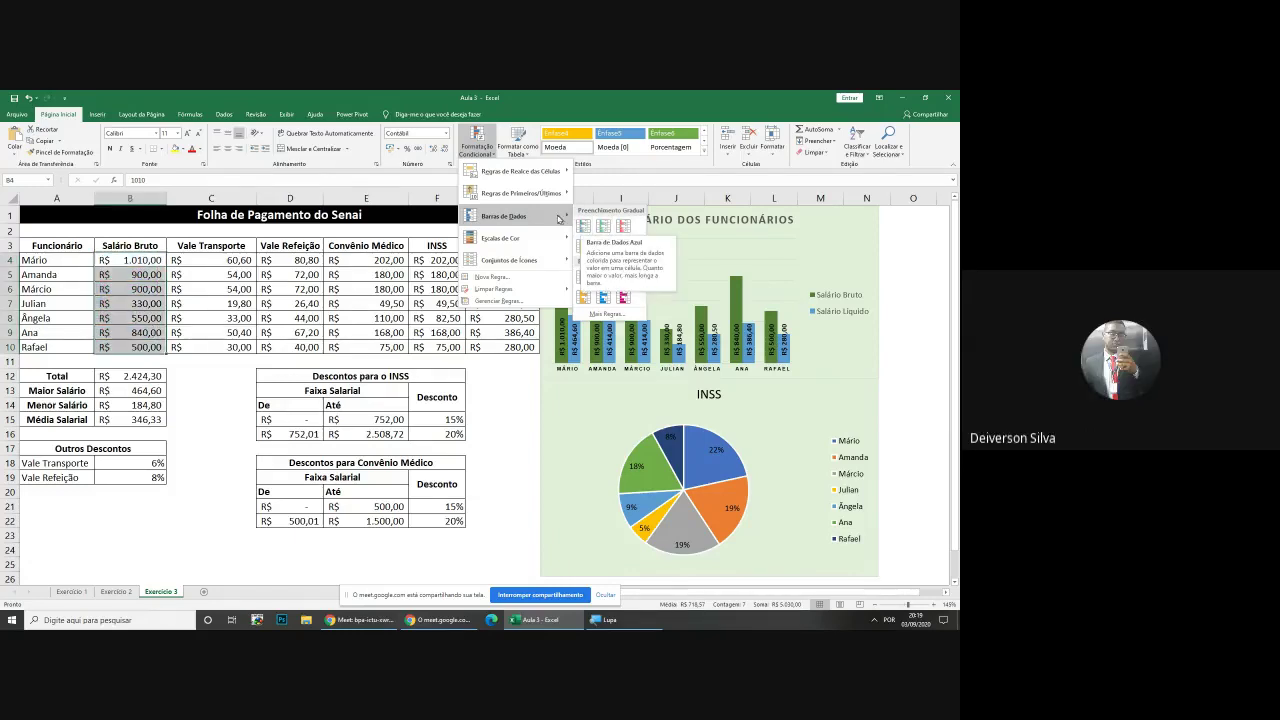
click(248, 274)
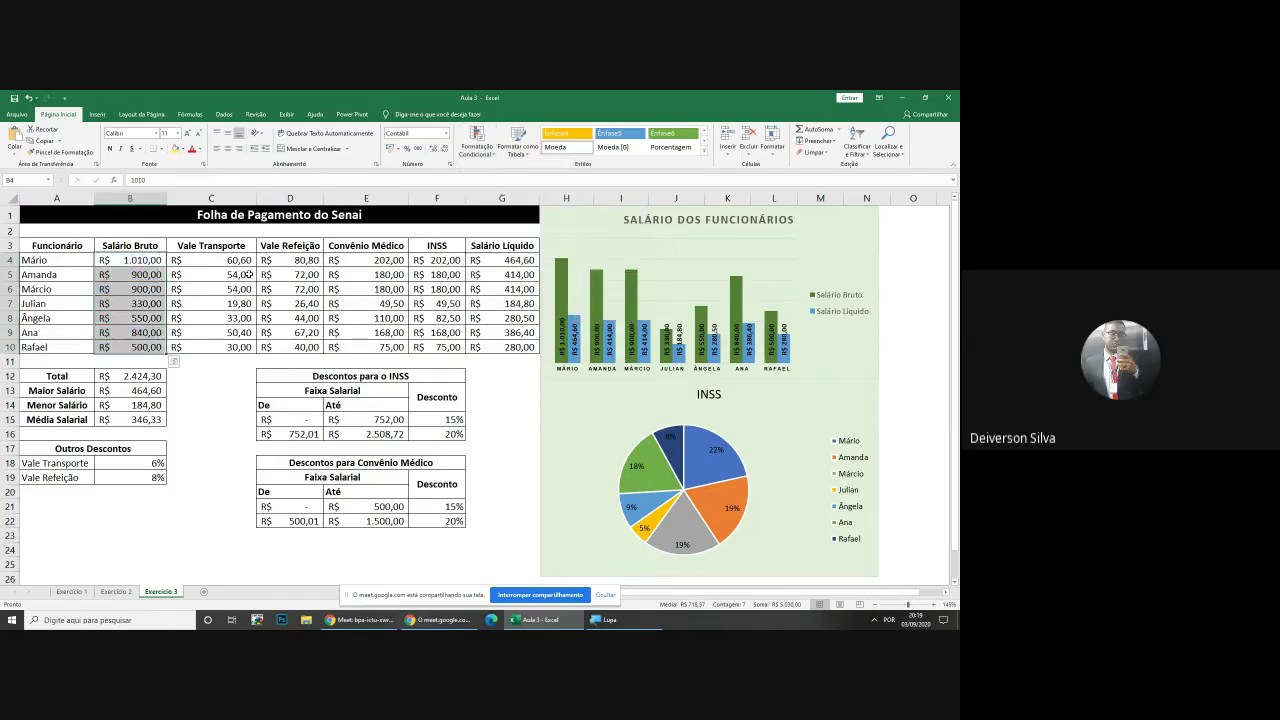
click(178, 286)
Apply conditional formatting with green gradient data bars to the Salário Bruto values in B4:B10
drag(136, 260, 117, 347)
drag(134, 262, 134, 347)
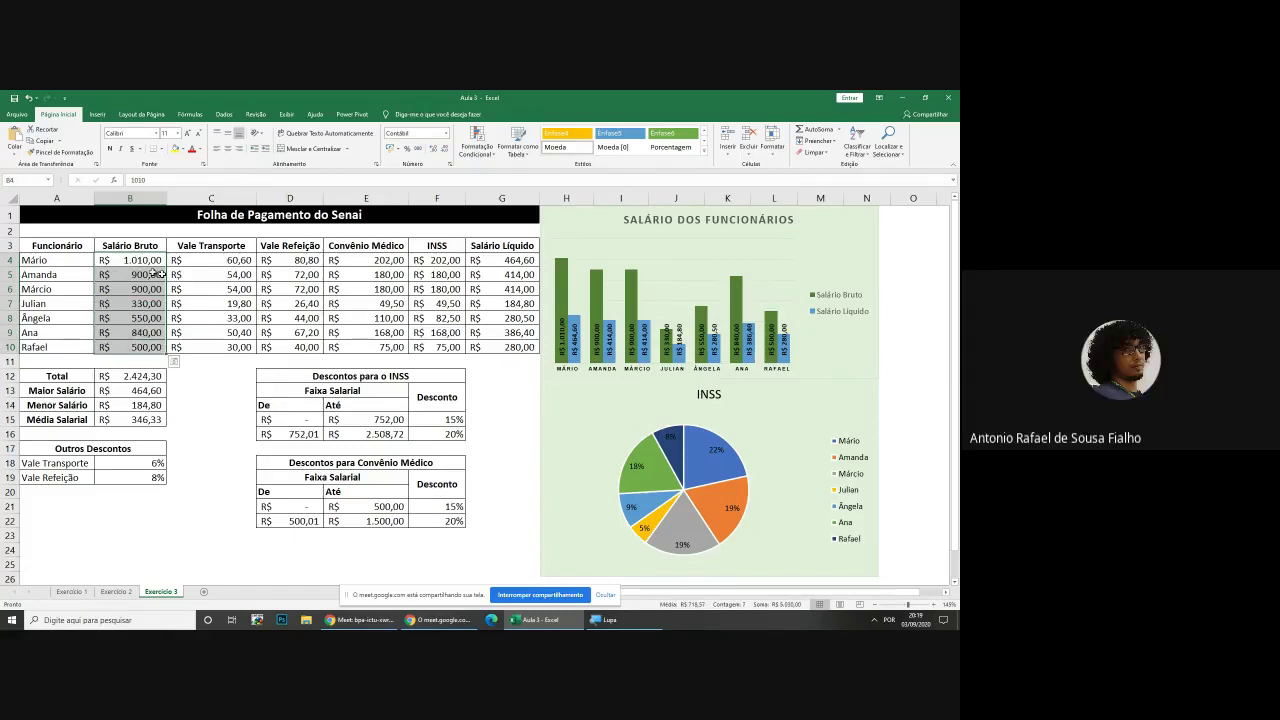
click(477, 145)
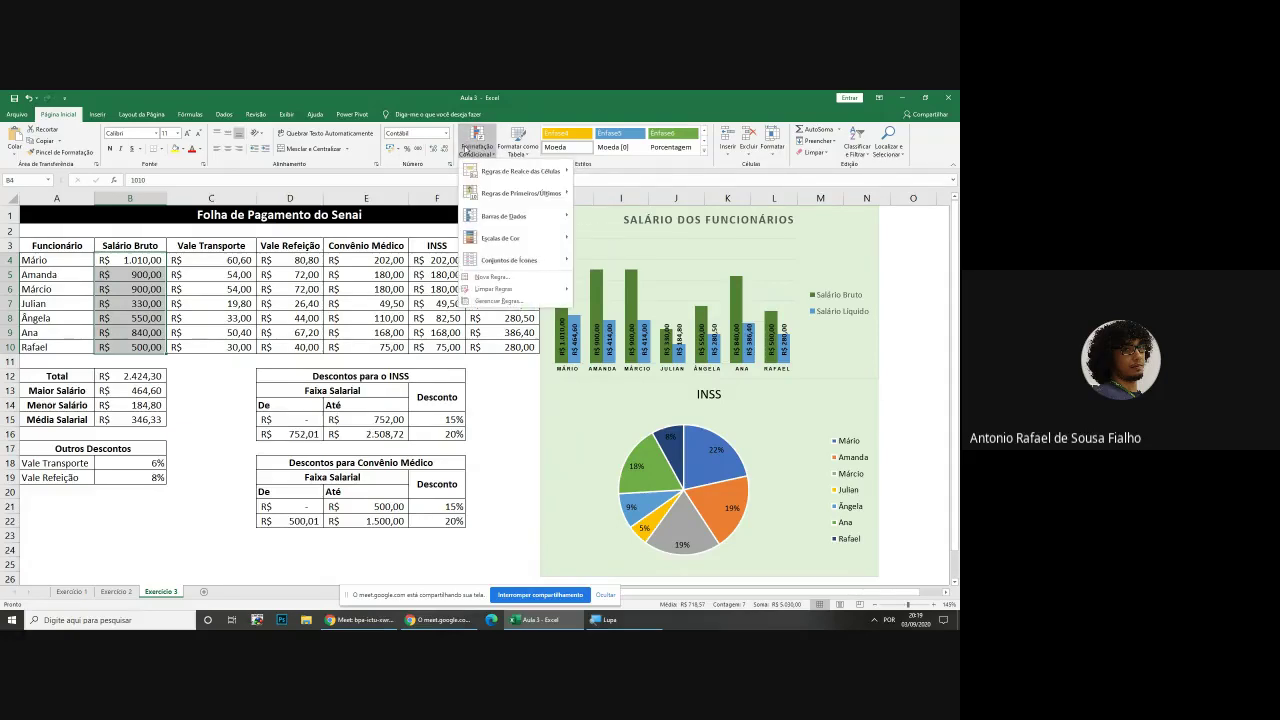
mouse_move(500, 218)
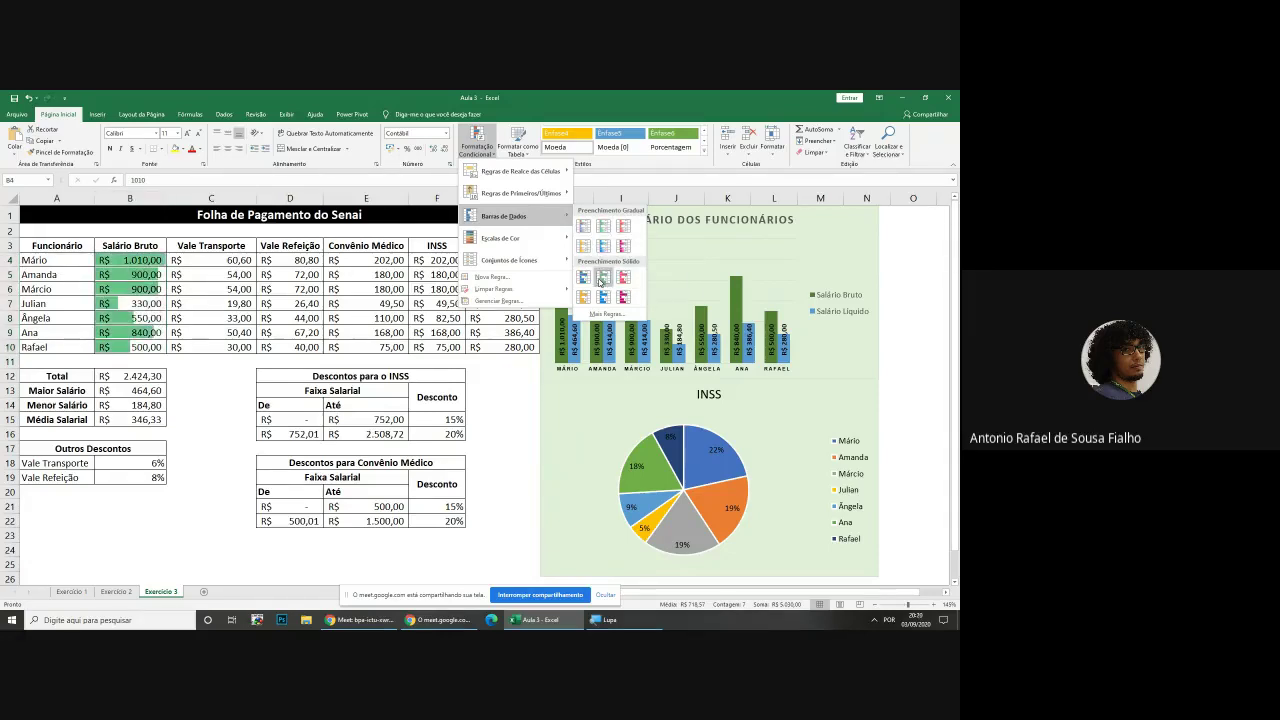
click(603, 229)
click(282, 287)
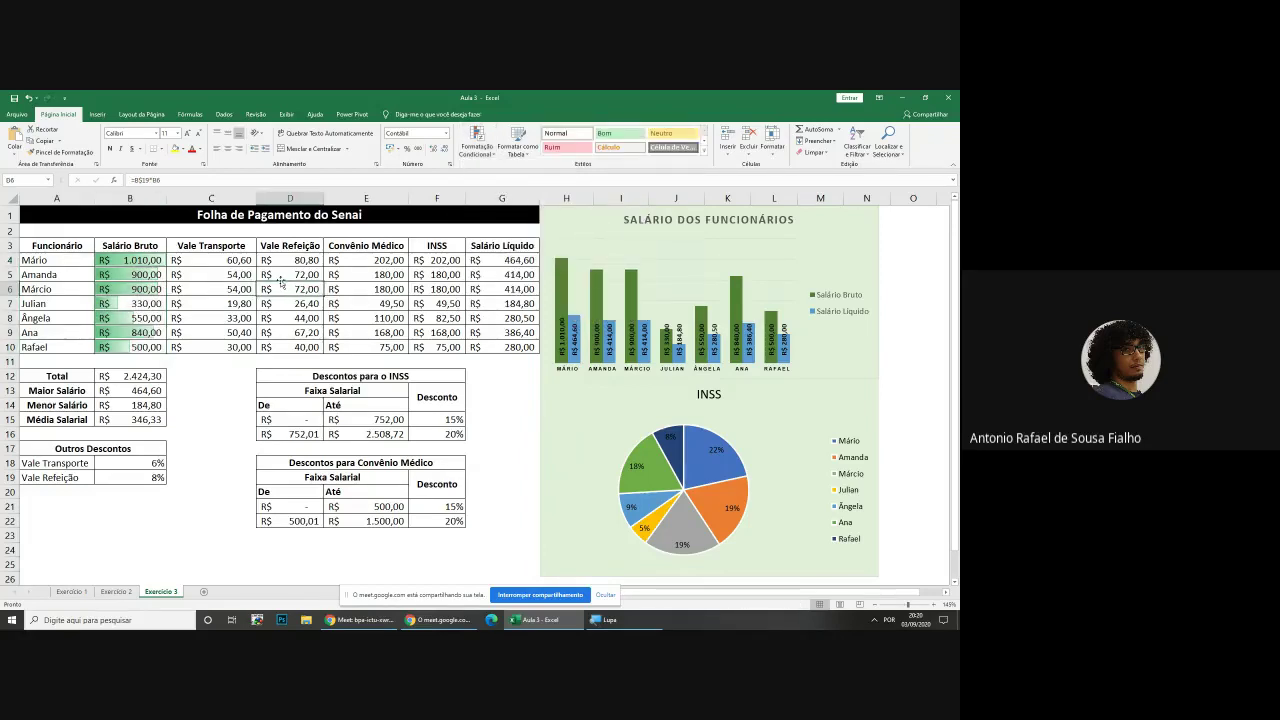
click(141, 350)
drag(141, 350, 138, 260)
click(212, 276)
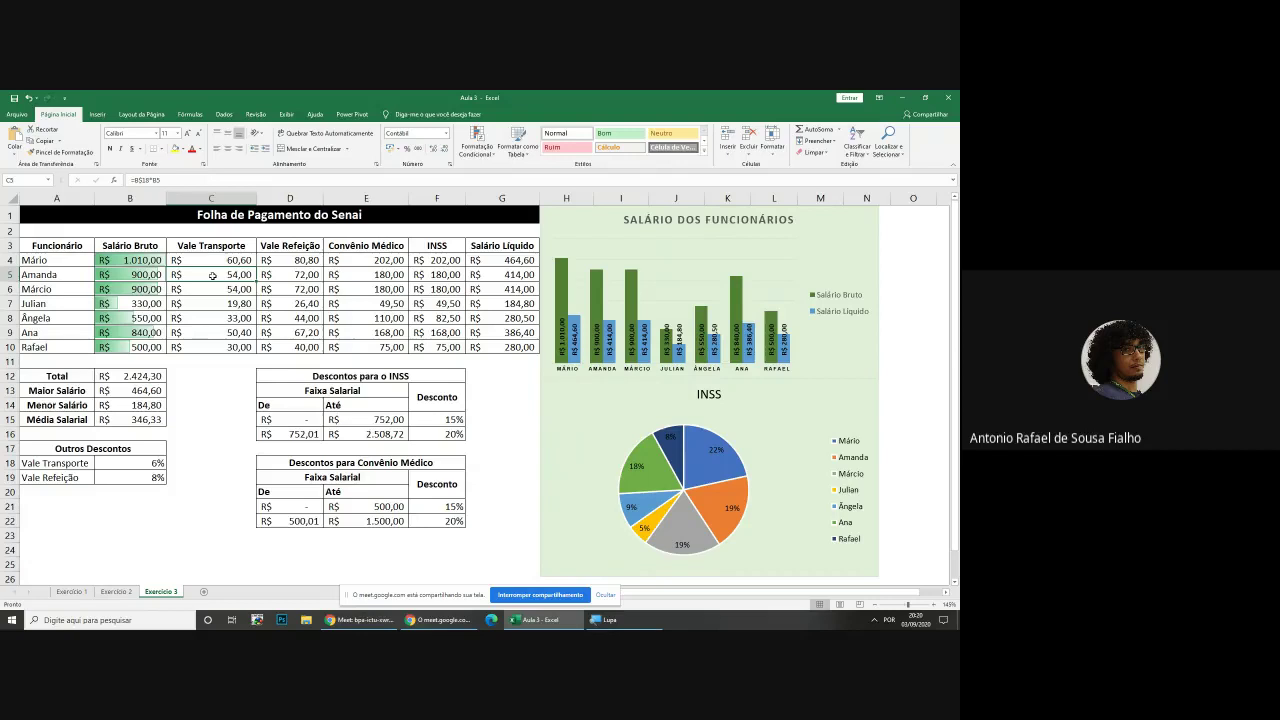
drag(45, 245, 501, 345)
click(368, 318)
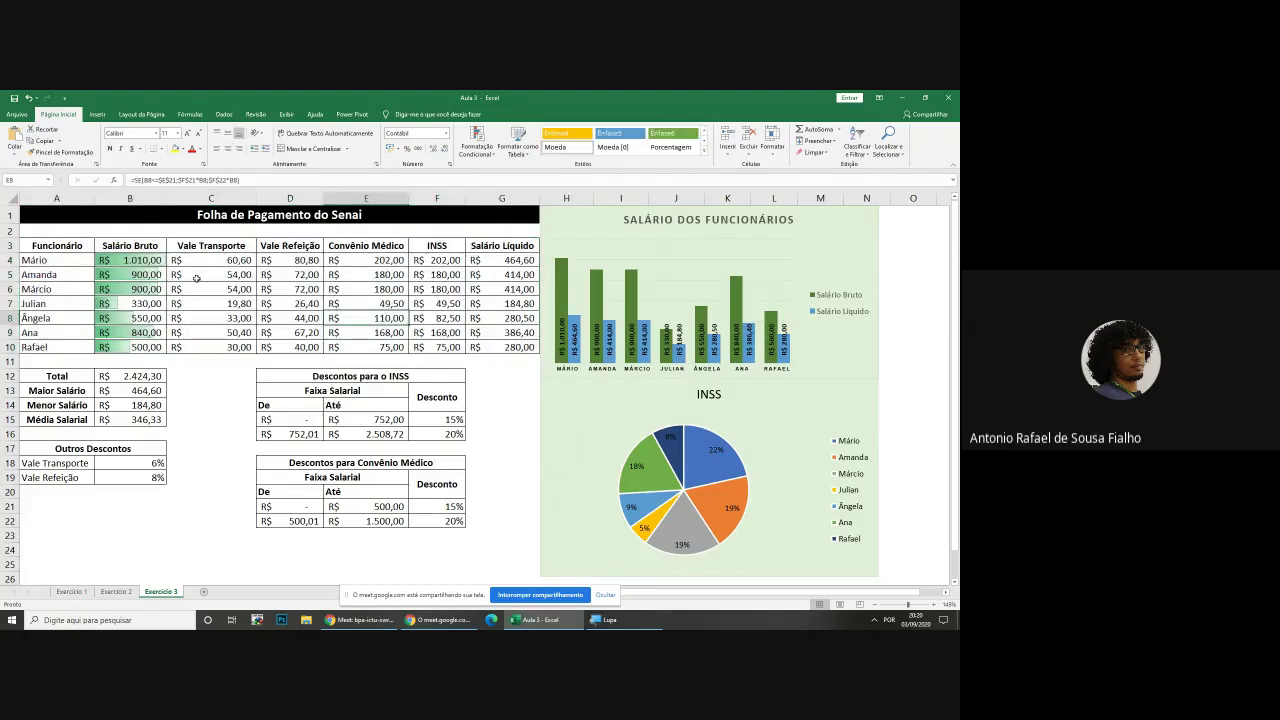
drag(136, 260, 136, 343)
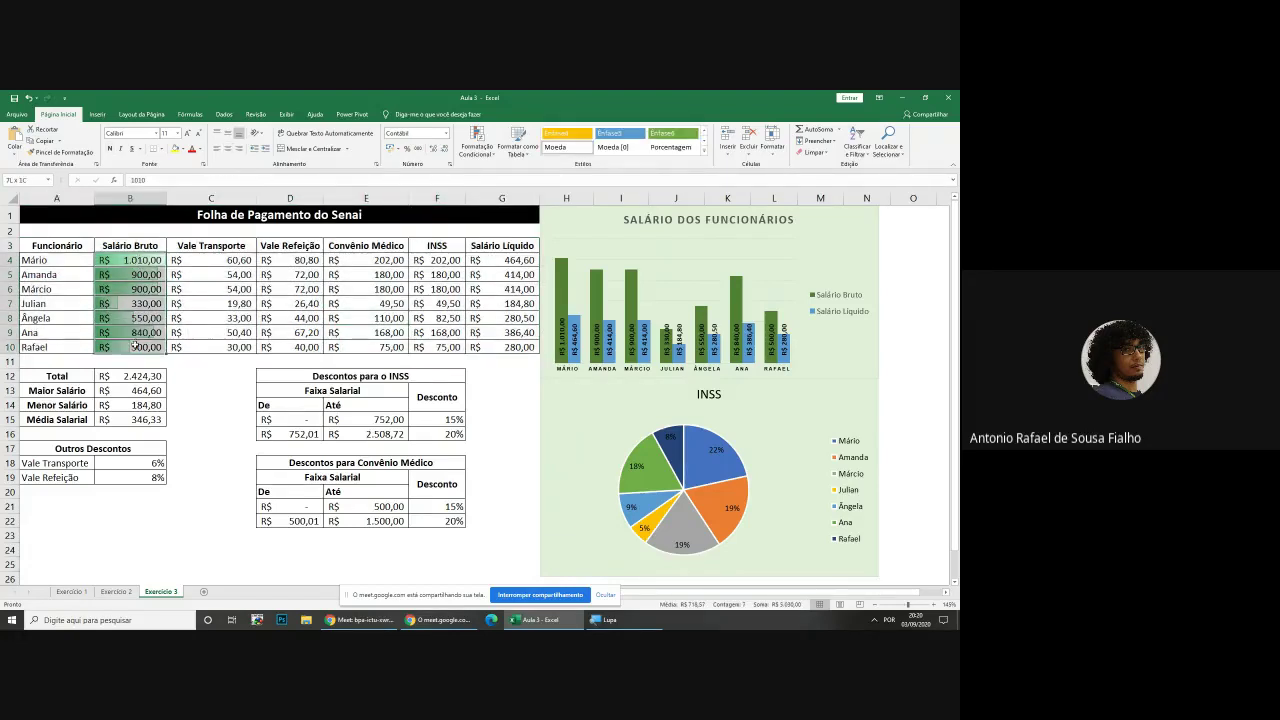
click(220, 345)
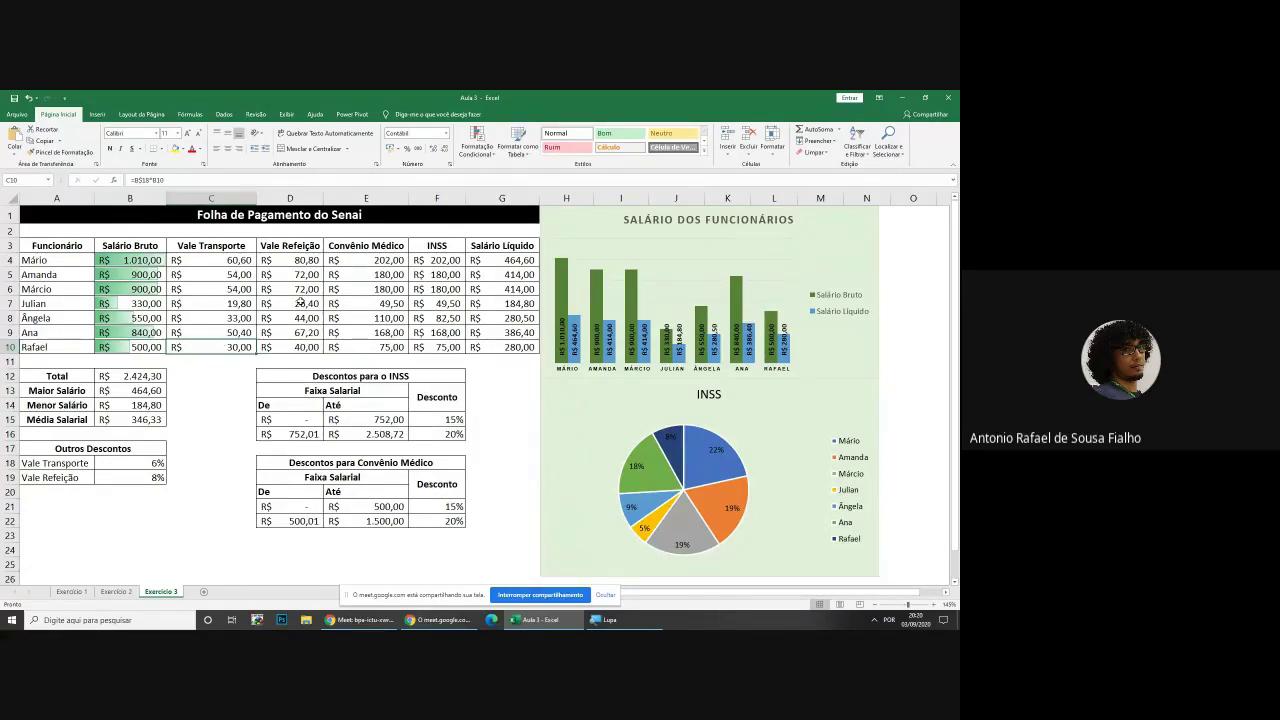
click(239, 289)
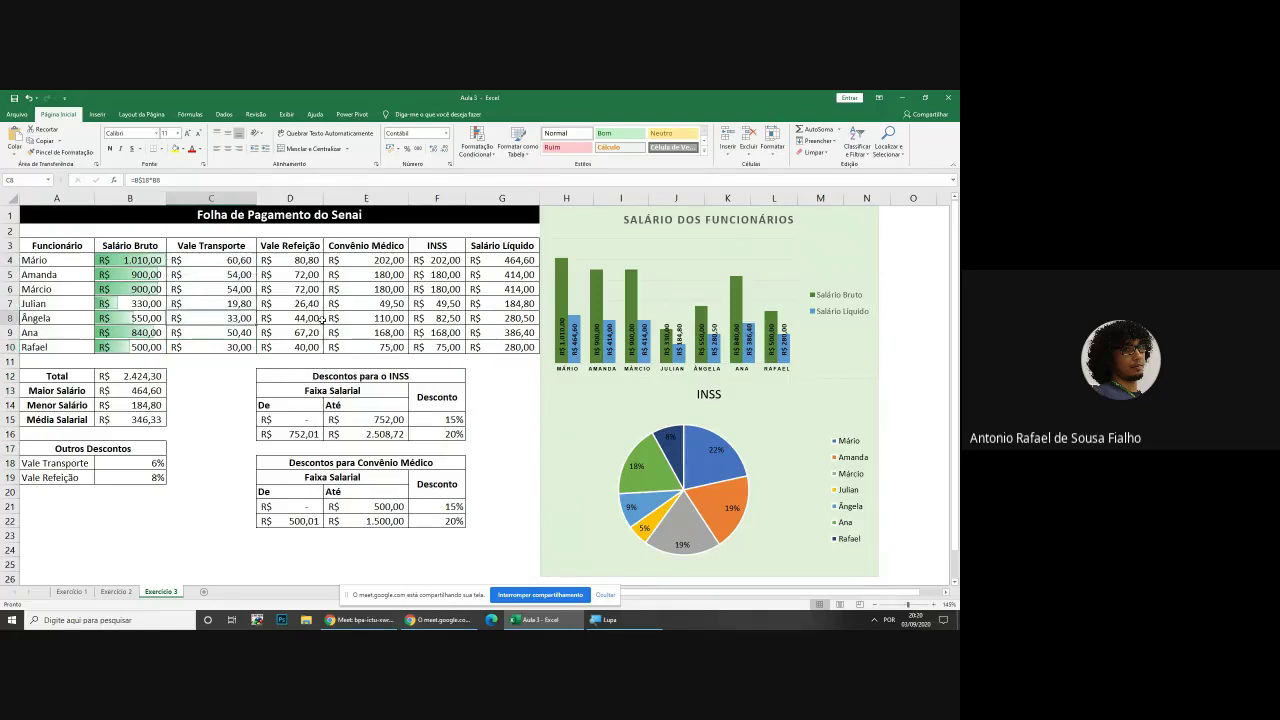
click(432, 294)
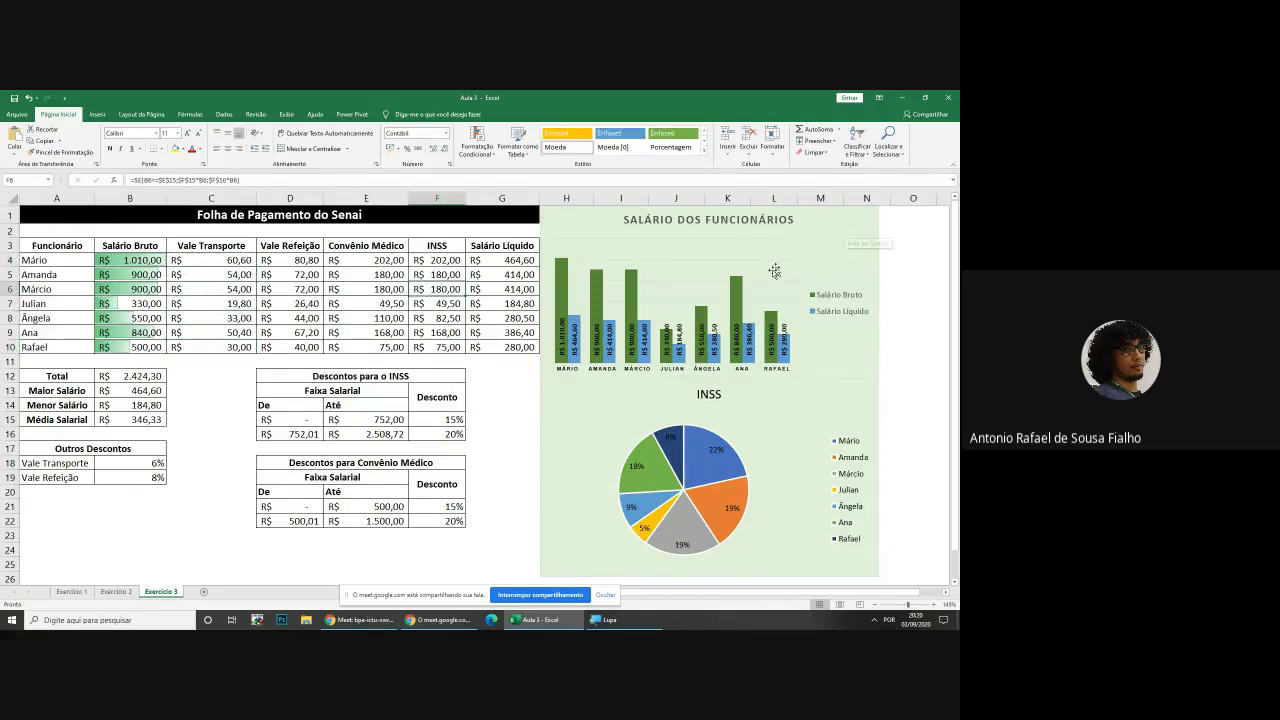
click(500, 381)
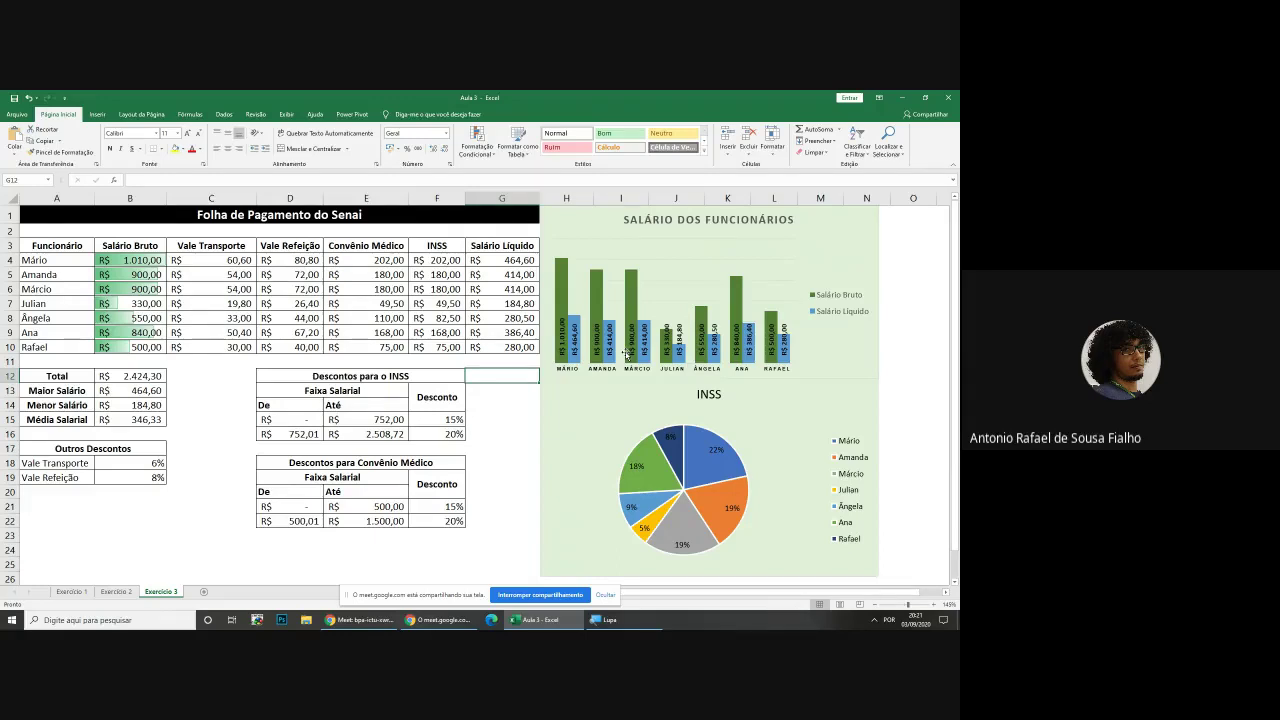
click(502, 212)
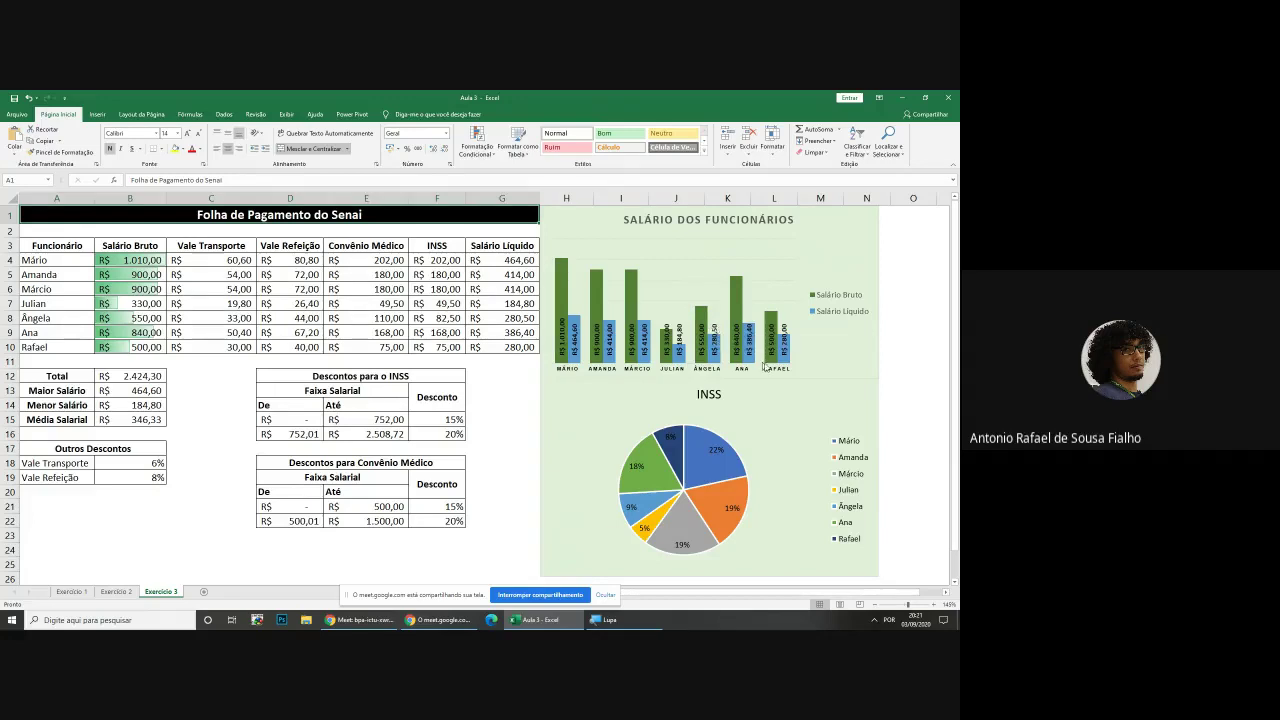
click(106, 116)
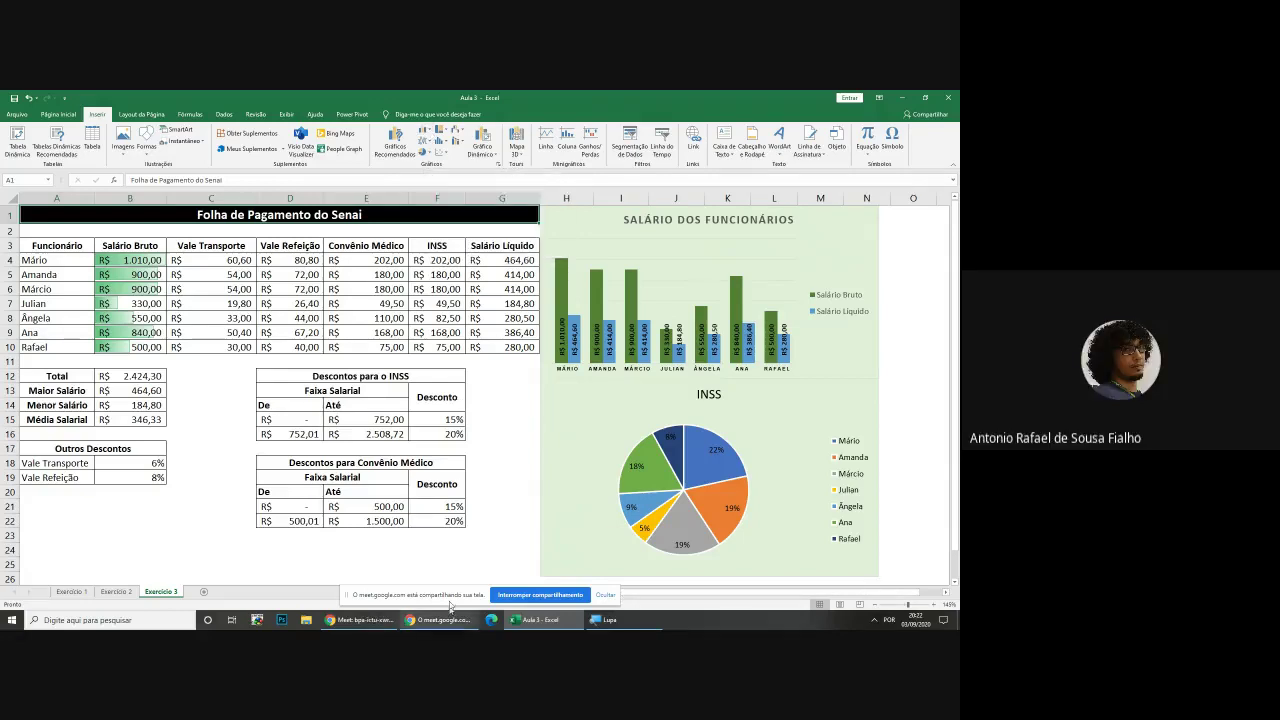
Switch to the Google Meet window in Chrome and request to stop the meeting recording
click(362, 620)
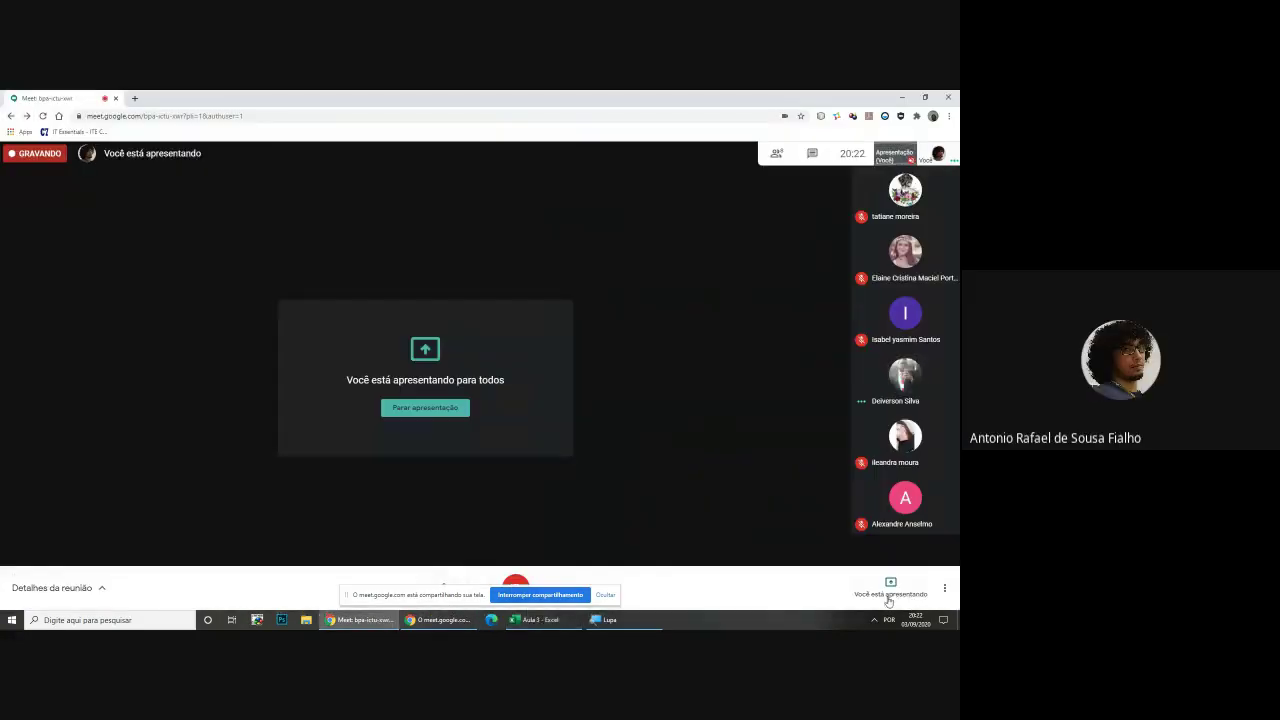
click(944, 588)
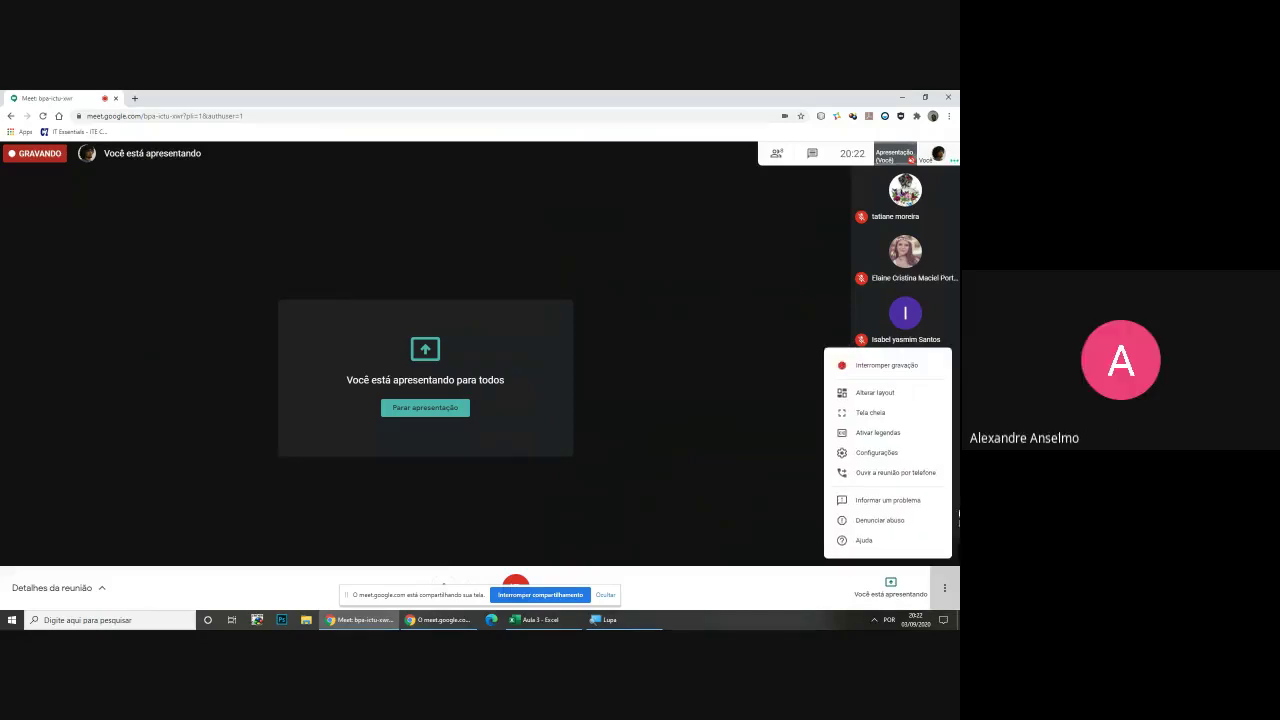
click(864, 367)
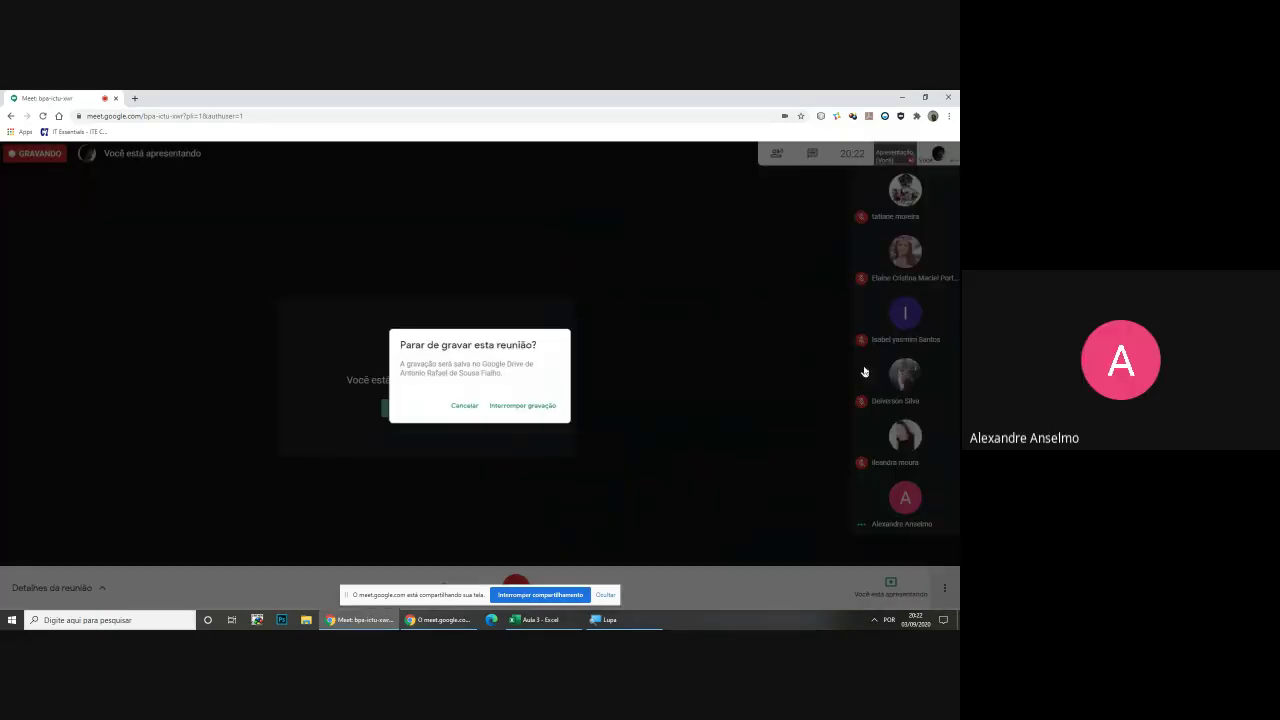